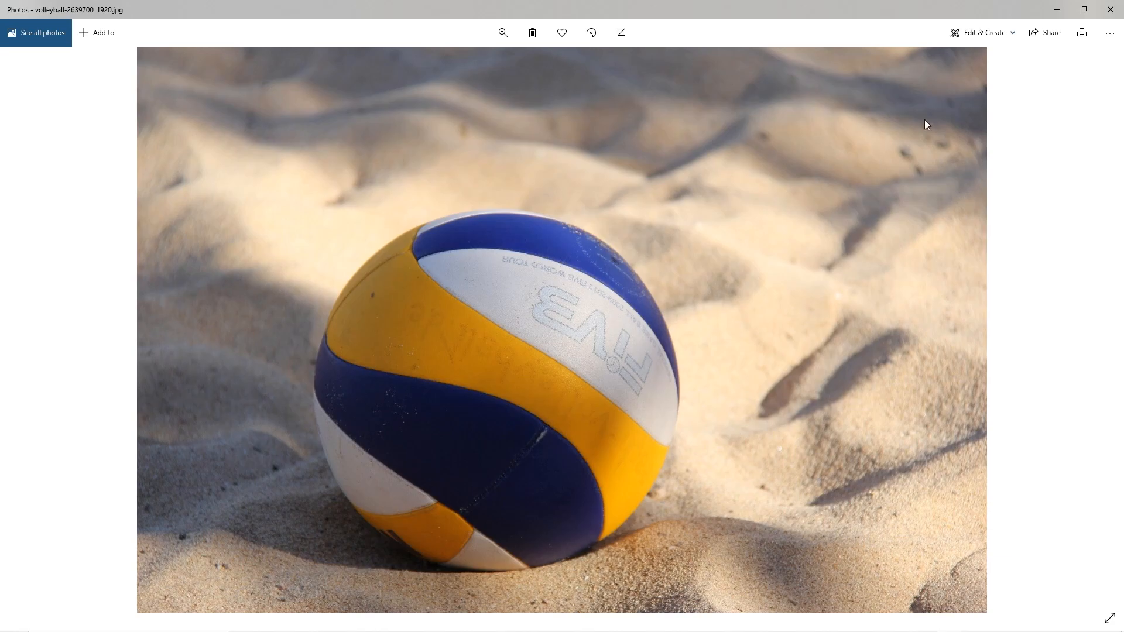
Close the photo preview and create a 1920 × 1080 px image at 72 pixels/in filled with Transparency
click(1110, 9)
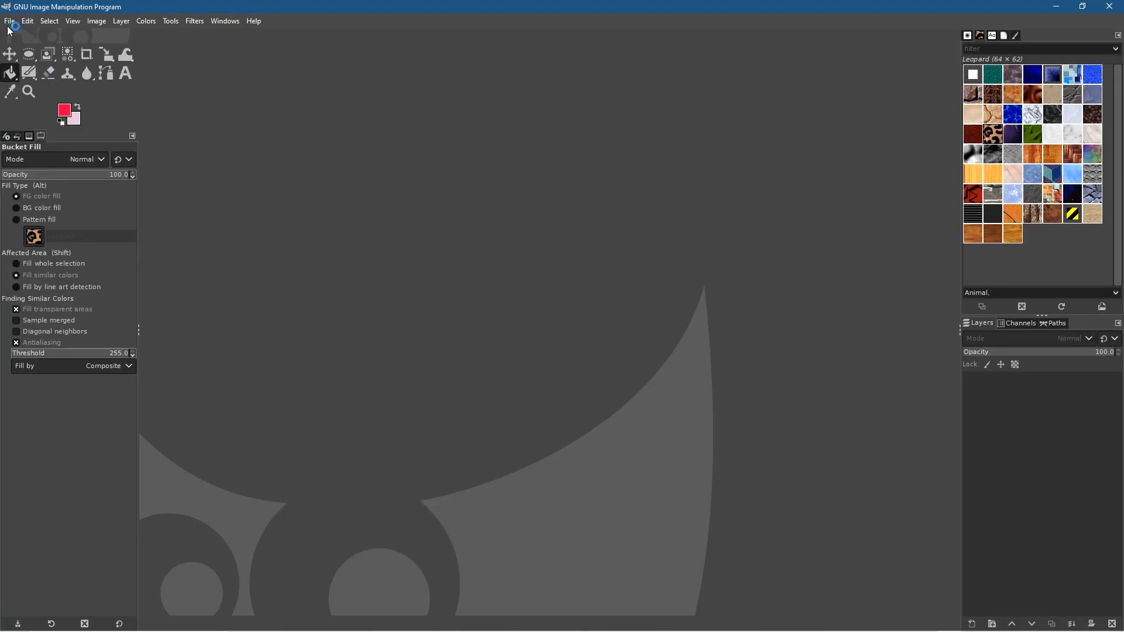
click(9, 21)
click(17, 34)
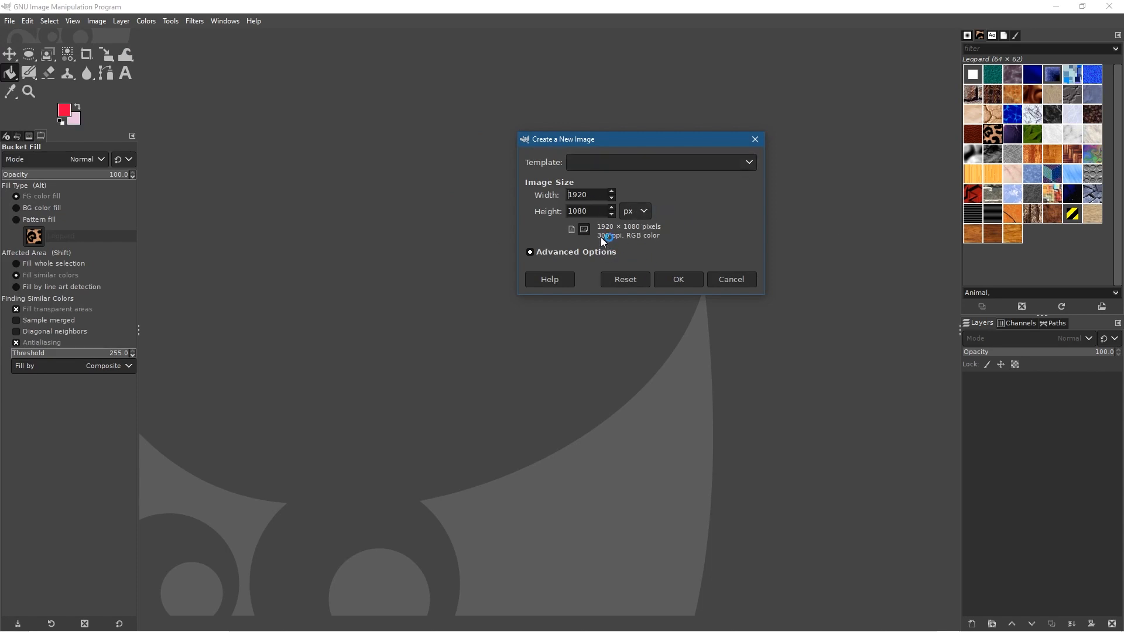
click(556, 253)
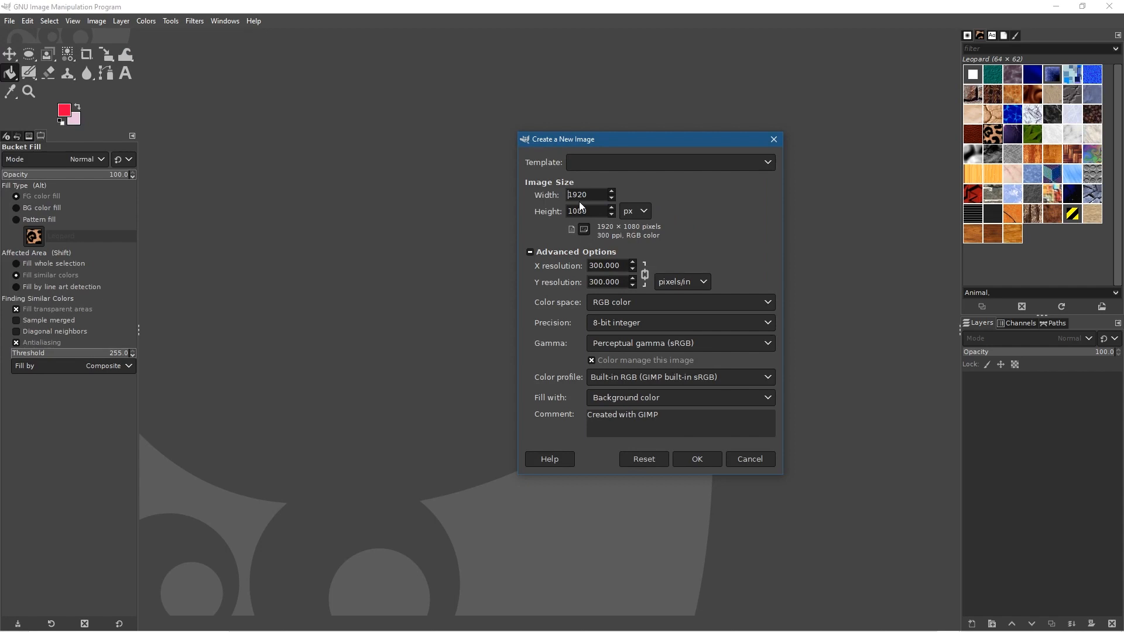
drag(621, 262, 550, 263)
text(72)
key(Tab)
click(637, 400)
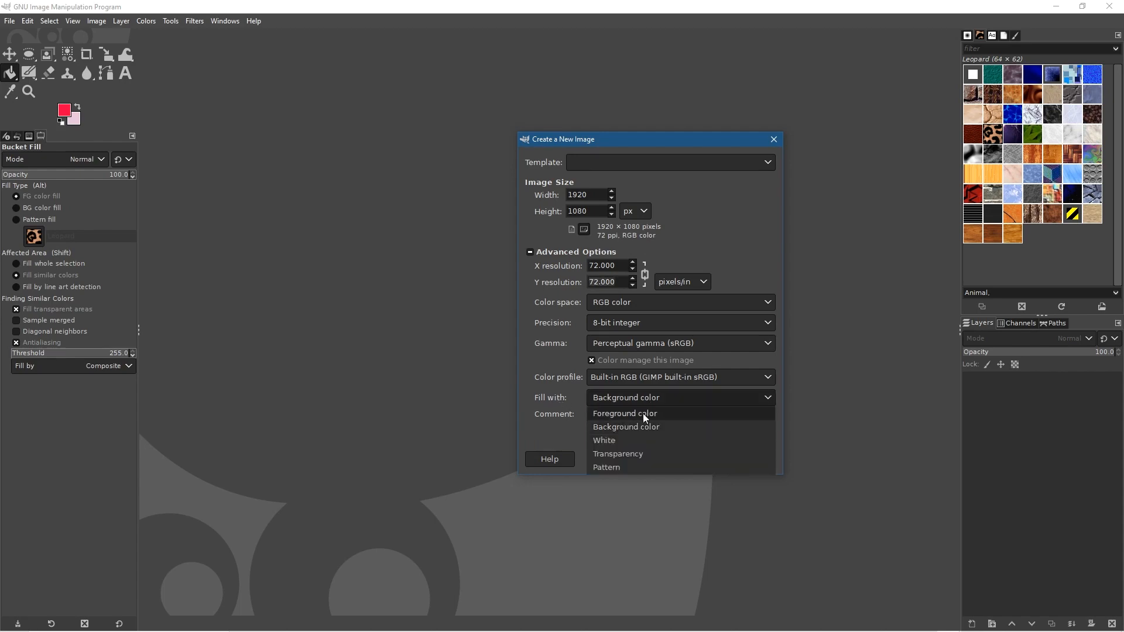
click(621, 455)
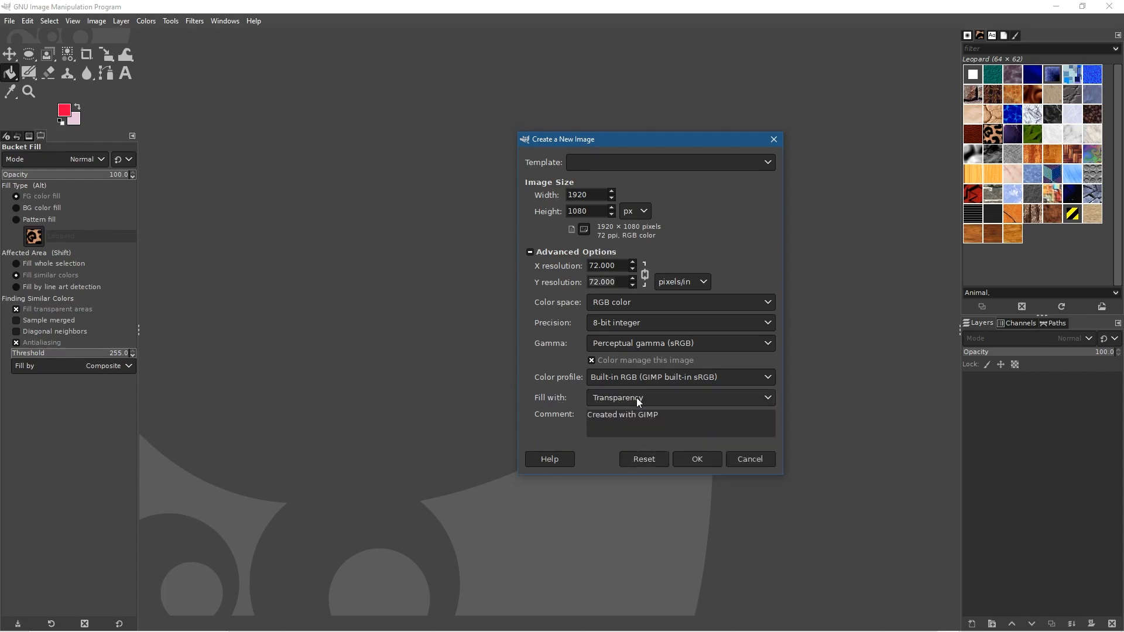
click(698, 458)
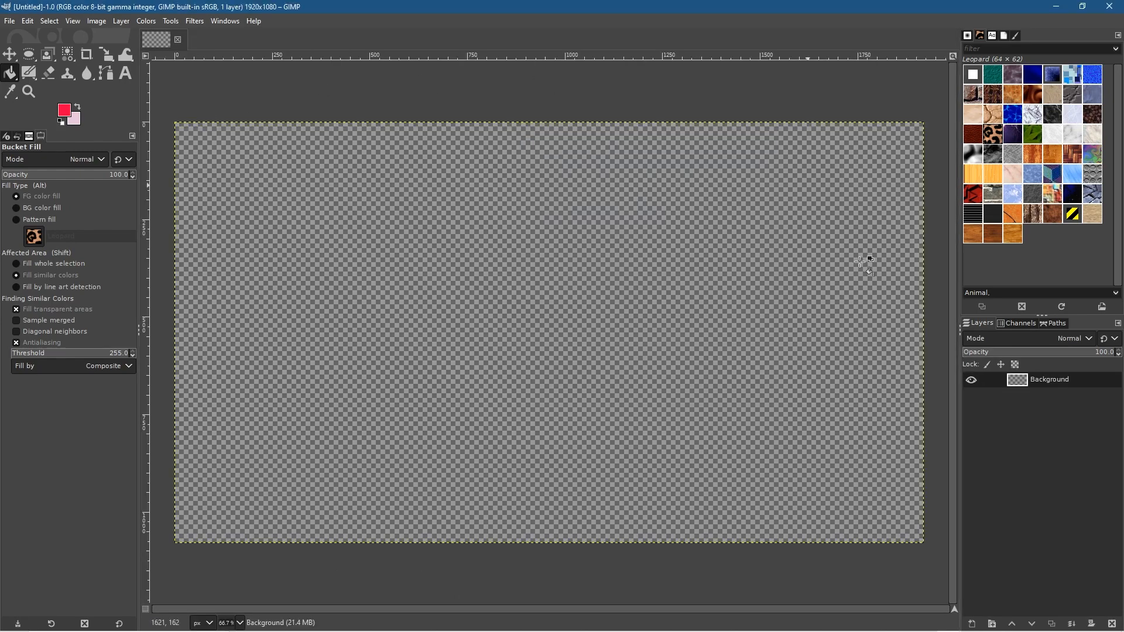
Switch to the images folder in File Explorer and snap its window beside the GIMP canvas
key(alt+Tab)
key(alt+Tab)
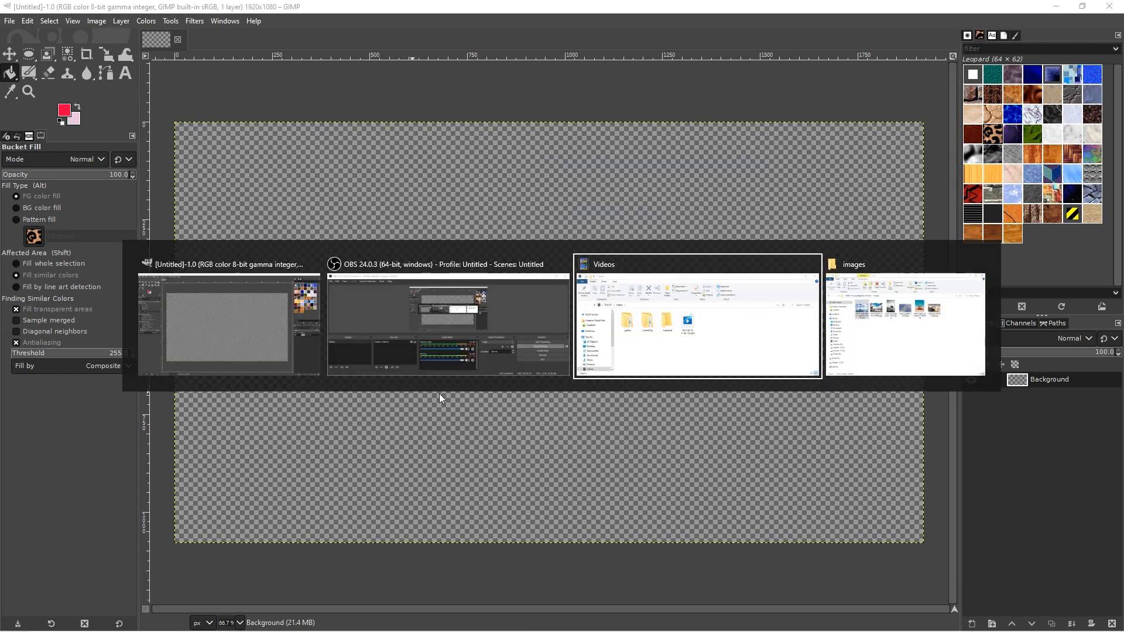
key(alt+Tab)
key(alt+Tab)
key(alt+Tab)
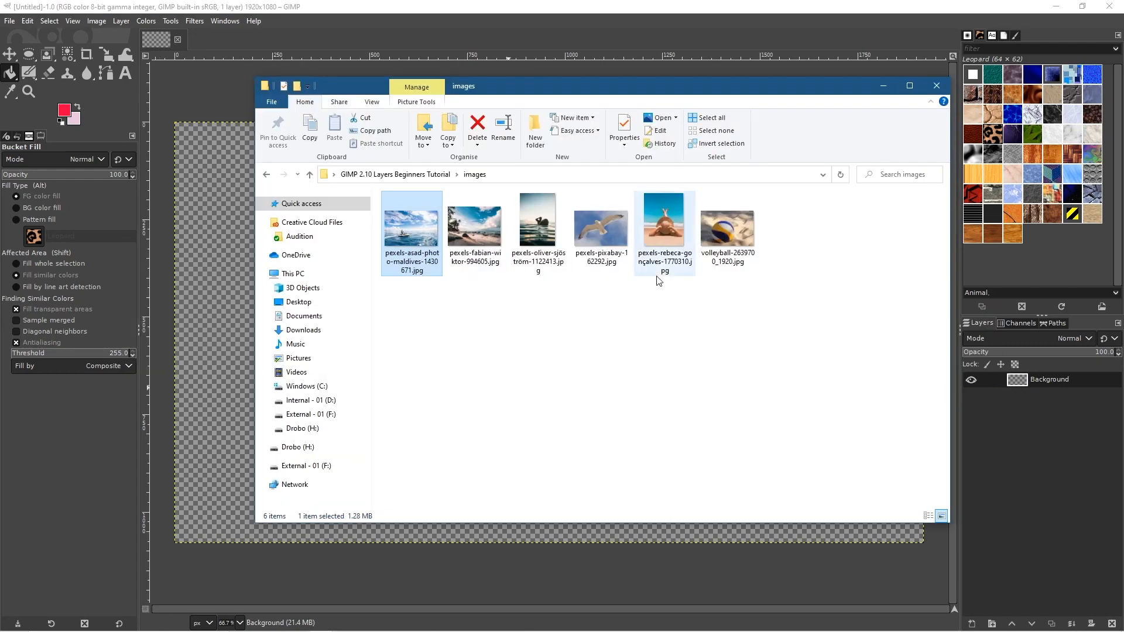
key(super+Right)
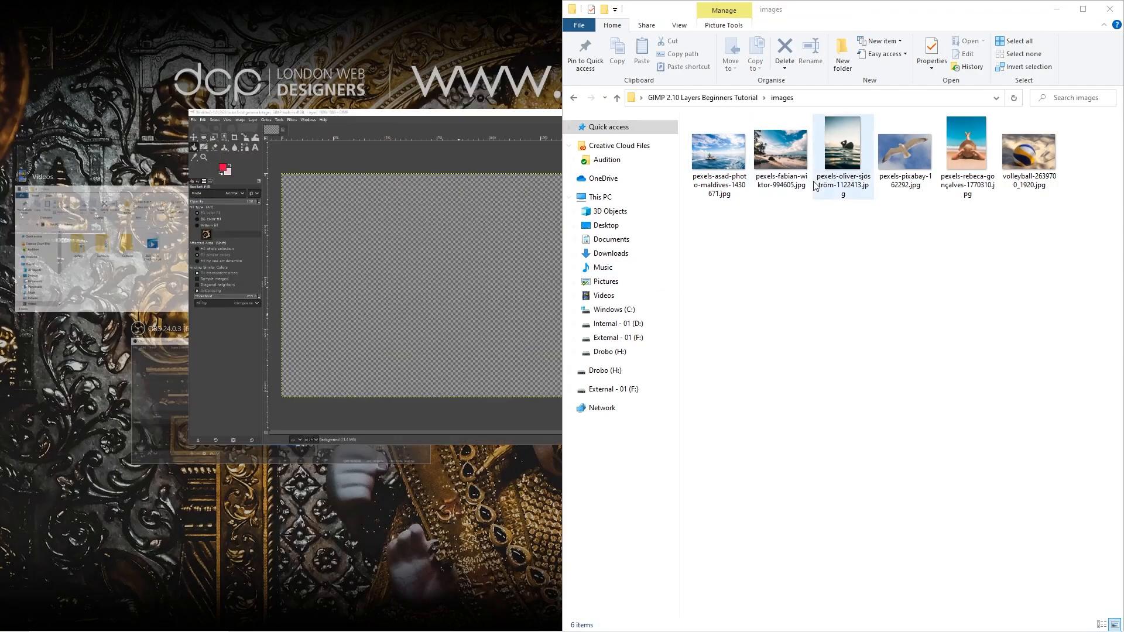
Add the palm beach photo from the images folder to the blank canvas as a new layer and return to GIMP
click(787, 175)
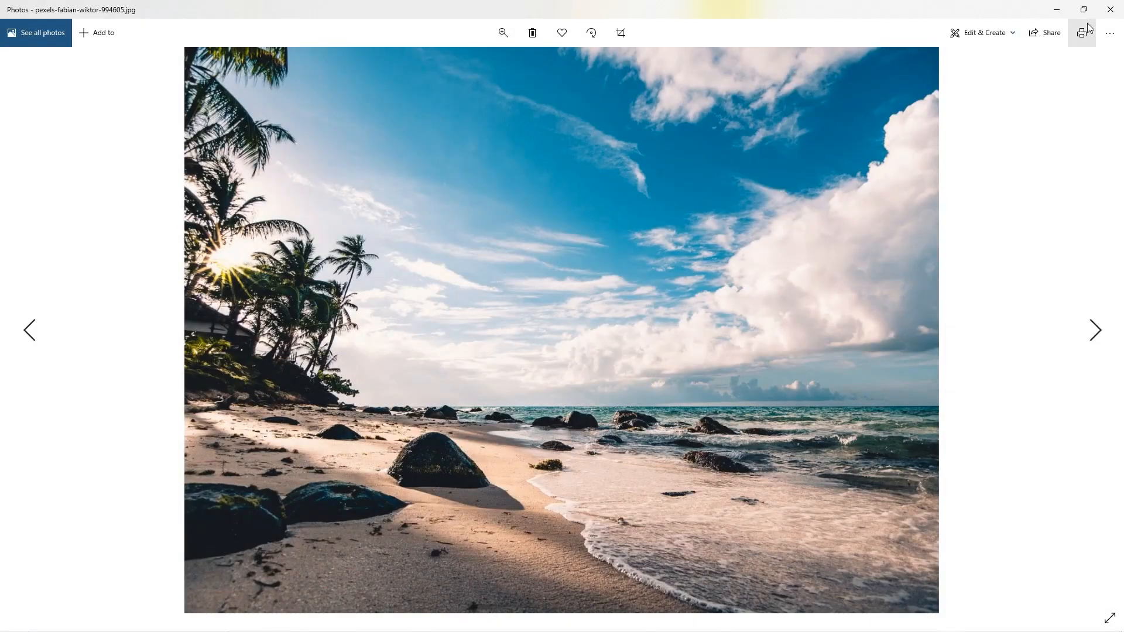
click(1110, 7)
drag(785, 143, 457, 300)
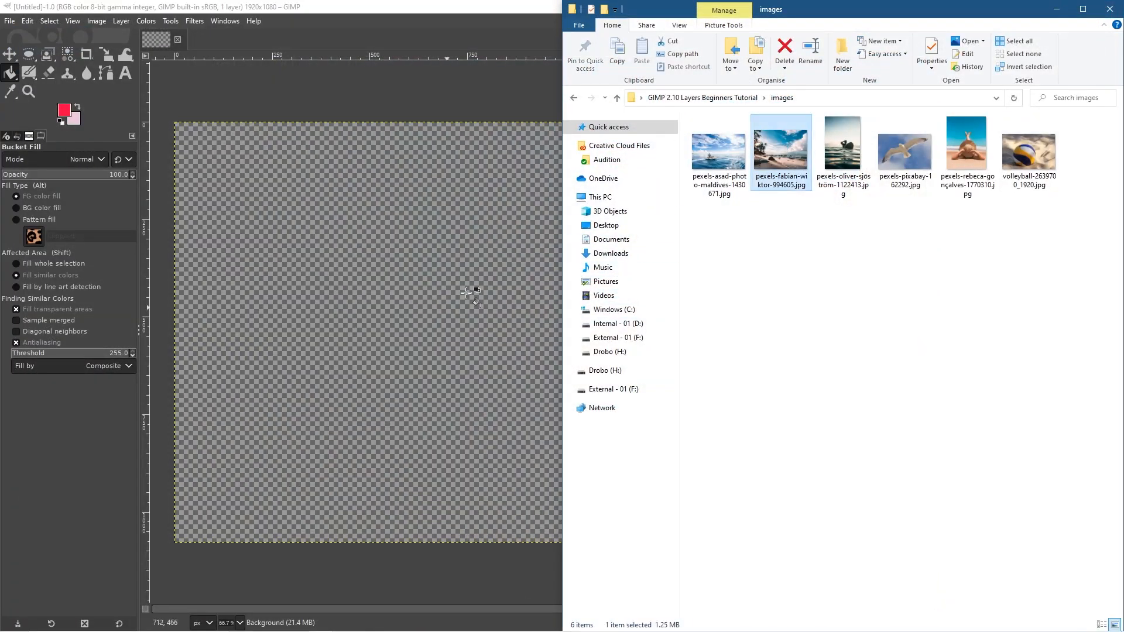
double_click(461, 9)
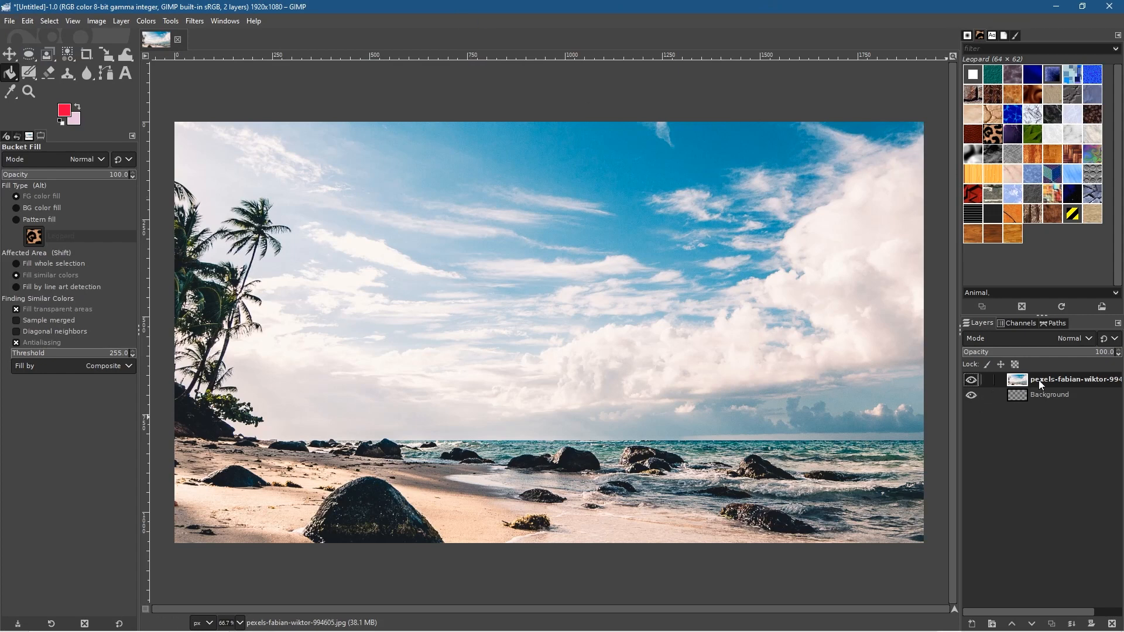
Delete the empty Background layer and rename the beach photo layer as background
click(1013, 398)
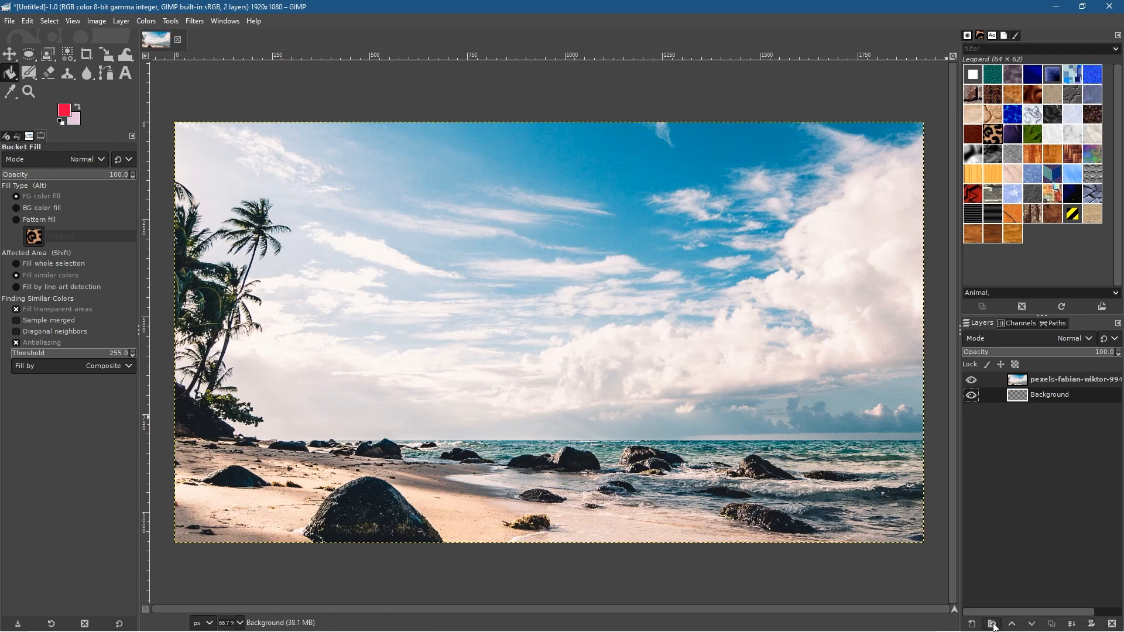
click(1113, 624)
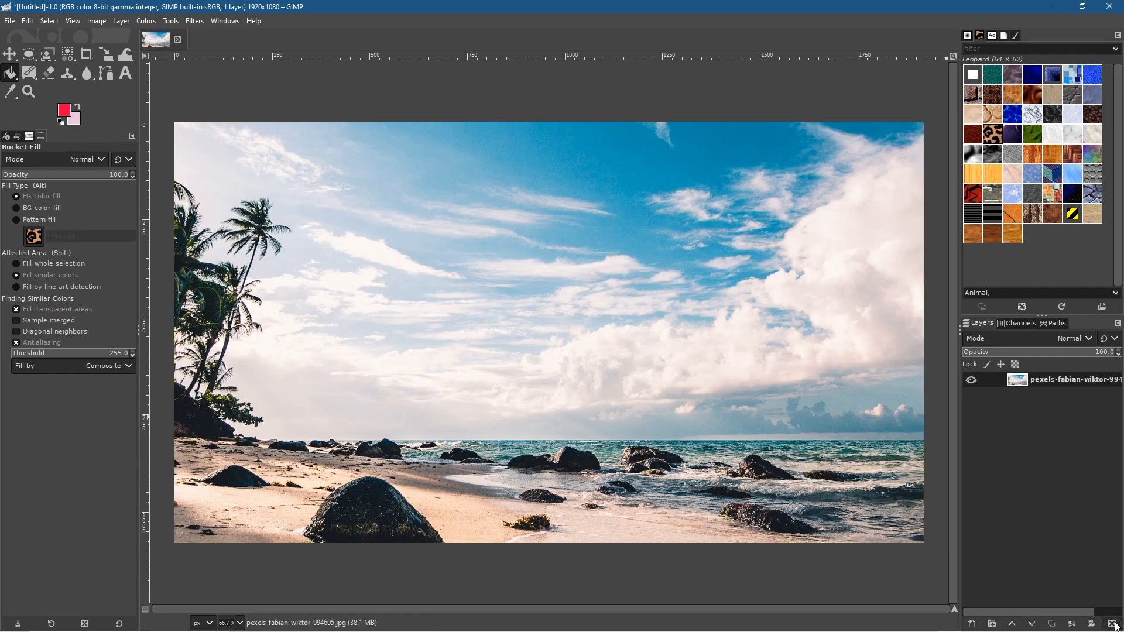
double_click(1052, 378)
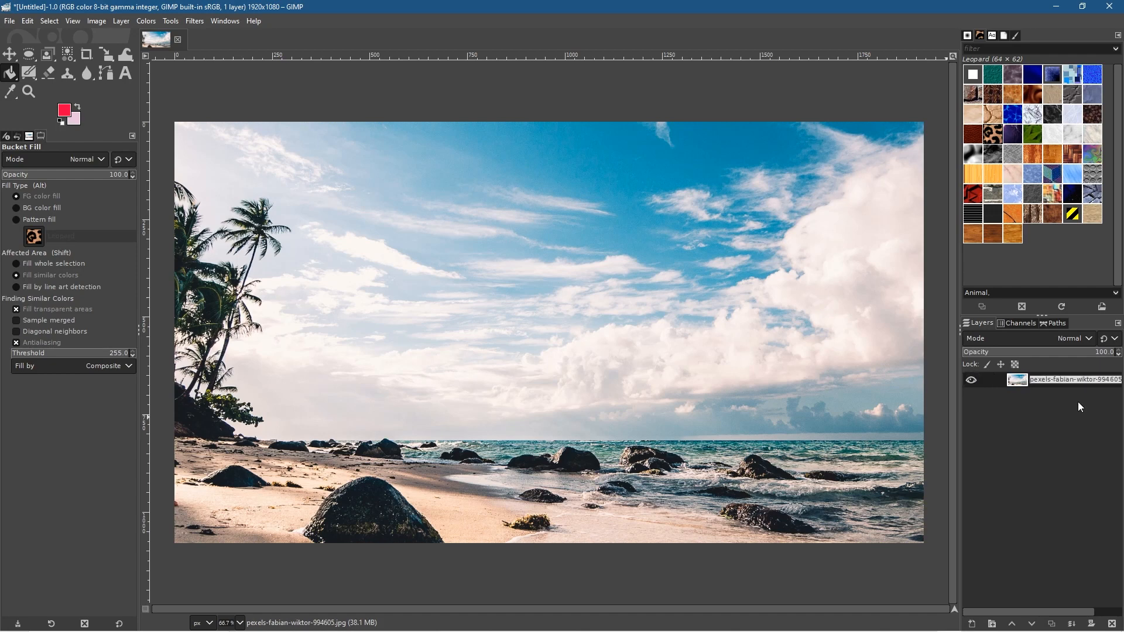
text(background)
key(Return)
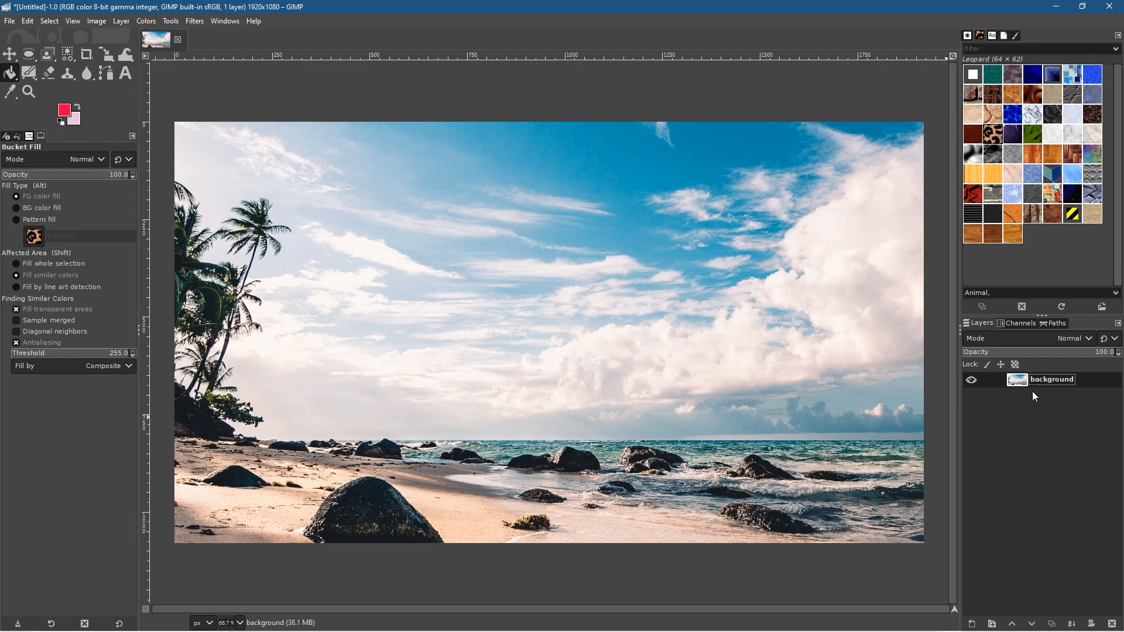
Save the image as layers-01 in the GIMP 2.10 Layers Beginners Tutorial folder on the Desktop
click(10, 21)
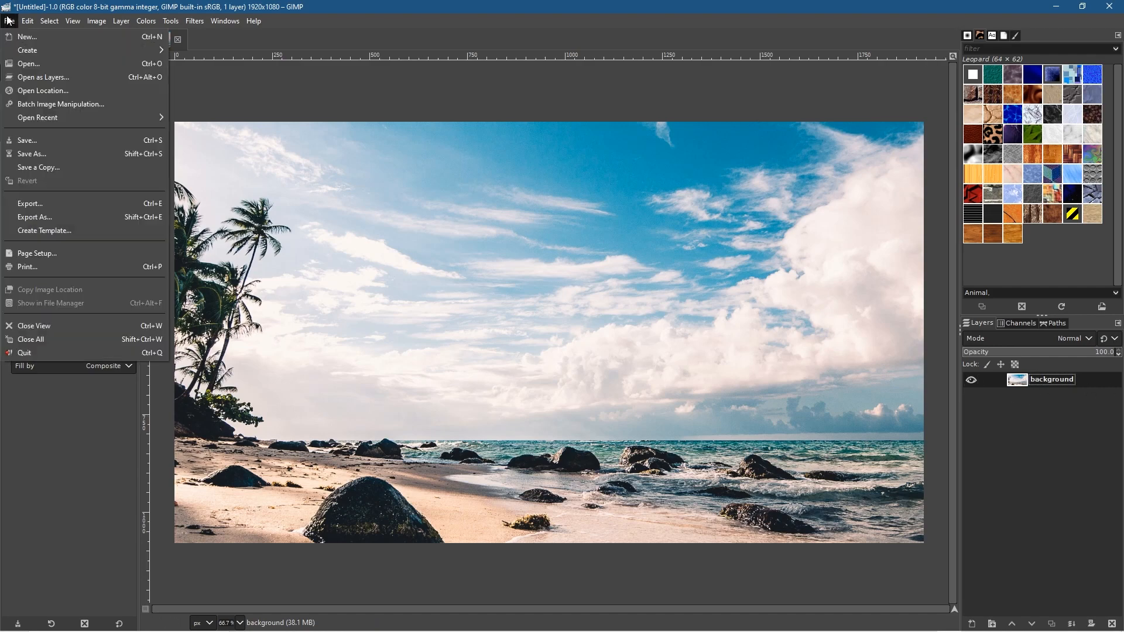
click(43, 149)
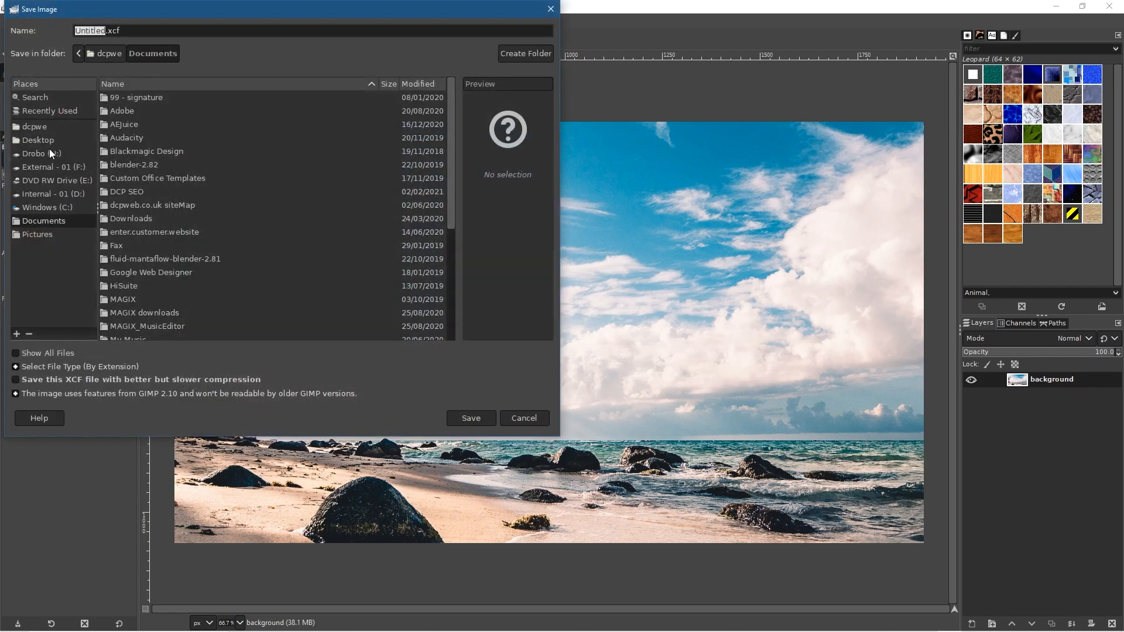
click(37, 140)
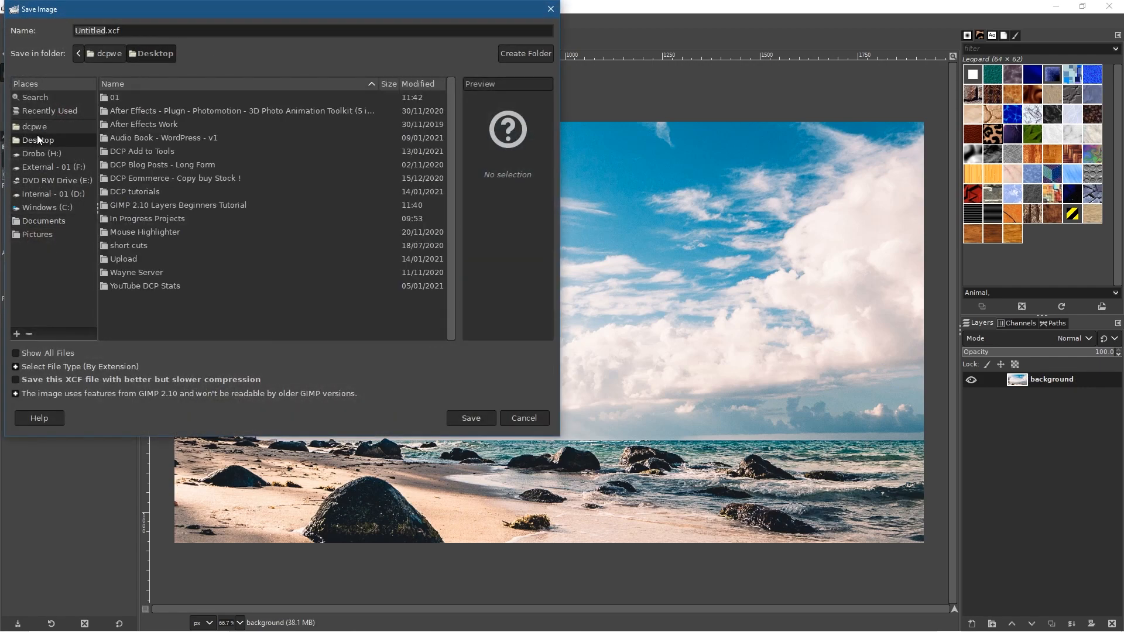
double_click(138, 206)
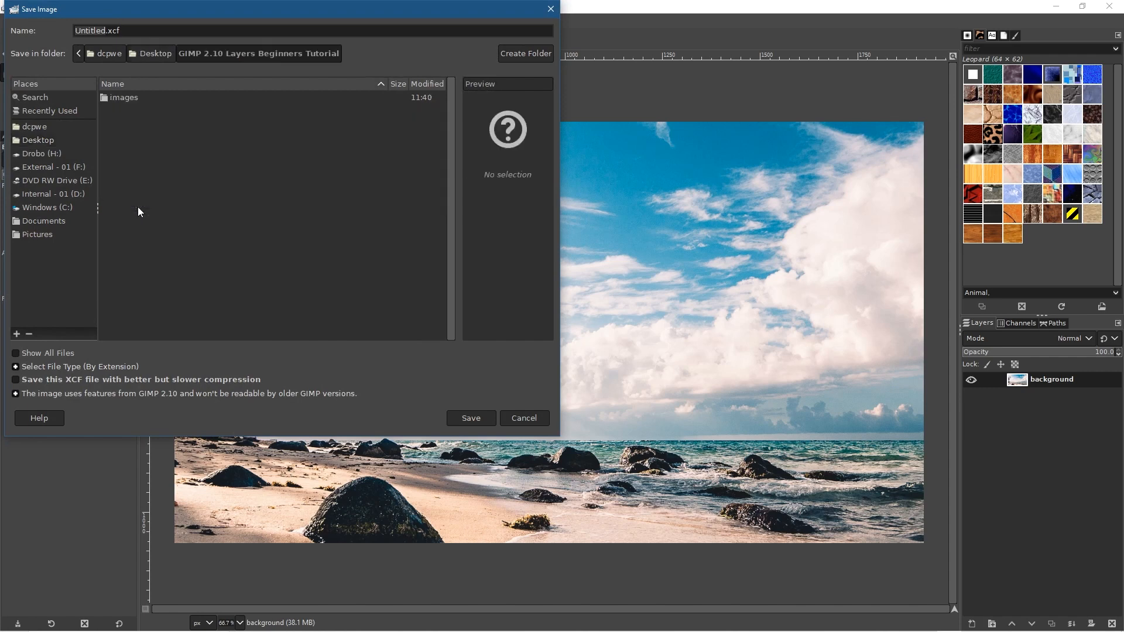
double_click(99, 30)
text(layers-01)
key(Return)
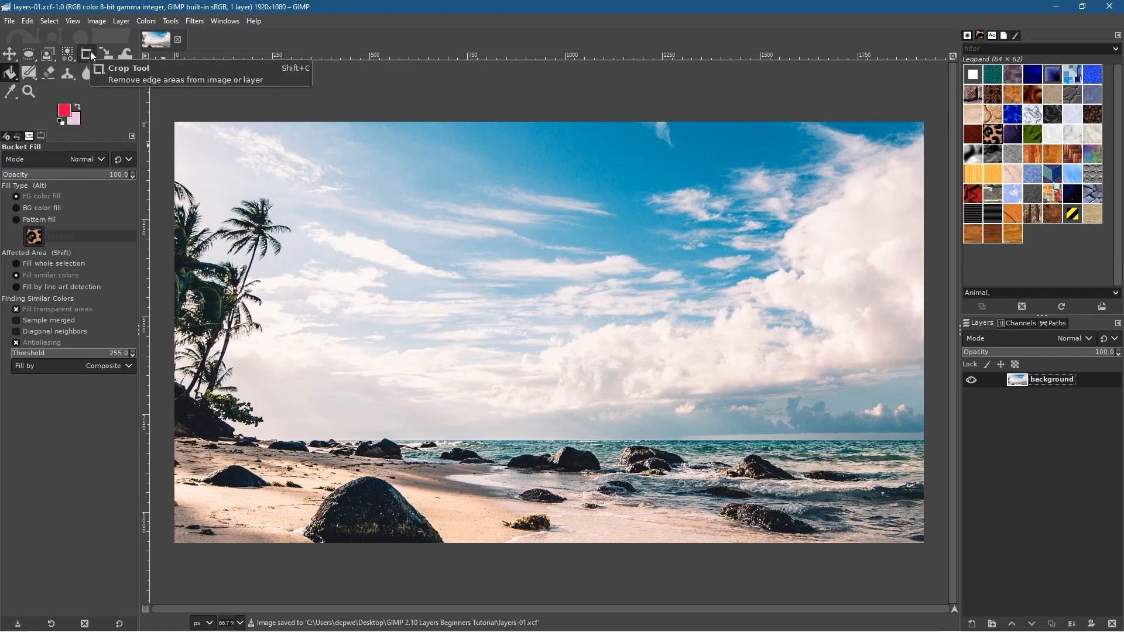
Start scaling the background layer with the Scale tool and set the preview's image opacity to about 48
click(107, 57)
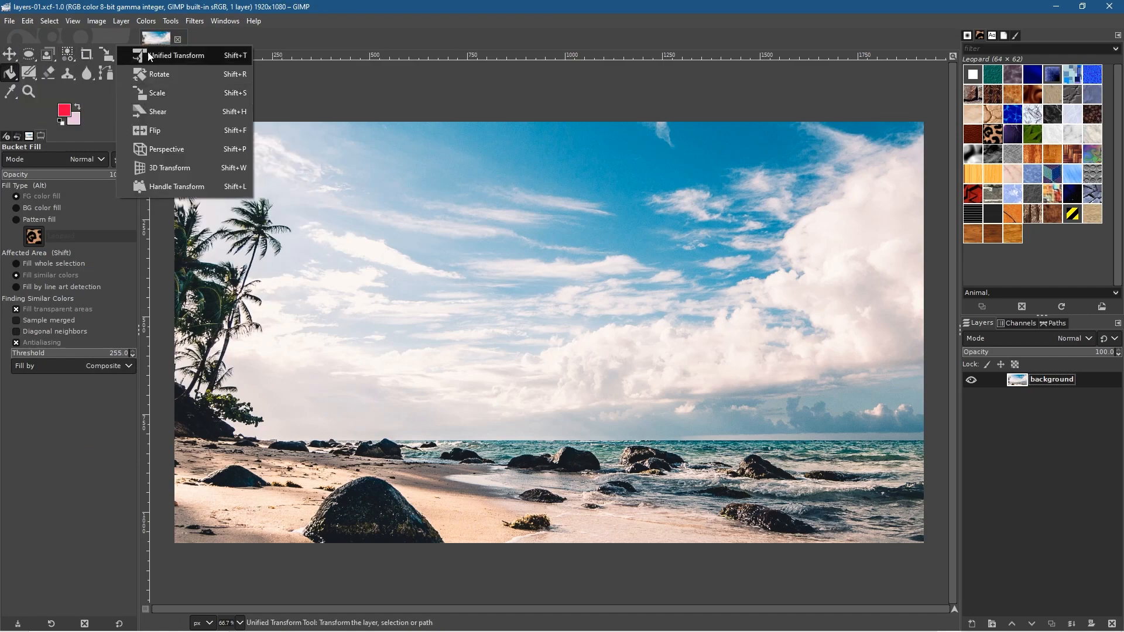
click(178, 93)
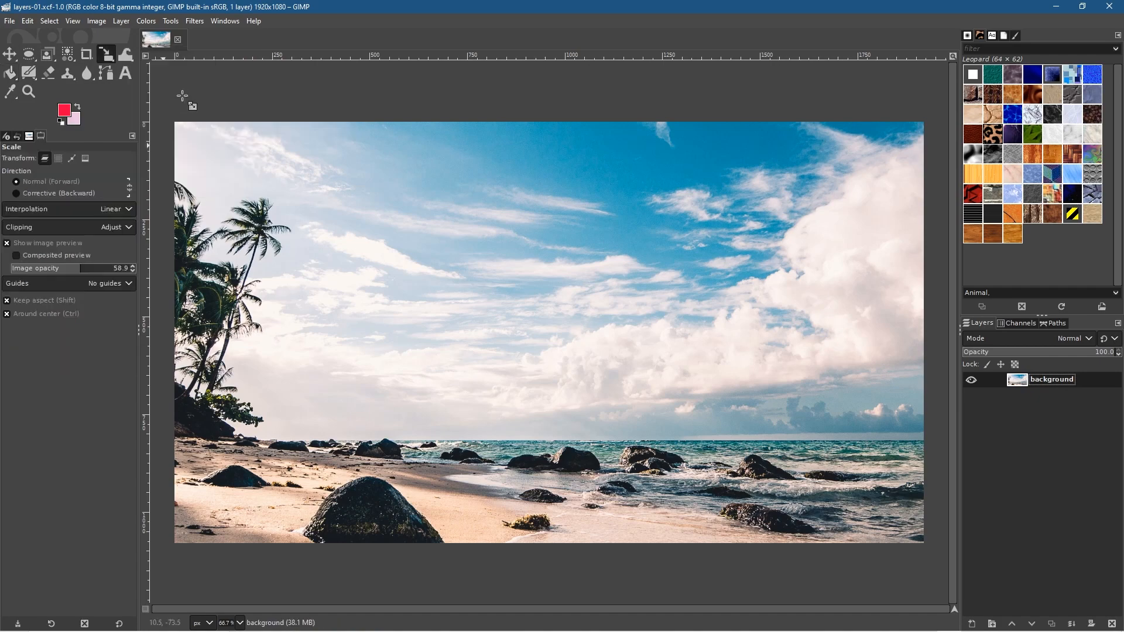
click(529, 247)
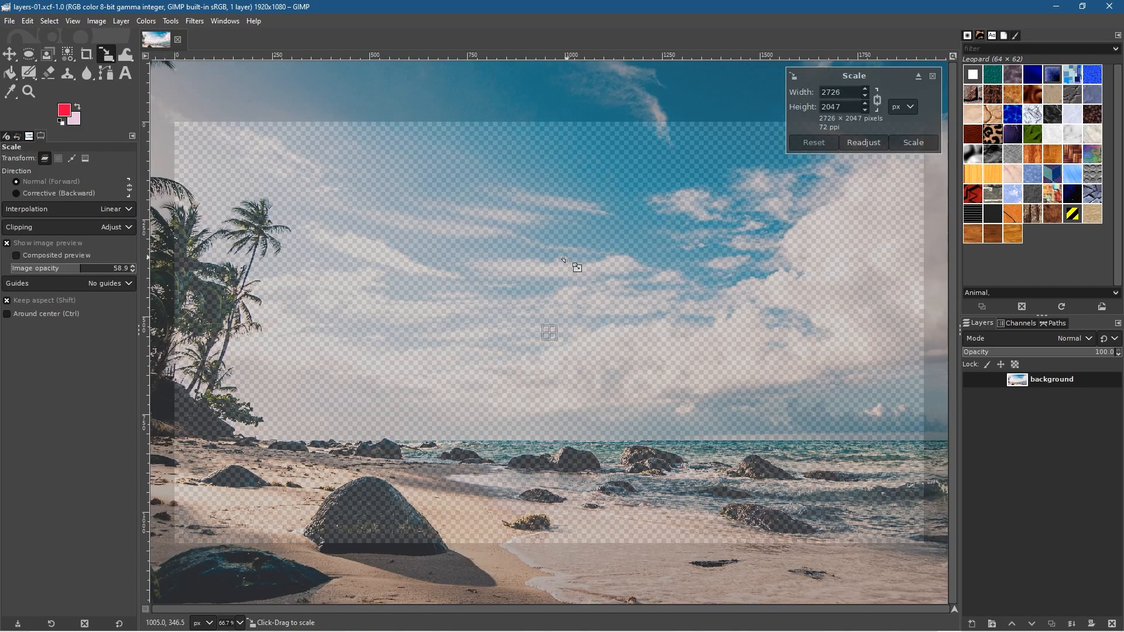
scroll(563, 259, down, 3)
key(ctrl)
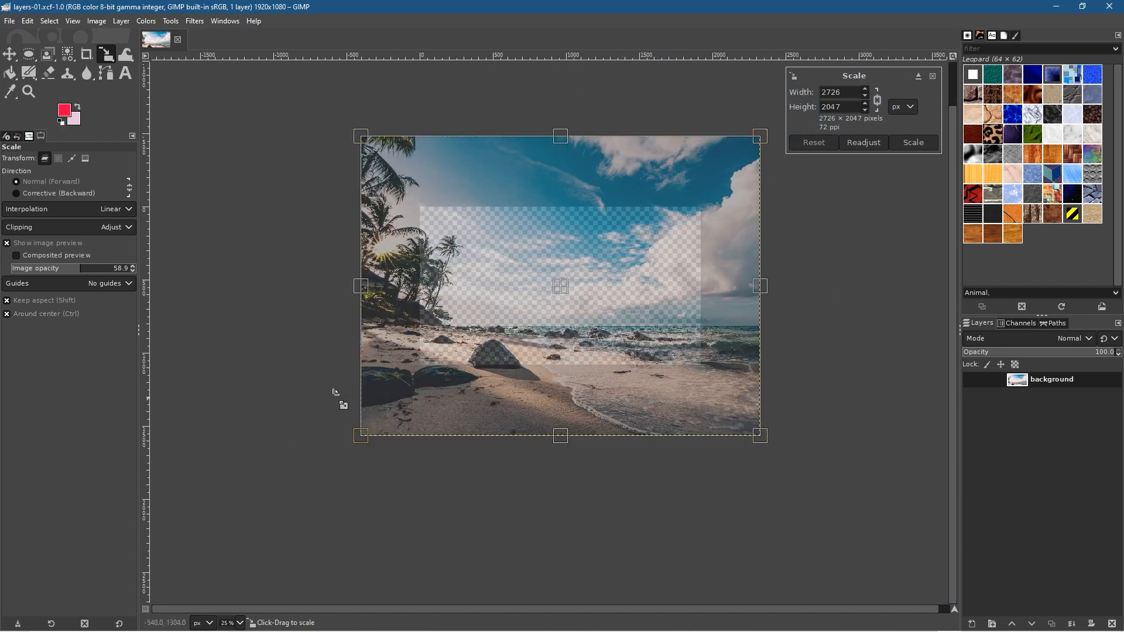
drag(77, 270, 170, 270)
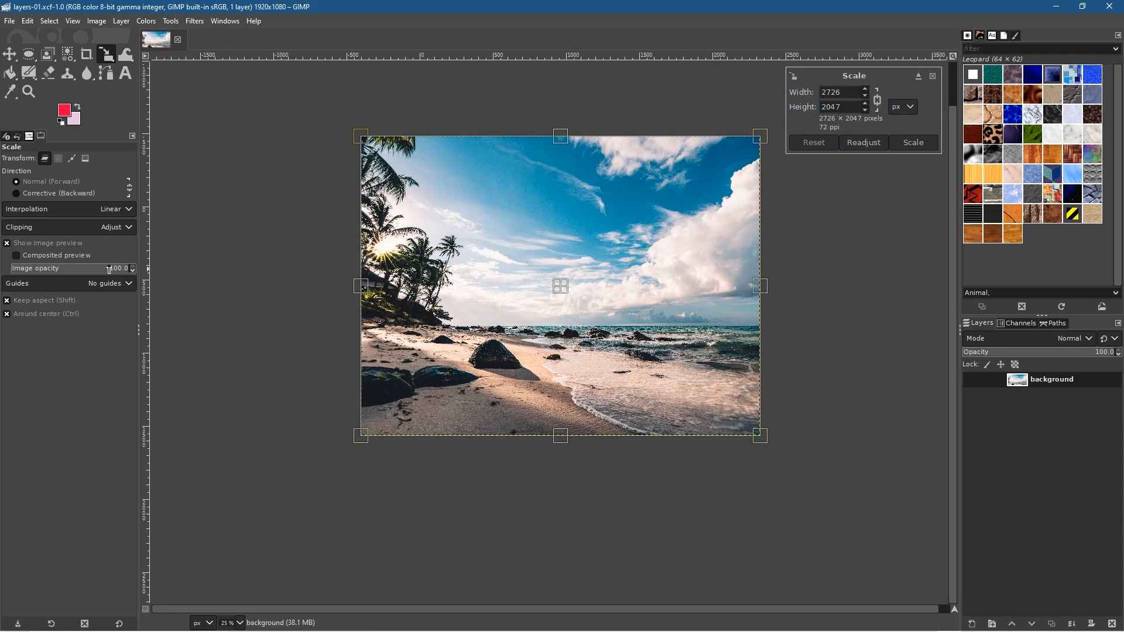
drag(116, 269, 69, 270)
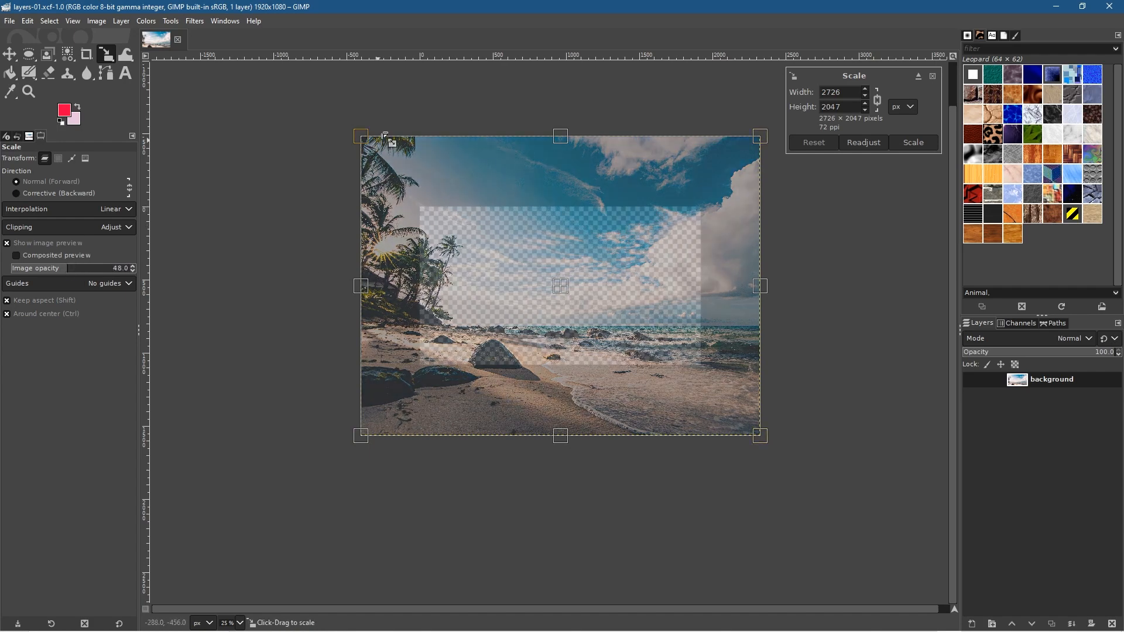
Scale the background layer down around its center to about 1954 × 1467 px, keeping the aspect ratio
drag(361, 137, 483, 201)
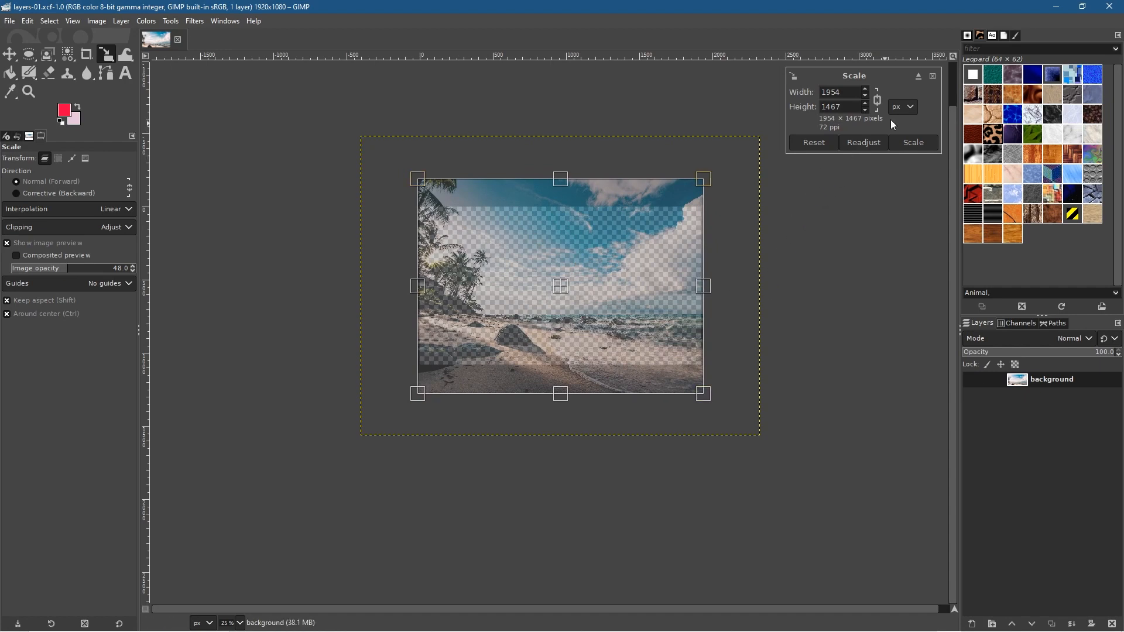
click(913, 142)
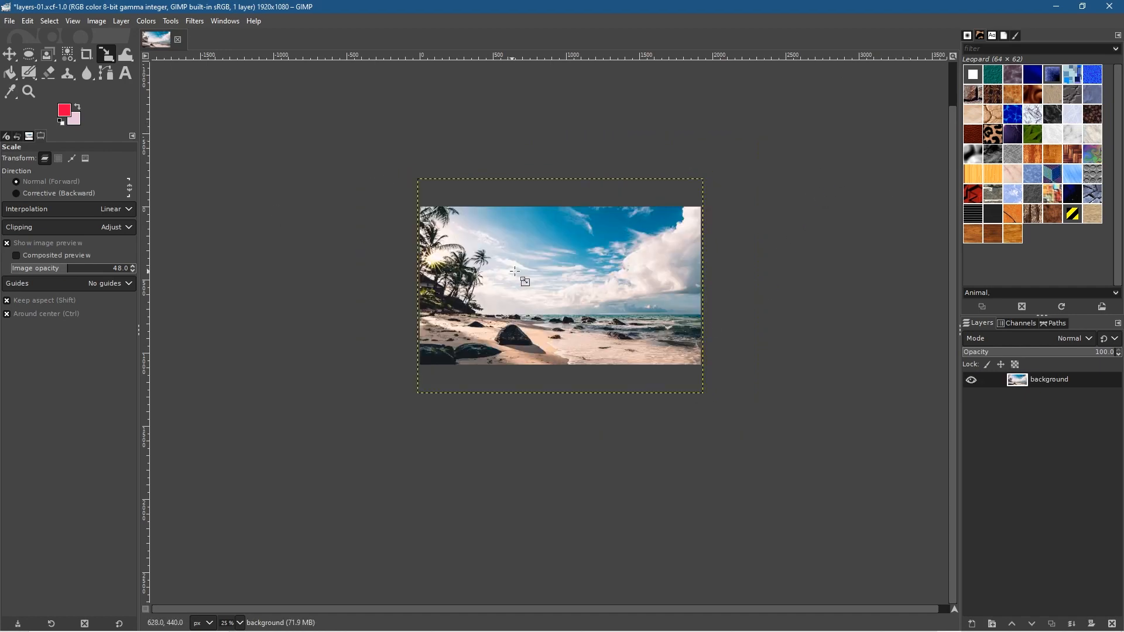
scroll(492, 296, up, 2)
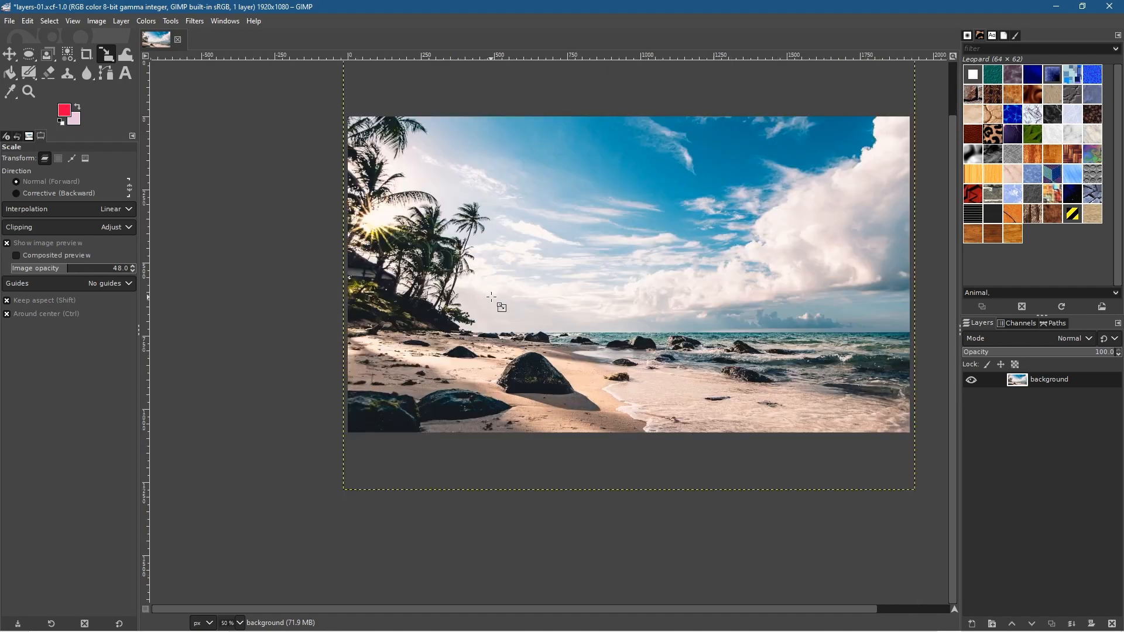
scroll(550, 320, up, 1)
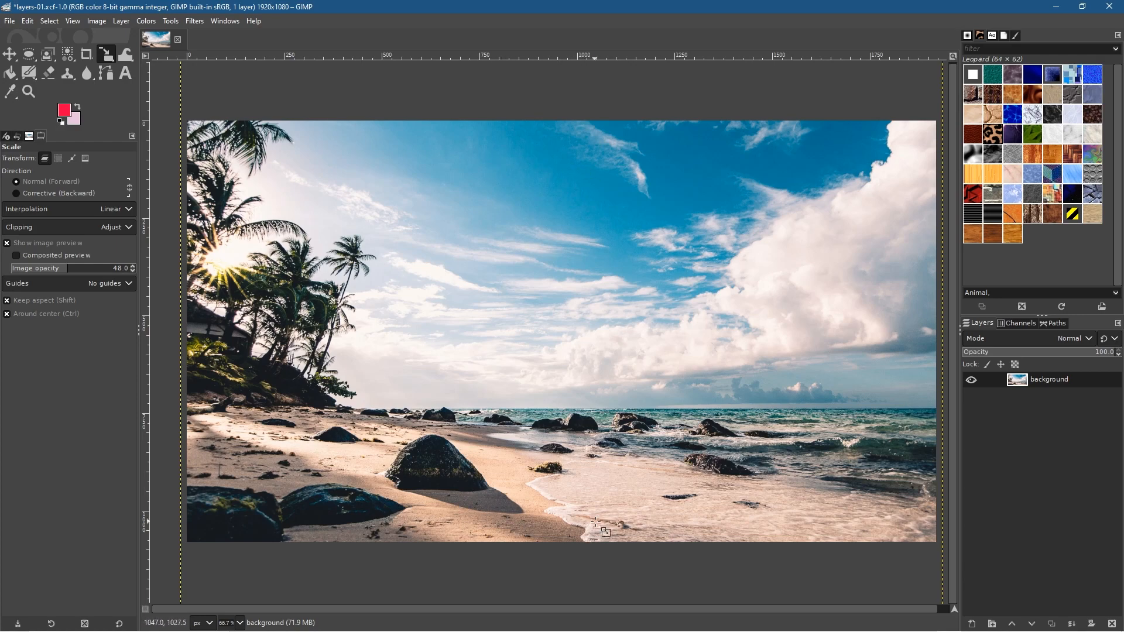
Move the background layer straight up in large increments until its lower edge meets the canvas's lower edge
click(10, 56)
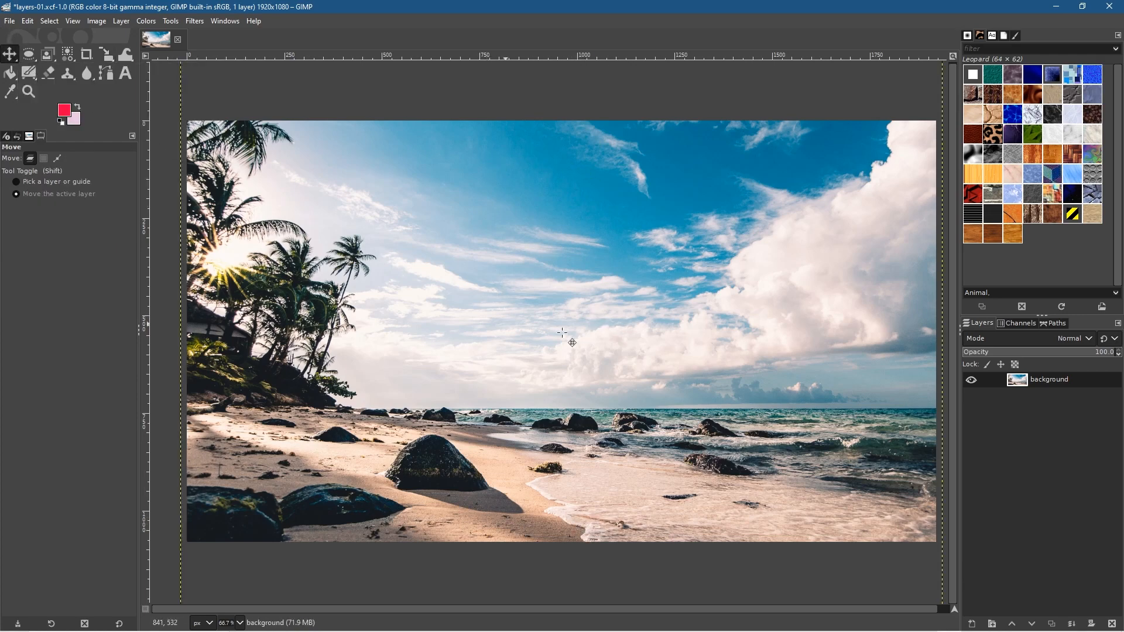
key(shift+Up)
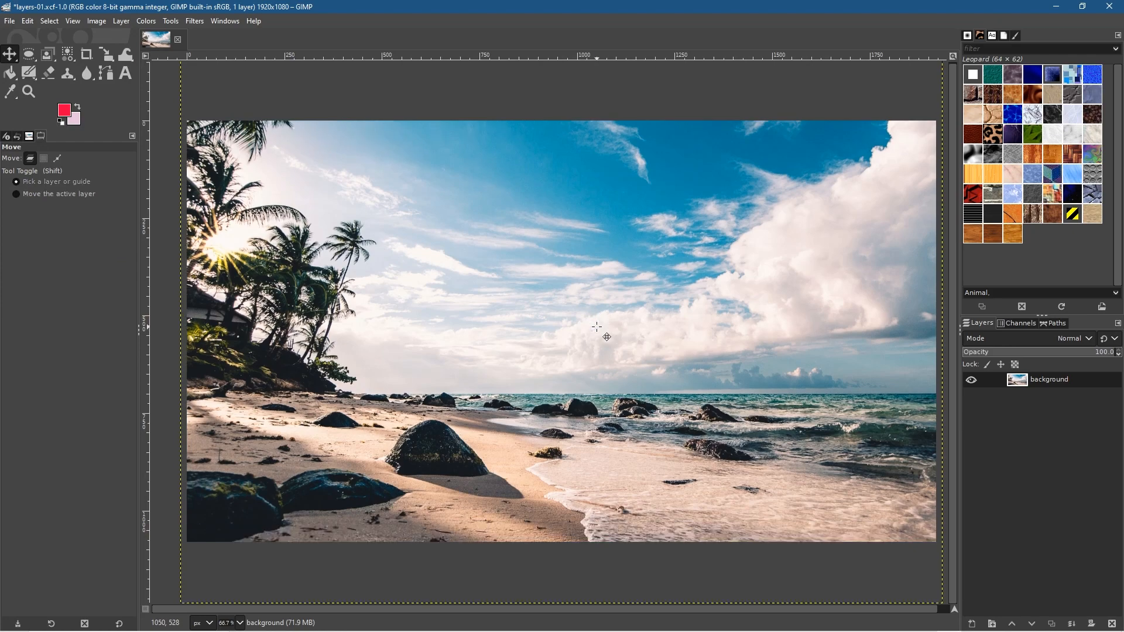
key(shift+Up)
key(shift+Up)
key(shift+Up)
key(shift+Up)
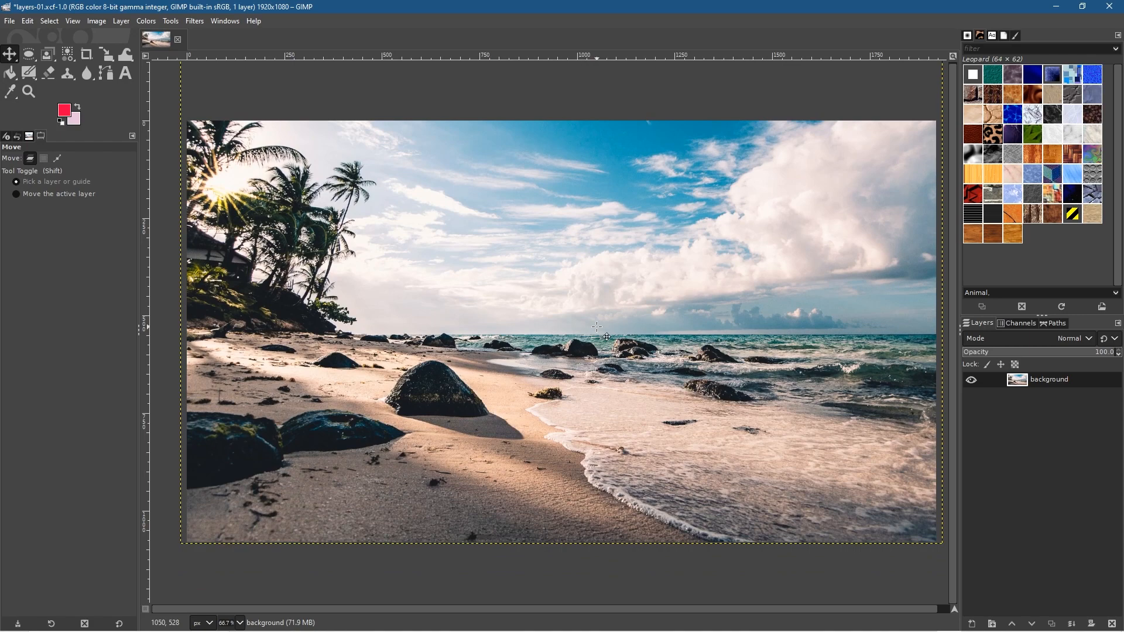
Move the background layer straight down in large increments until its upper edge sits slightly above the canvas
key(shift+Down)
key(shift+Down)
key(shift+Down)
key(shift+Down)
key(shift+Down)
key(shift+Down)
key(shift+Down)
key(shift+Down)
key(shift+Down)
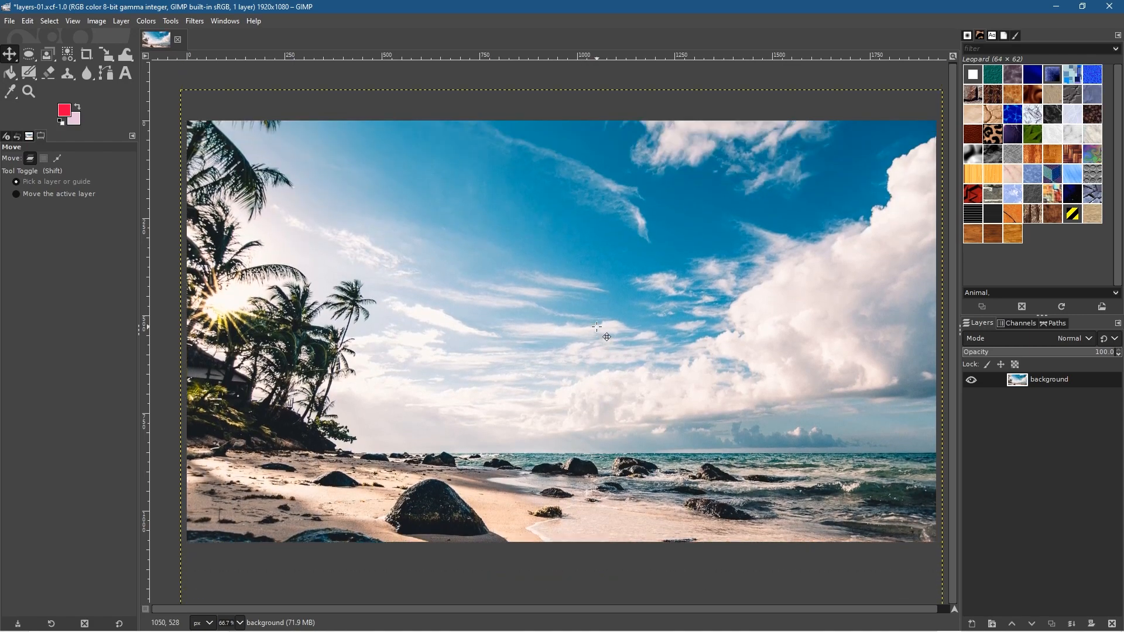
Move the background layer straight up in large increments until its lower edge meets the bottom edge of the canvas again
key(shift+Up)
key(shift+Up)
key(shift+Up)
key(shift+Up)
key(shift+Up)
key(shift+Up)
key(shift+Up)
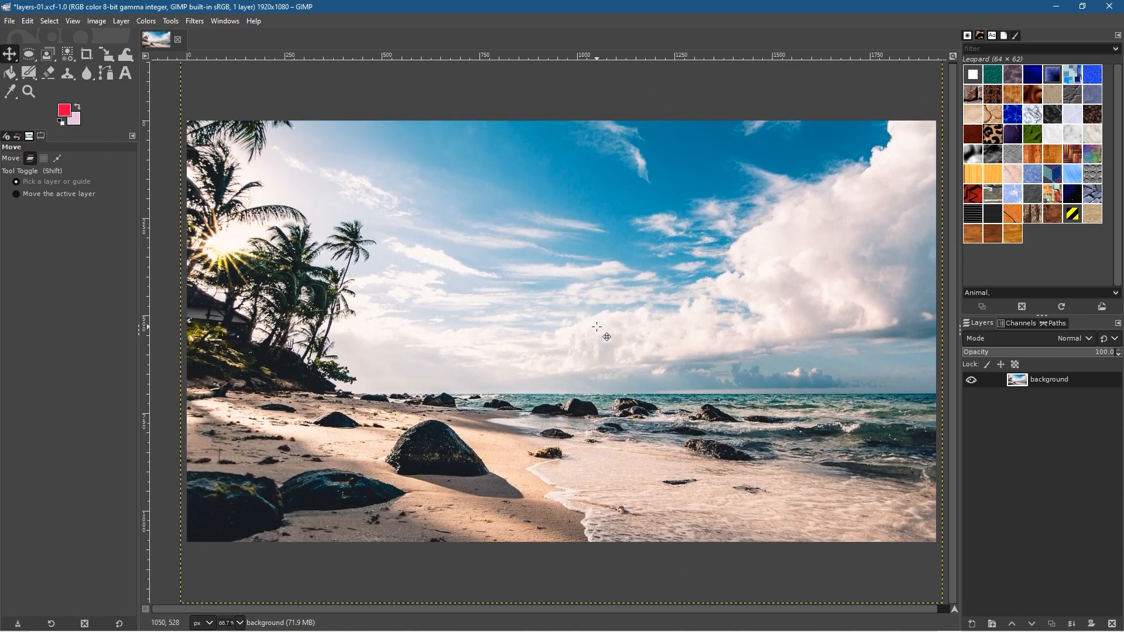
key(shift+Up)
key(shift+Up)
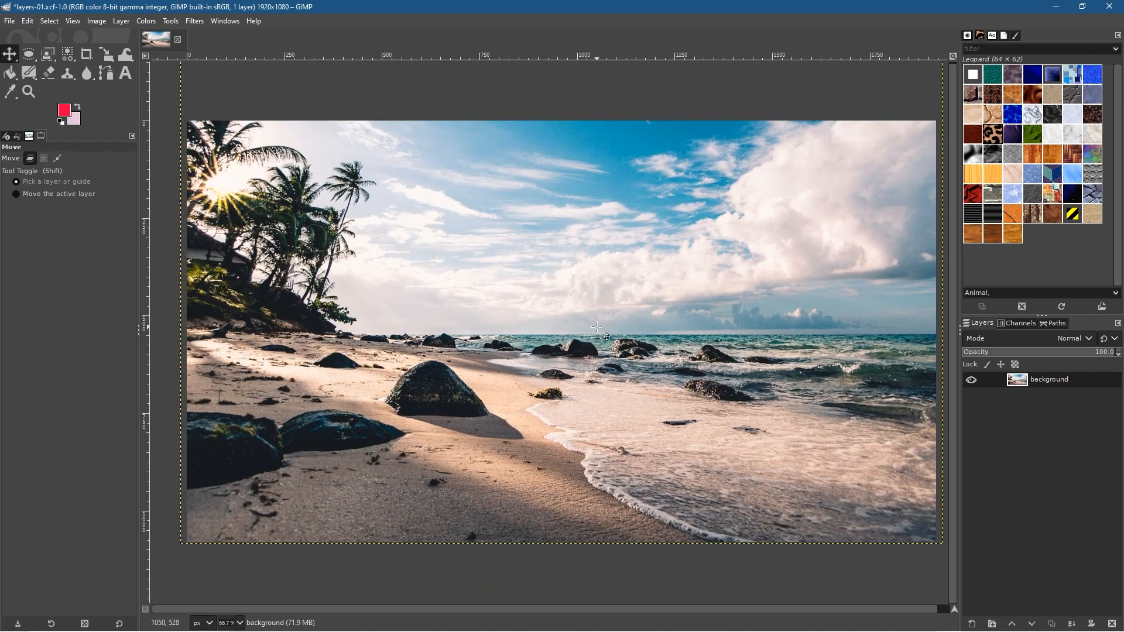
Nudge the background layer down in small increments so its lower edge sits slightly below the canvas
key(Down)
key(Down)
key(Down)
key(Down)
key(Down)
key(Down)
key(Down)
key(Down)
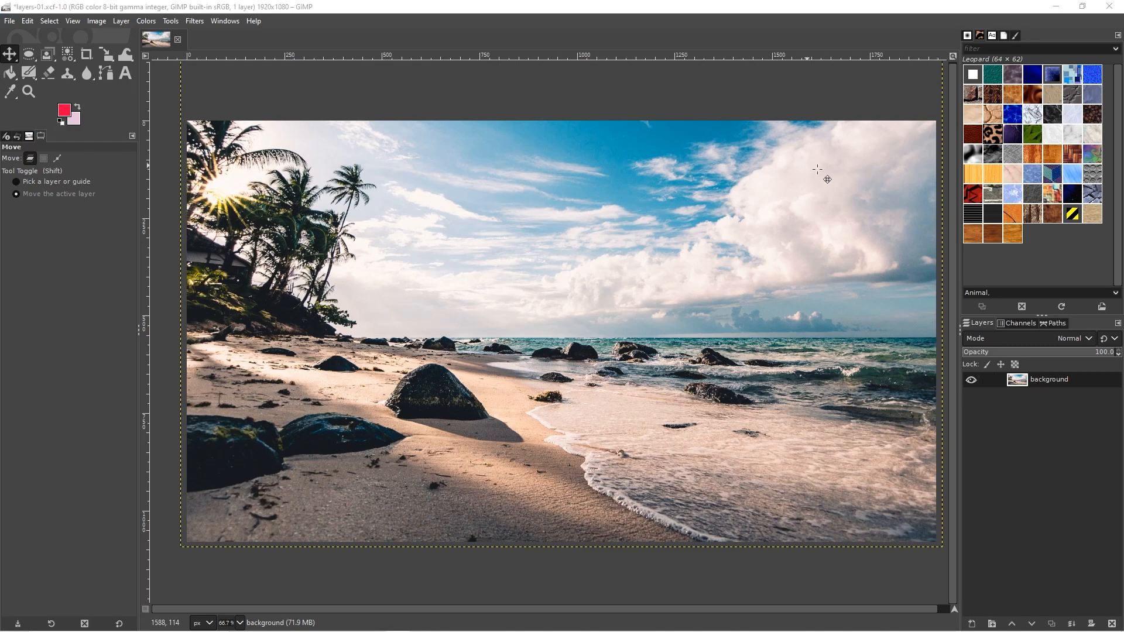
Switch to File Explorer and preview pexels-pixabay-162292.jpg from the images folder at full size, closing the preview when done
key(alt+Tab)
key(alt+Tab)
key(alt+Tab)
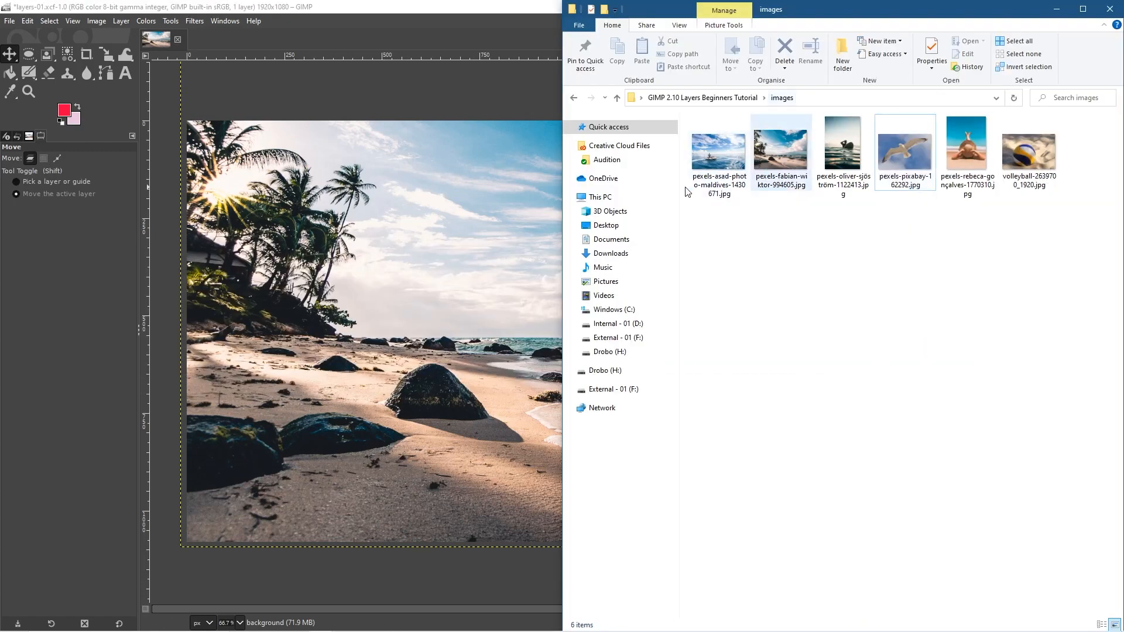
double_click(904, 163)
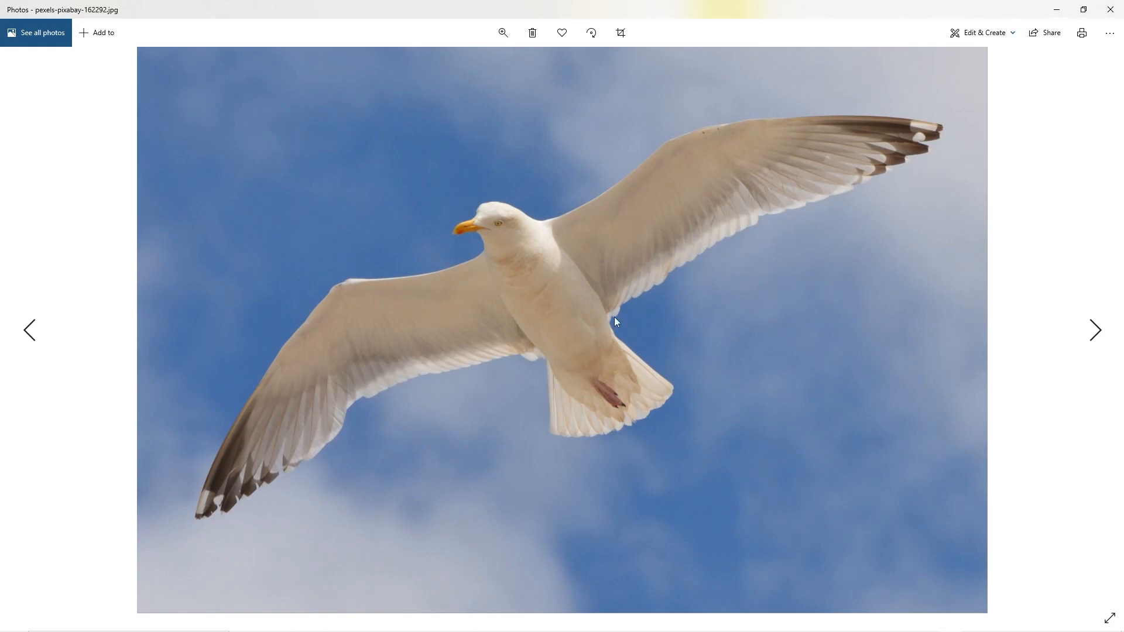
click(1111, 16)
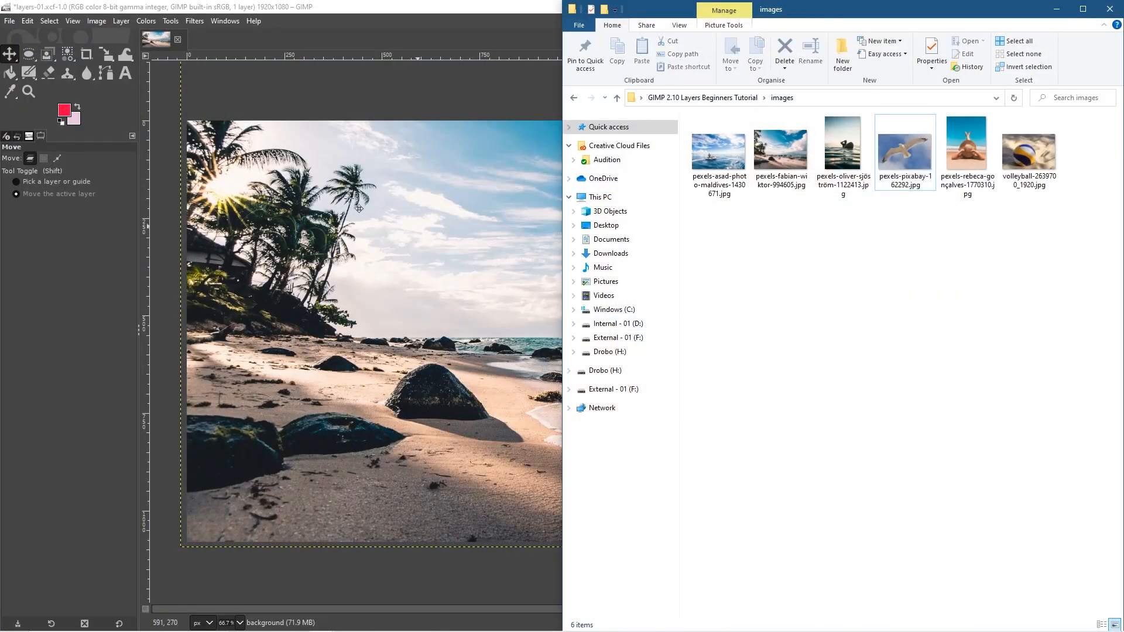
Switch back to GIMP and open pexels-pixabay-162292.jpg from the images folder as a separate image
click(9, 22)
click(28, 63)
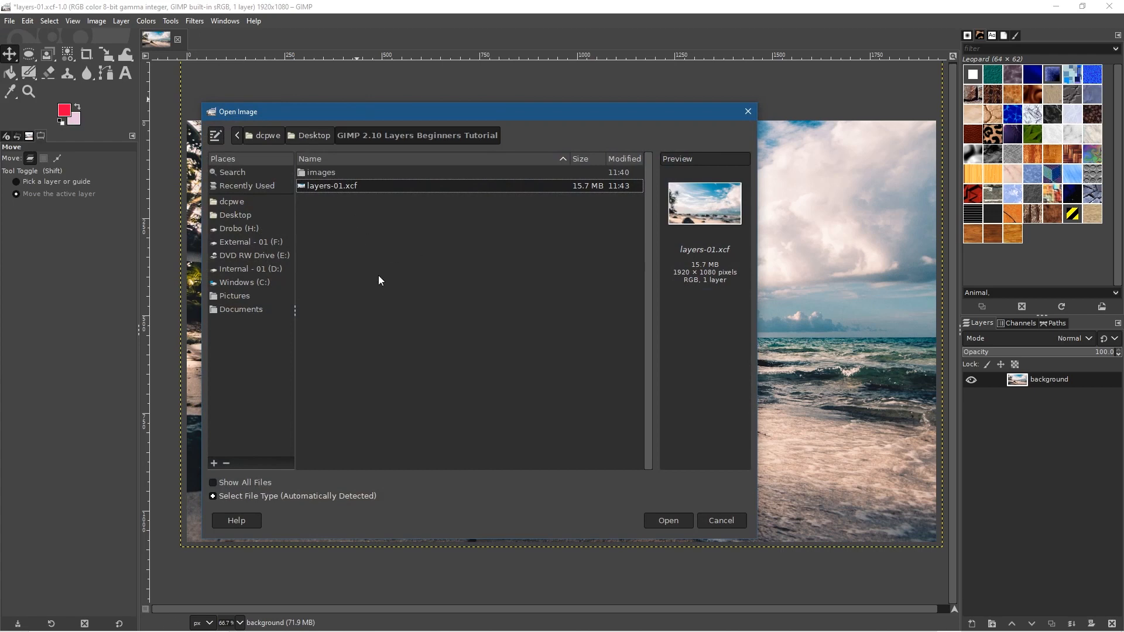
double_click(321, 174)
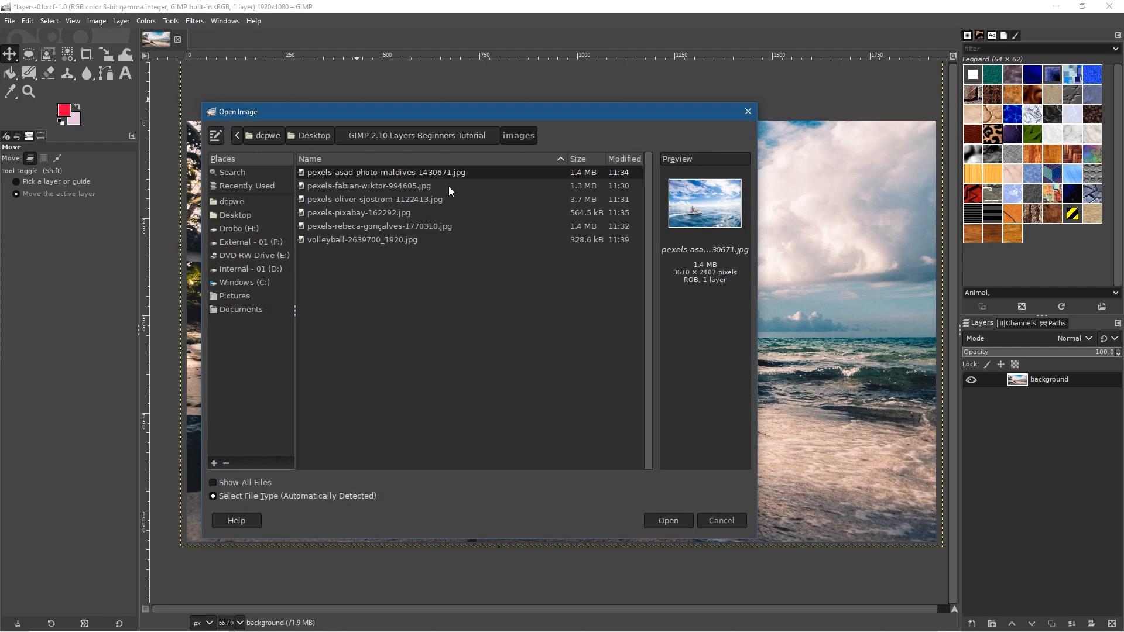
click(386, 186)
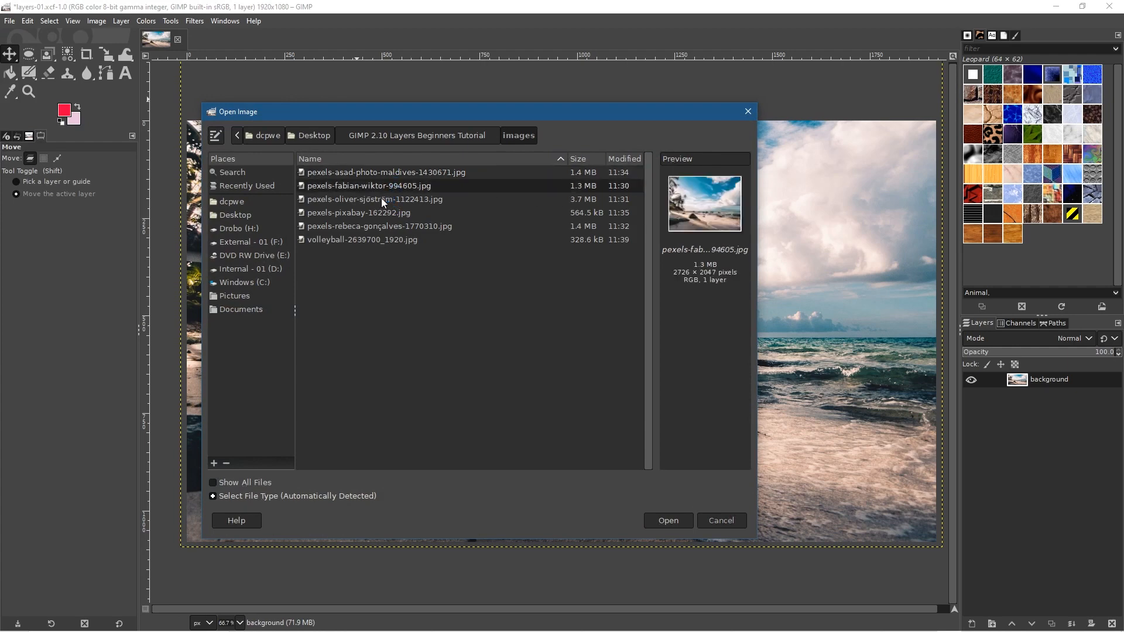
click(381, 199)
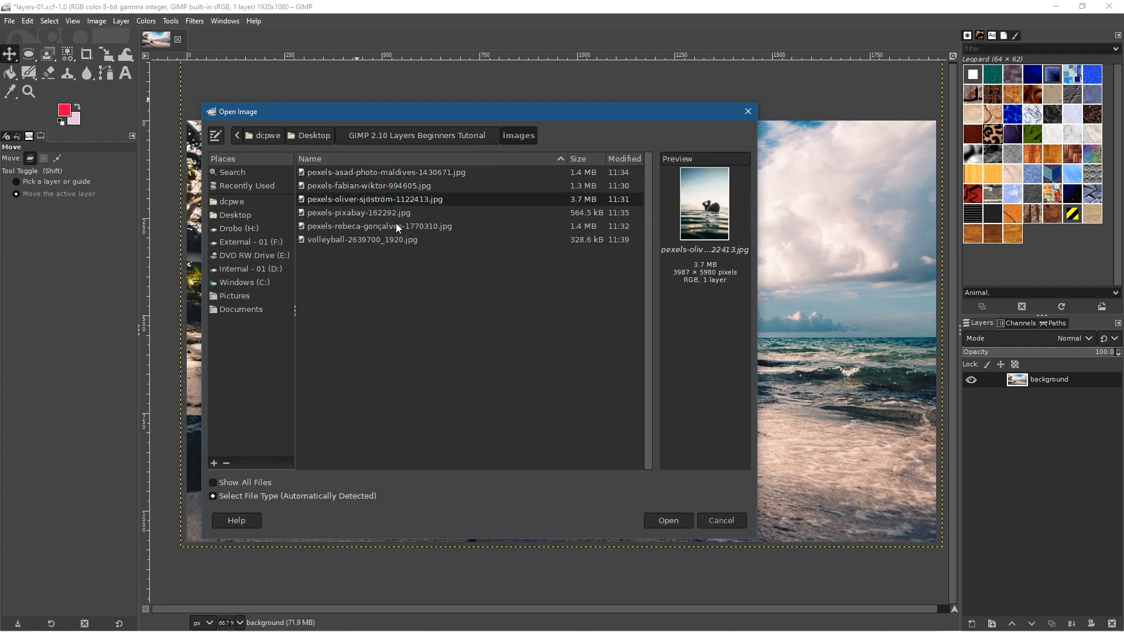
click(385, 214)
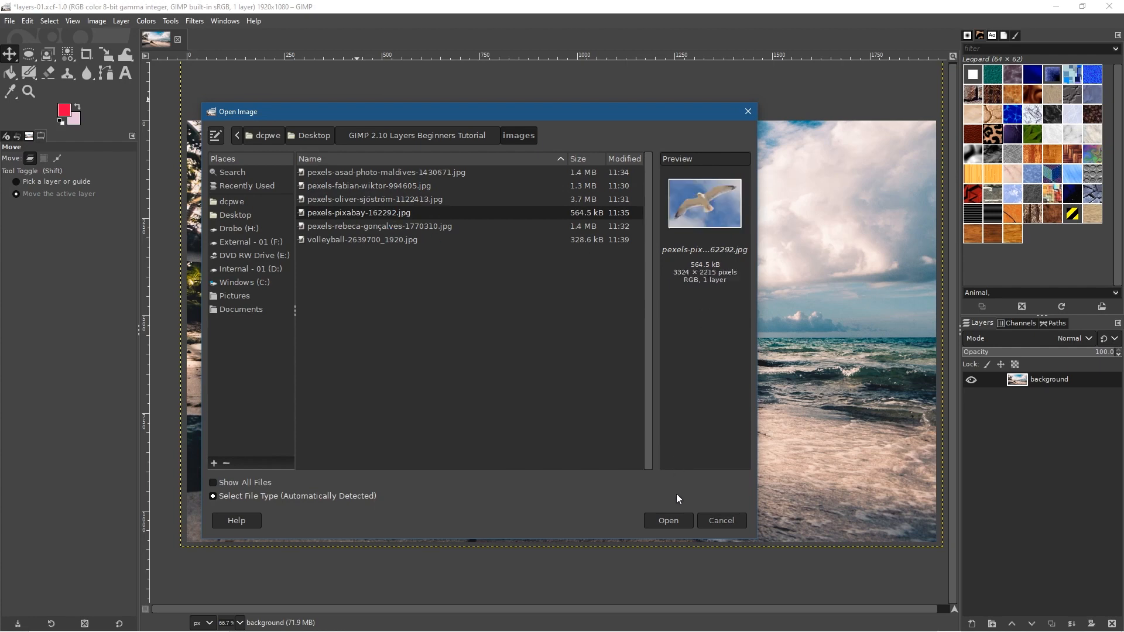
click(670, 522)
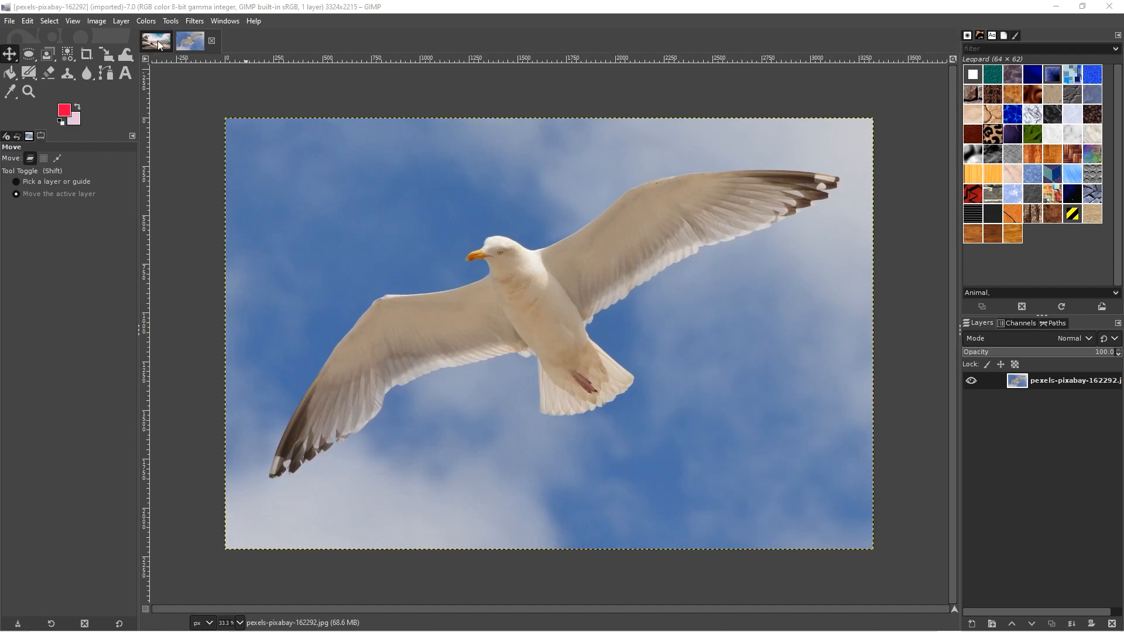
Alternate between the open beach composition and the seagull photo to compare them, ending on the seagull photo
click(158, 46)
click(195, 42)
click(156, 41)
click(195, 45)
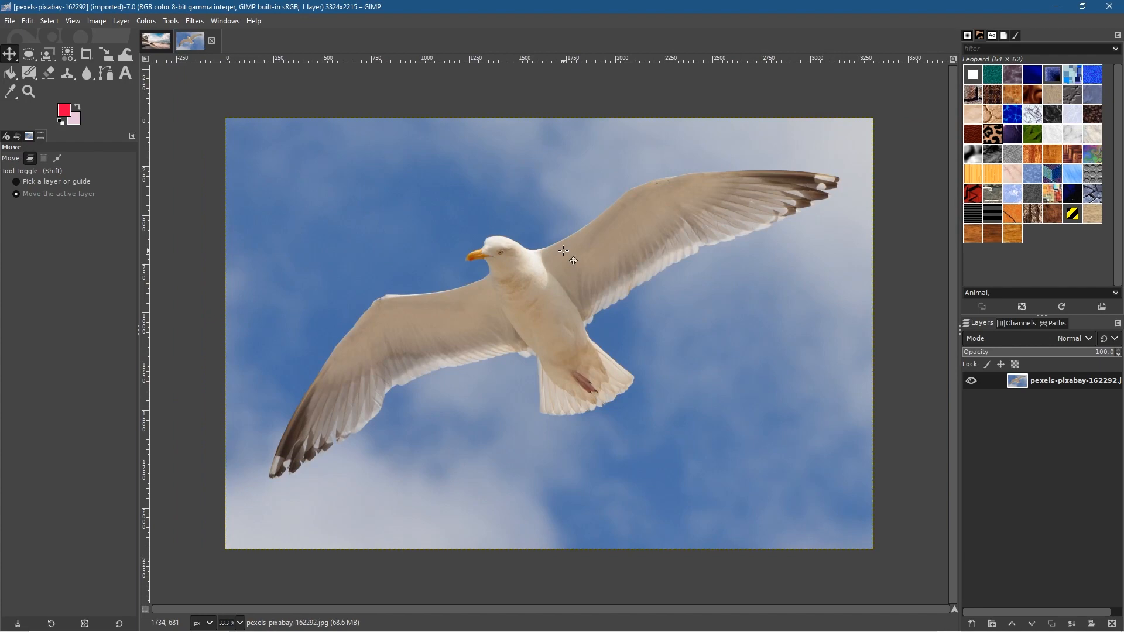
click(148, 41)
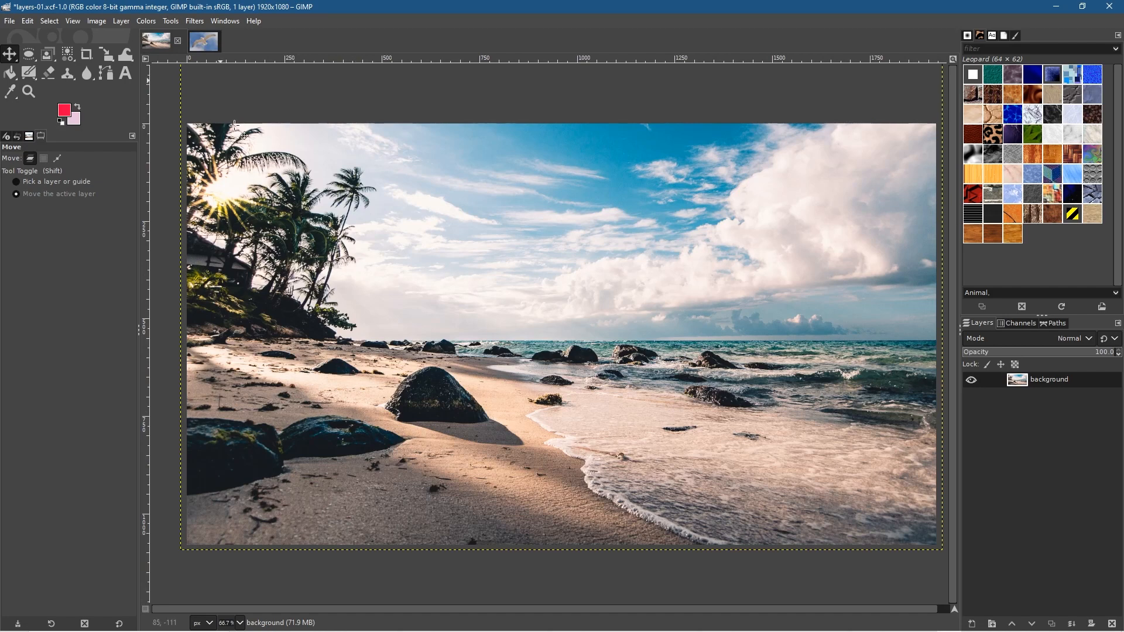
click(206, 42)
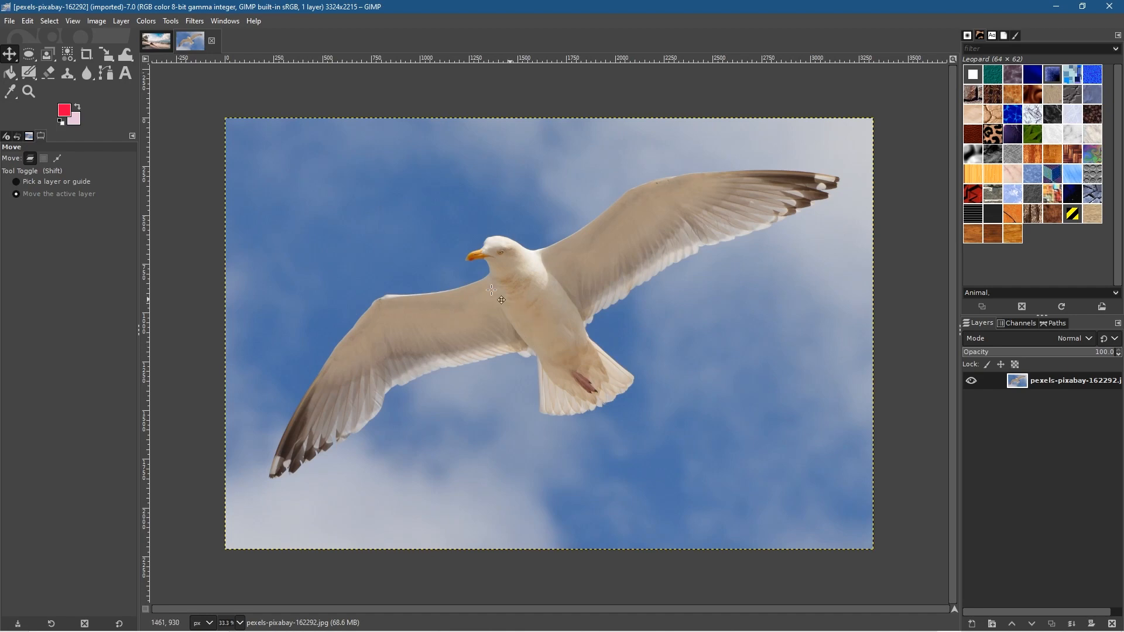
Start a rough Foreground Select outline at the seagull's lower wing tip, following that wing's upper edge to around the head
click(51, 55)
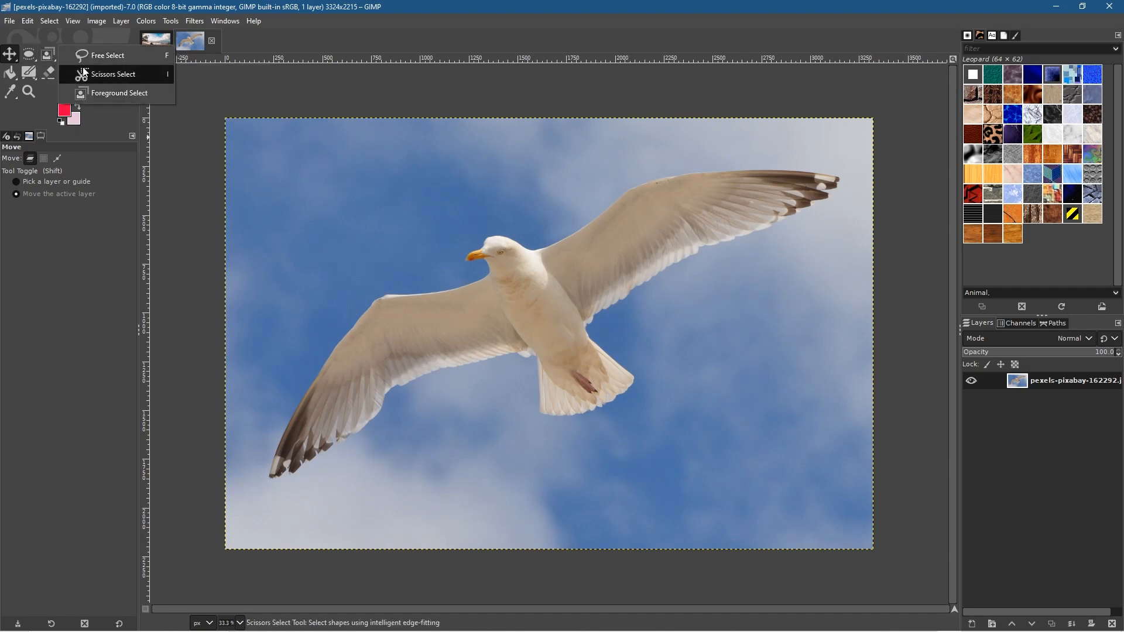
click(101, 93)
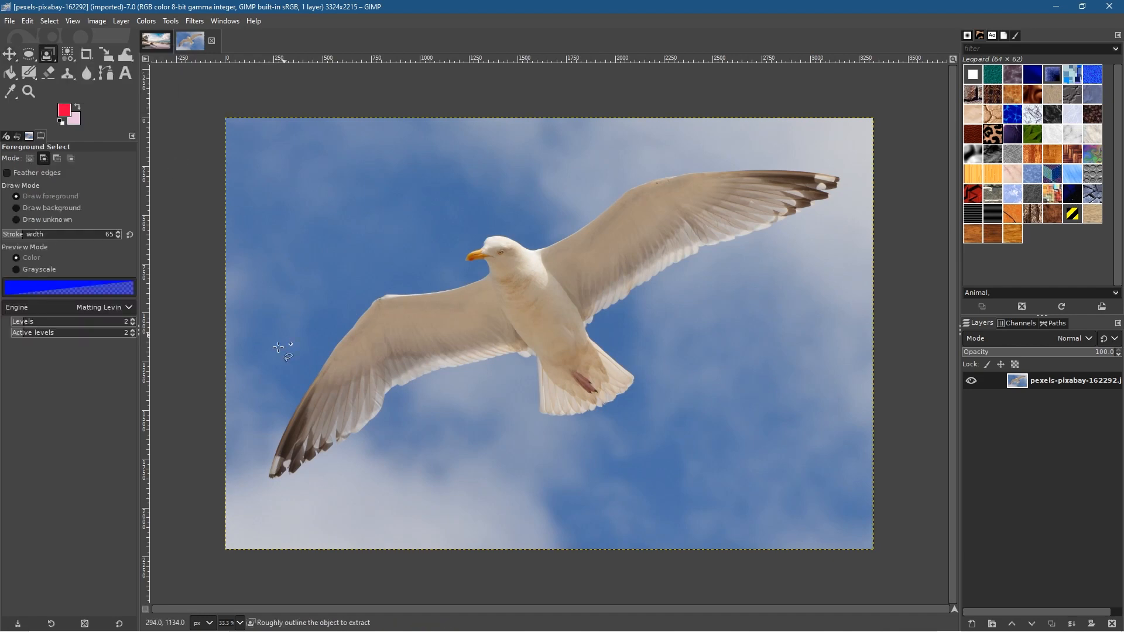
click(260, 471)
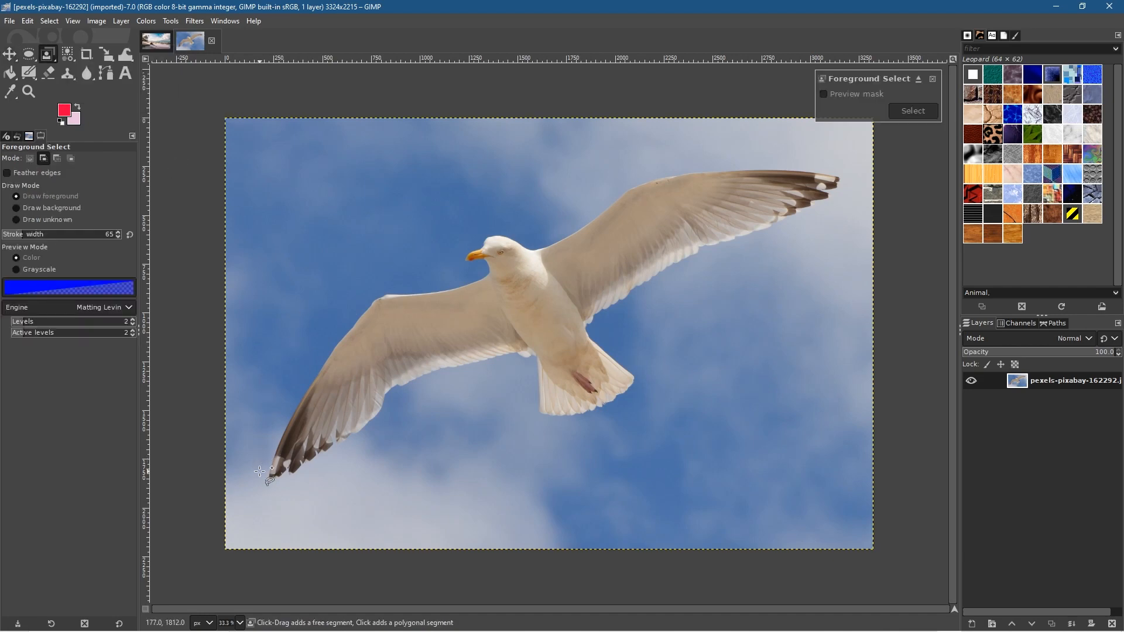
click(282, 403)
click(345, 311)
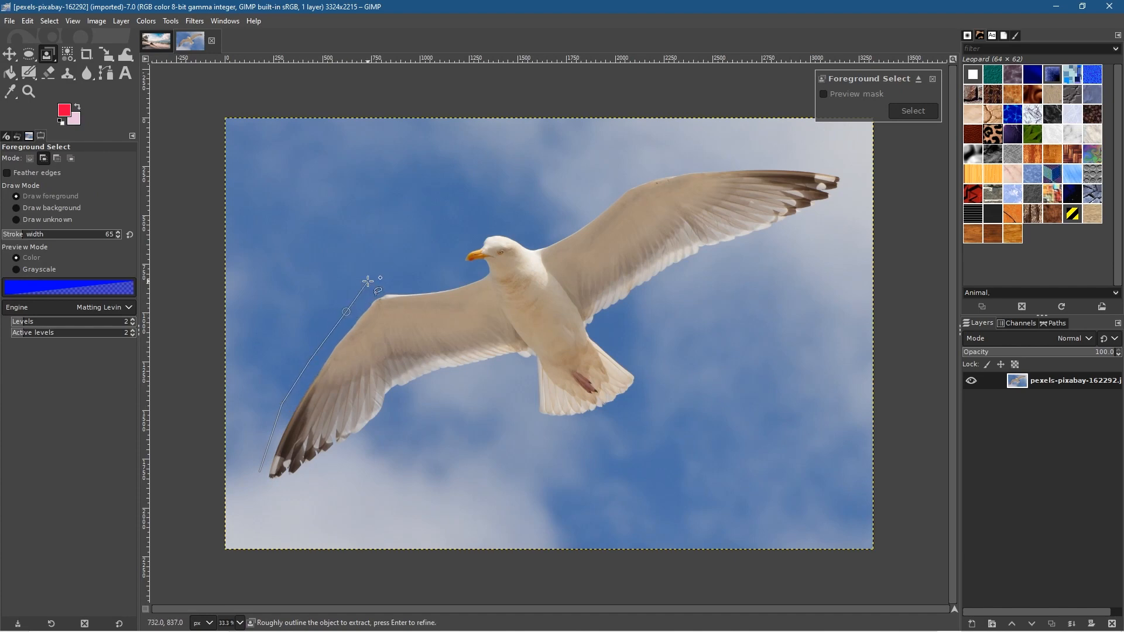
click(412, 285)
click(450, 257)
click(488, 230)
Continue the rough outline around the seagull's raised wing, passing its tip and returning along the underside toward the body
click(573, 214)
click(608, 184)
click(656, 167)
click(724, 160)
click(786, 158)
click(838, 167)
click(852, 187)
click(832, 211)
click(736, 253)
click(661, 284)
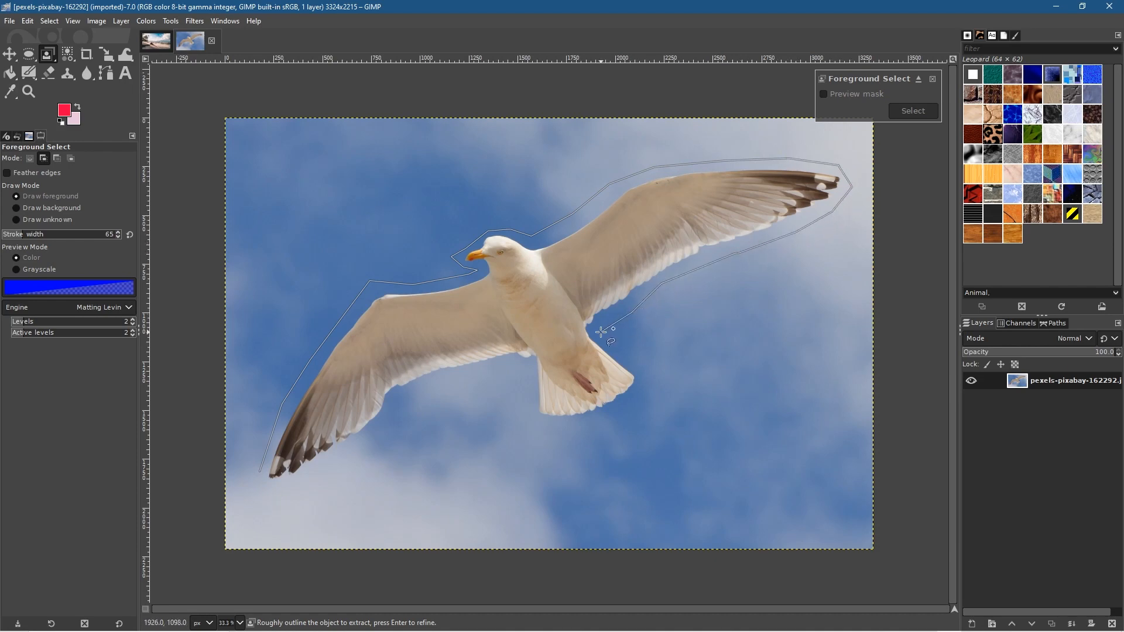
Complete the rough outline around the tail and the lower wing's underside, close it at its starting point and confirm it
click(615, 414)
click(564, 434)
click(408, 402)
click(351, 457)
click(295, 484)
click(260, 472)
key(Return)
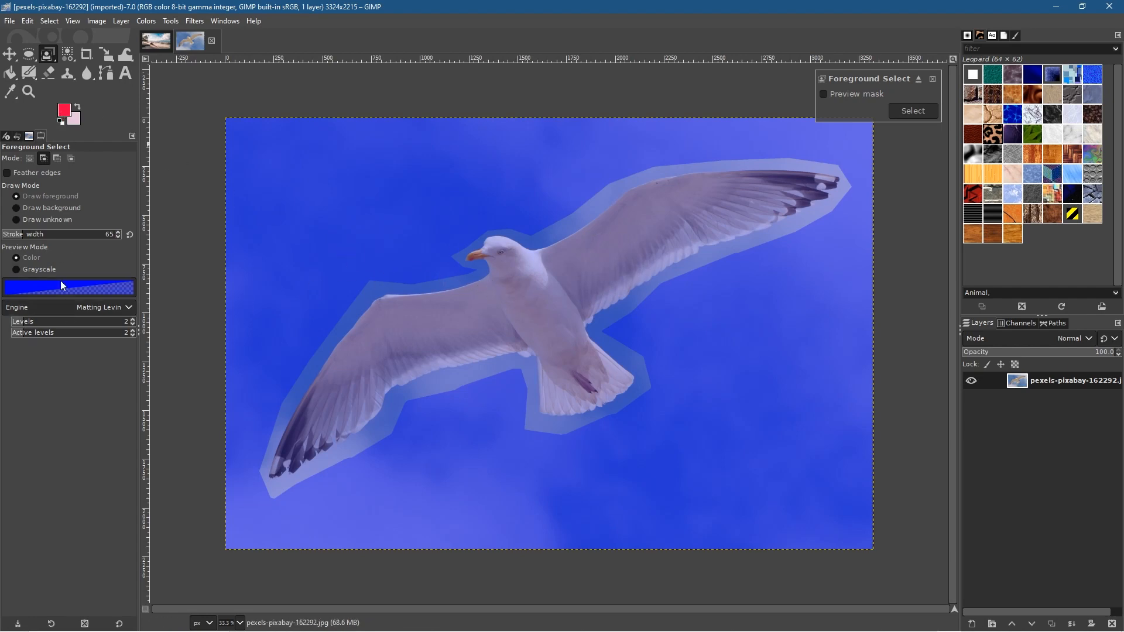
Test a short foreground stroke on the seagull's lower wing and change the foreground color to pure red, ff0000
drag(400, 322, 417, 326)
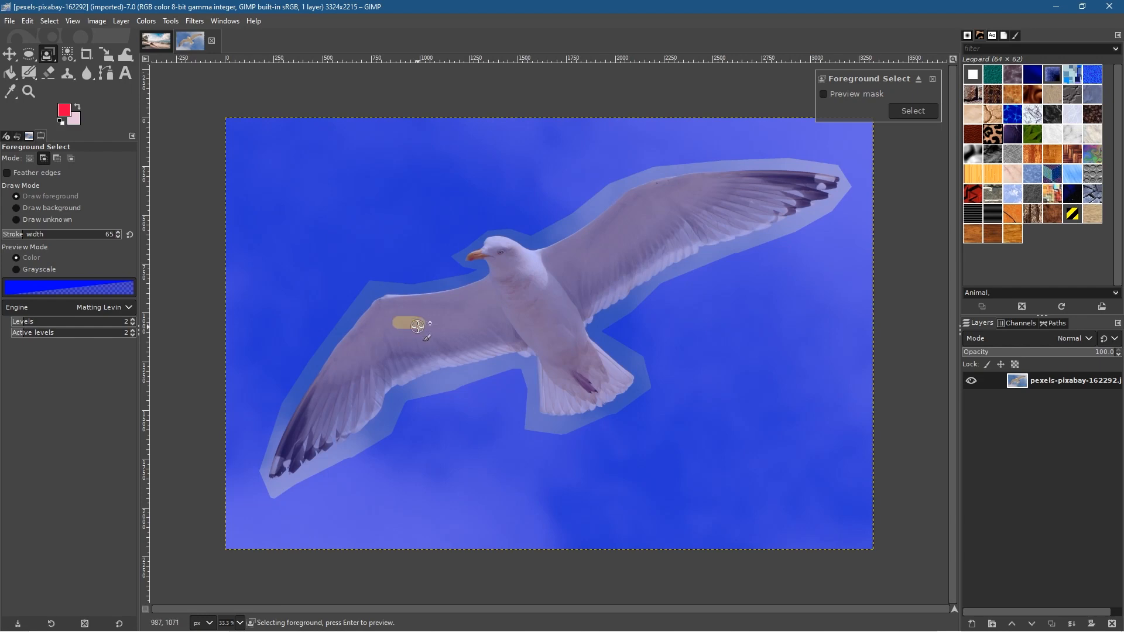
click(63, 111)
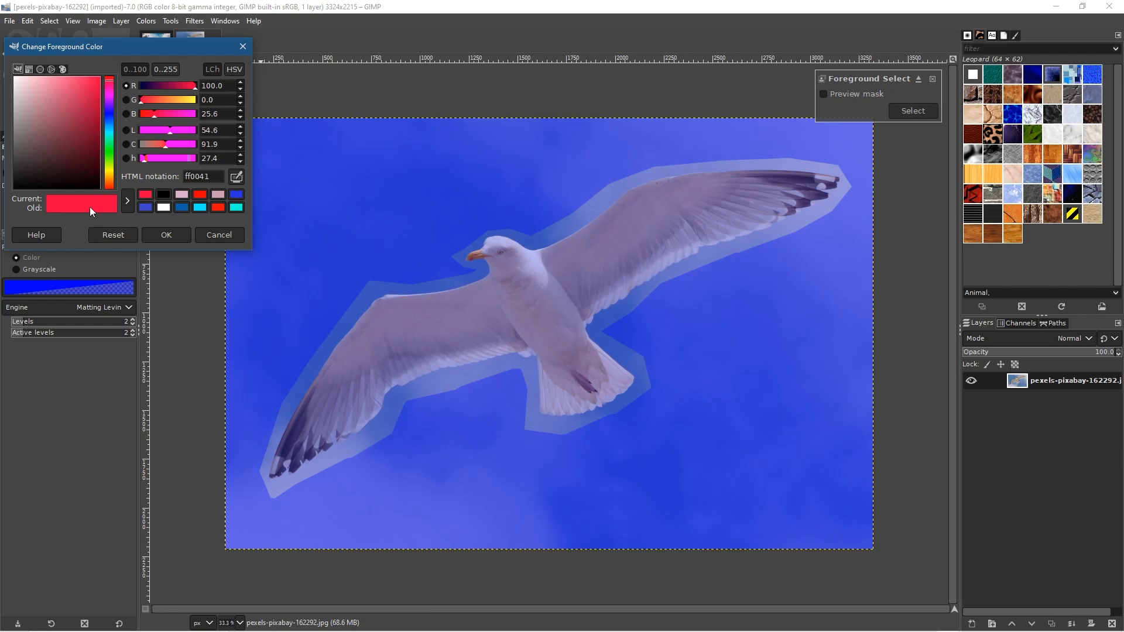
click(220, 211)
drag(89, 87, 109, 59)
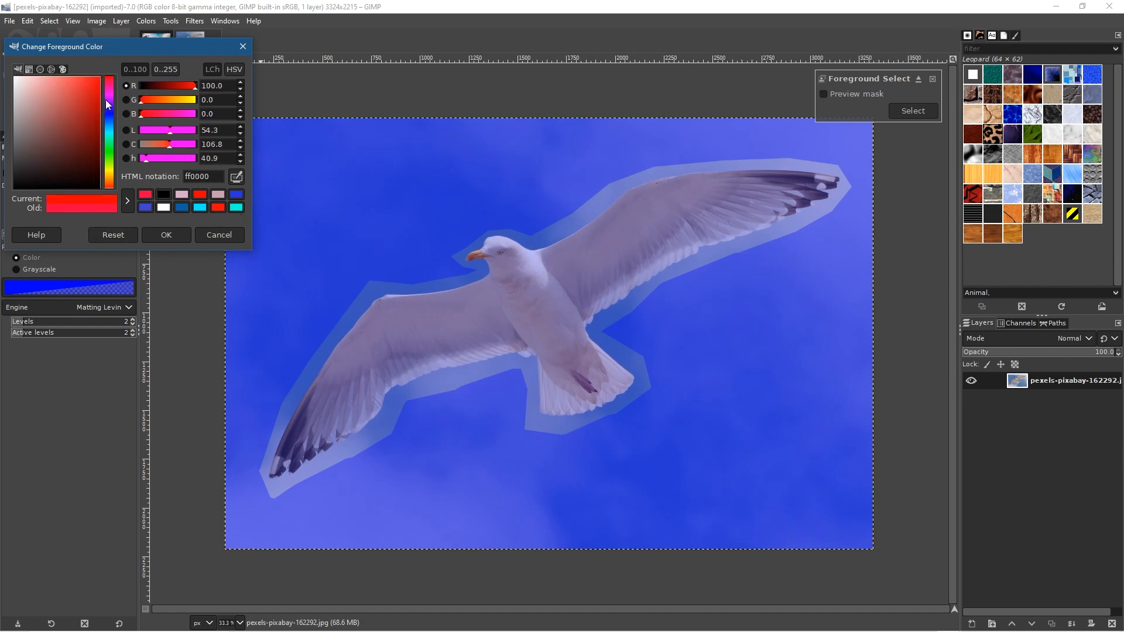
mouse_move(108, 104)
mouse_down()
mouse_move(108, 142)
mouse_move(101, 69)
mouse_move(58, 111)
mouse_move(110, 69)
mouse_up()
click(145, 236)
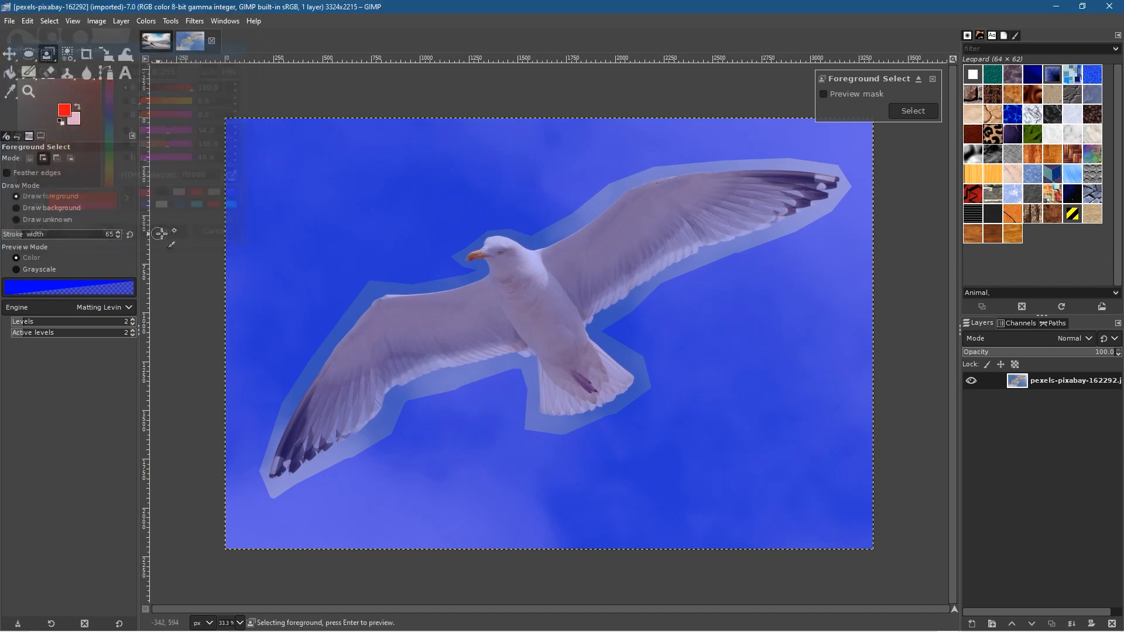
Try marking the foreground with loose strokes across both wings and the body, and undo them
mouse_move(439, 322)
mouse_down()
mouse_move(728, 206)
mouse_move(699, 199)
mouse_move(350, 372)
mouse_move(418, 338)
mouse_move(394, 322)
mouse_move(313, 427)
mouse_move(453, 344)
mouse_move(596, 296)
mouse_move(681, 229)
mouse_move(768, 189)
mouse_move(657, 199)
mouse_move(446, 322)
mouse_move(546, 316)
mouse_move(485, 296)
mouse_move(539, 284)
mouse_up()
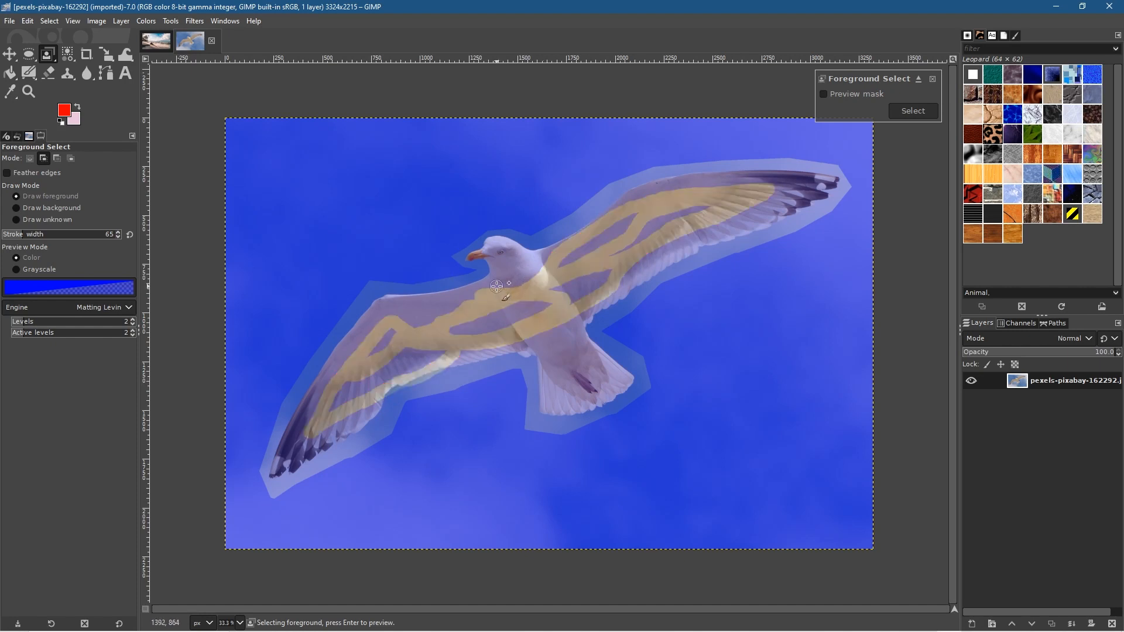
key(ctrl+z)
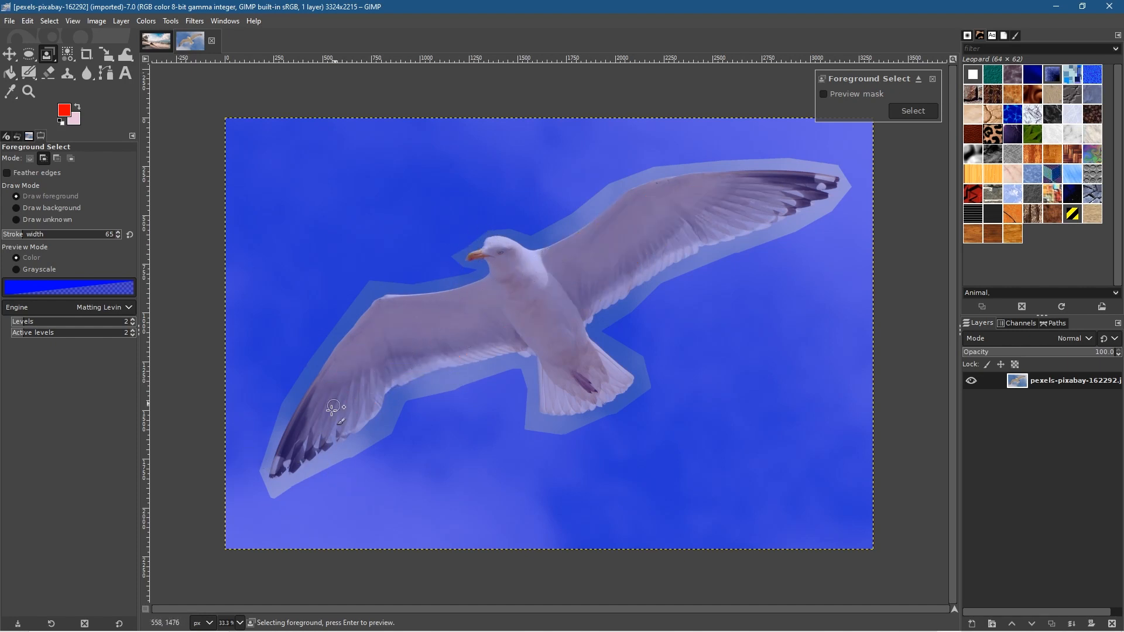
Set the stroke width to 27 and mark the lower wing's narrow leading edge as foreground, from its tip to about midway
scroll(253, 486, up, 6)
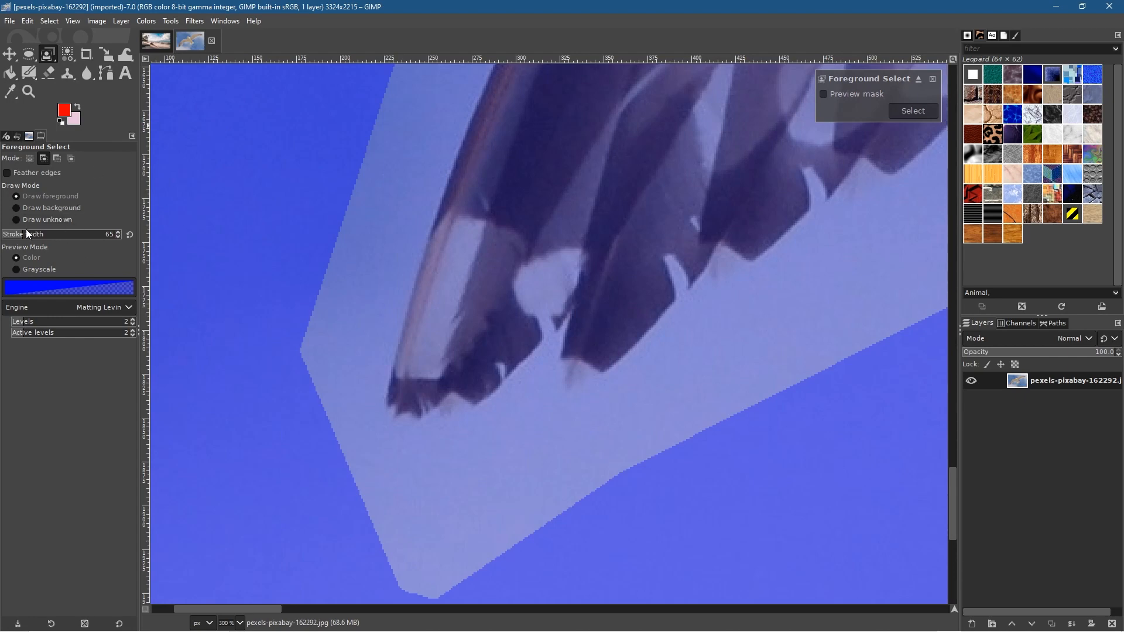
drag(26, 232, 15, 232)
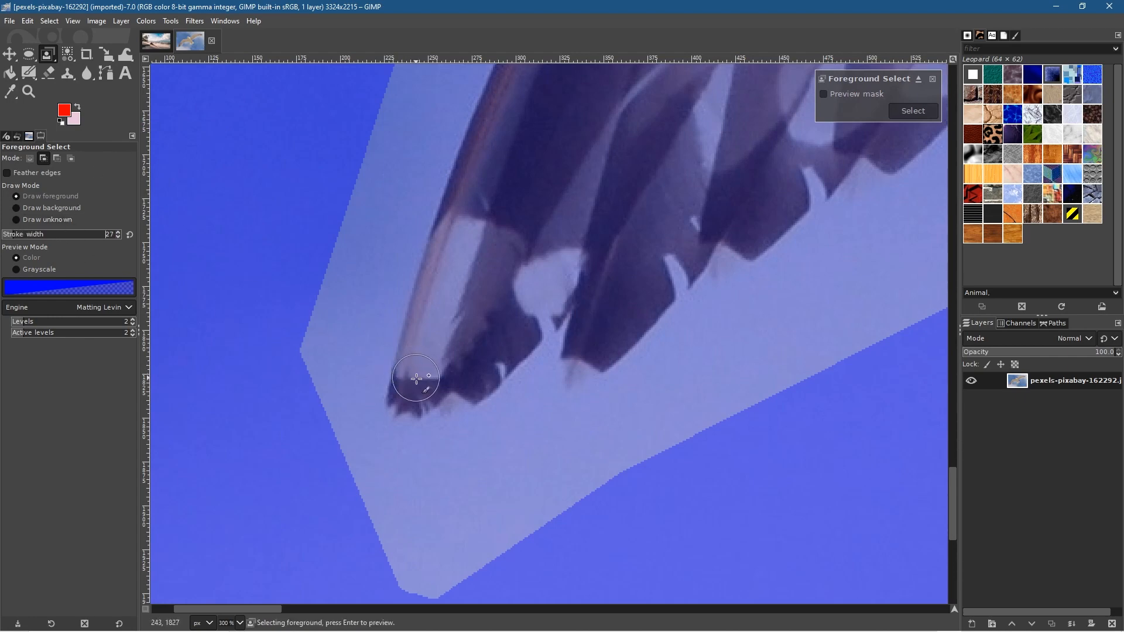
drag(426, 375, 510, 114)
mouse_move(581, 108)
mouse_down()
mouse_move(498, 410)
mouse_move(482, 448)
mouse_up()
mouse_move(415, 450)
mouse_down()
mouse_move(523, 216)
mouse_move(600, 105)
mouse_up()
mouse_move(687, 116)
mouse_down()
mouse_move(651, 186)
mouse_move(476, 425)
mouse_up()
mouse_move(384, 432)
mouse_down()
mouse_move(411, 357)
mouse_move(570, 122)
mouse_move(429, 421)
mouse_move(421, 339)
mouse_move(522, 177)
mouse_up()
scroll(547, 290, down, 5)
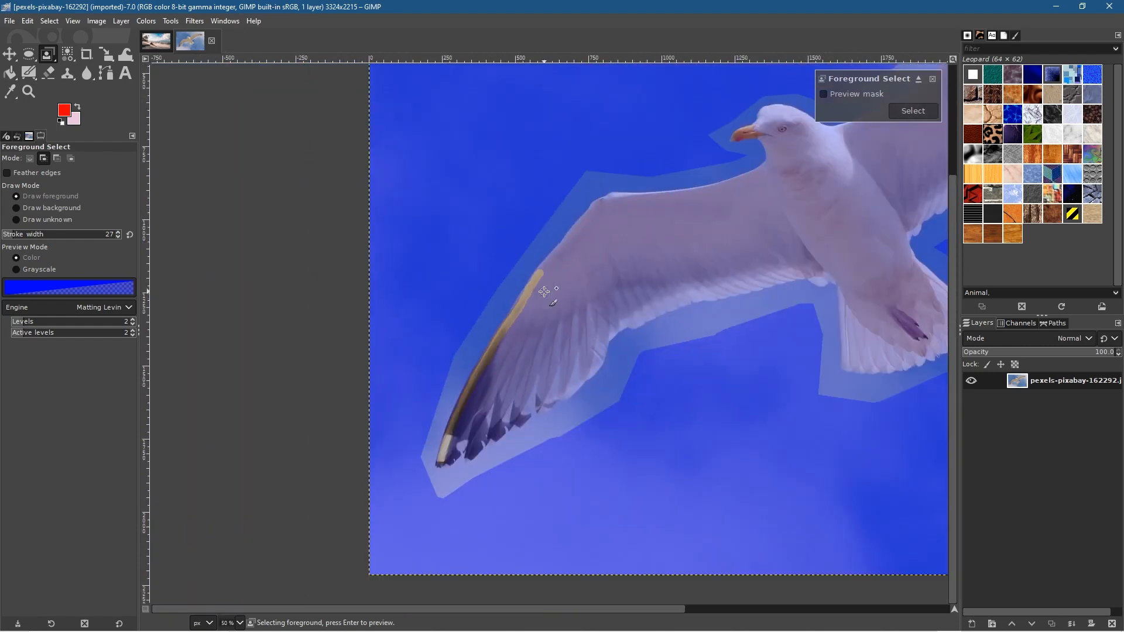
Set the stroke width to 113 and mark the lower wing's leading edge as foreground, from midway up to its bend
scroll(550, 287, up, 2)
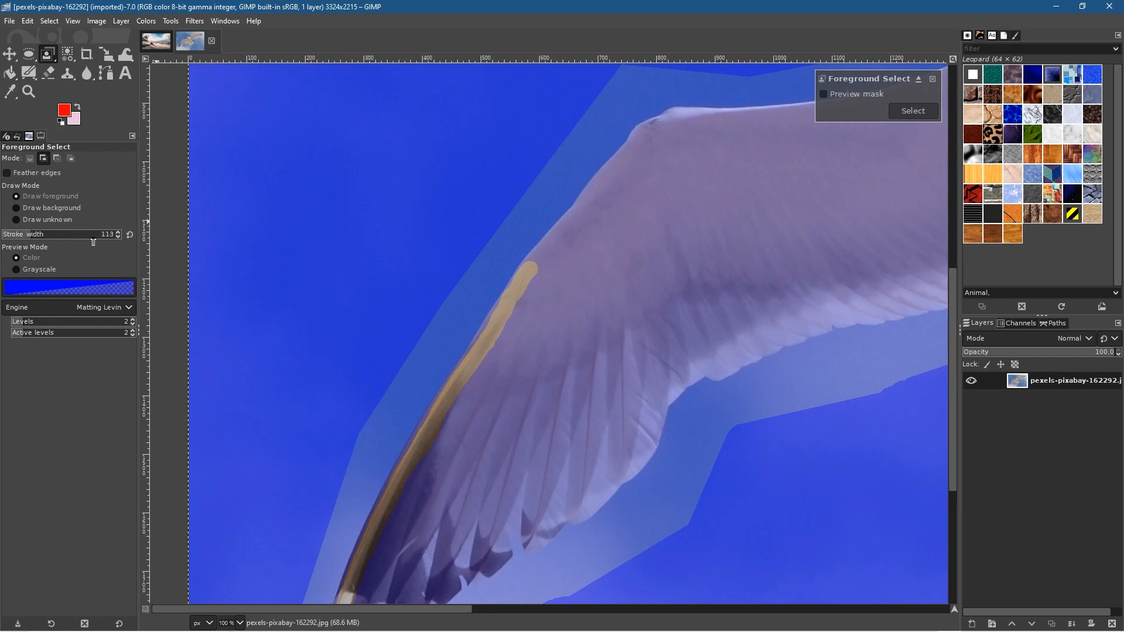
mouse_move(545, 292)
mouse_down()
mouse_move(653, 164)
mouse_move(690, 146)
mouse_up()
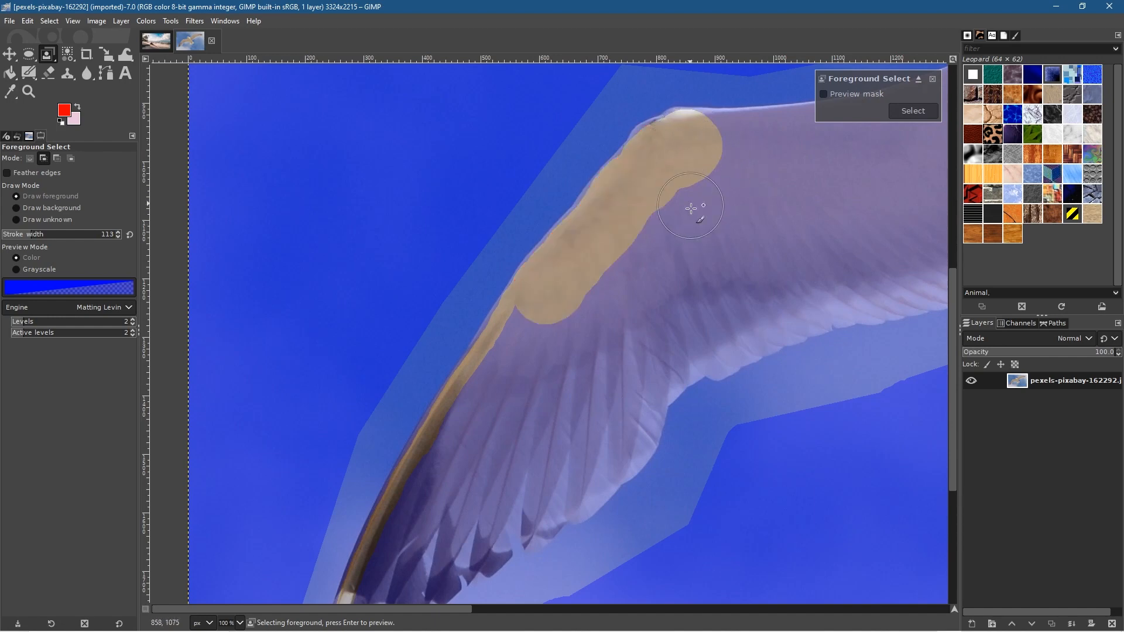
Try marking the lower wing's trailing edge as foreground with wide strokes, and undo them
drag(750, 351, 753, 377)
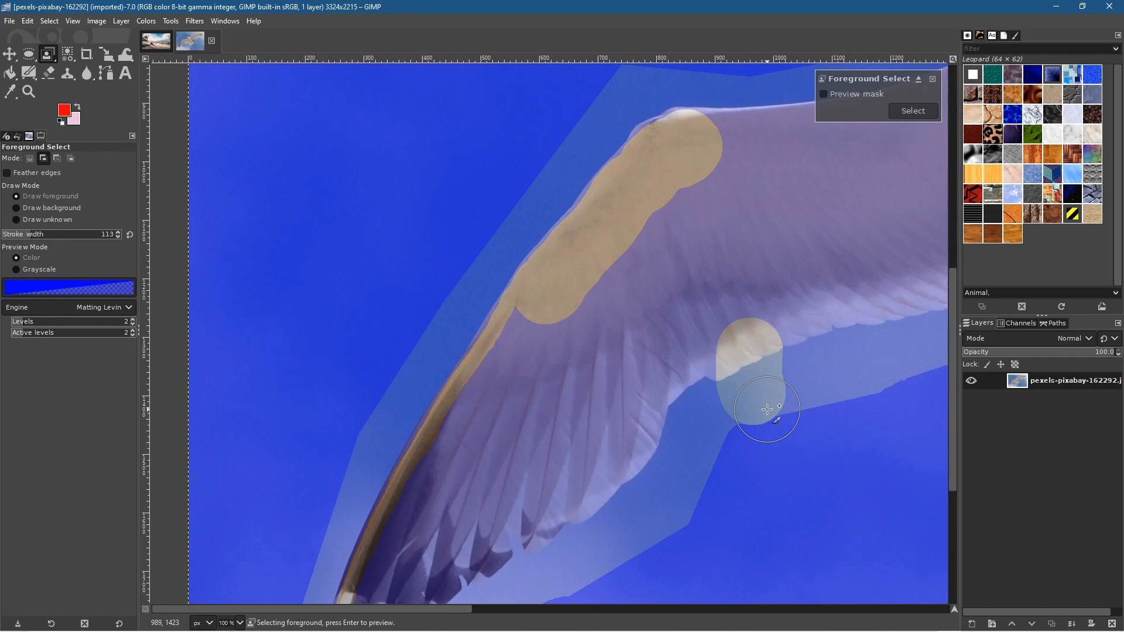
key(ctrl+z)
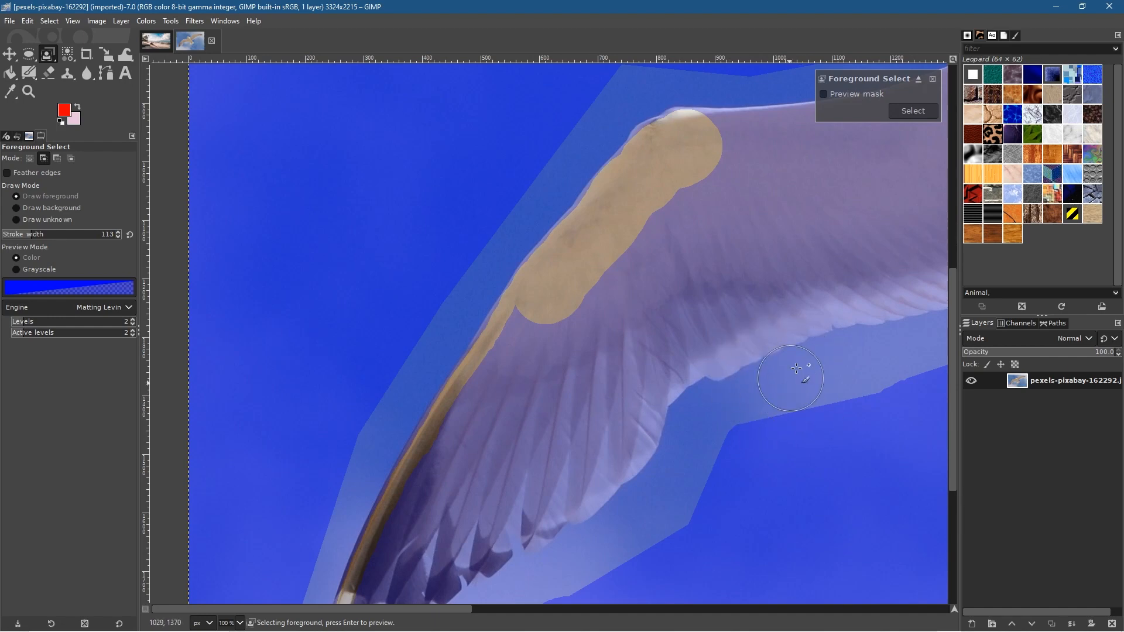
mouse_move(901, 280)
mouse_down()
mouse_move(791, 297)
mouse_move(669, 352)
mouse_move(634, 385)
mouse_move(638, 413)
mouse_move(618, 426)
mouse_move(628, 447)
mouse_move(611, 492)
mouse_up()
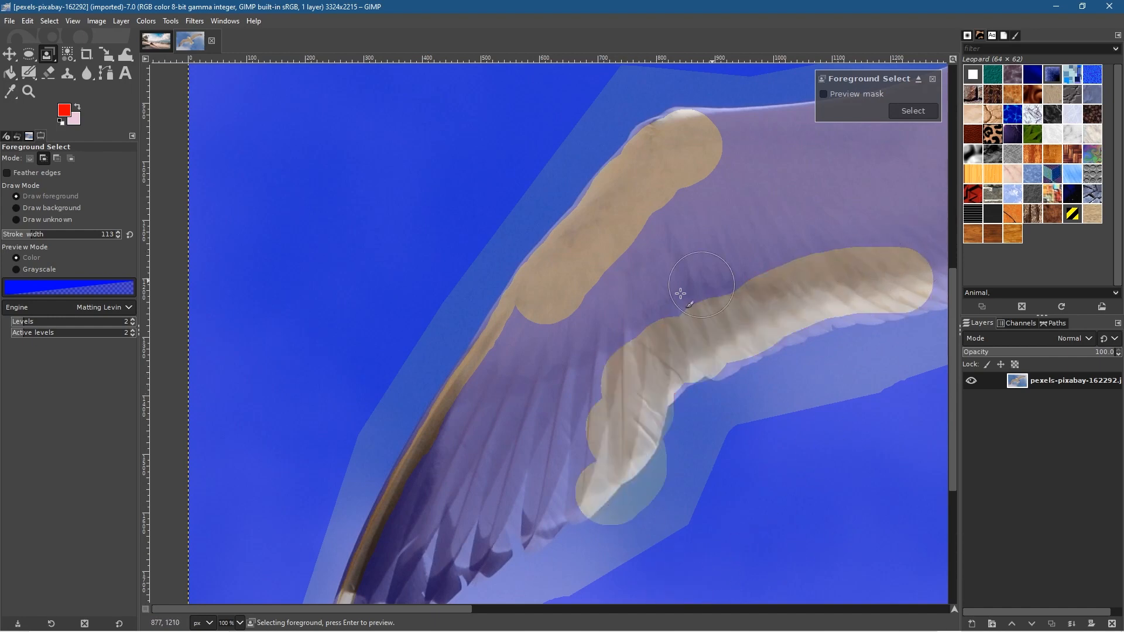
key(ctrl+z)
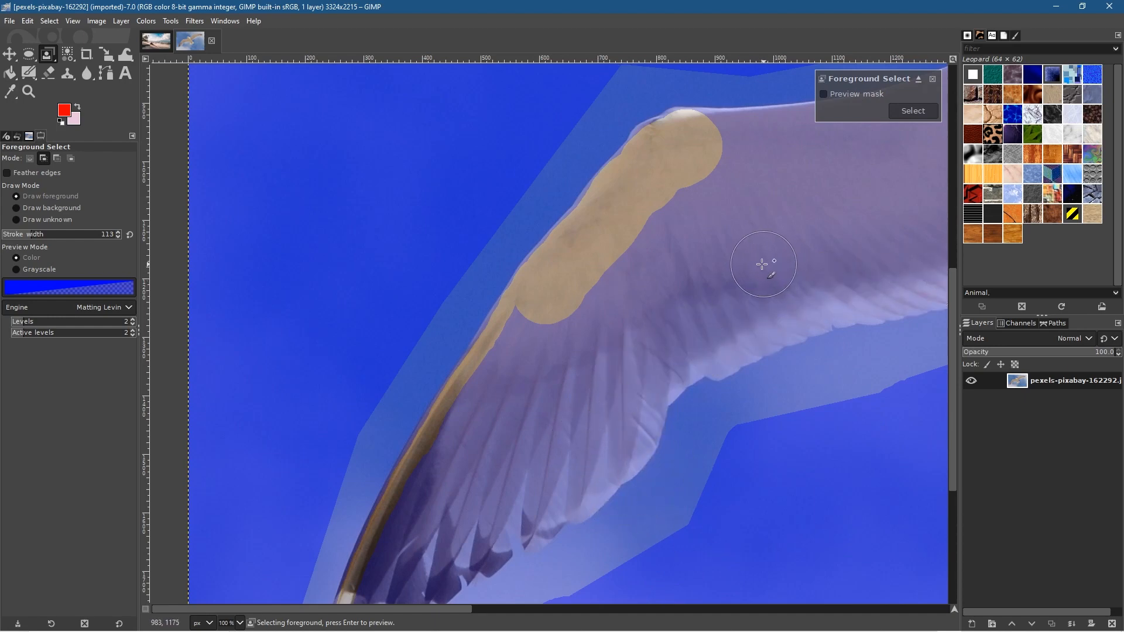
Continue the foreground marking along the lower wing's leading edge, from its bend to the base of the neck
drag(807, 224, 398, 392)
mouse_move(317, 338)
mouse_down()
mouse_move(301, 328)
mouse_move(370, 331)
mouse_move(320, 336)
mouse_move(343, 338)
mouse_move(440, 323)
mouse_move(584, 283)
mouse_up()
drag(594, 275, 606, 266)
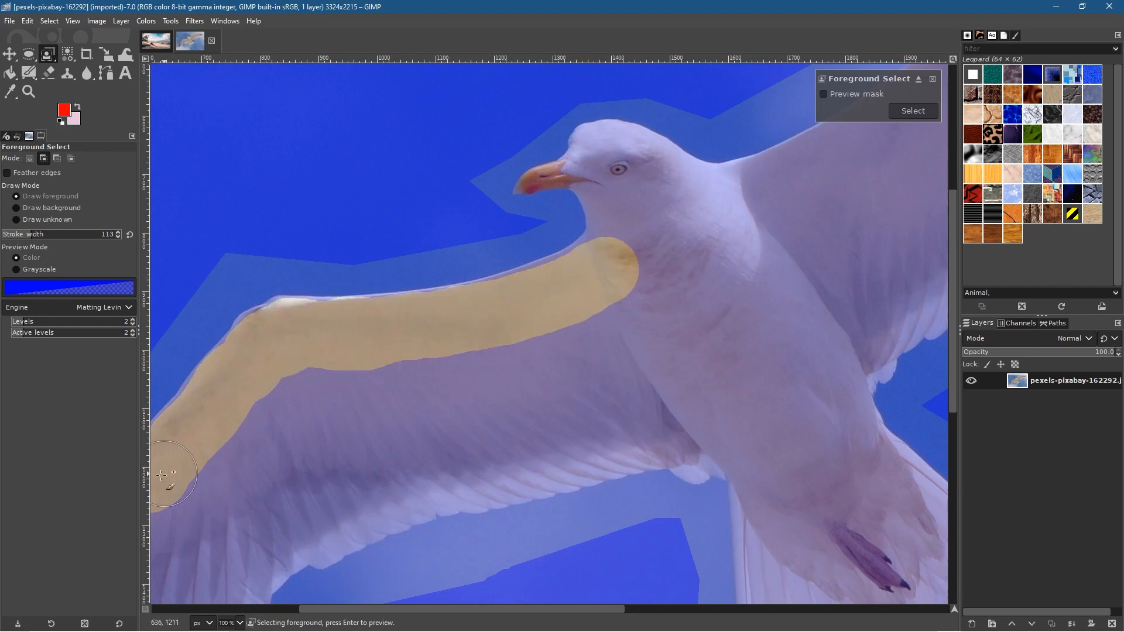
Mark the seagull's head, body and tail fan as foreground, filling the gap where the lower wing joins the body
click(617, 255)
drag(609, 267, 546, 299)
mouse_move(631, 234)
mouse_down()
mouse_move(609, 158)
mouse_move(729, 212)
mouse_move(815, 427)
mouse_move(845, 458)
mouse_up()
drag(755, 435, 634, 294)
mouse_move(673, 175)
mouse_down()
mouse_move(686, 244)
mouse_move(706, 268)
mouse_move(706, 246)
mouse_move(694, 258)
mouse_move(710, 303)
mouse_move(732, 327)
mouse_move(728, 304)
mouse_move(758, 345)
mouse_move(765, 351)
mouse_move(755, 334)
mouse_move(851, 409)
mouse_move(751, 465)
mouse_move(654, 479)
mouse_move(649, 327)
mouse_move(739, 392)
mouse_move(707, 418)
mouse_up()
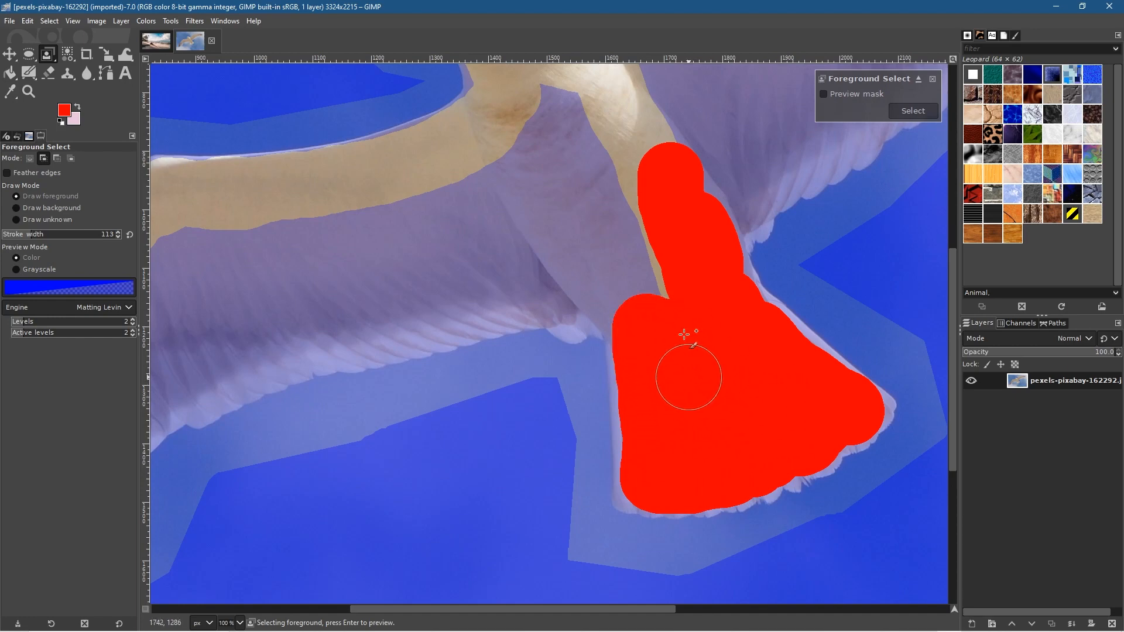
key(ctrl+z)
mouse_move(662, 310)
mouse_down()
mouse_move(540, 126)
mouse_move(600, 221)
mouse_up()
mouse_move(642, 277)
mouse_down()
mouse_move(654, 306)
mouse_move(603, 261)
mouse_move(550, 161)
mouse_move(451, 189)
mouse_move(626, 223)
mouse_up()
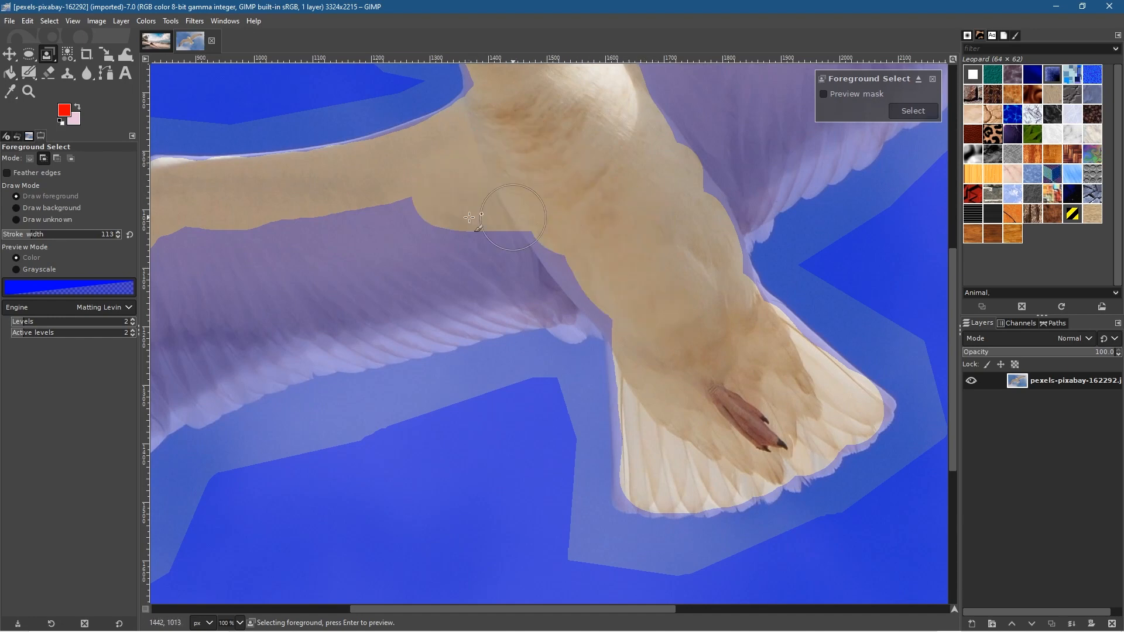
Mark the upper wing's leading edge as foreground from the shoulder towards the tip, and return along its trailing feathers to the body
drag(657, 143, 392, 416)
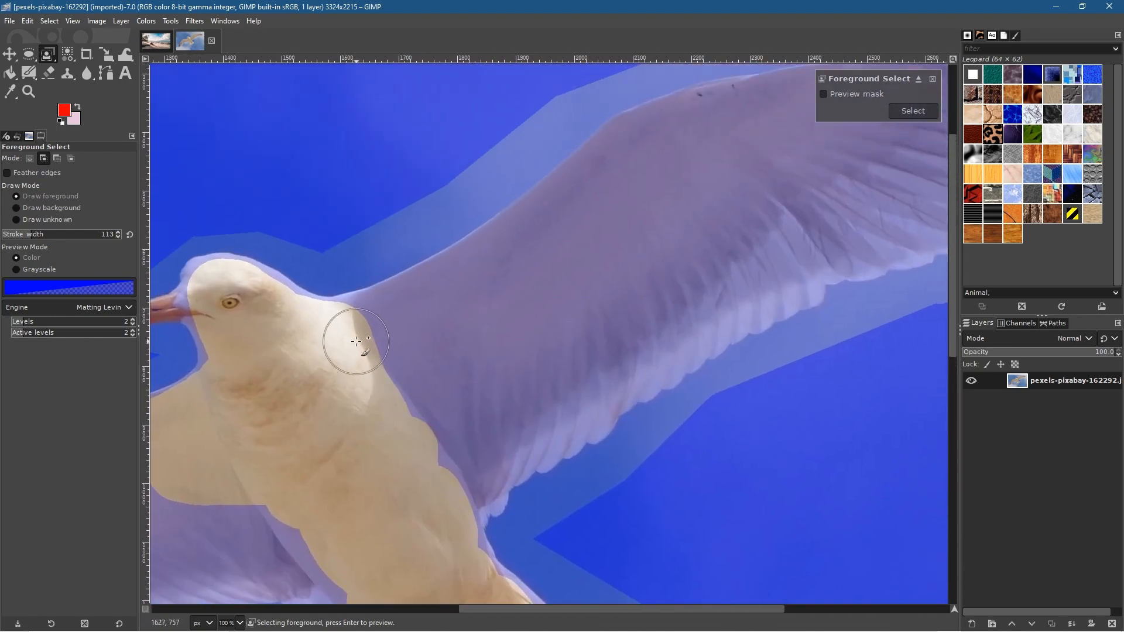
mouse_move(347, 331)
mouse_down()
mouse_move(401, 316)
mouse_move(501, 258)
mouse_move(646, 144)
mouse_up()
mouse_move(728, 319)
mouse_down()
mouse_move(435, 319)
mouse_move(411, 480)
mouse_up()
mouse_move(344, 303)
mouse_down()
mouse_move(483, 265)
mouse_move(785, 254)
mouse_move(741, 319)
mouse_move(656, 368)
mouse_move(602, 381)
mouse_move(635, 359)
mouse_up()
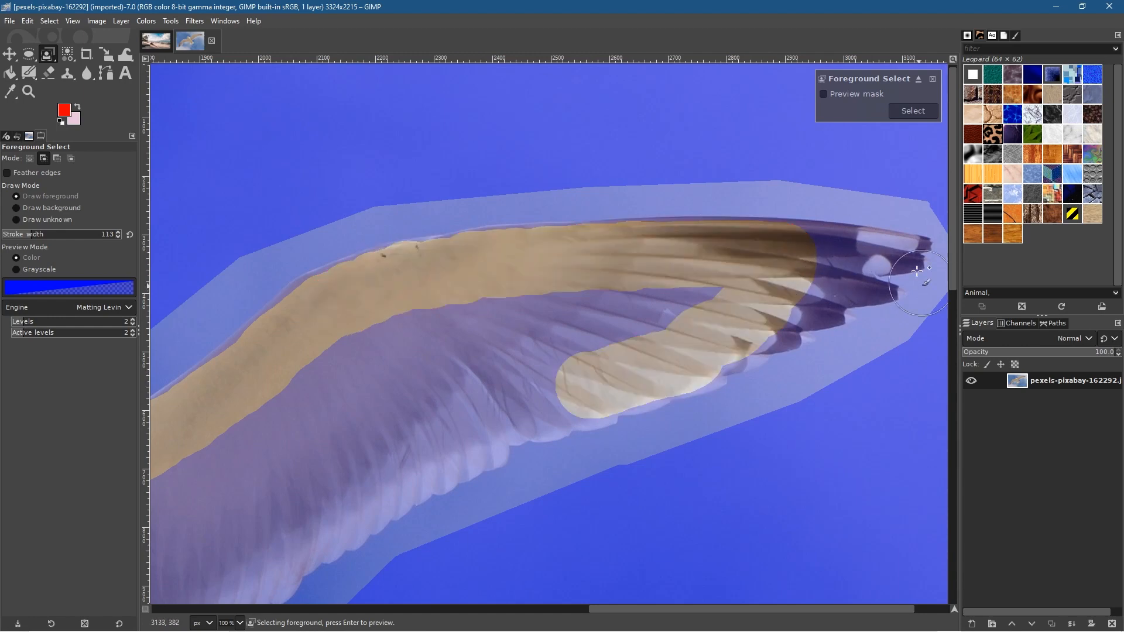
mouse_move(531, 374)
mouse_down()
mouse_move(833, 261)
mouse_move(876, 274)
mouse_move(787, 306)
mouse_move(638, 395)
mouse_move(457, 517)
mouse_move(449, 541)
mouse_up()
Fill the unmarked middle of the upper wing with foreground strokes
scroll(557, 569, up, 3)
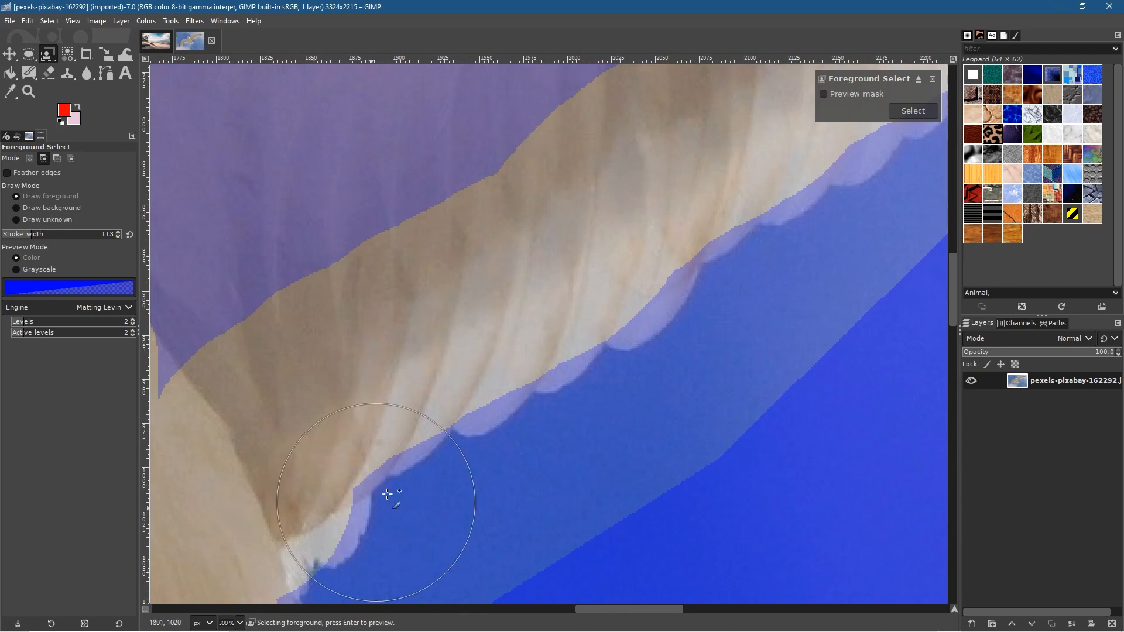
scroll(468, 491, down, 5)
mouse_move(360, 459)
mouse_down()
mouse_move(666, 305)
mouse_move(497, 327)
mouse_move(417, 361)
mouse_move(344, 441)
mouse_move(501, 350)
mouse_move(588, 318)
mouse_up()
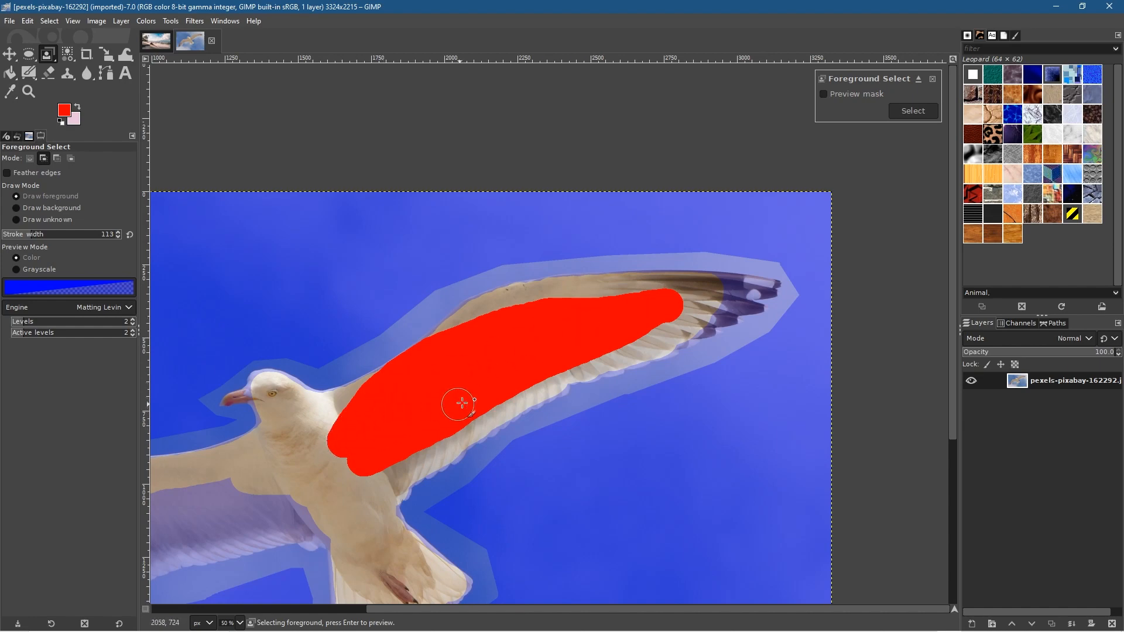
drag(479, 393, 486, 391)
scroll(490, 368, up, 5)
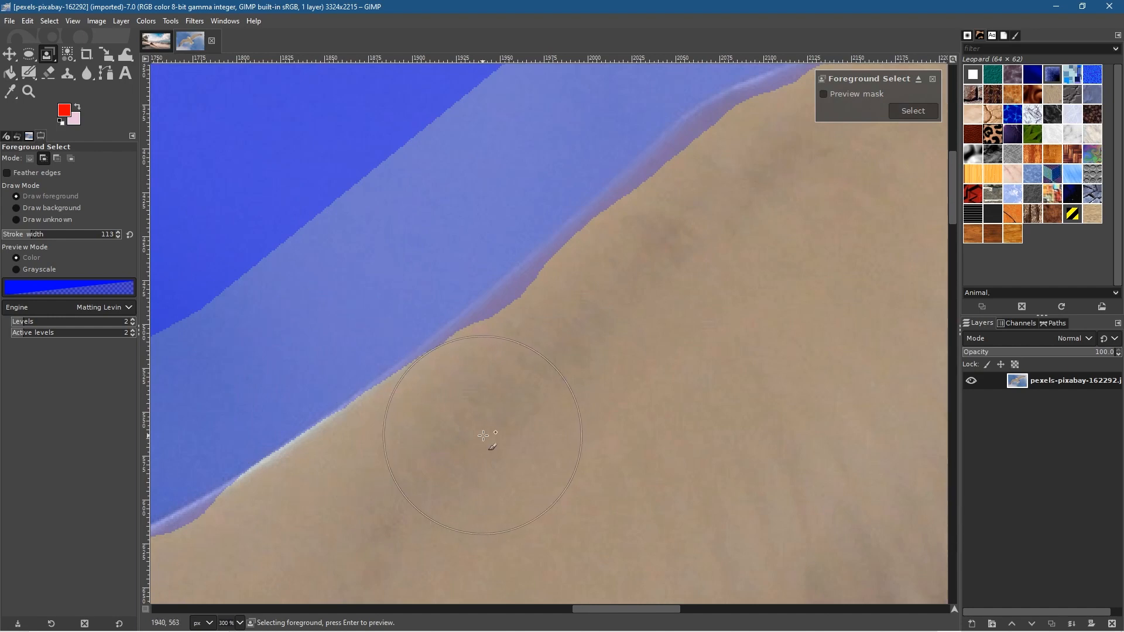
scroll(483, 435, down, 5)
Mark the lower wing's trailing feathers as foreground and fill the remaining area in the wing's middle
drag(479, 424, 705, 179)
mouse_move(610, 344)
mouse_down()
mouse_move(445, 380)
mouse_move(406, 402)
mouse_up()
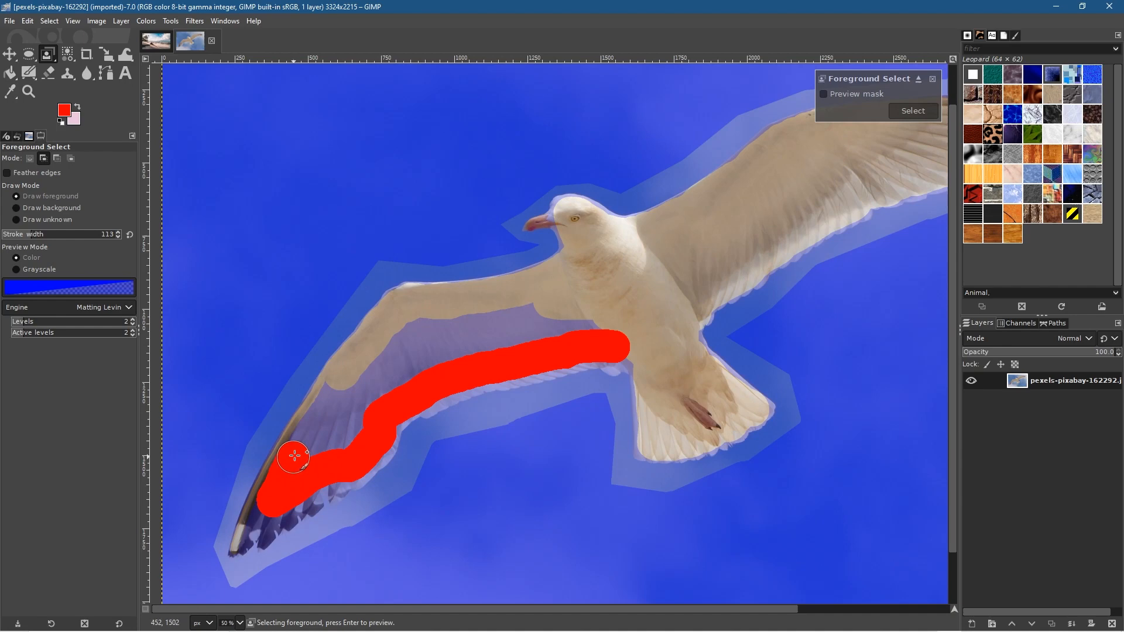
drag(331, 390, 332, 391)
mouse_move(326, 444)
mouse_down()
mouse_move(357, 409)
mouse_move(340, 437)
mouse_move(345, 377)
mouse_move(440, 360)
mouse_move(383, 378)
mouse_move(409, 316)
mouse_move(425, 336)
mouse_move(470, 319)
mouse_move(585, 313)
mouse_move(575, 327)
mouse_move(467, 332)
mouse_move(411, 352)
mouse_move(499, 343)
mouse_up()
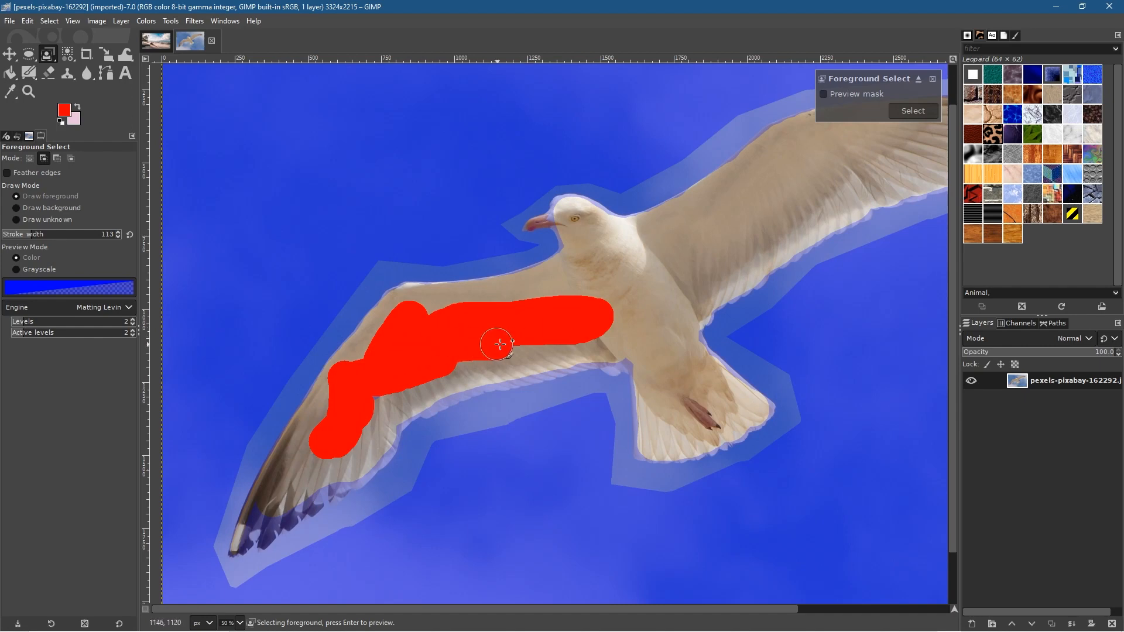
drag(371, 389, 372, 389)
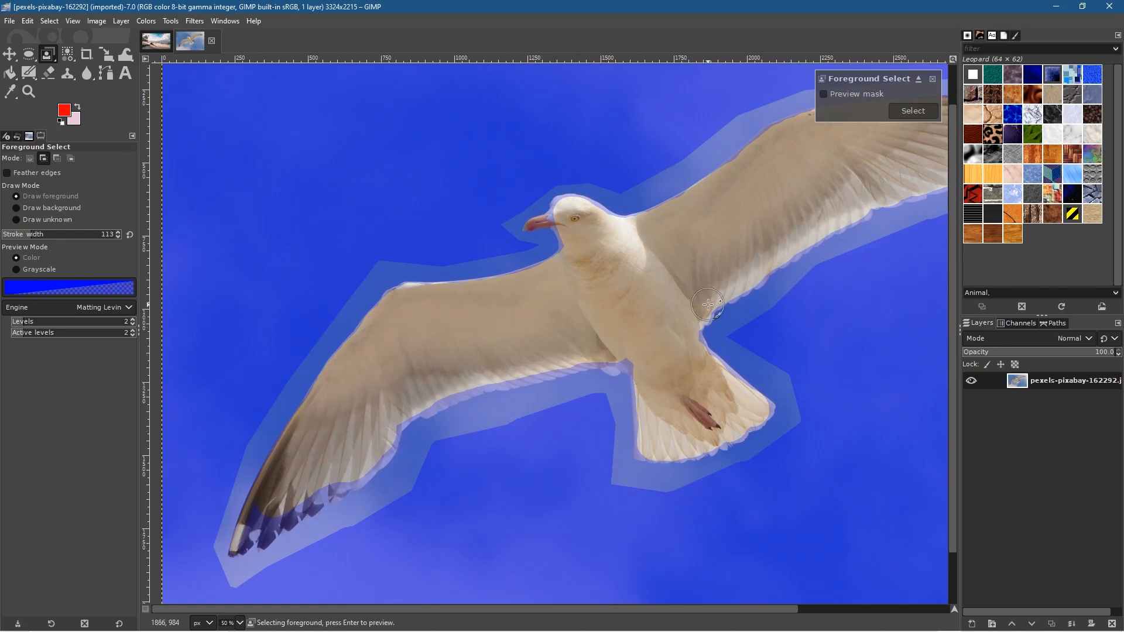
Extend the foreground marking closer to the lower wing's trailing edge, working from the body towards the outer feathers
scroll(524, 390, up, 4)
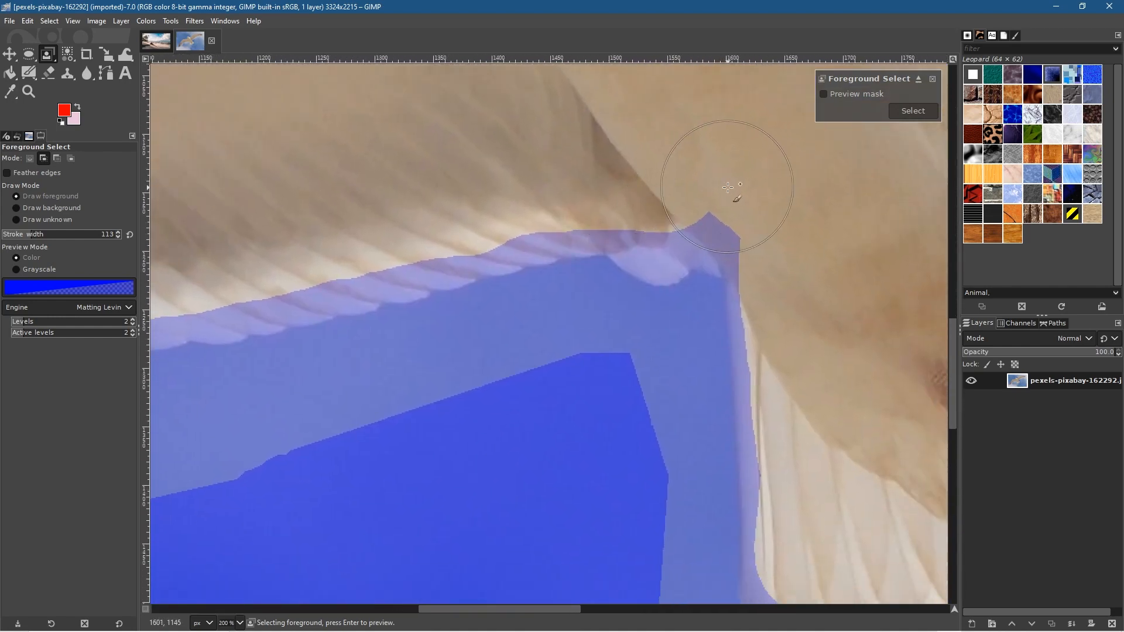
mouse_move(728, 187)
mouse_down()
mouse_move(654, 200)
mouse_move(606, 184)
mouse_move(546, 183)
mouse_move(262, 262)
mouse_up()
key(space)
mouse_move(577, 183)
mouse_down()
mouse_move(526, 178)
mouse_move(403, 213)
mouse_move(262, 278)
mouse_up()
key(space)
click(539, 141)
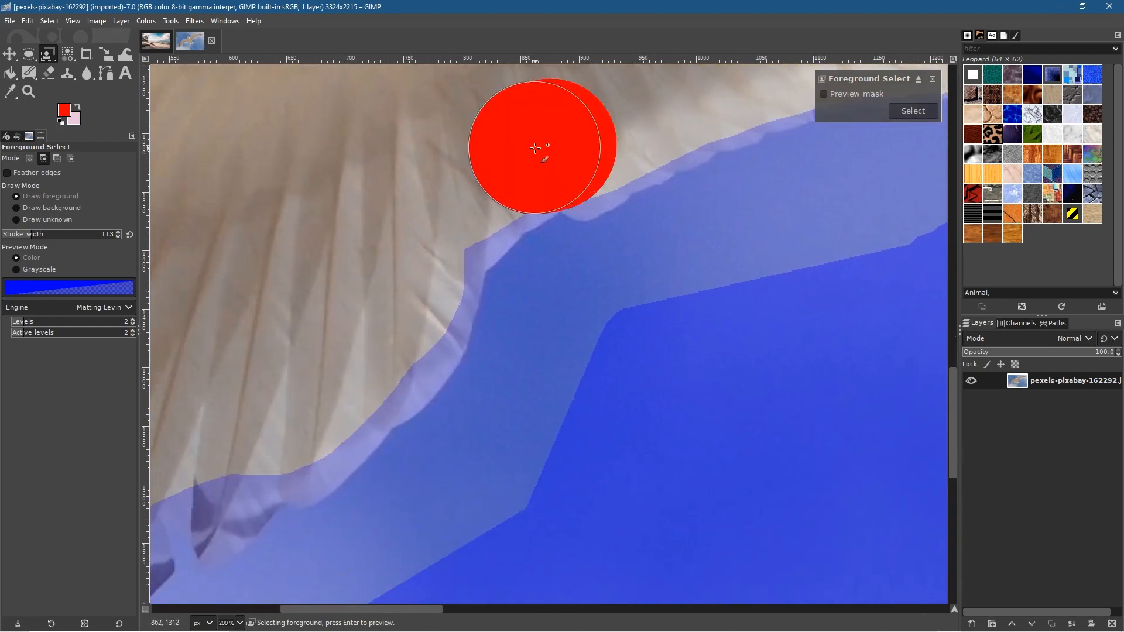
mouse_move(528, 146)
mouse_down()
mouse_move(454, 170)
mouse_move(454, 195)
mouse_move(464, 185)
mouse_move(403, 234)
mouse_move(387, 332)
mouse_move(337, 365)
mouse_move(500, 221)
mouse_move(560, 197)
mouse_move(520, 253)
mouse_up()
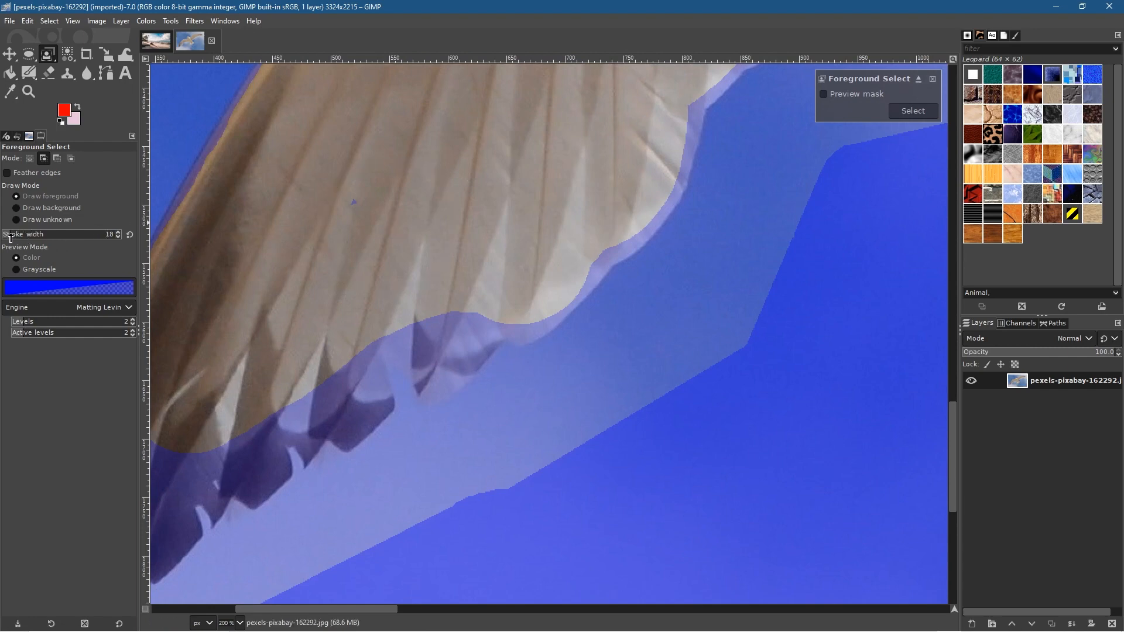
Set the stroke width to 18 and mark the dark feather tips at the lower wing's end as foreground
drag(361, 198, 362, 198)
mouse_move(490, 313)
mouse_down()
mouse_move(440, 377)
mouse_move(433, 309)
mouse_move(458, 313)
mouse_move(445, 320)
mouse_move(482, 305)
mouse_move(443, 338)
mouse_up()
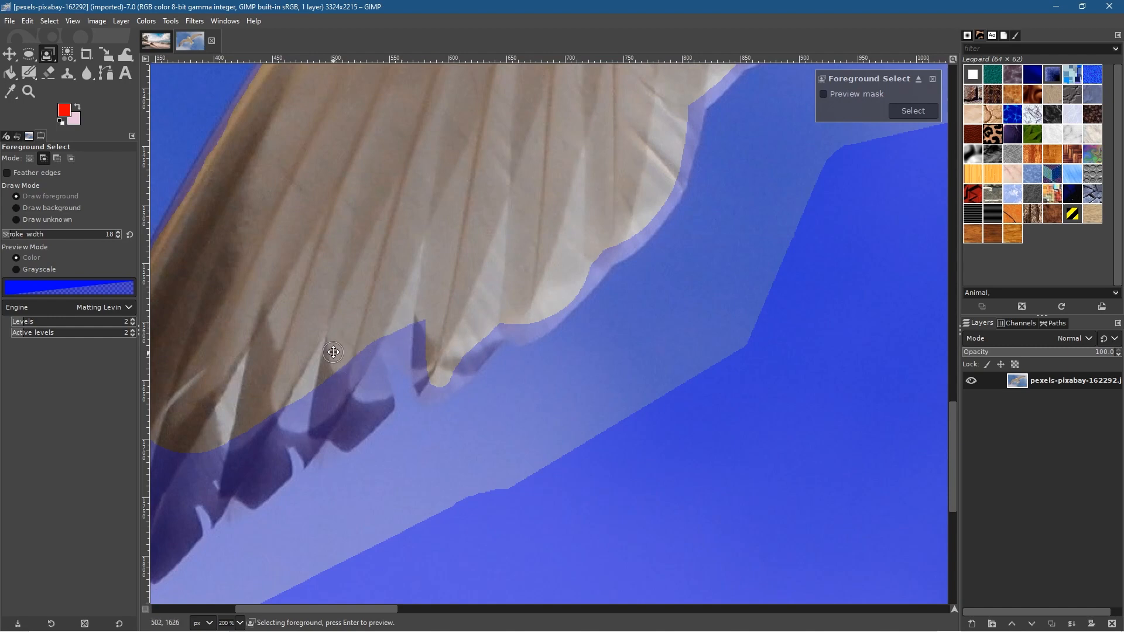
drag(333, 352, 577, 194)
drag(375, 231, 334, 297)
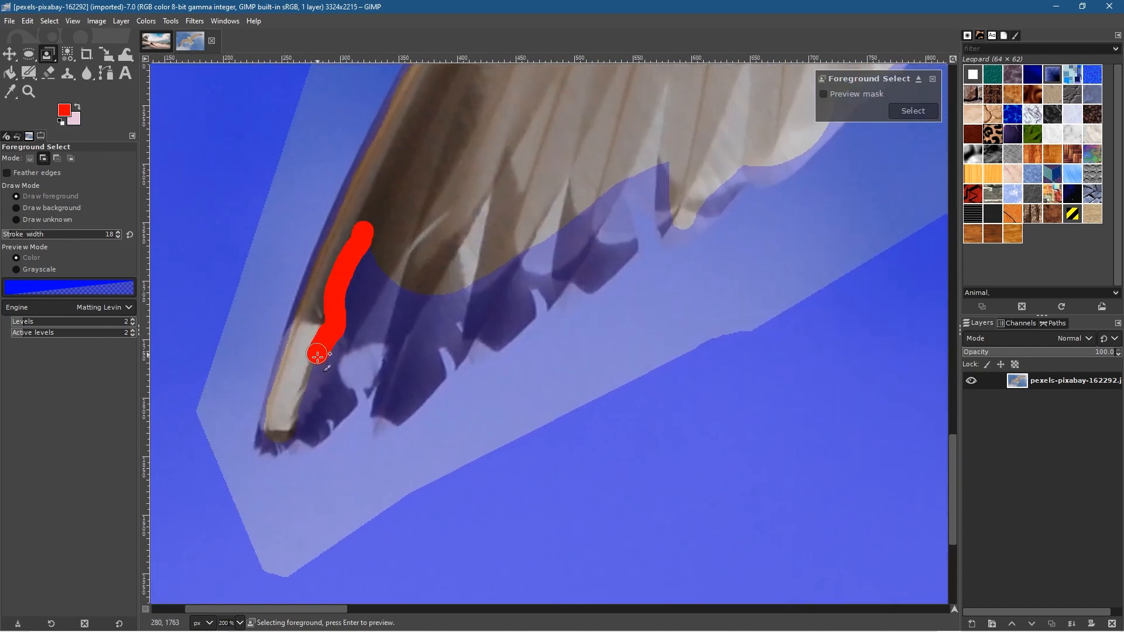
drag(306, 410, 340, 398)
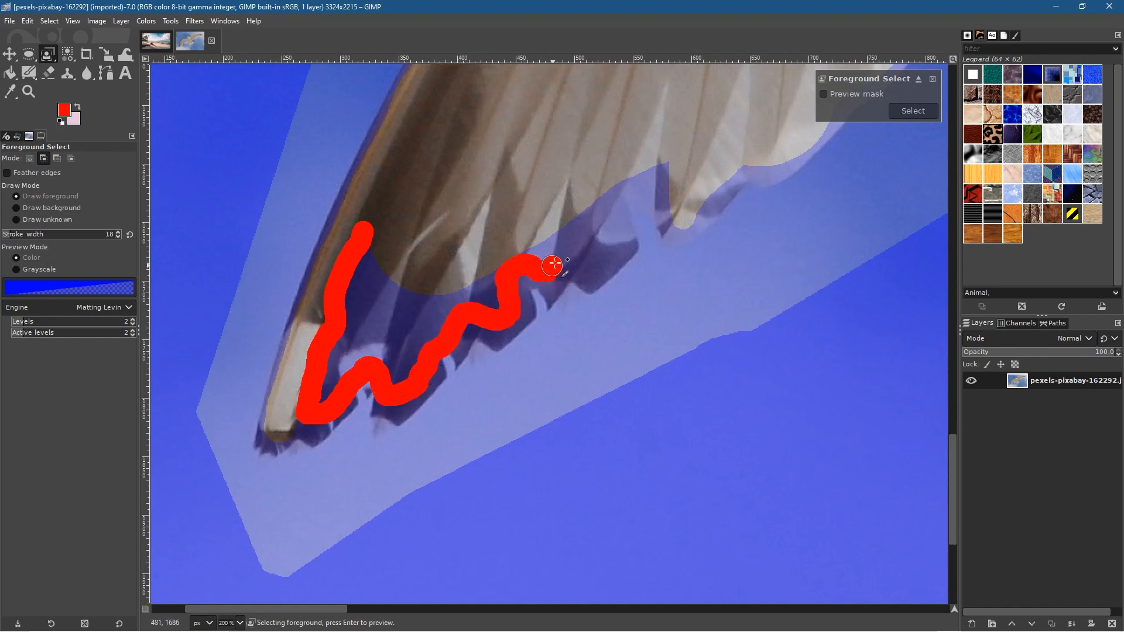
drag(598, 191, 598, 192)
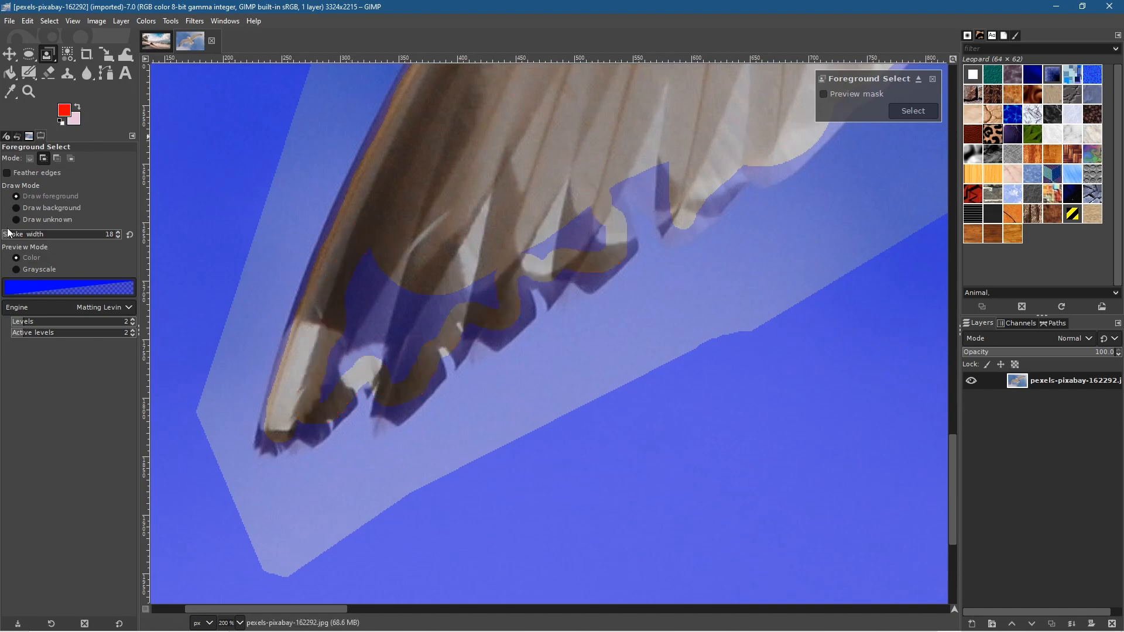
Set the stroke width to 42 and fill the unmarked gaps between the lower wing's feather tips and body of the wing
mouse_move(373, 283)
mouse_down()
mouse_move(326, 367)
mouse_move(389, 351)
mouse_move(424, 305)
mouse_move(547, 230)
mouse_move(591, 235)
mouse_move(564, 223)
mouse_up()
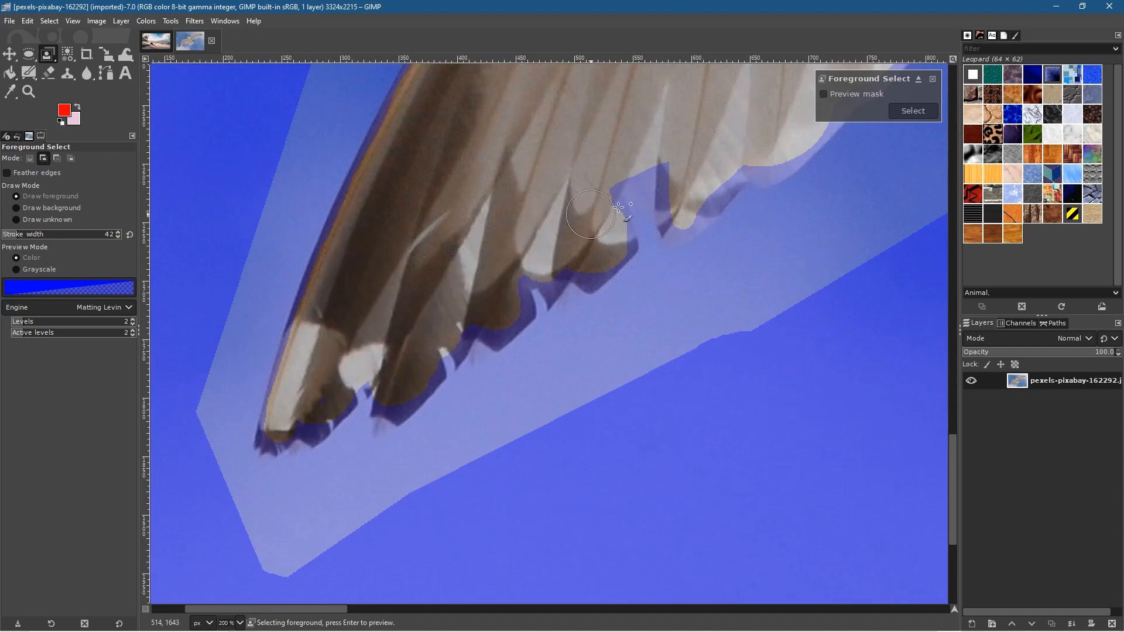
mouse_move(717, 142)
mouse_down()
mouse_move(532, 249)
mouse_move(439, 260)
mouse_move(418, 300)
mouse_up()
click(489, 267)
scroll(708, 153, down, 6)
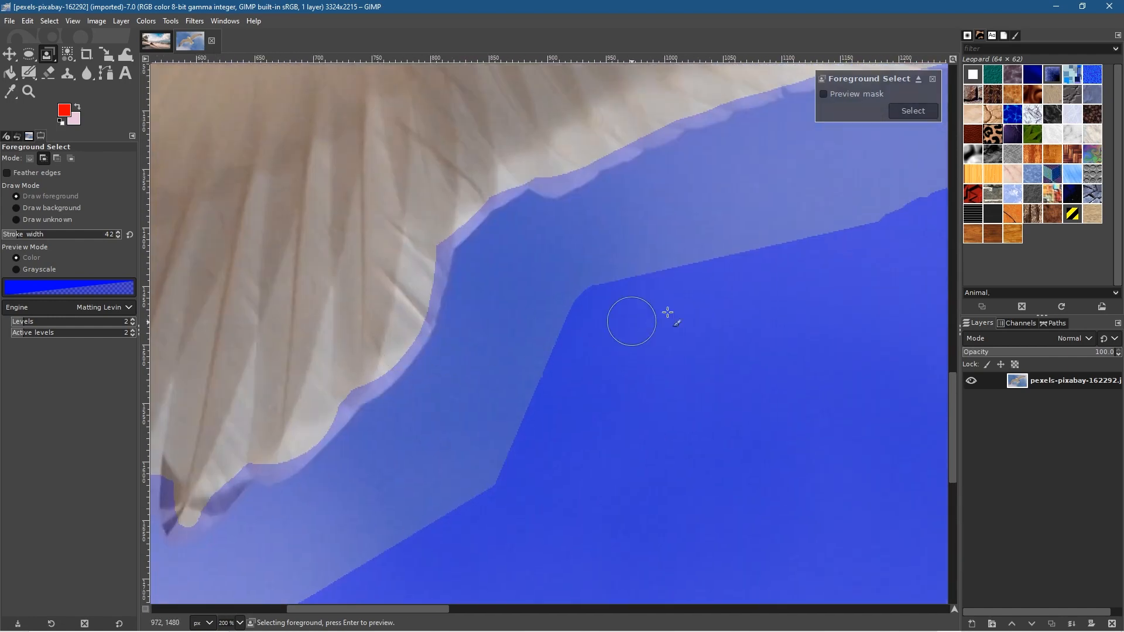
Mark the dark feather tips at the upper wing's end as foreground
scroll(831, 220, up, 6)
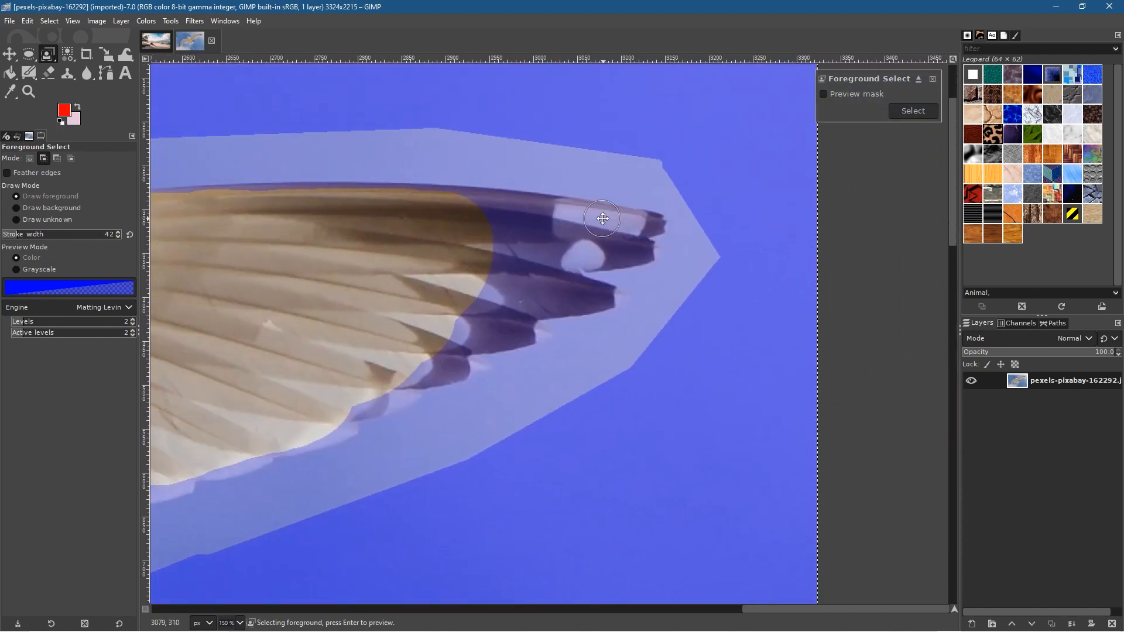
mouse_move(438, 214)
mouse_down()
mouse_move(625, 221)
mouse_move(456, 246)
mouse_move(515, 256)
mouse_move(501, 289)
mouse_move(576, 293)
mouse_up()
mouse_move(477, 302)
mouse_down()
mouse_move(492, 317)
mouse_move(430, 335)
mouse_up()
mouse_move(441, 353)
mouse_down()
mouse_move(395, 362)
mouse_move(386, 384)
mouse_move(305, 405)
mouse_move(388, 338)
mouse_move(667, 390)
mouse_move(679, 470)
mouse_up()
scroll(305, 405, down, 5)
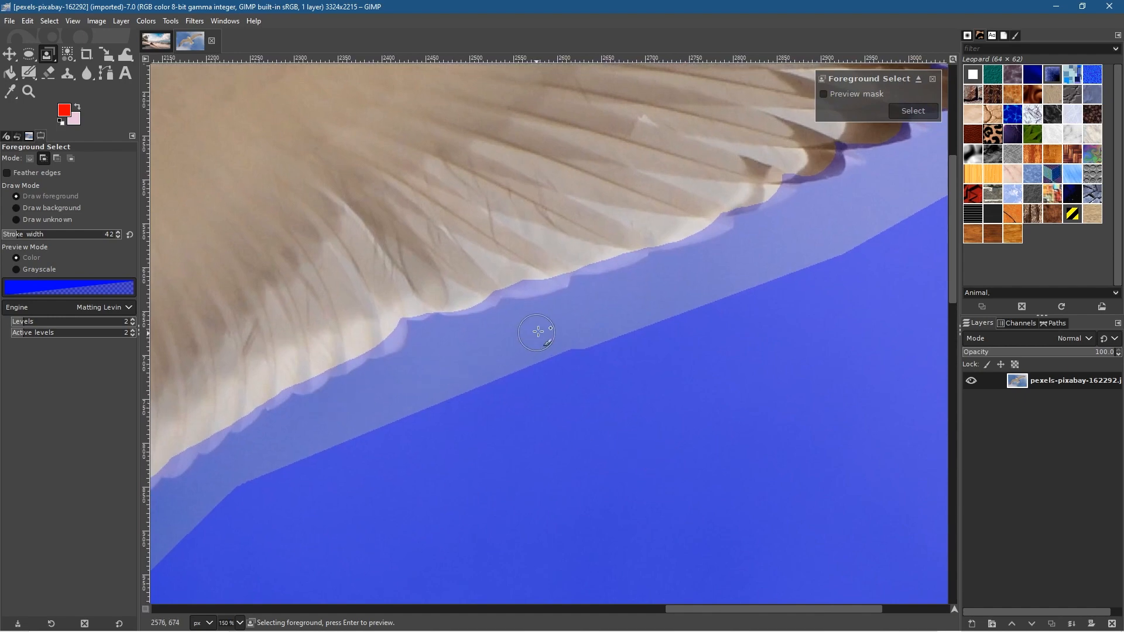
drag(760, 185, 429, 317)
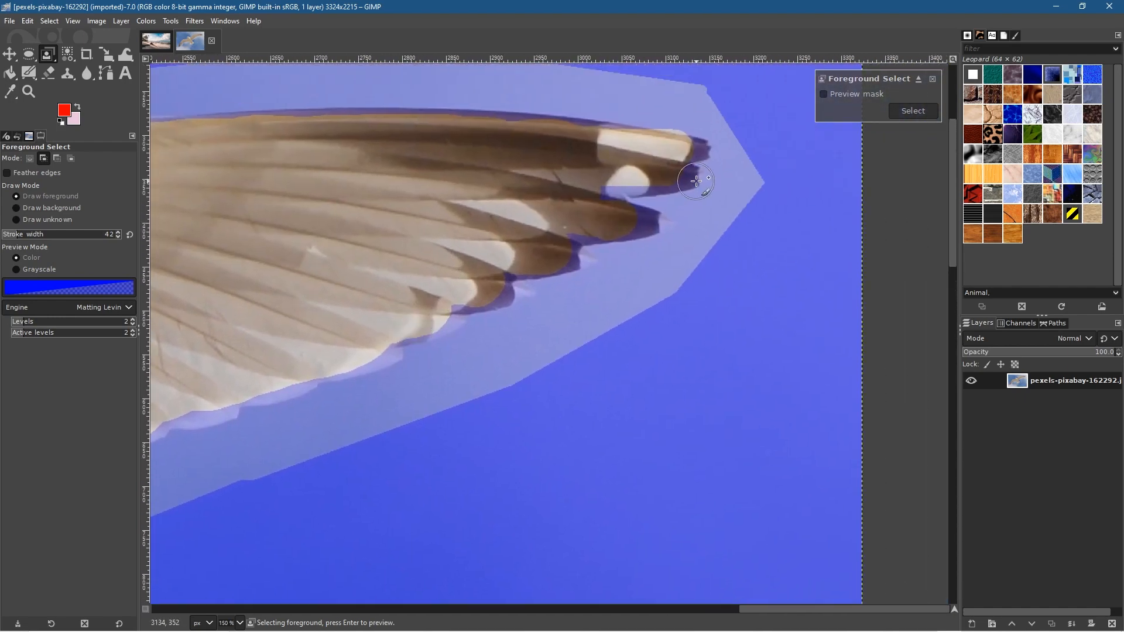
scroll(697, 186, up, 2)
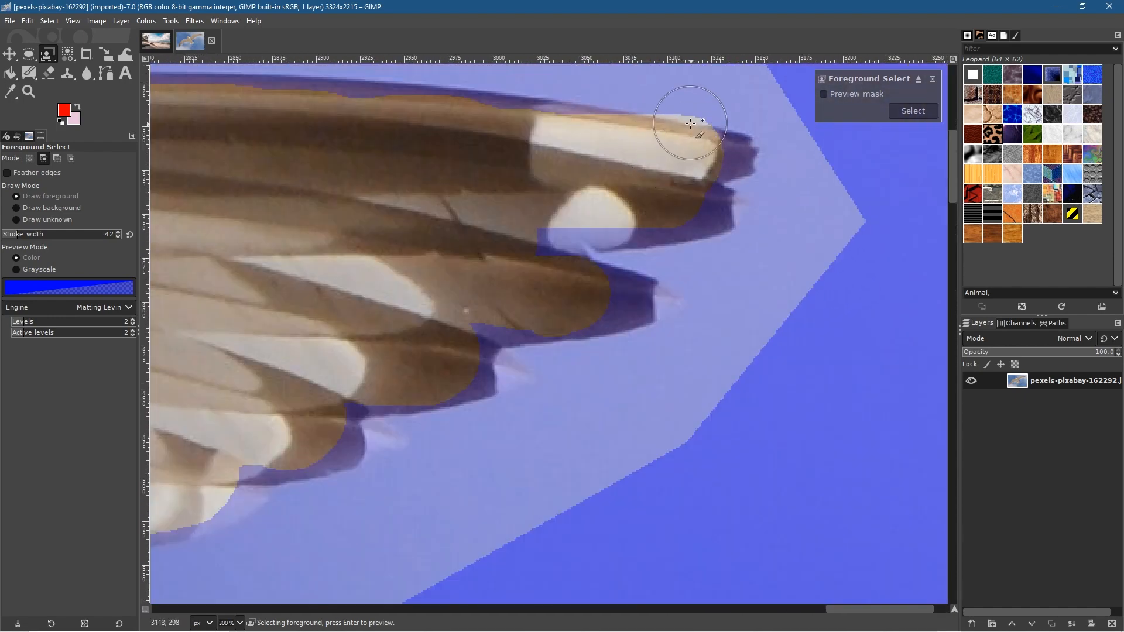
Check the mask preview of the whole seagull and create the selection from the marked foreground
scroll(560, 239, down, 6)
scroll(560, 239, down, 2)
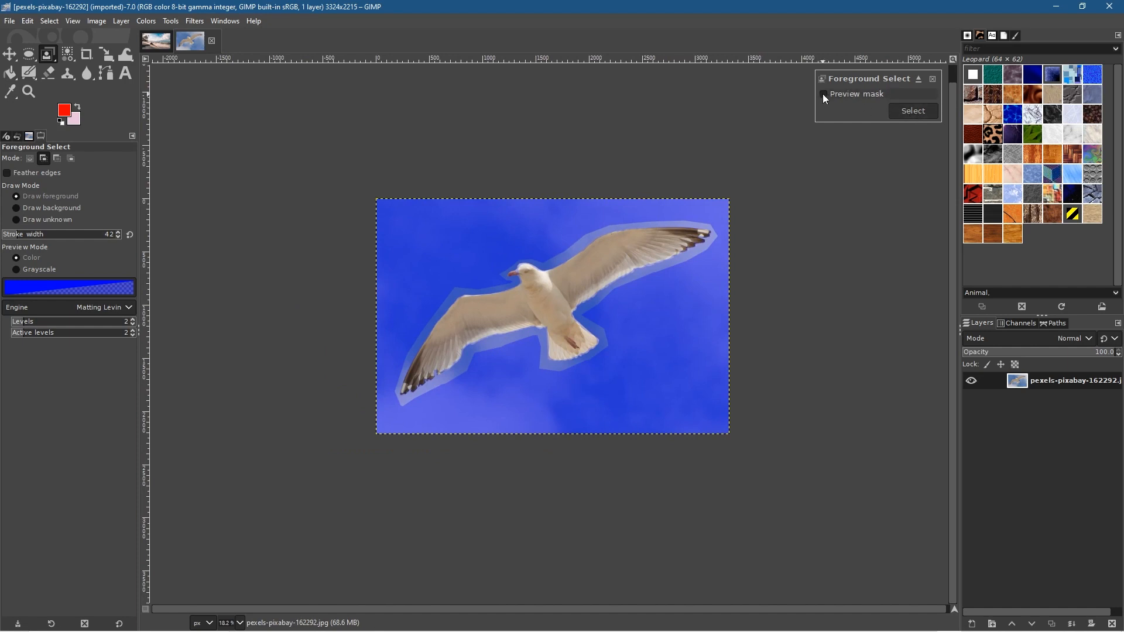
click(824, 96)
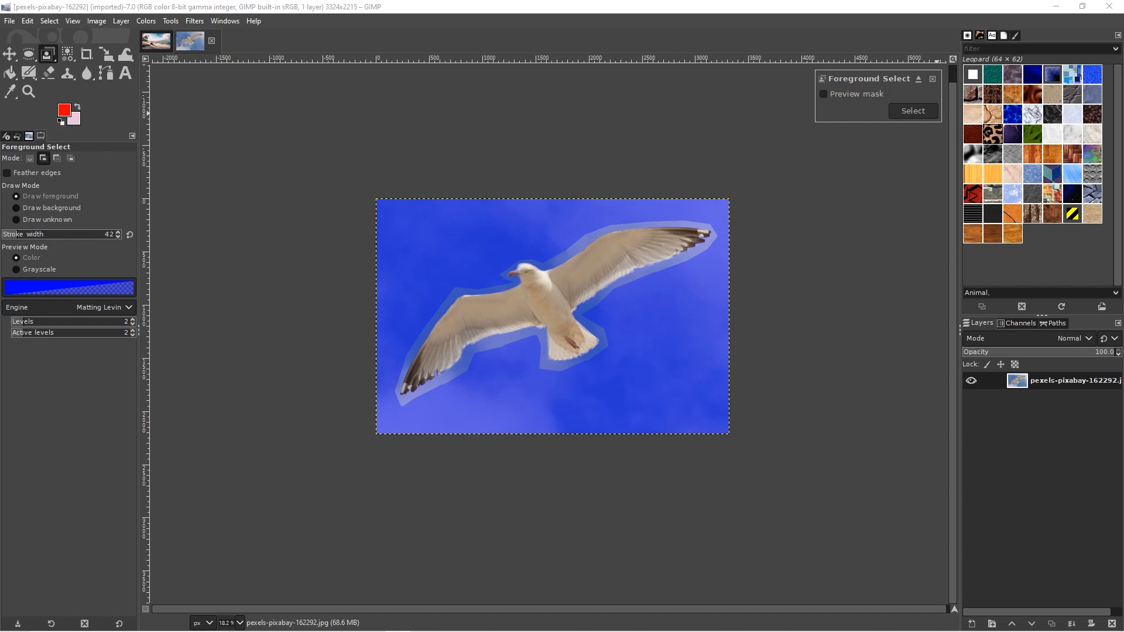
click(914, 112)
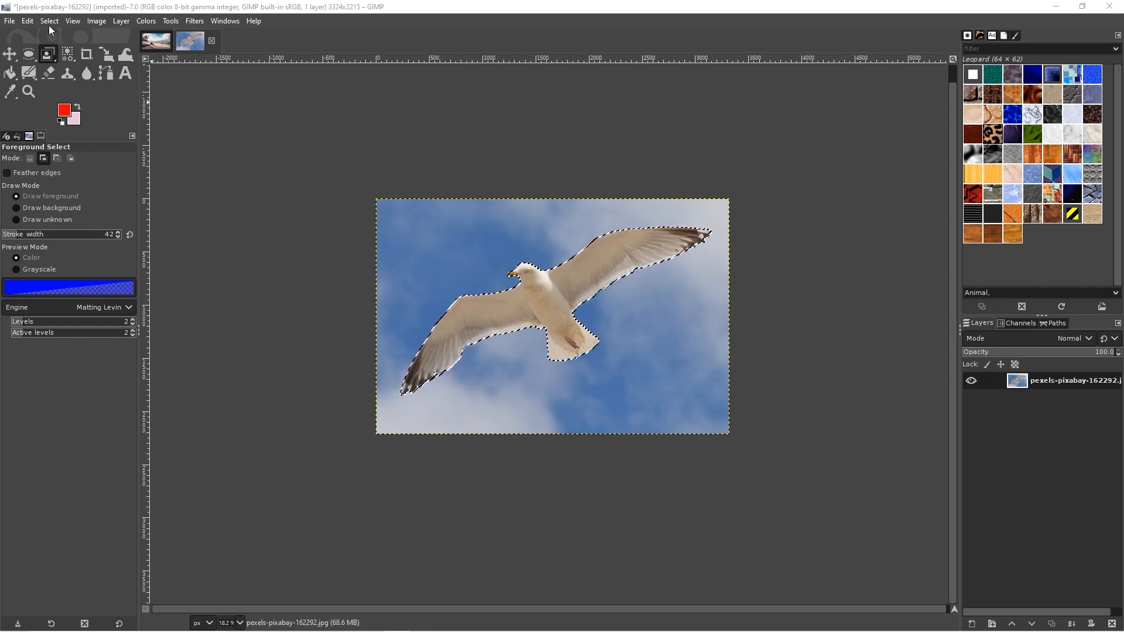
Copy the selected seagull and add a transparent 3324 × 2215 px layer above the photo
click(28, 21)
click(50, 101)
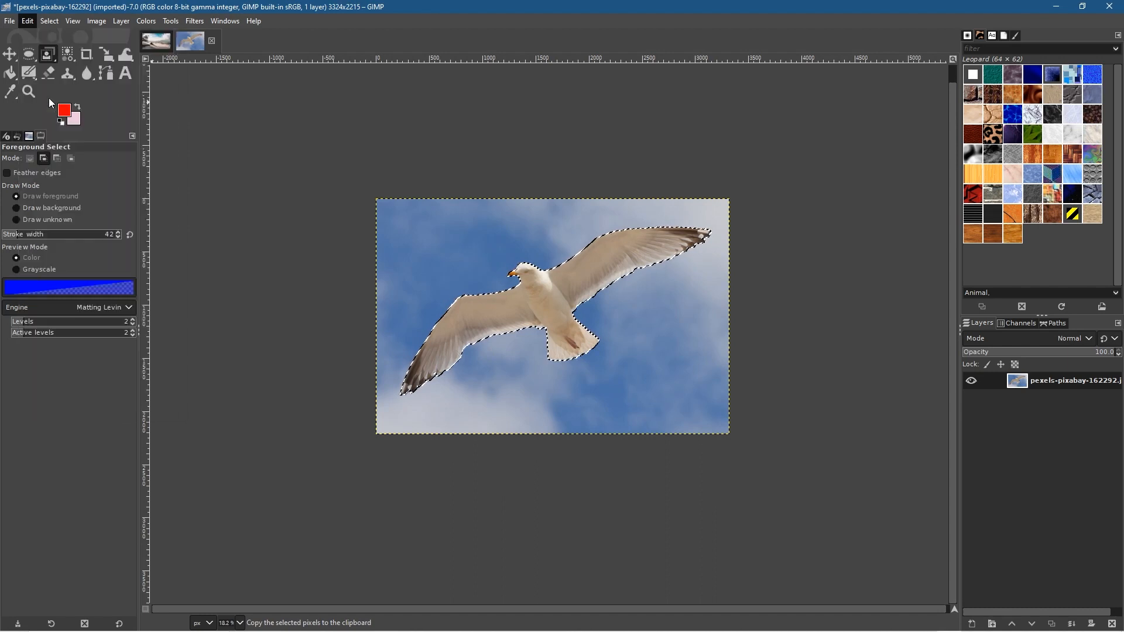
click(973, 625)
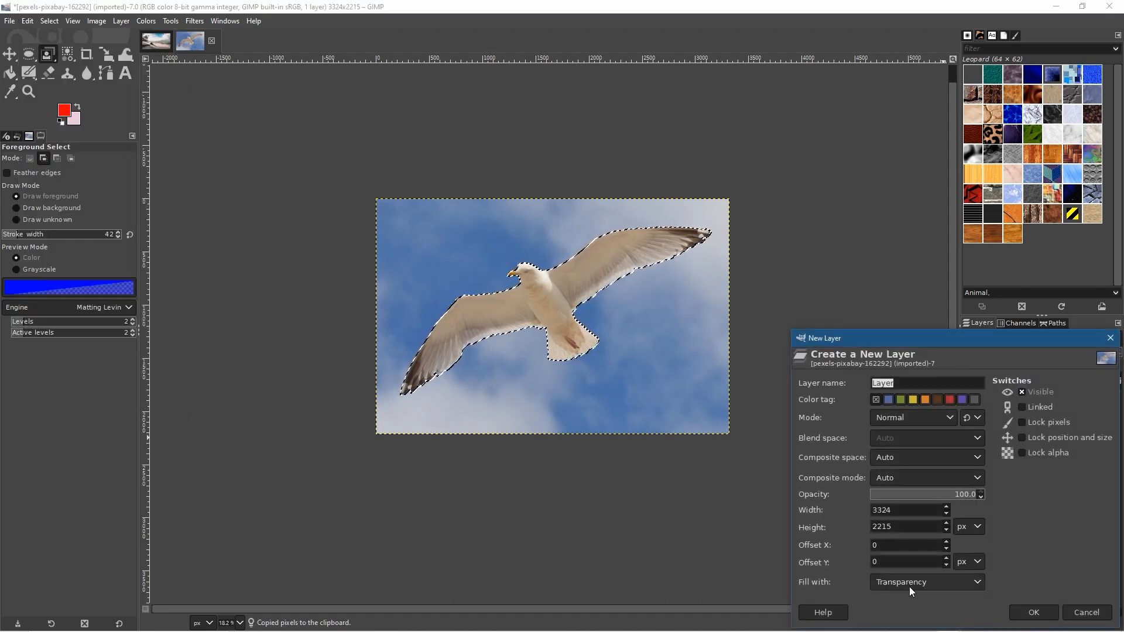
click(1030, 614)
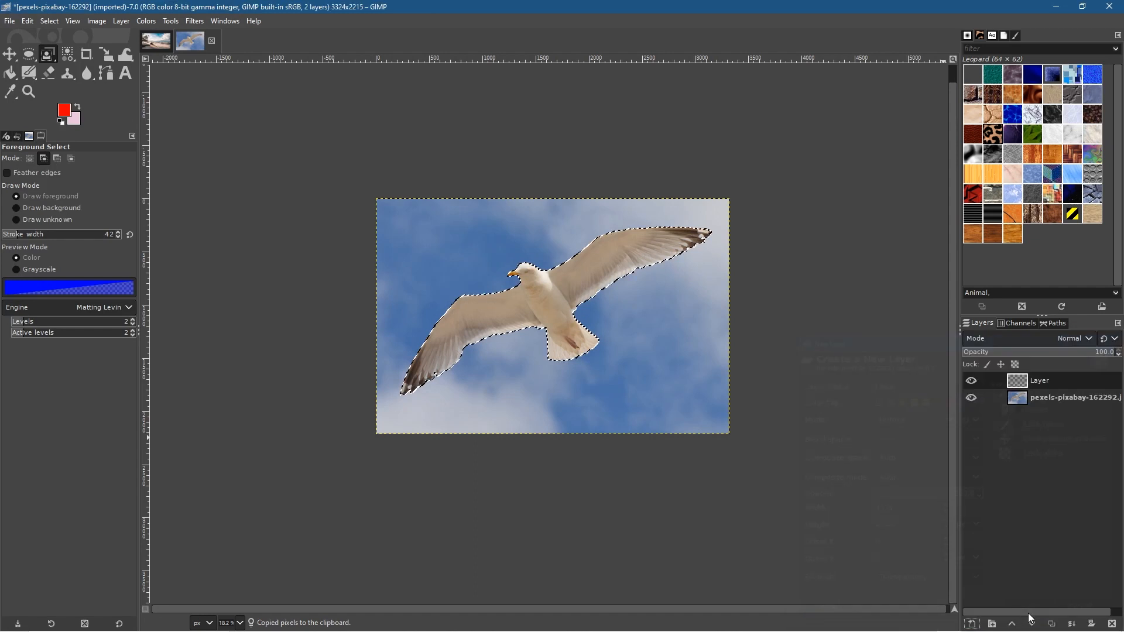
Paste the seagull onto the new empty layer, anchor it, and hide the original photo layer
click(30, 21)
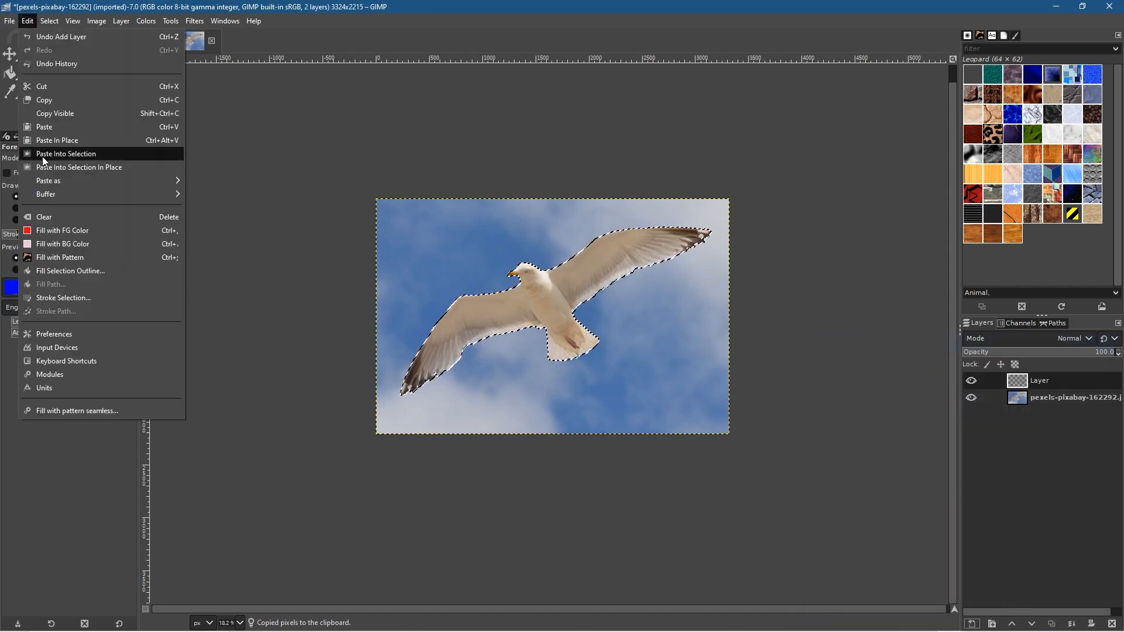
click(45, 125)
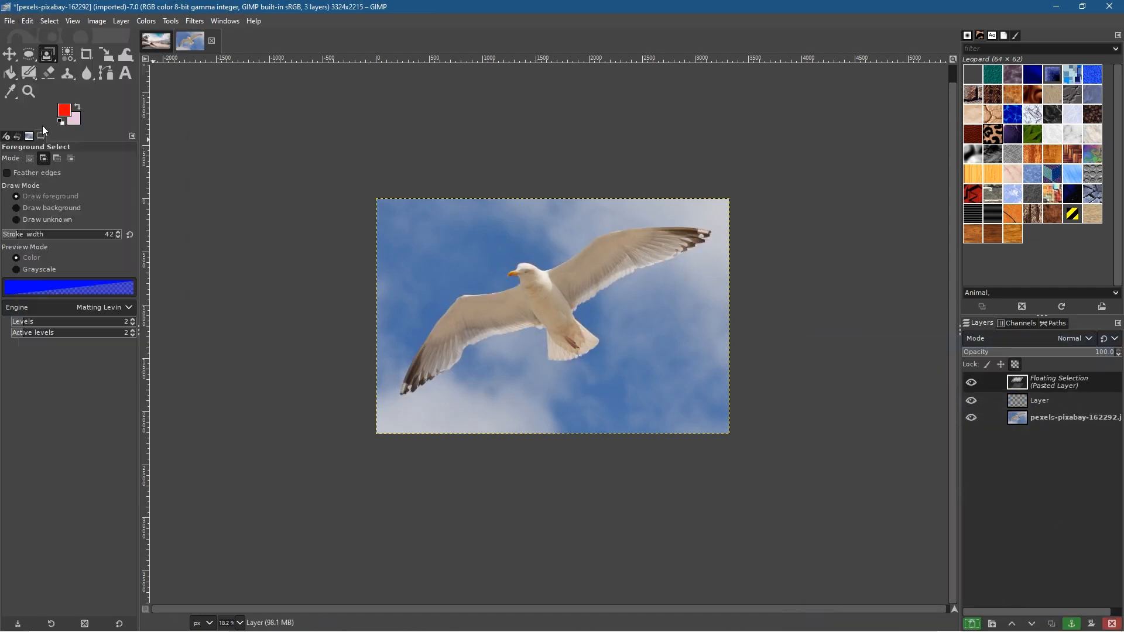
click(1072, 624)
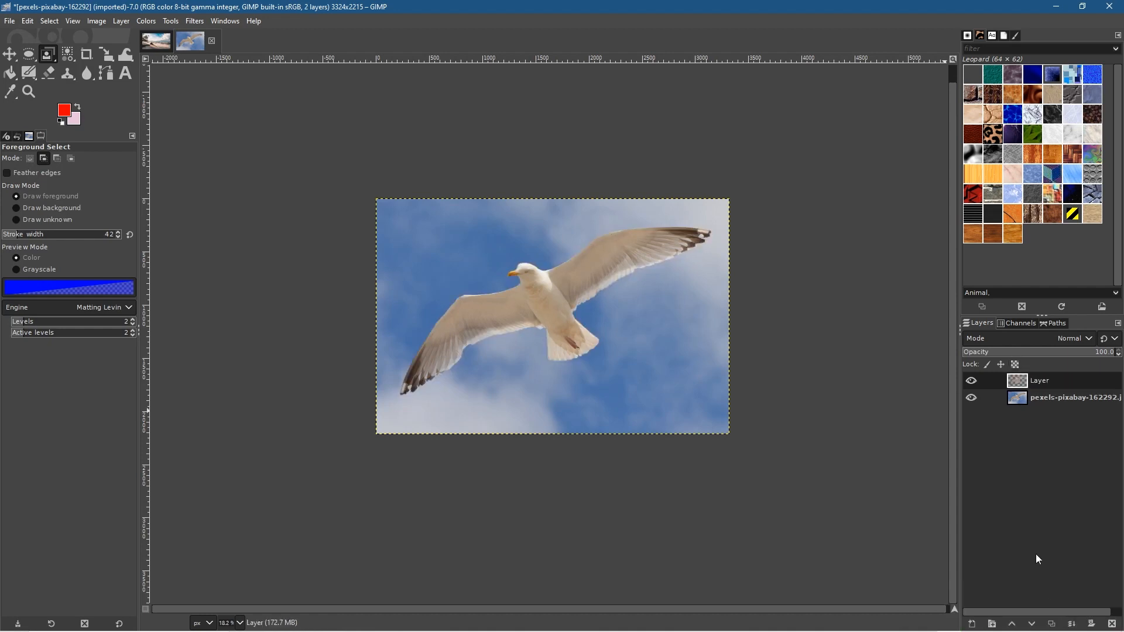
click(973, 397)
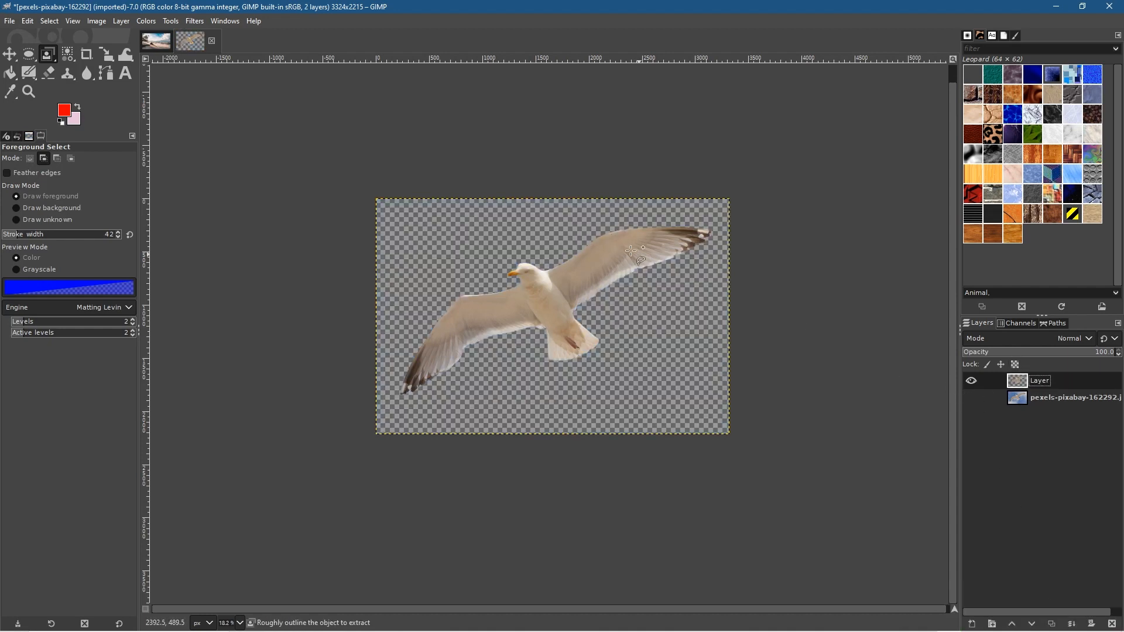
Copy the whole layer holding the cut-out seagull to the clipboard
click(10, 55)
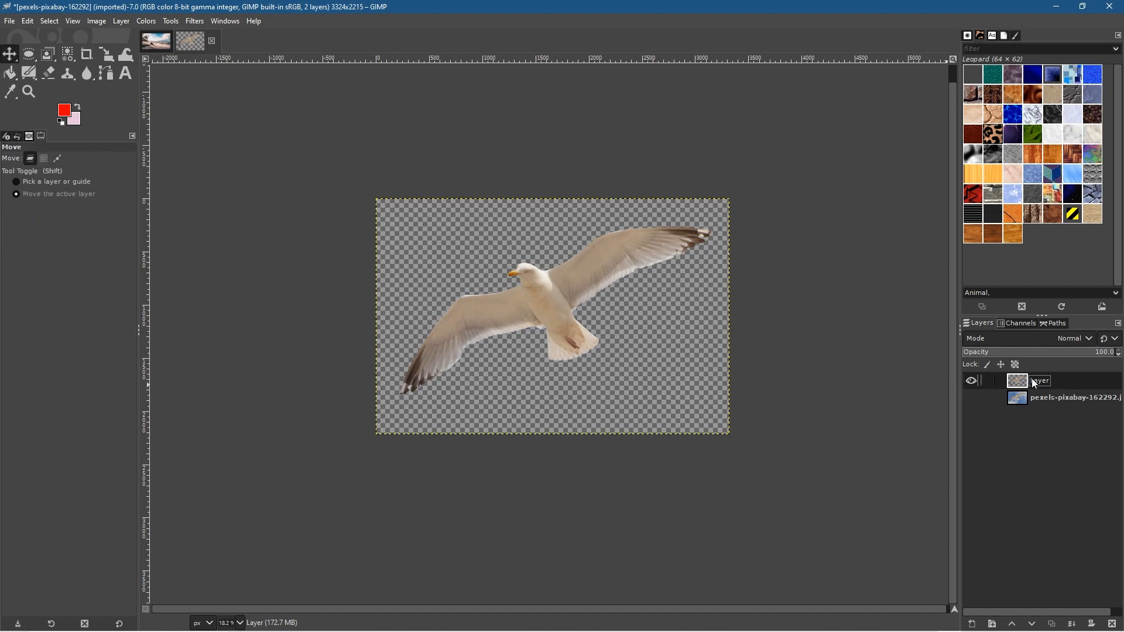
key(ctrl+c)
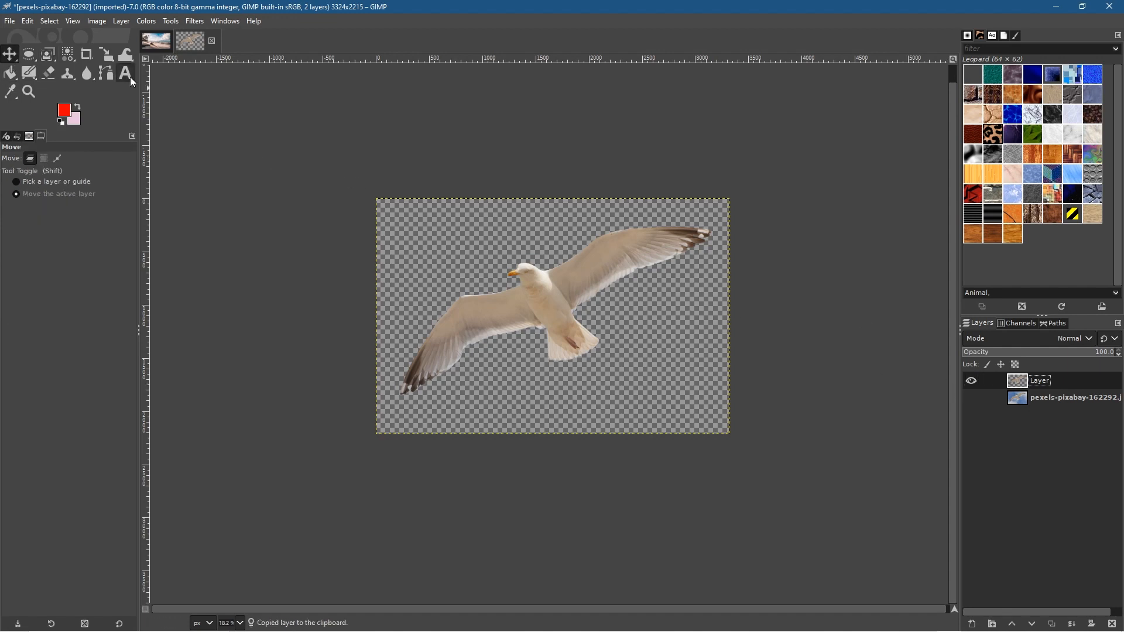
click(29, 22)
click(53, 99)
In the beach image, add a transparent 1920 × 1080 px layer, paste the seagull, and anchor it to that layer
click(153, 42)
click(1050, 379)
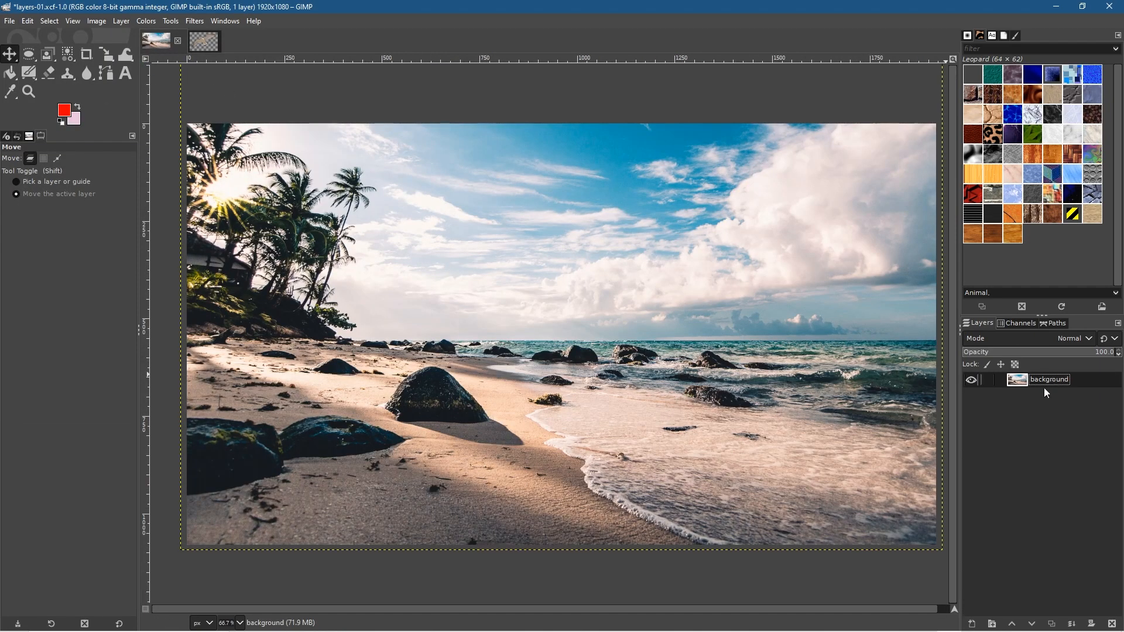
click(973, 623)
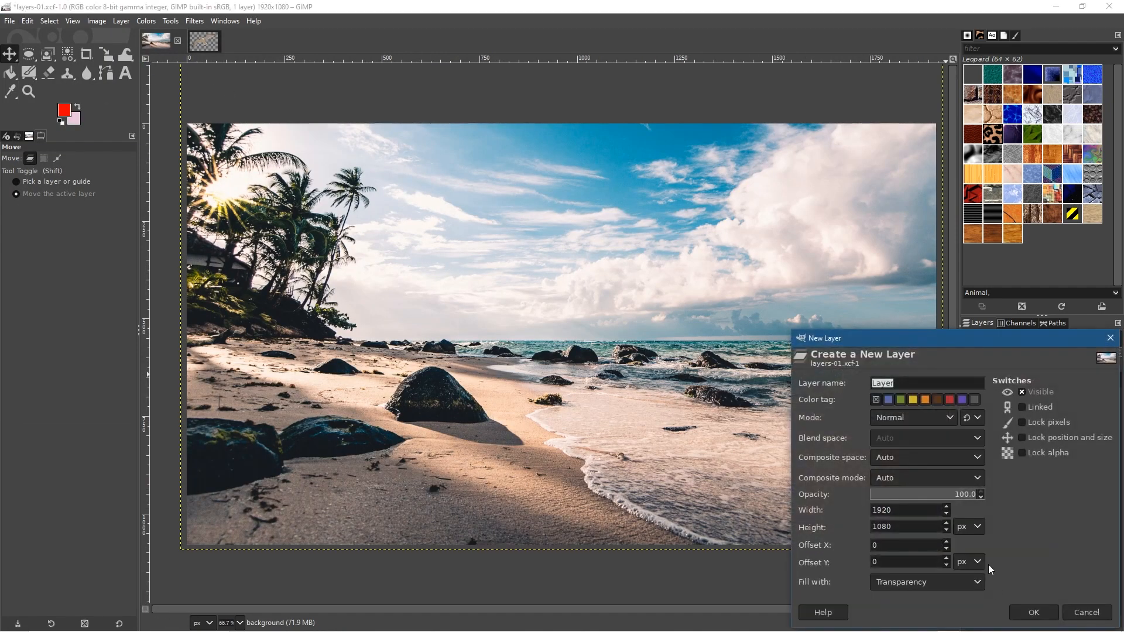
click(1033, 612)
key(ctrl+v)
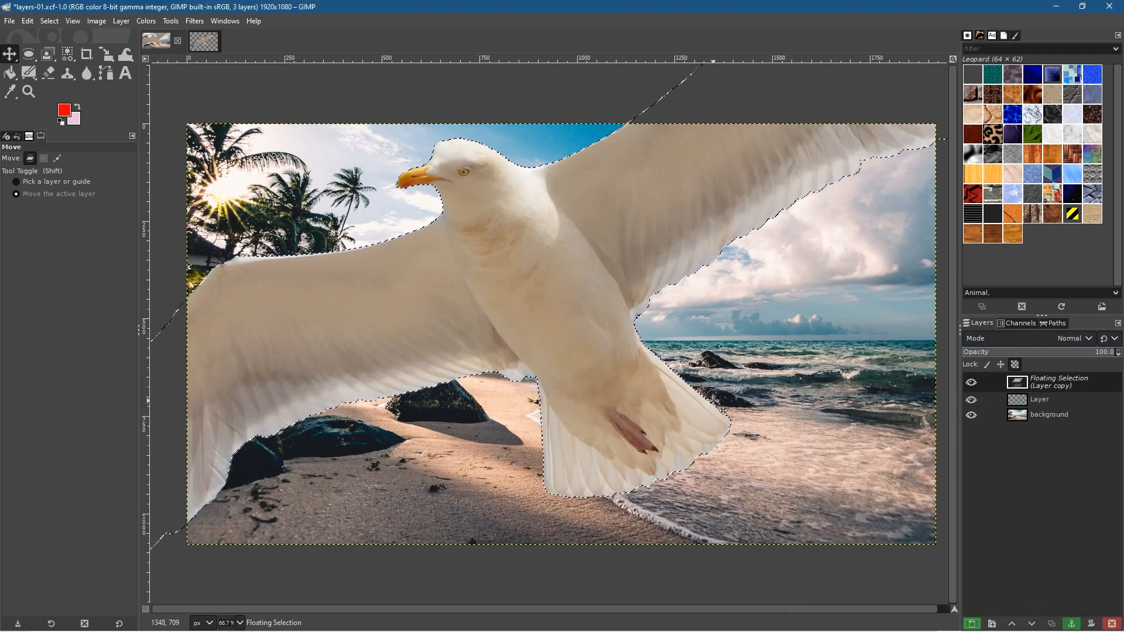
click(1071, 624)
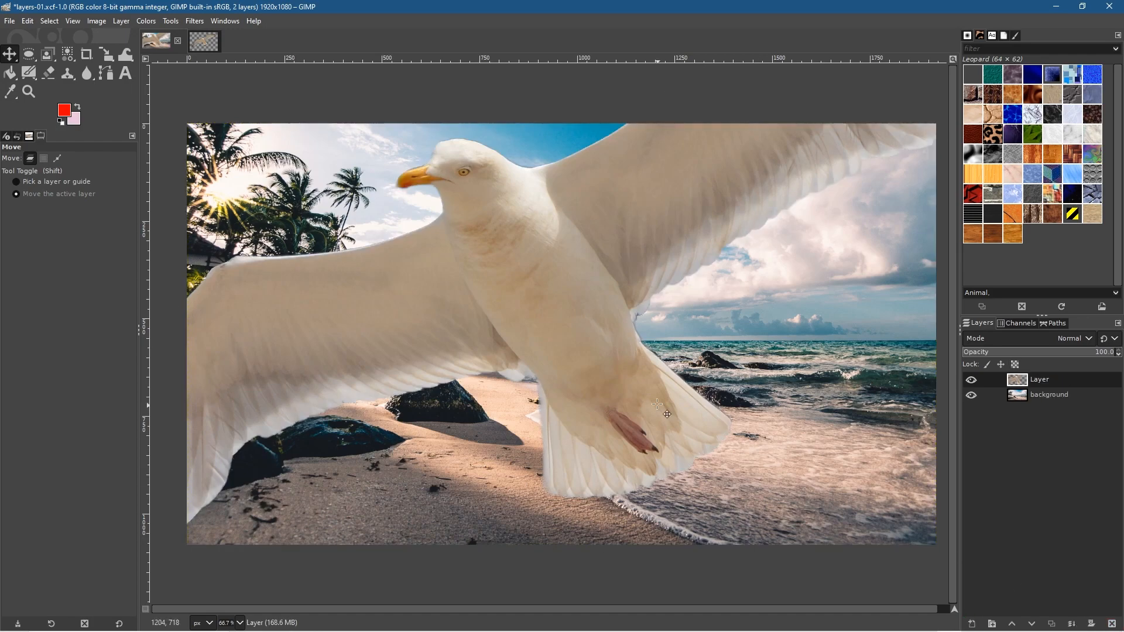
Rename the pasted seagull's layer as Bird
scroll(652, 383, down, 3)
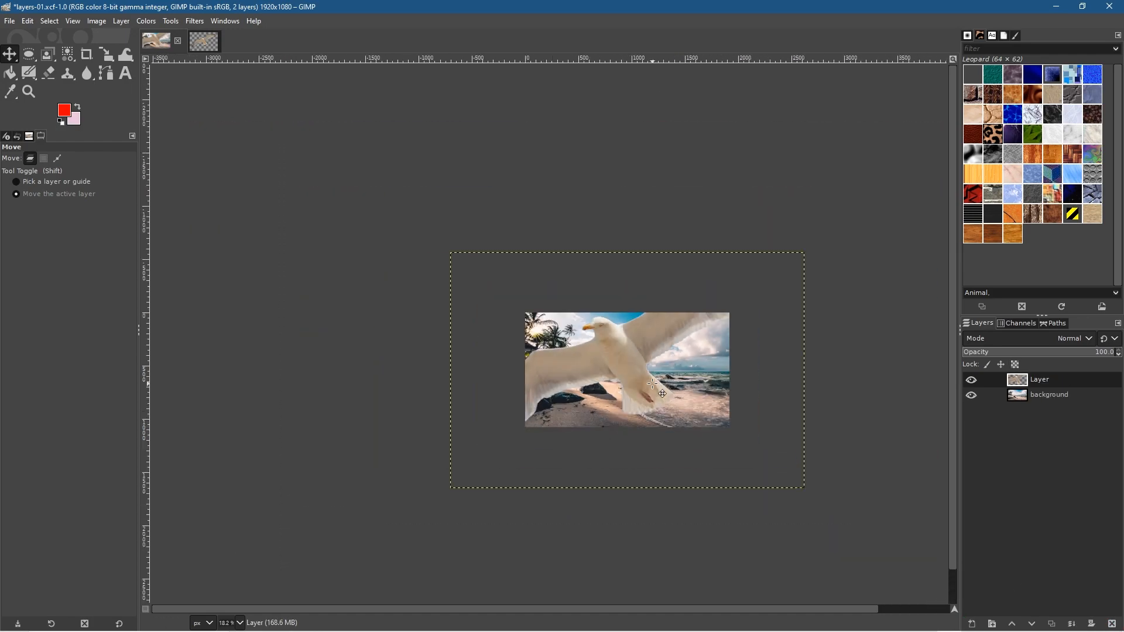
scroll(634, 339, up, 2)
scroll(604, 261, down, 2)
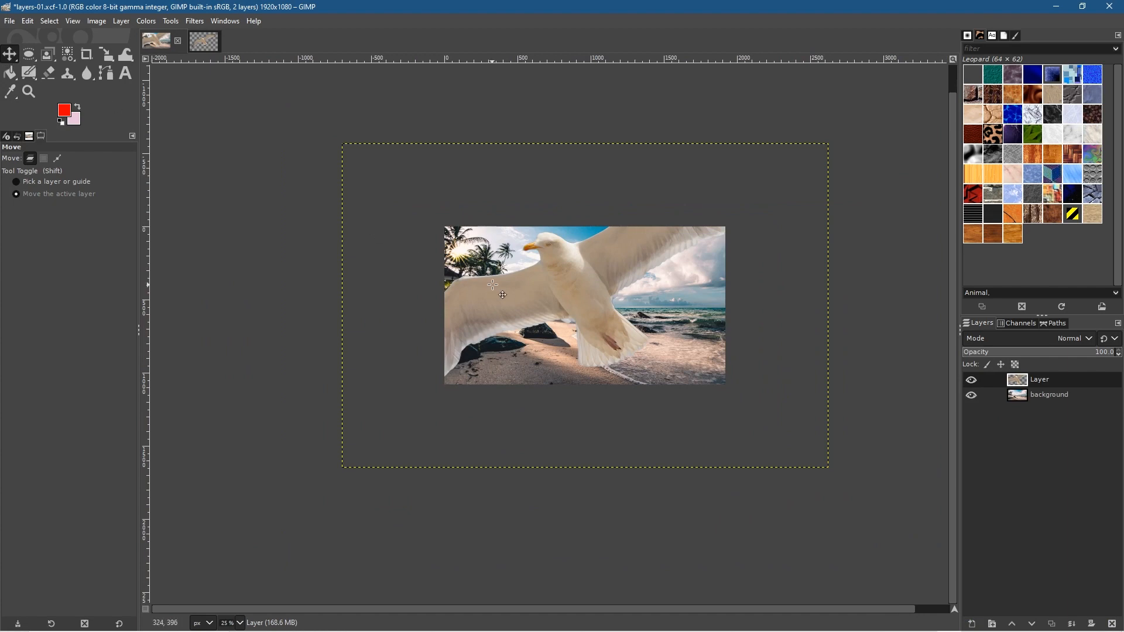
double_click(1037, 381)
click(1038, 380)
text(Bird)
key(Return)
Scale the Bird layer down proportionally to about 403 × 269 px with the Scale tool
drag(106, 55, 143, 97)
click(443, 257)
drag(352, 150, 840, 317)
scroll(578, 285, up, 2)
scroll(578, 287, up, 1)
scroll(576, 291, up, 4)
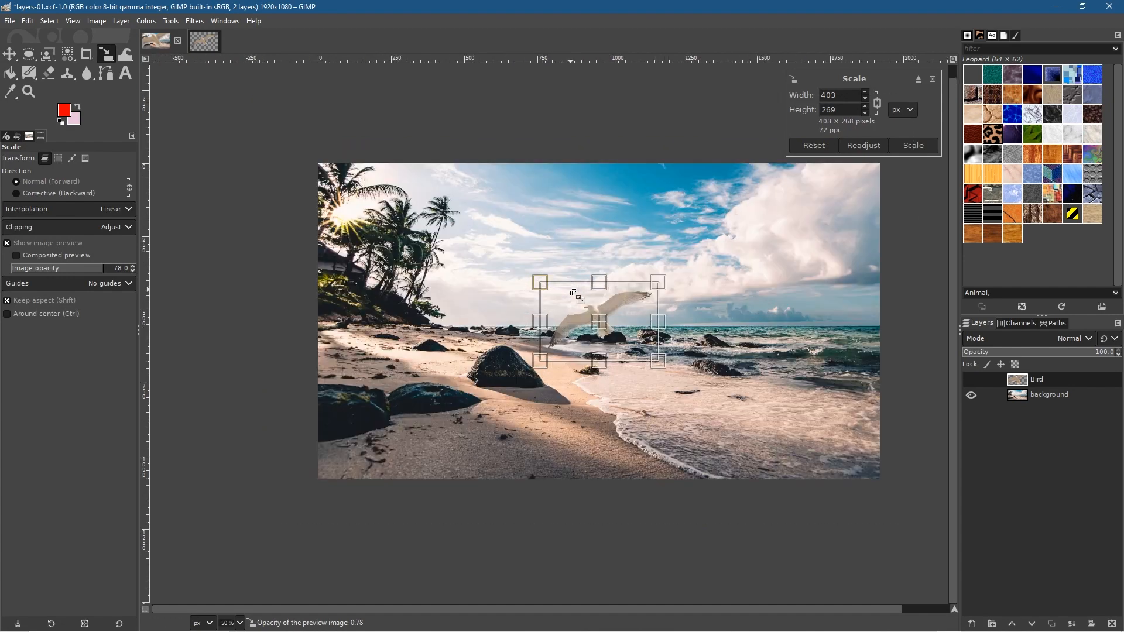
Reposition the scaled bird in the sky beside the palms and shrink it around its center to about 305 × 203 px
key(ctrl)
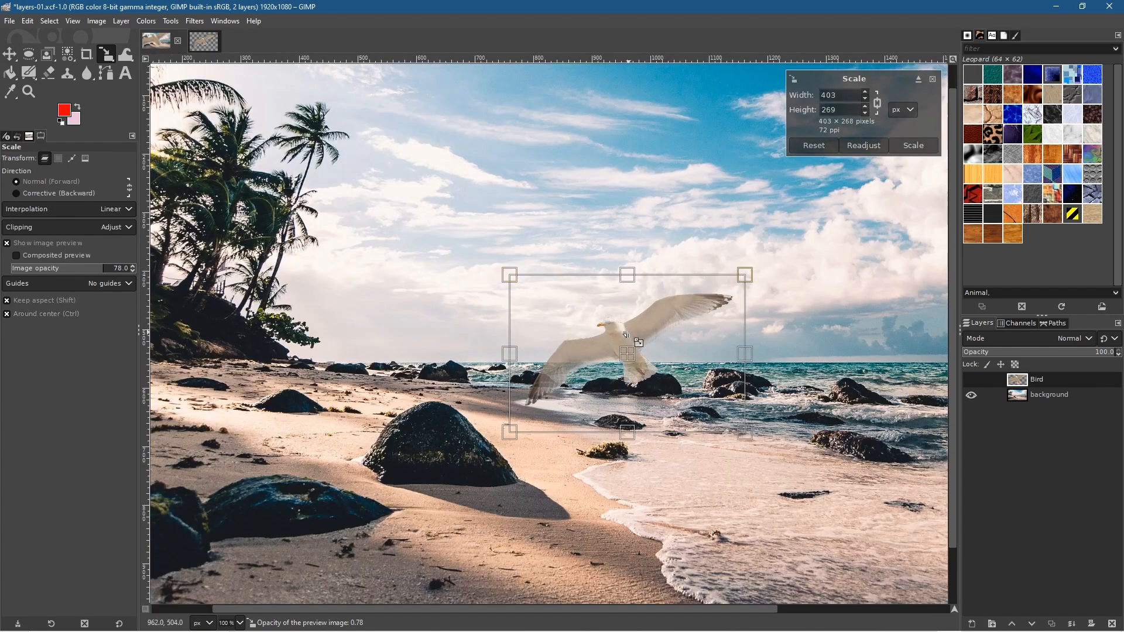
drag(635, 366, 548, 183)
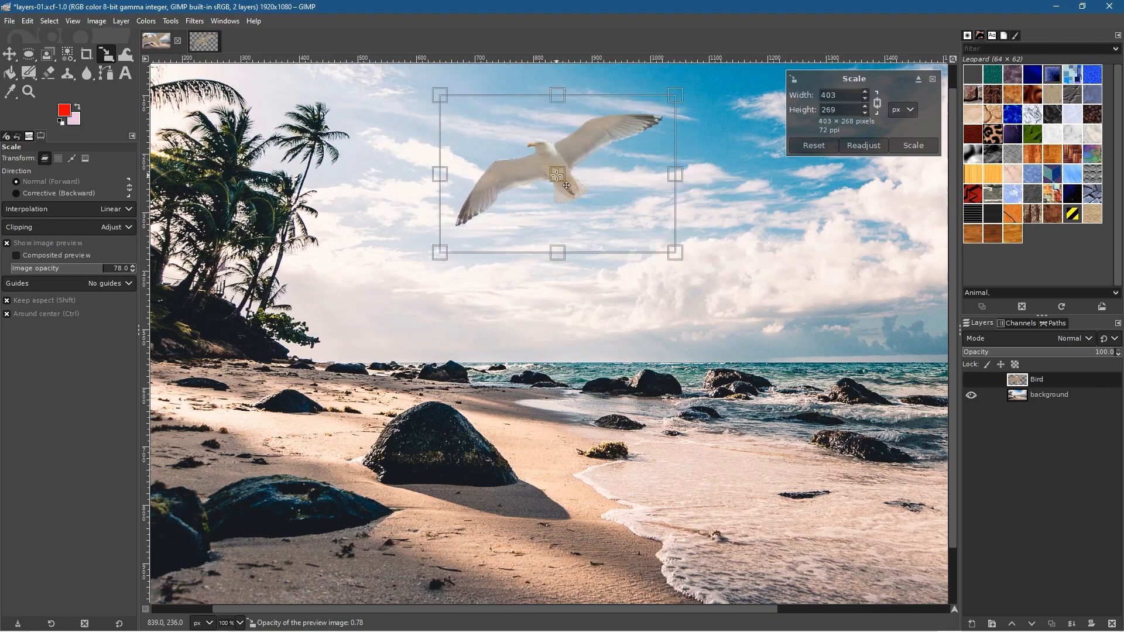
drag(440, 97, 491, 135)
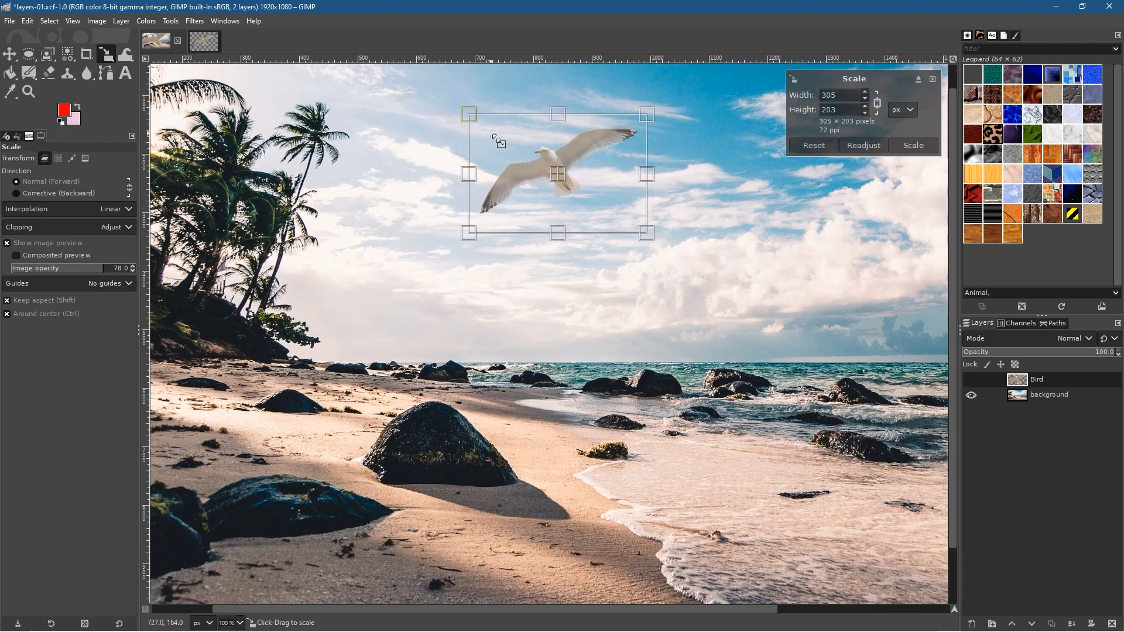
Raise the bird higher in the sky, shrink it to about 118 × 79 px, and apply the scaling
scroll(596, 275, down, 2)
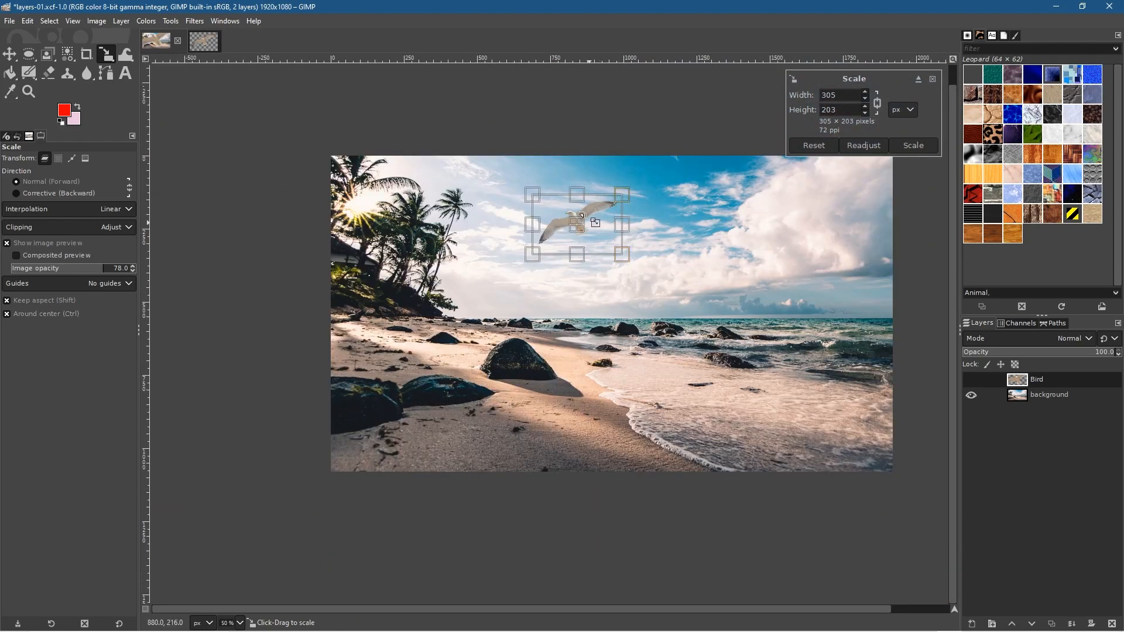
drag(586, 240, 586, 192)
drag(539, 158, 622, 188)
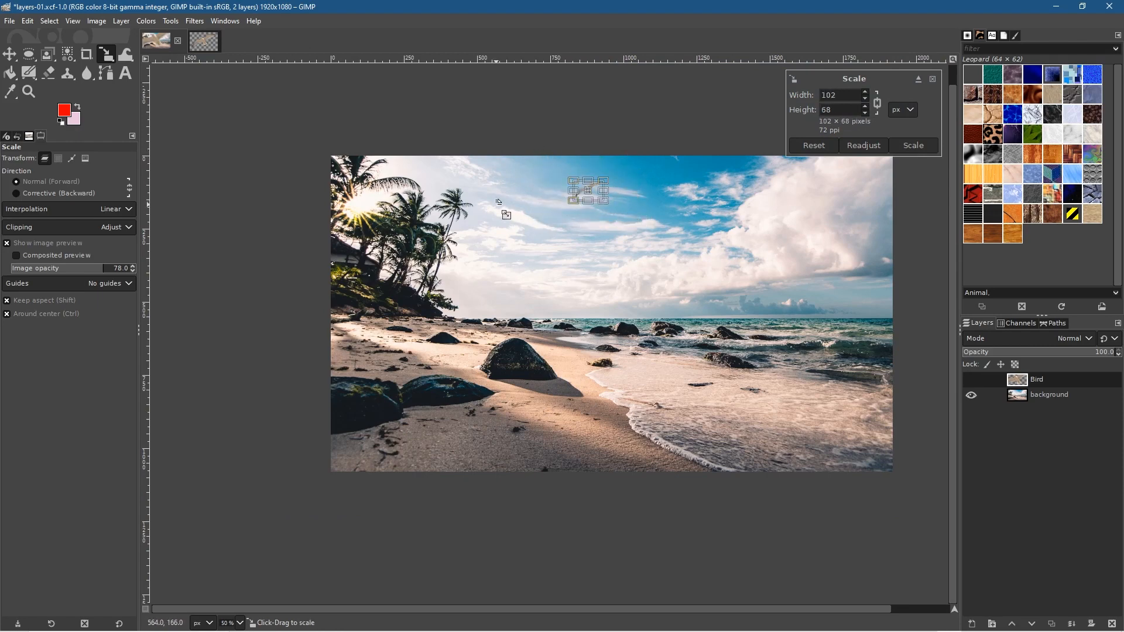
drag(603, 201, 606, 202)
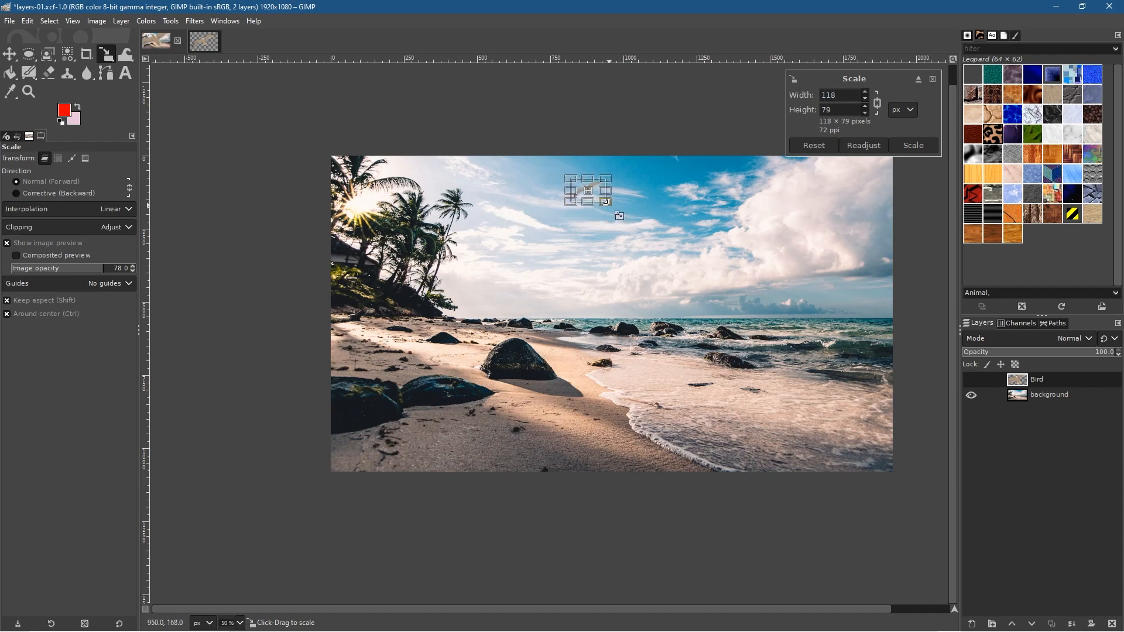
click(918, 147)
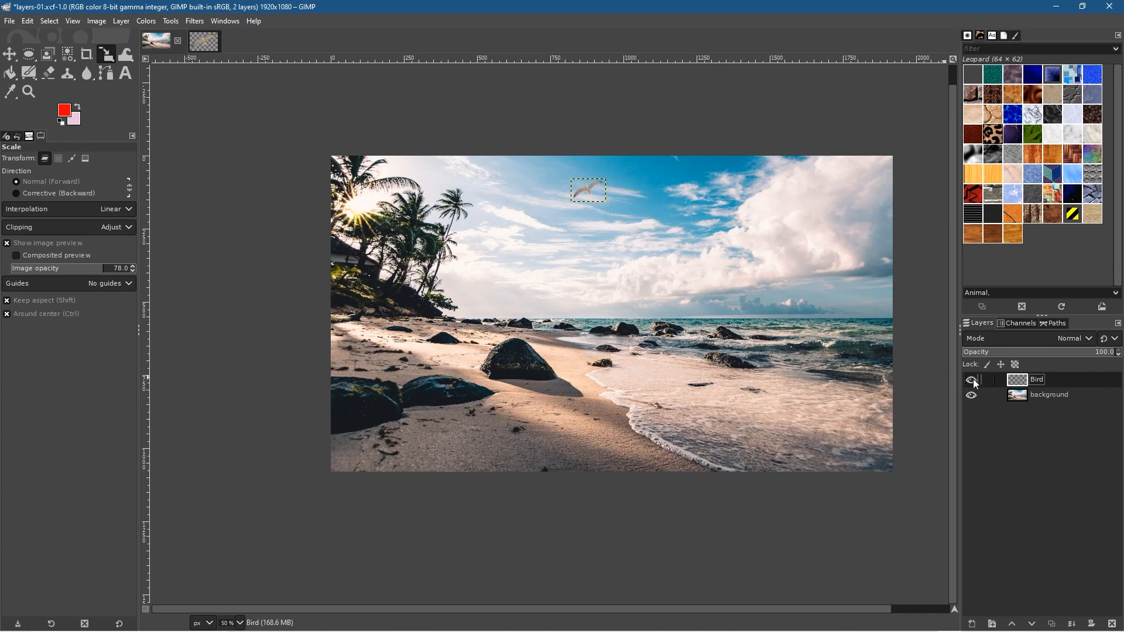
Duplicate the Bird layer
right_click(1048, 381)
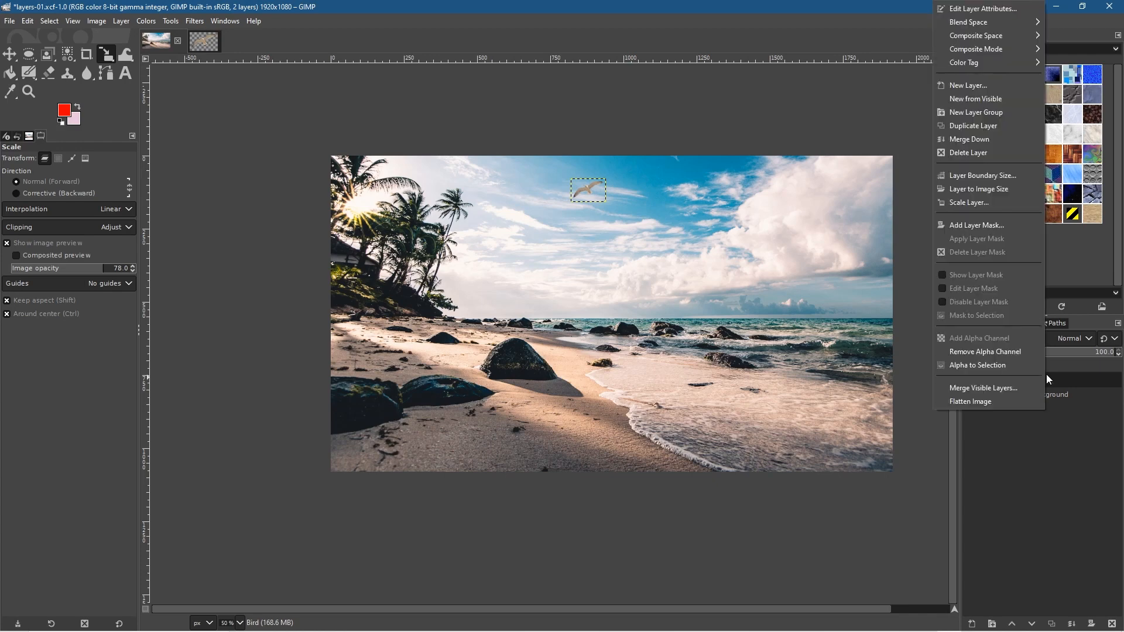
click(974, 126)
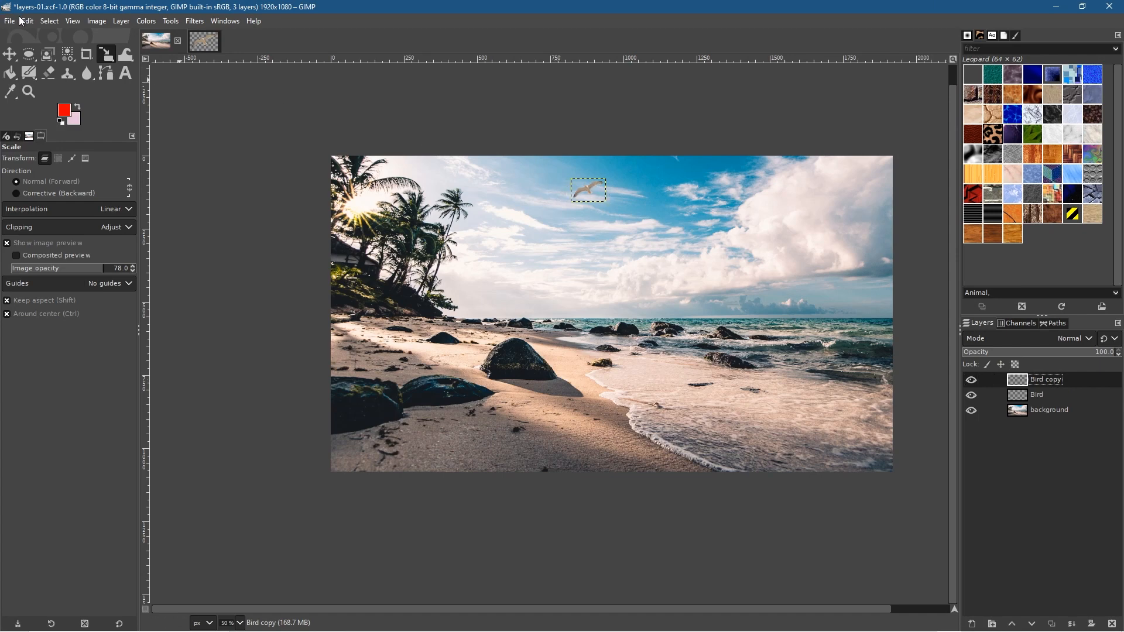
Try flipping the duplicated bird vertically and moving it to the right of the original bird
click(111, 56)
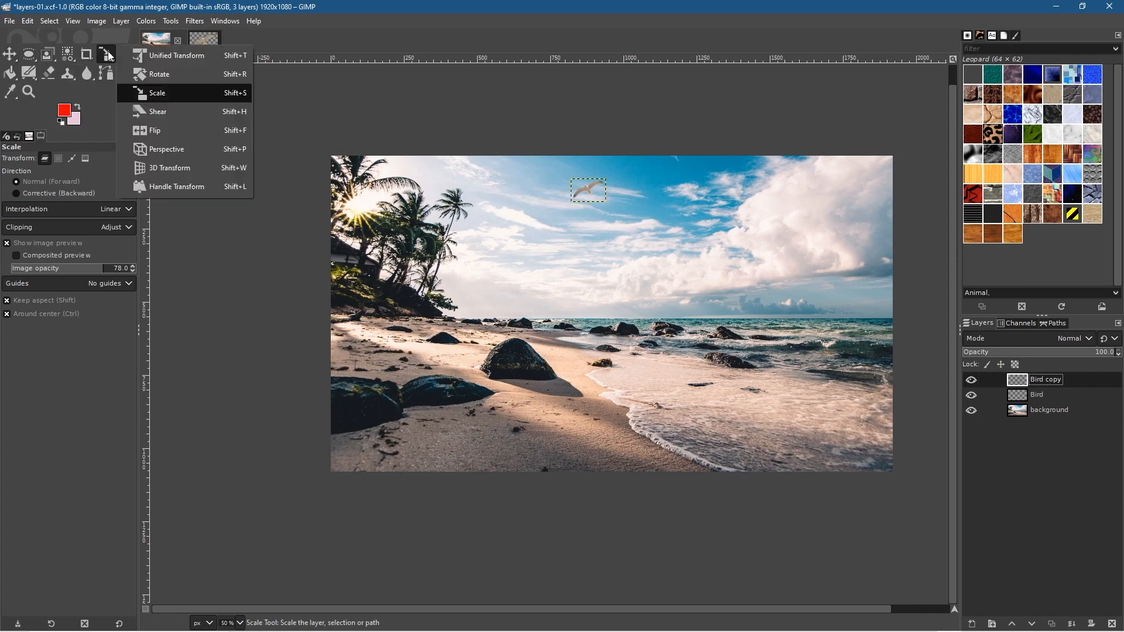
click(155, 131)
click(590, 188)
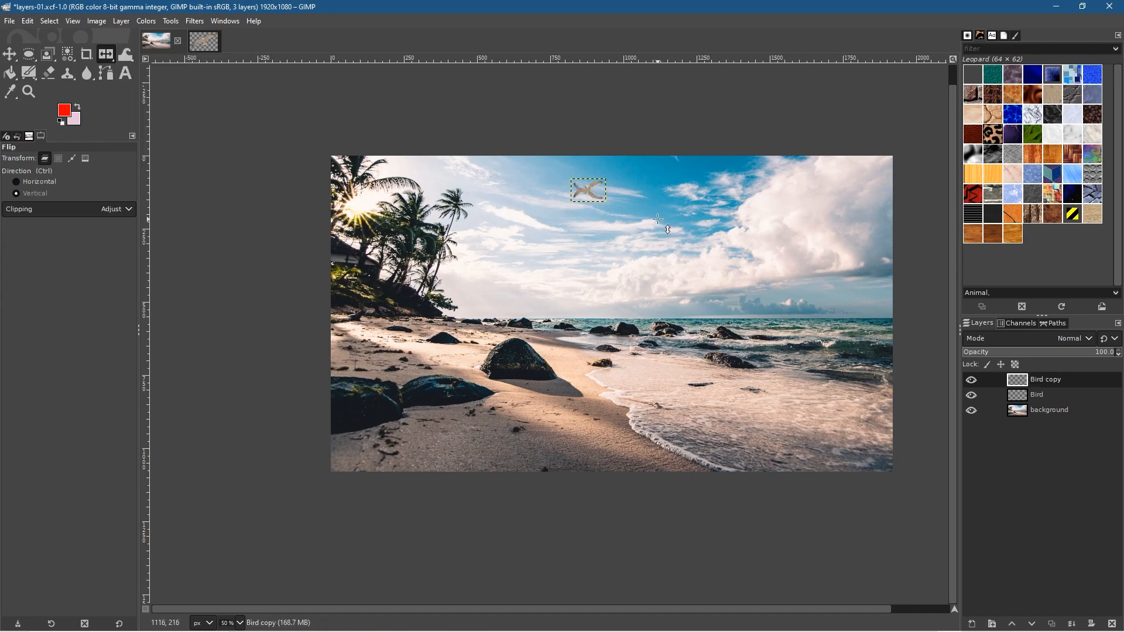
key(m)
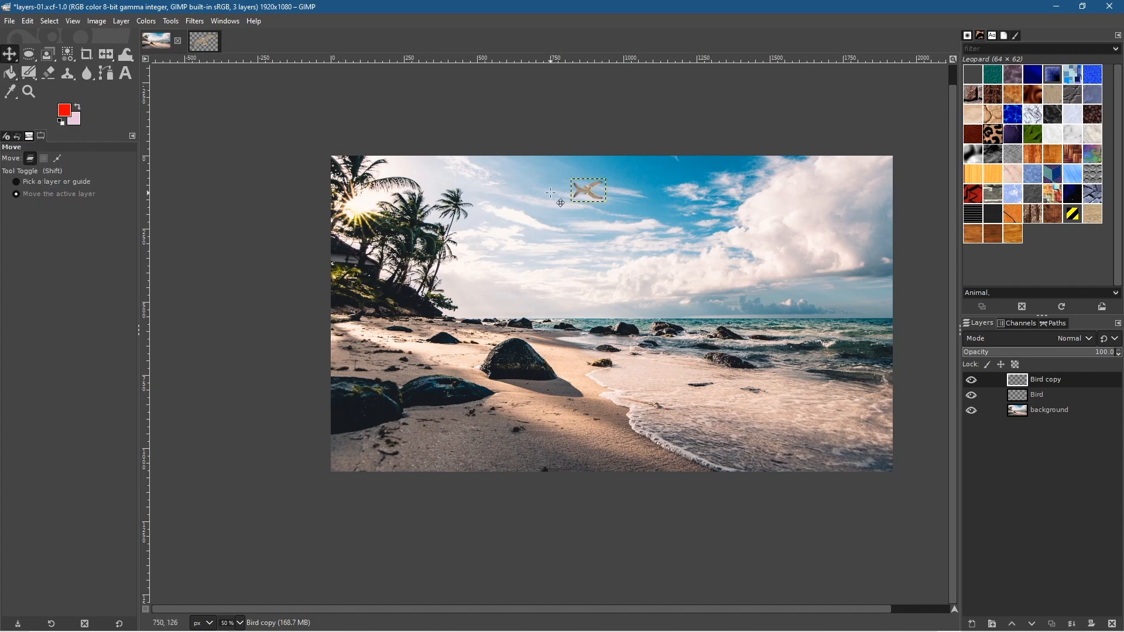
drag(591, 203, 661, 206)
scroll(635, 203, up, 1)
scroll(637, 202, up, 3)
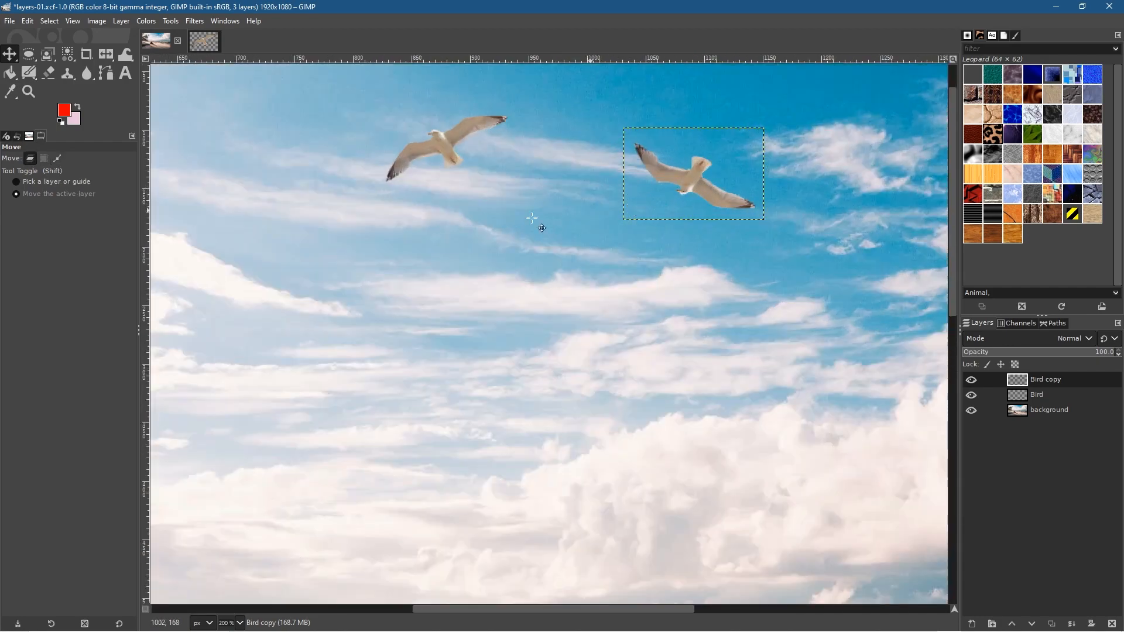
Undo the moves and the vertical flip of the duplicated bird
key(ctrl+z)
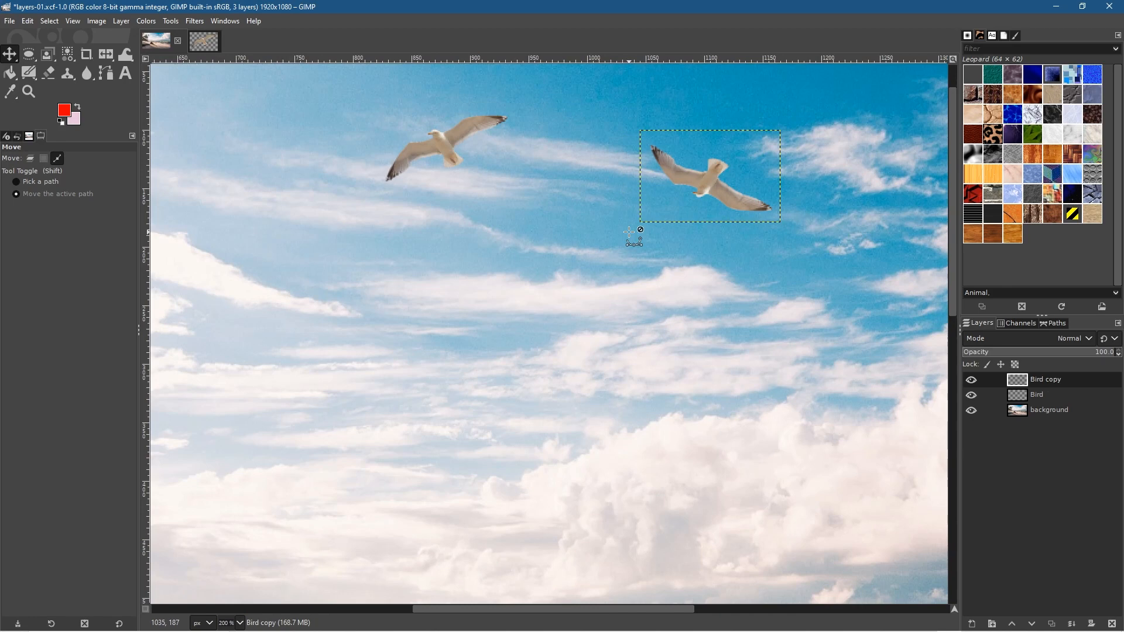
key(ctrl+z)
key(ctrl+z)
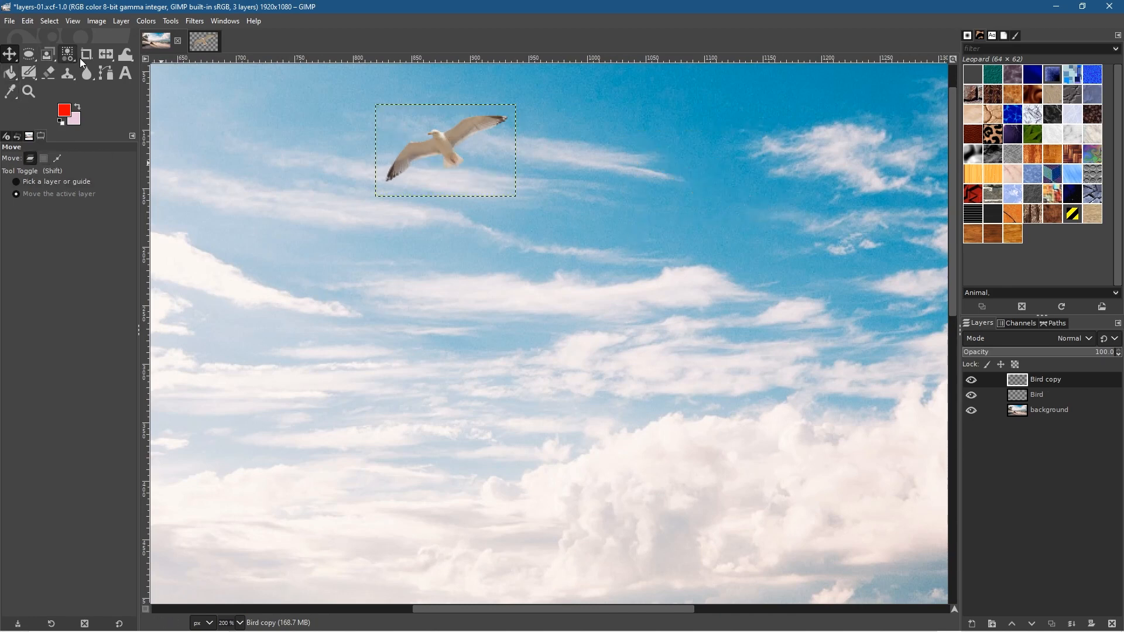
Flip the duplicated bird layer horizontally
click(106, 55)
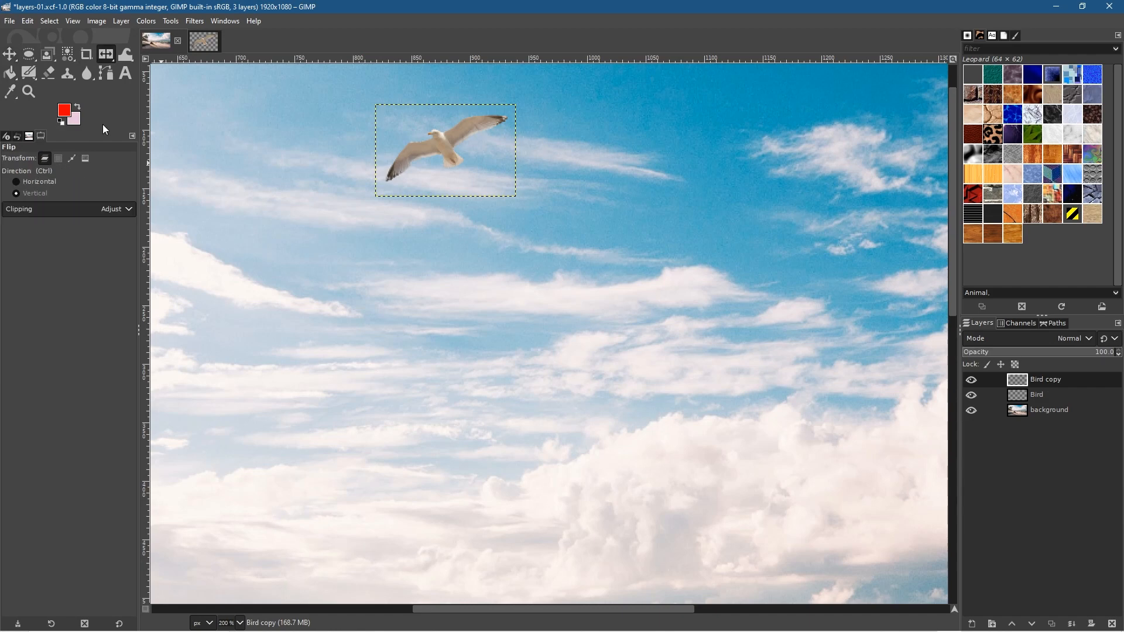
click(19, 181)
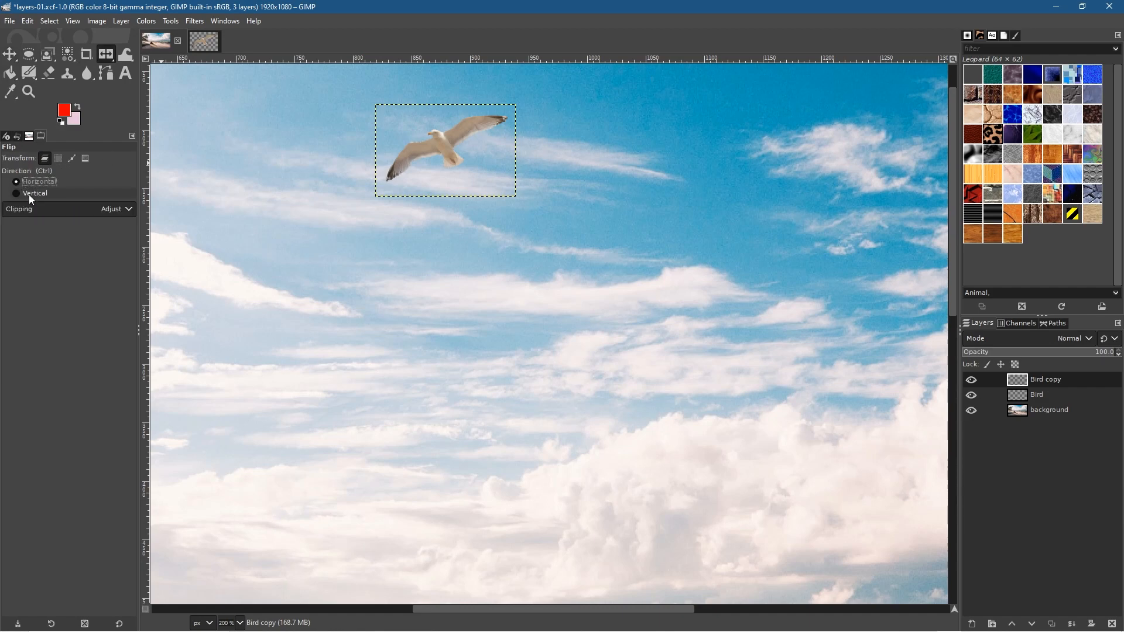
click(438, 147)
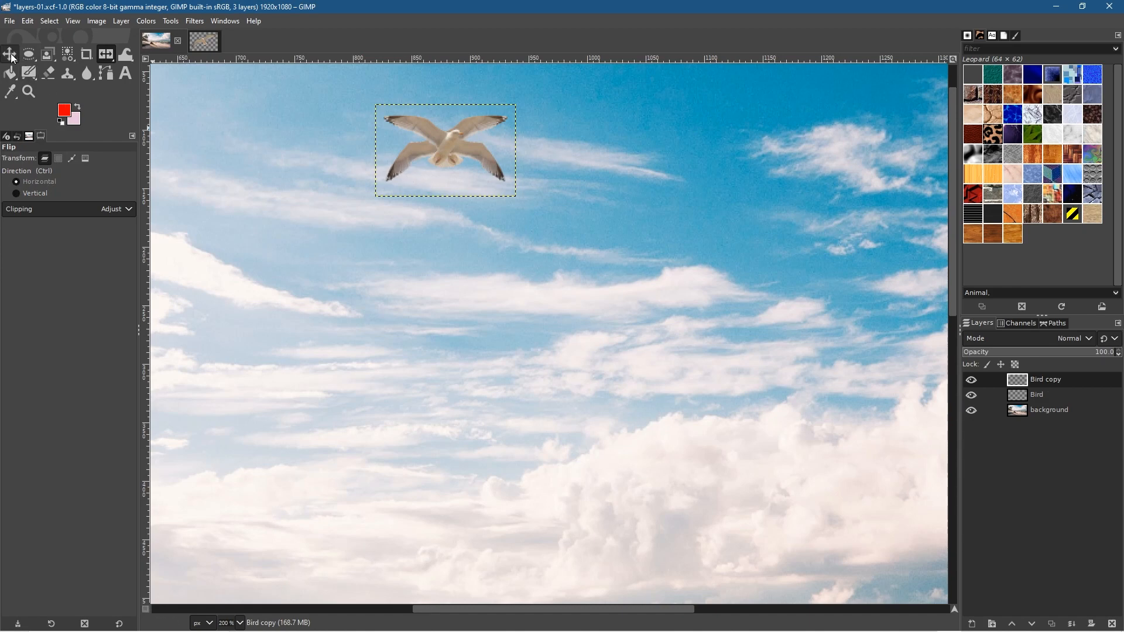
Scale the duplicated bird layer down to 80 × 53 px around its center
click(109, 58)
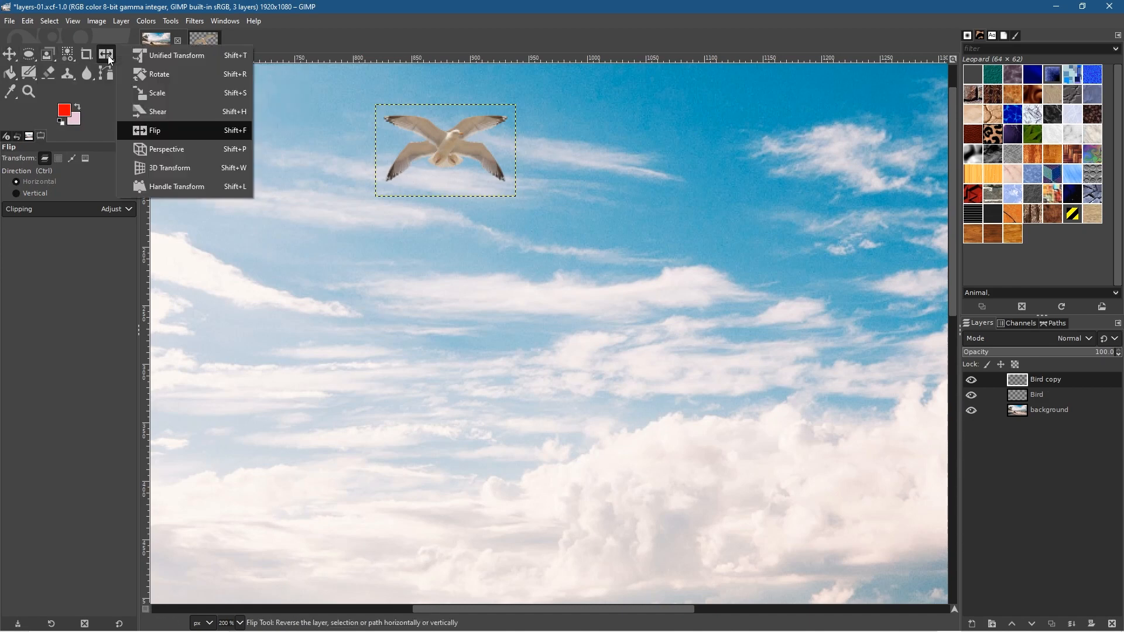
click(170, 93)
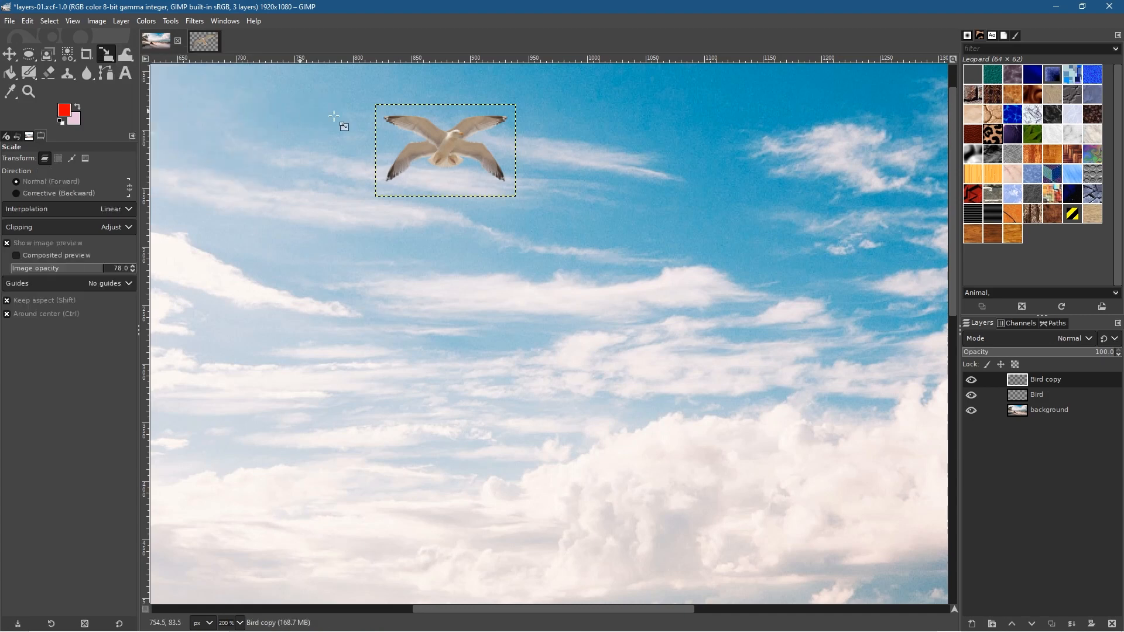
click(438, 134)
drag(398, 120, 418, 133)
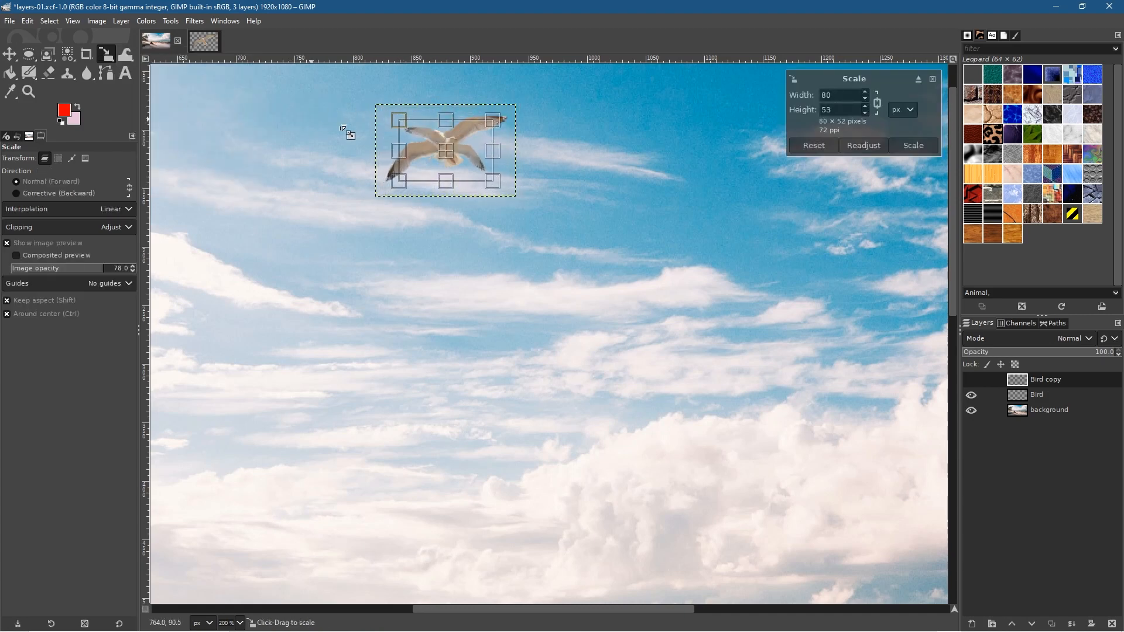
click(912, 145)
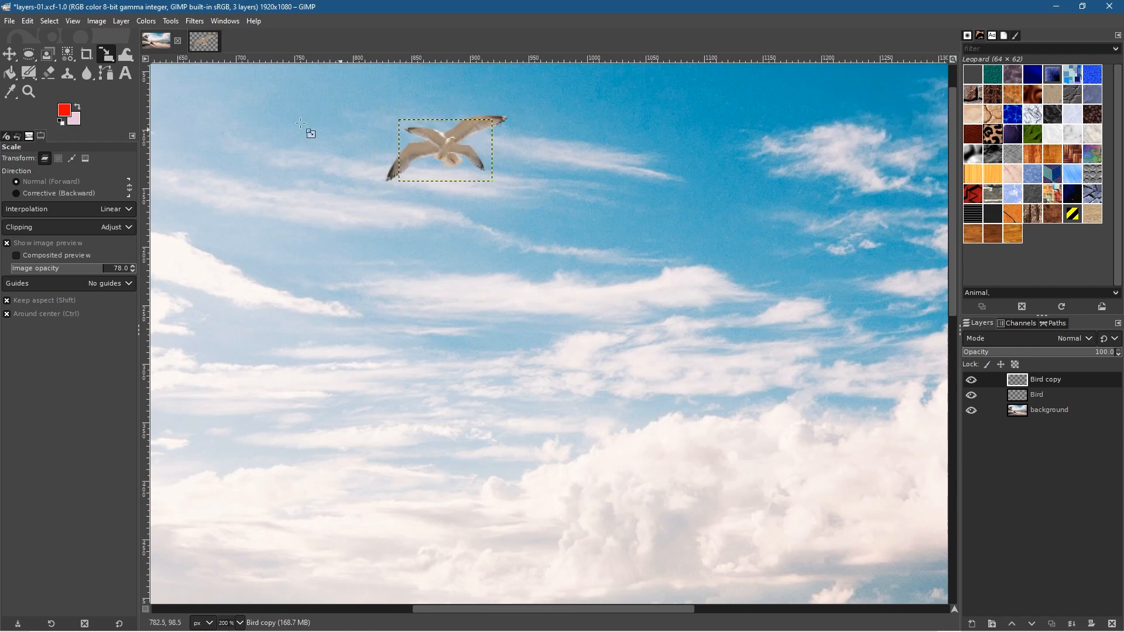
Rotate the duplicated bird by 29.67° and move it well to the right of the original bird
click(105, 55)
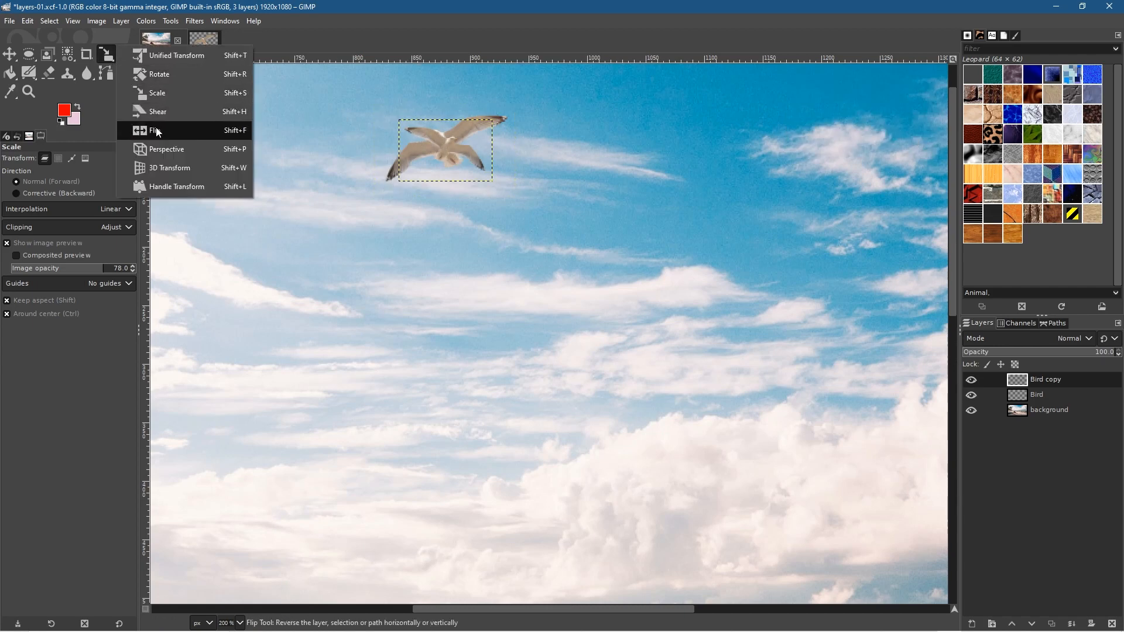
click(423, 137)
drag(396, 116, 421, 93)
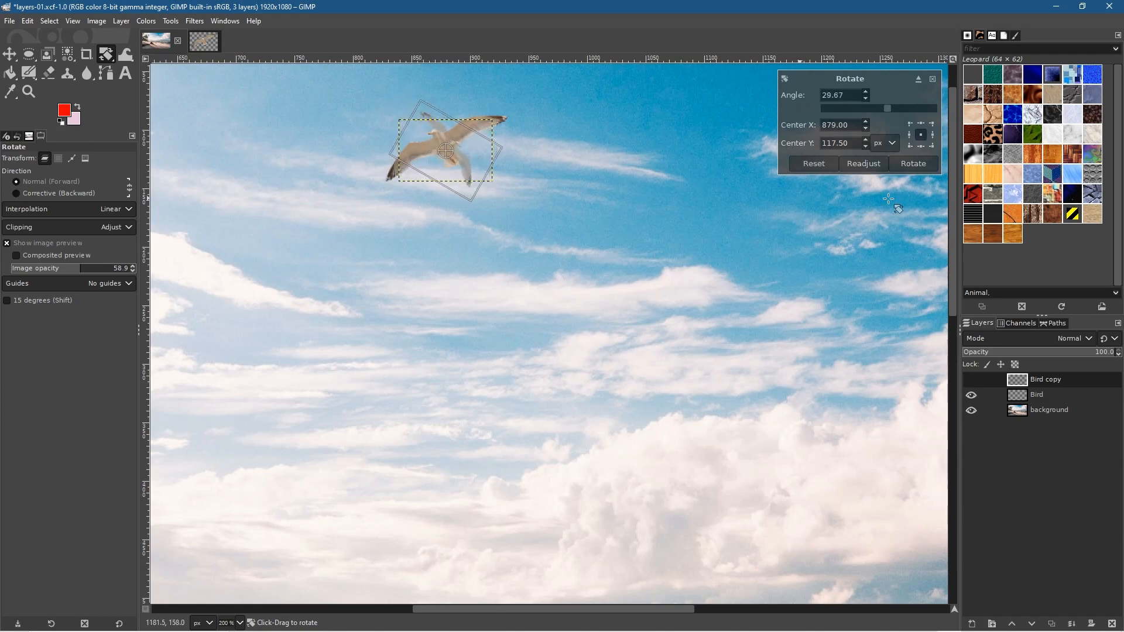
click(912, 163)
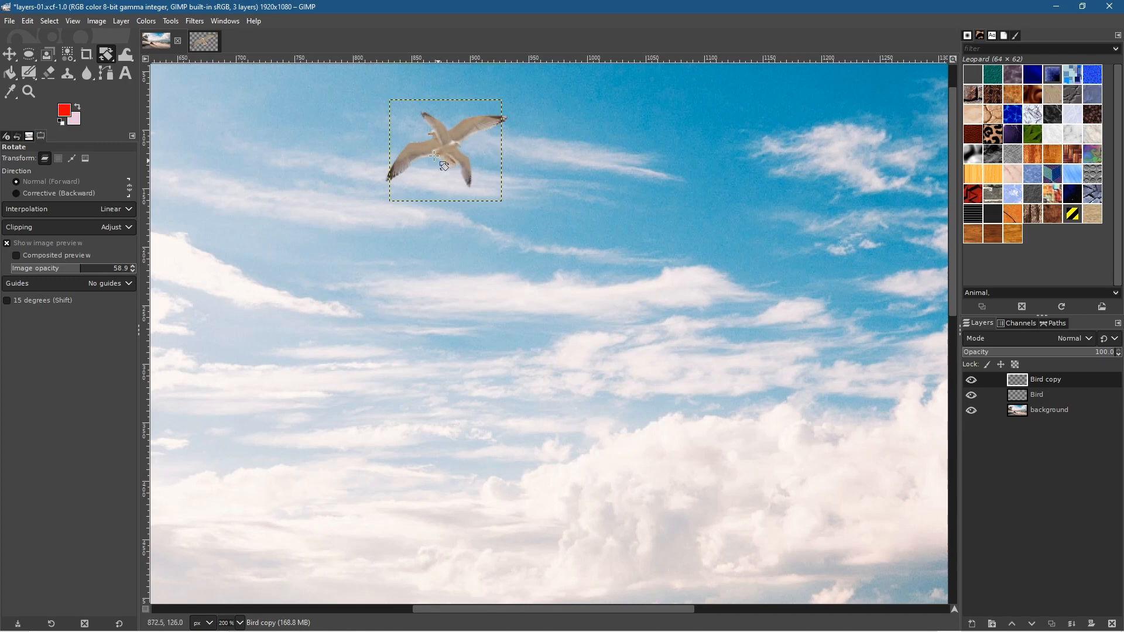
click(10, 56)
drag(463, 161, 835, 236)
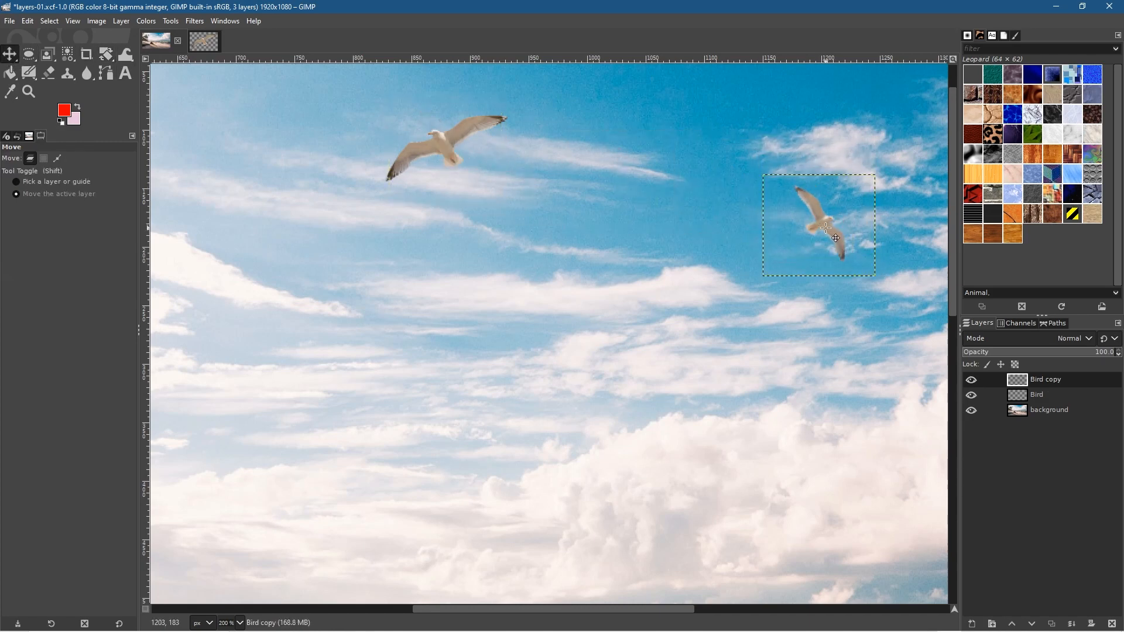
Adjust the duplicated bird's Hue-Saturation with hue -19.8, lightness -16.5 and saturation -12.2
click(122, 27)
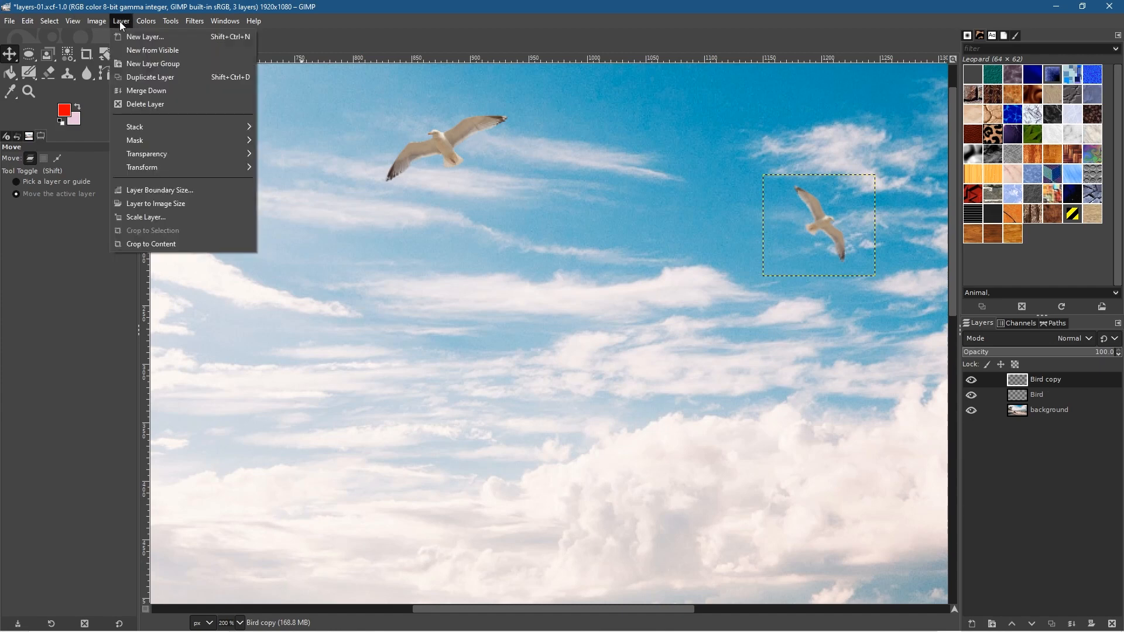
mouse_move(97, 22)
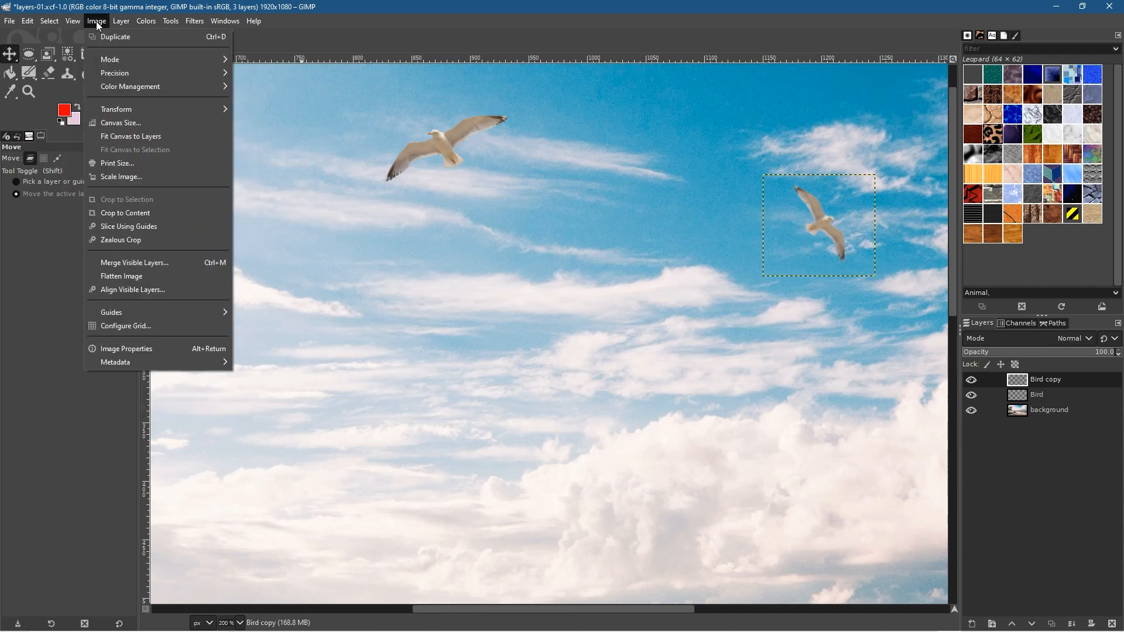
click(96, 21)
click(148, 23)
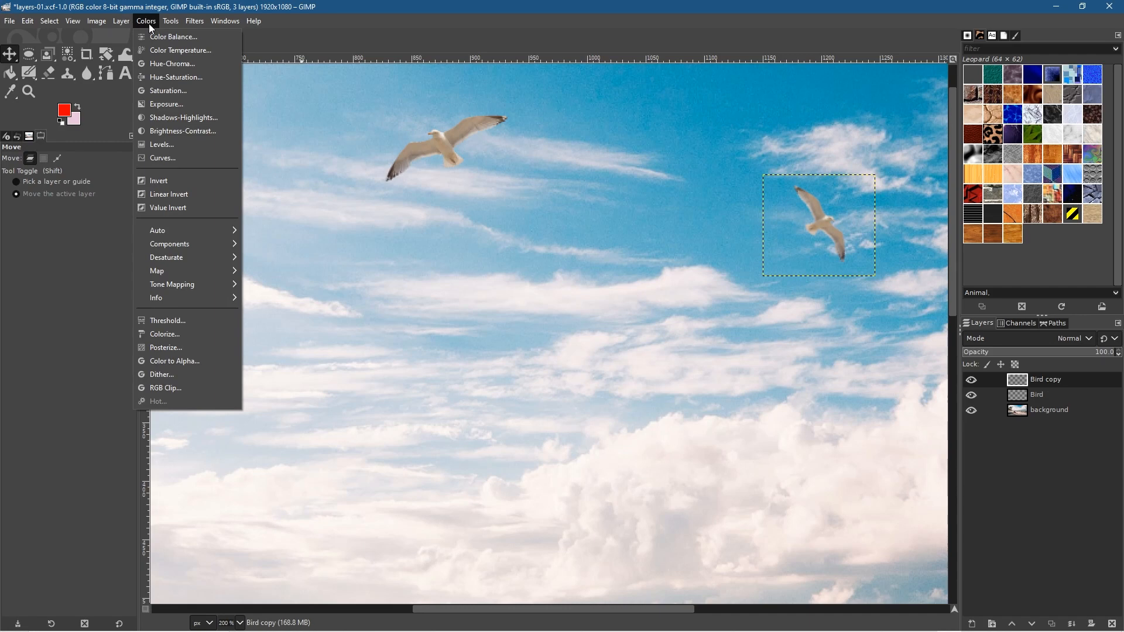
click(178, 80)
drag(179, 60, 348, 111)
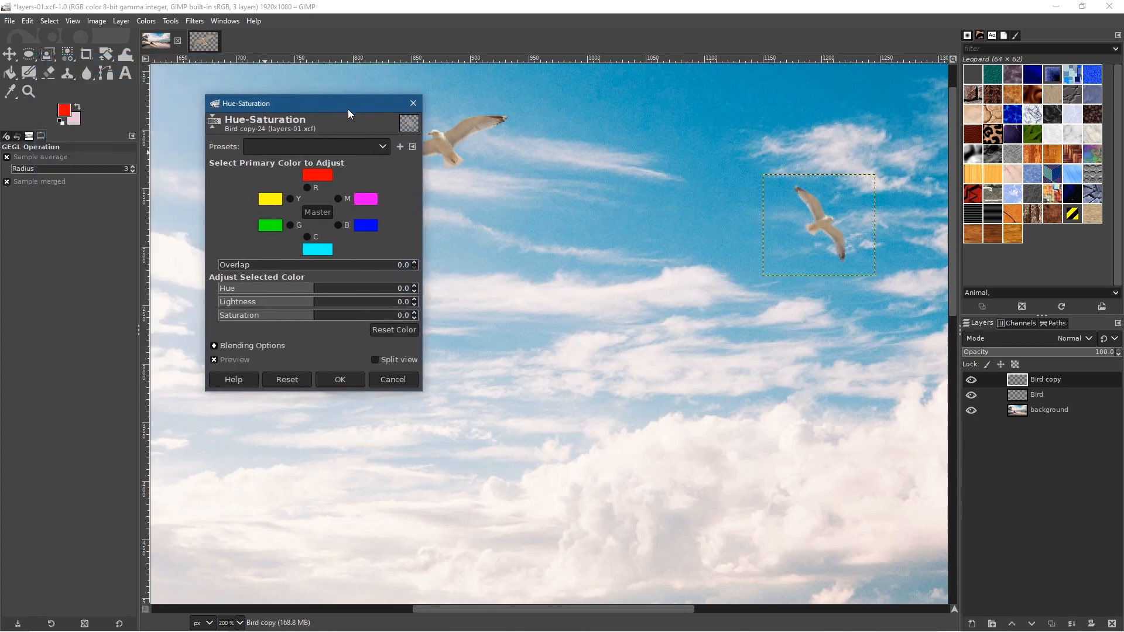
mouse_move(314, 286)
mouse_down()
mouse_move(283, 287)
mouse_move(326, 285)
mouse_move(303, 283)
mouse_up()
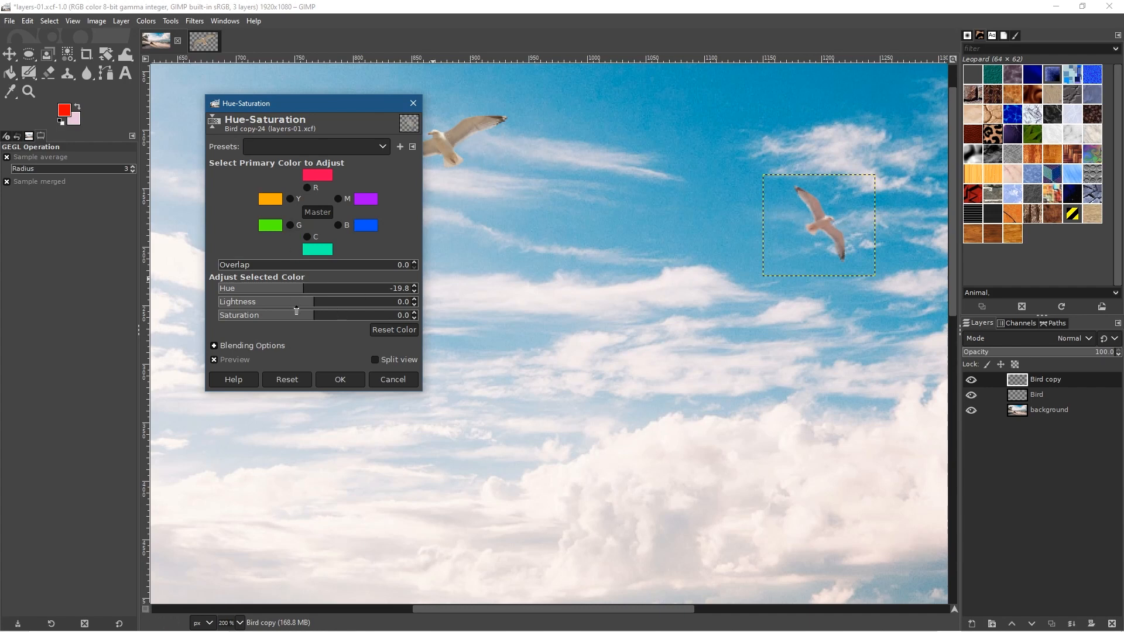
mouse_move(312, 303)
mouse_down()
mouse_move(345, 302)
mouse_move(294, 298)
mouse_move(291, 315)
mouse_move(182, 311)
mouse_move(446, 325)
mouse_move(265, 316)
mouse_move(302, 315)
mouse_up()
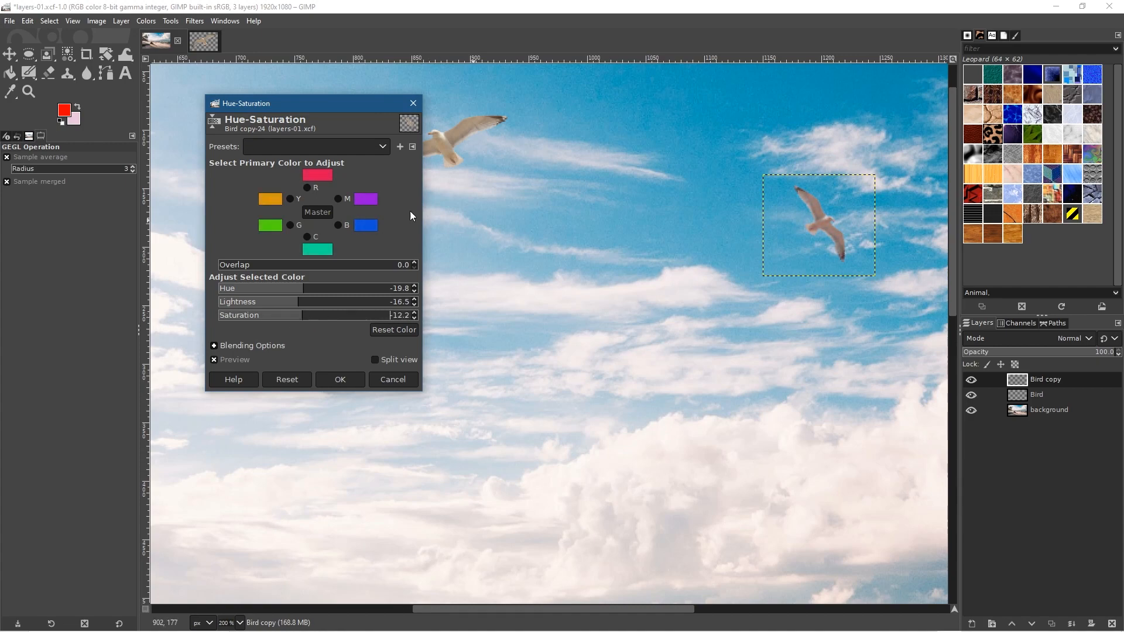
click(342, 380)
Move the duplicated bird to the upper-left sky, just above the palm trees
scroll(671, 302, down, 4)
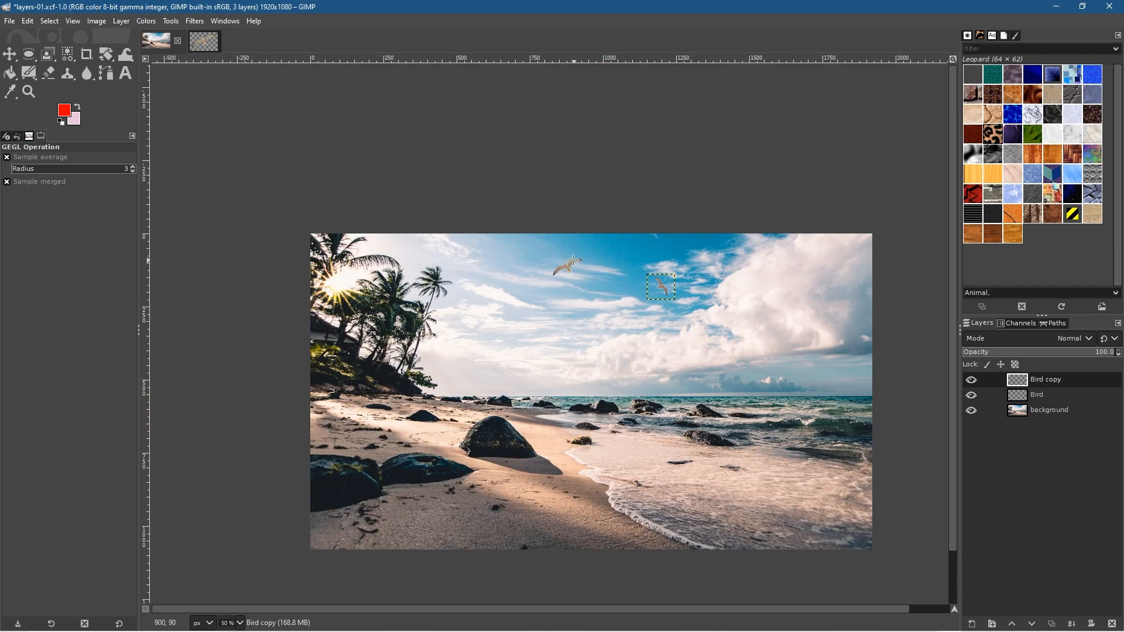
key(m)
drag(659, 289, 403, 262)
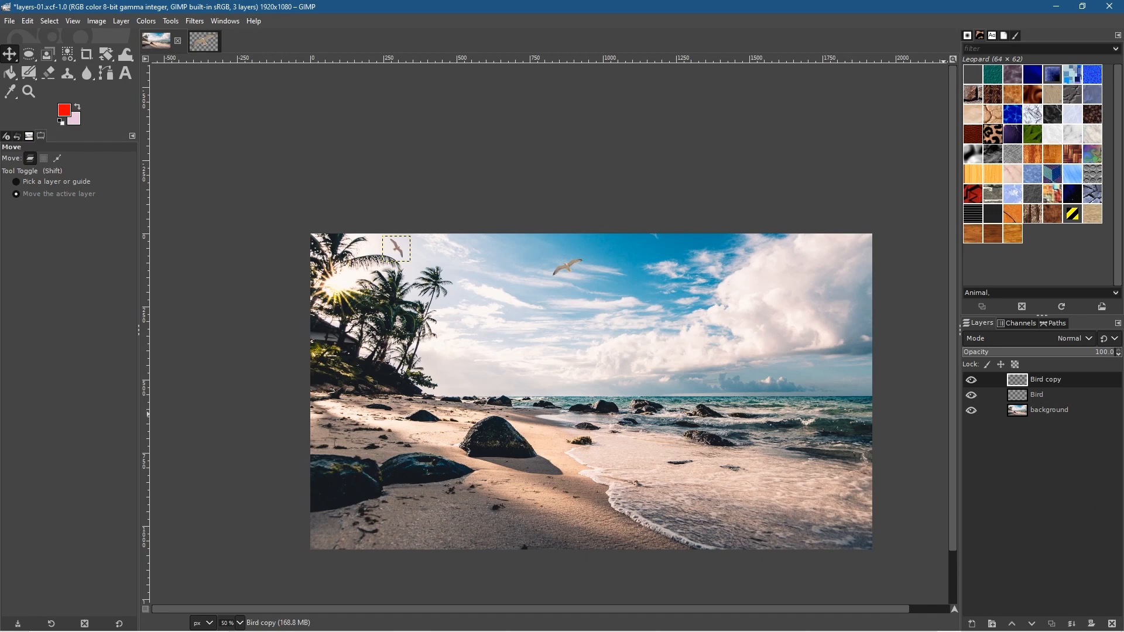
Rename the Bird copy layer as "Bird left" and the Bird layer as "Bird center"
click(1049, 410)
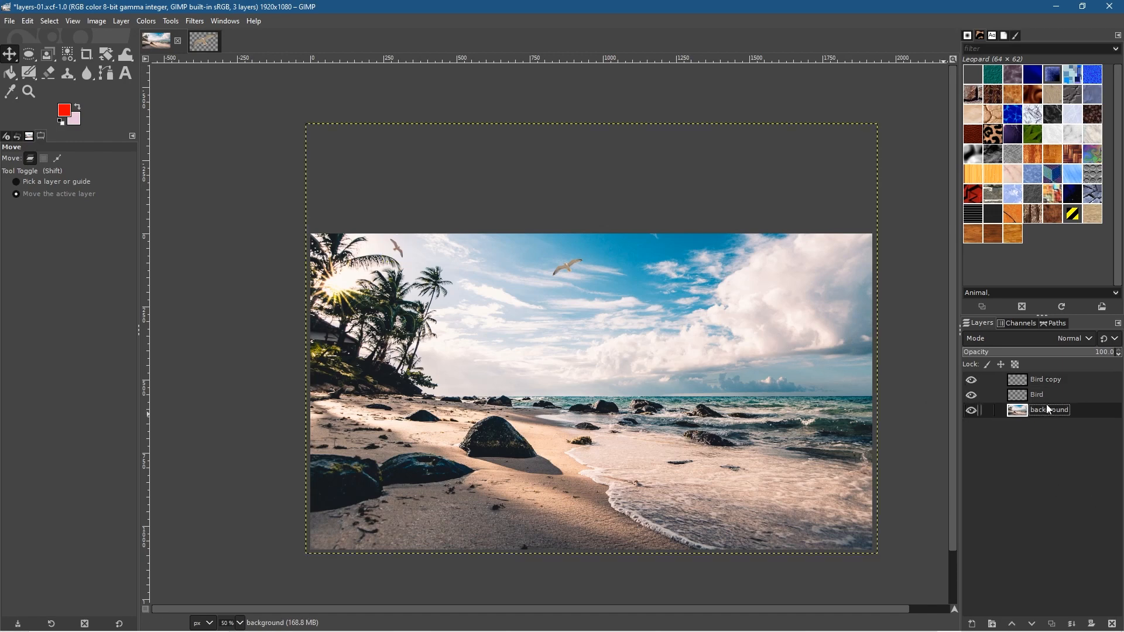
click(1042, 398)
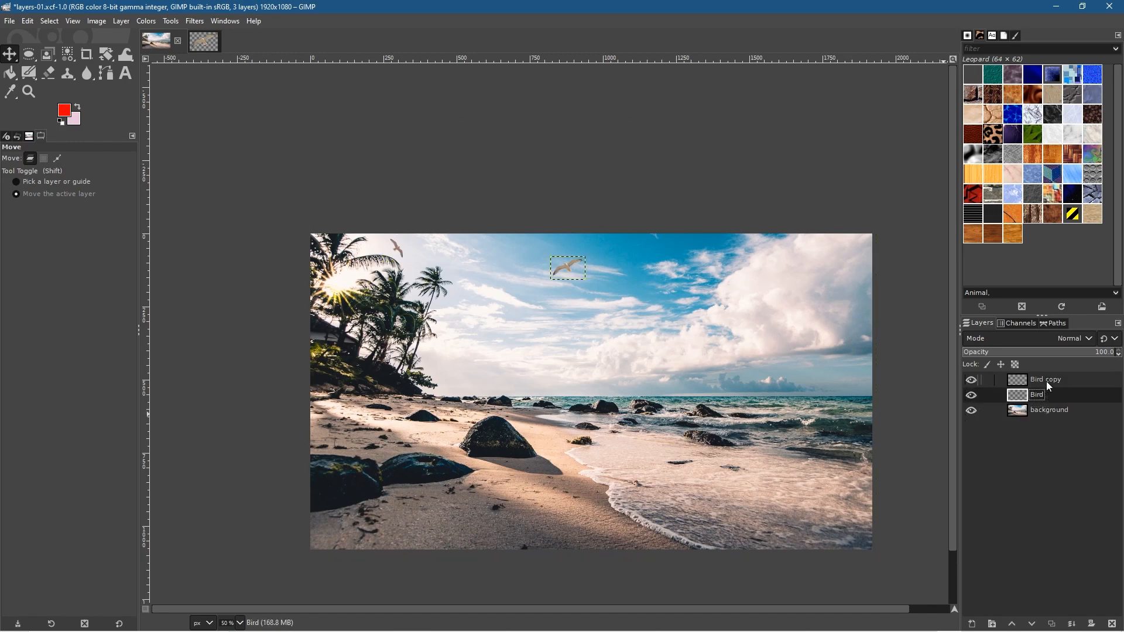
double_click(1045, 381)
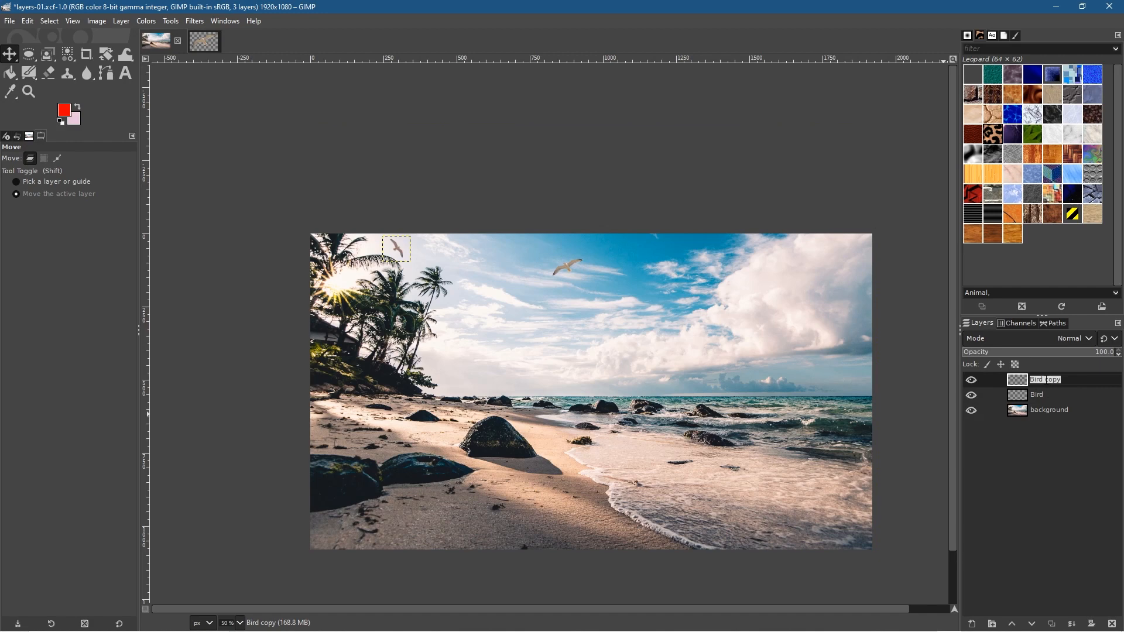
click(1049, 380)
drag(1048, 380, 1105, 385)
double_click(1051, 397)
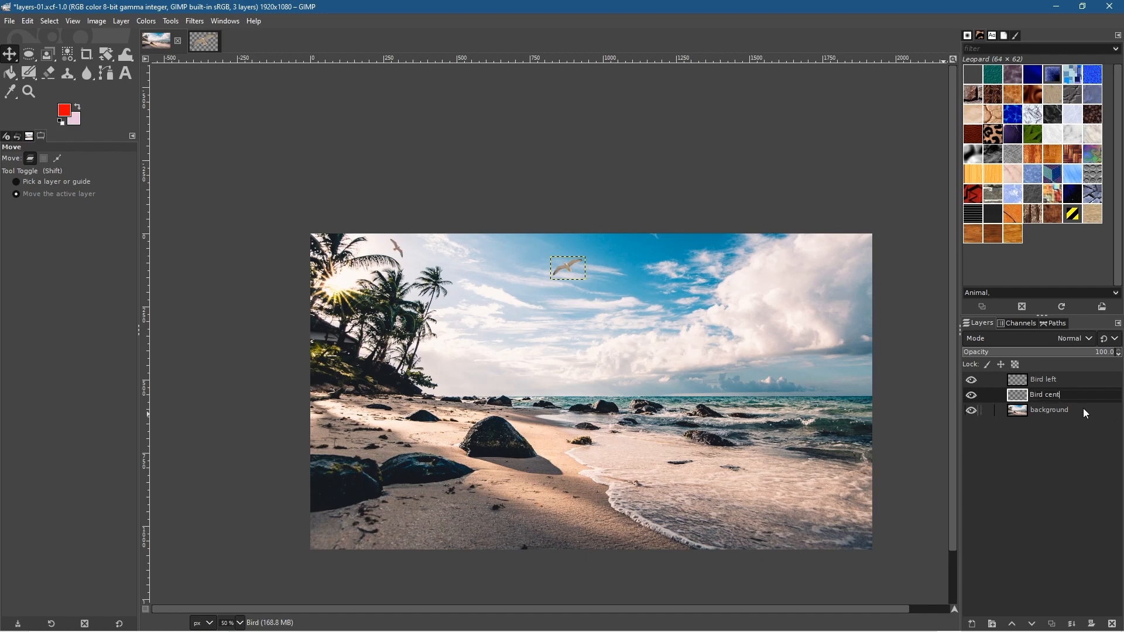
key(Return)
click(1043, 380)
Save the beach composition to its existing layers-01.xcf file
click(7, 22)
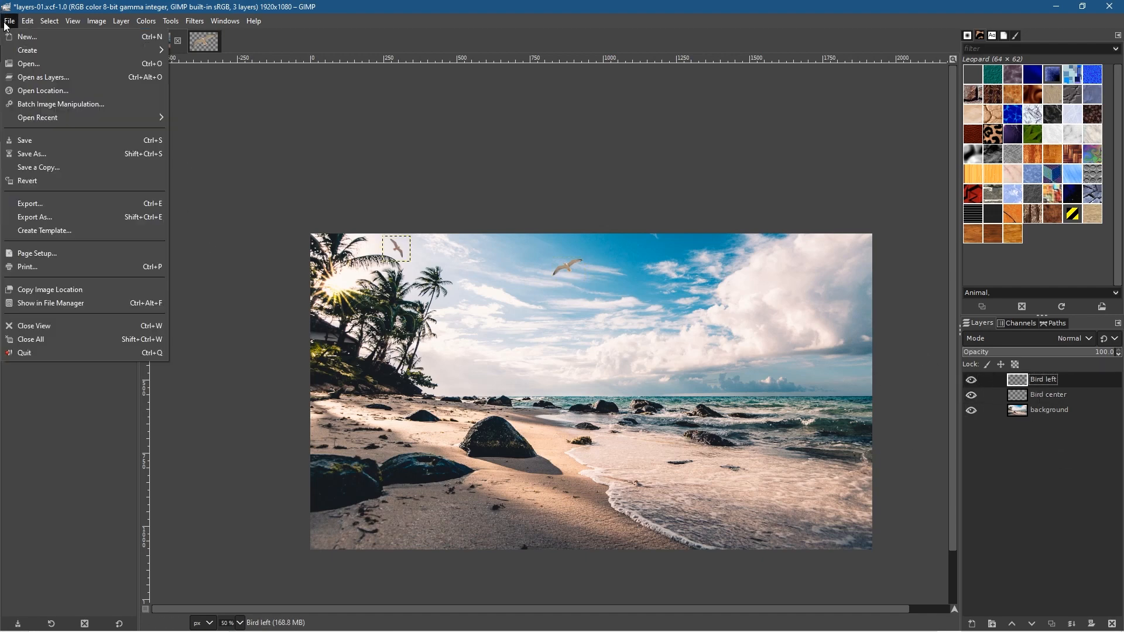
click(25, 141)
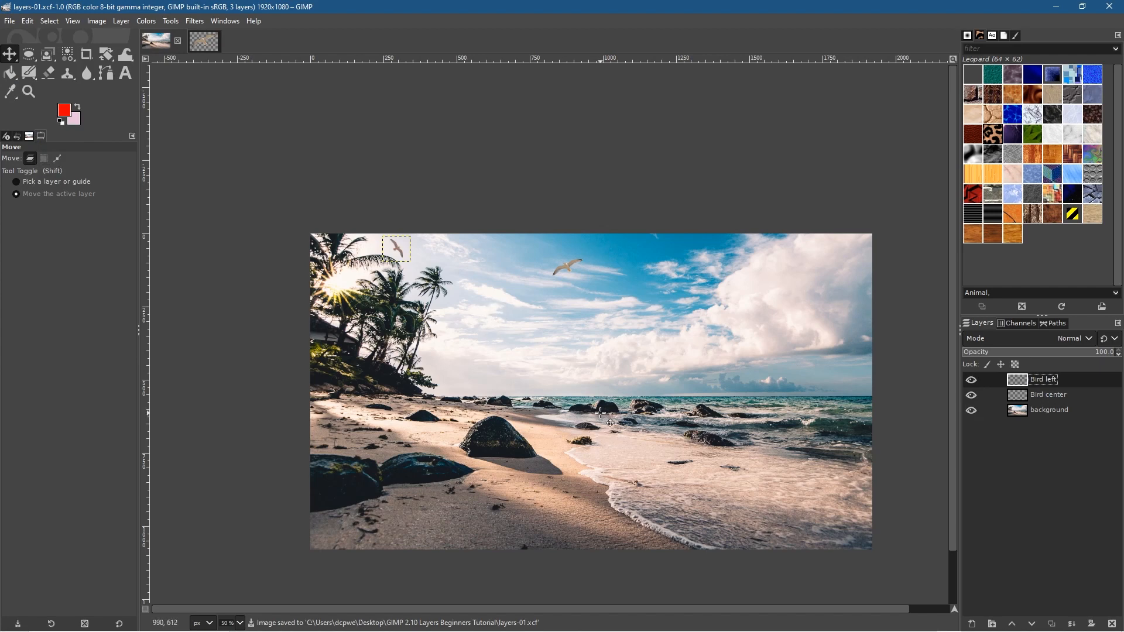
drag(581, 411, 562, 361)
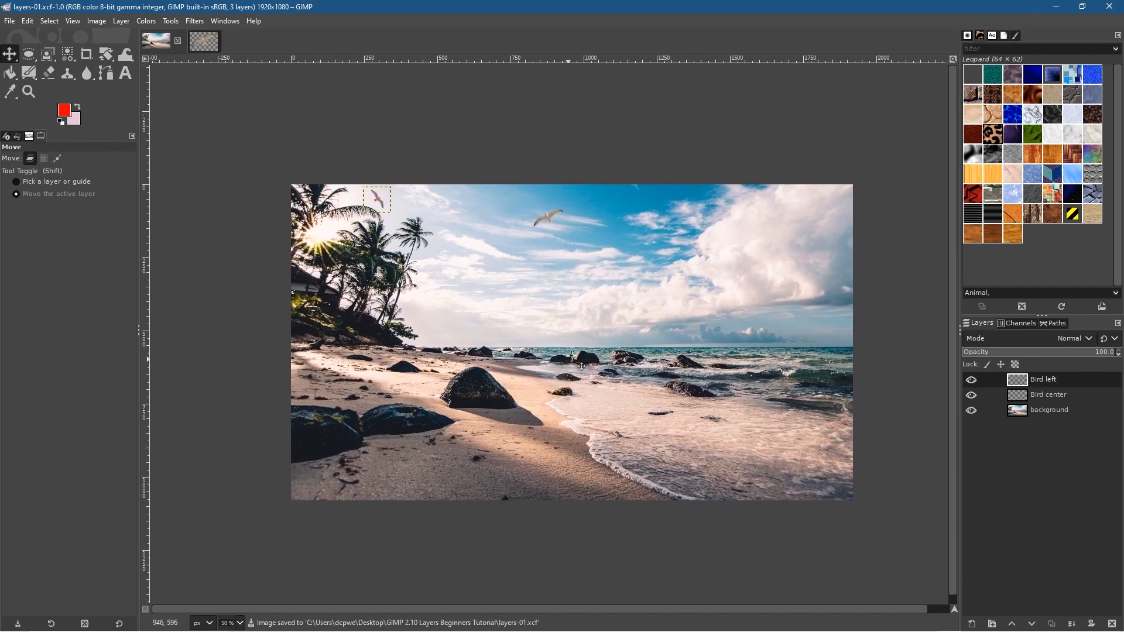
Save the separate seagull cutout image in the images folder as "bird cutout-01.xcf"
click(204, 42)
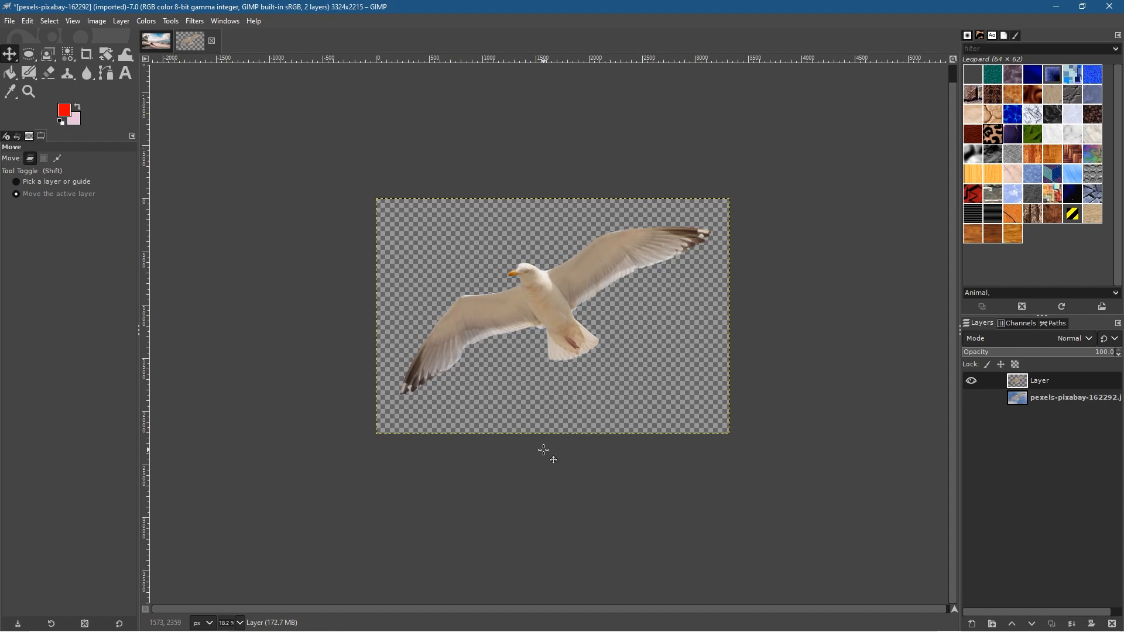
click(156, 42)
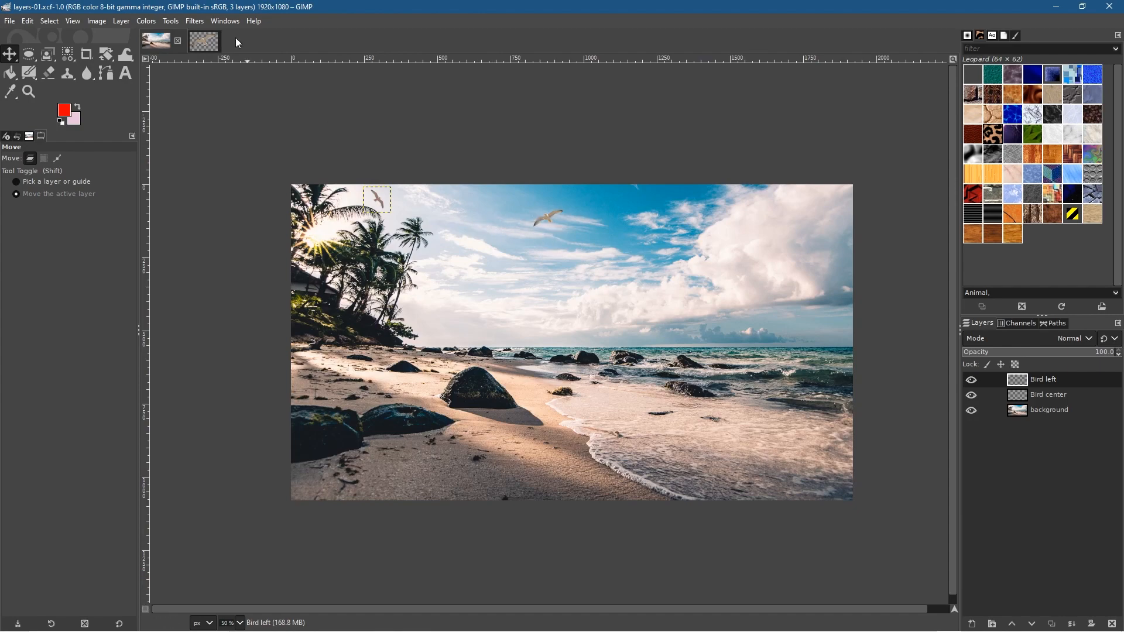
click(203, 41)
ctrl+scroll(518, 338, up, 5)
ctrl+scroll(514, 333, down, 5)
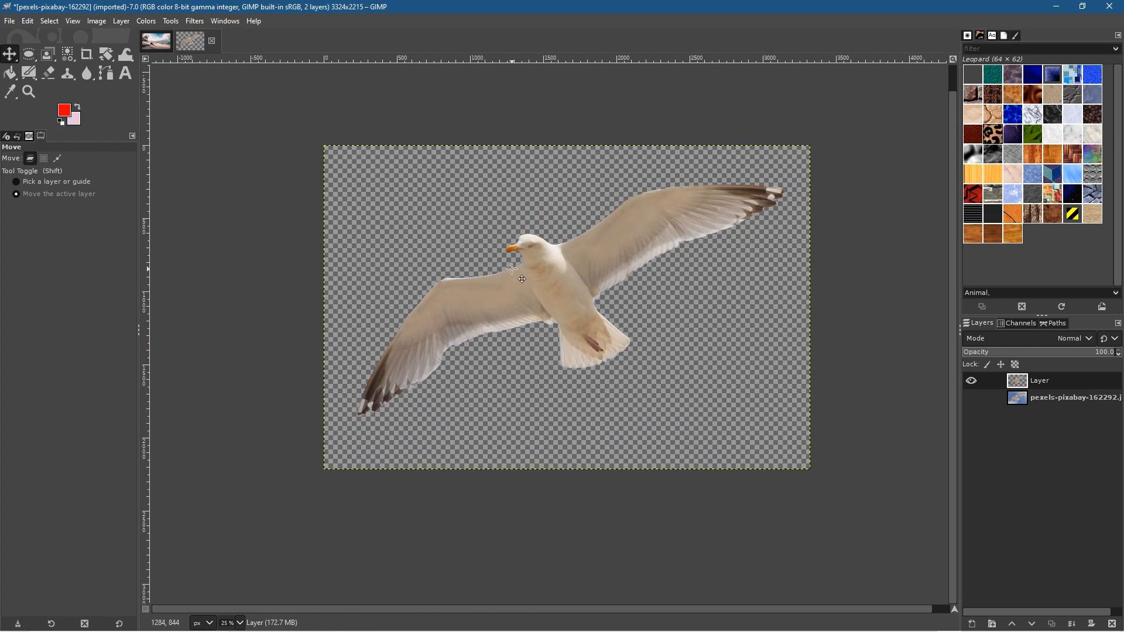
click(9, 21)
click(49, 156)
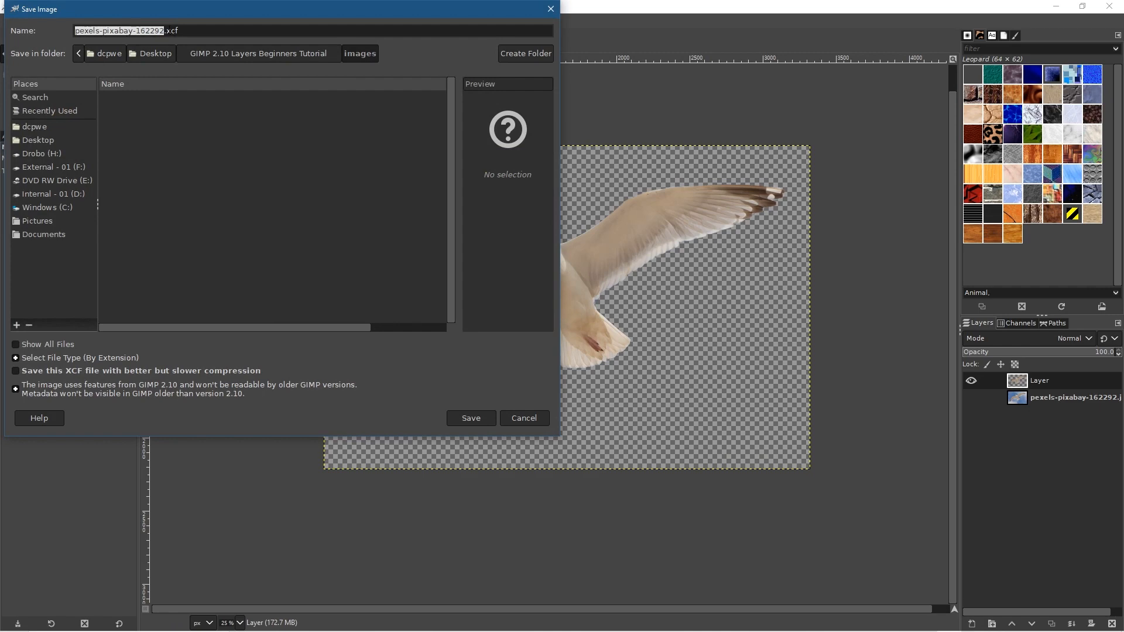
click(156, 29)
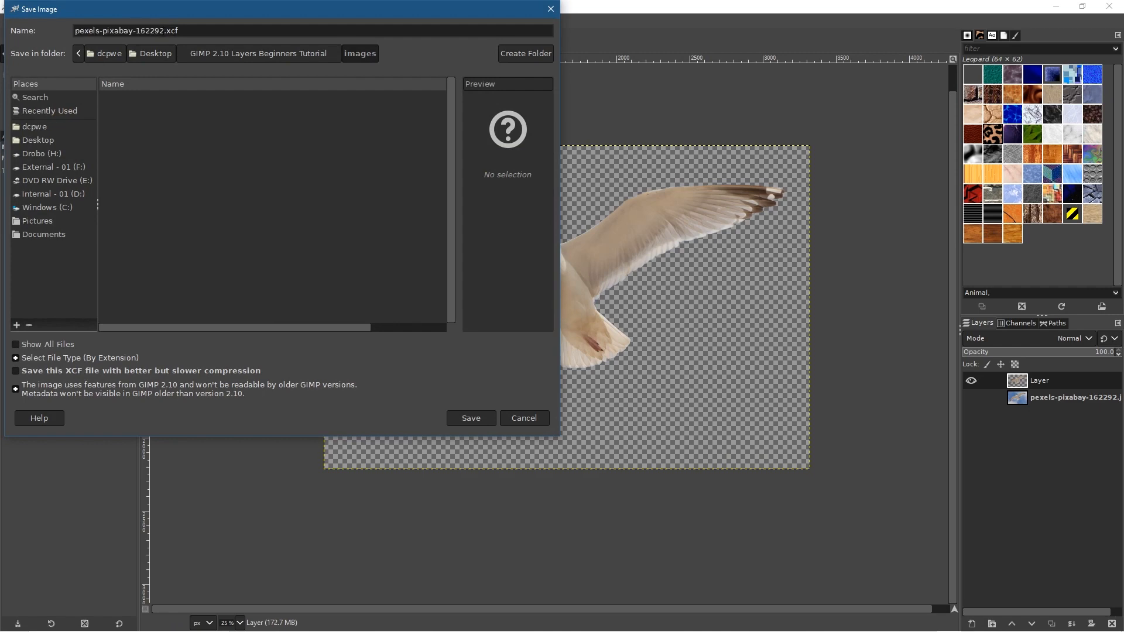
drag(163, 30, 3, 25)
text(bird cutout-01)
click(478, 417)
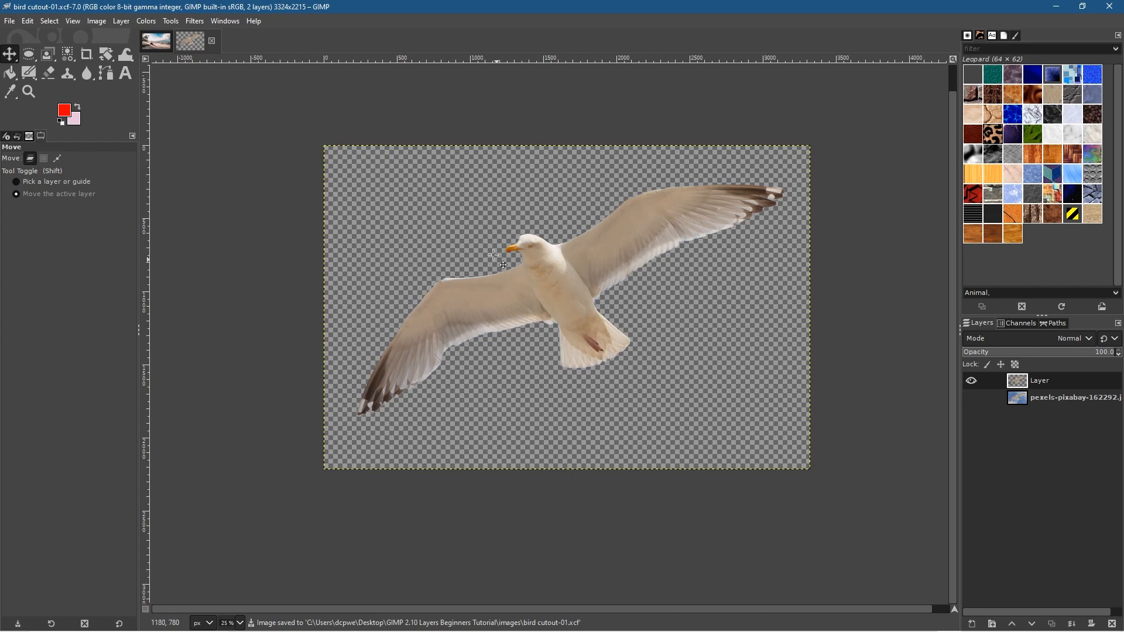
Close the seagull cutout image and save the beach composition again
click(213, 43)
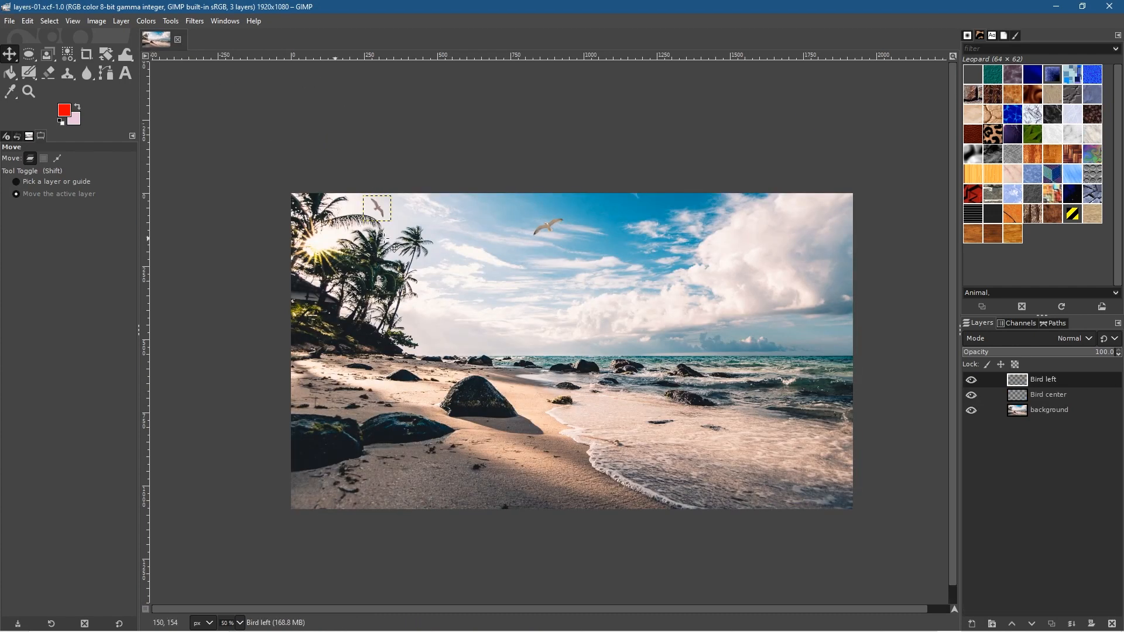
click(7, 22)
click(27, 139)
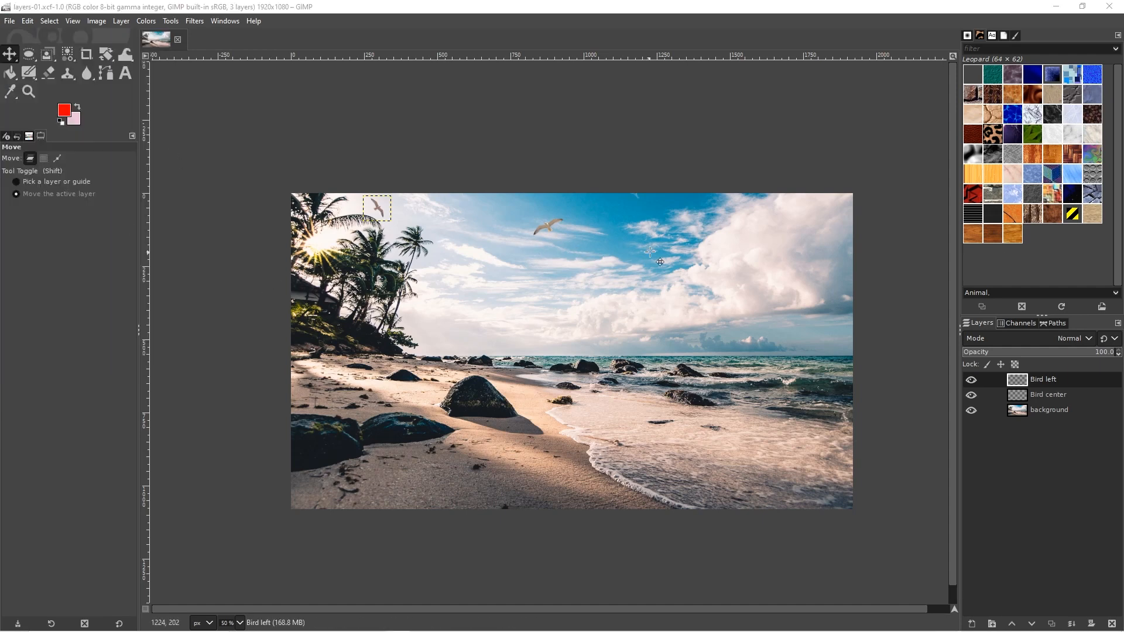
Switch to the images folder in File Explorer and preview the photo of the surfer in the water
key(alt+Tab)
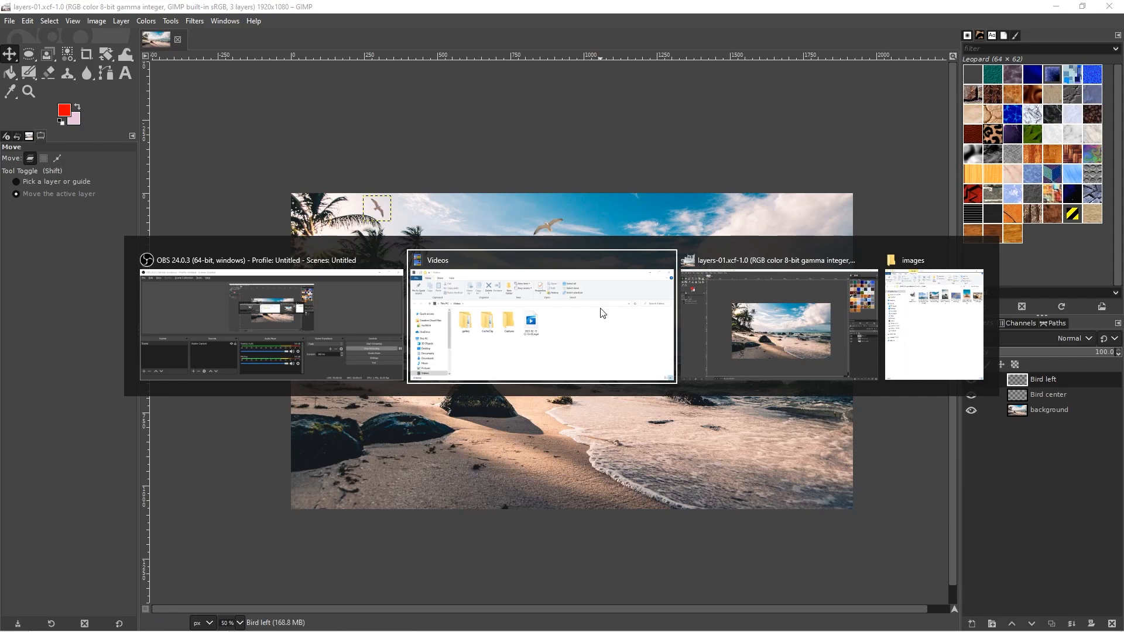
key(alt+Tab)
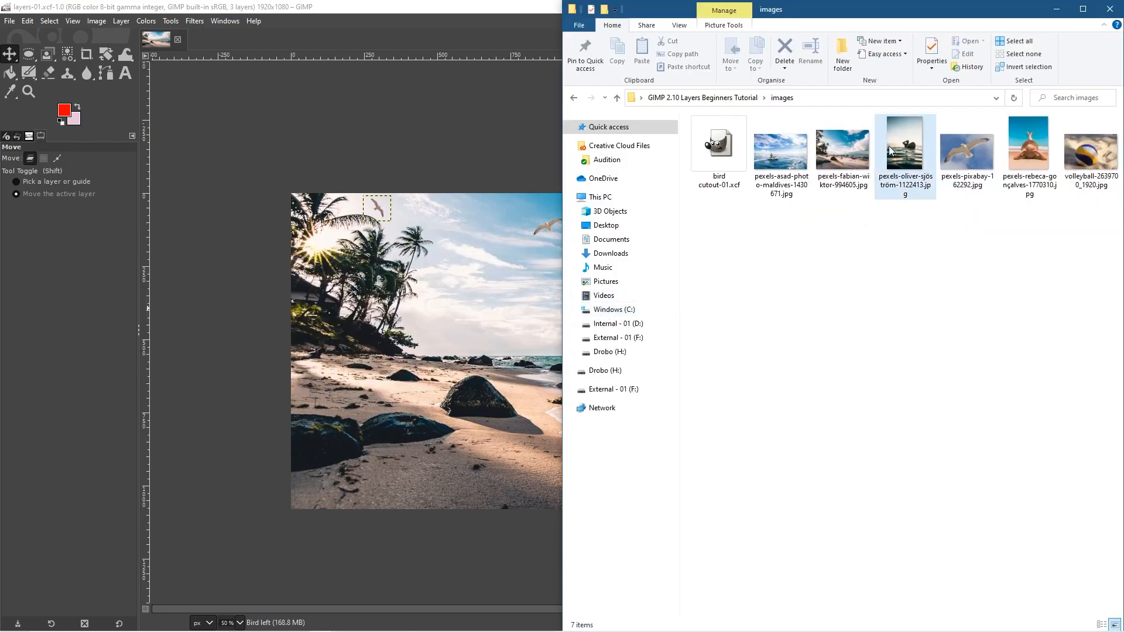
double_click(920, 163)
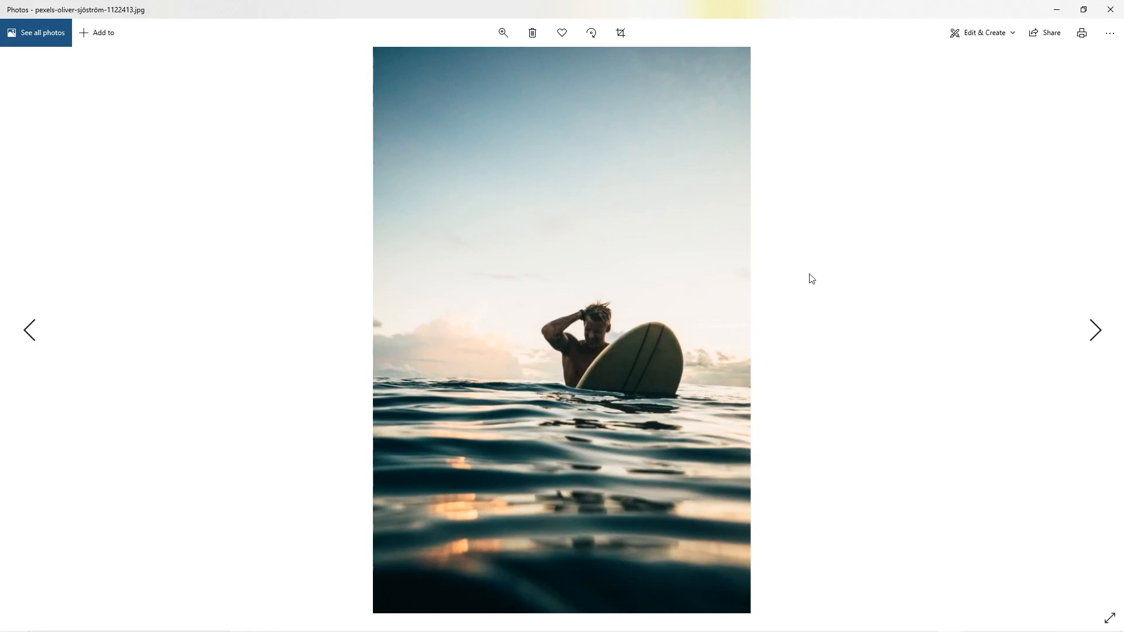
click(1110, 9)
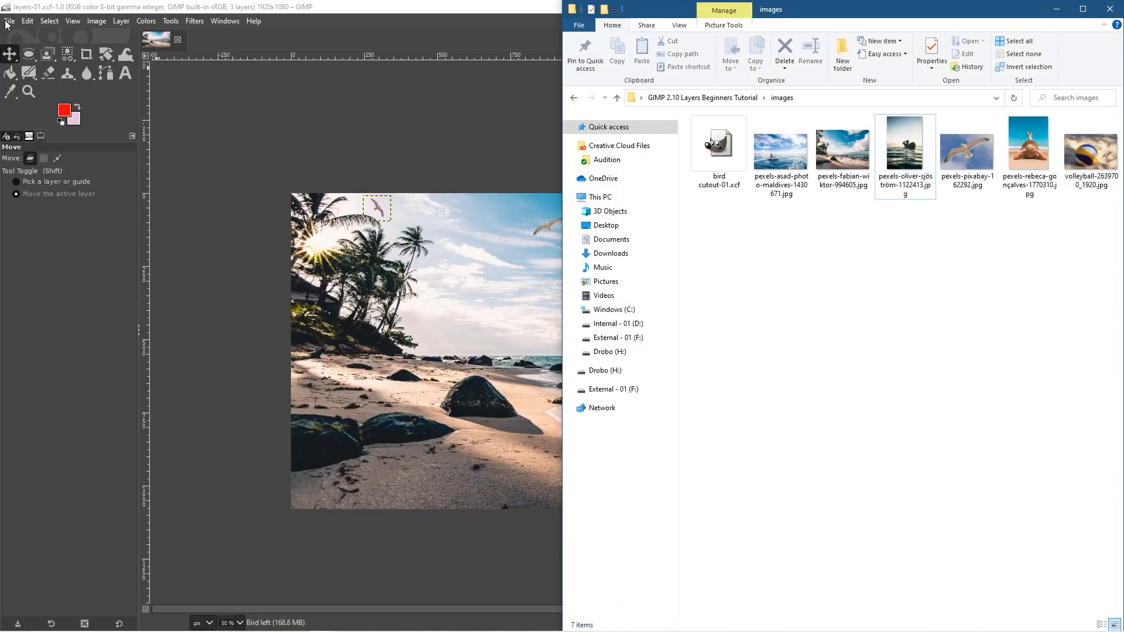
Open the photo of the surfer in the water from the images folder as a separate image
click(9, 21)
click(40, 63)
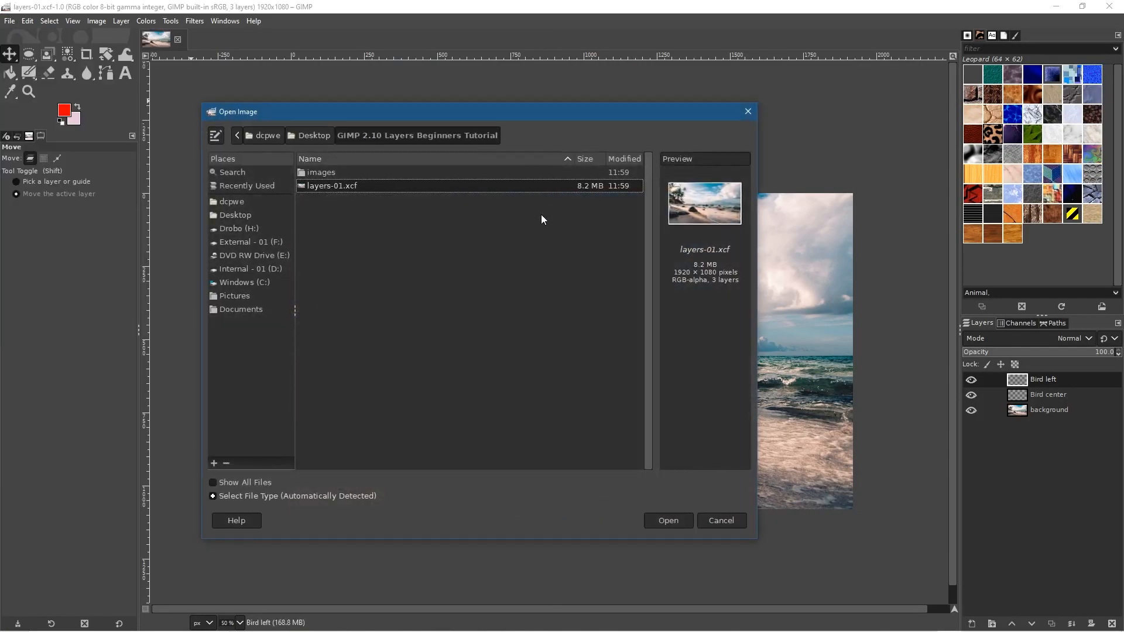
double_click(319, 174)
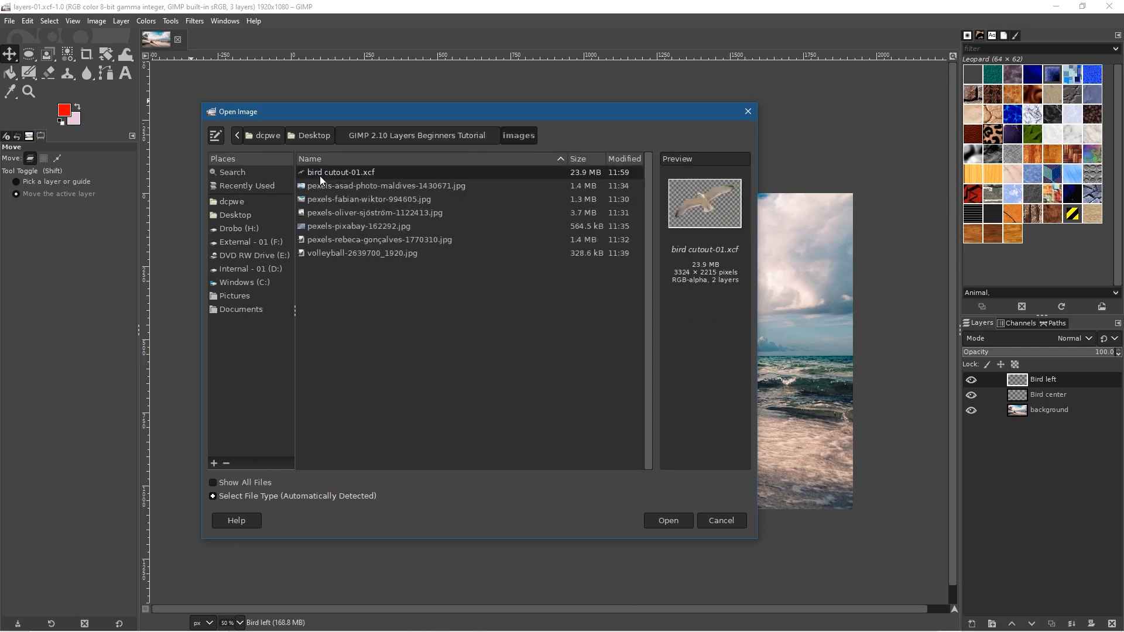
click(343, 214)
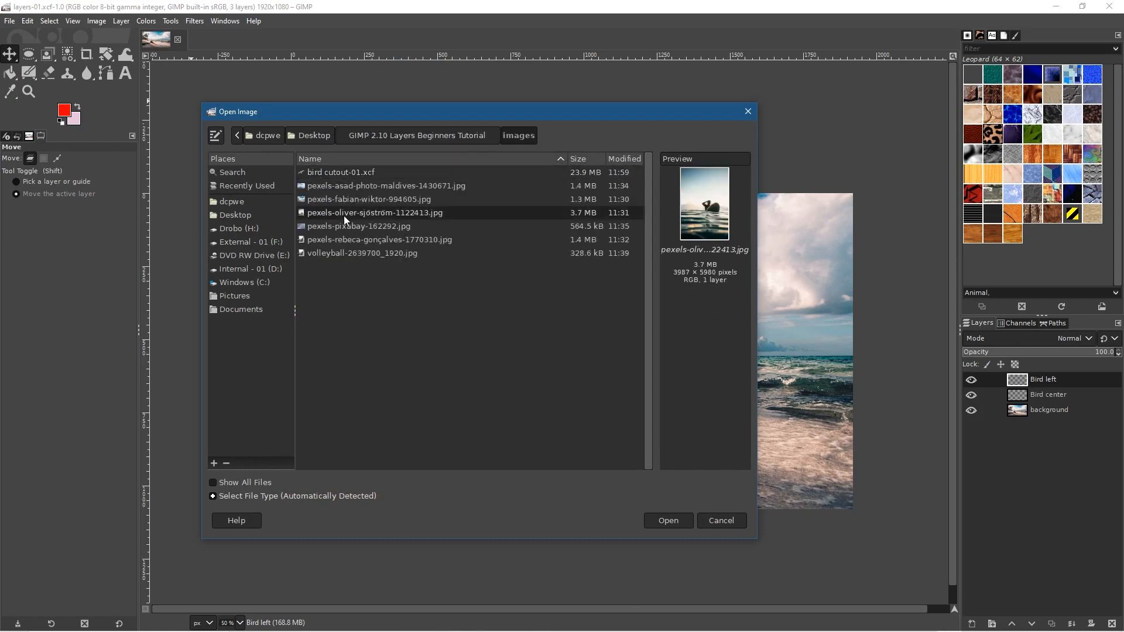
click(668, 524)
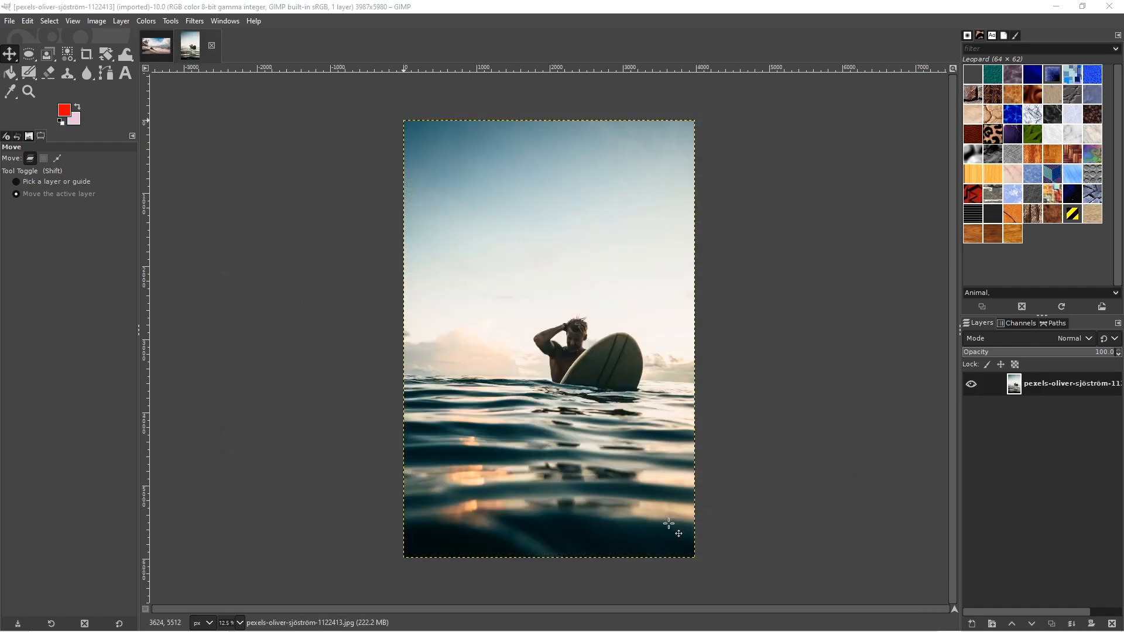
Start a Free Select outline at the waterline and trace up the side of the surfer's torso to the armpit
scroll(657, 329, up, 3)
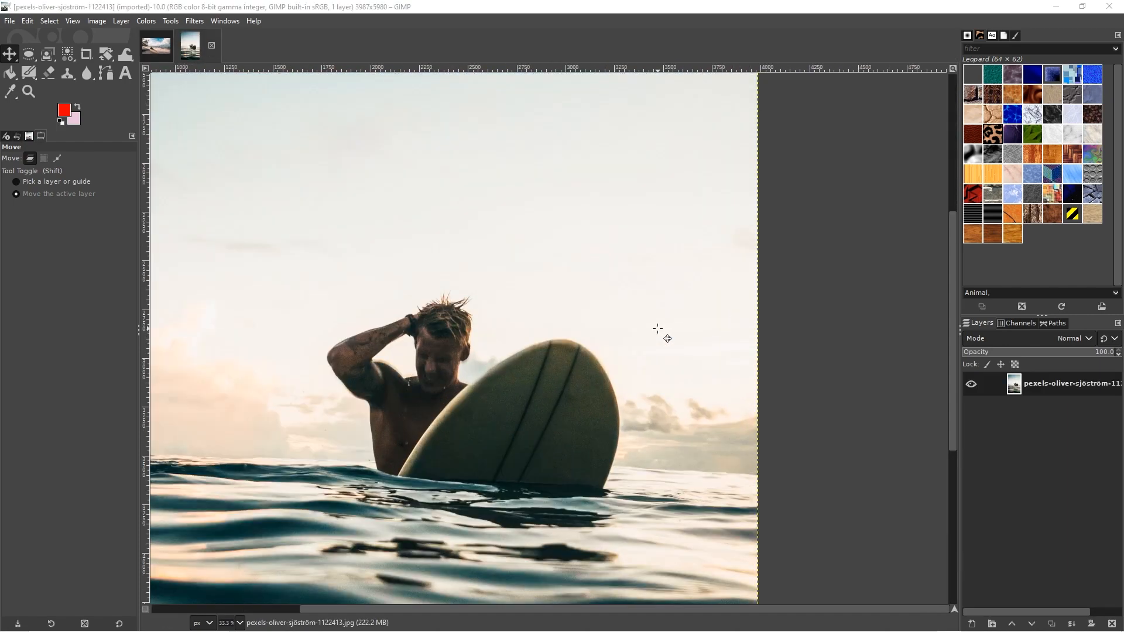
drag(527, 419, 614, 373)
scroll(634, 349, up, 1)
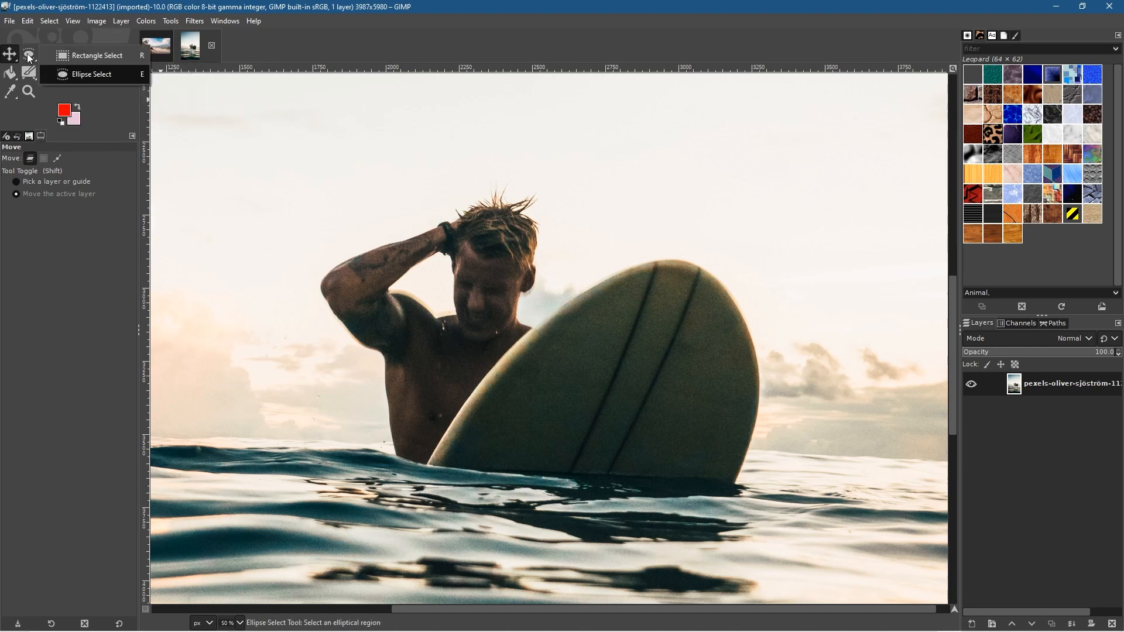
click(52, 55)
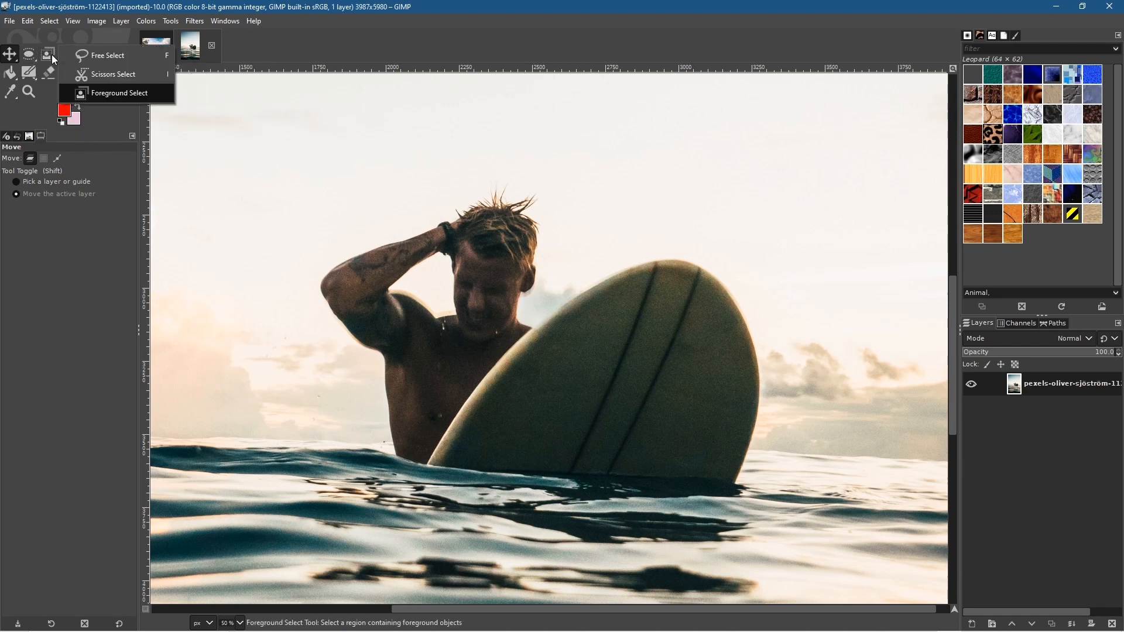
click(97, 59)
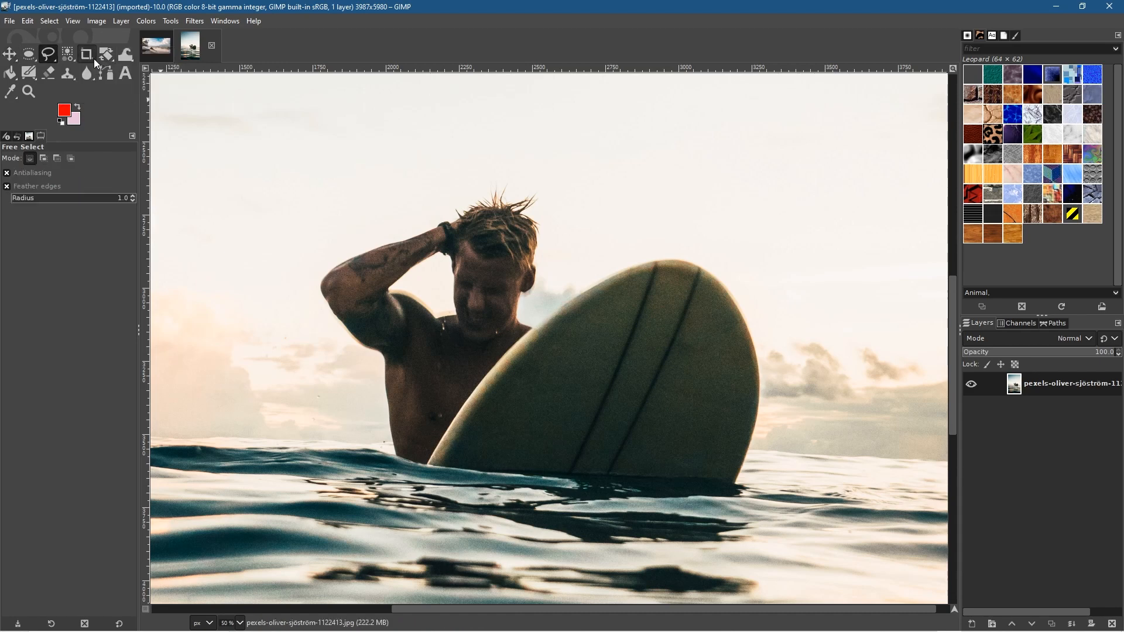
click(394, 453)
click(389, 431)
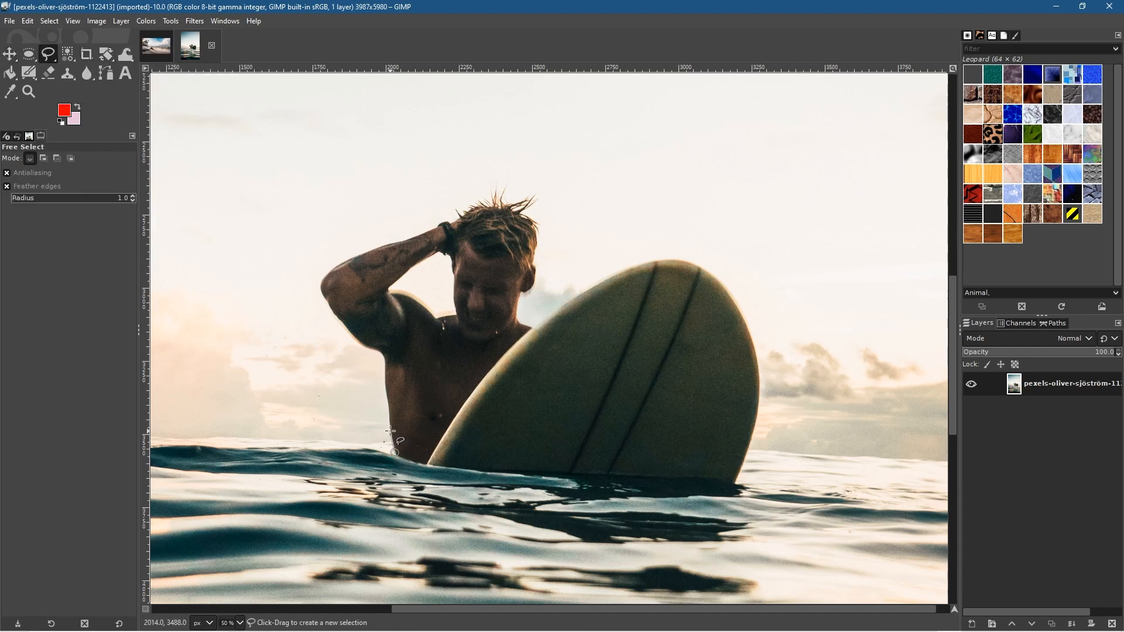
click(388, 408)
click(385, 386)
click(385, 364)
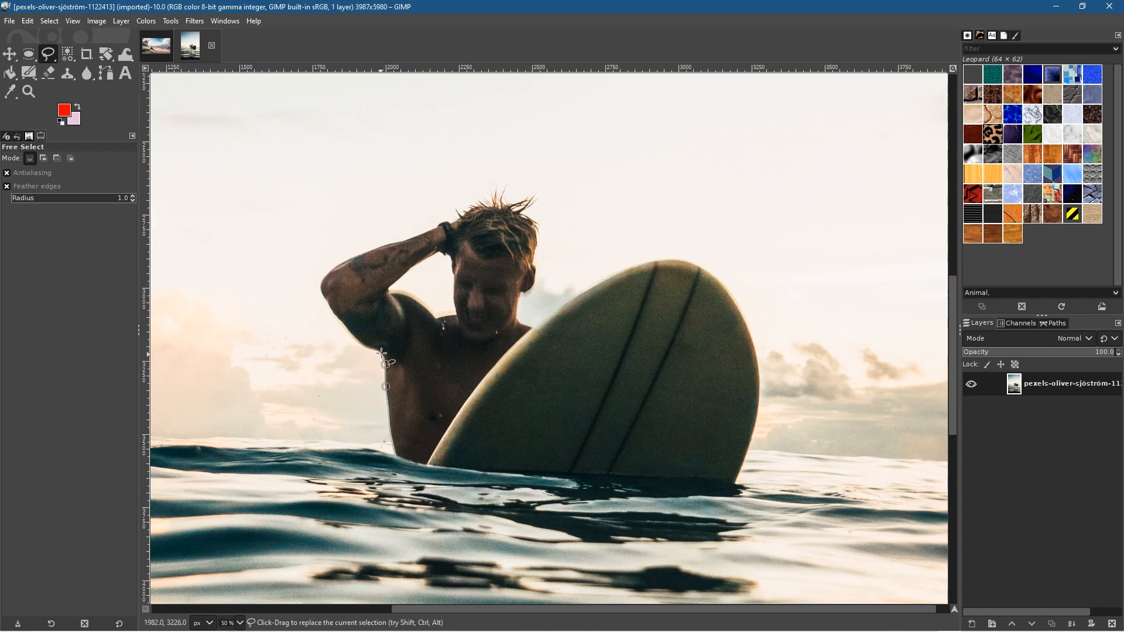
Continue the outline around the underside and elbow of the raised arm and along the forearm toward the wrist
click(382, 353)
click(370, 348)
click(356, 338)
click(345, 328)
click(334, 317)
click(329, 306)
click(321, 289)
click(339, 265)
click(359, 255)
click(378, 247)
click(429, 230)
Trace the outline closely around the wristband to where the hand meets the hair
scroll(436, 227, up, 5)
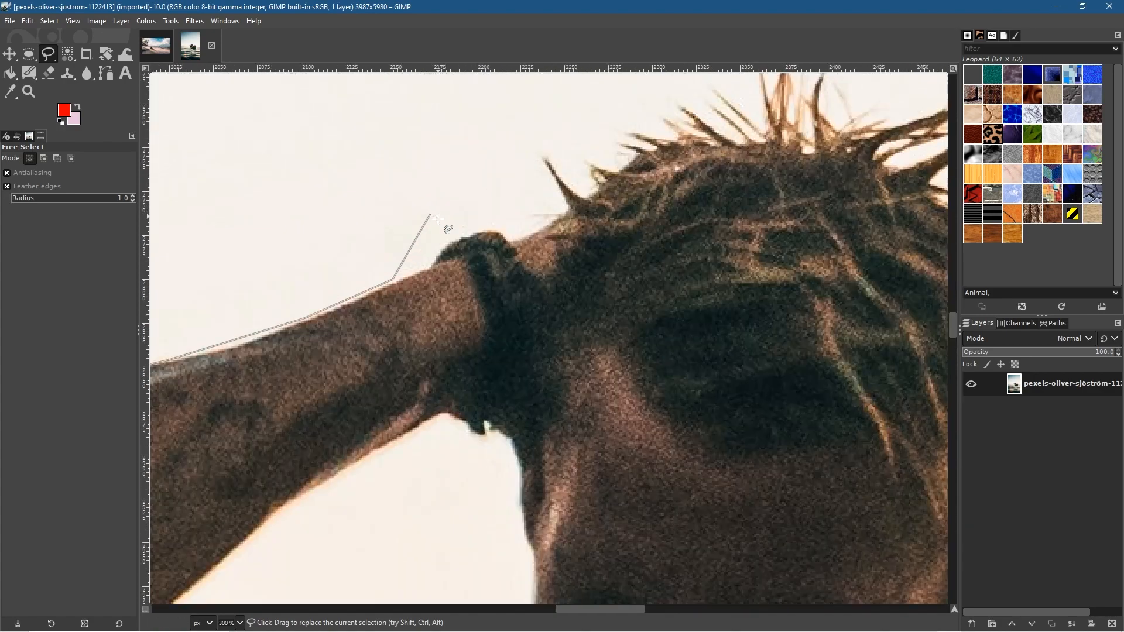
click(431, 265)
click(435, 256)
click(468, 234)
click(486, 233)
click(501, 232)
click(508, 241)
click(526, 238)
Extend the outline over the hand and across the top of the hair, cutting off the loose spiky strands
click(563, 211)
click(585, 196)
click(601, 184)
click(642, 154)
click(658, 145)
click(681, 143)
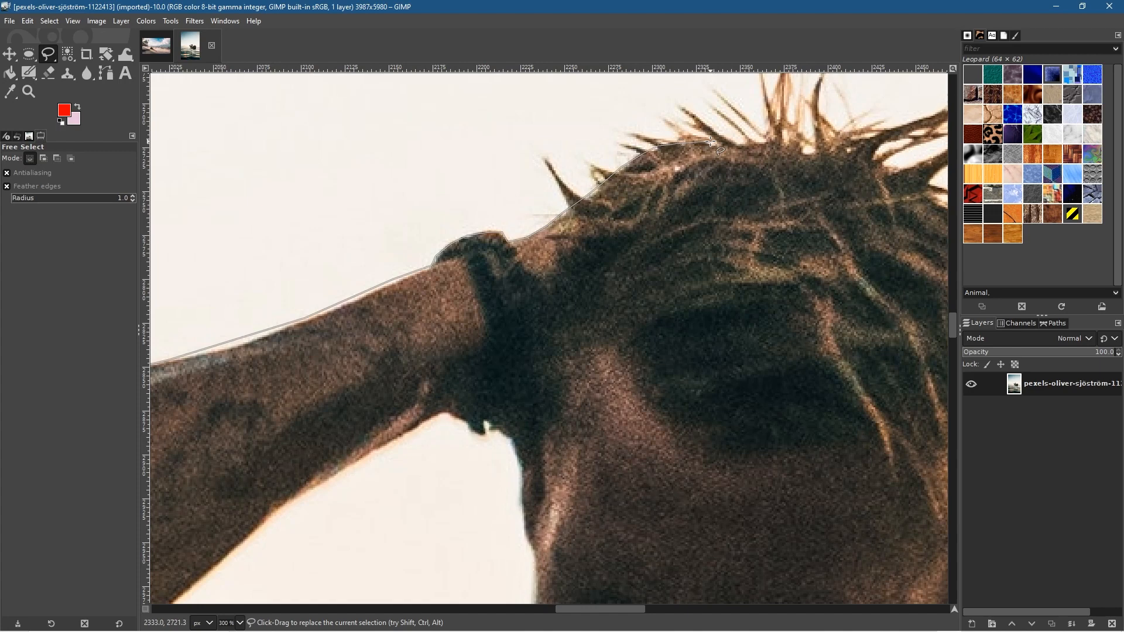
click(769, 140)
click(791, 142)
click(798, 150)
click(820, 147)
click(853, 154)
click(877, 162)
Trace down the back of the surfer's hair to just above the ear, excluding the stray strands
key(space)
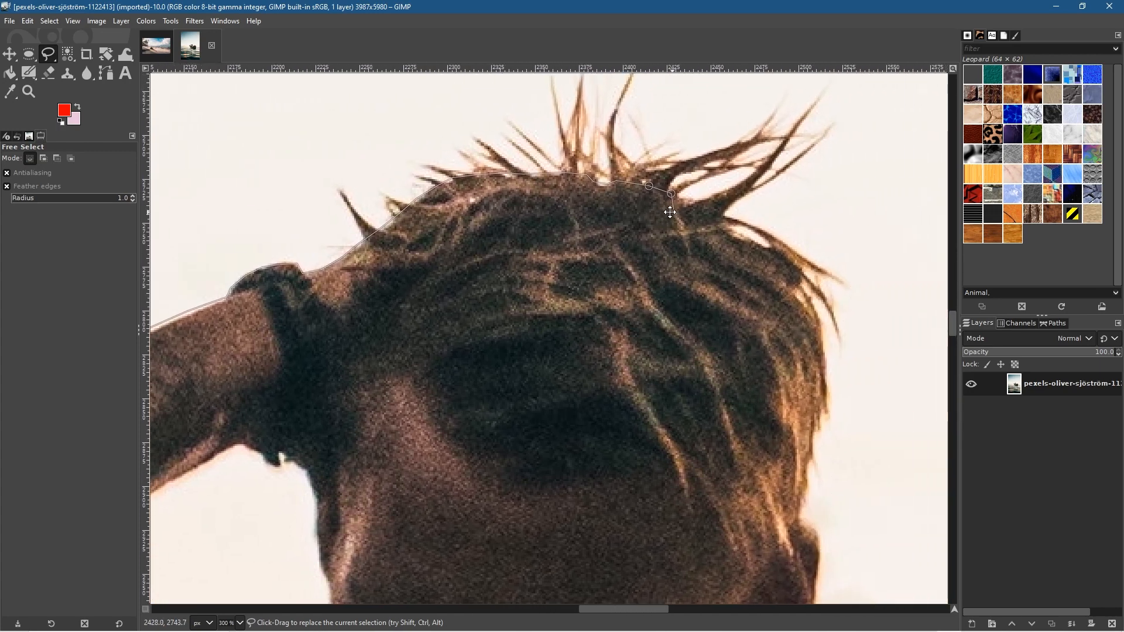
click(620, 202)
click(638, 199)
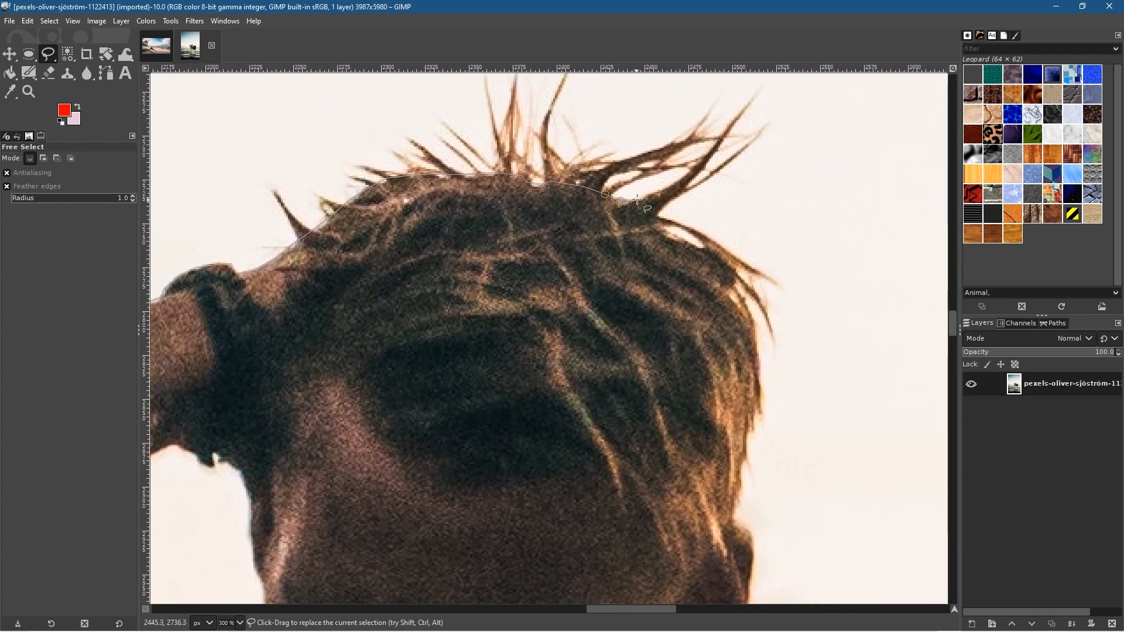
click(658, 215)
click(670, 233)
click(703, 247)
click(718, 260)
click(750, 317)
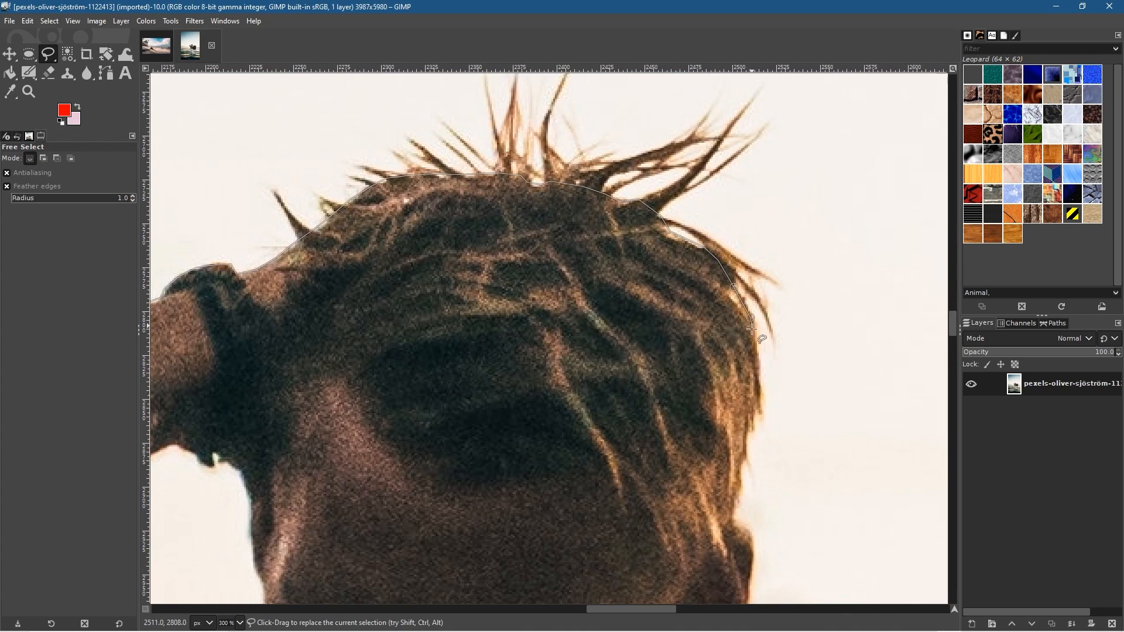
click(763, 391)
click(758, 415)
click(741, 475)
click(737, 497)
click(735, 512)
Continue the outline around the surfer's ear to the jaw beneath the earlobe
scroll(772, 532, down, 5)
scroll(773, 532, right, 2)
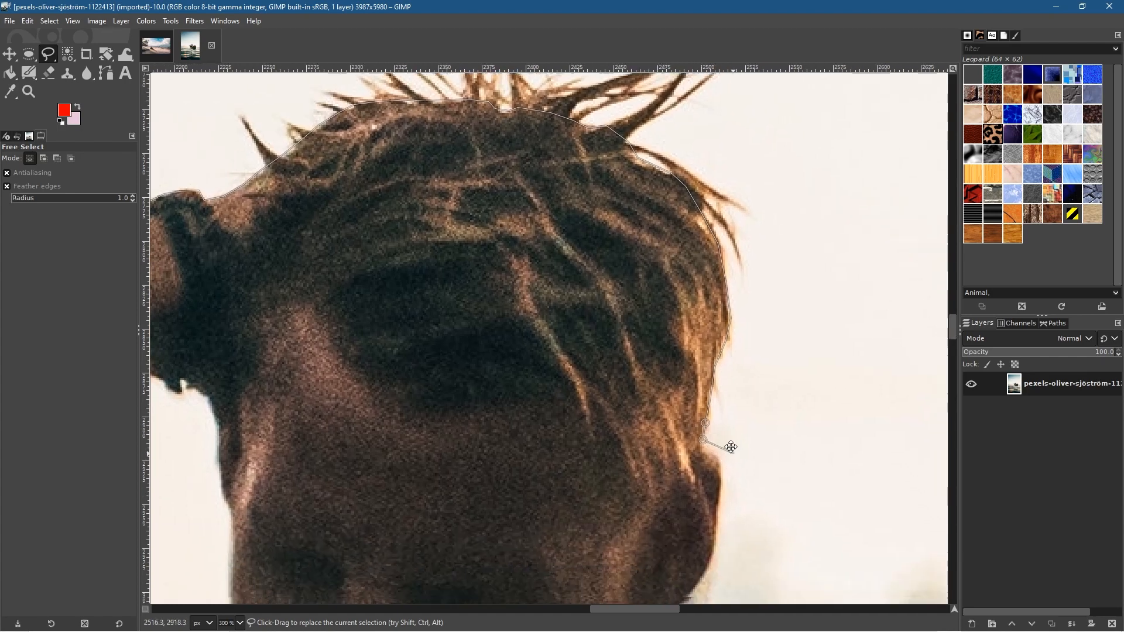
click(661, 349)
click(675, 356)
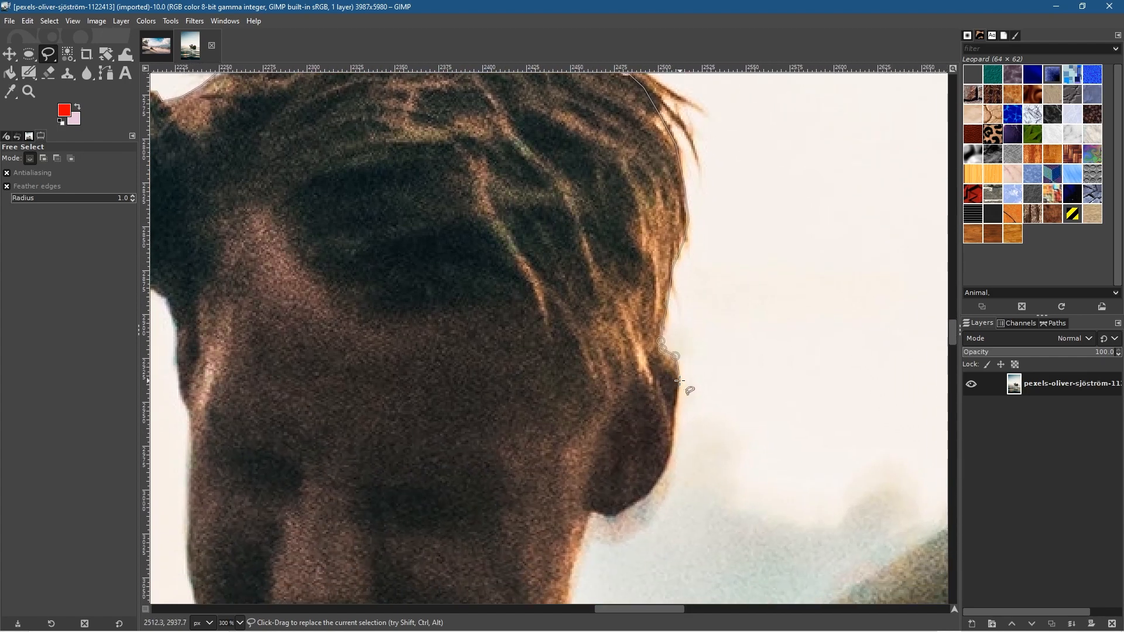
click(681, 372)
click(676, 415)
click(666, 469)
click(649, 494)
click(631, 506)
click(618, 515)
click(606, 518)
click(591, 515)
click(581, 537)
Trace down the jaw and neck and along the shoulder to where it meets the surfboard
drag(574, 536, 630, 260)
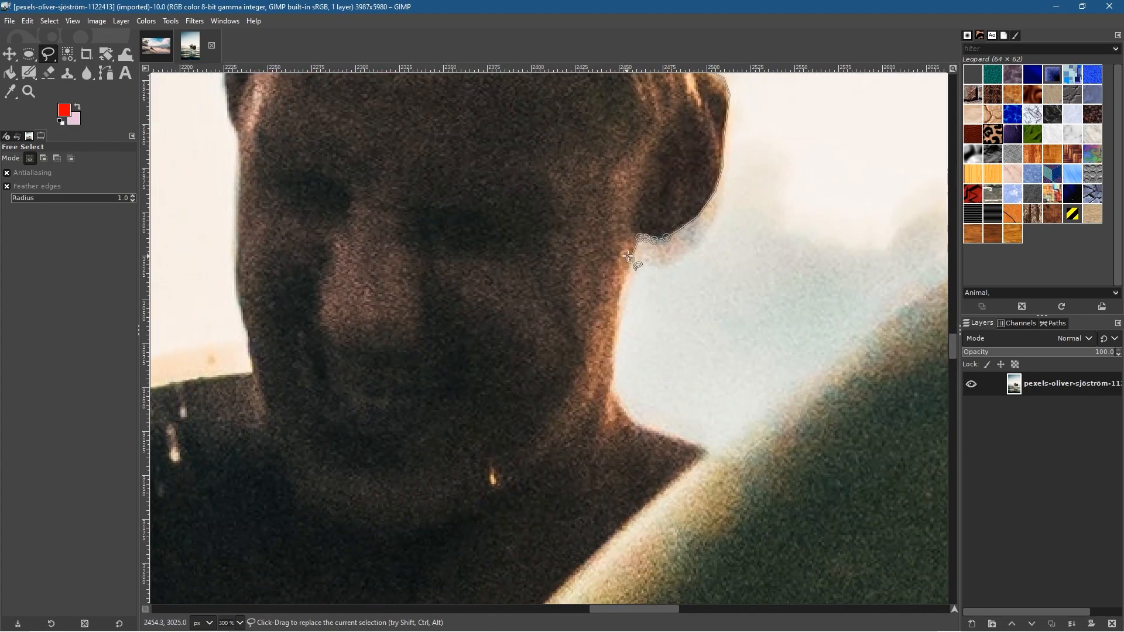
click(624, 285)
click(618, 309)
click(615, 341)
click(614, 362)
click(613, 383)
click(619, 404)
click(645, 423)
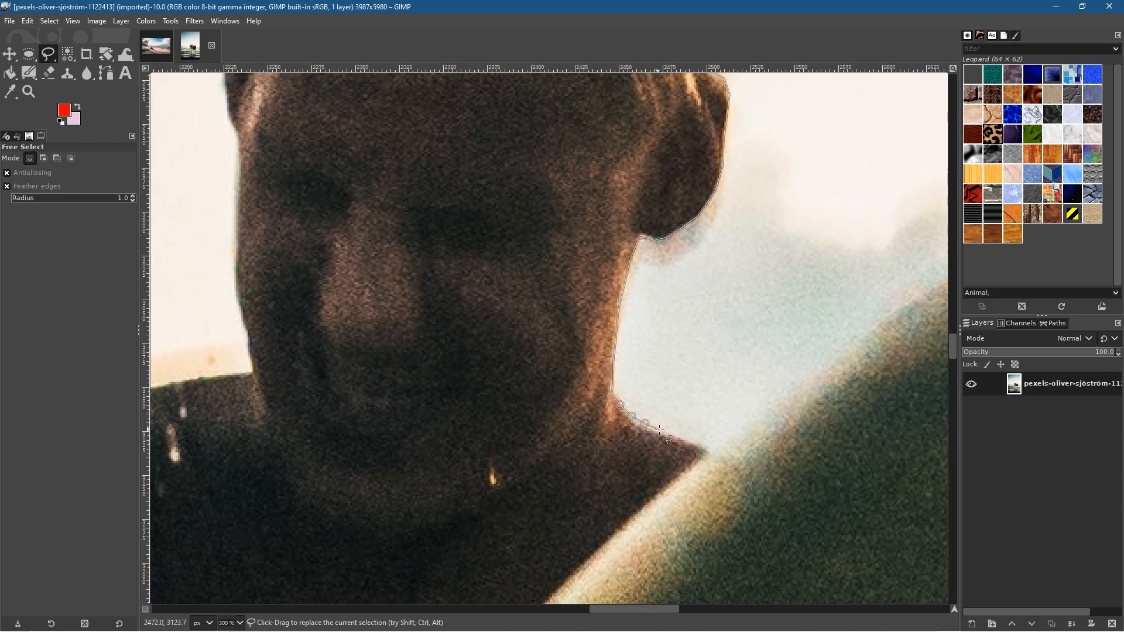
click(711, 447)
Extend the outline from the shoulder along the surfboard's upper edge and over its rounded tip
drag(738, 412, 378, 476)
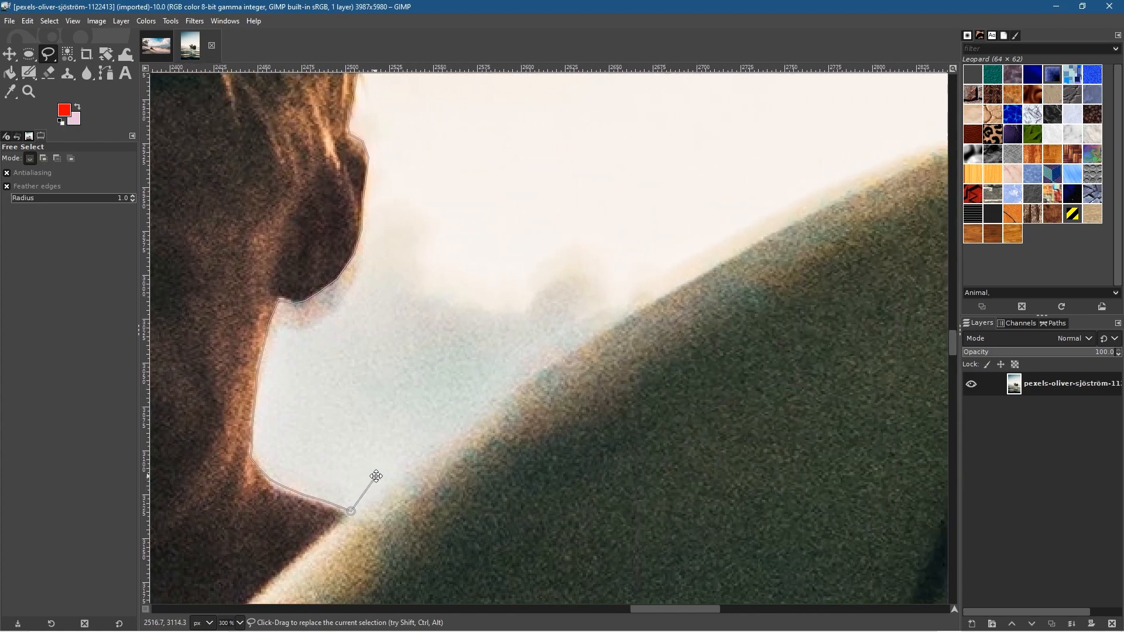
scroll(454, 413, down, 2)
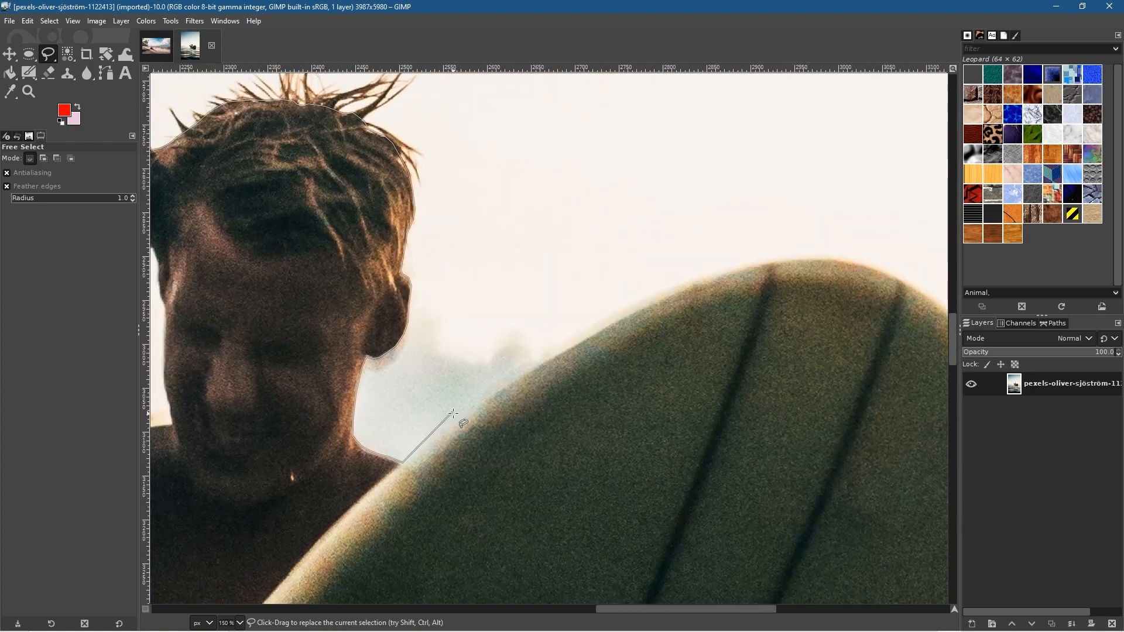
click(500, 391)
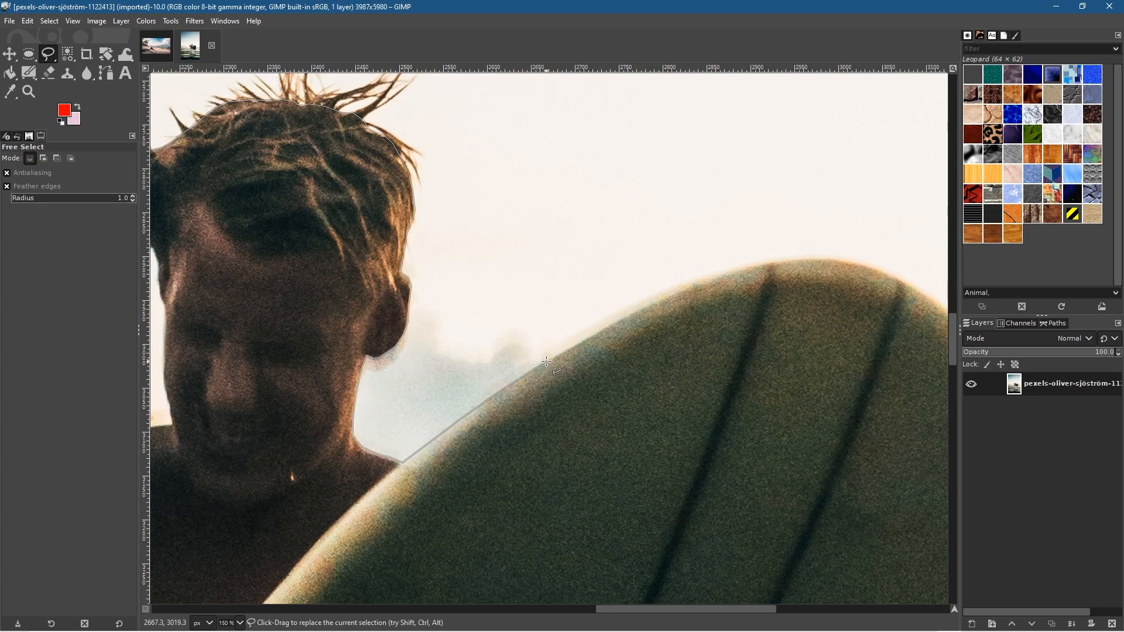
click(627, 317)
click(668, 297)
click(692, 285)
click(769, 261)
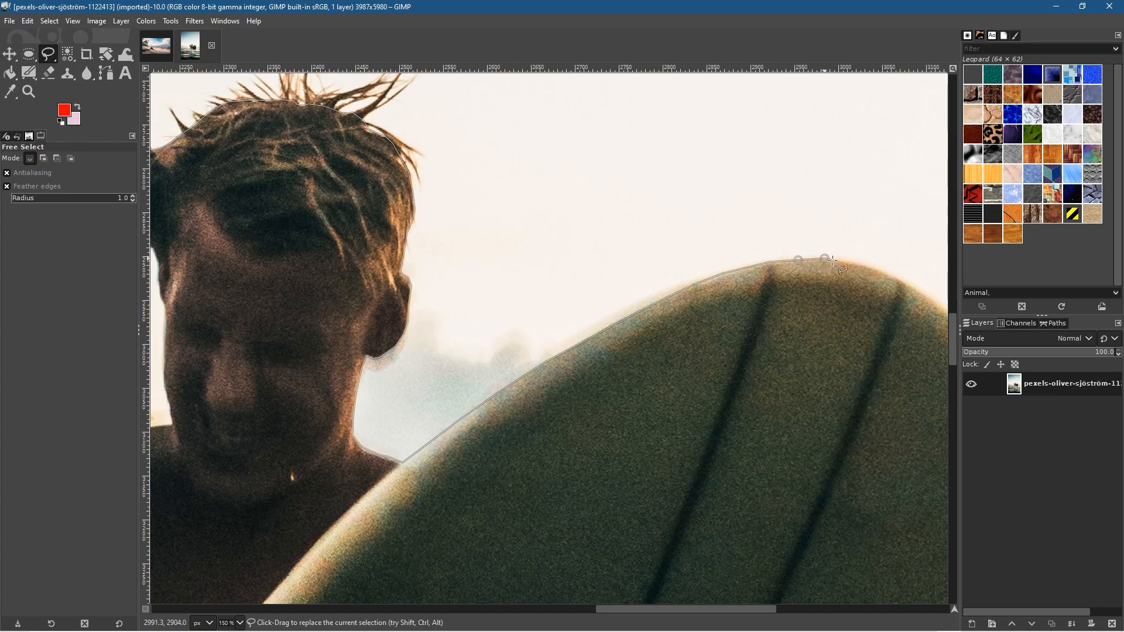
click(888, 274)
Trace the surfboard's outer curved edge from the tip down to its widest point
drag(884, 304, 587, 272)
click(624, 263)
click(648, 280)
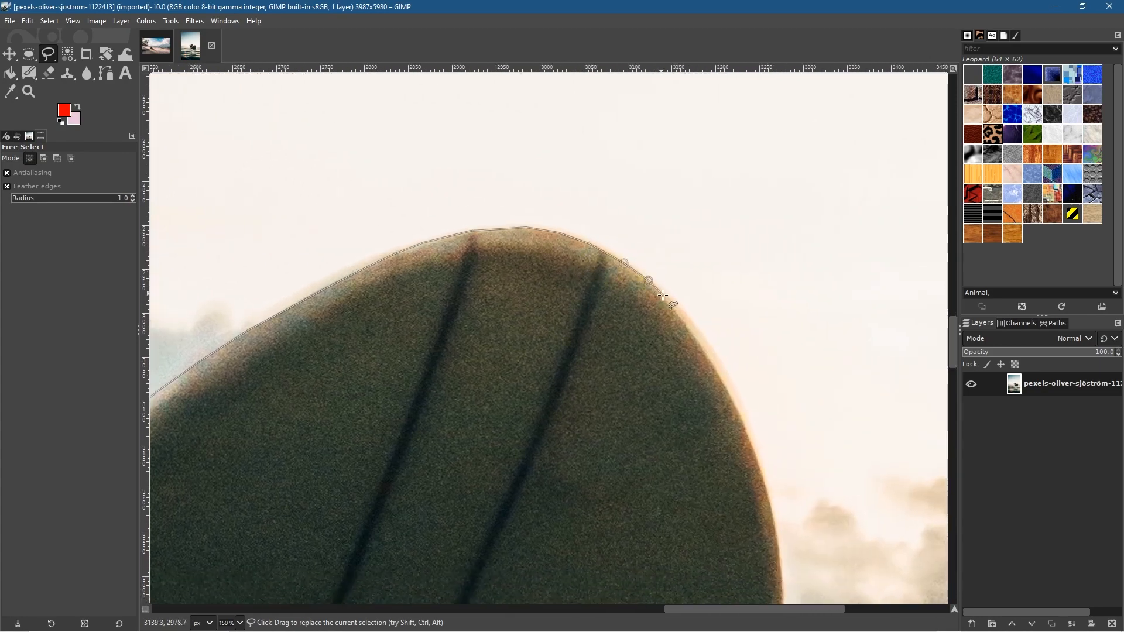
click(686, 322)
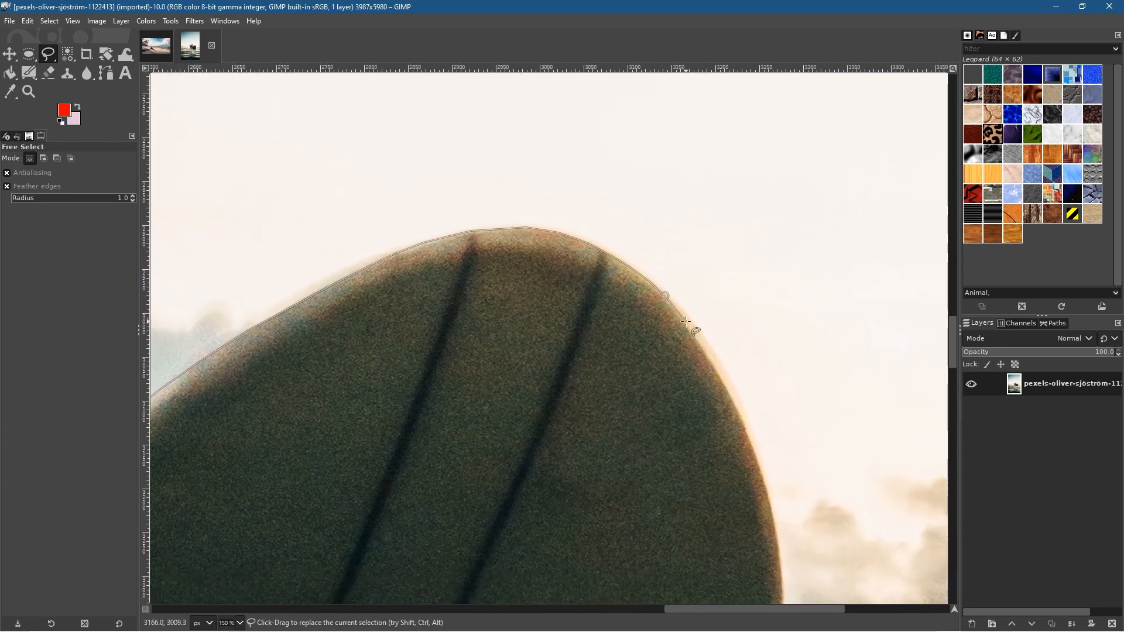
click(704, 354)
click(723, 382)
click(740, 419)
drag(743, 440, 568, 317)
click(580, 325)
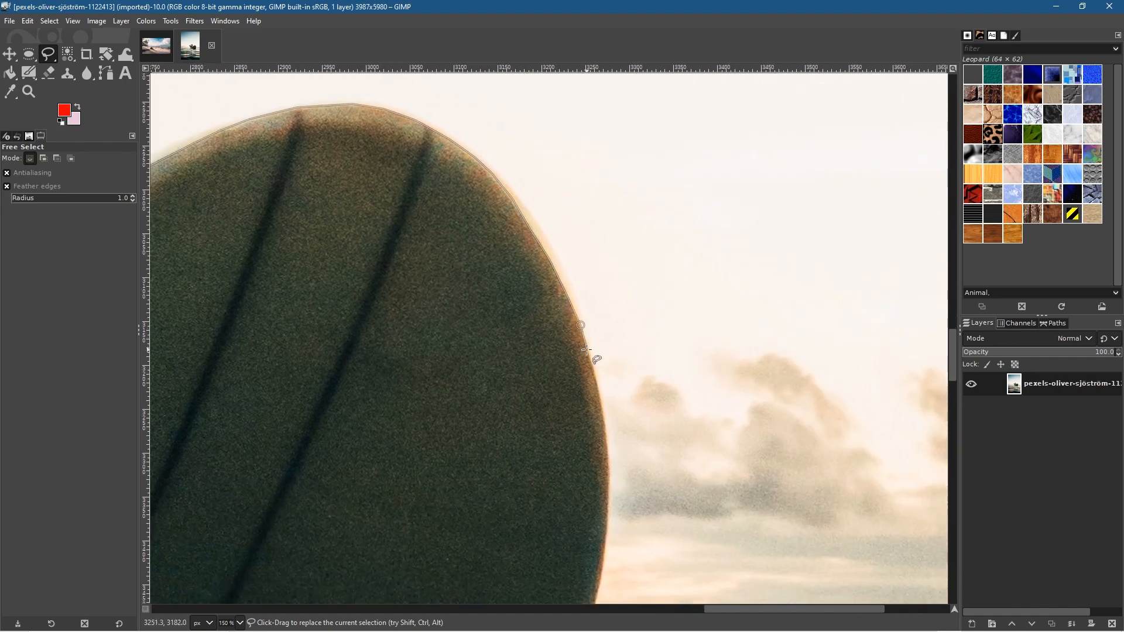
click(590, 356)
click(605, 427)
click(609, 458)
Continue the outline down the surfboard's lower outer edge to the corner at the waterline
drag(606, 481, 668, 246)
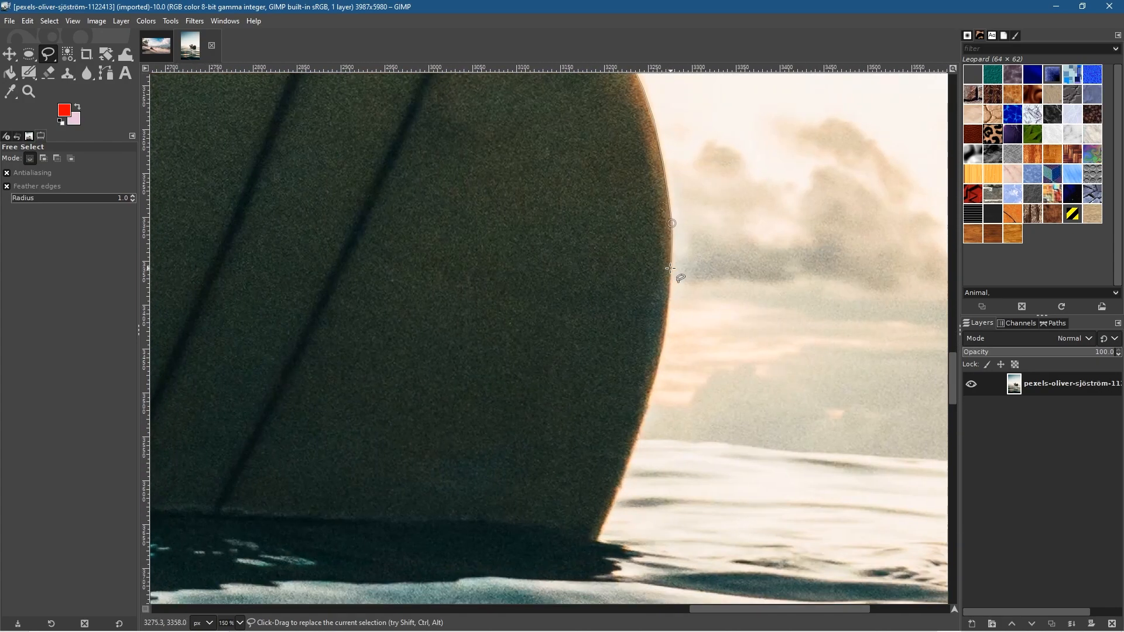
click(671, 268)
click(660, 354)
click(649, 393)
click(603, 521)
click(598, 540)
Trace back along the bottom of the surfboard where it meets the water, passing both dark stripes
drag(502, 515, 795, 471)
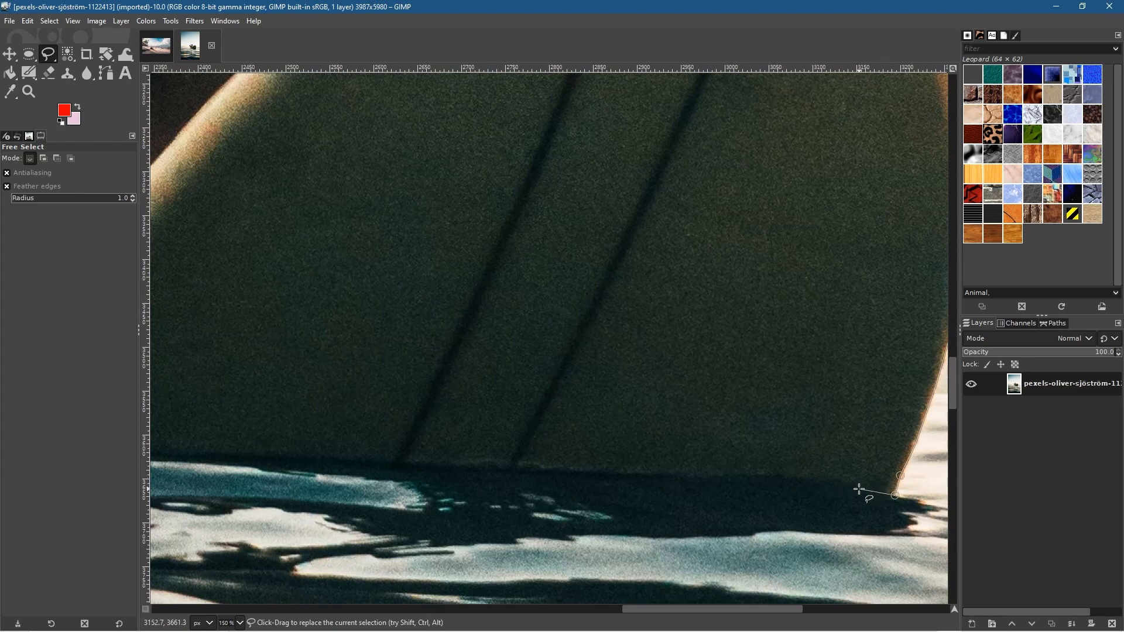
click(858, 484)
click(793, 475)
click(594, 474)
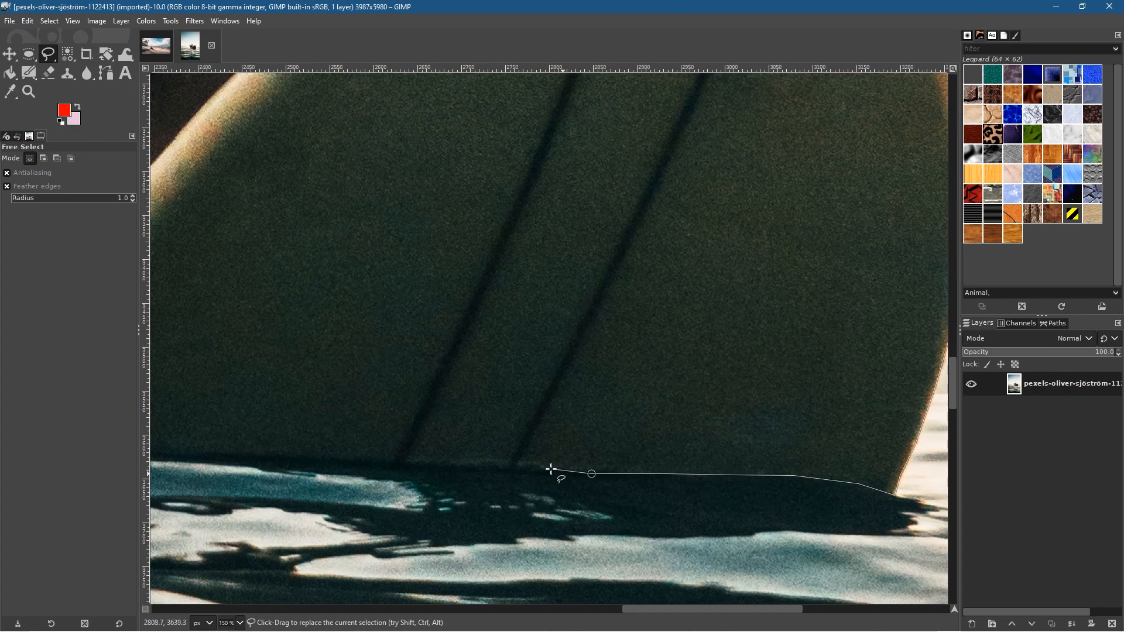
drag(414, 464, 546, 450)
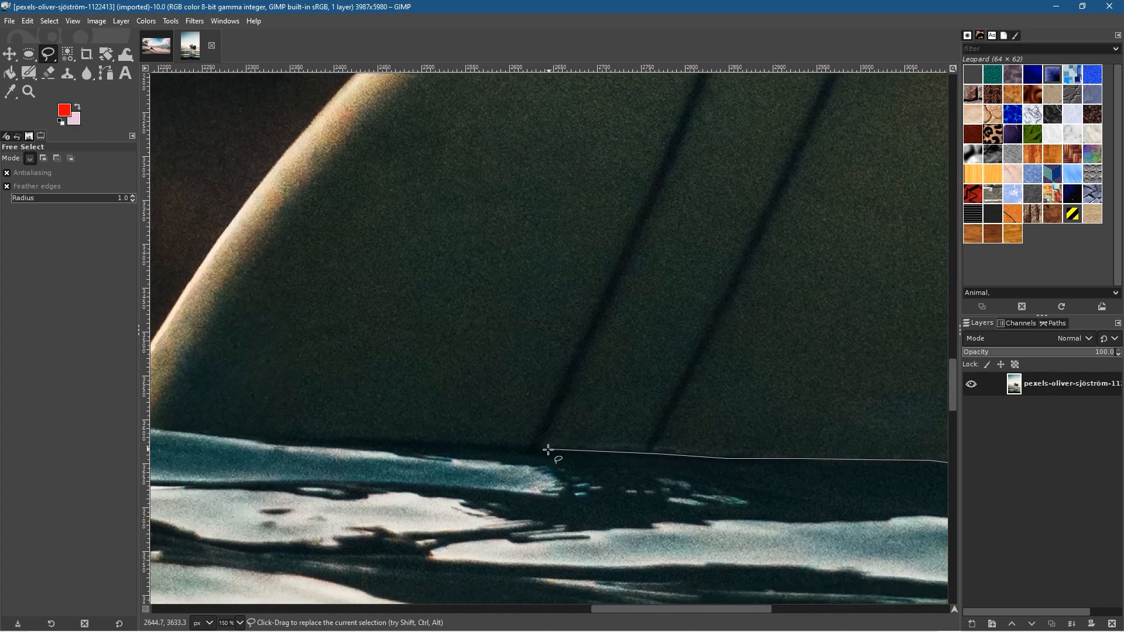
click(471, 450)
click(400, 447)
click(334, 445)
Finish the outline along the waterline below the surfer's torso and close it at its starting point
drag(308, 582, 610, 562)
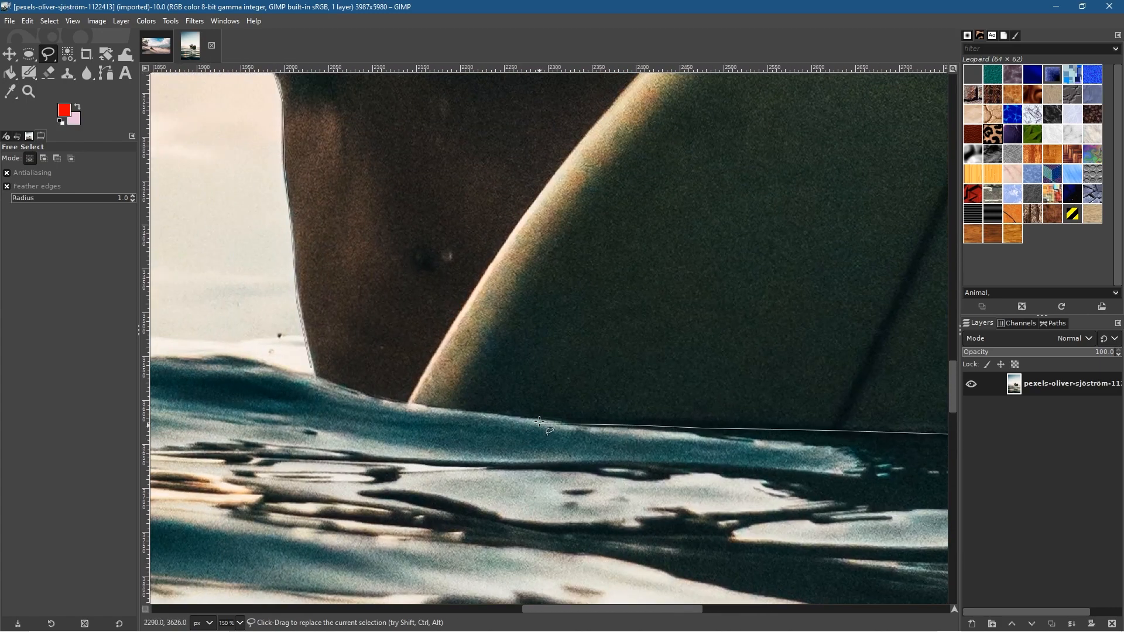
click(581, 425)
click(469, 411)
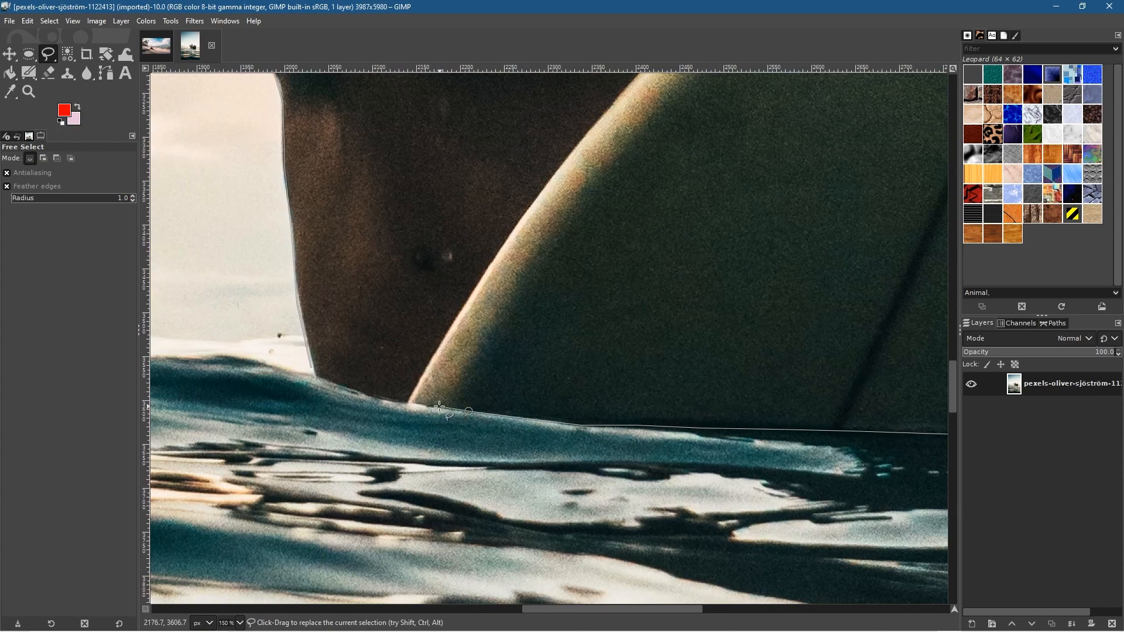
click(393, 401)
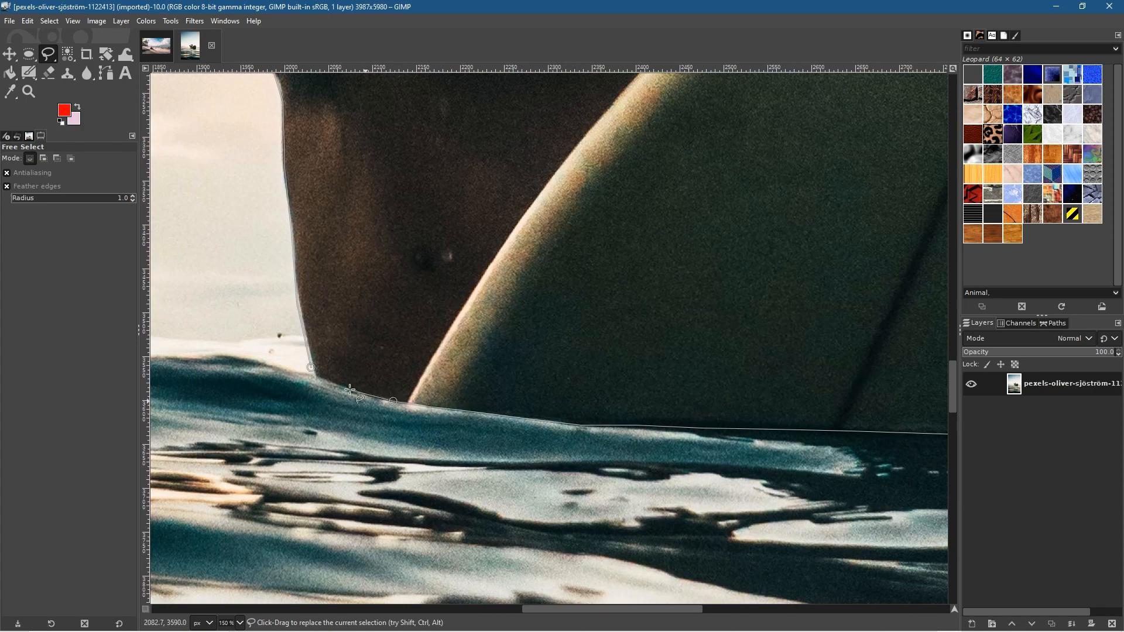
click(312, 367)
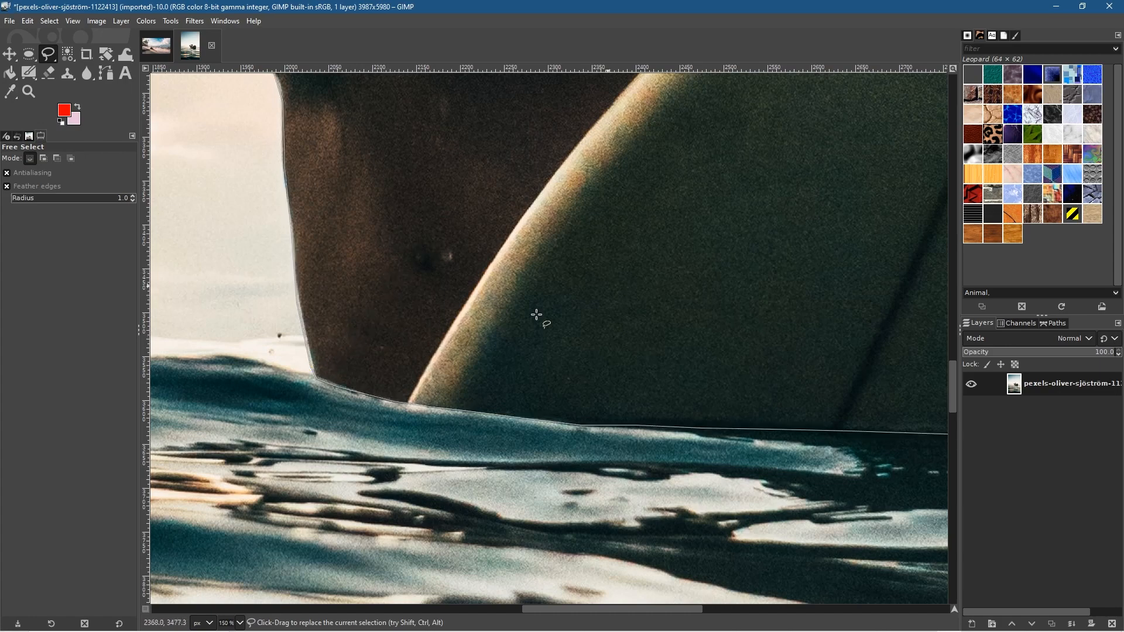
scroll(584, 356, down, 4)
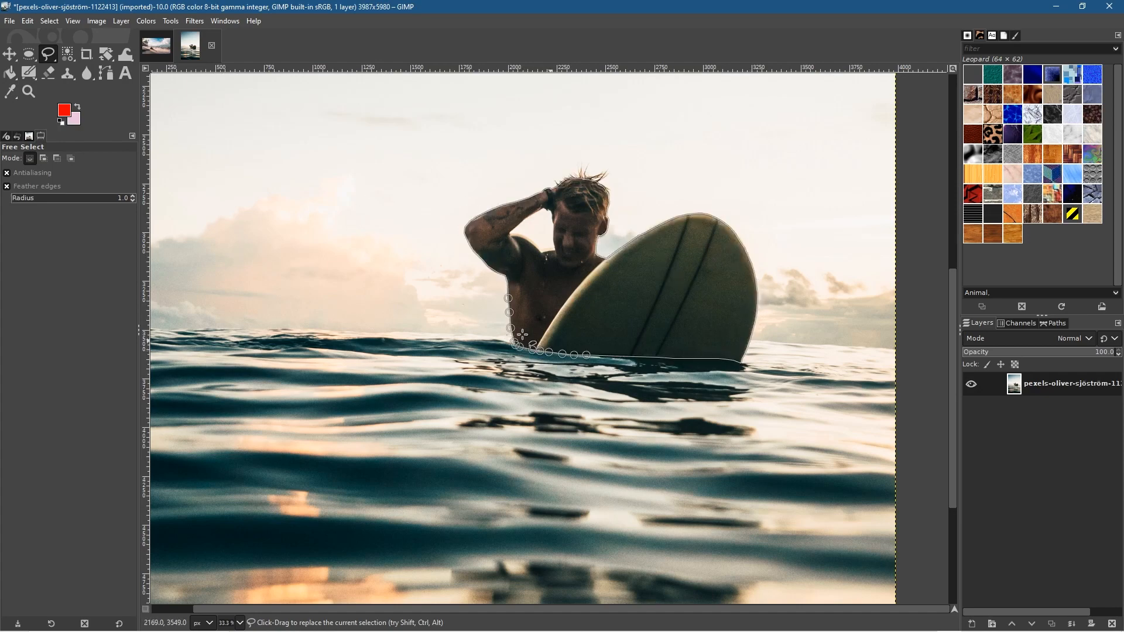
Complete the outline as a selection around the surfer and surfboard, and add a new transparent layer above the photo
scroll(592, 347, down, 1)
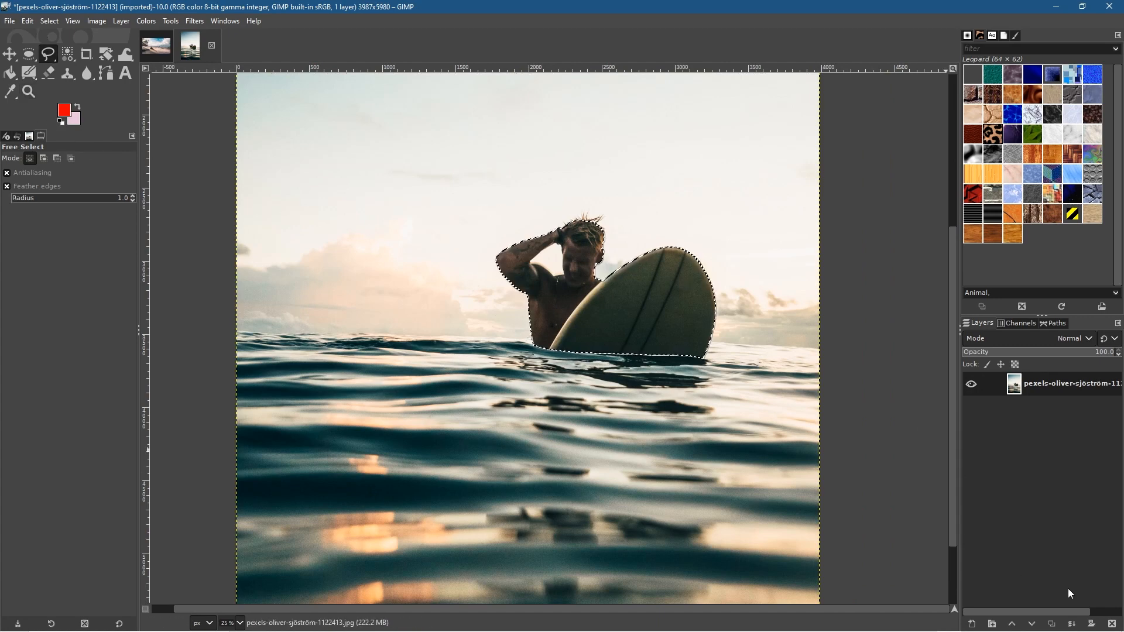
click(974, 626)
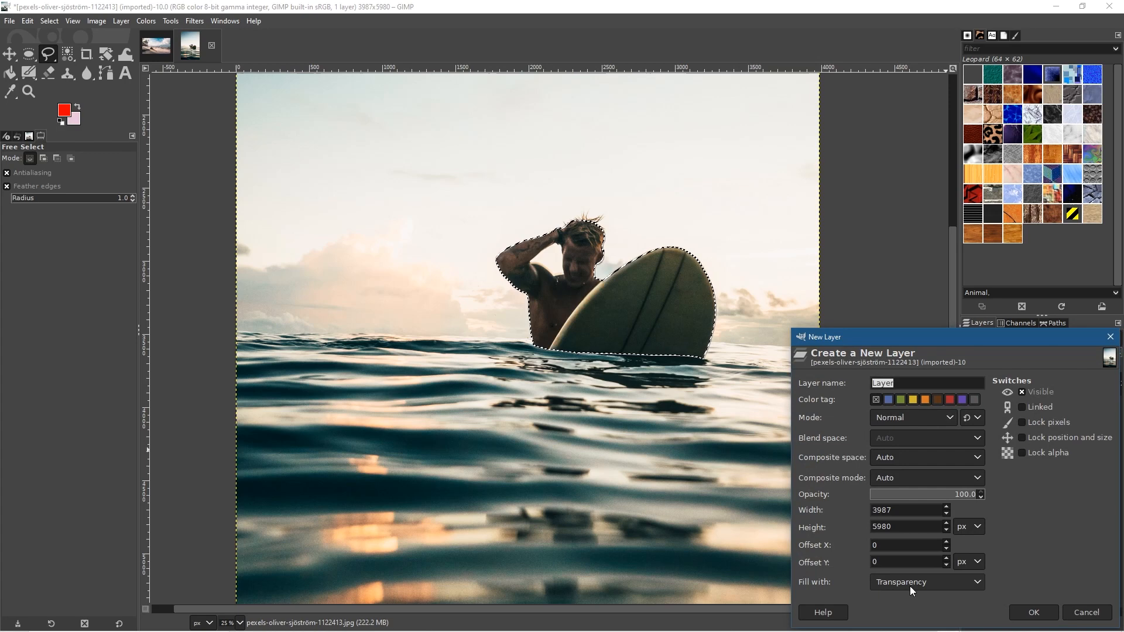
click(1009, 612)
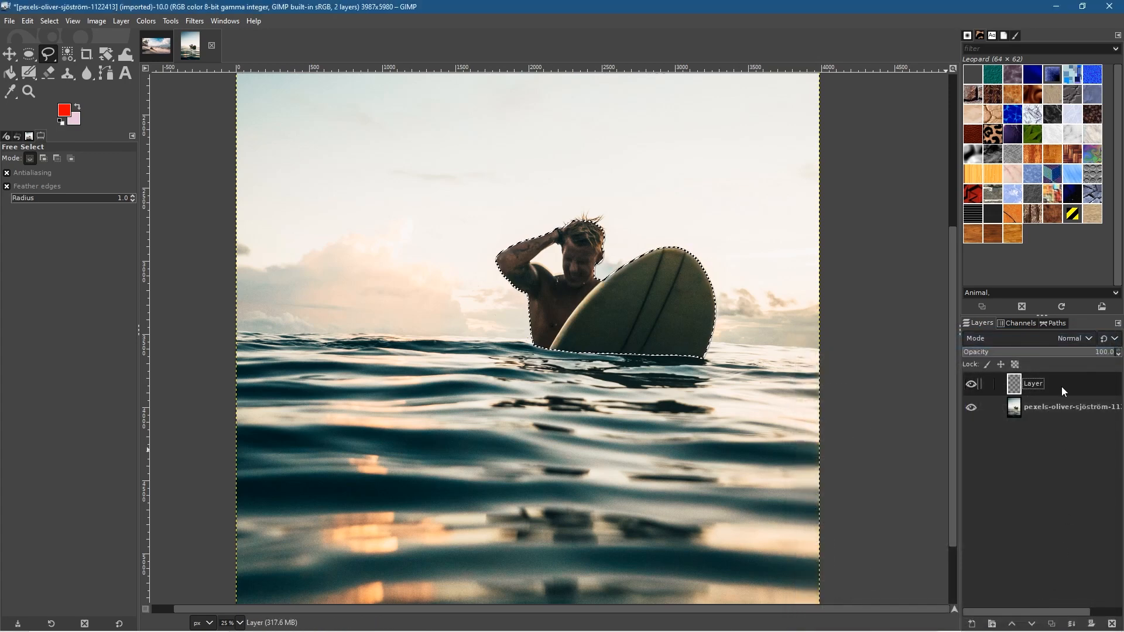
Try to copy the selected area while the new empty layer is active, then paste and anchor it there
click(28, 22)
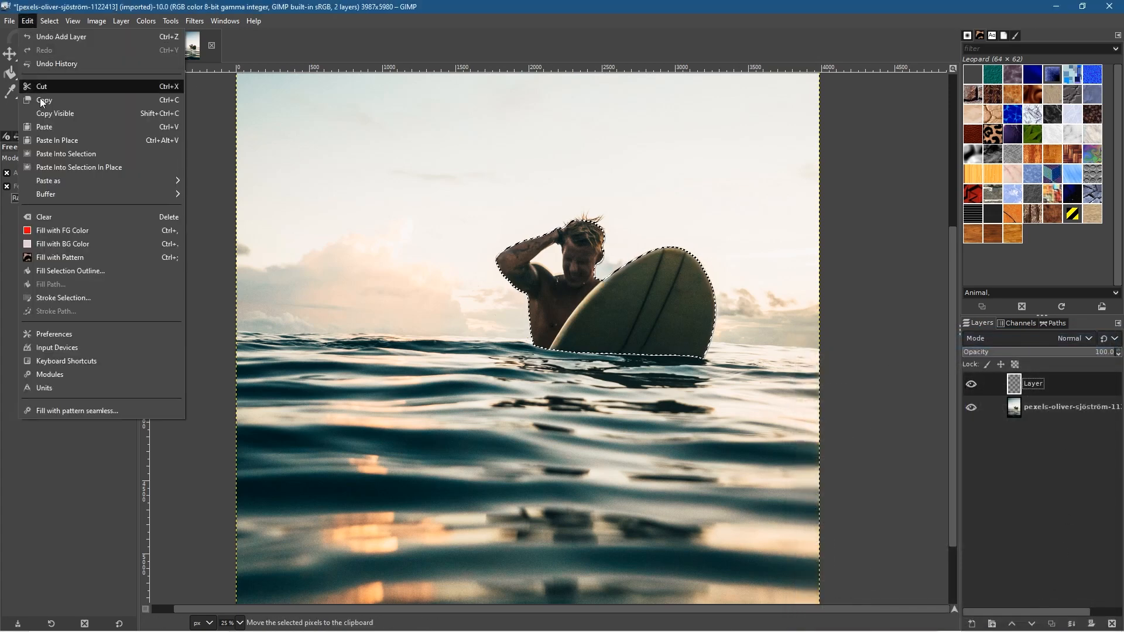
click(43, 100)
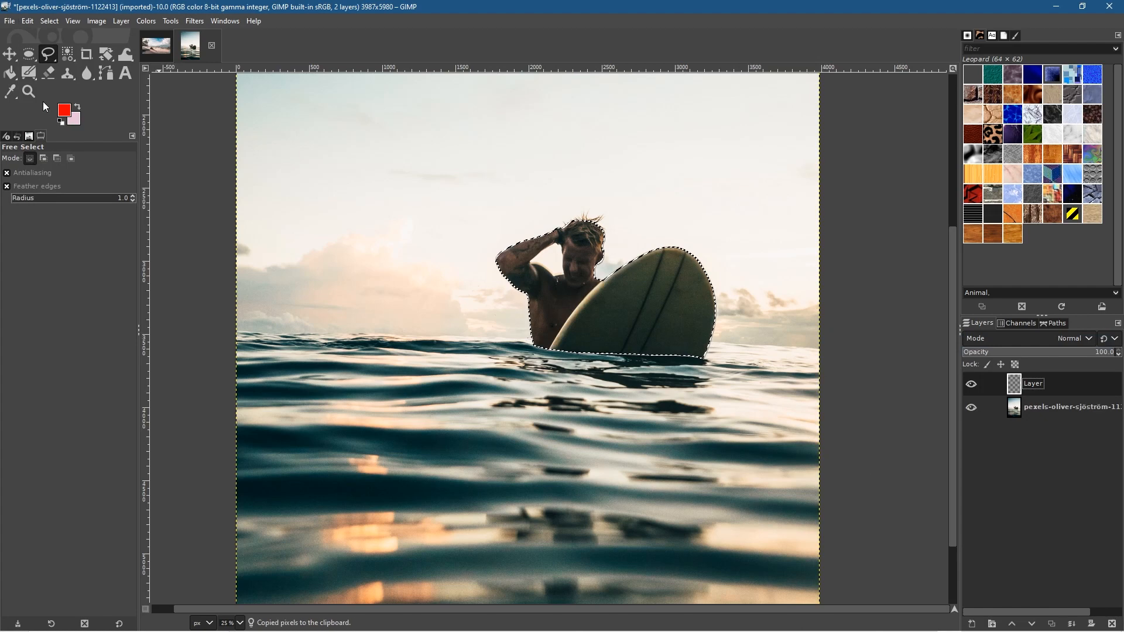
click(27, 21)
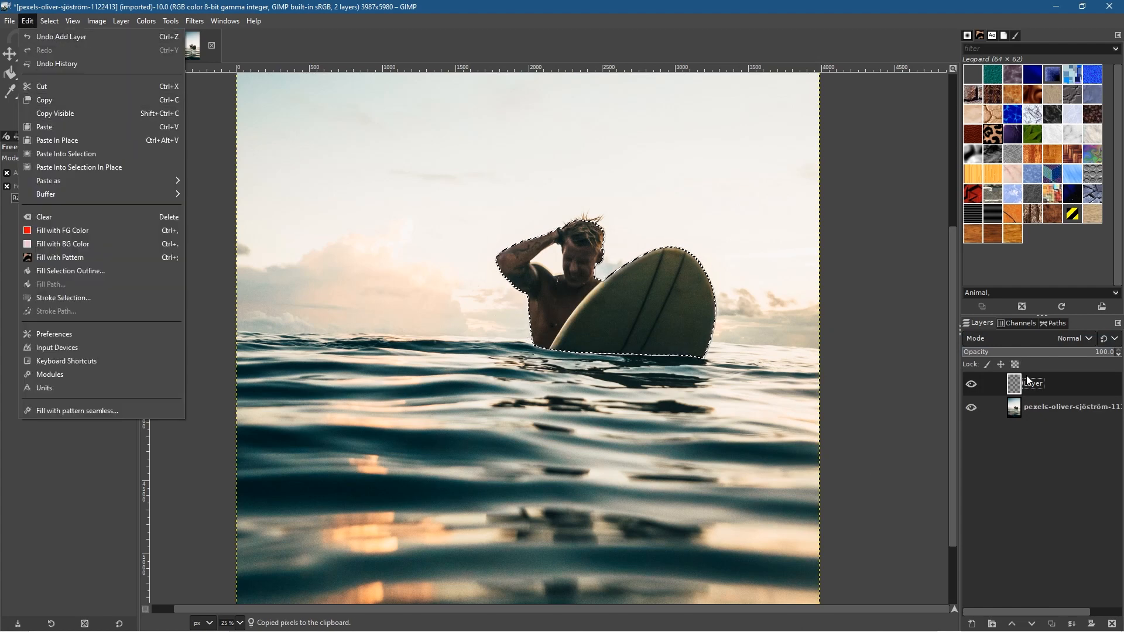
click(1033, 386)
click(27, 21)
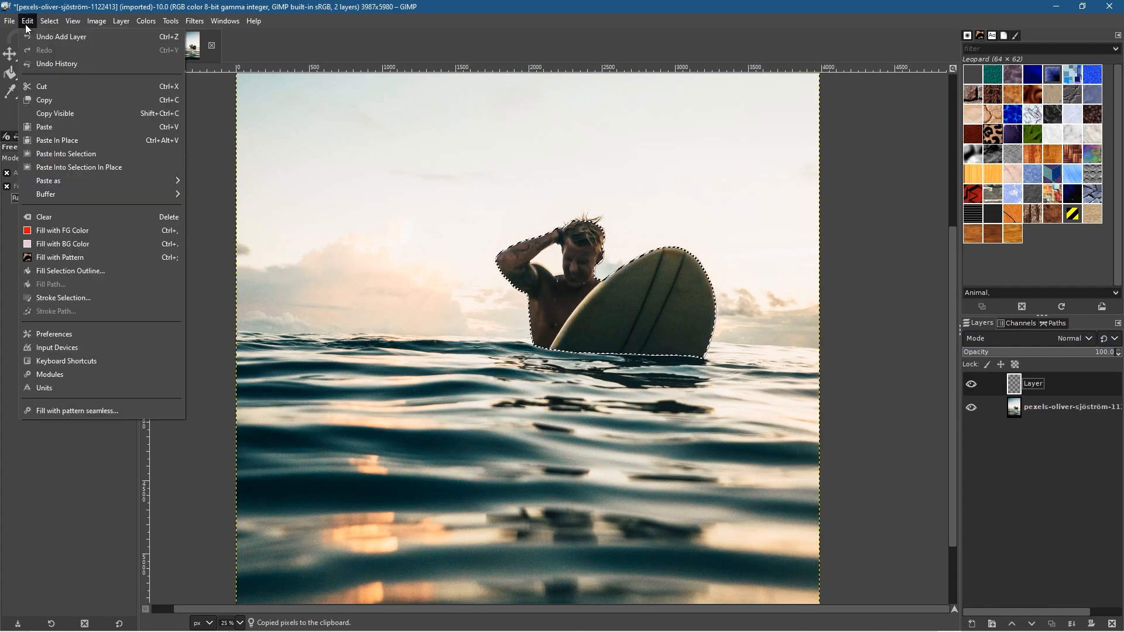
click(56, 134)
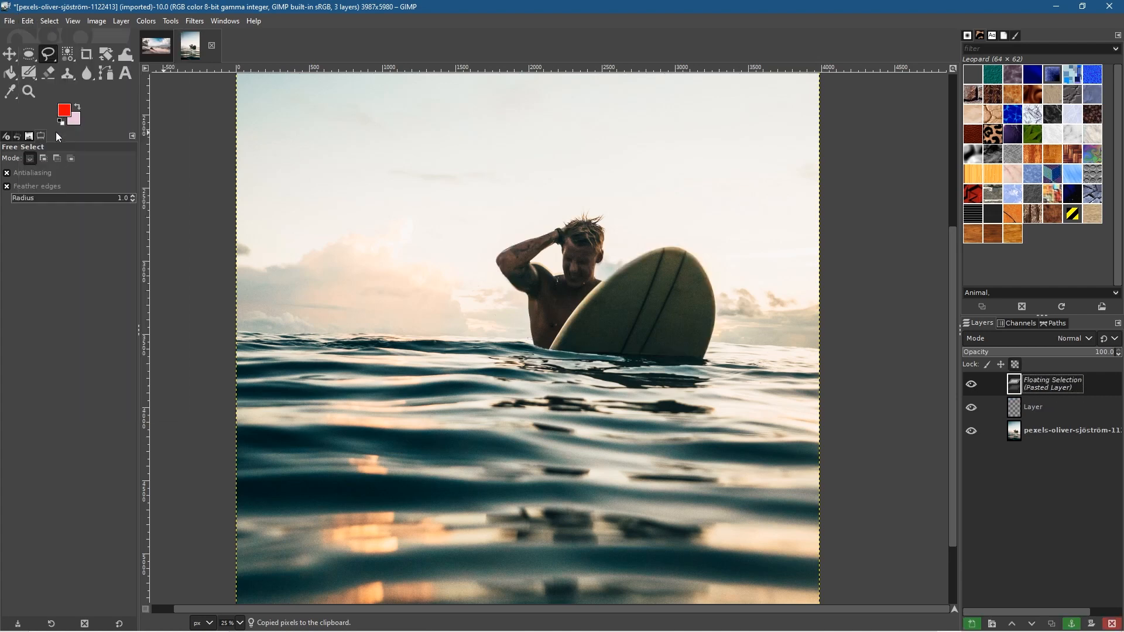
click(1073, 624)
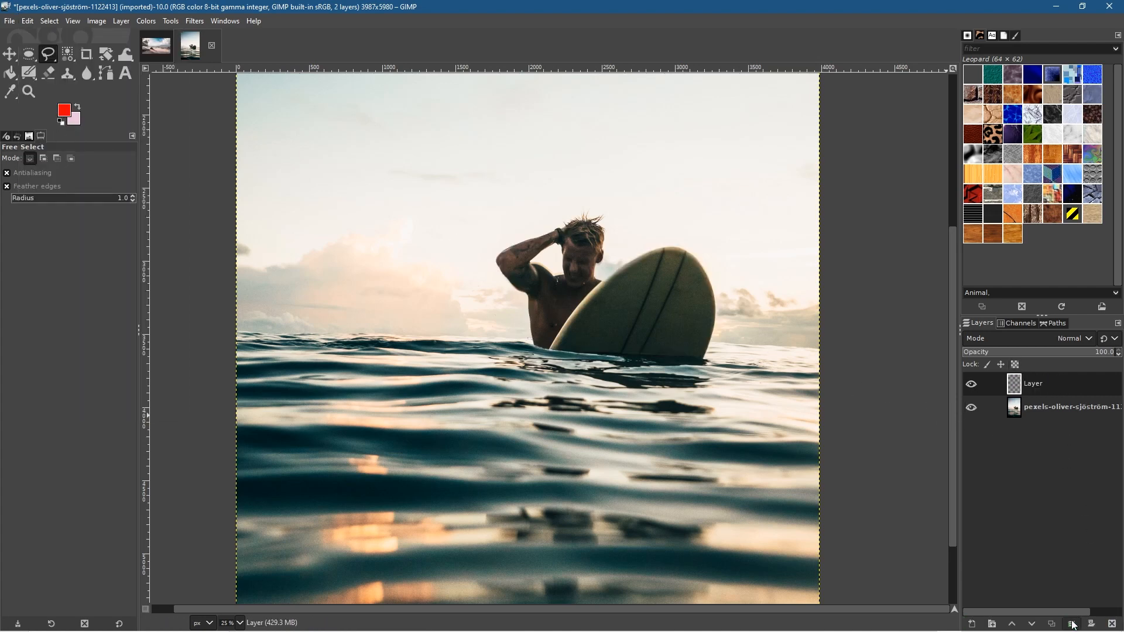
Check the new layer with the photo layer hidden, and undo the anchored paste back to the active selection
click(975, 405)
click(975, 406)
click(975, 406)
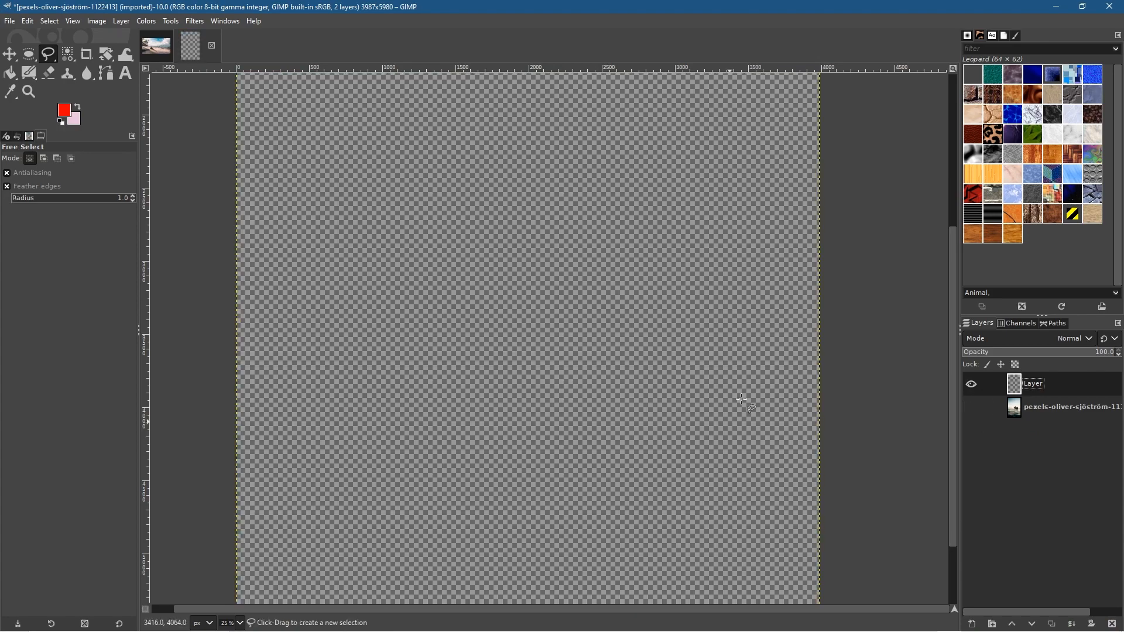
click(972, 408)
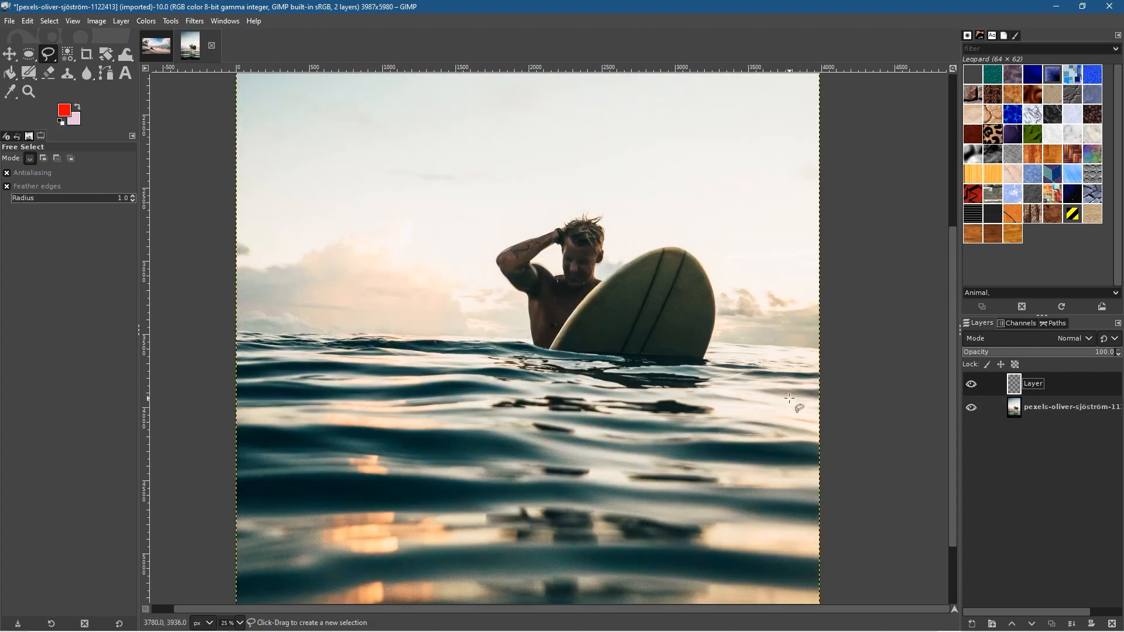
key(ctrl+v)
key(ctrl+h)
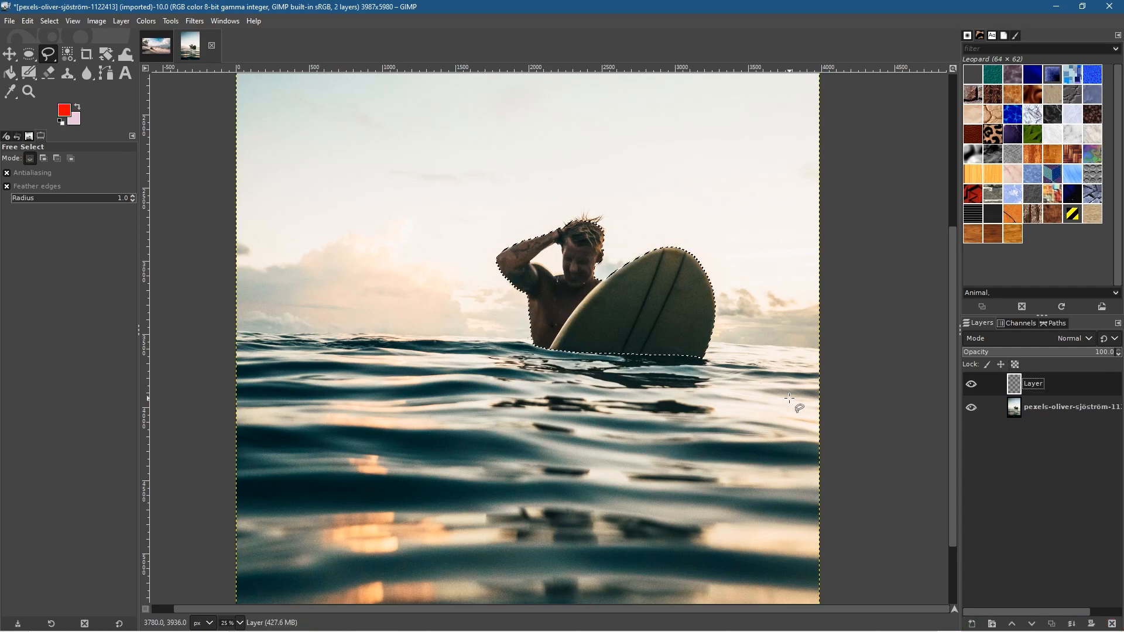
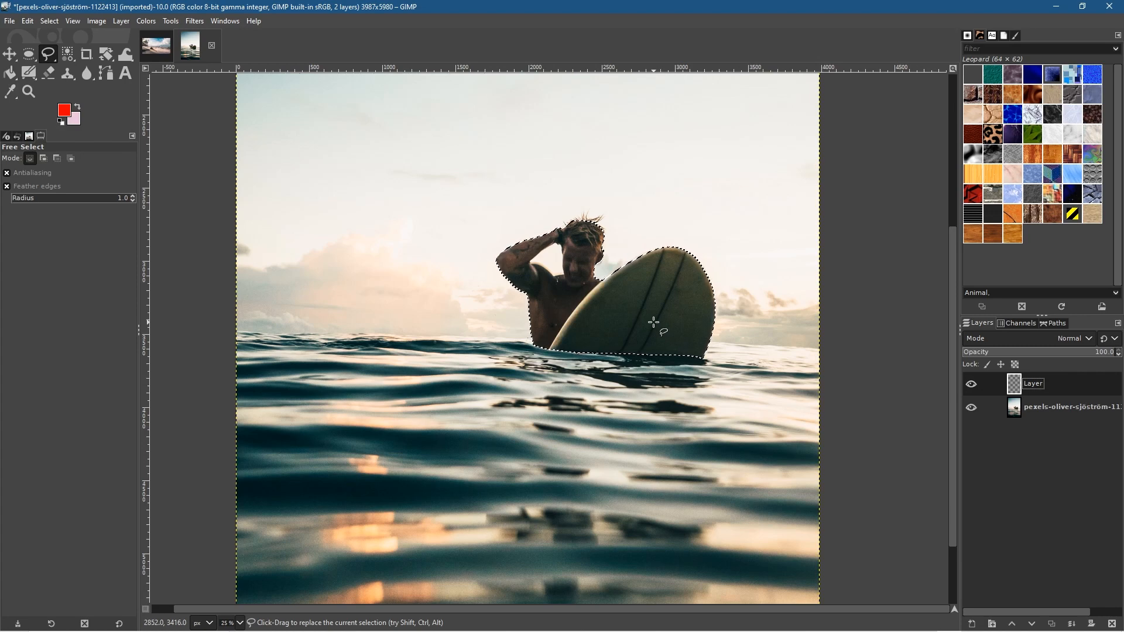
Copy the selected surfer and surfboard from the photo layer, paste them into the new layer and anchor them
click(1040, 405)
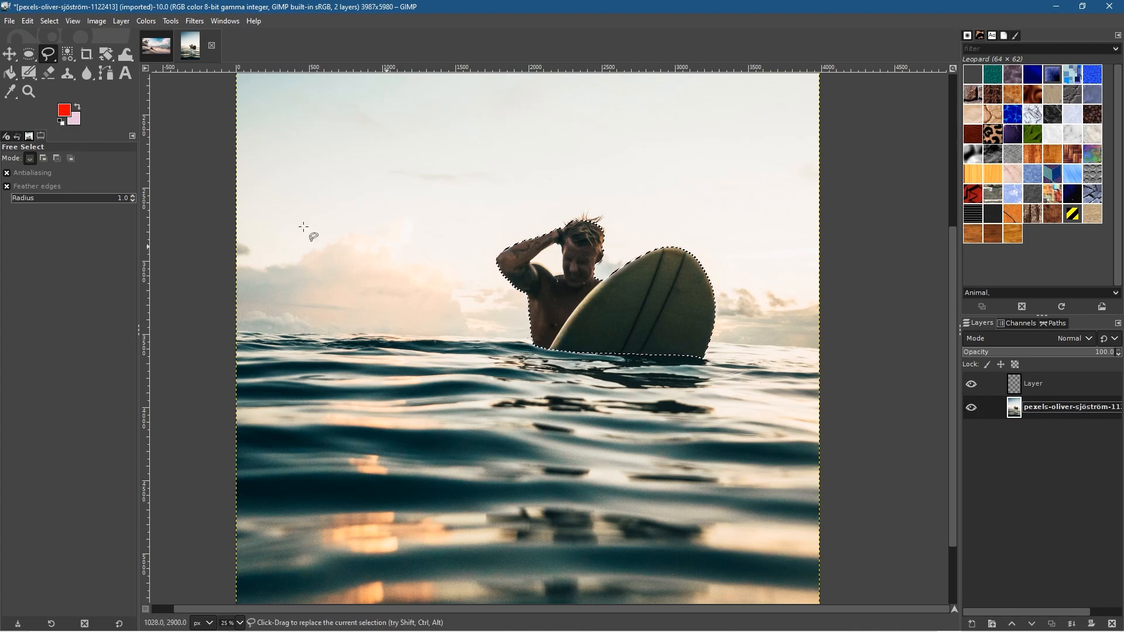
click(28, 21)
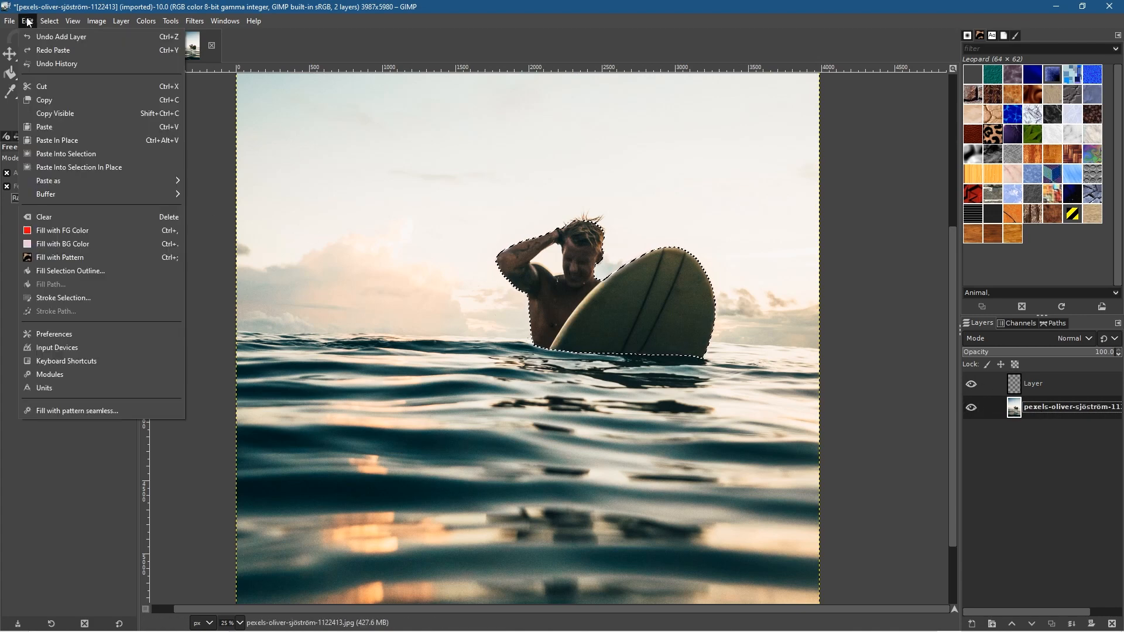
click(50, 100)
click(1037, 386)
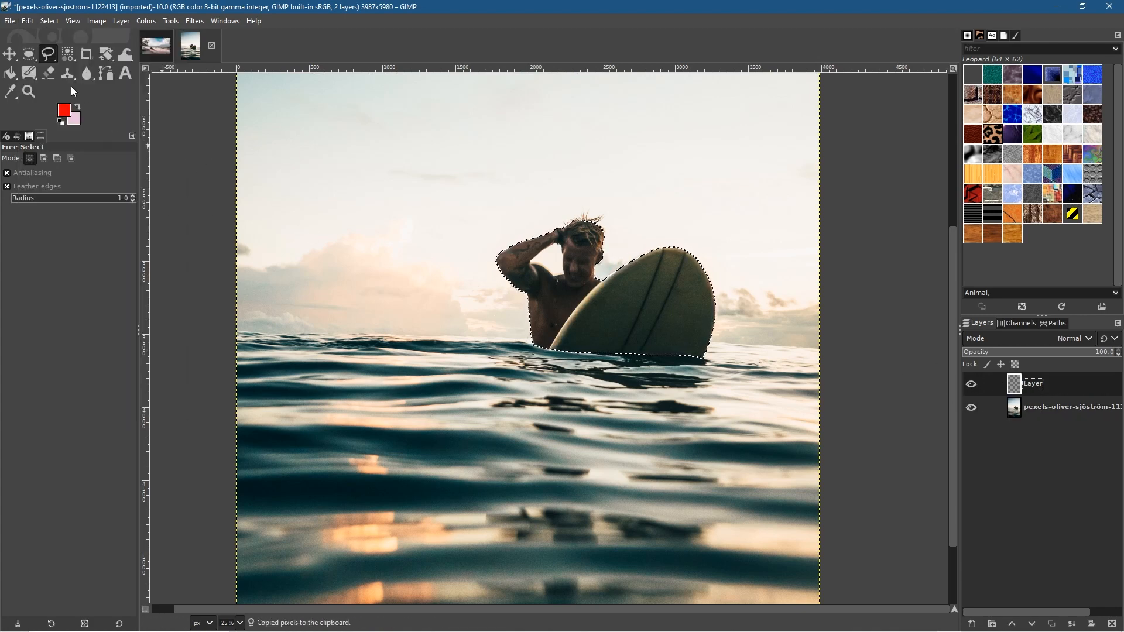
click(31, 21)
click(63, 125)
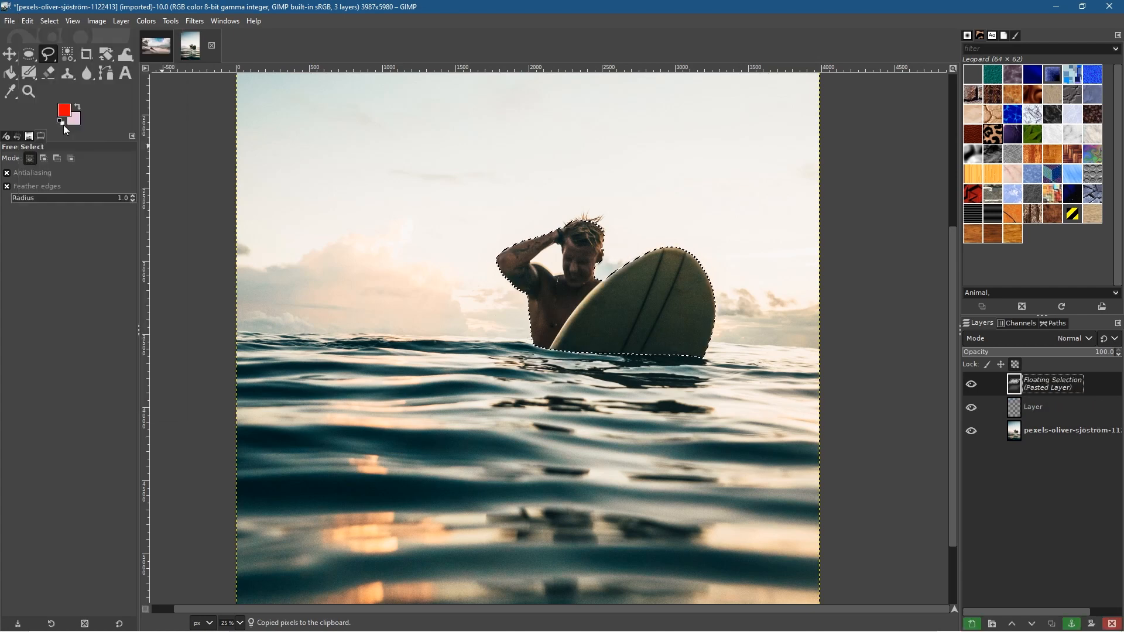
click(1071, 624)
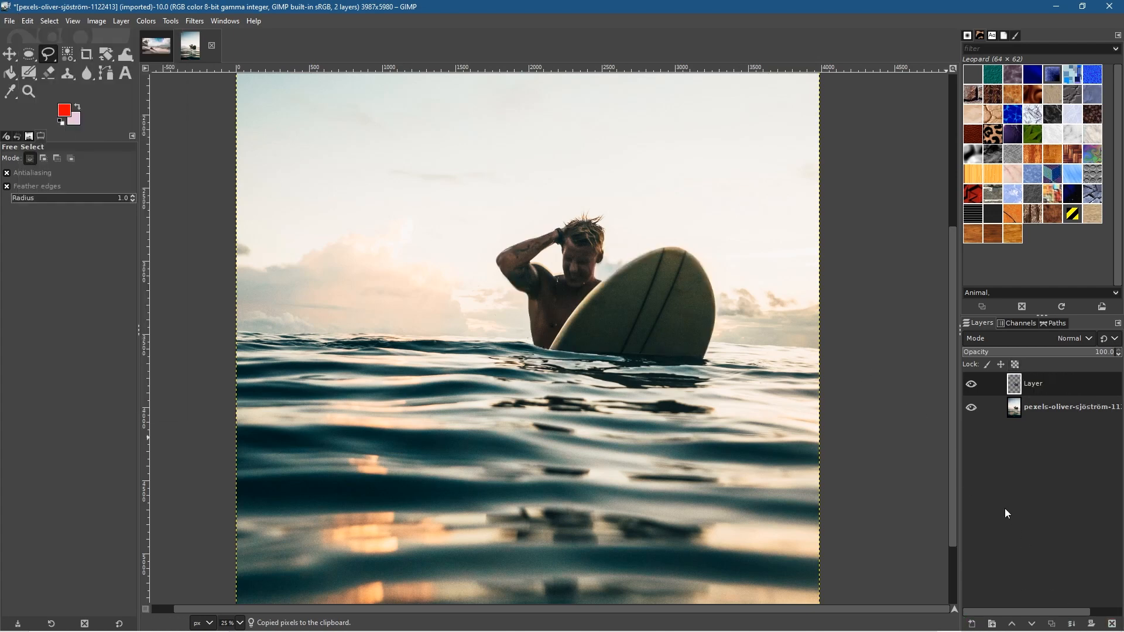
Hide the original photo layer and make the layer with the surfer cut-out active
click(971, 408)
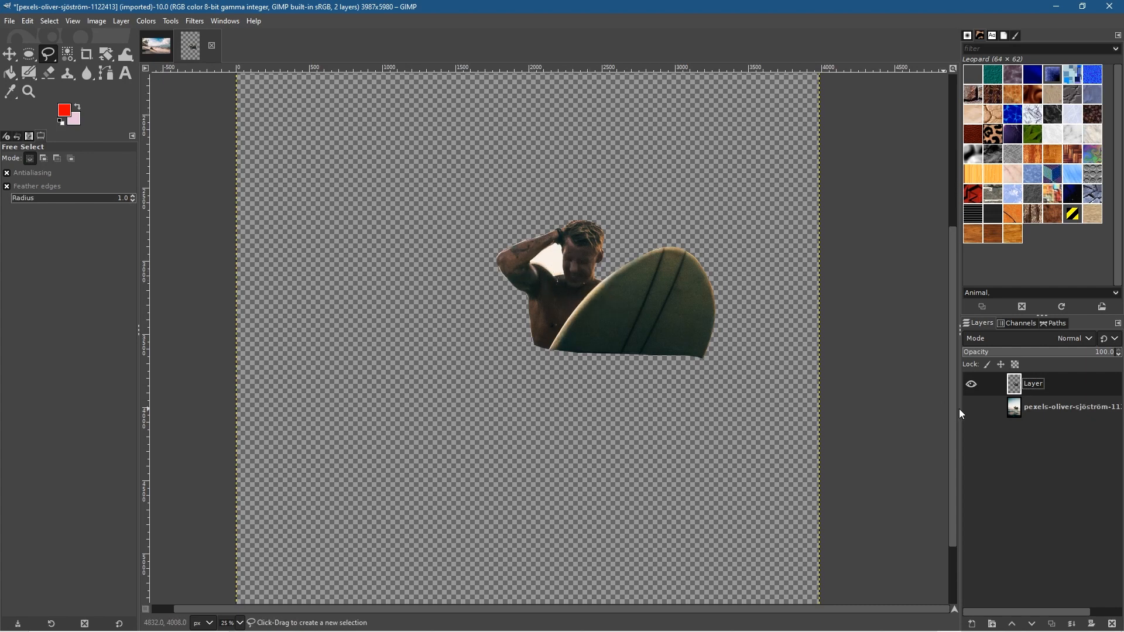
click(1045, 409)
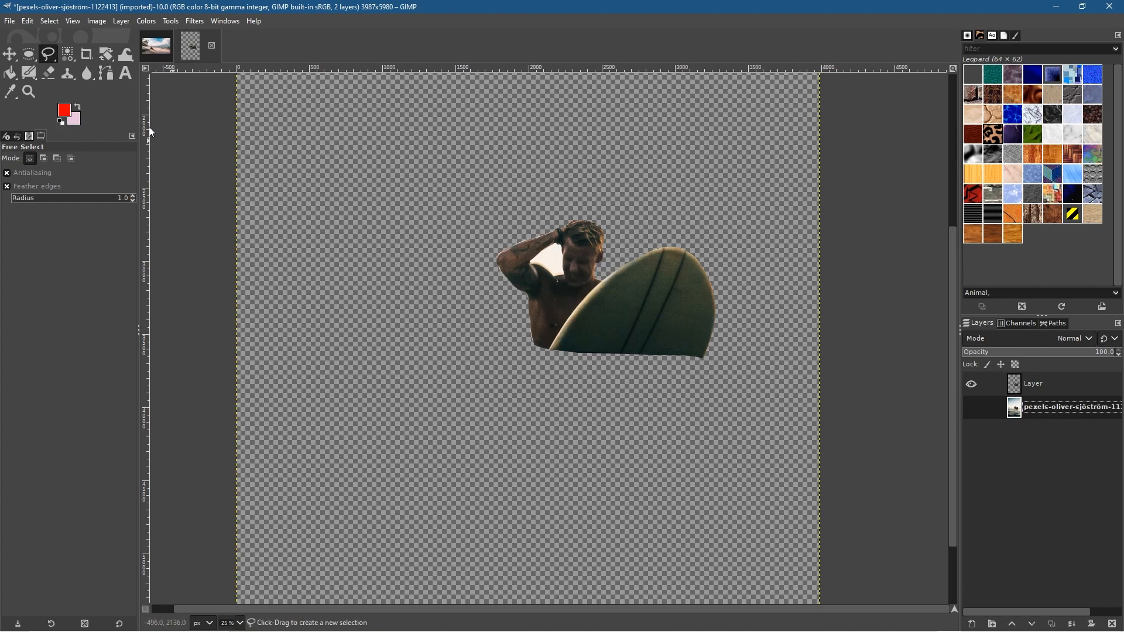
click(1033, 384)
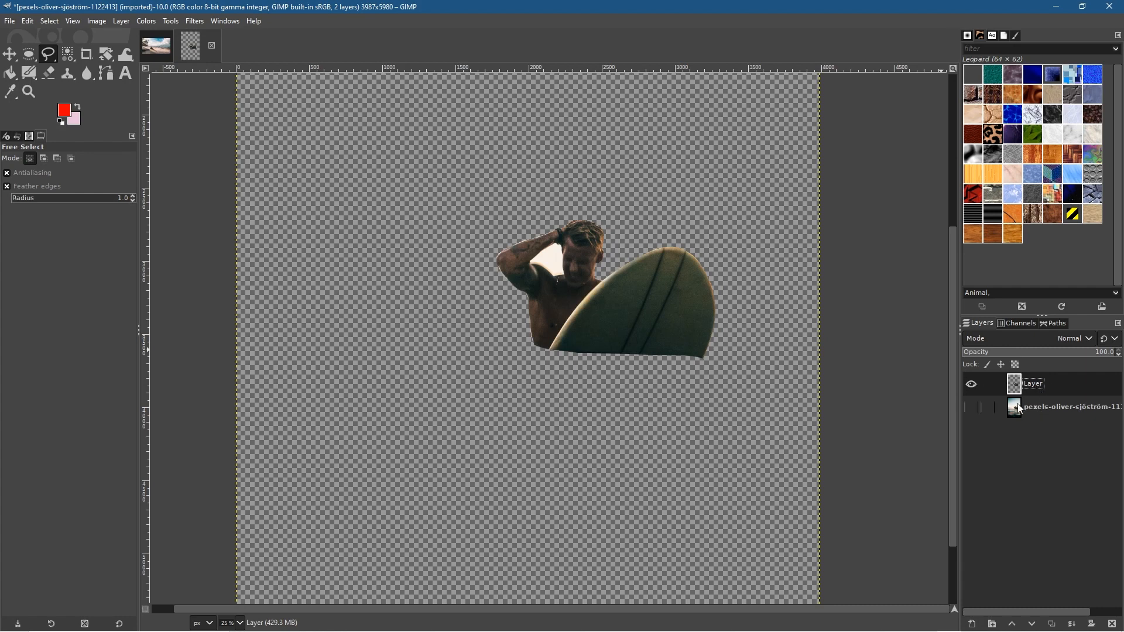
click(1033, 410)
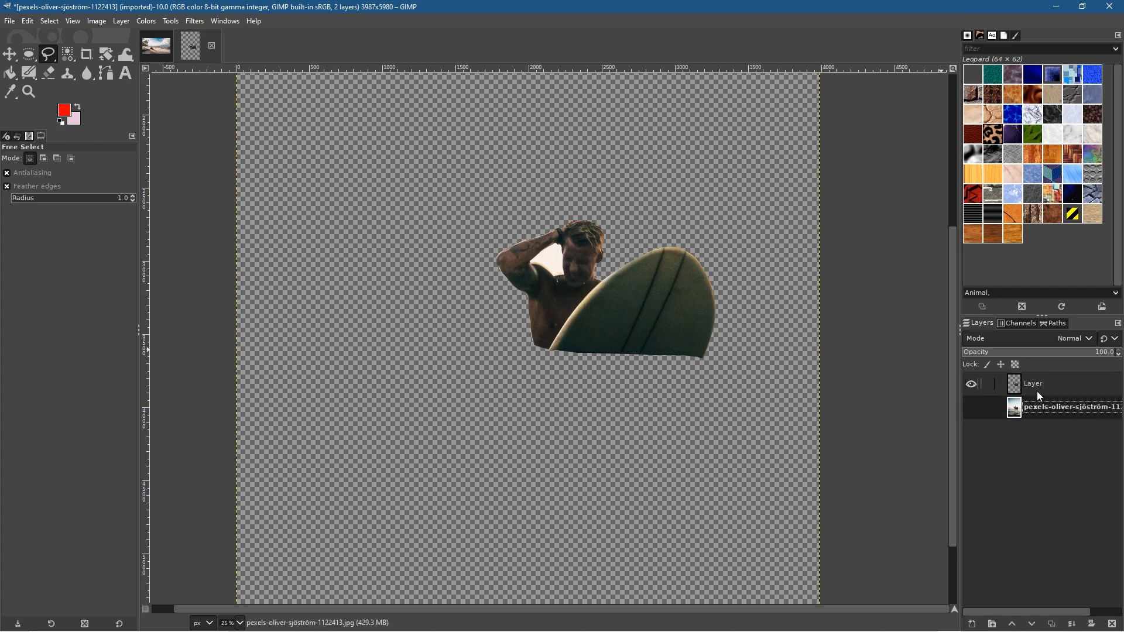
click(1039, 385)
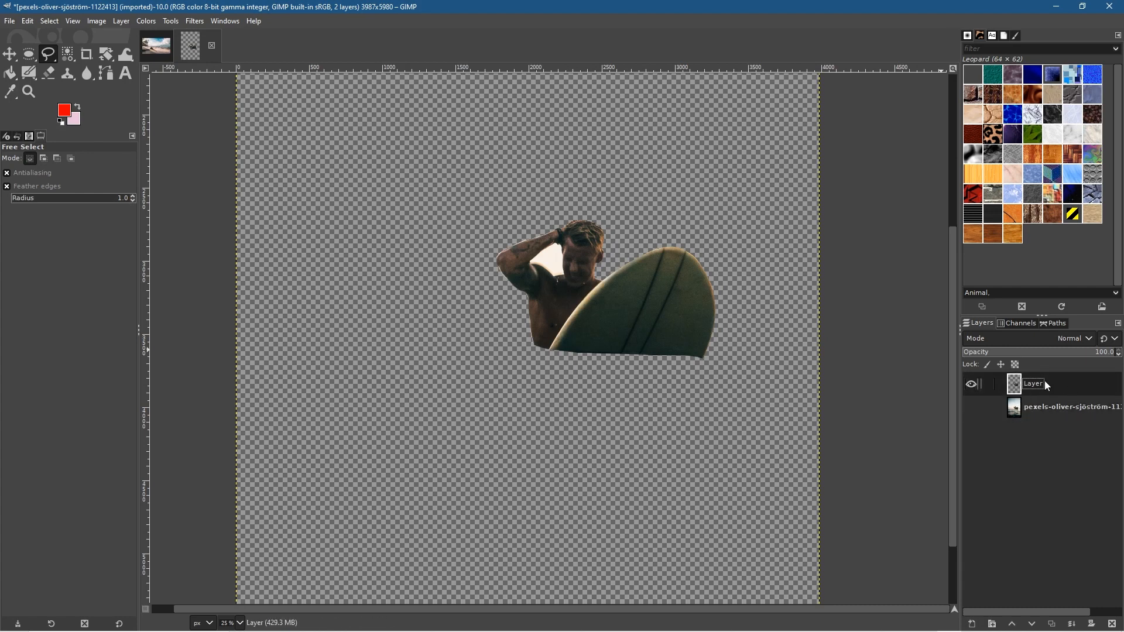
scroll(550, 252, up, 5)
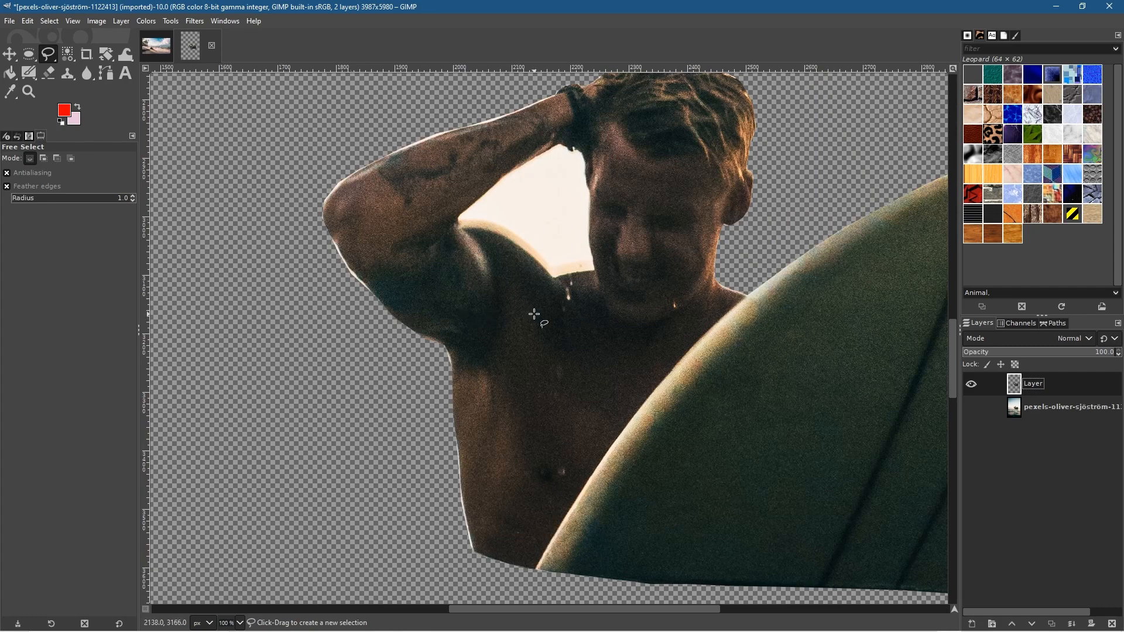
scroll(579, 244, up, 2)
scroll(571, 246, down, 1)
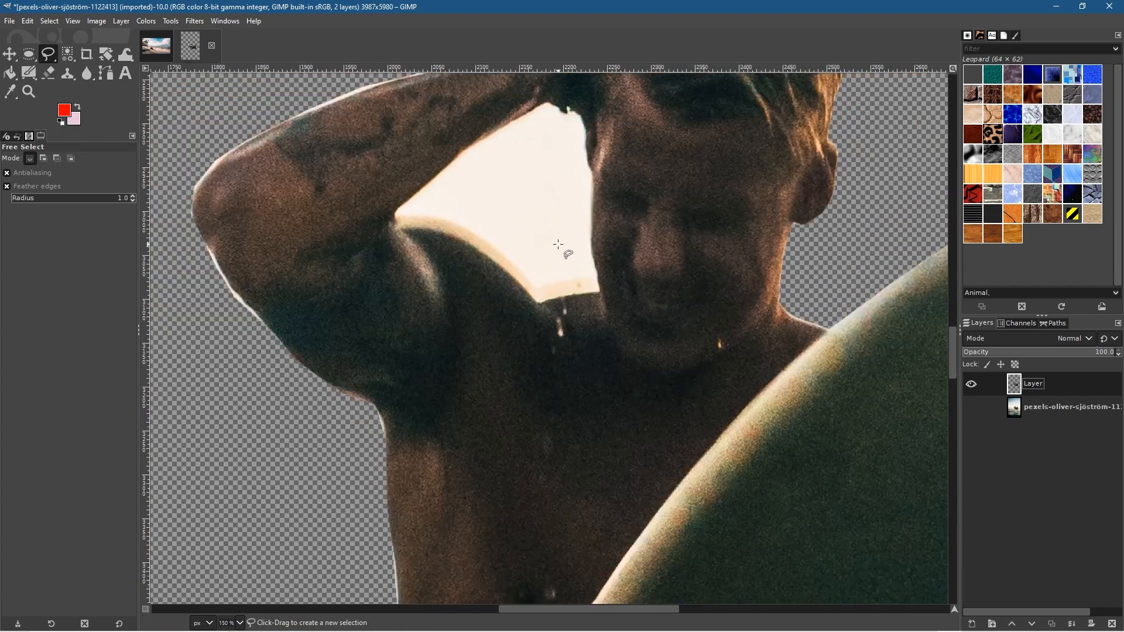
drag(552, 247, 543, 316)
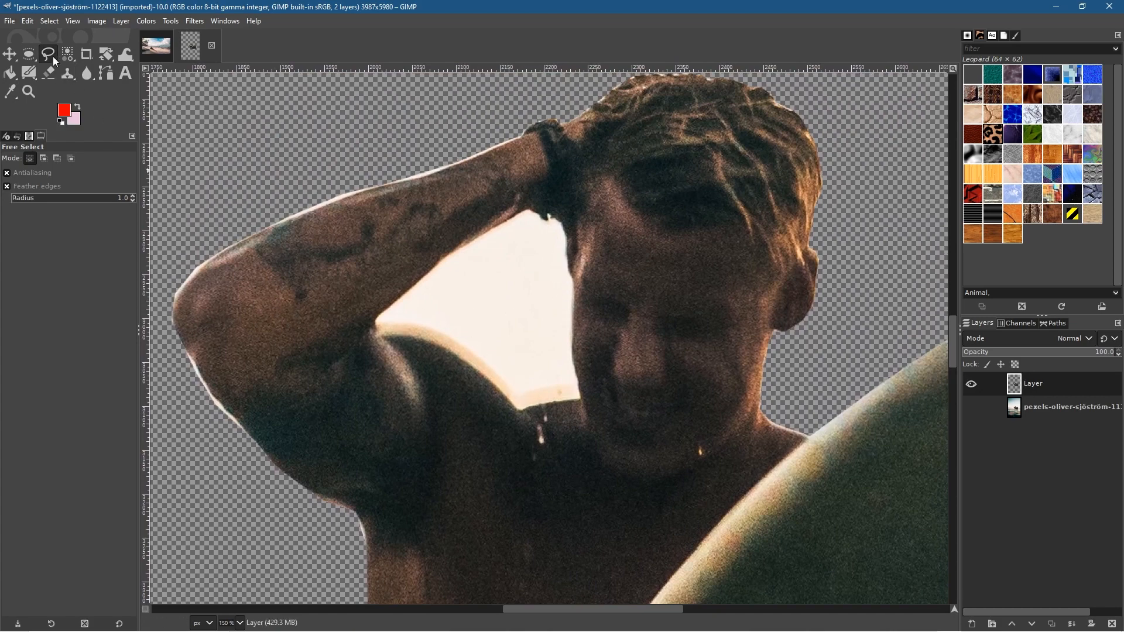
click(528, 212)
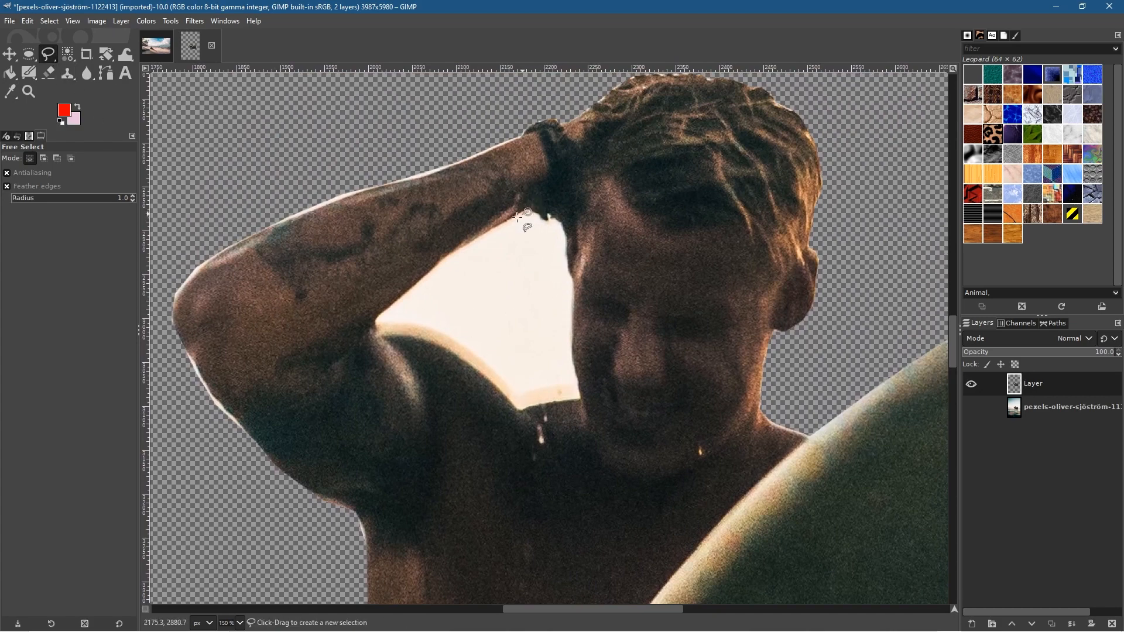
key(ctrl+z)
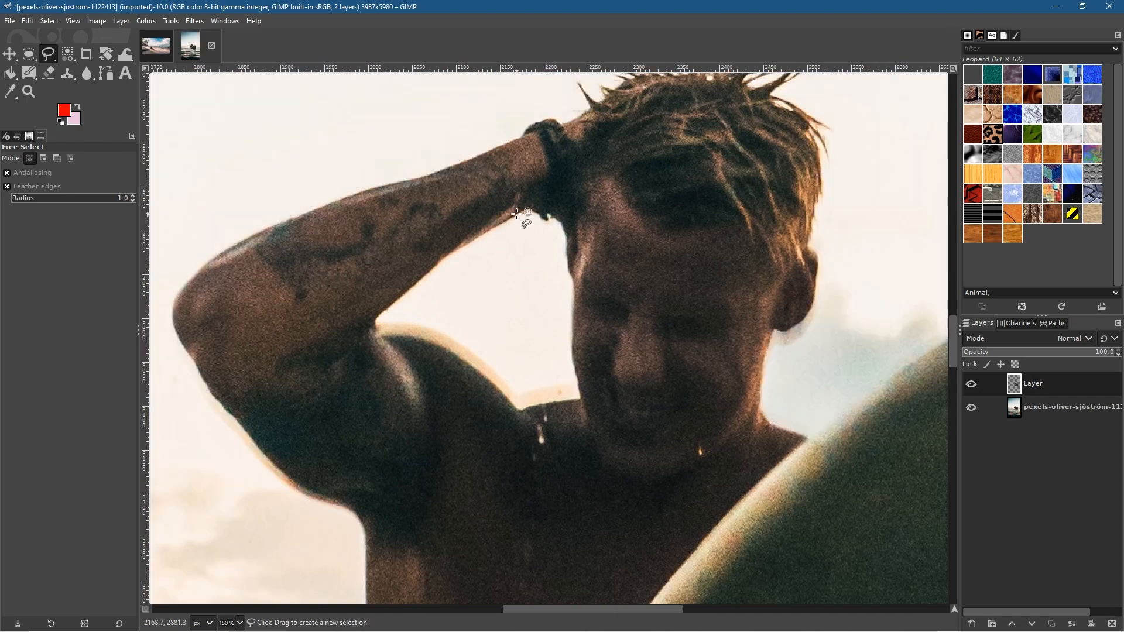
key(ctrl+y)
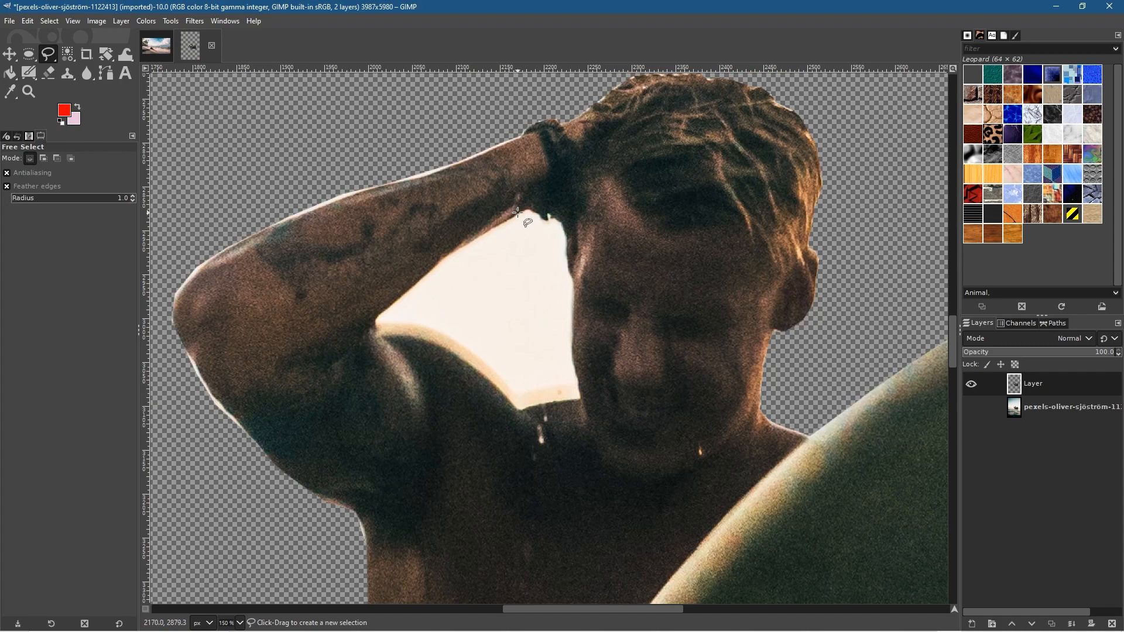
Start a Free Select outline at the upper corner of the white gap beside the head and trace along the forearm's underside
scroll(518, 212, up, 2)
click(597, 178)
click(515, 224)
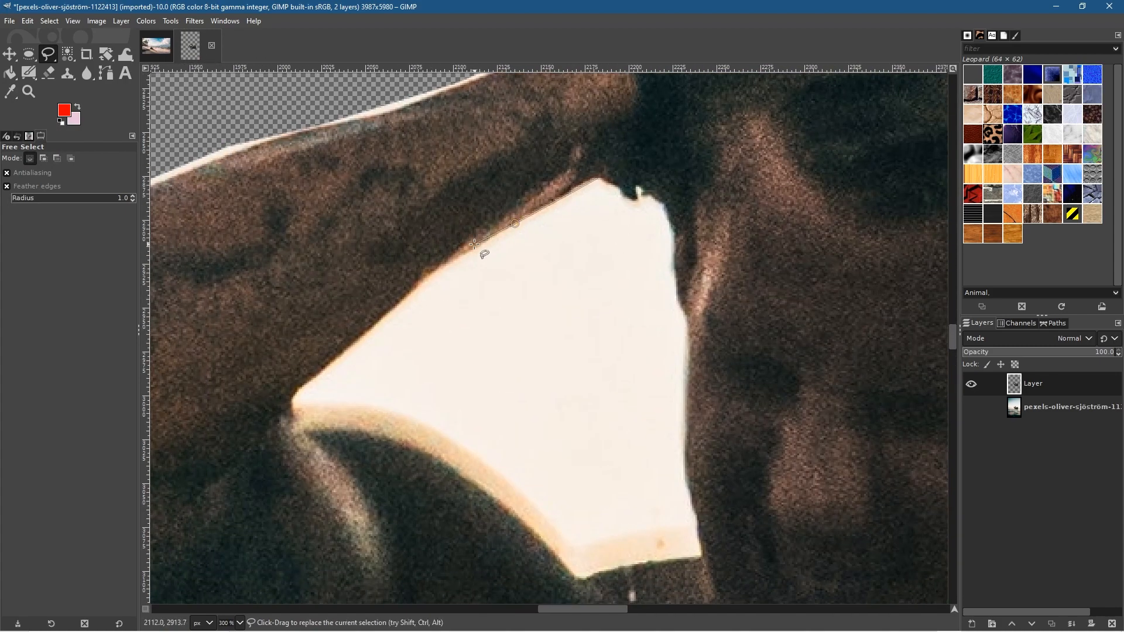
click(433, 275)
click(359, 339)
click(328, 370)
click(305, 386)
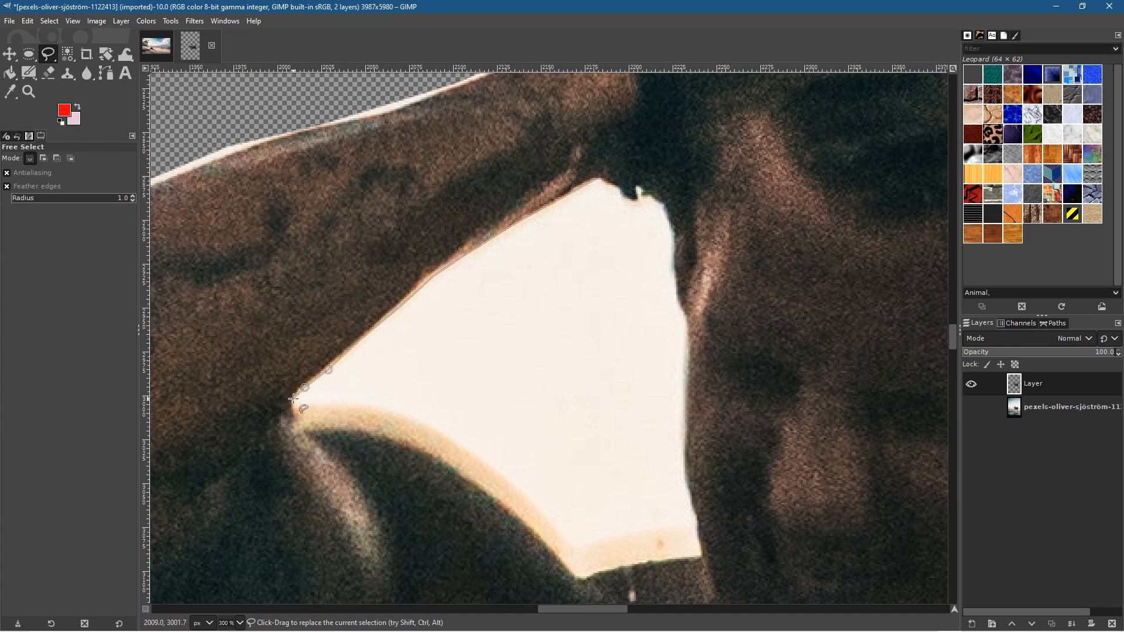
Continue the outline around the gap's corner at the inner elbow and along the cream shoulder edge to its lowest corner
click(294, 395)
click(293, 406)
drag(322, 403, 365, 404)
click(391, 413)
click(422, 423)
click(459, 443)
click(483, 462)
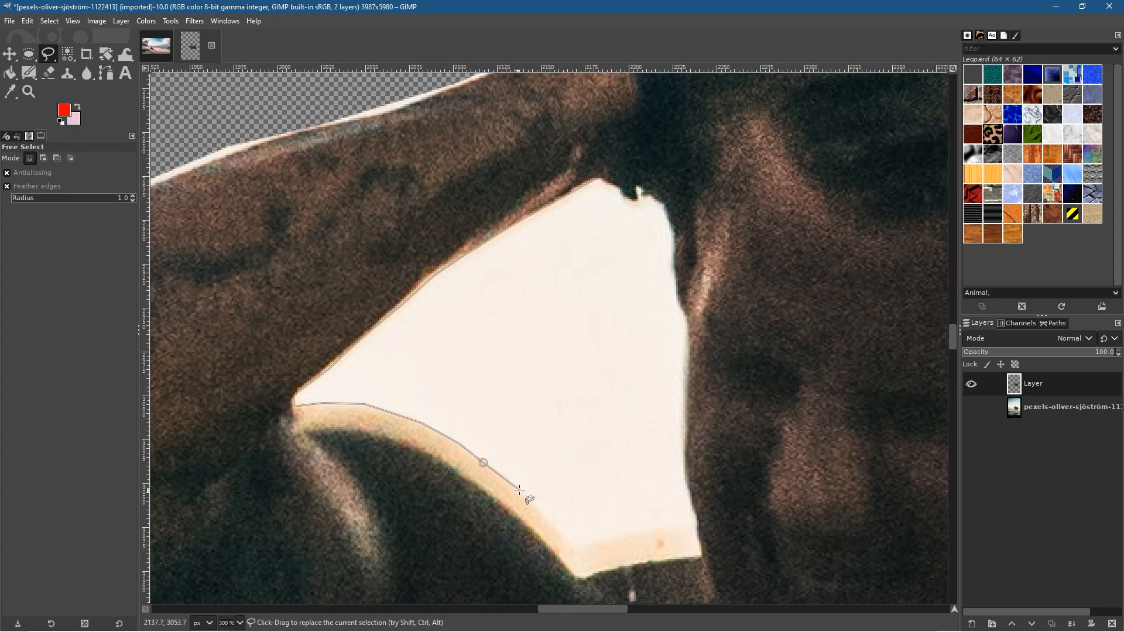
click(520, 491)
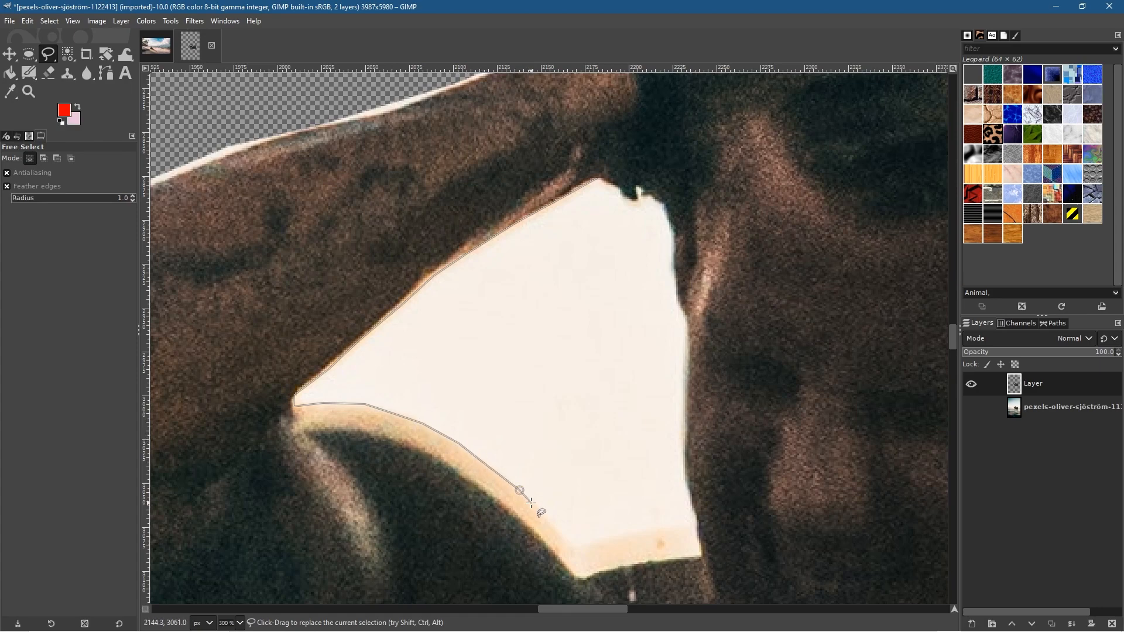
click(557, 532)
click(569, 544)
click(572, 548)
Trace the gap's lower side along the cream band from its lowest corner across to the surfer's face
click(597, 543)
click(639, 531)
click(676, 527)
click(694, 525)
Continue the Free Select outline from the cream band's end up along the edge of the surfer's face
click(696, 508)
click(684, 449)
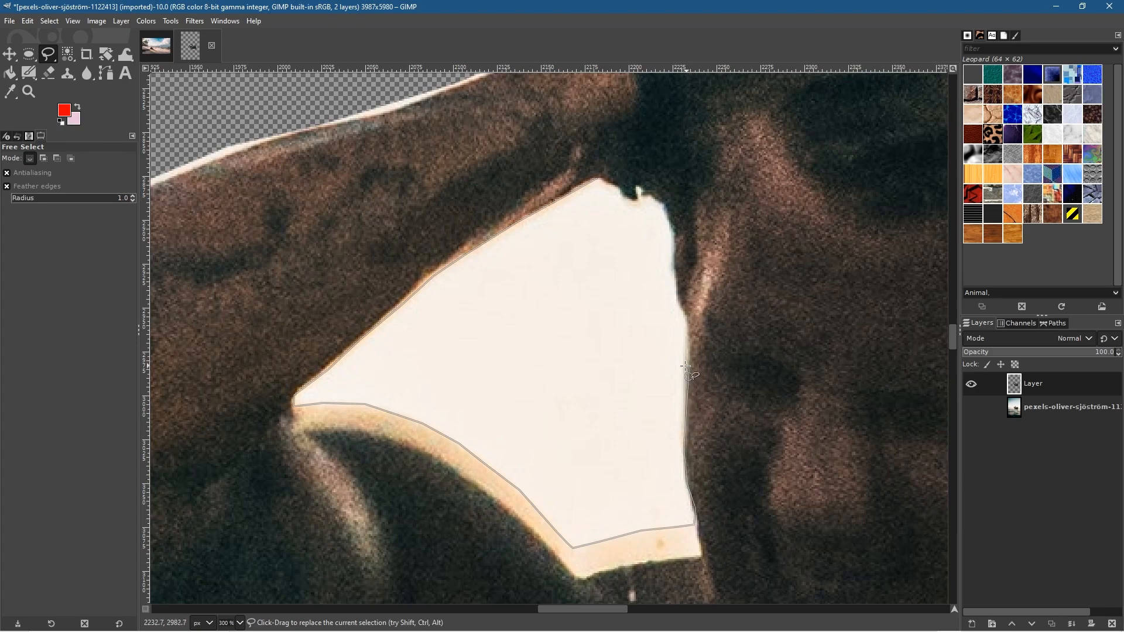
click(689, 378)
click(677, 293)
click(673, 256)
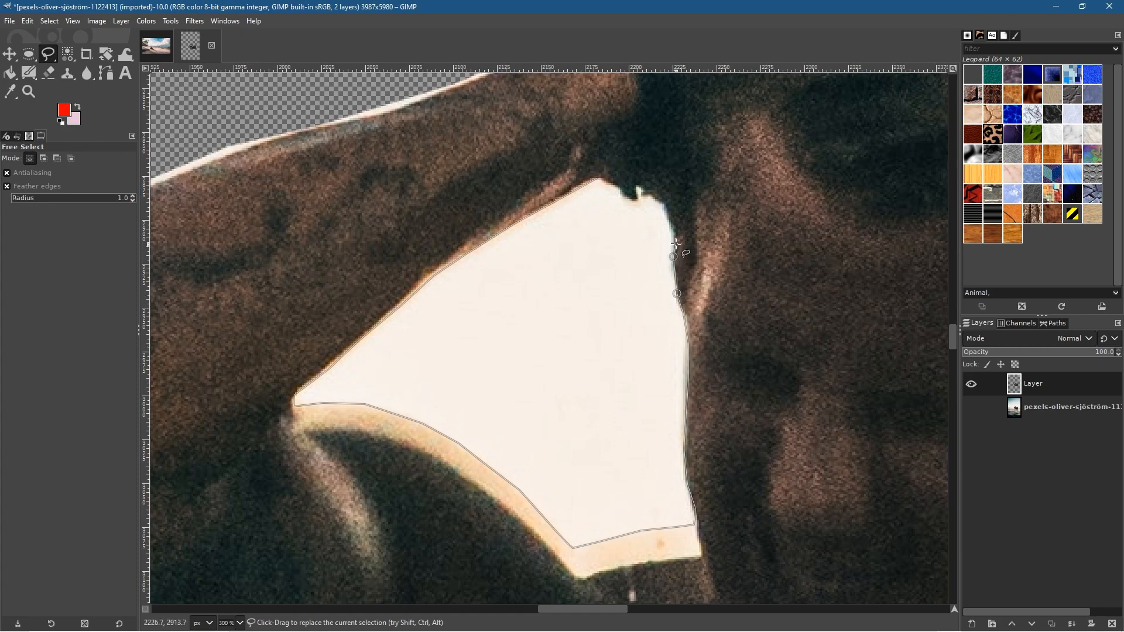
Trace the gap's jagged upper edge beneath the wrist to its upper corner and close the outline into a selection
click(666, 209)
click(636, 189)
click(634, 201)
click(597, 178)
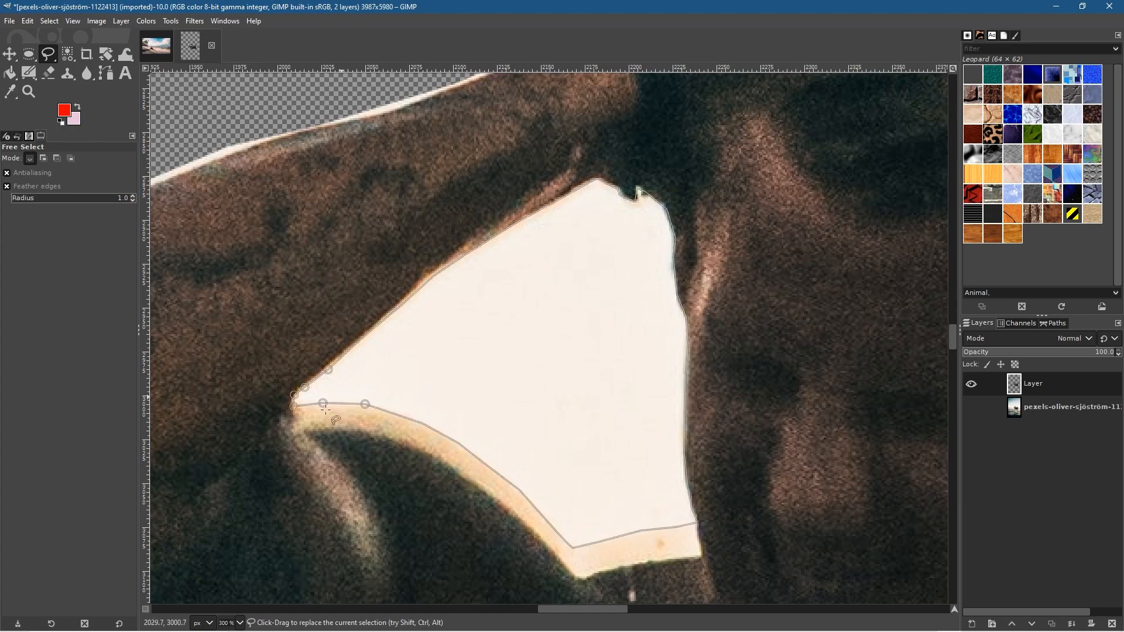
double_click(478, 362)
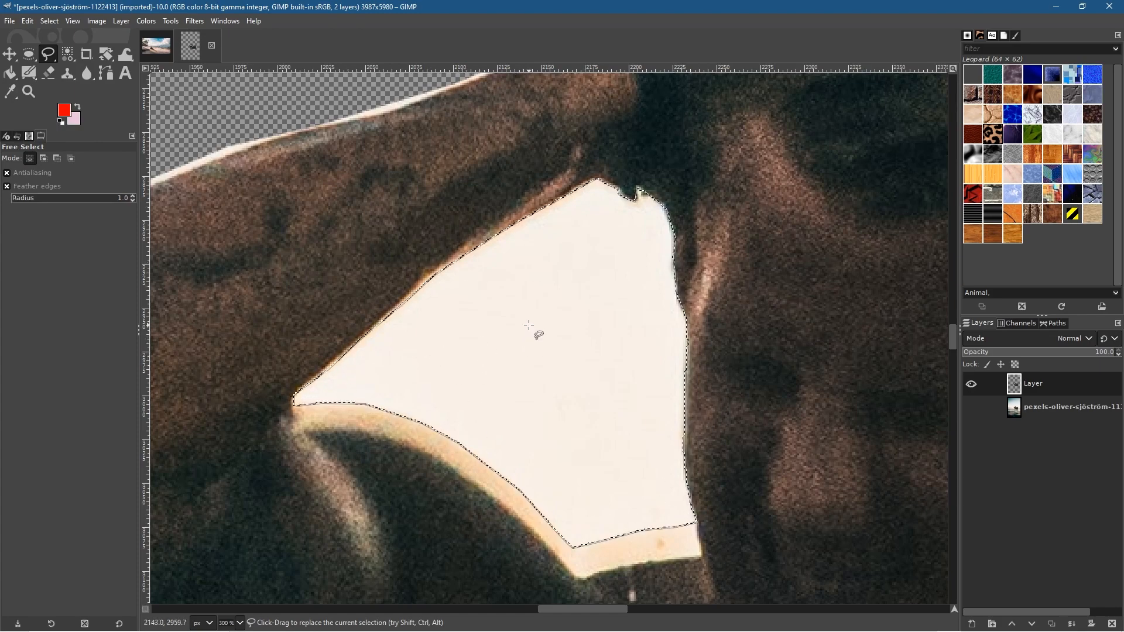
Cut the selected white gap out of the surfer layer and clear the selection
click(25, 19)
click(58, 80)
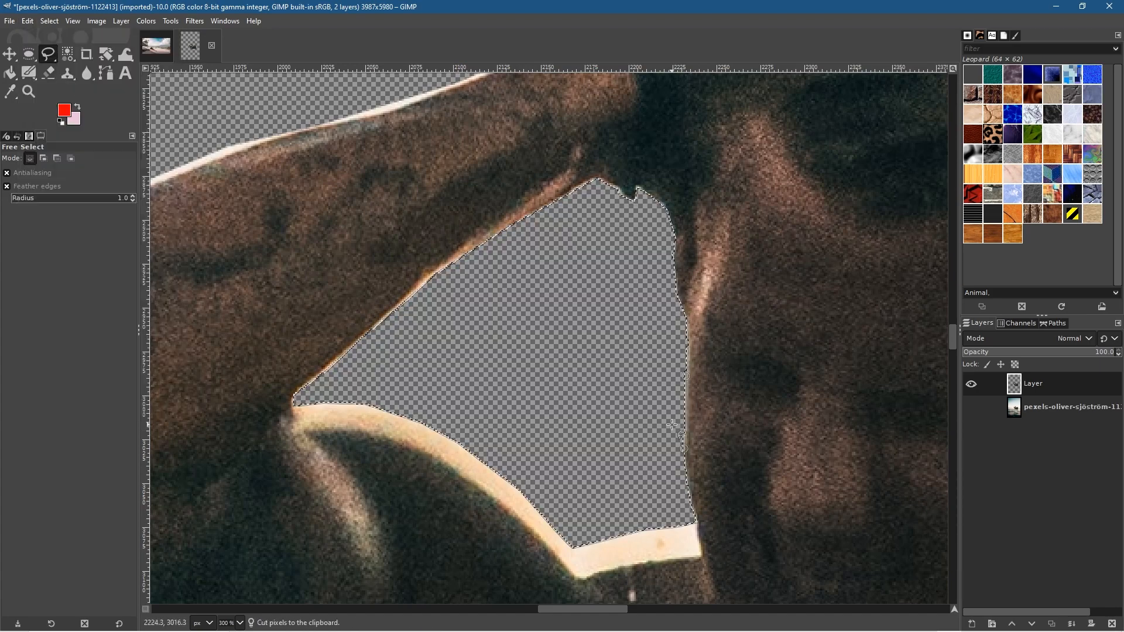
click(52, 21)
click(68, 50)
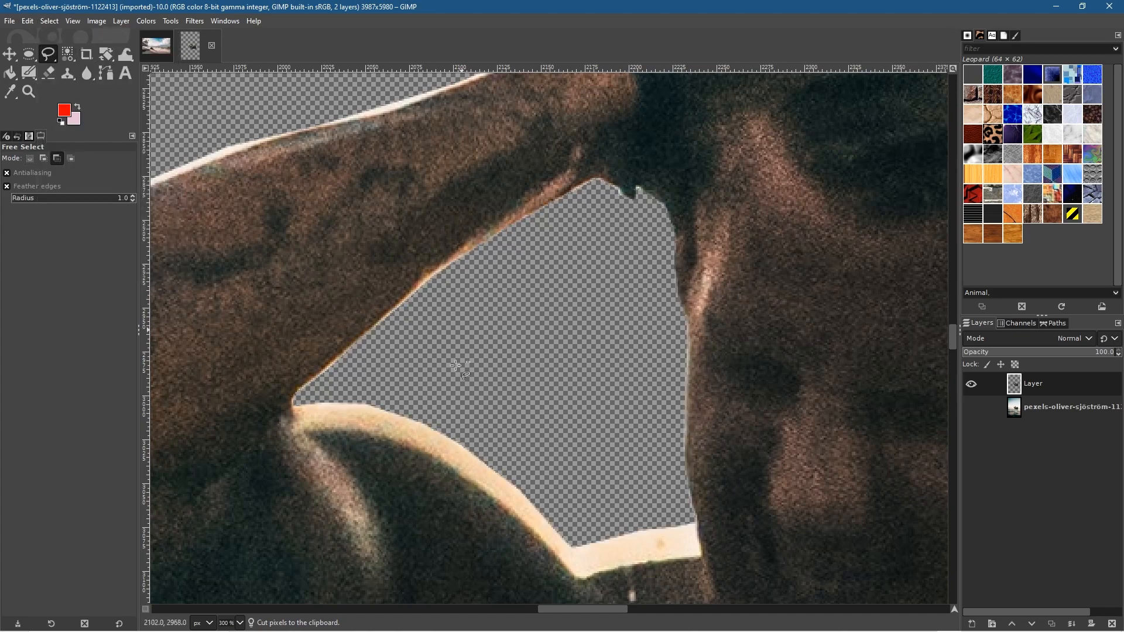
Try erasing the white fringe along the forearm's upper edge with the Eraser and undo the stroke
scroll(591, 391, down, 3)
scroll(587, 389, up, 1)
scroll(587, 389, up, 1)
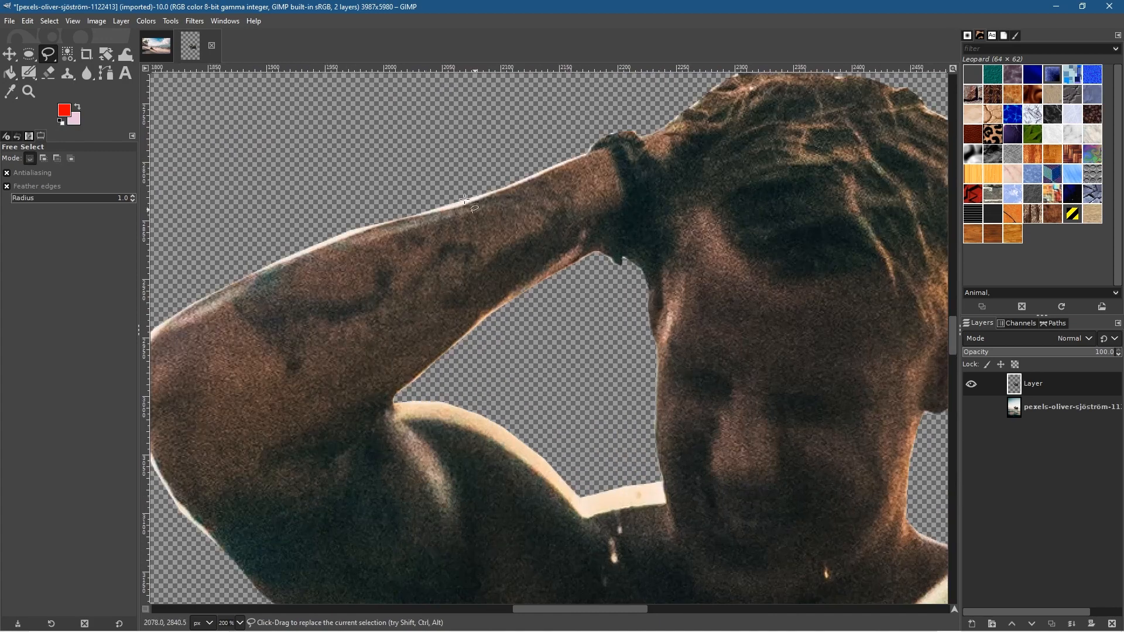
scroll(527, 188, up, 2)
scroll(529, 188, up, 1)
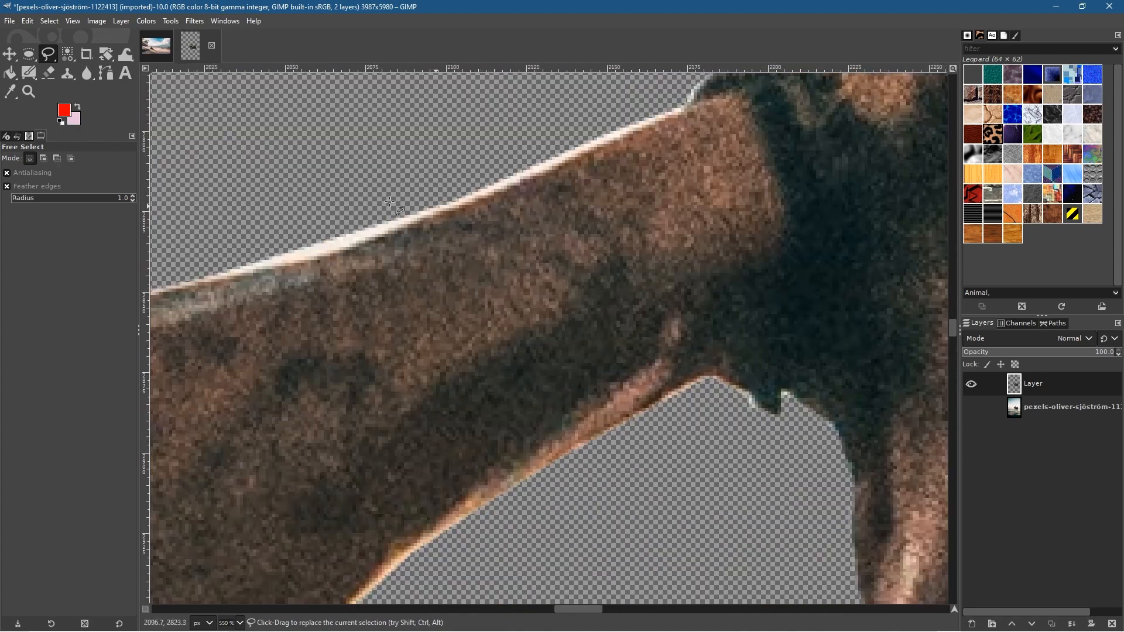
scroll(432, 254, down, 2)
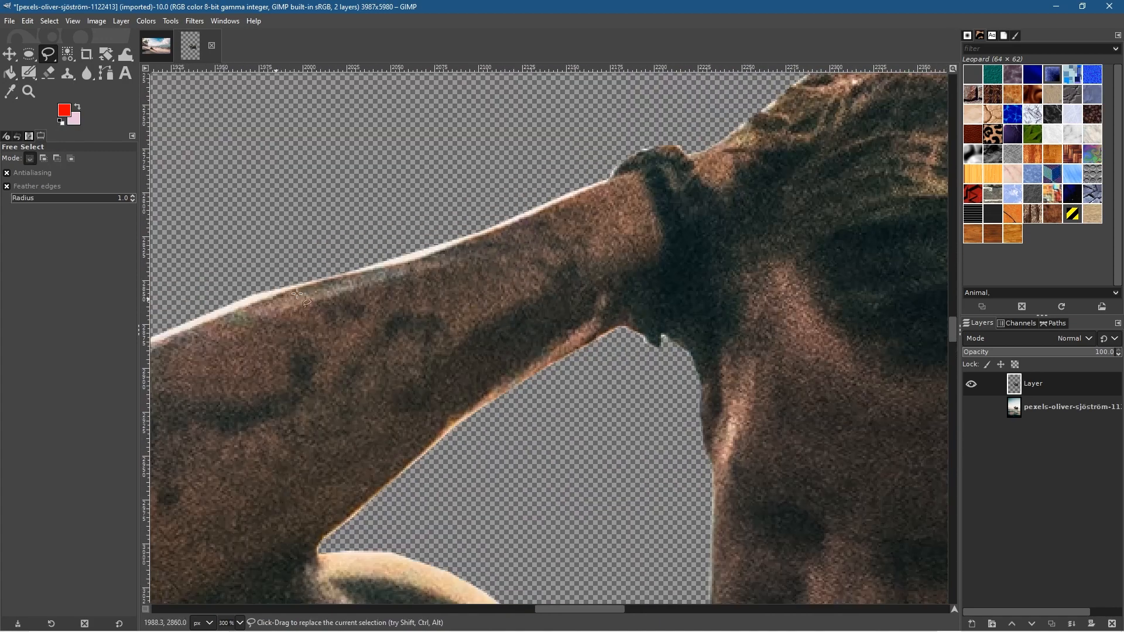
scroll(637, 359, left, 6)
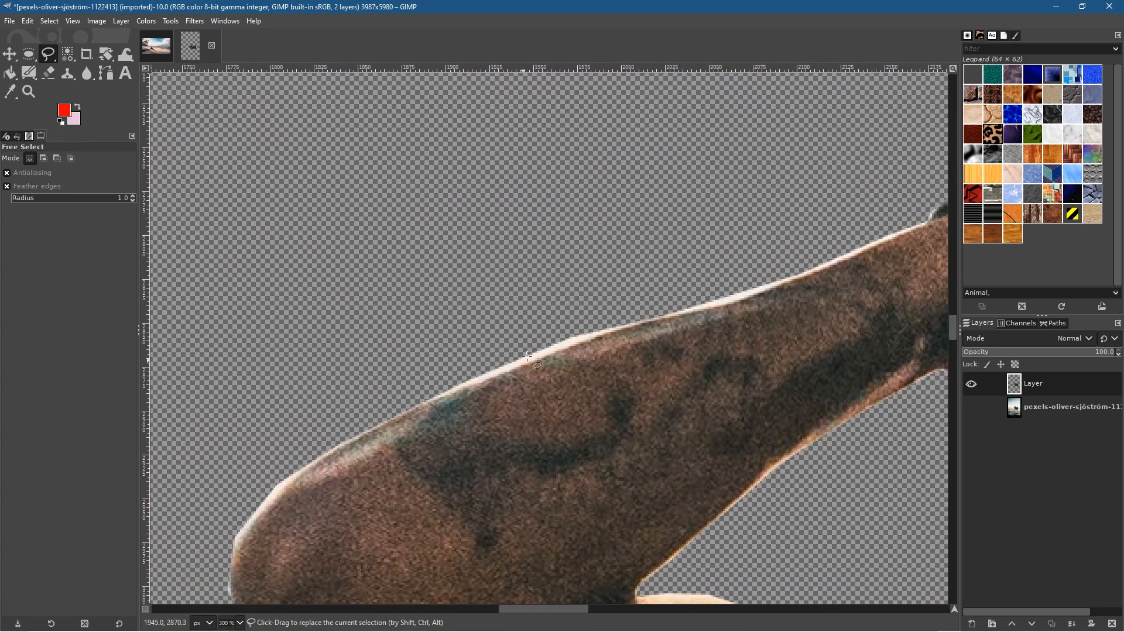
click(48, 72)
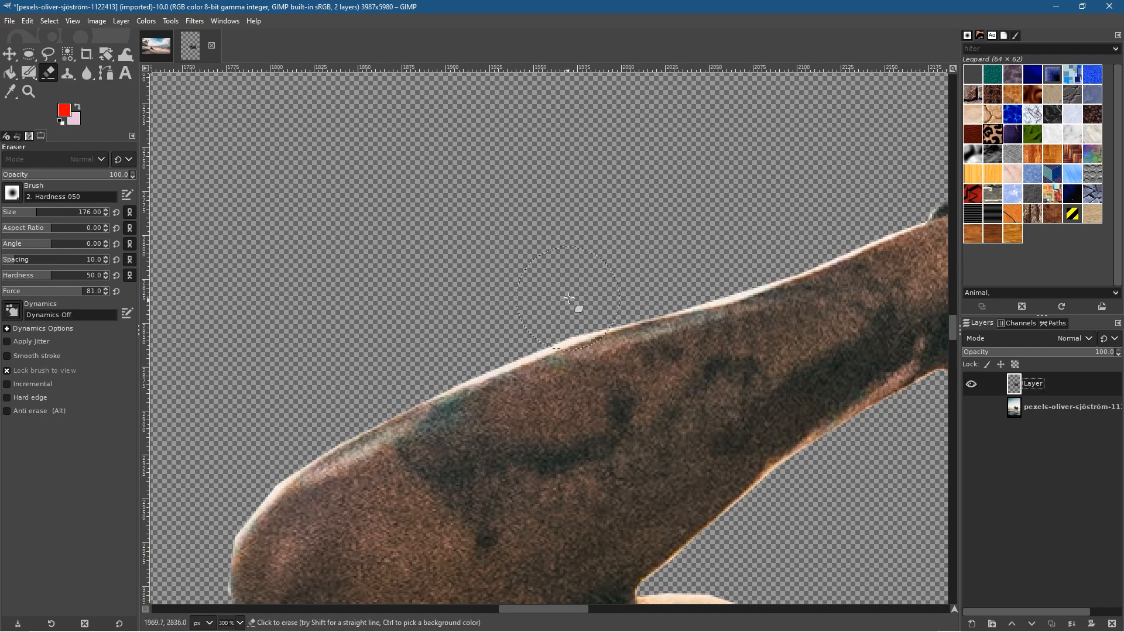
drag(558, 319, 601, 314)
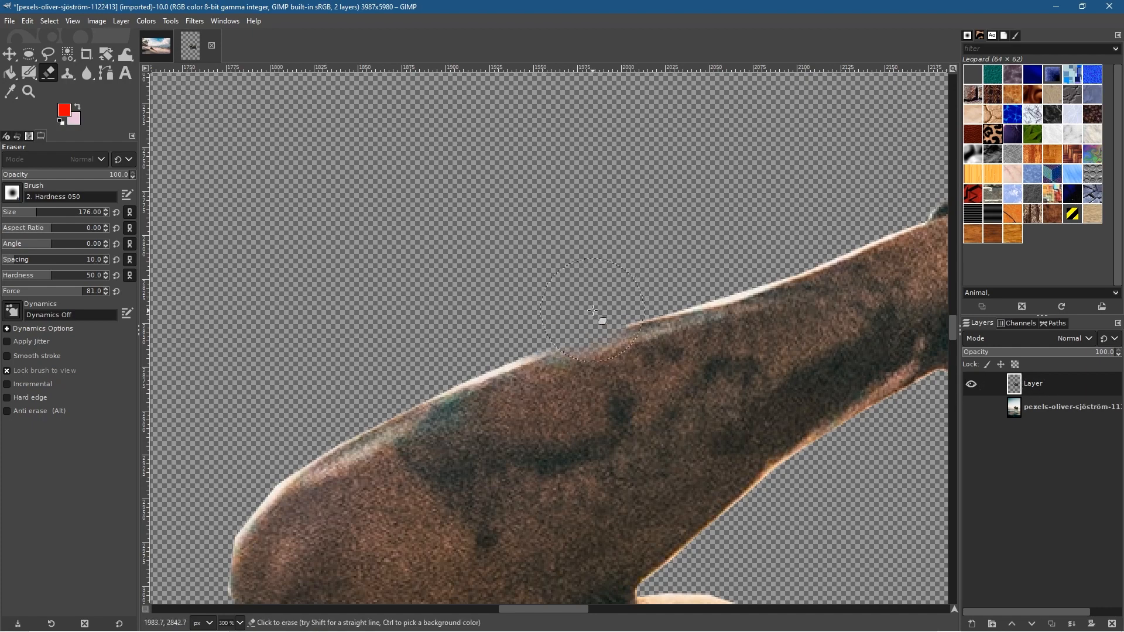
key(ctrl+z)
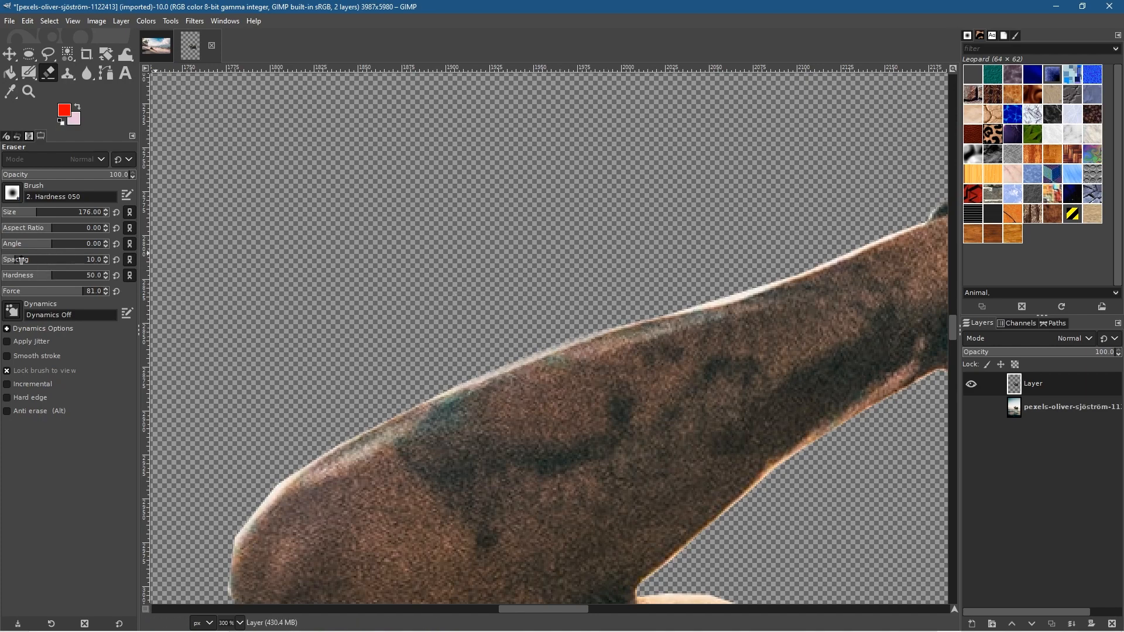
Erase the white fringe along the forearm's upper edge, around the elbow and down the upper arm's outer edge with the Eraser
drag(784, 237, 661, 285)
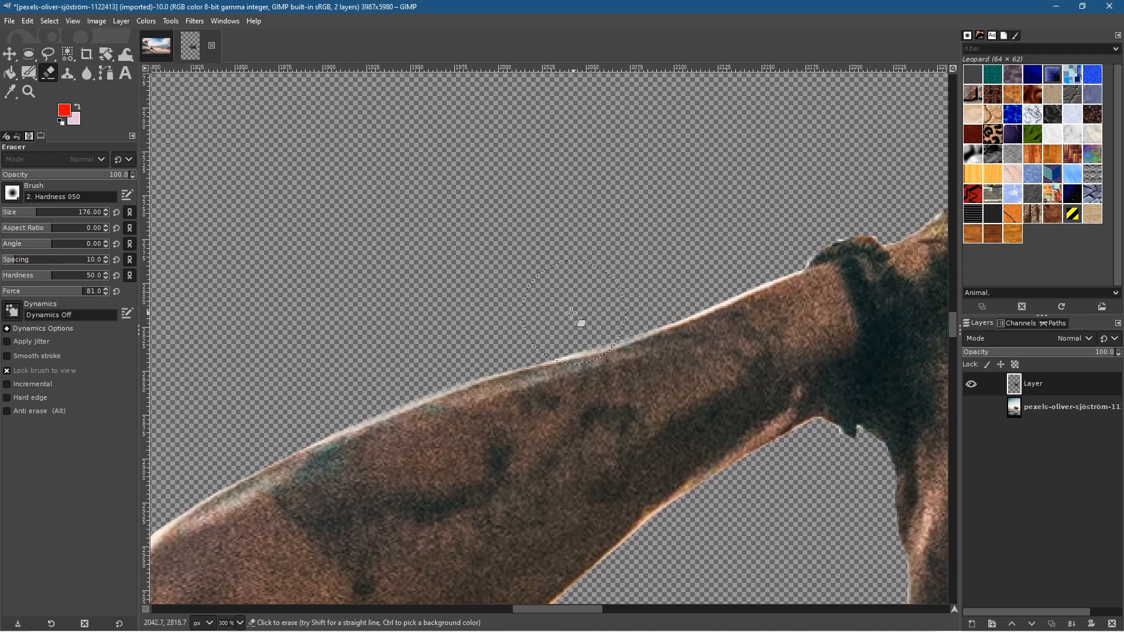
drag(349, 364, 785, 205)
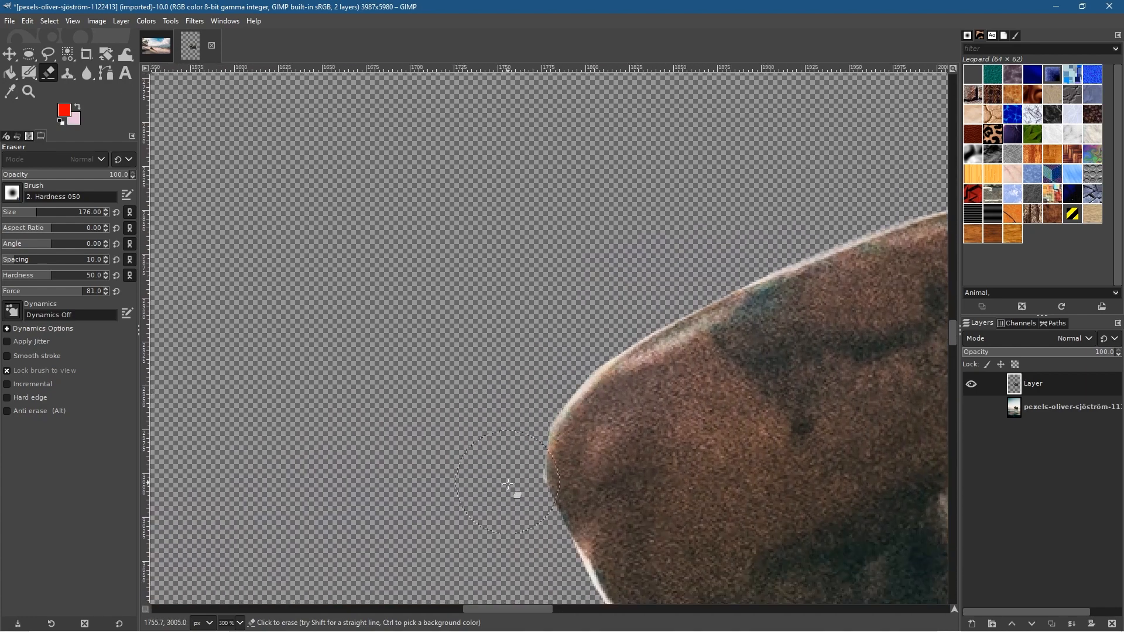
drag(488, 466, 414, 176)
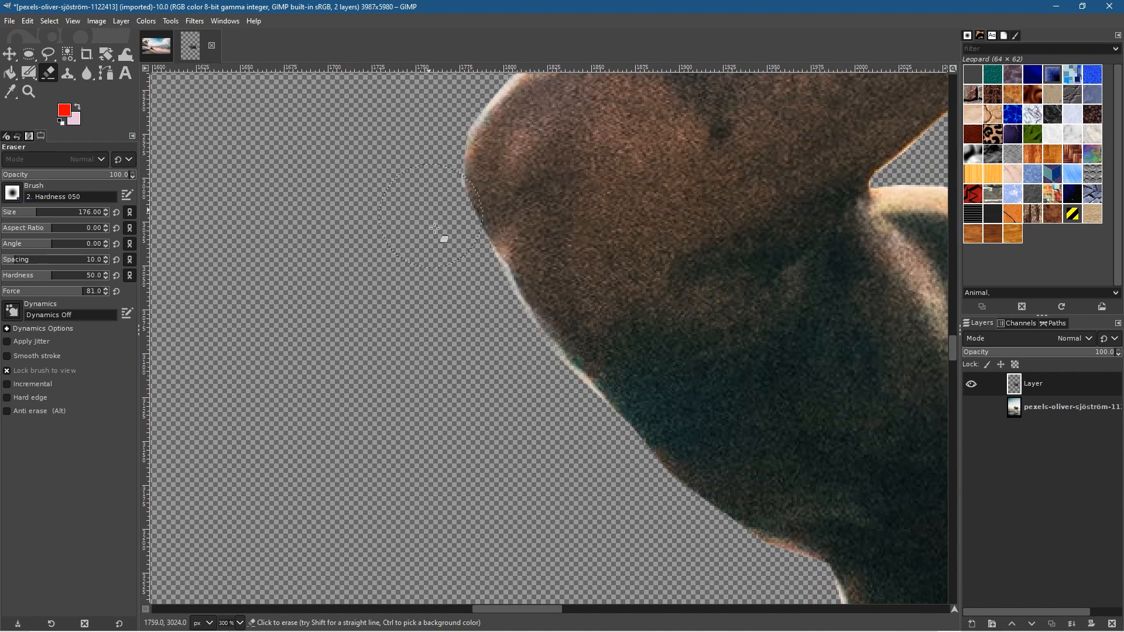
drag(435, 228, 439, 421)
scroll(612, 394, down, 5)
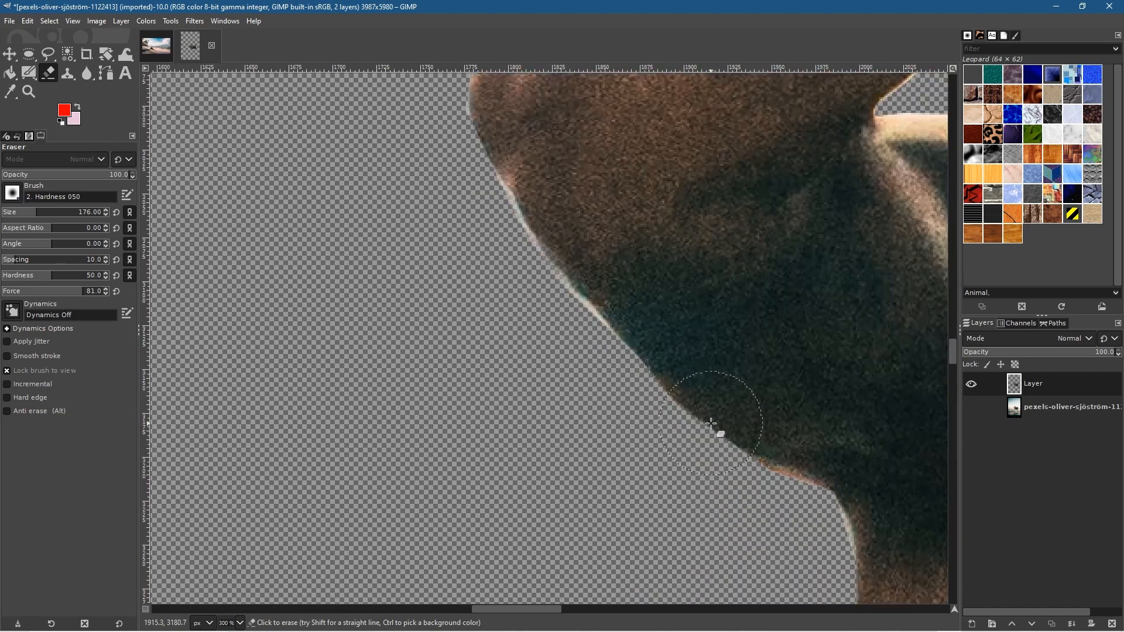
Save the cleaned surfer cut-out as surfer-01.xcf in the images folder
ctrl+scroll(712, 415, down, 4)
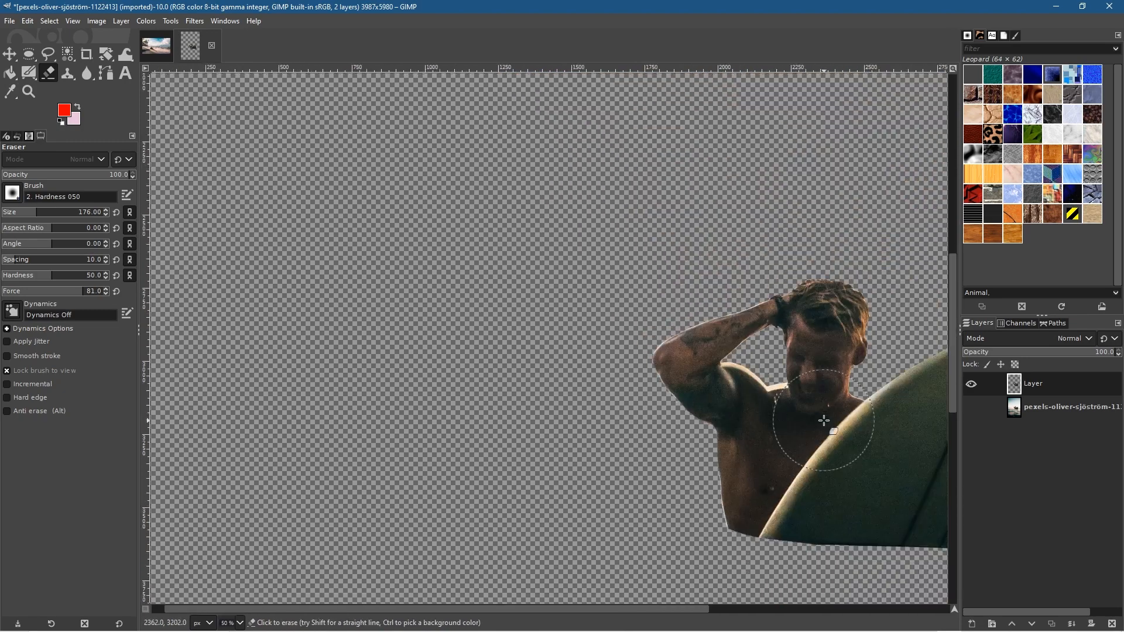
drag(823, 420, 544, 378)
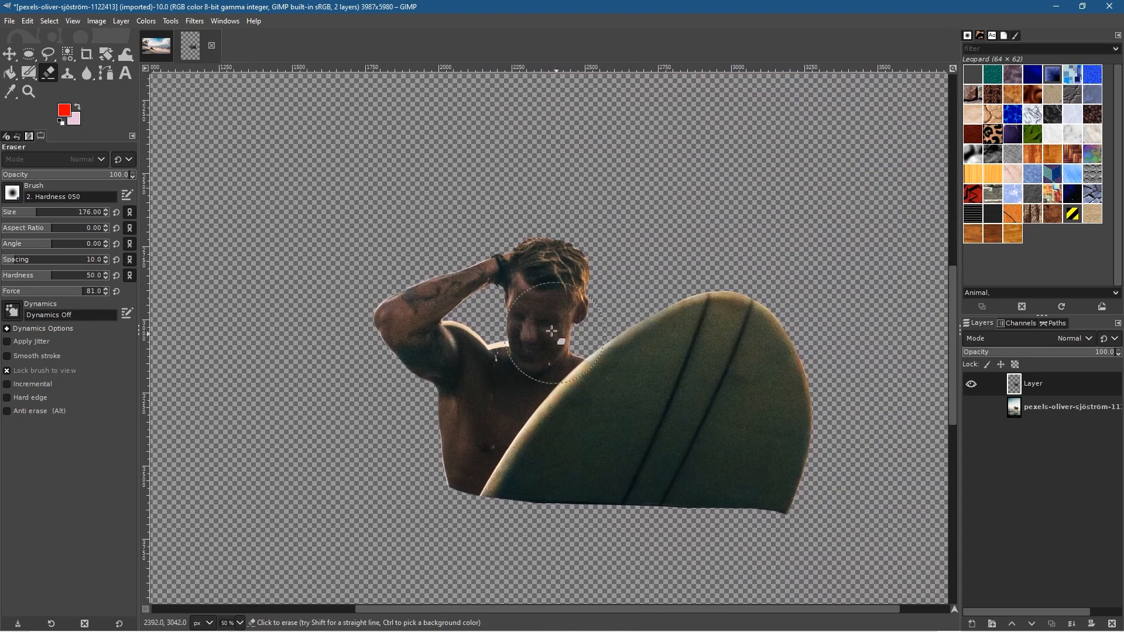
click(10, 55)
click(9, 20)
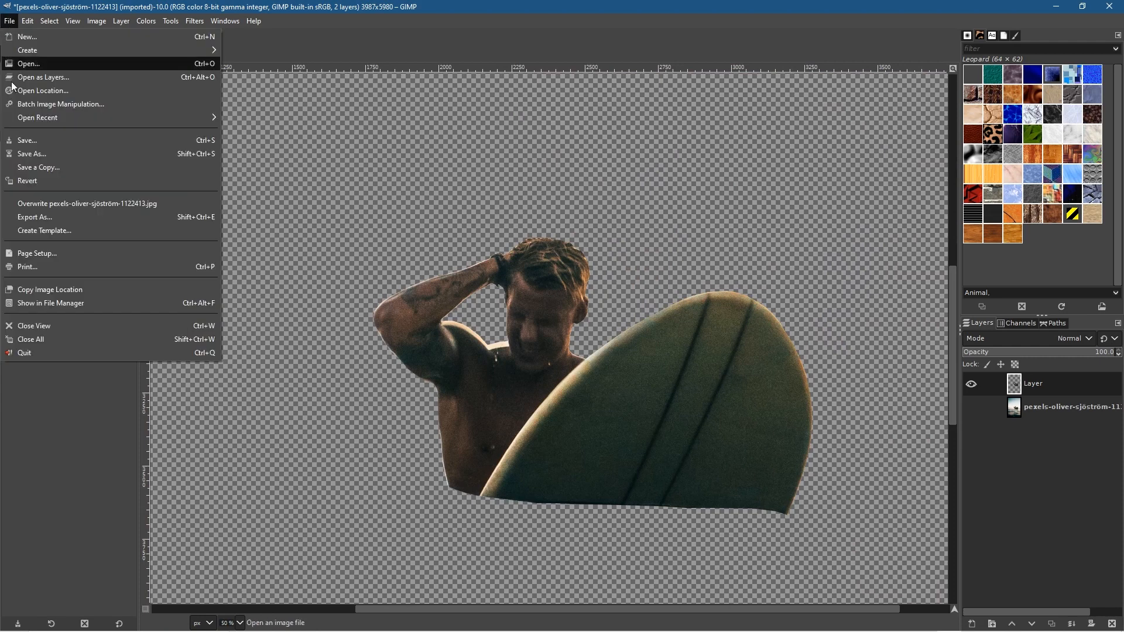
click(26, 154)
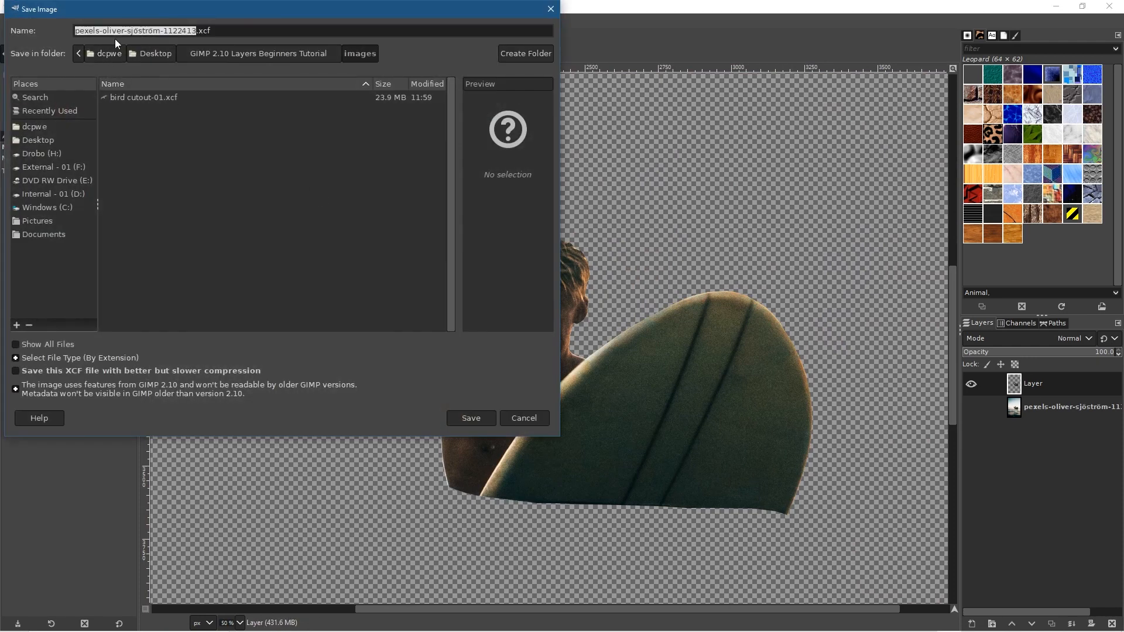
click(194, 31)
key(shift+Home)
text(surfer-01)
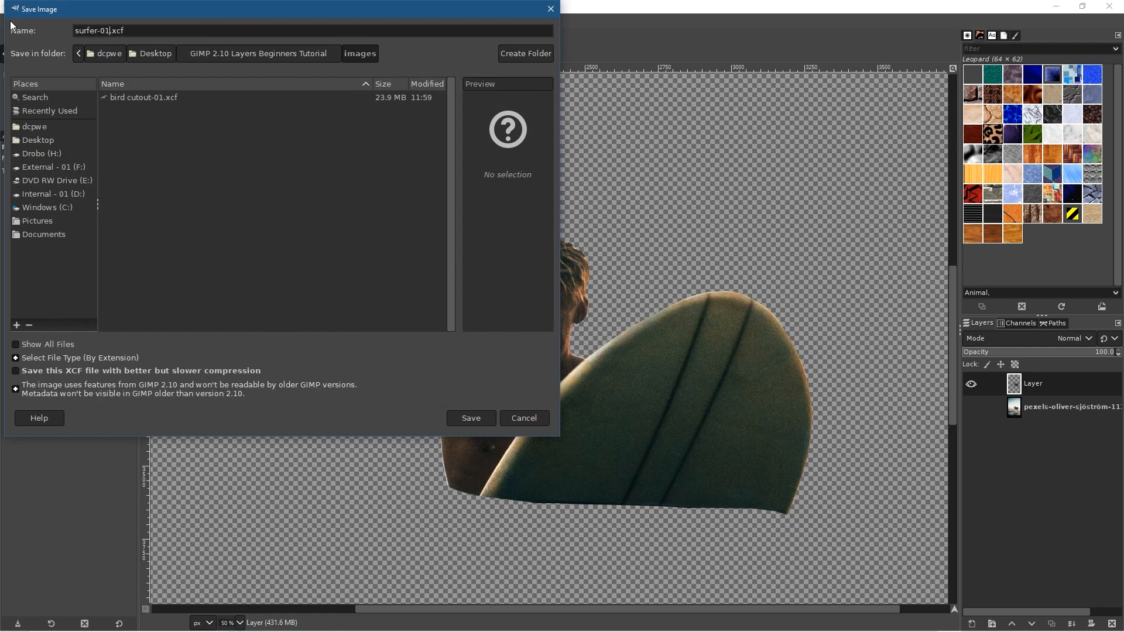
click(473, 417)
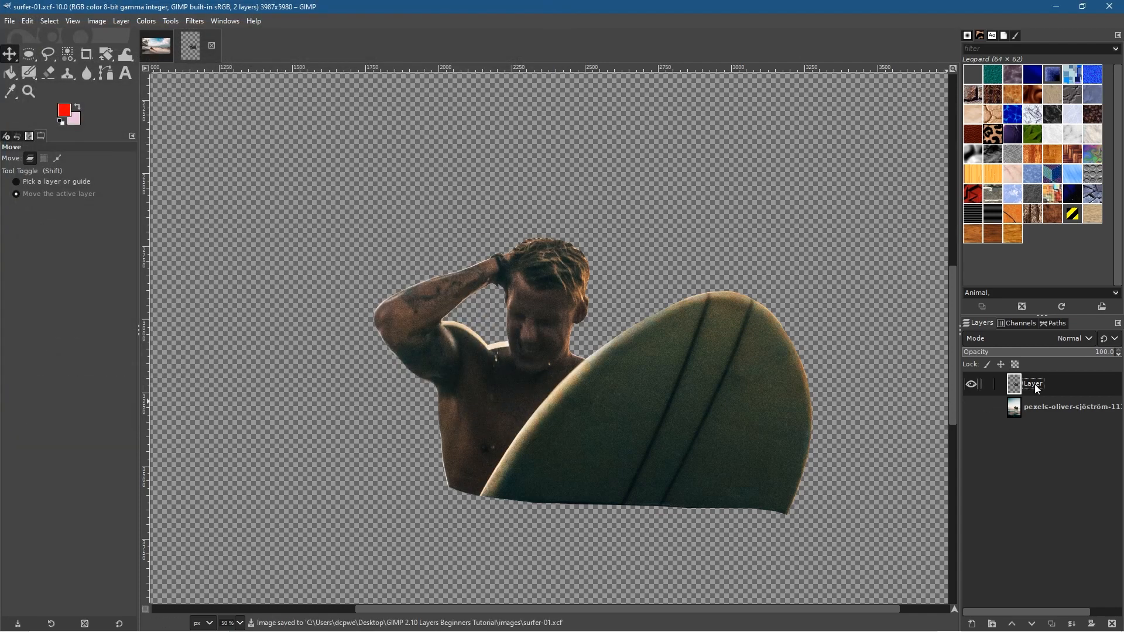
Copy the surfer cut-out into a new transparent 1920 × 1080 px layer of the beach composition, anchored and named Surfer
key(ctrl+c)
click(157, 45)
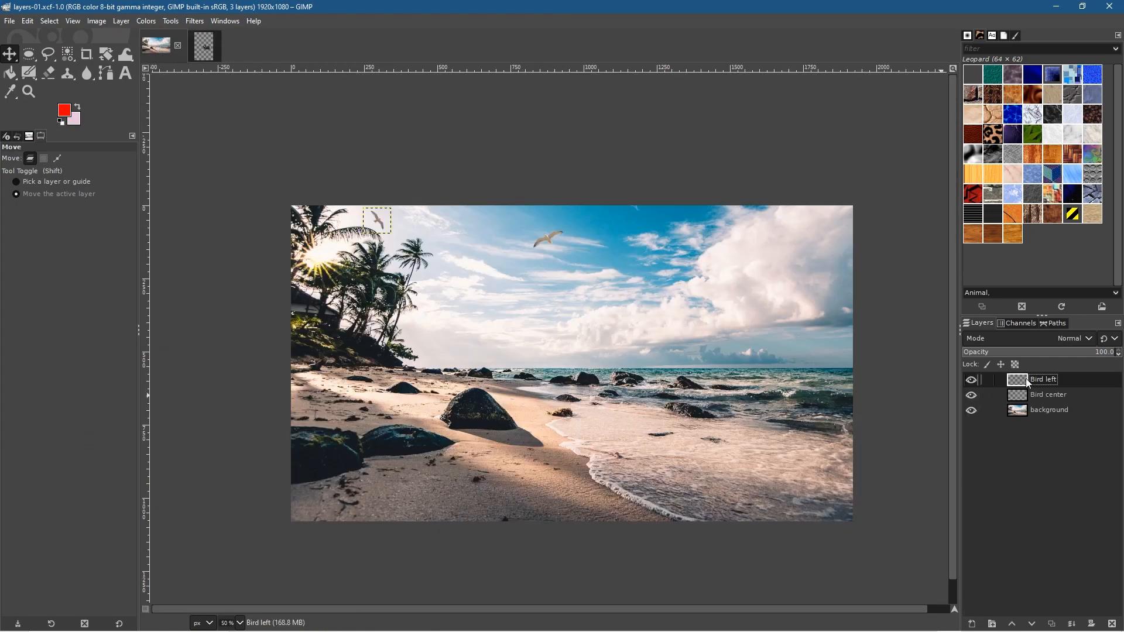
click(973, 625)
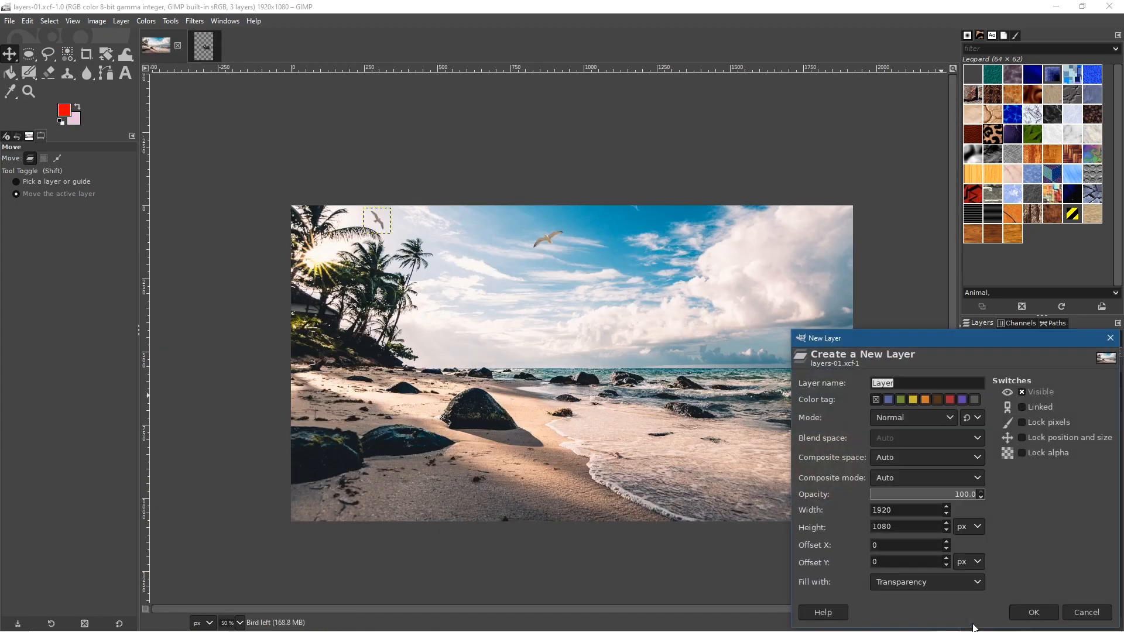
click(1029, 611)
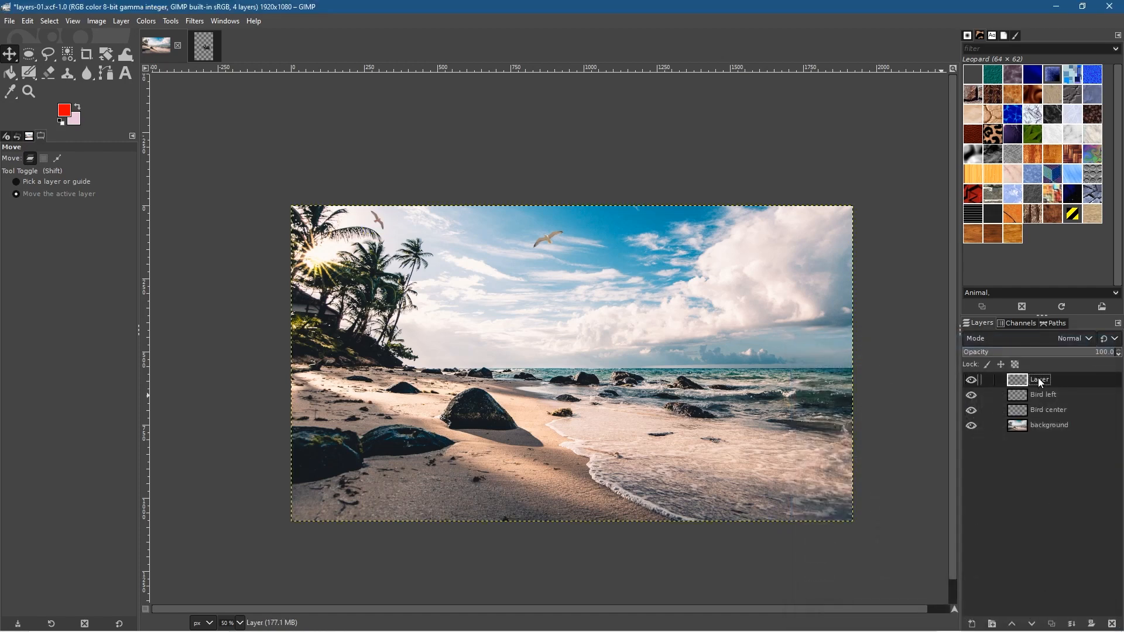
key(ctrl+v)
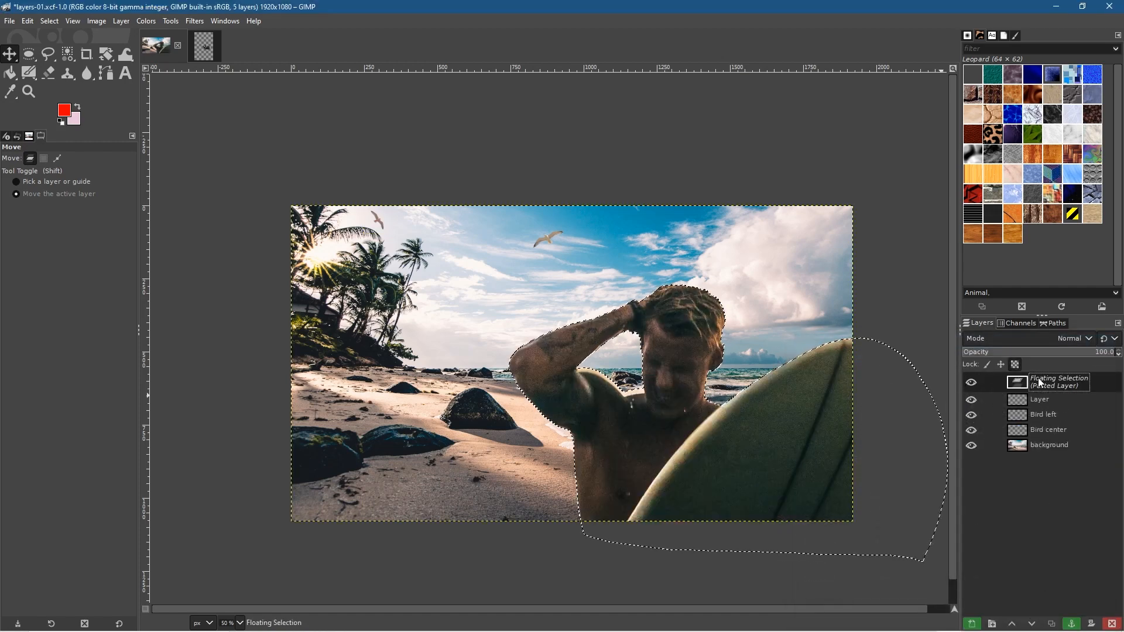
click(1070, 625)
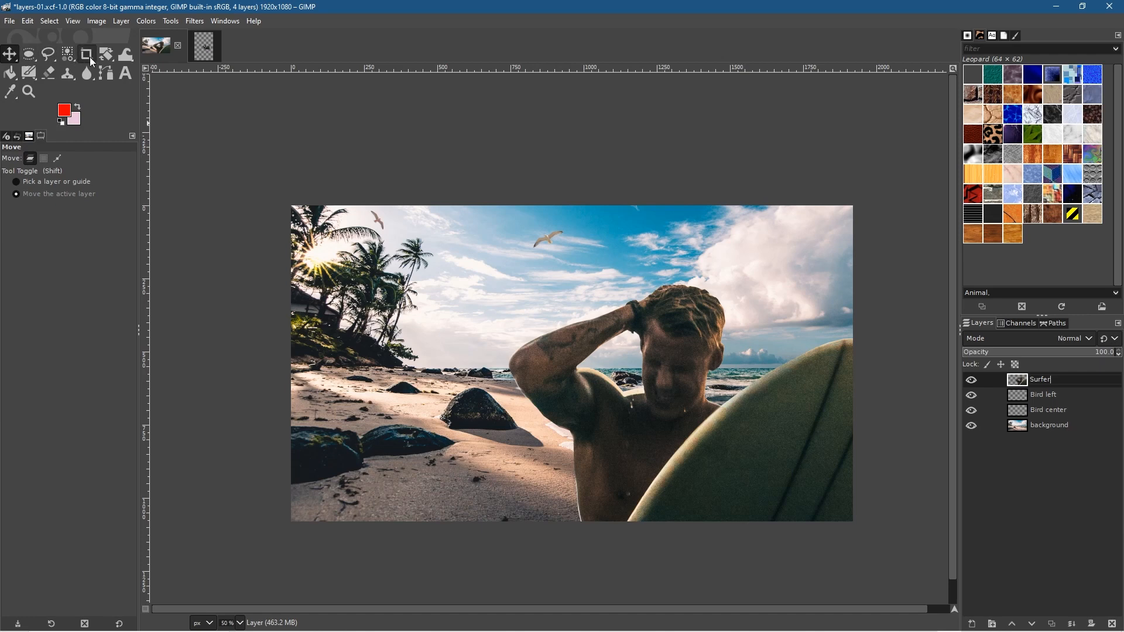
right_click(113, 58)
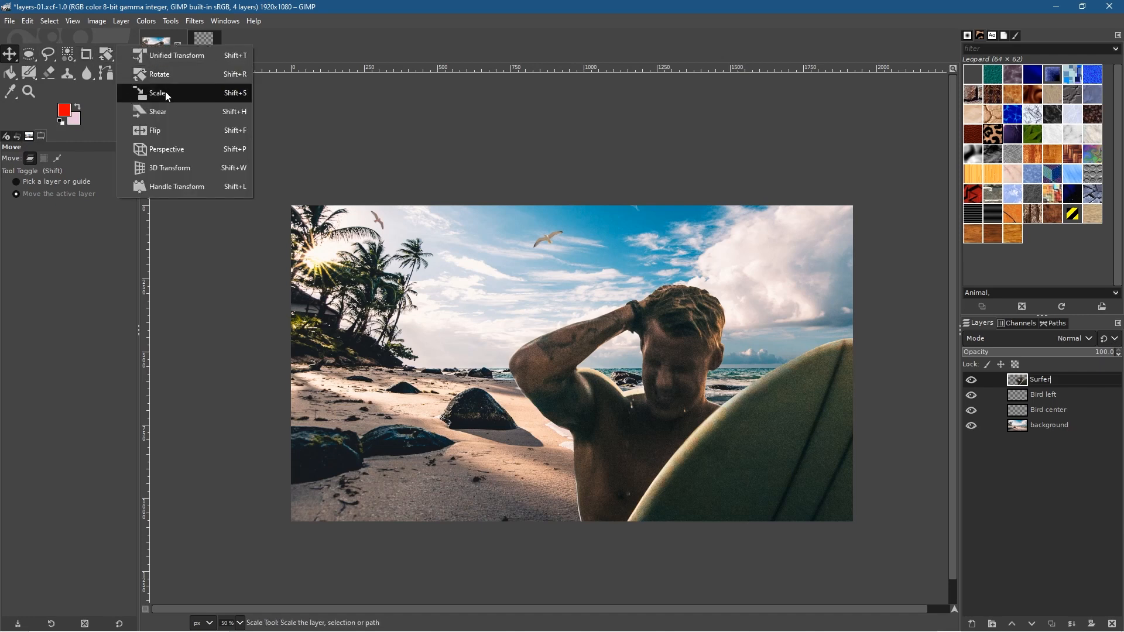
click(166, 95)
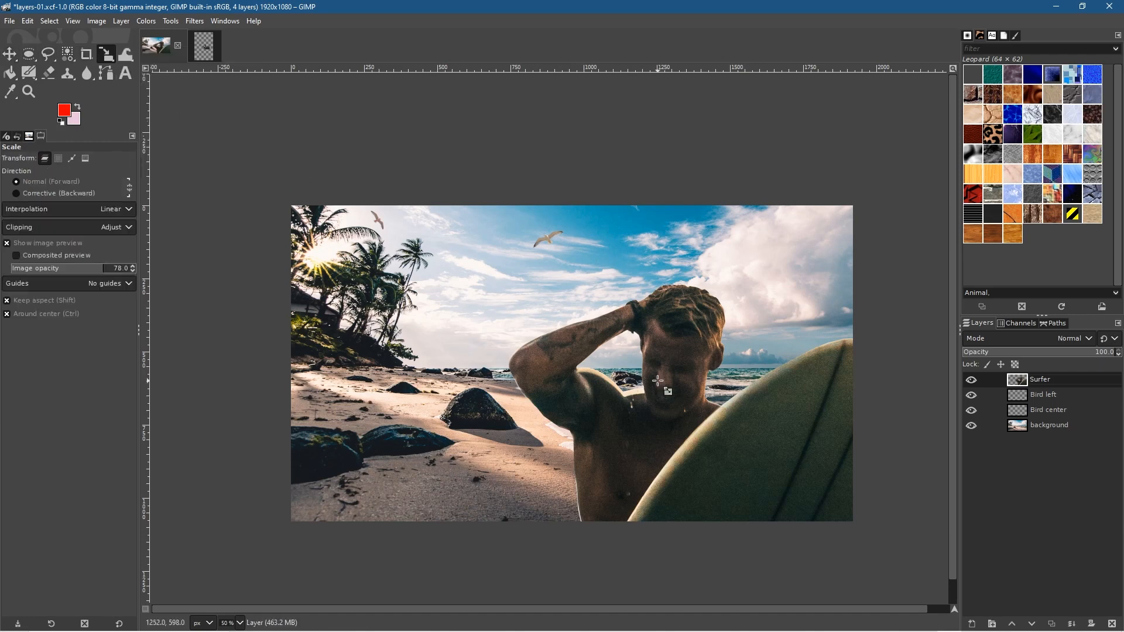
click(658, 381)
drag(532, 350, 404, 297)
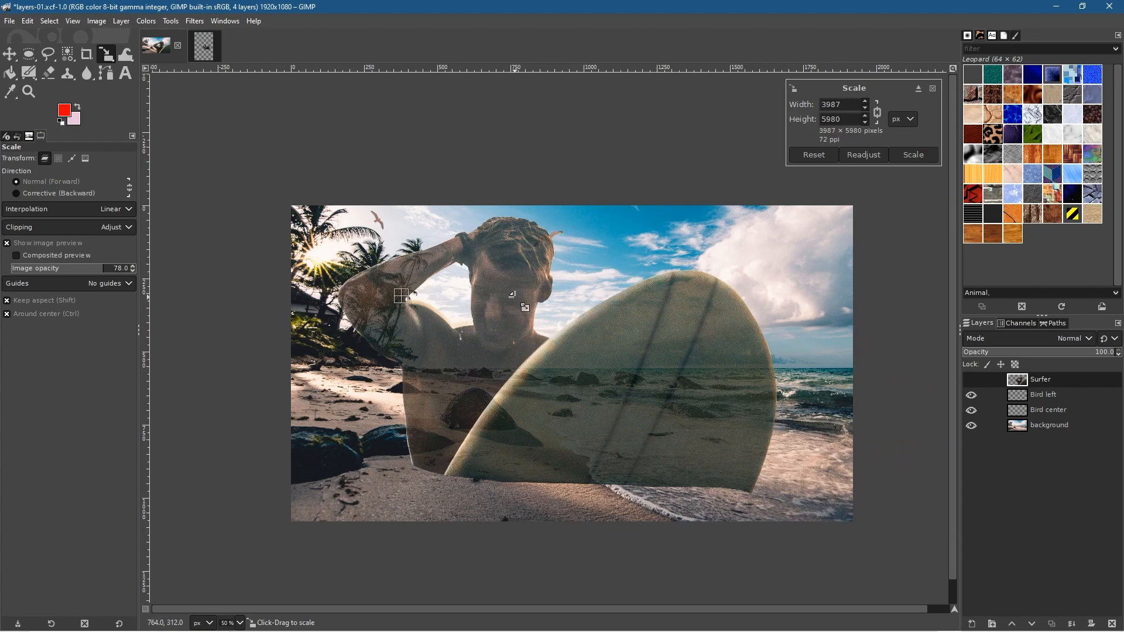
scroll(513, 289, down, 4)
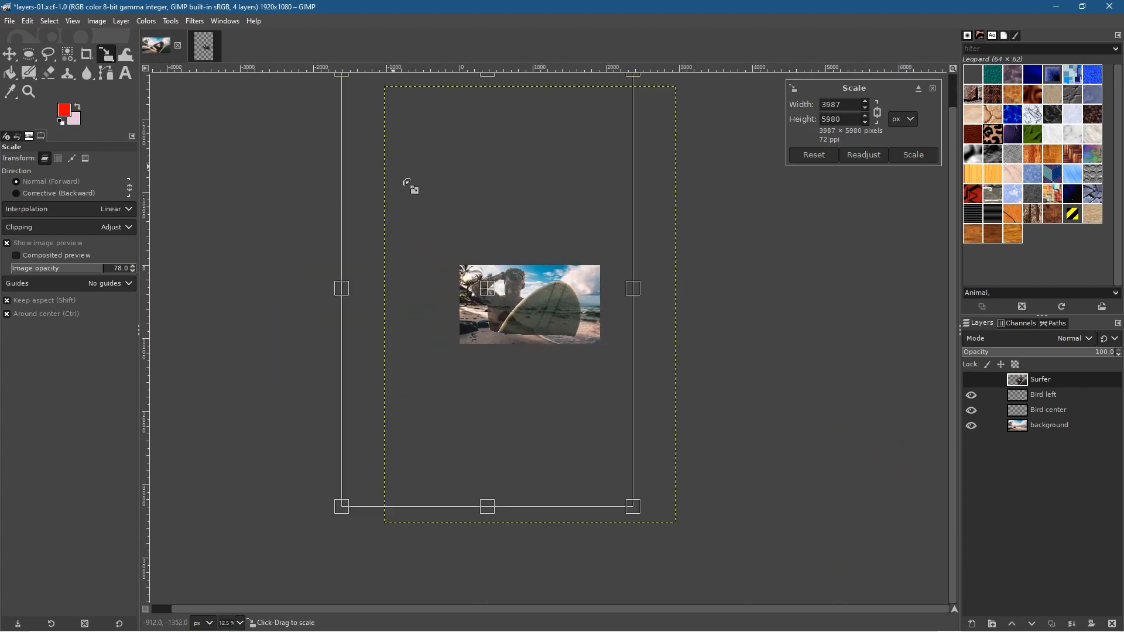
scroll(475, 246, up, 2)
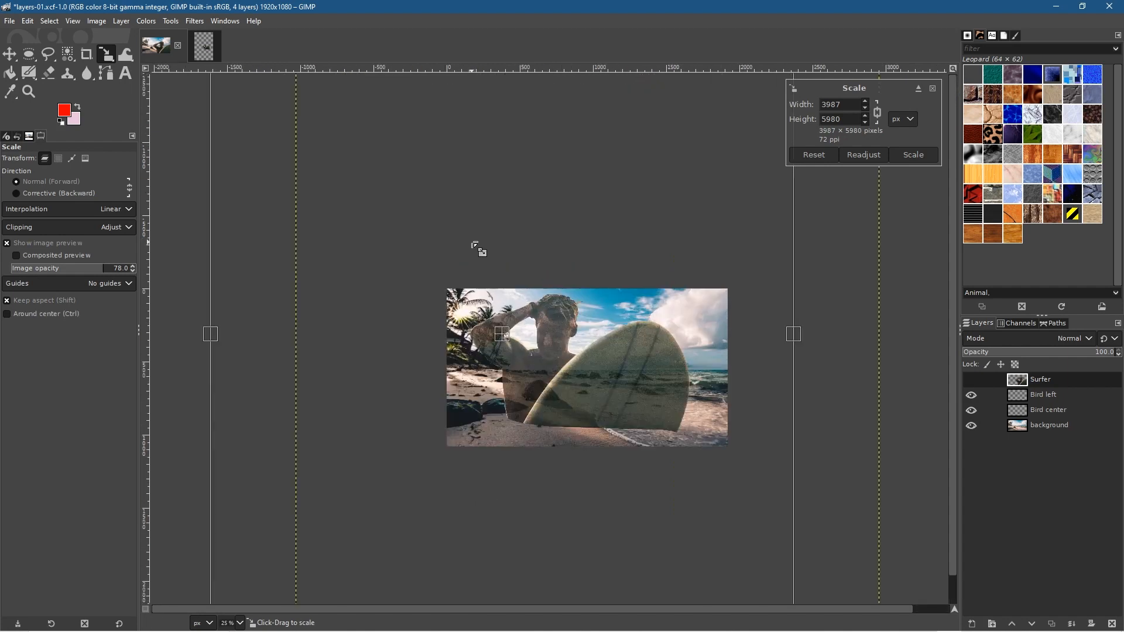
click(814, 157)
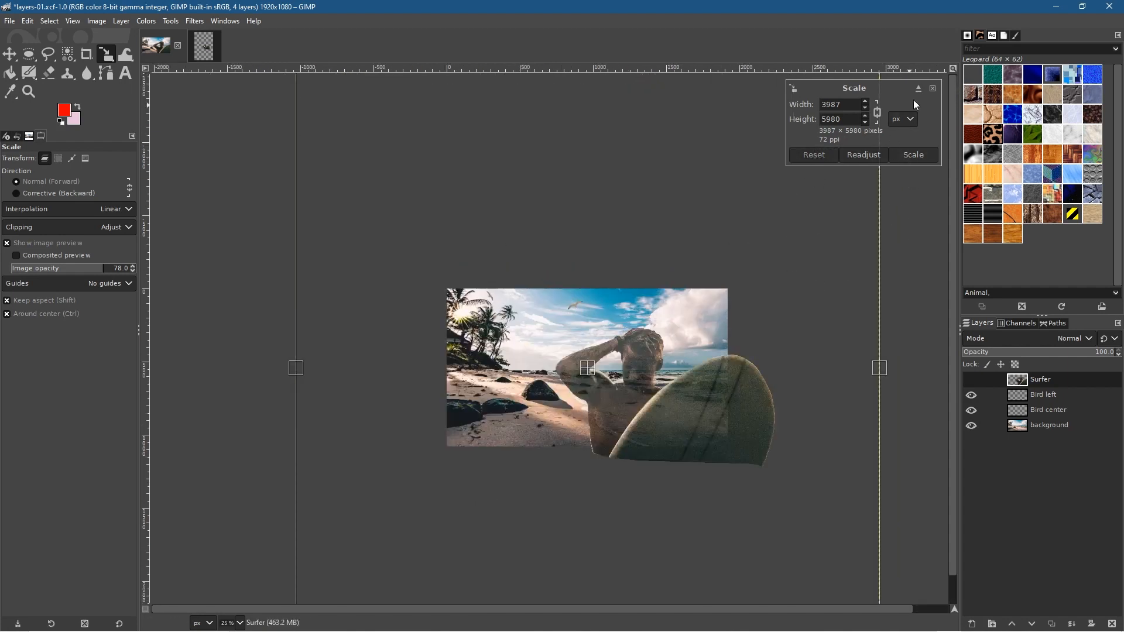
click(933, 90)
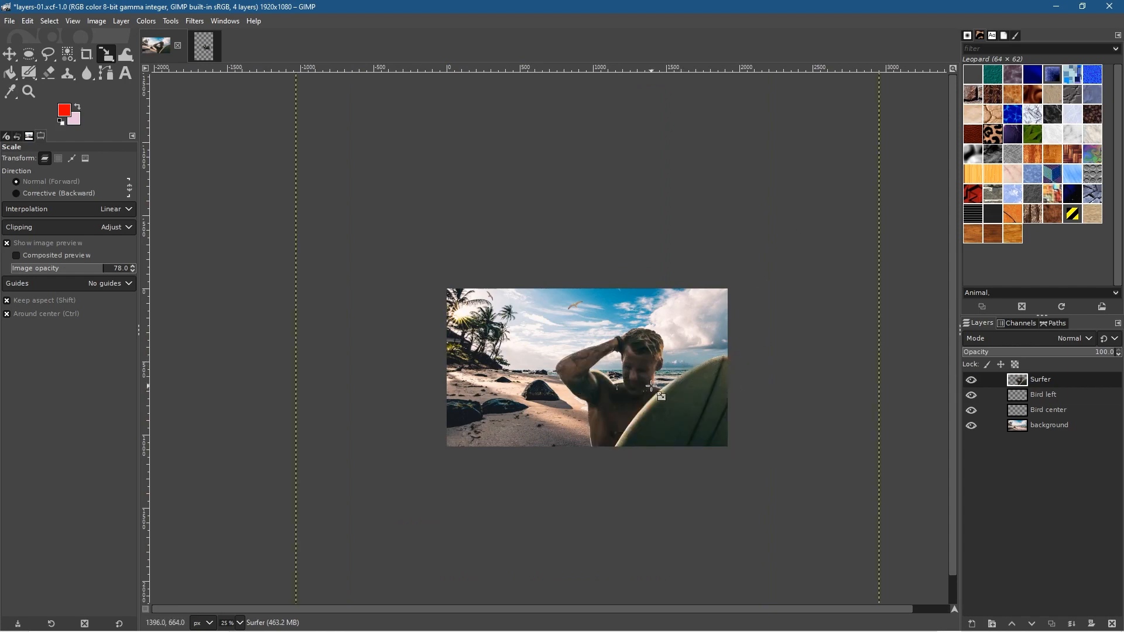
Move the Surfer layer until the surfer and his whole surfboard lie inside the canvas
click(9, 53)
drag(678, 390, 623, 357)
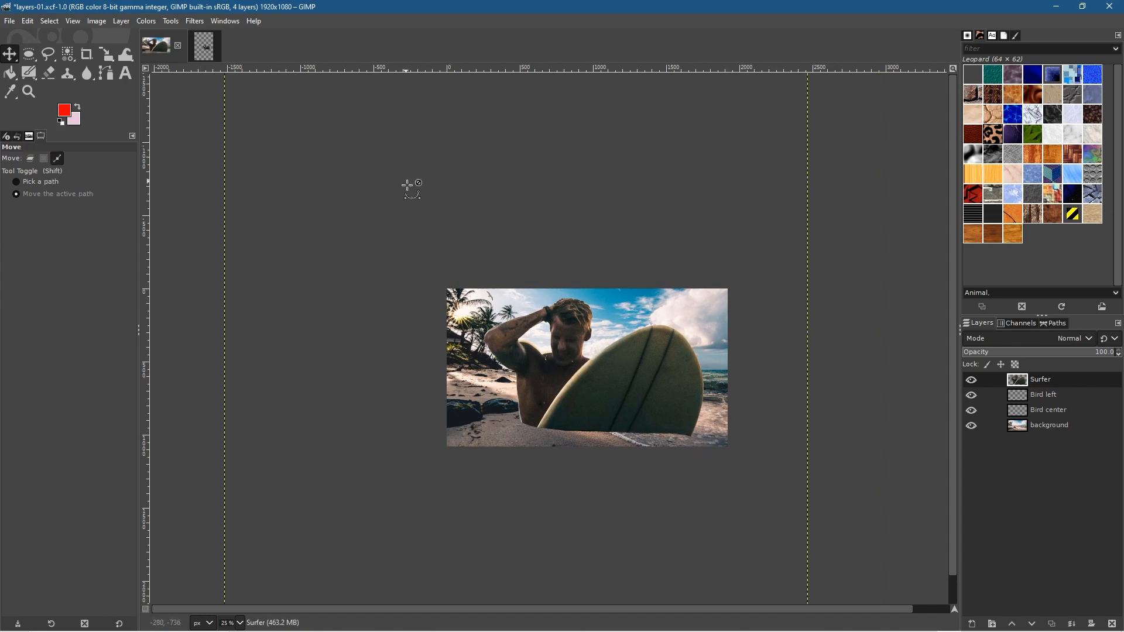
scroll(406, 183, down, 2)
scroll(529, 224, down, 2)
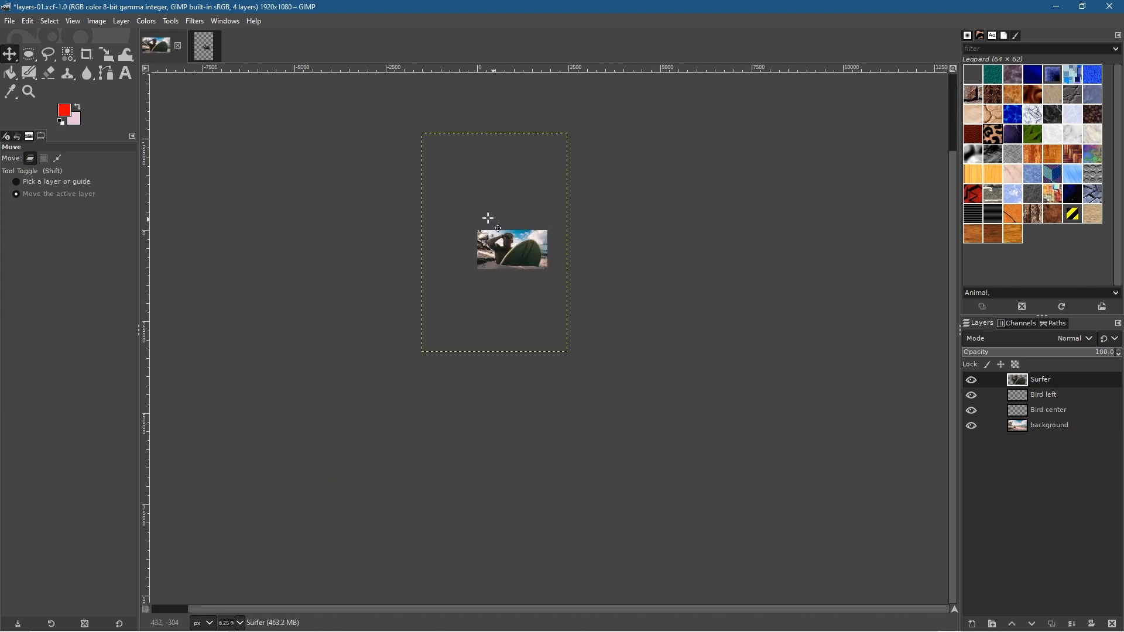
scroll(487, 194, up, 4)
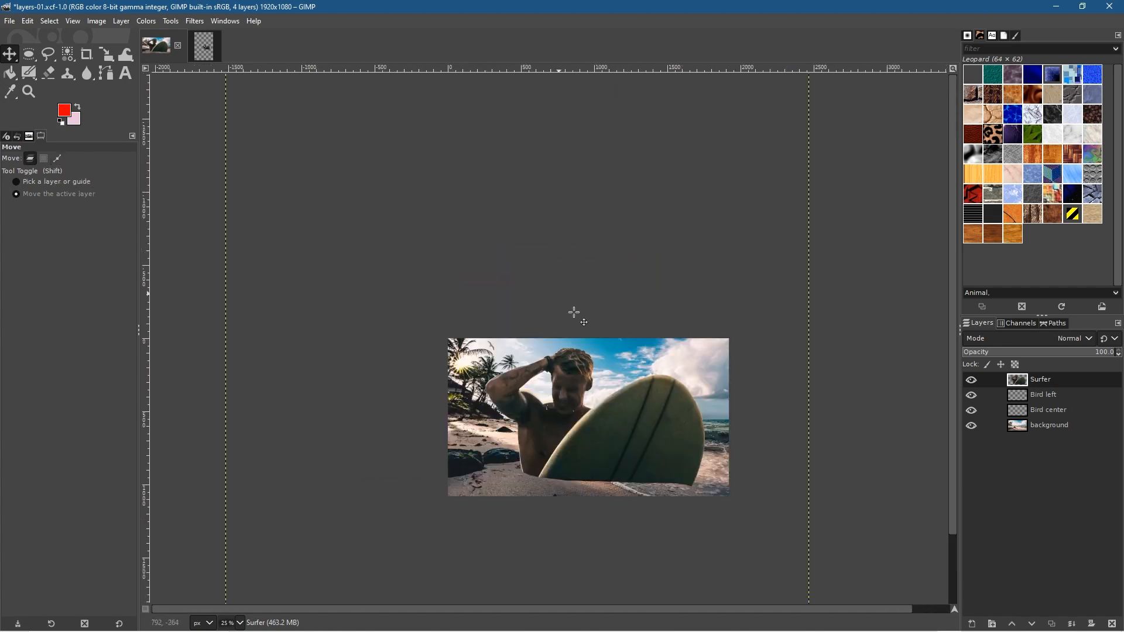
Crop the Surfer layer to a rectangular selection of about 1668 × 1020 px around the surfer and board, and clear the selection
scroll(565, 383, up, 1)
mouse_move(29, 55)
click(81, 61)
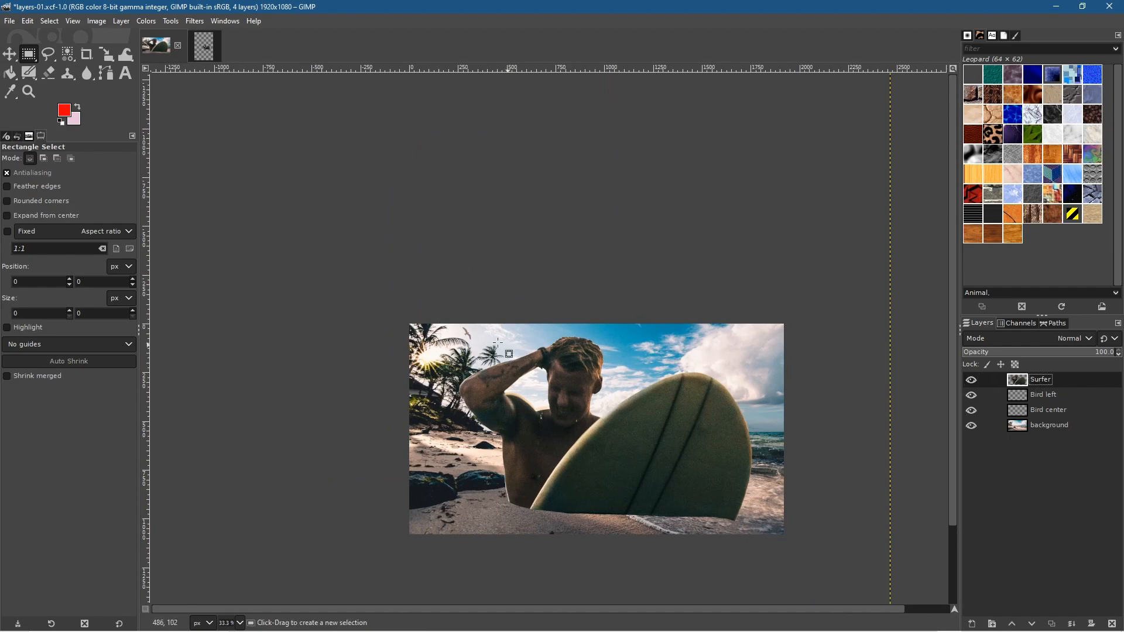
drag(446, 333, 772, 531)
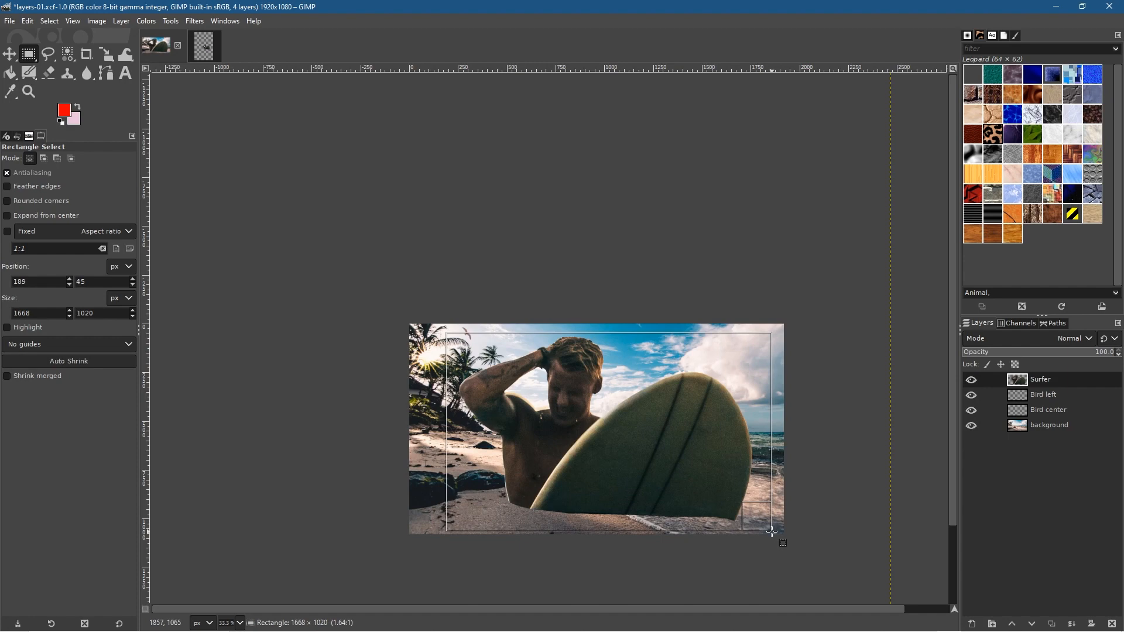
drag(771, 531, 772, 531)
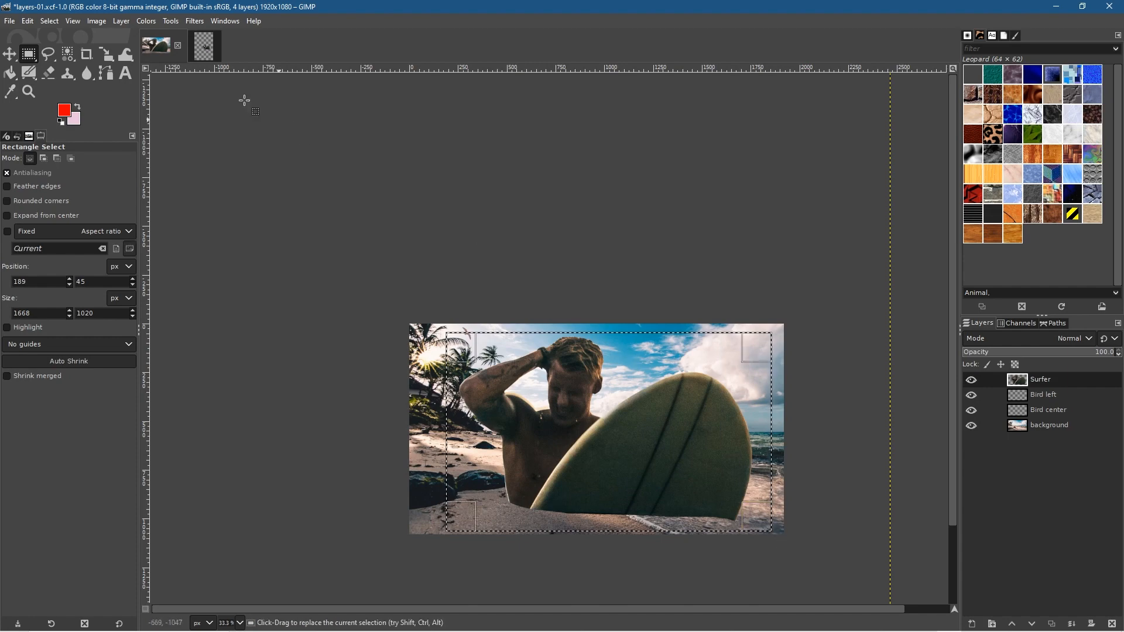
click(129, 23)
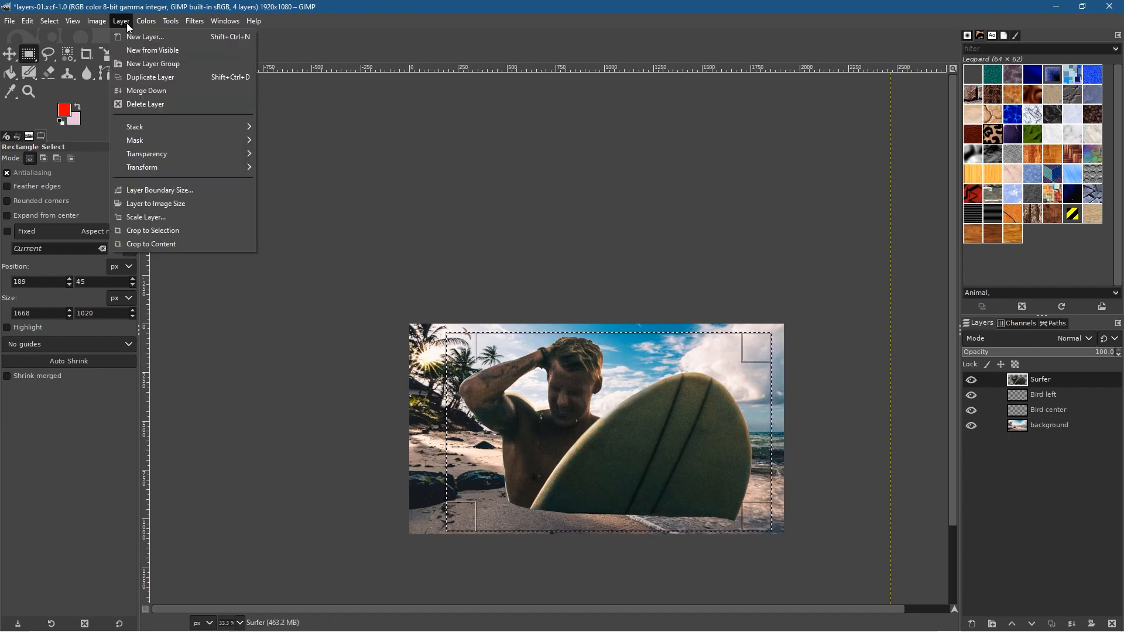
click(152, 235)
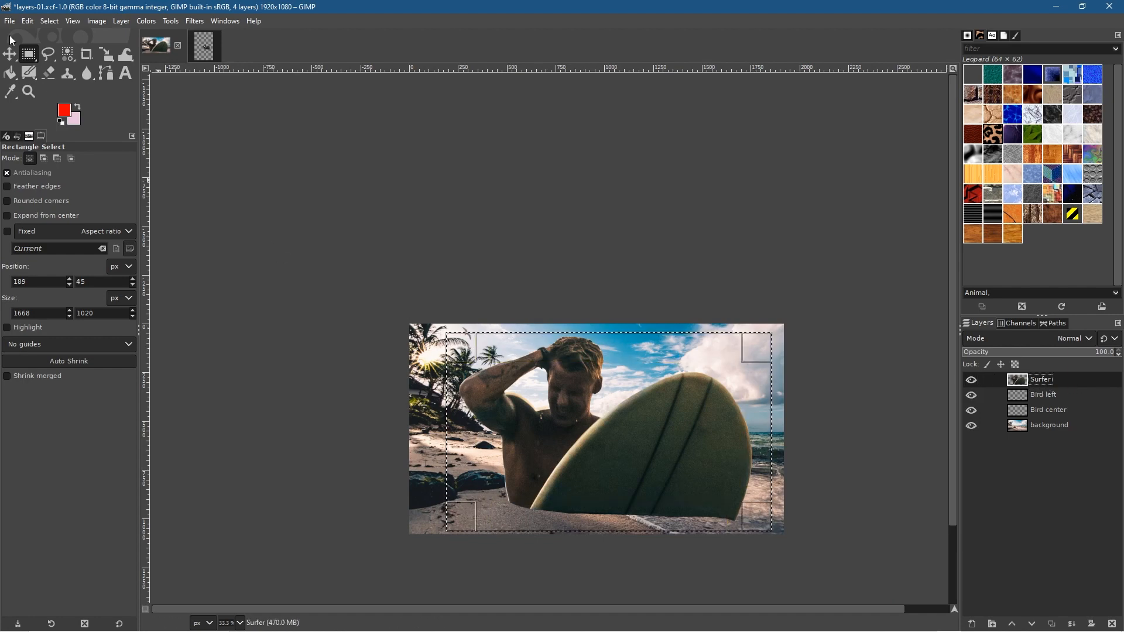
click(51, 24)
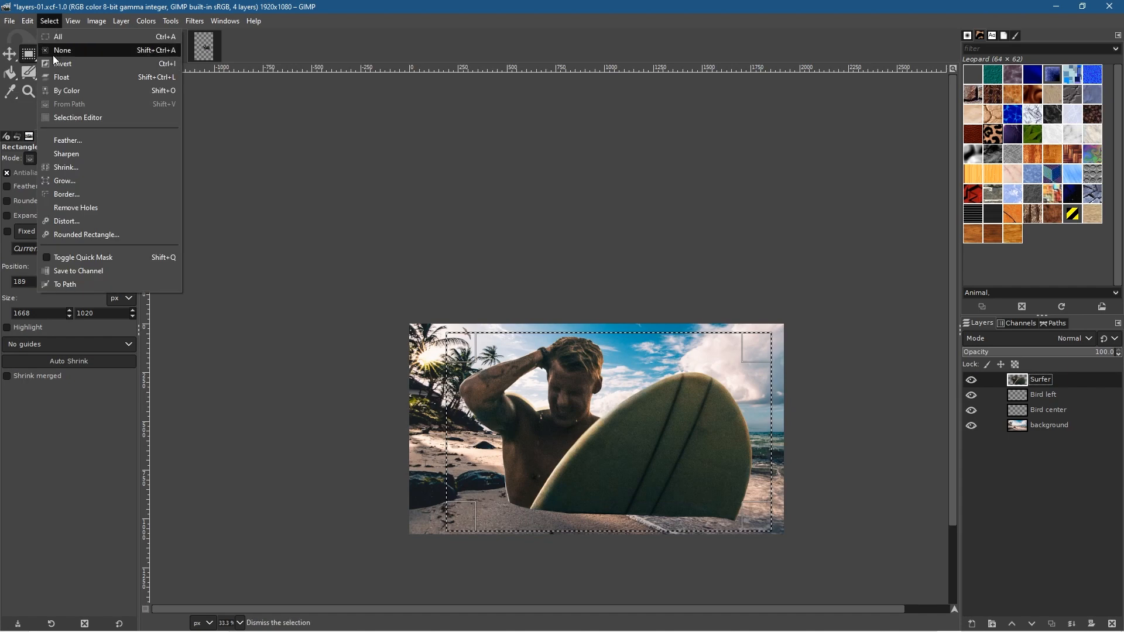
click(55, 48)
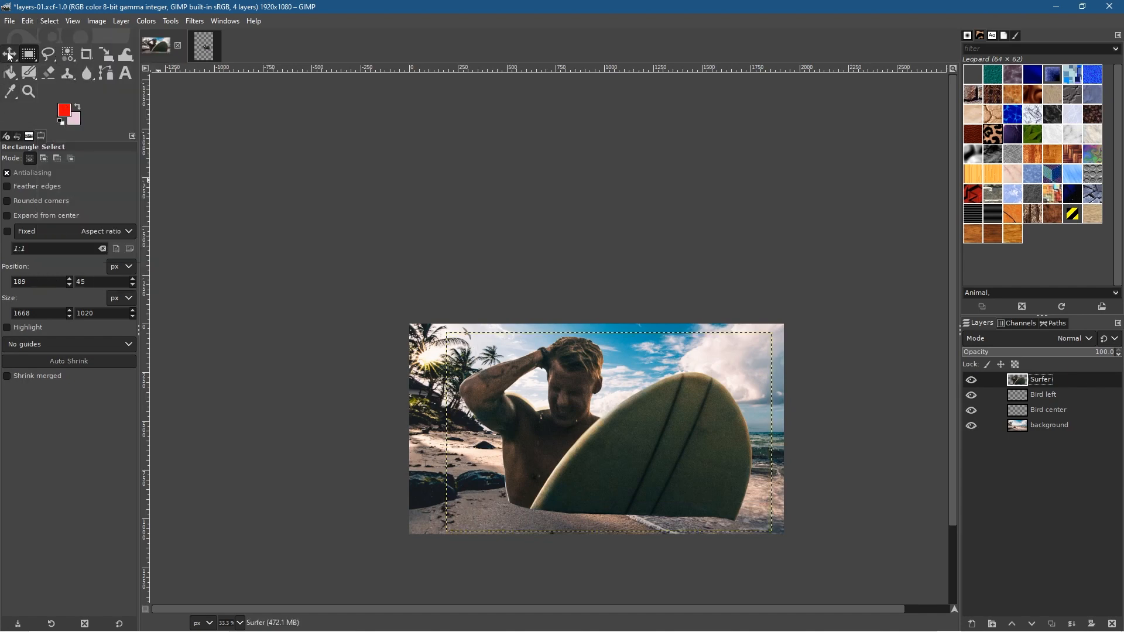
Start scaling the Surfer layer with its aspect kept, shrink it to about 237 × 145 px and place it on the sea near the horizon
click(107, 55)
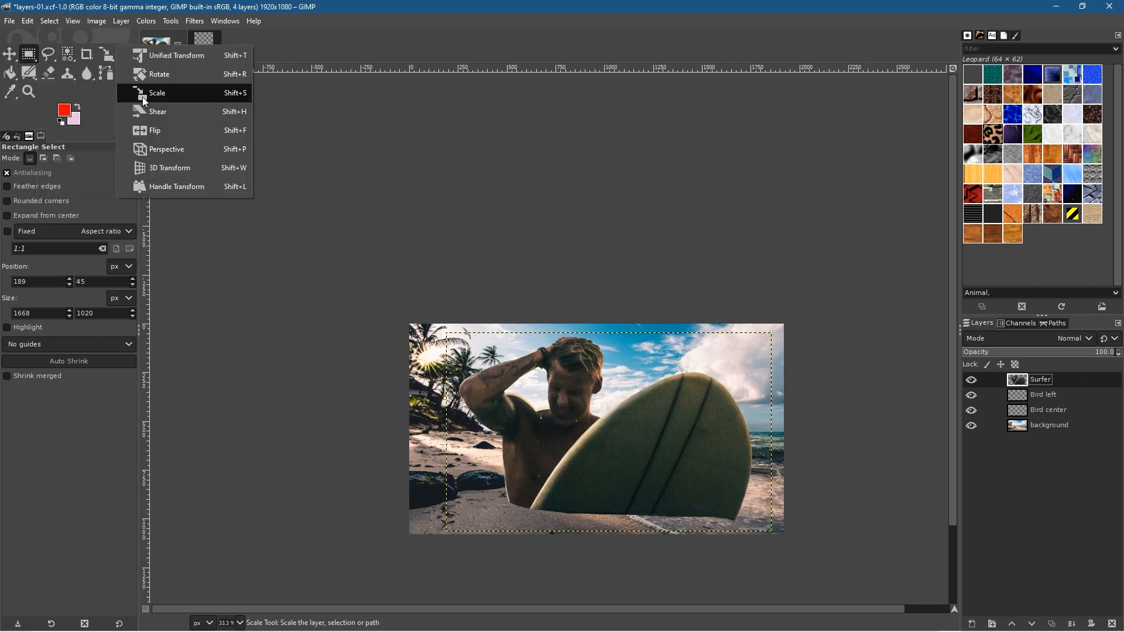
click(143, 97)
click(538, 385)
mouse_move(453, 334)
mouse_down()
mouse_move(441, 327)
mouse_move(454, 335)
mouse_up()
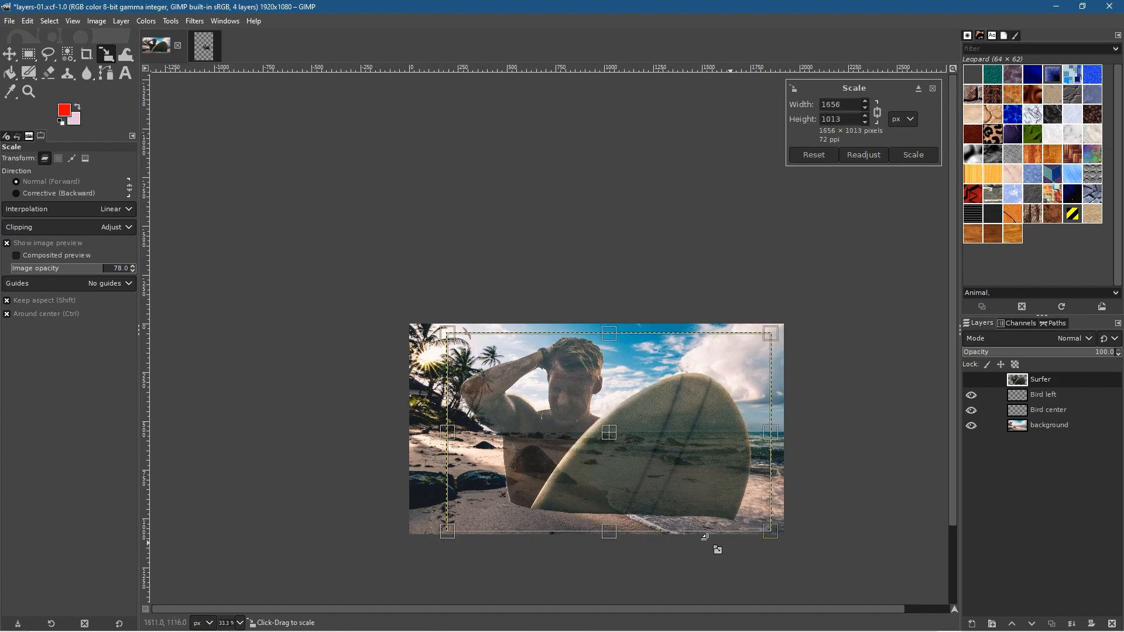
scroll(342, 153, down, 1)
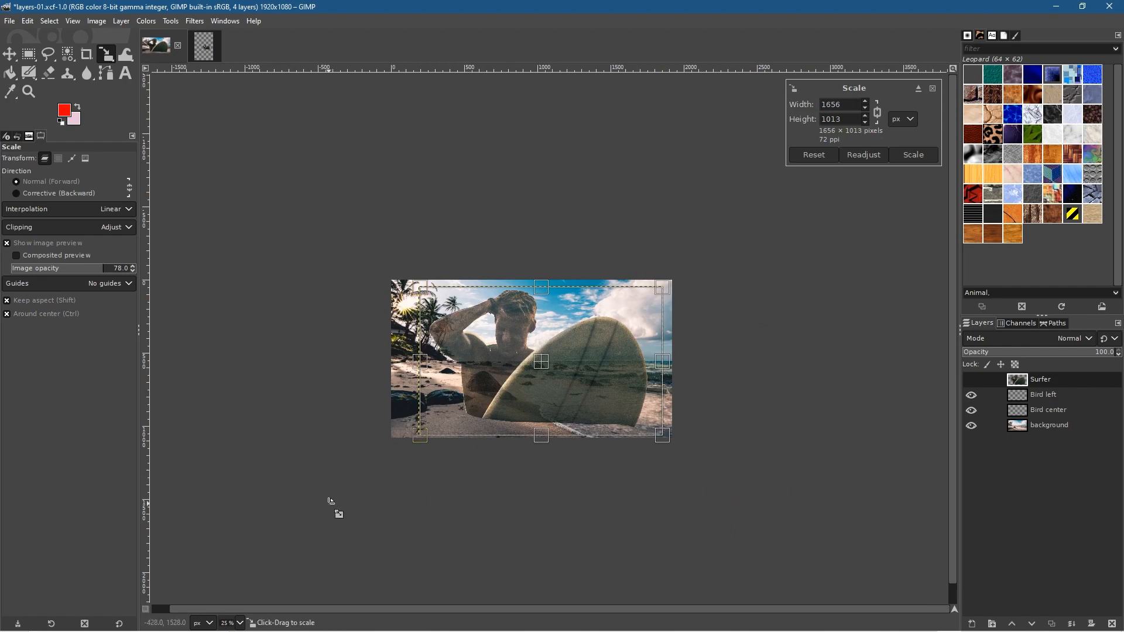
scroll(484, 393, up, 2)
scroll(483, 393, up, 1)
scroll(482, 384, down, 1)
drag(358, 166, 845, 307)
drag(600, 316, 777, 313)
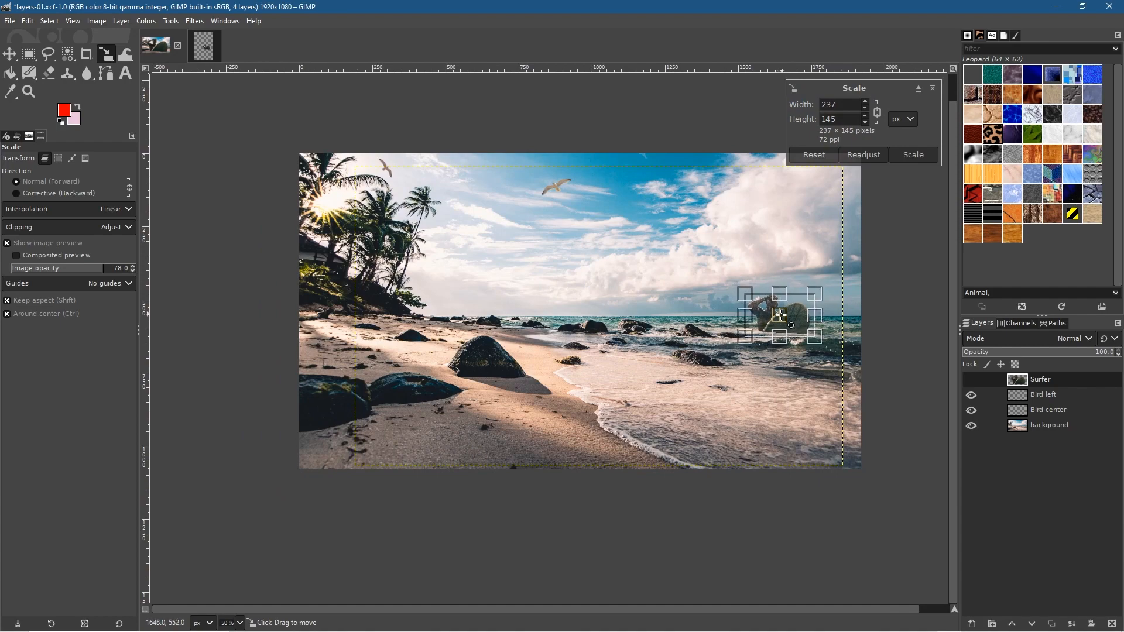
Try a smaller size of about 96 × 59 px for the surfer at the horizon
drag(811, 293, 770, 306)
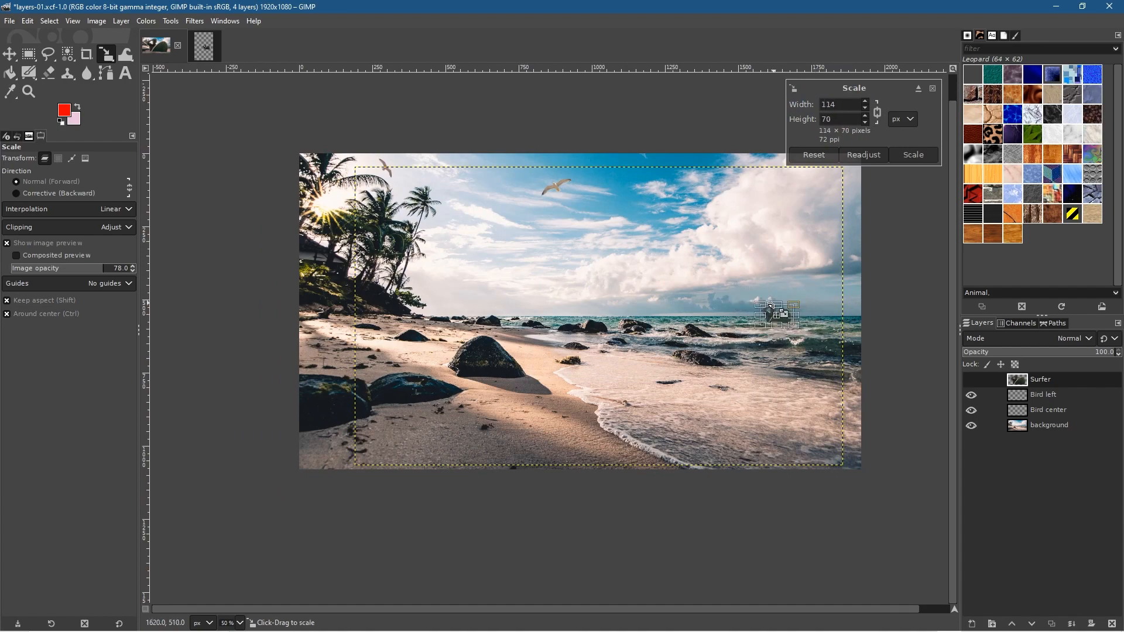
scroll(827, 327, up, 4)
drag(688, 240, 682, 246)
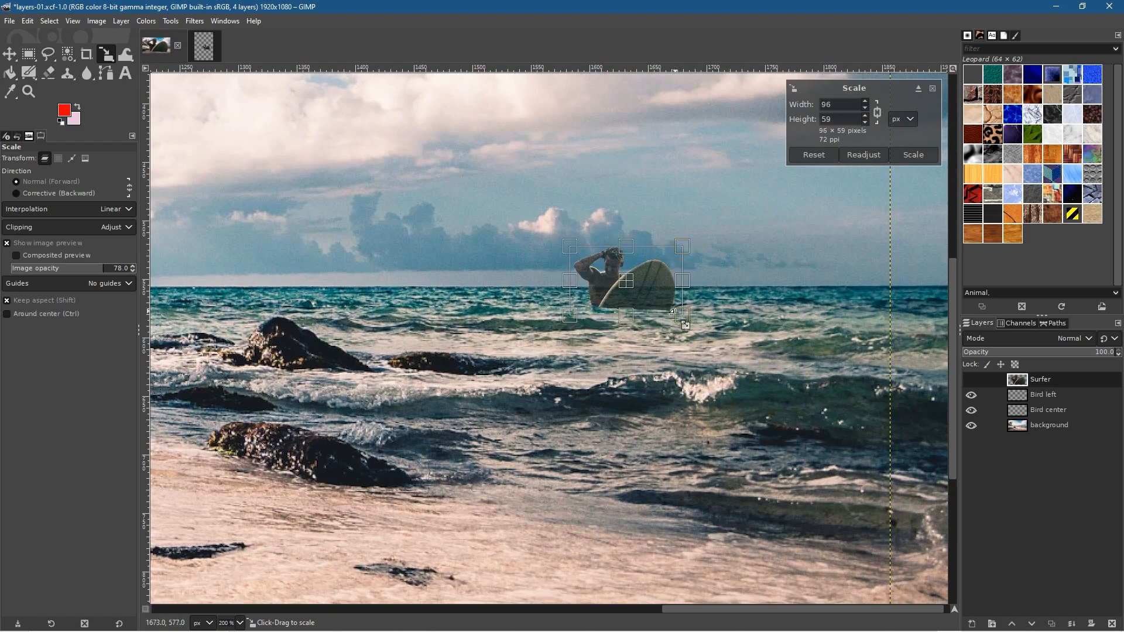
scroll(685, 323, down, 3)
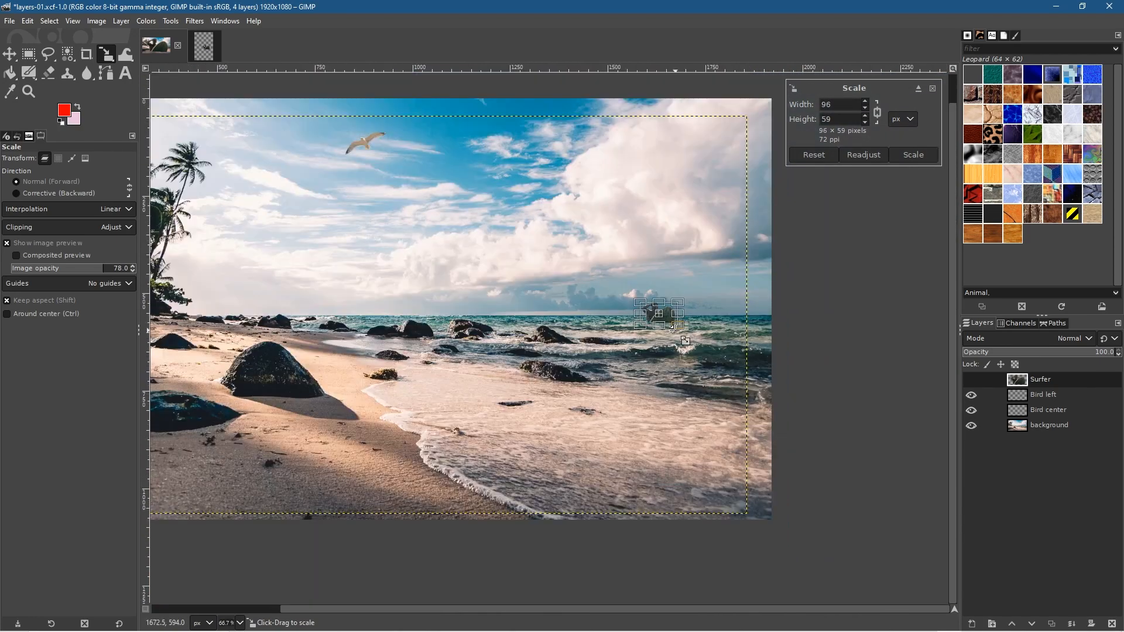
scroll(491, 394, down, 1)
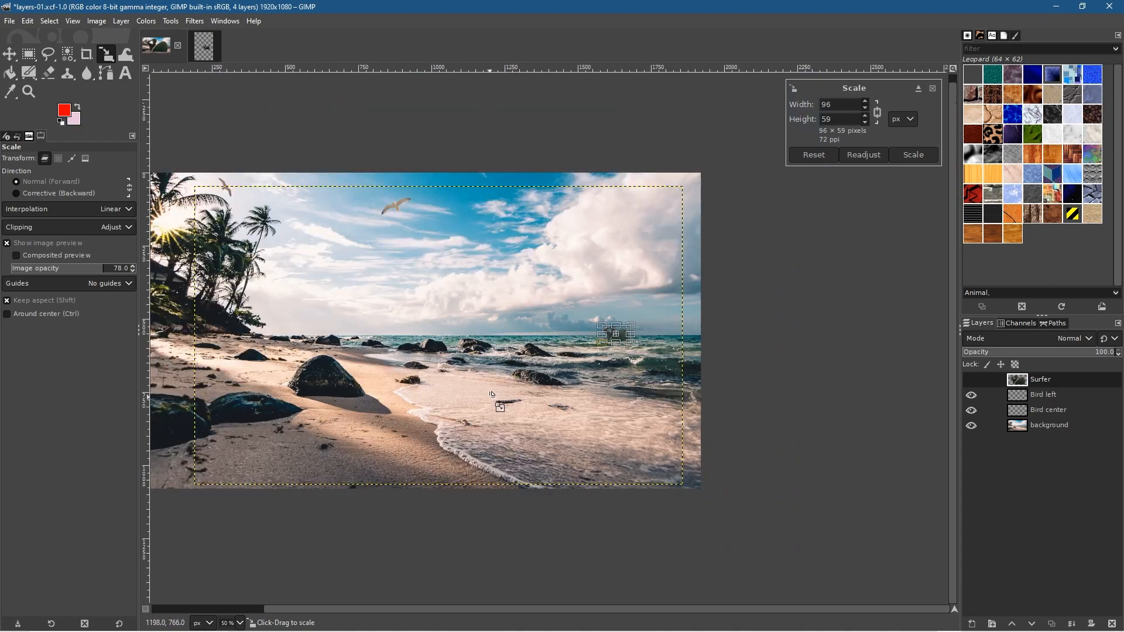
scroll(492, 394, up, 1)
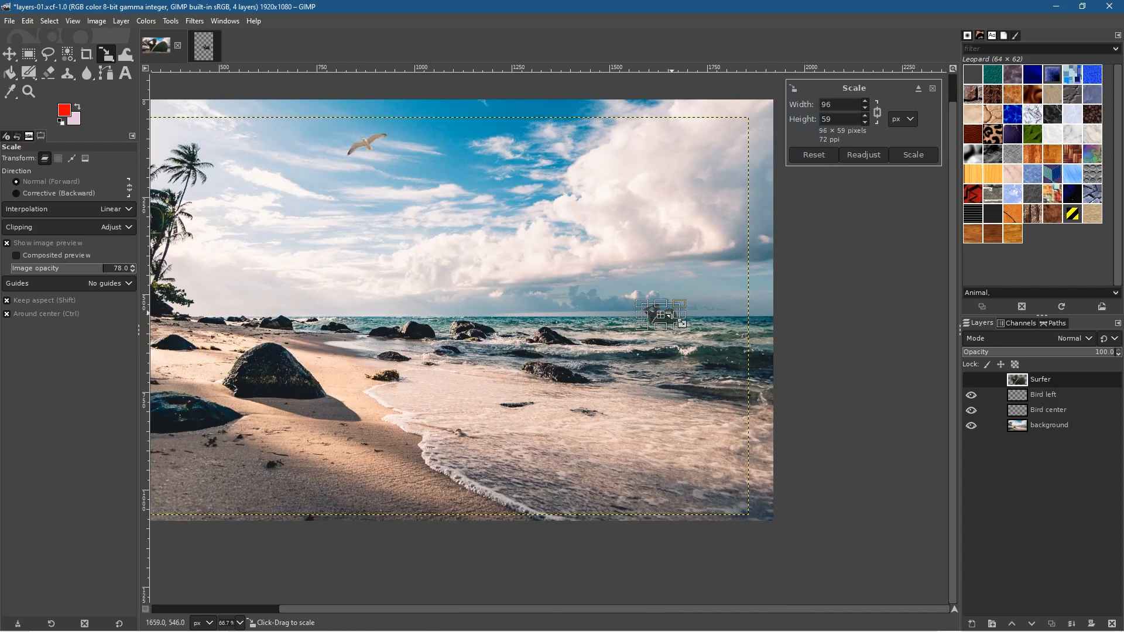
Bring the surfer forward into the nearer waves, enlarge him to about 271 × 166 px and apply the scaling
drag(677, 323, 656, 369)
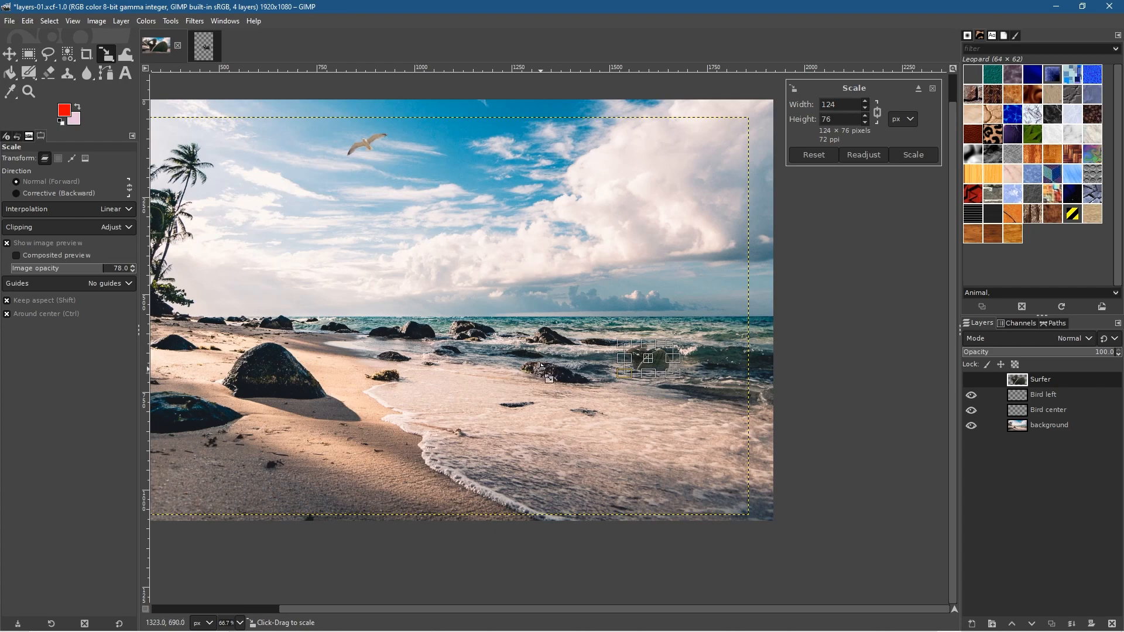
drag(679, 345, 727, 300)
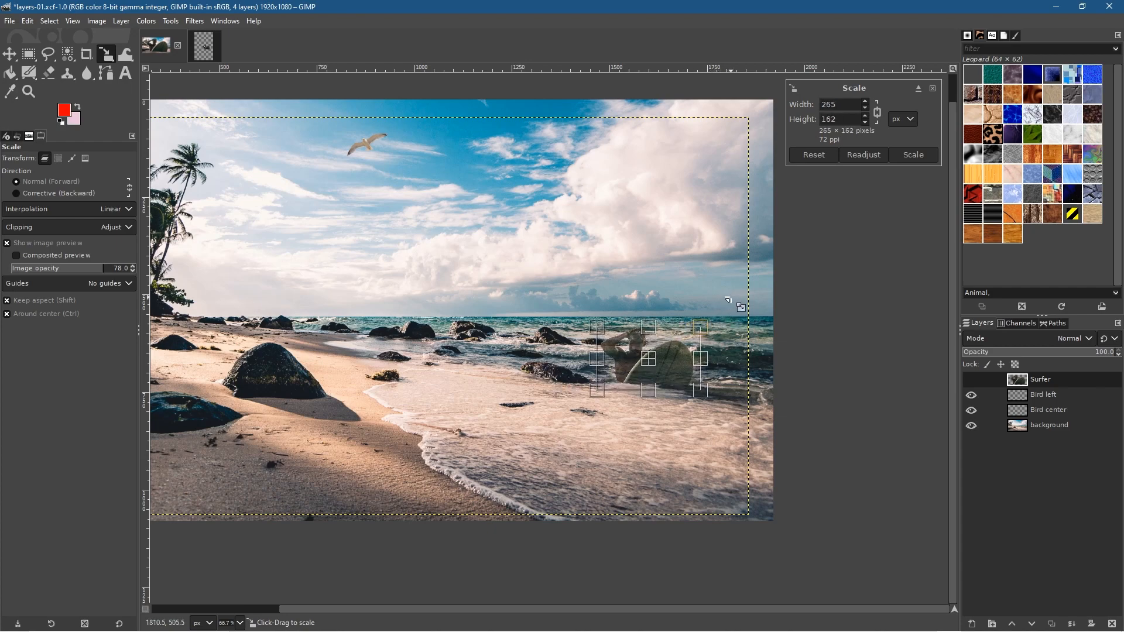
mouse_move(679, 349)
mouse_down()
mouse_move(656, 354)
mouse_move(676, 360)
mouse_up()
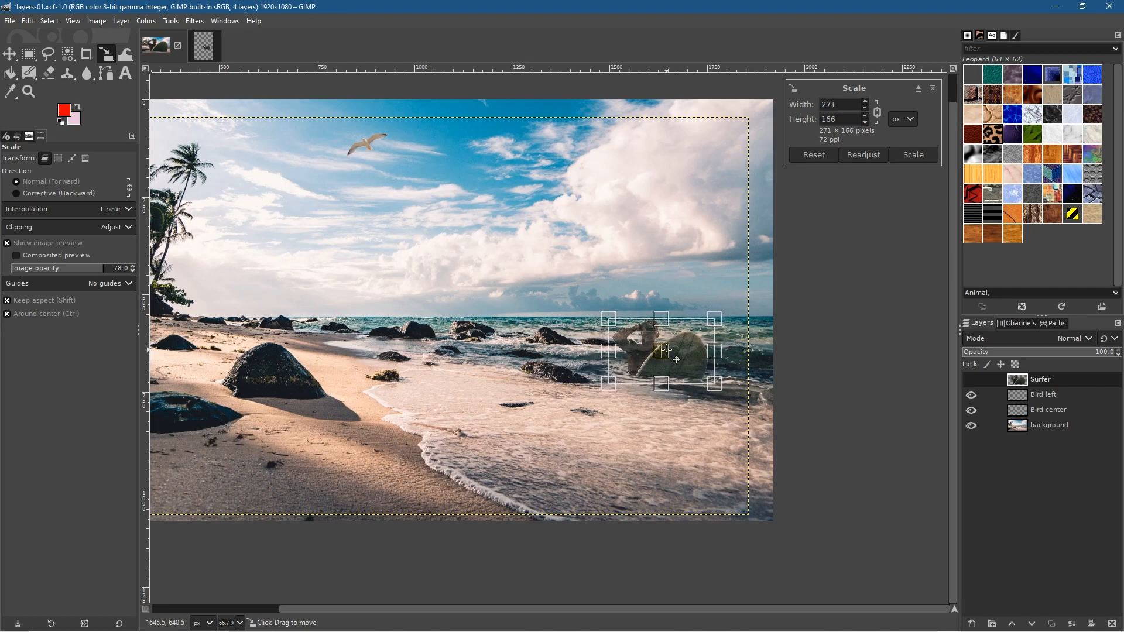
click(915, 154)
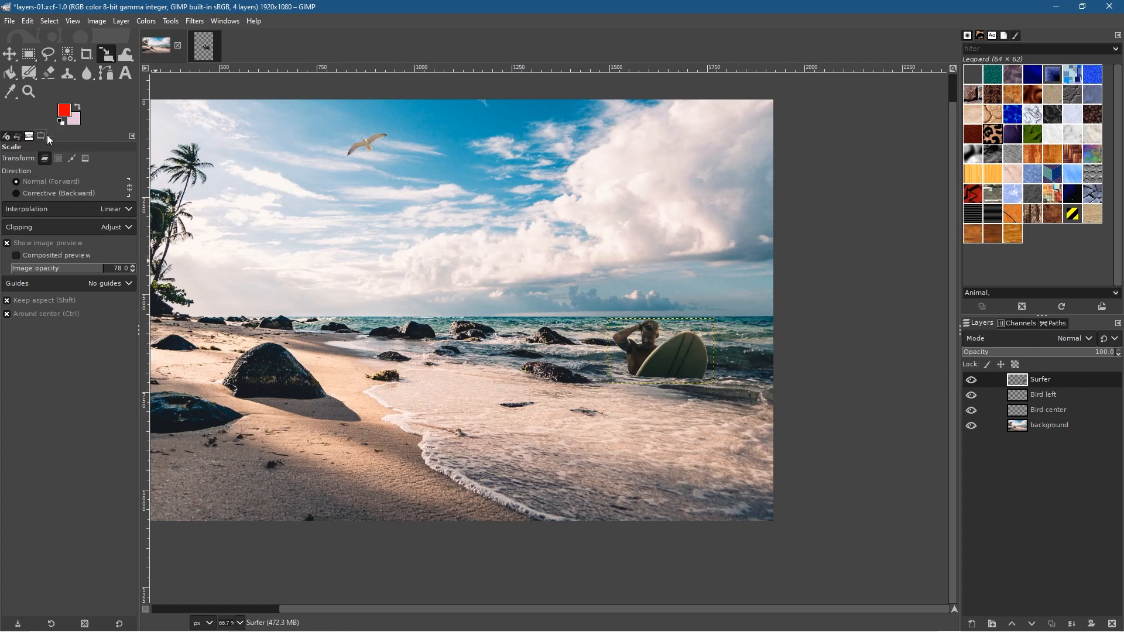
Move the surfer up to the horizon line and scale his layer down to about 147 × 89 px
click(10, 54)
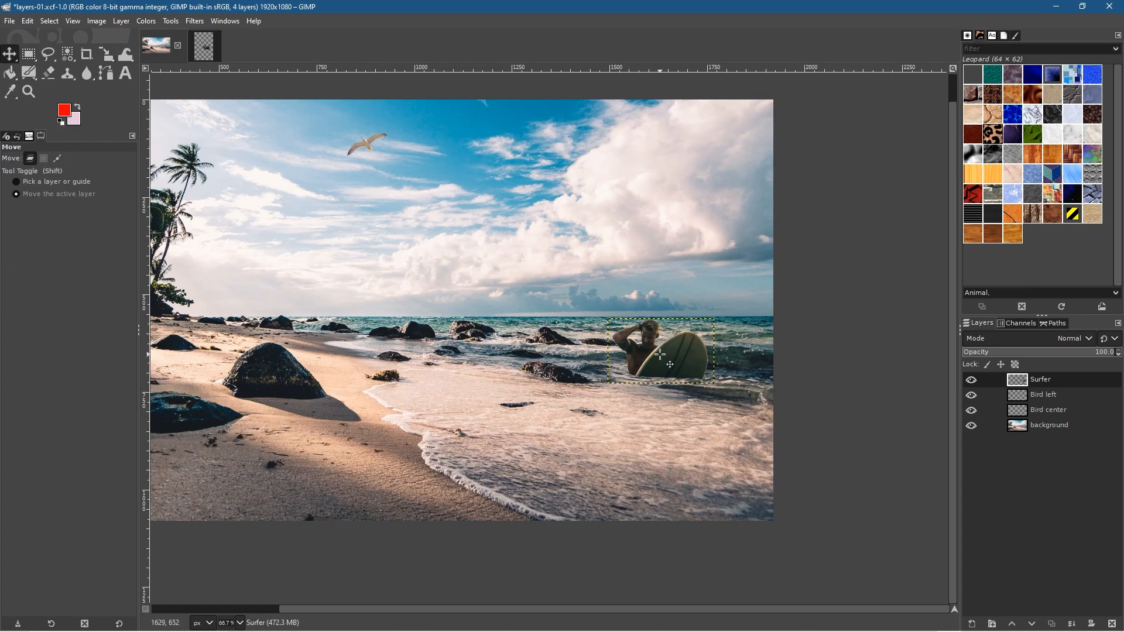
drag(674, 351, 671, 315)
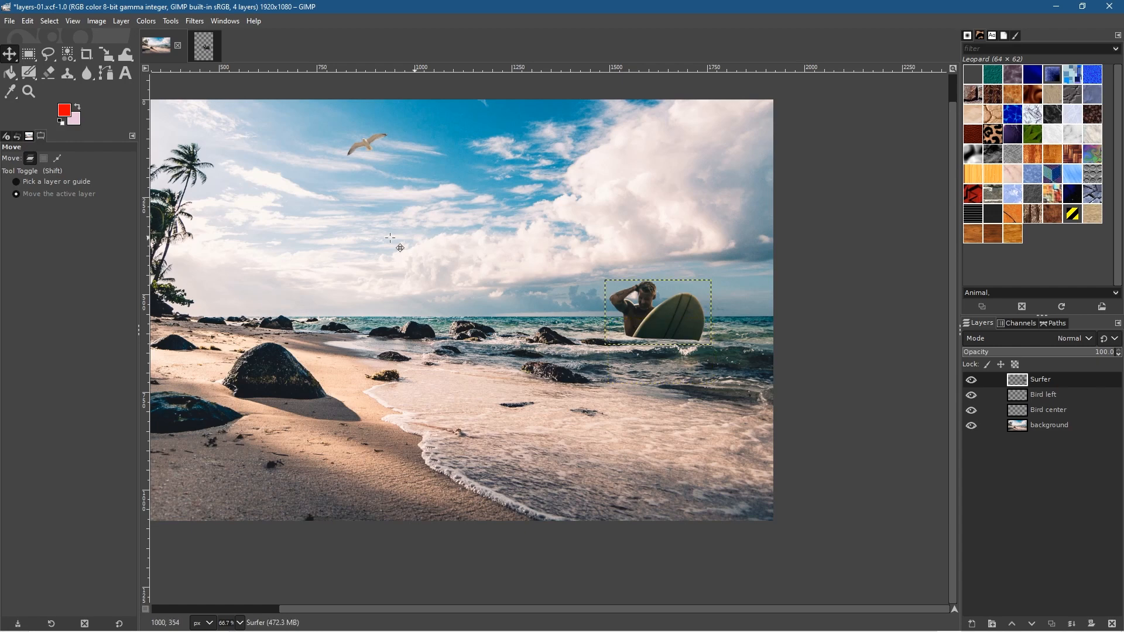
click(106, 53)
click(691, 286)
drag(721, 276, 657, 320)
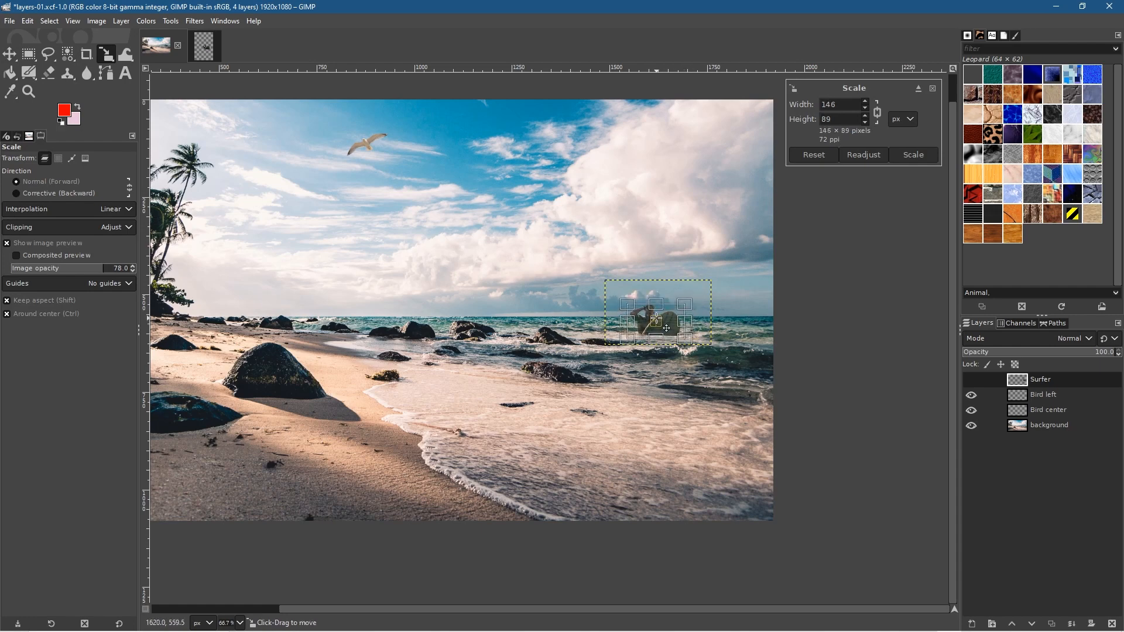
click(915, 155)
click(842, 319)
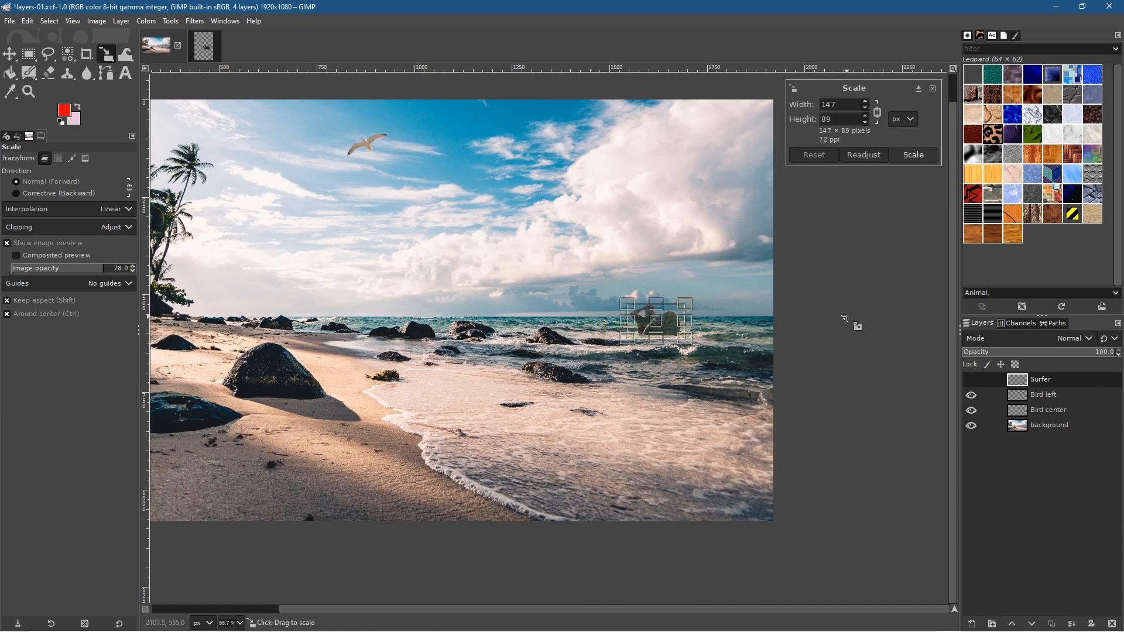
click(911, 154)
key(m)
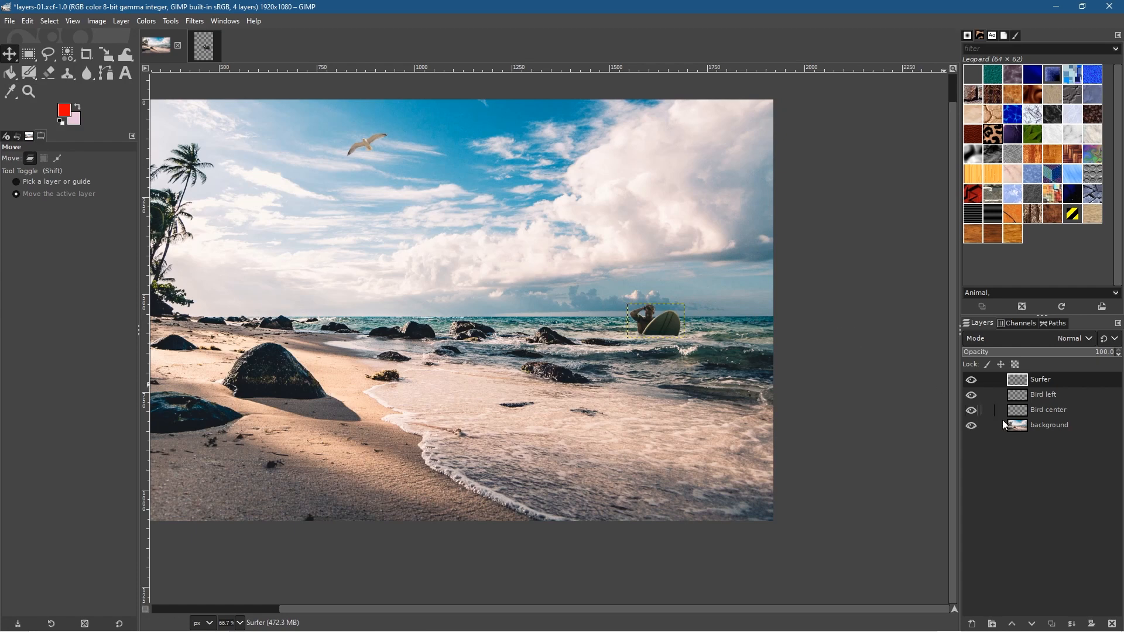
Examine how the surfer and board sit in the water, both close up and against the whole background
click(1038, 427)
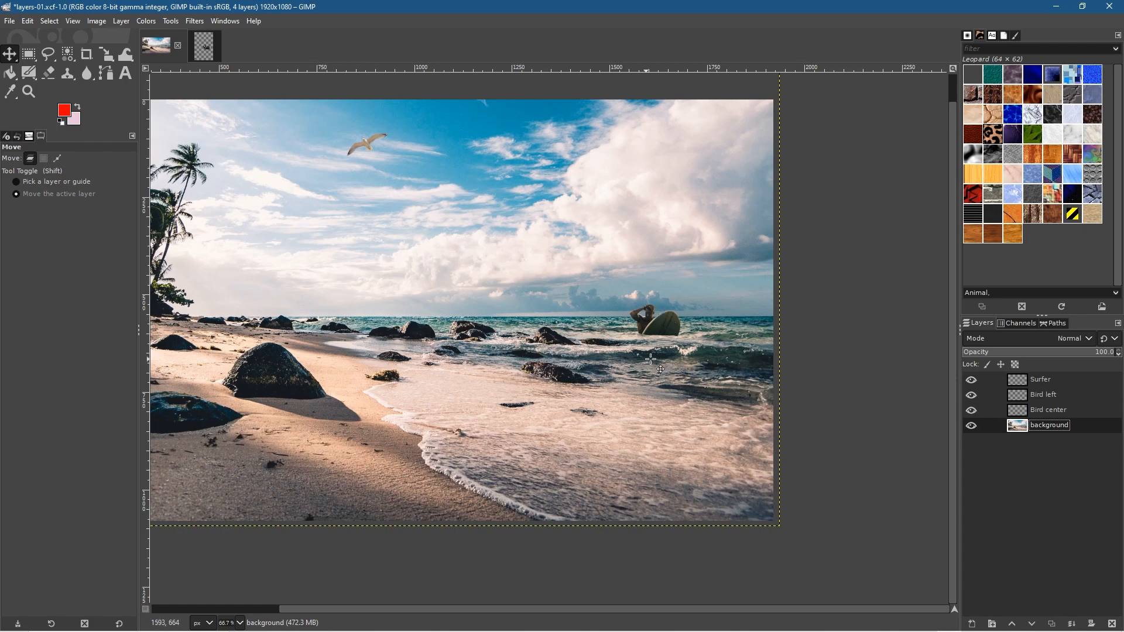
scroll(664, 361, up, 5)
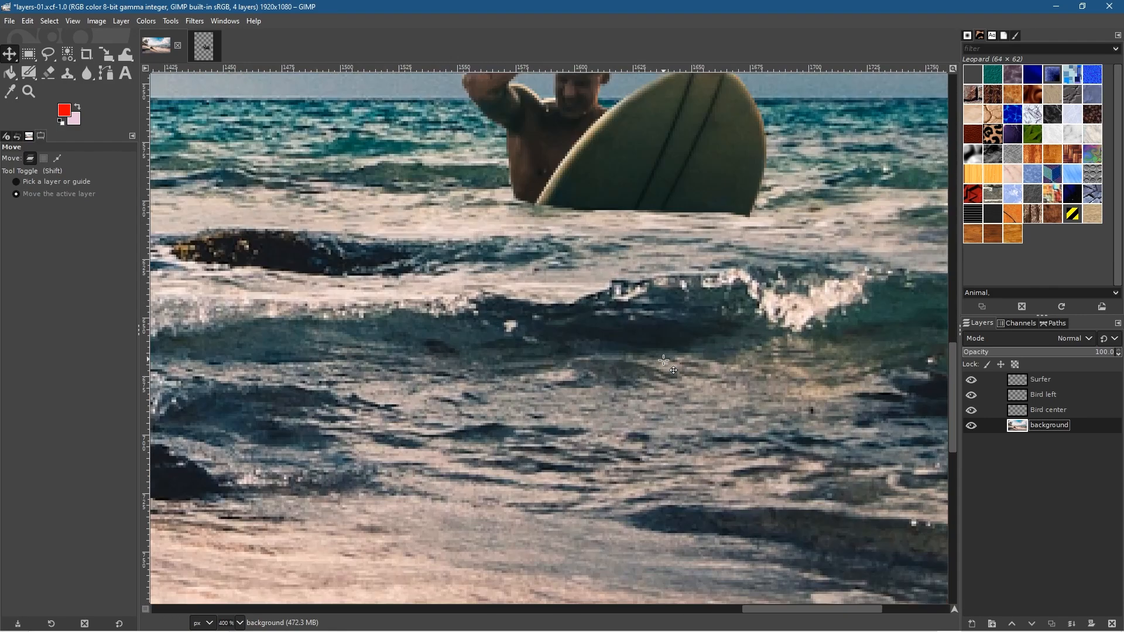
scroll(665, 361, down, 1)
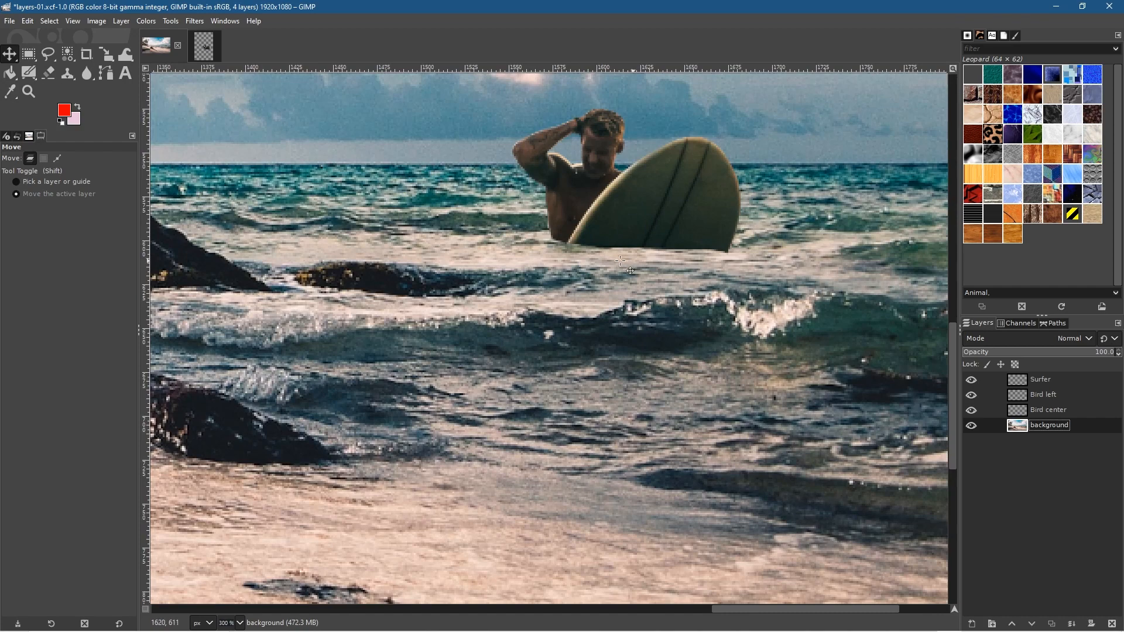
scroll(603, 301, down, 2)
scroll(603, 301, down, 3)
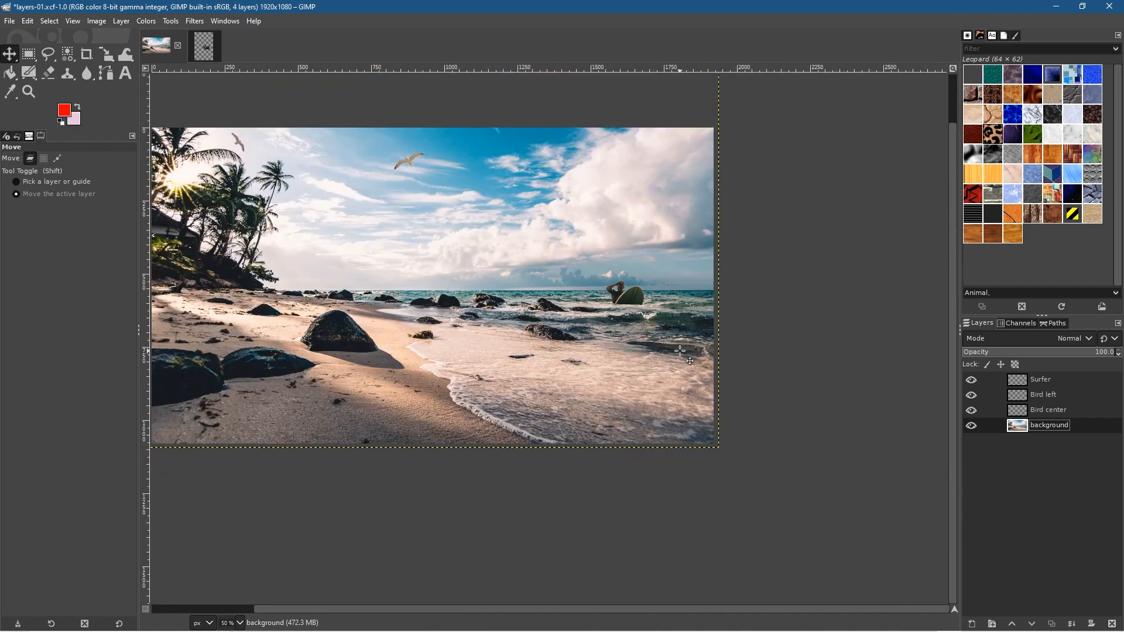
drag(505, 302, 644, 409)
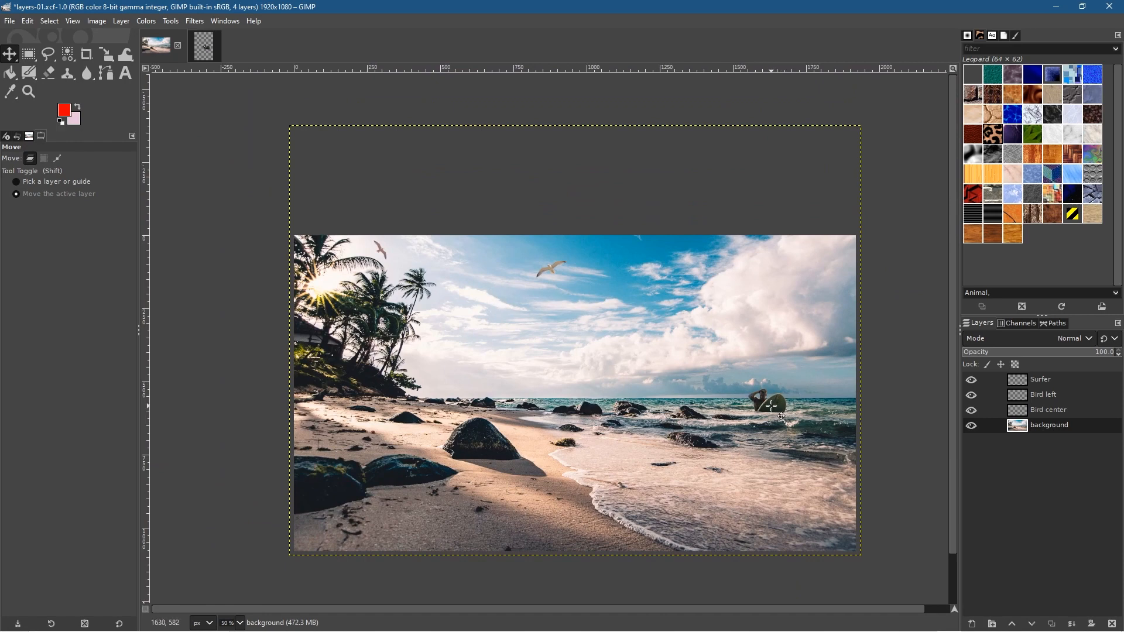
Adjust the Surfer layer with Hue-Saturation, raising lightness to 11.6 and saturation to 1.8
click(1032, 380)
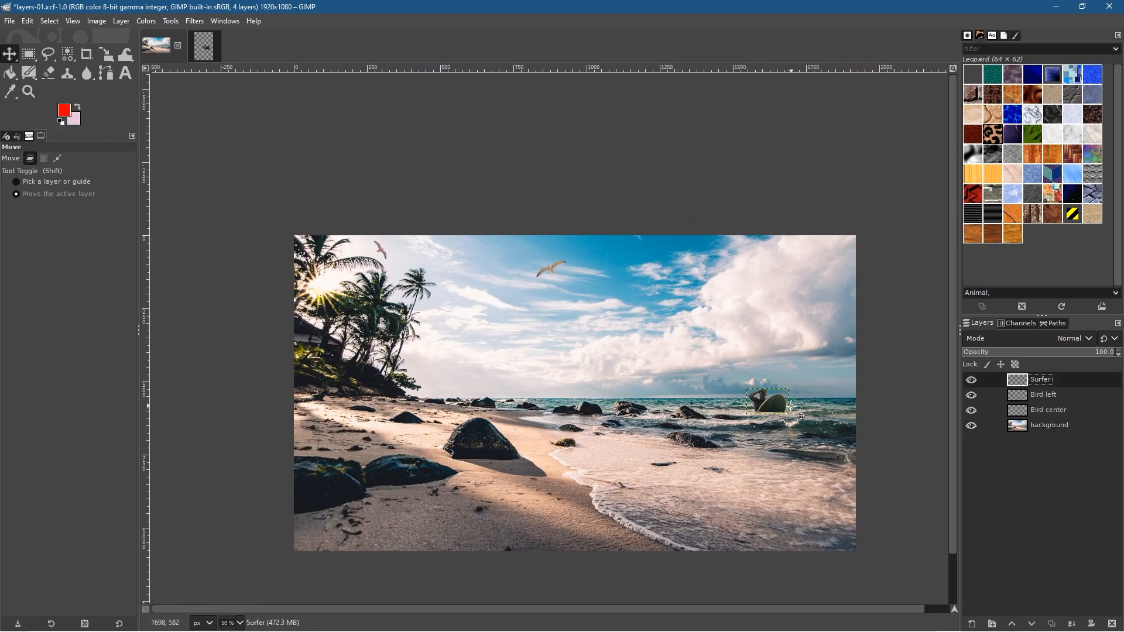
click(139, 22)
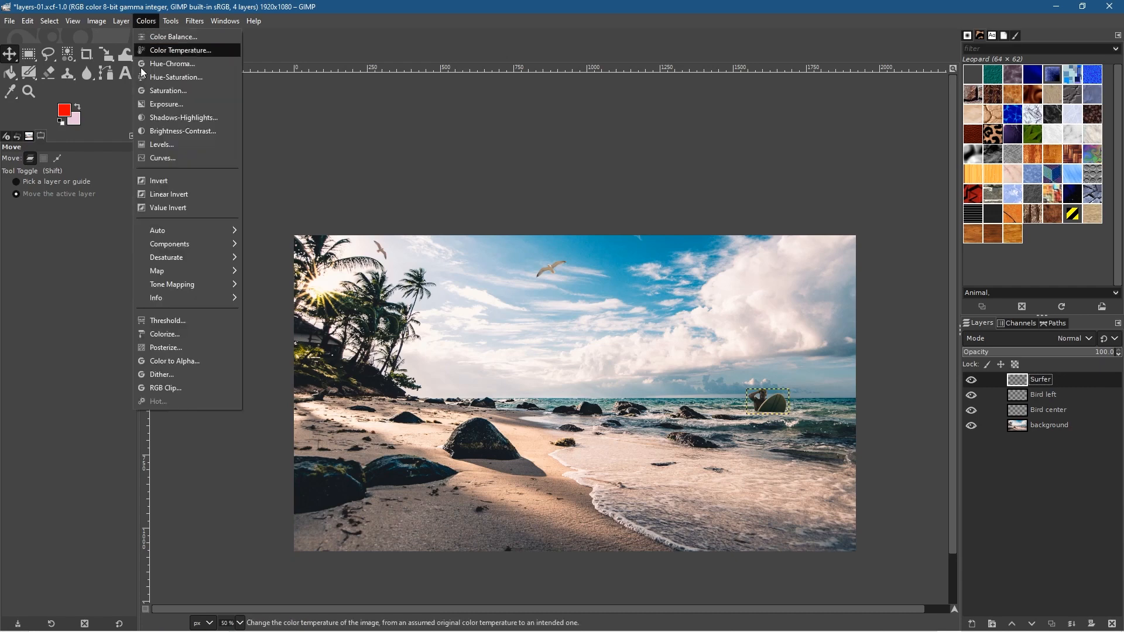
click(156, 78)
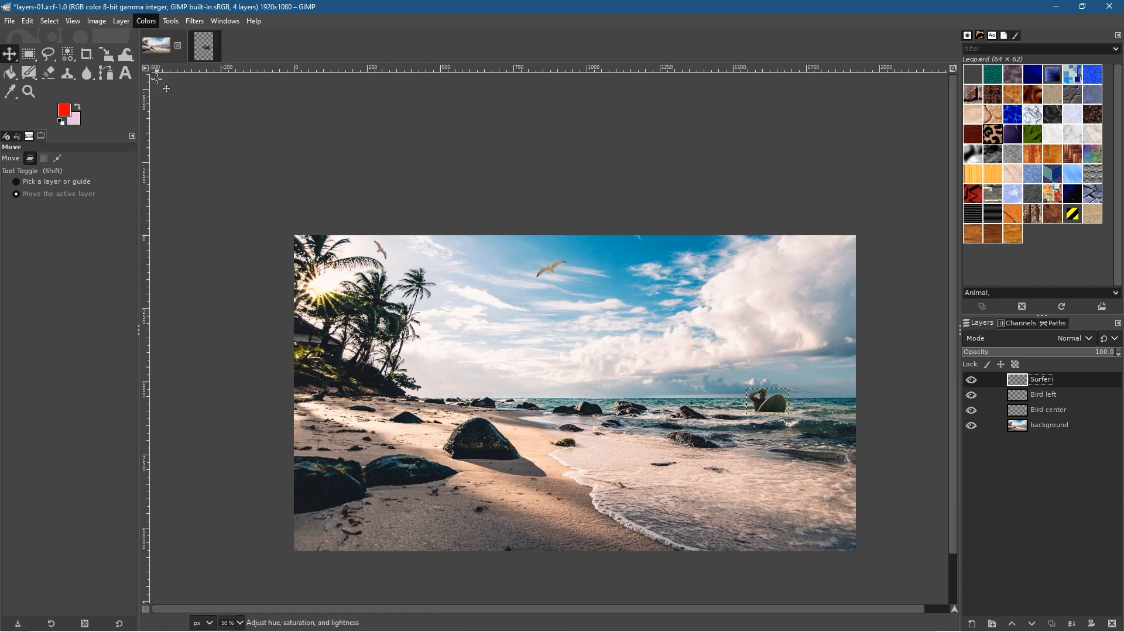
drag(313, 303, 333, 303)
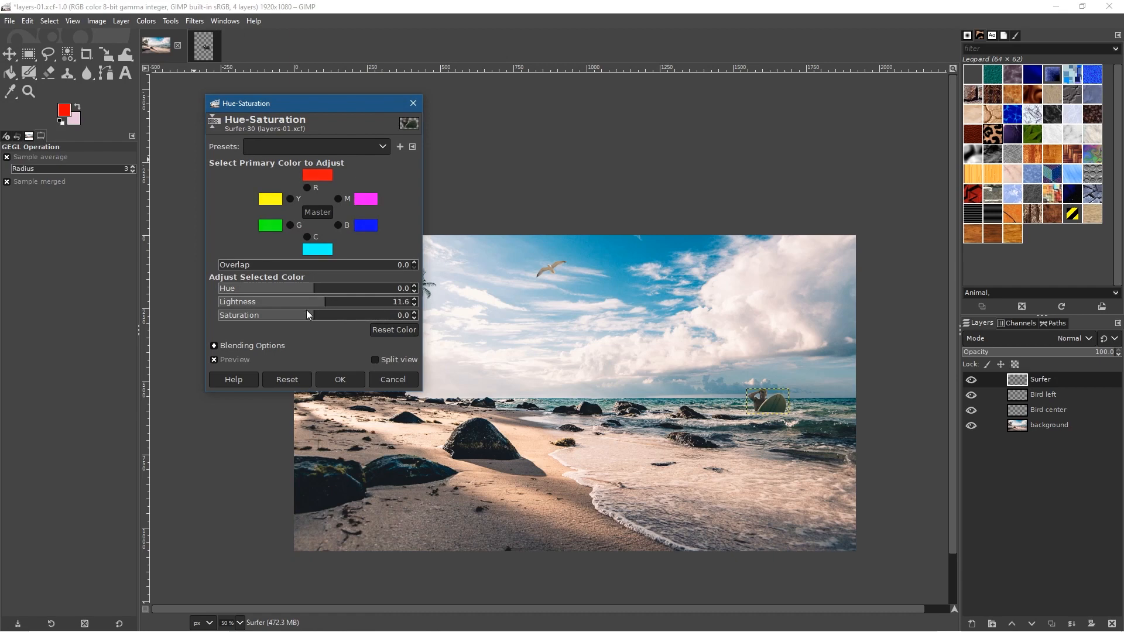
click(315, 312)
Try a hue shift of -7.7 on the surfer, bring it back to 0.3 and apply the Hue-Saturation adjustment
click(310, 291)
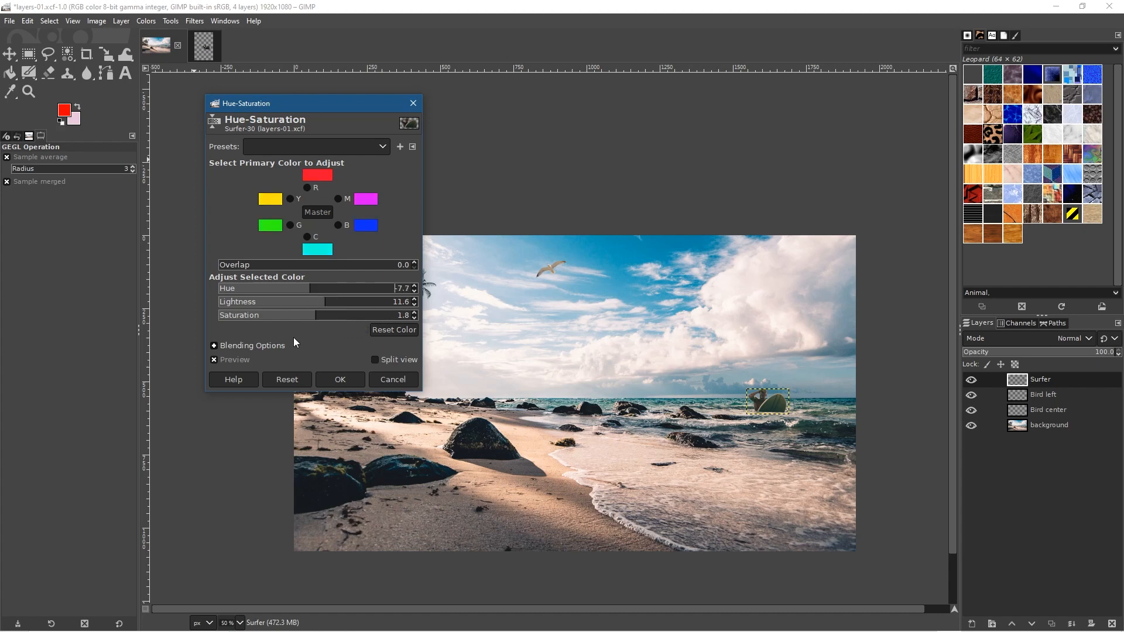
click(413, 285)
click(414, 286)
click(414, 286)
click(413, 286)
click(412, 291)
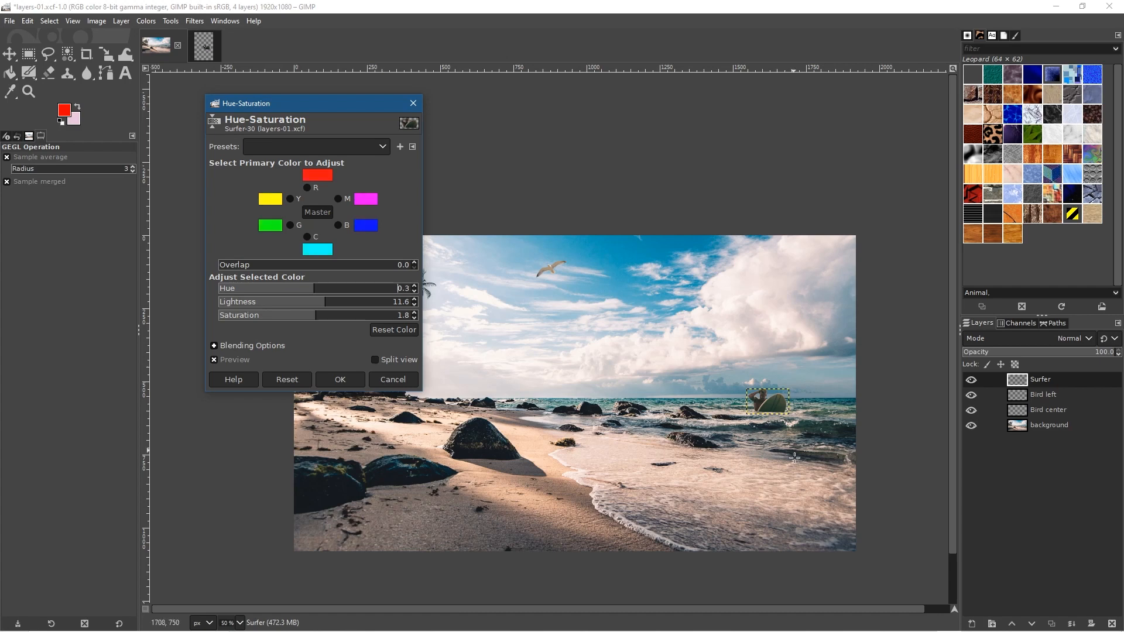
click(337, 378)
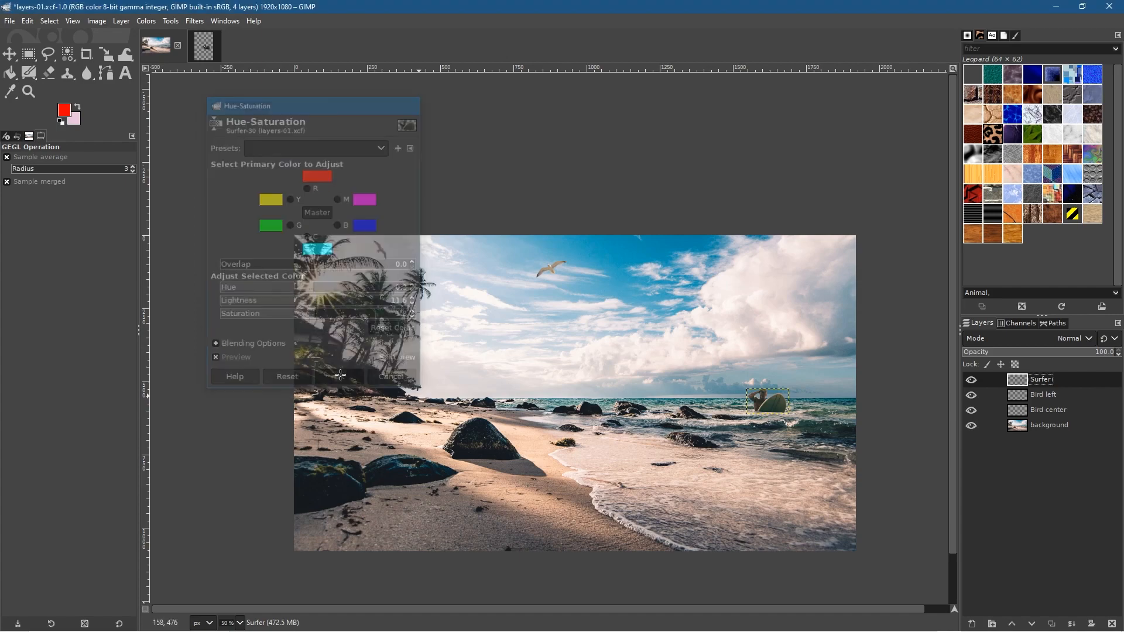
Save the beach composition and review its background, Bird center and Surfer layers, leaving the Surfer layer active
click(9, 21)
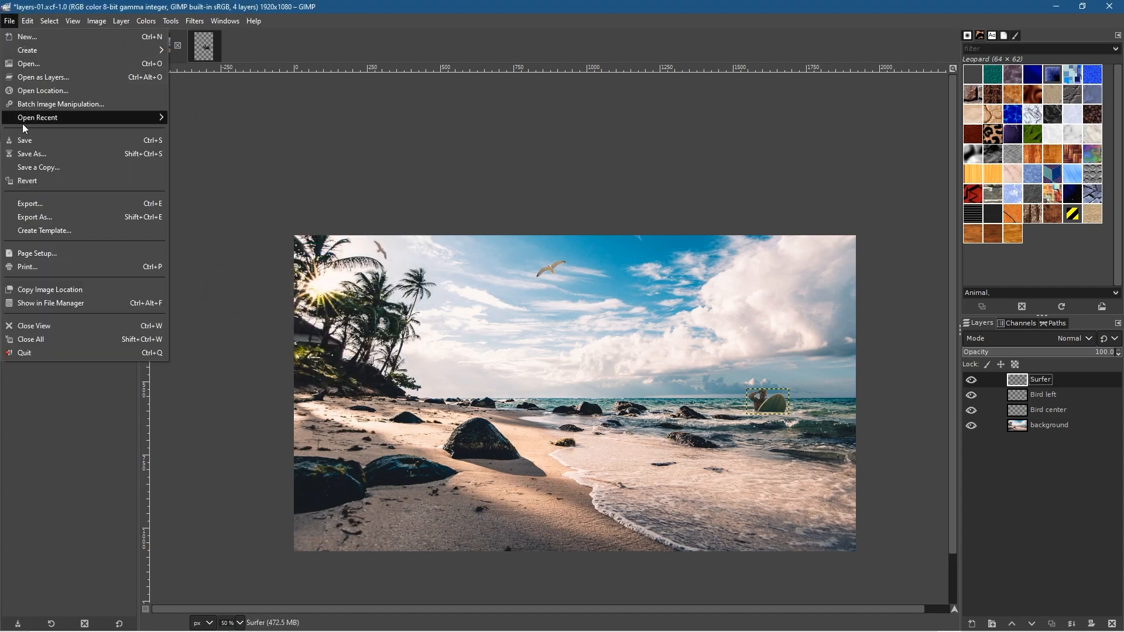
click(24, 140)
ctrl+scroll(573, 361, up, 1)
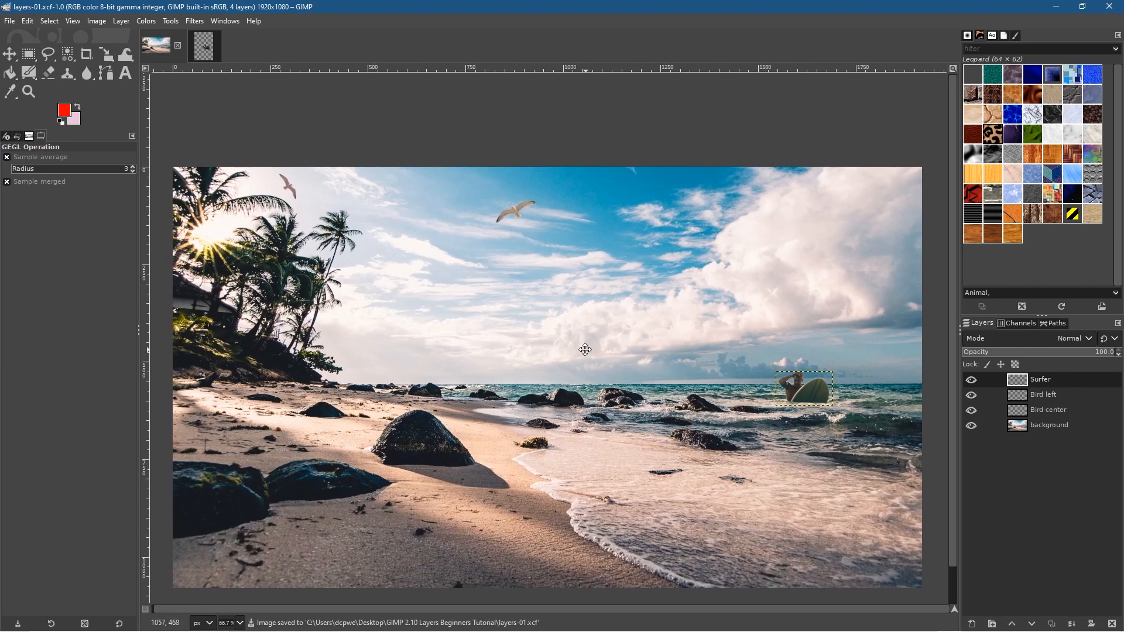
drag(584, 349, 583, 340)
click(1060, 426)
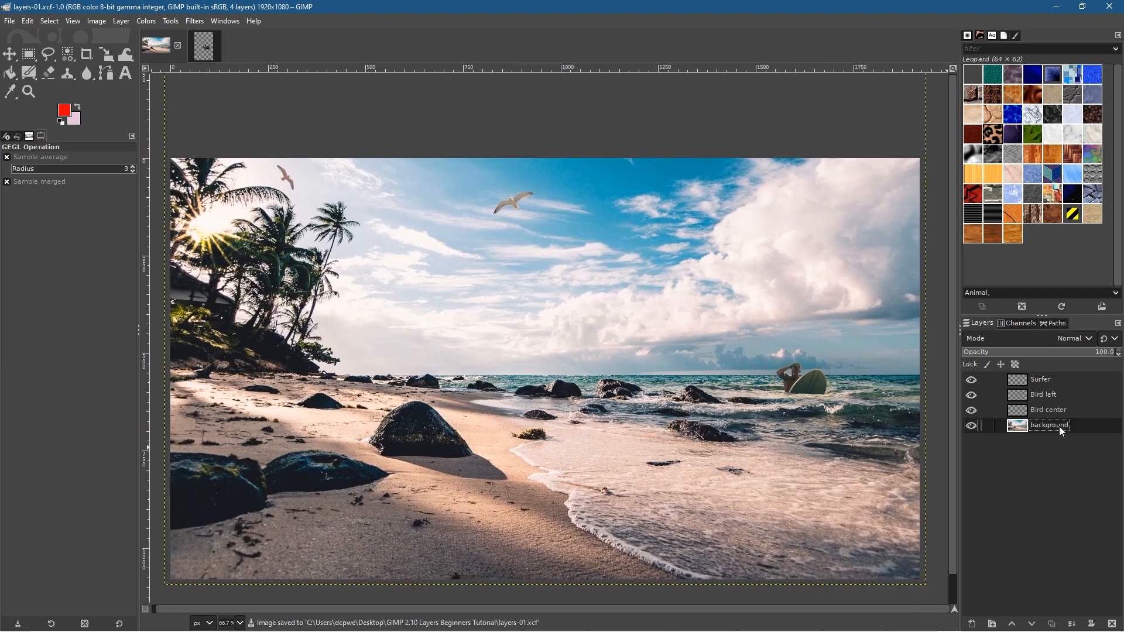
click(1044, 410)
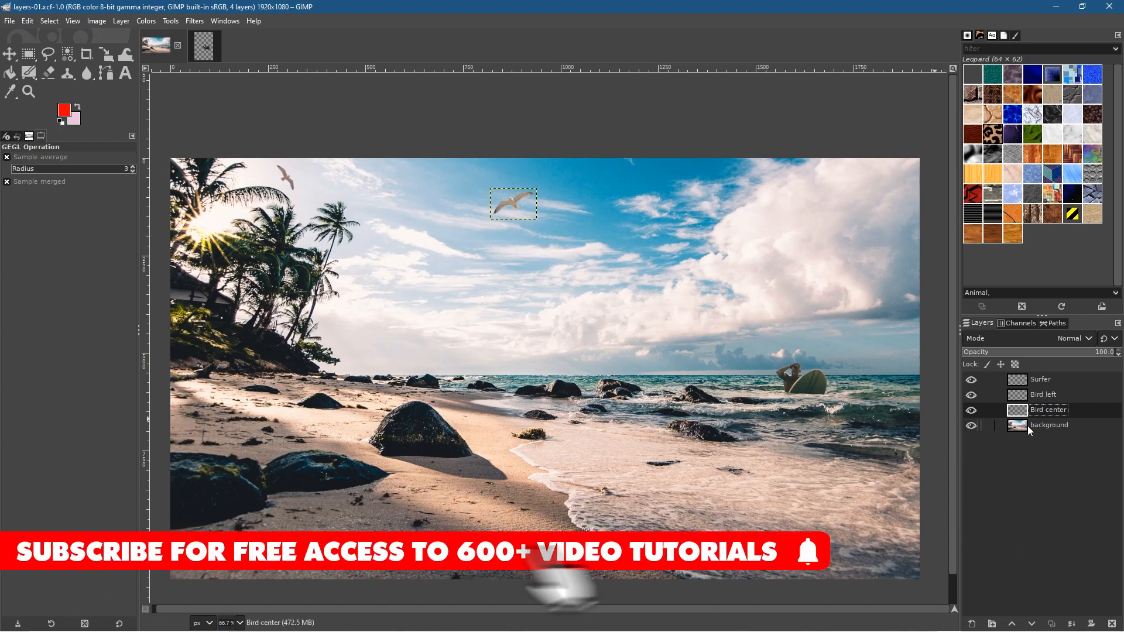
click(1048, 382)
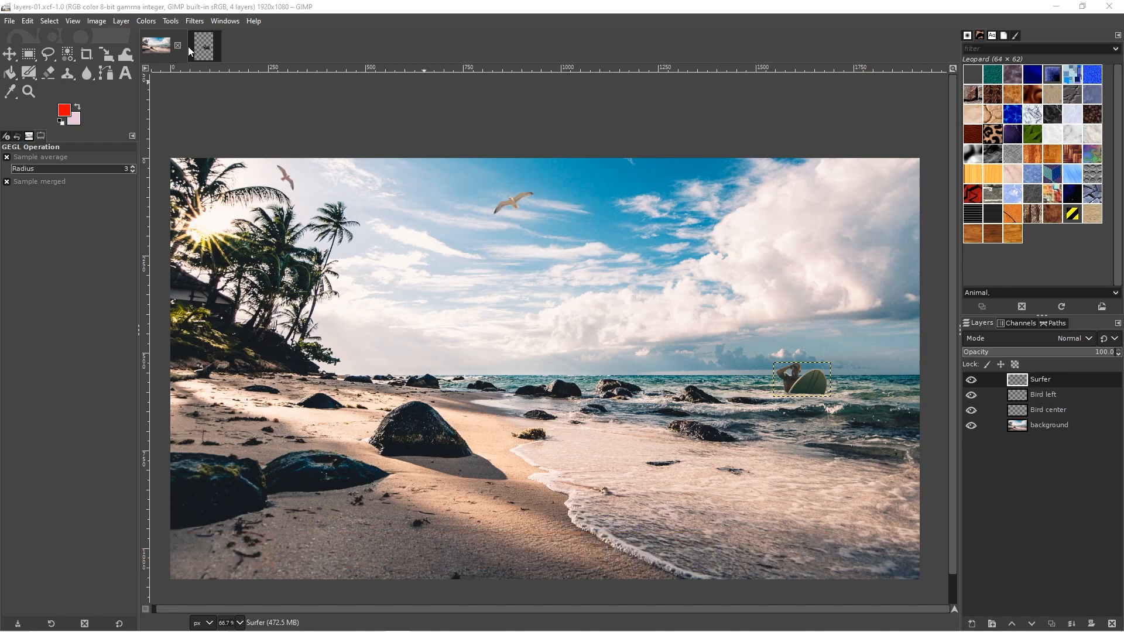
Save the surfer cut-out file surfer-01.xcf and close it
click(208, 47)
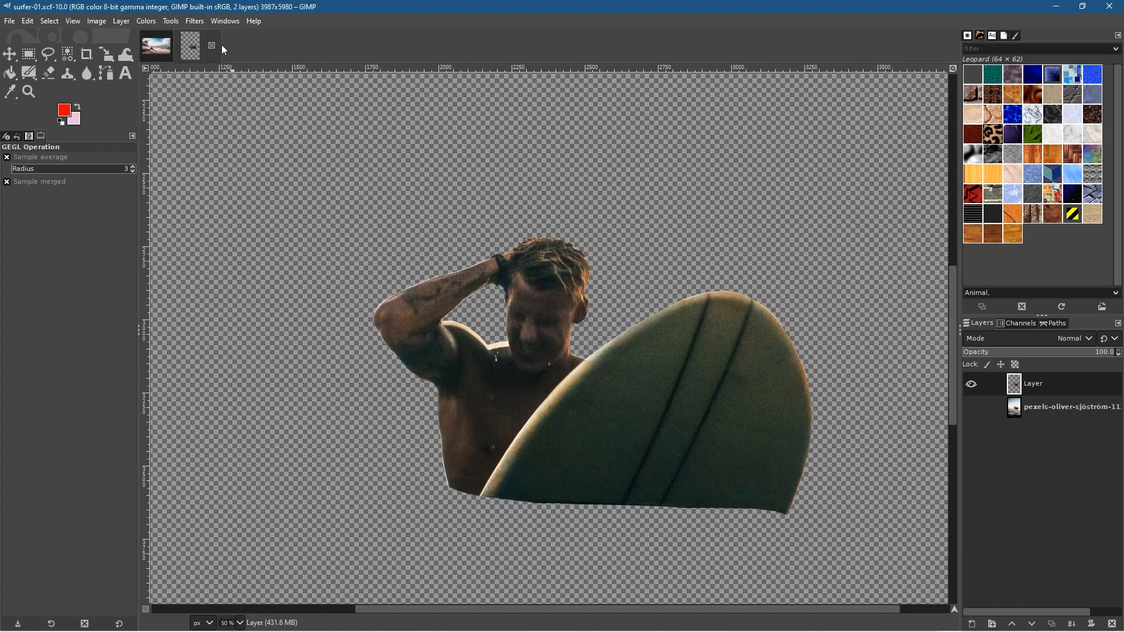
click(16, 23)
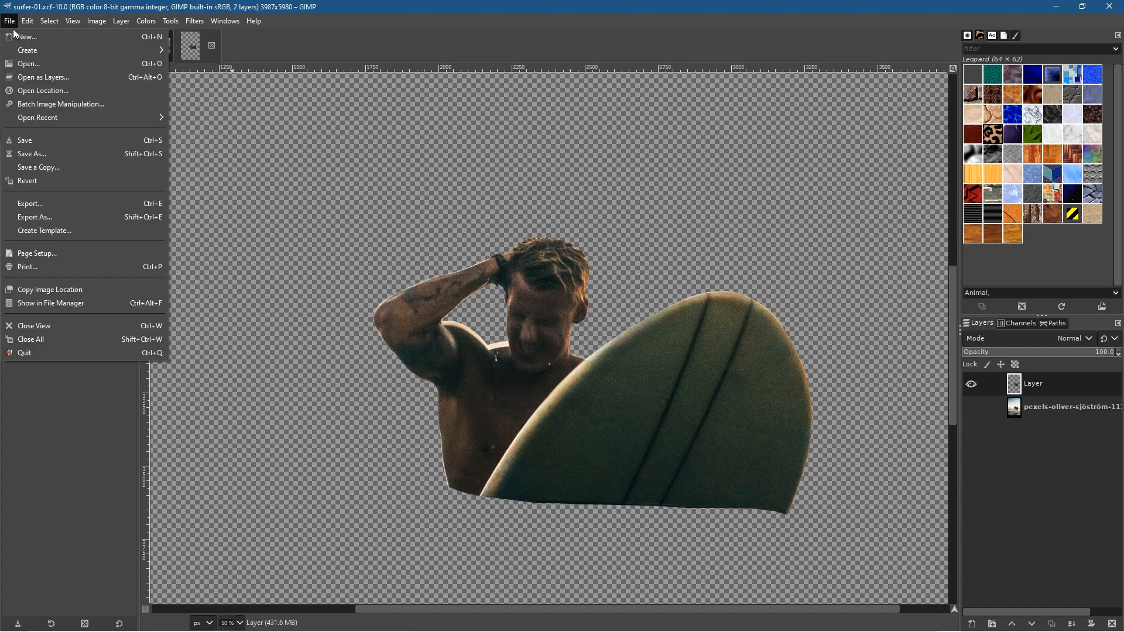
click(35, 139)
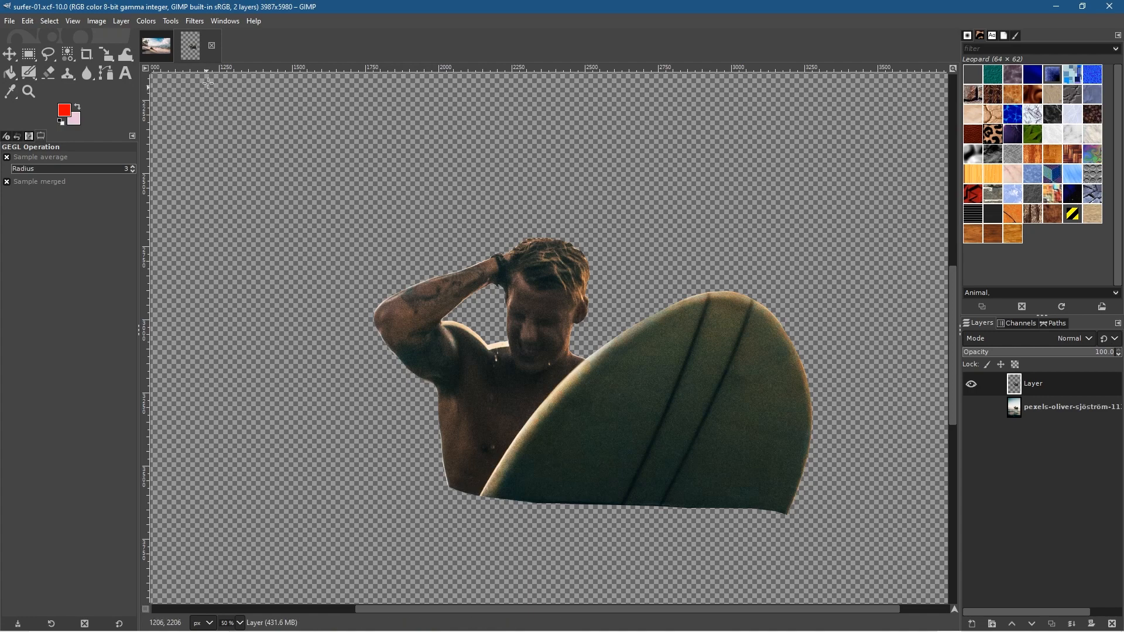
click(213, 48)
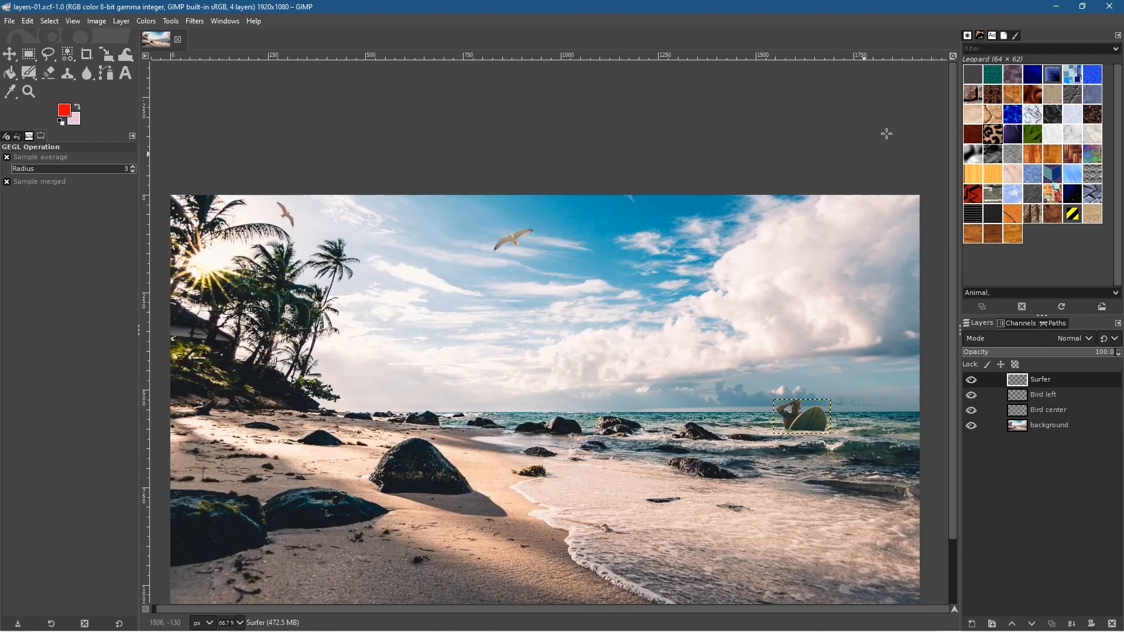
Switch to the images folder in File Explorer and look through the source photos, selecting the bird and Maldives pictures
key(alt+Tab)
key(alt+Tab)
key(alt+Tab)
key(alt+Tab)
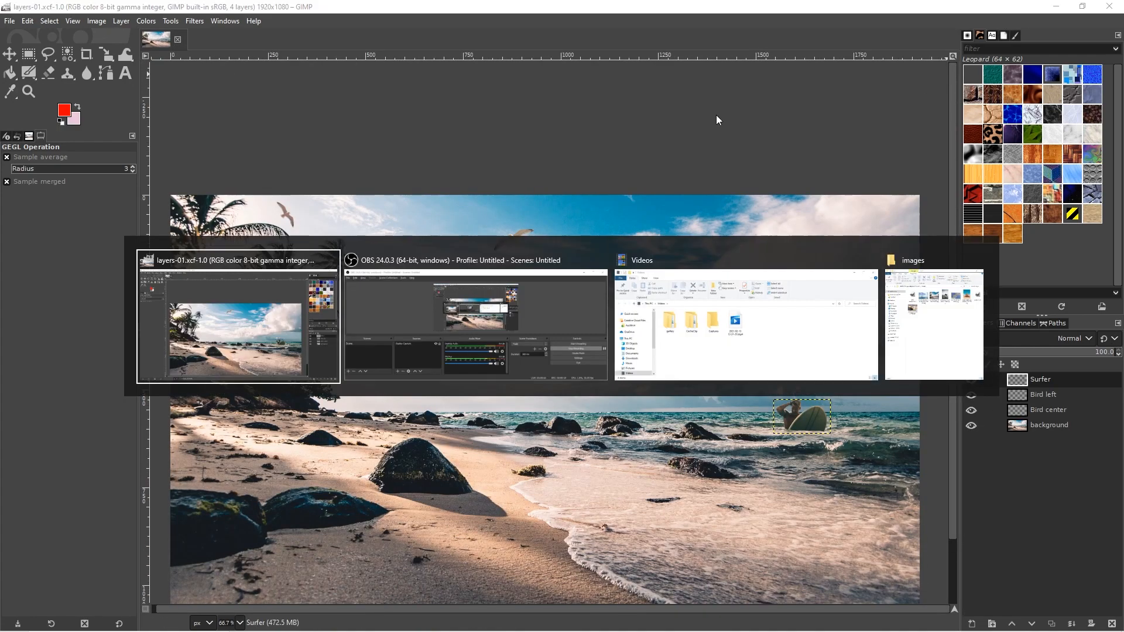
click(927, 329)
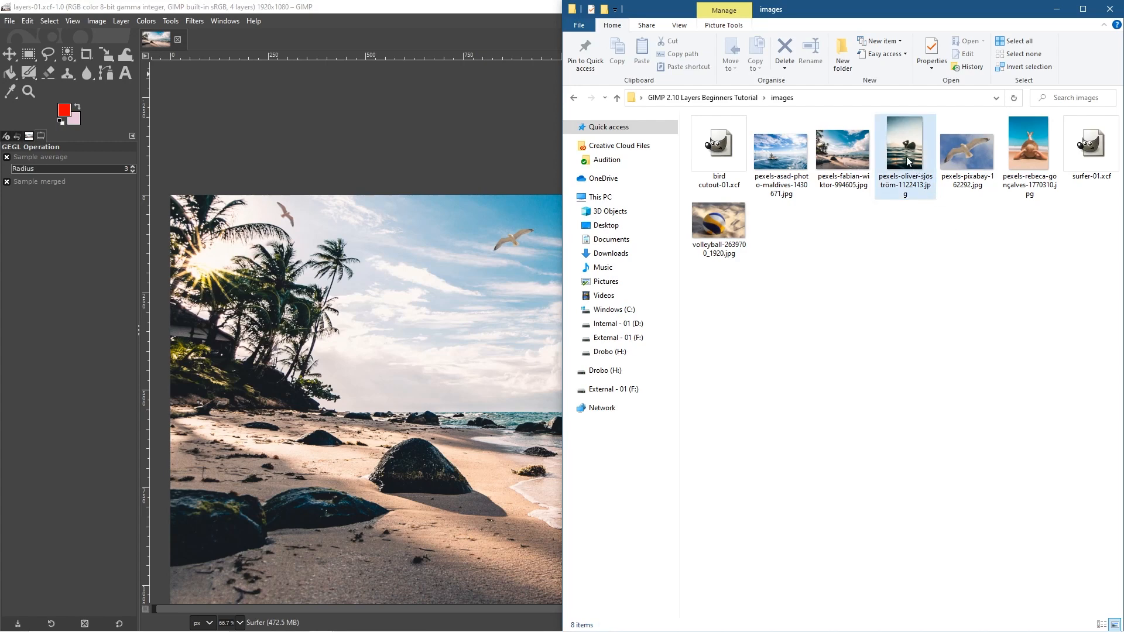
click(963, 157)
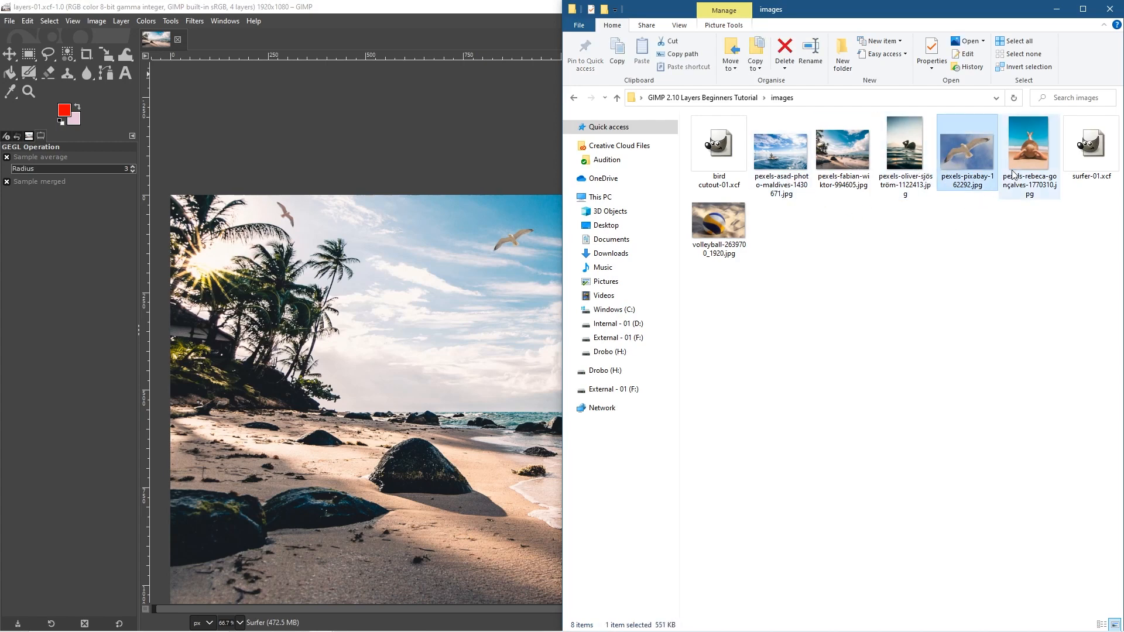
click(770, 164)
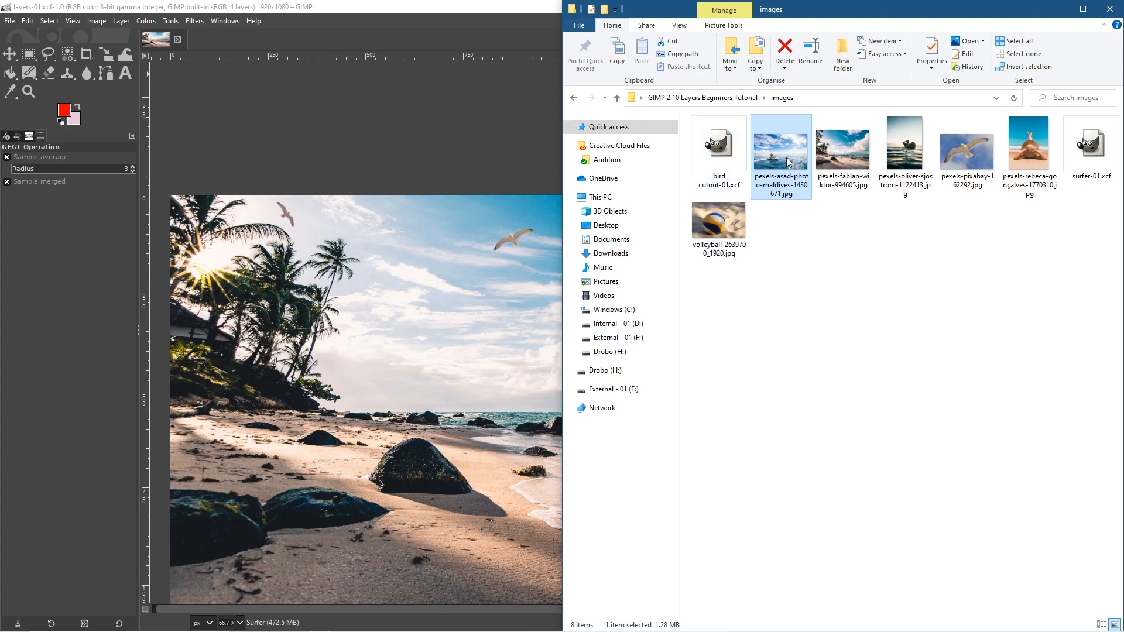
Open pexels-asad-photo-maldives-1430671.jpg from the project's images folder in GIMP
click(14, 24)
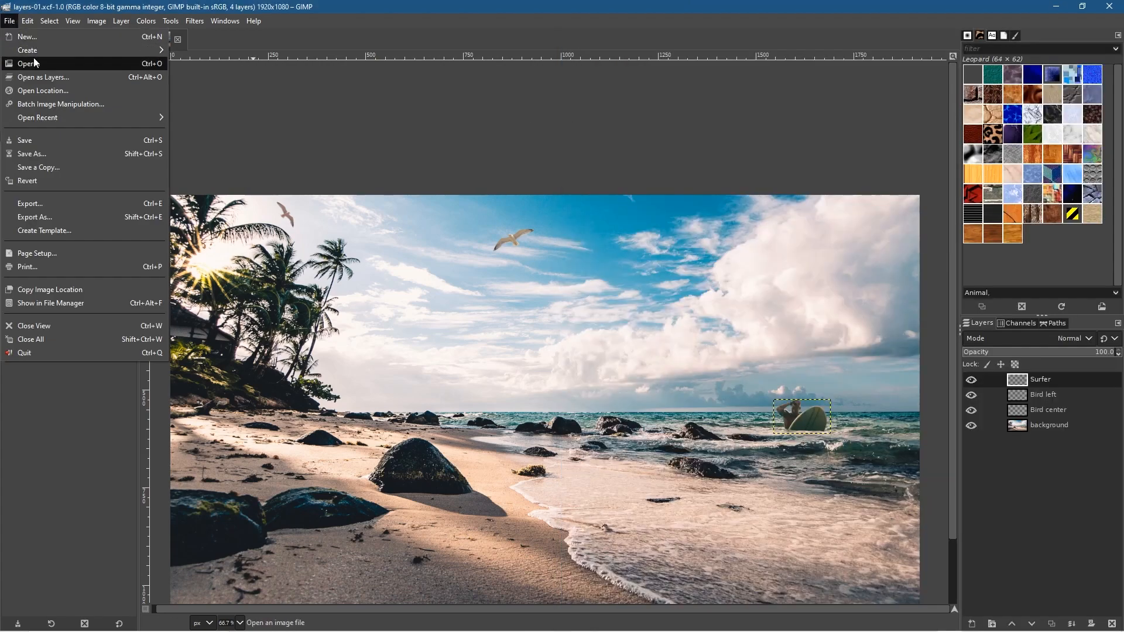
click(35, 60)
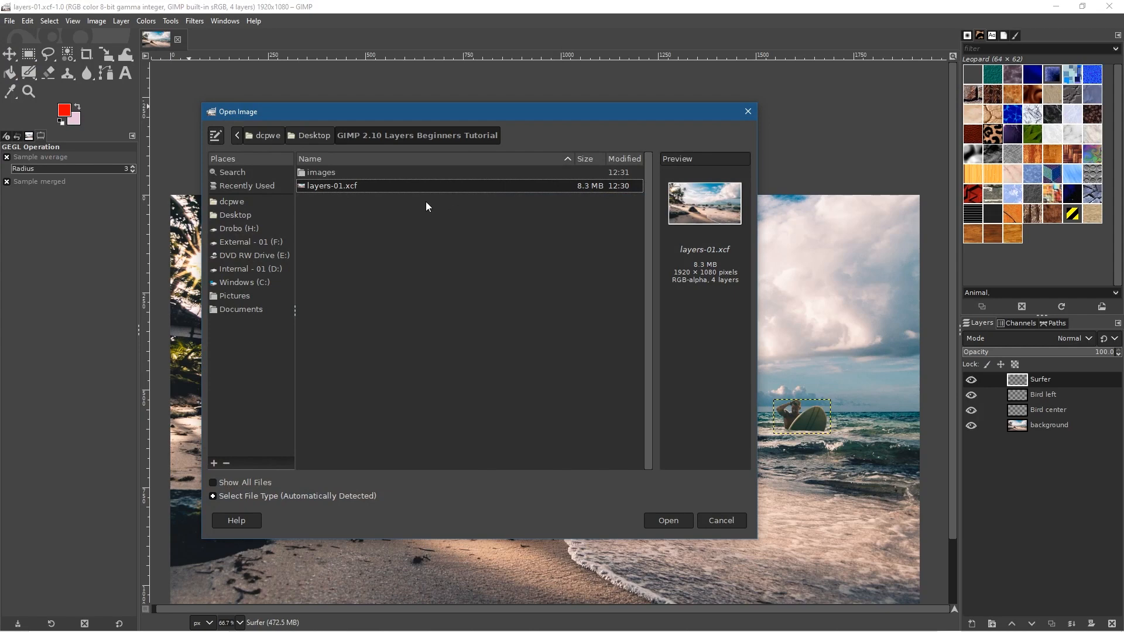
double_click(314, 174)
click(367, 187)
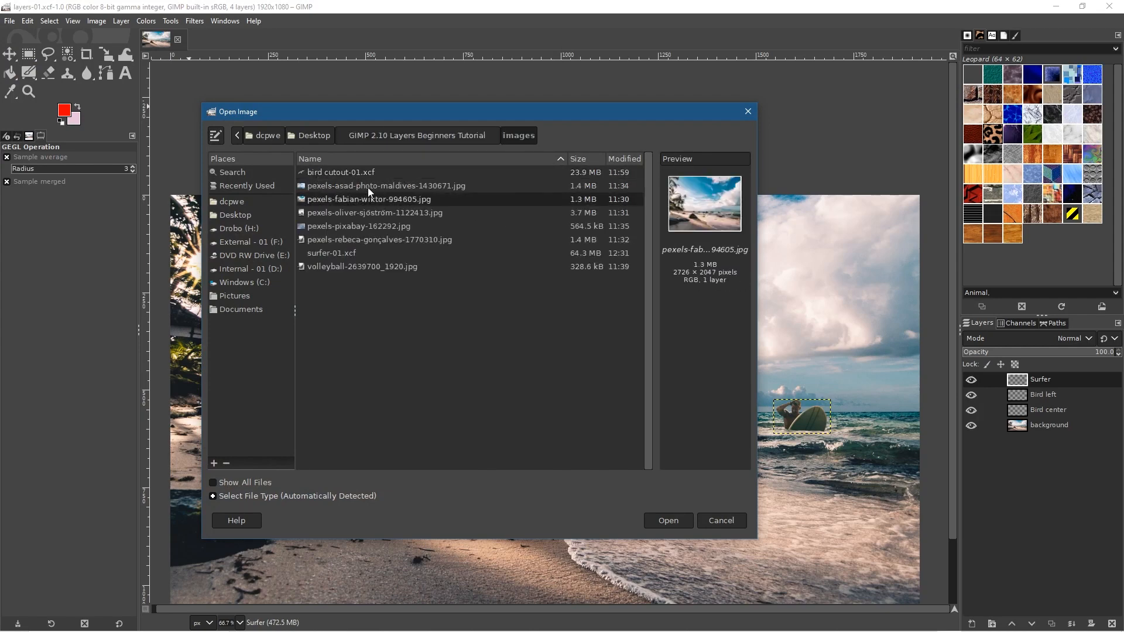
Open pexels-asad-photo-maldives-1430671.jpg as a separate image and frame the jet ski with its two riders
click(676, 519)
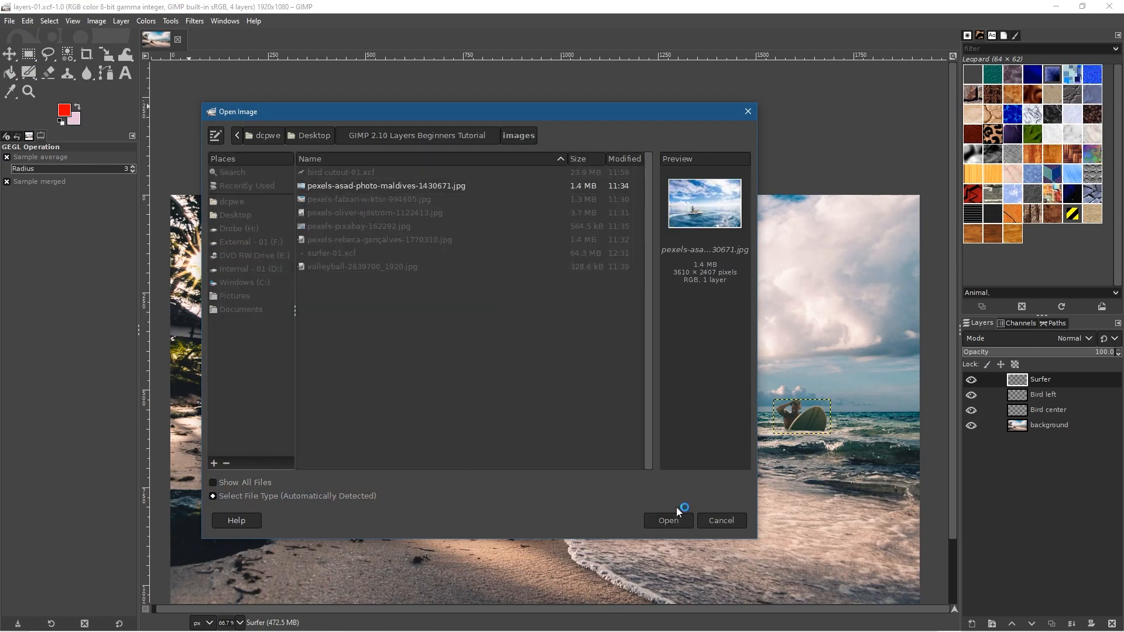
scroll(480, 446, up, 3)
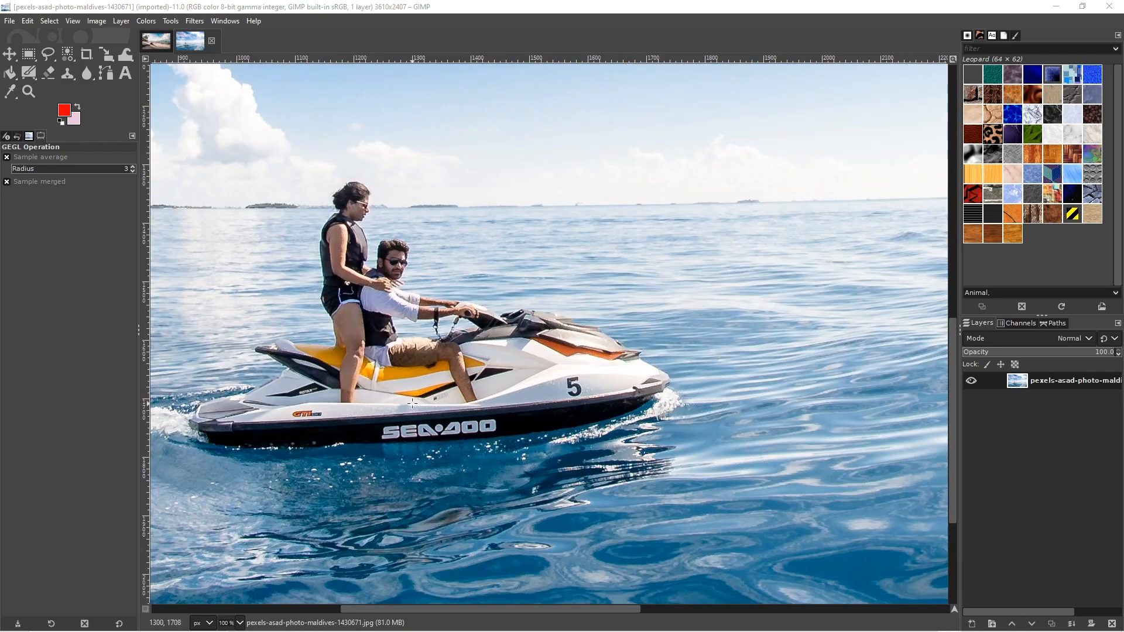
scroll(413, 403, up, 2)
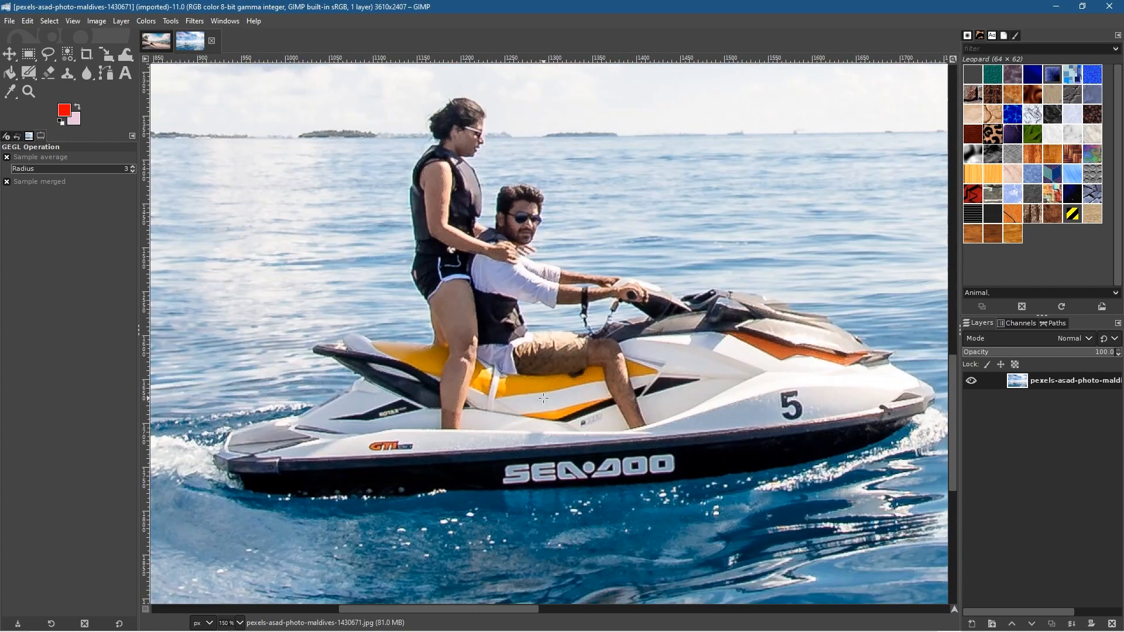
drag(528, 395, 503, 393)
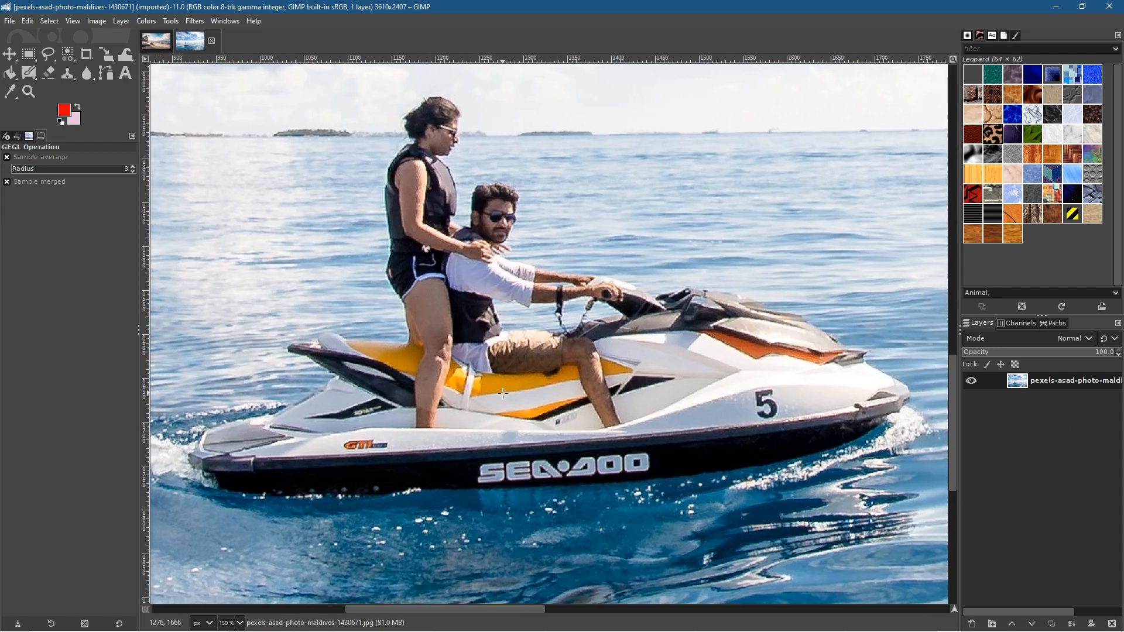
scroll(462, 390, down, 2)
scroll(463, 390, up, 2)
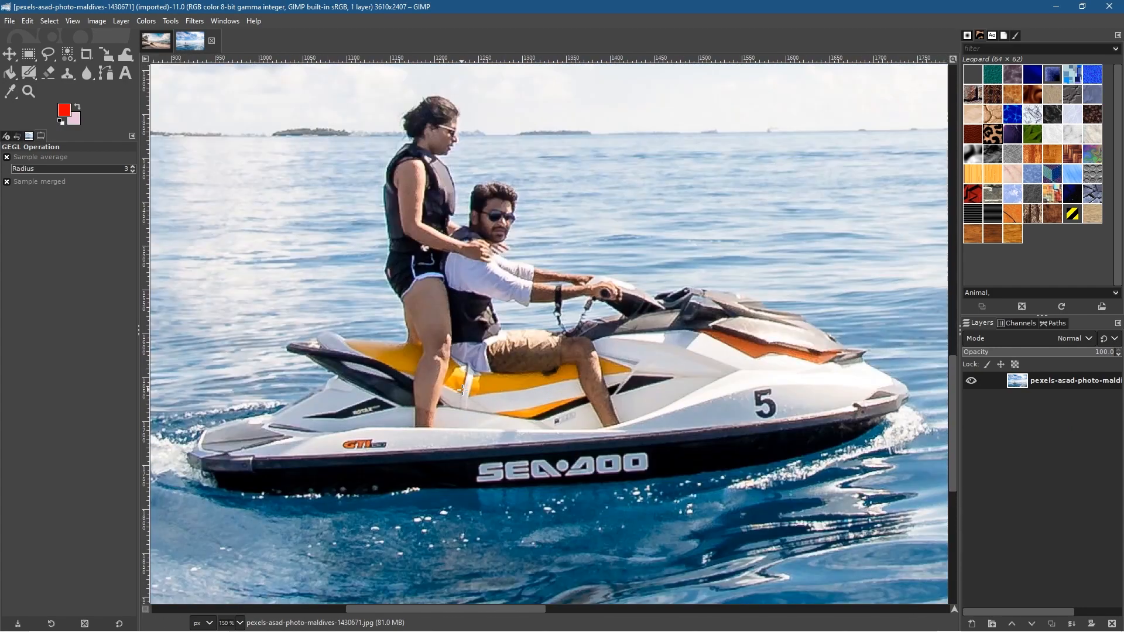
drag(464, 390, 464, 413)
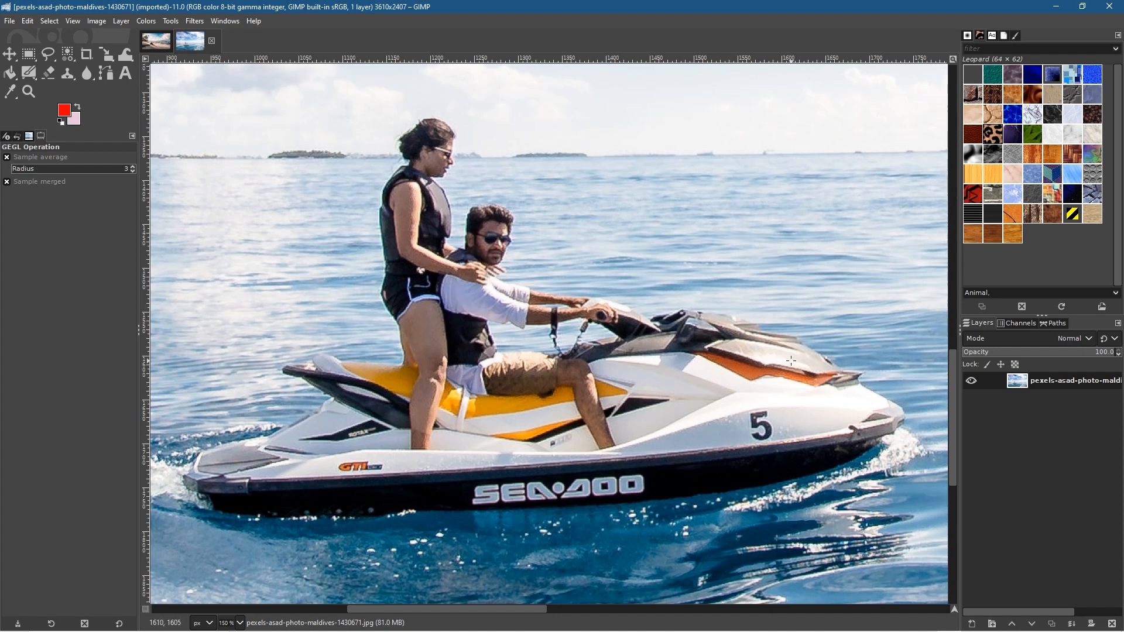
mouse_move(54, 53)
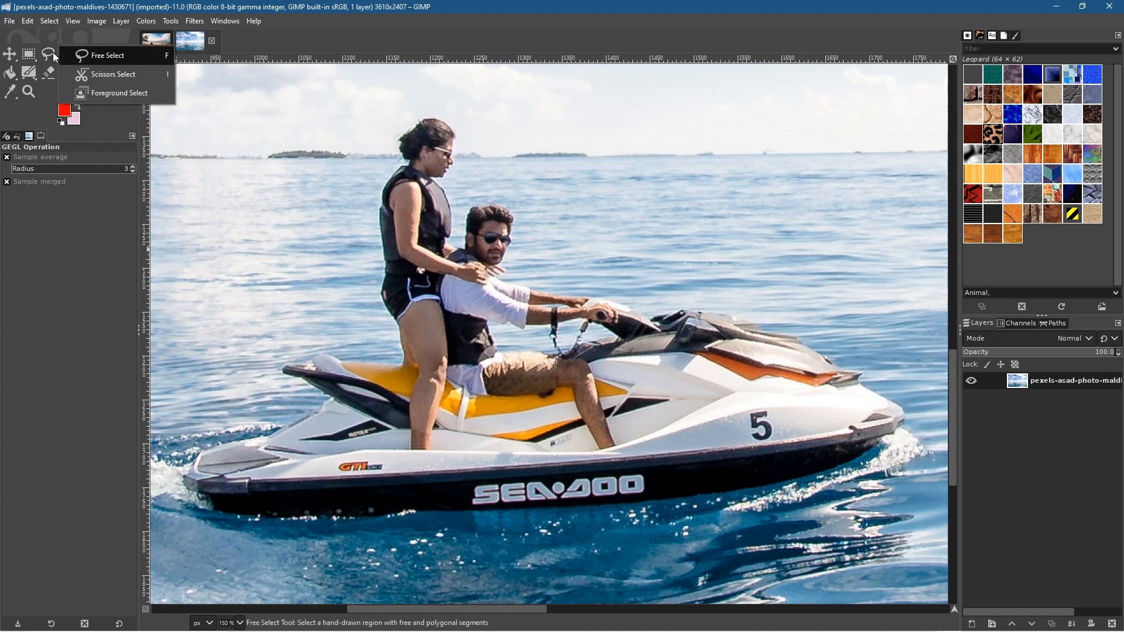
click(100, 79)
click(399, 512)
click(438, 511)
click(486, 508)
click(550, 508)
click(625, 511)
click(672, 496)
click(731, 489)
click(779, 479)
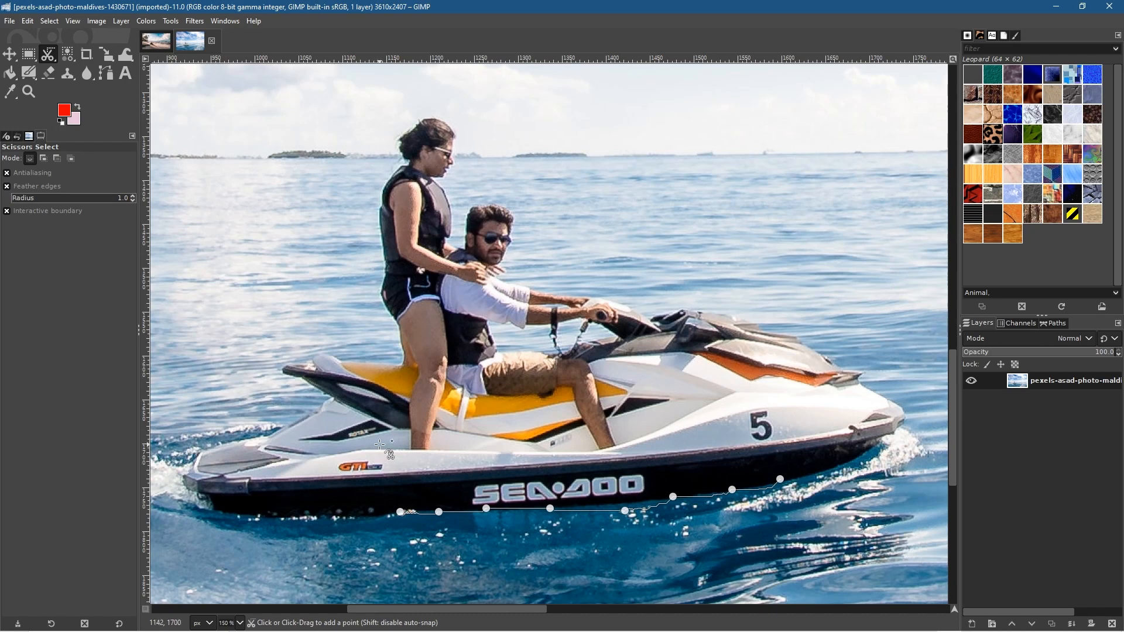
key(ctrl+z)
key(ctrl+z)
key(ctrl+z)
key(ctrl+z)
key(ctrl+z)
key(ctrl+z)
key(ctrl+z)
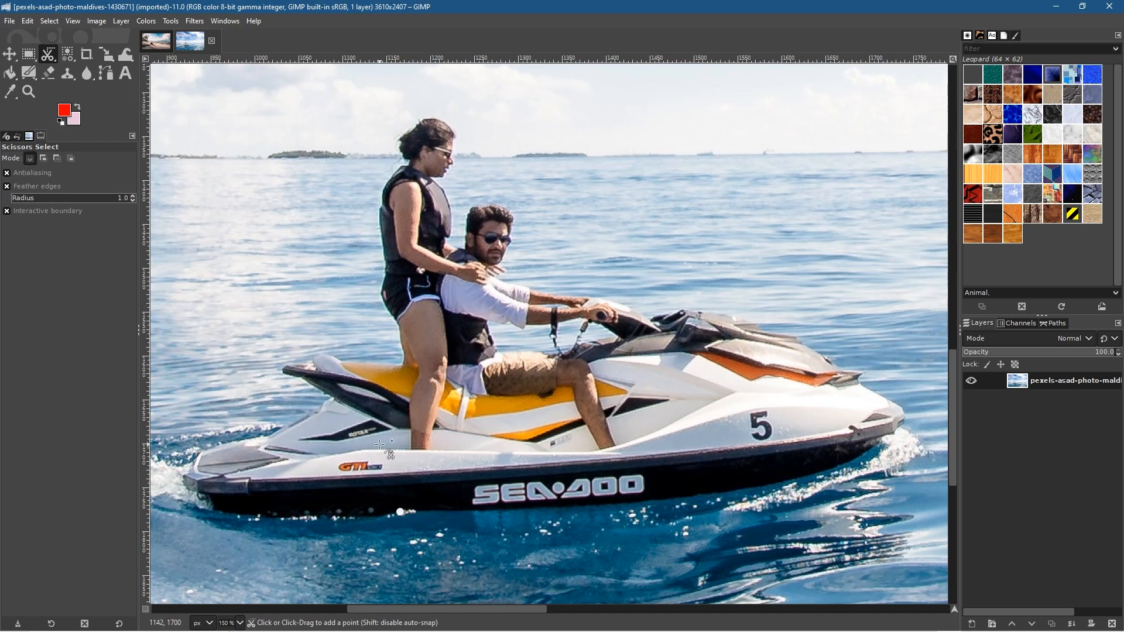
key(ctrl+z)
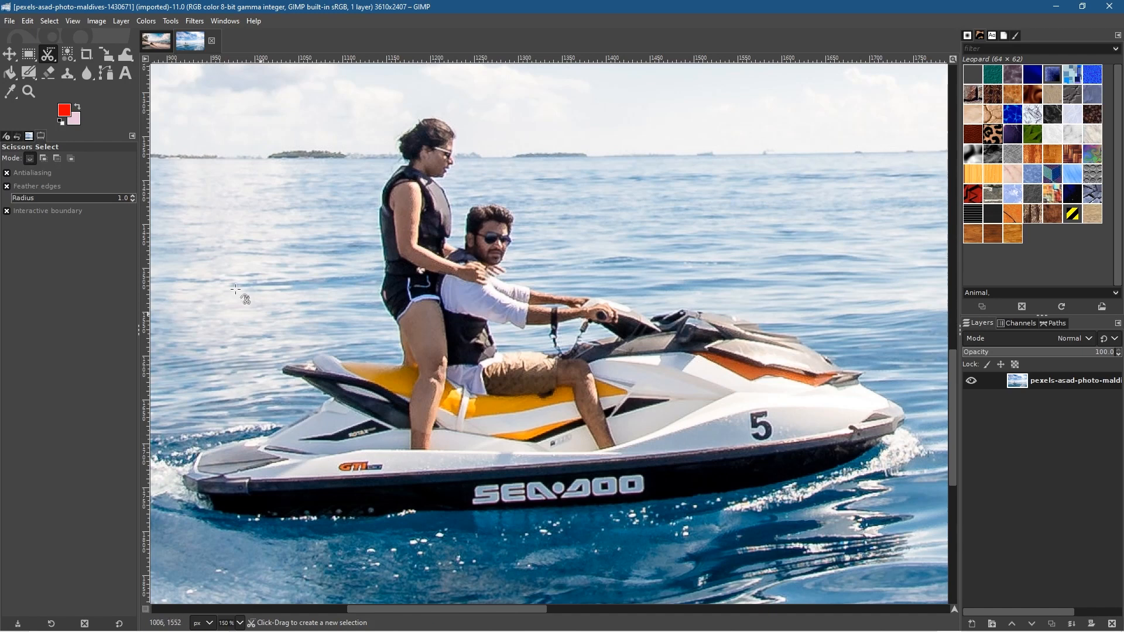
Start a Free Select outline at the jet ski's rear and trace the hull's lower edge forward along the waterline
click(52, 55)
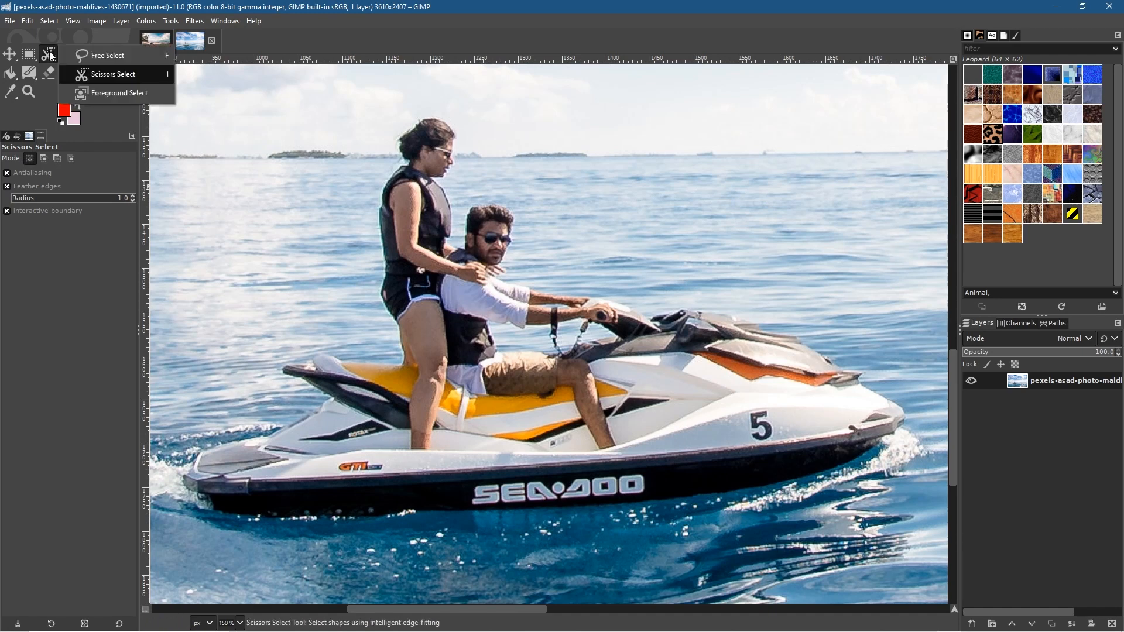
click(109, 56)
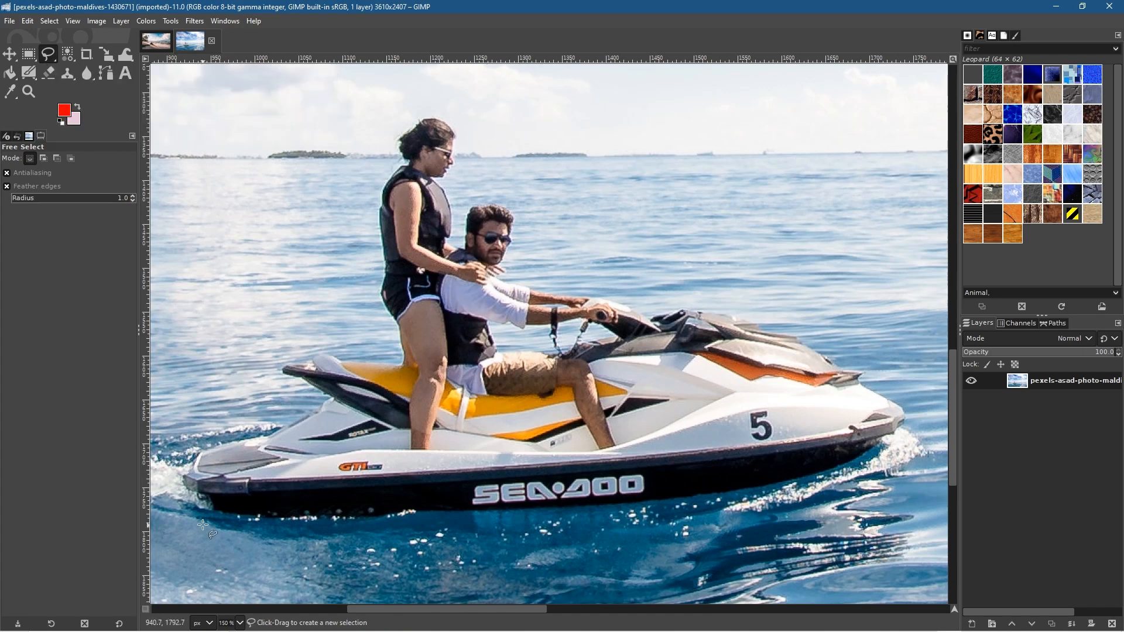
click(230, 514)
click(273, 515)
drag(319, 516, 463, 509)
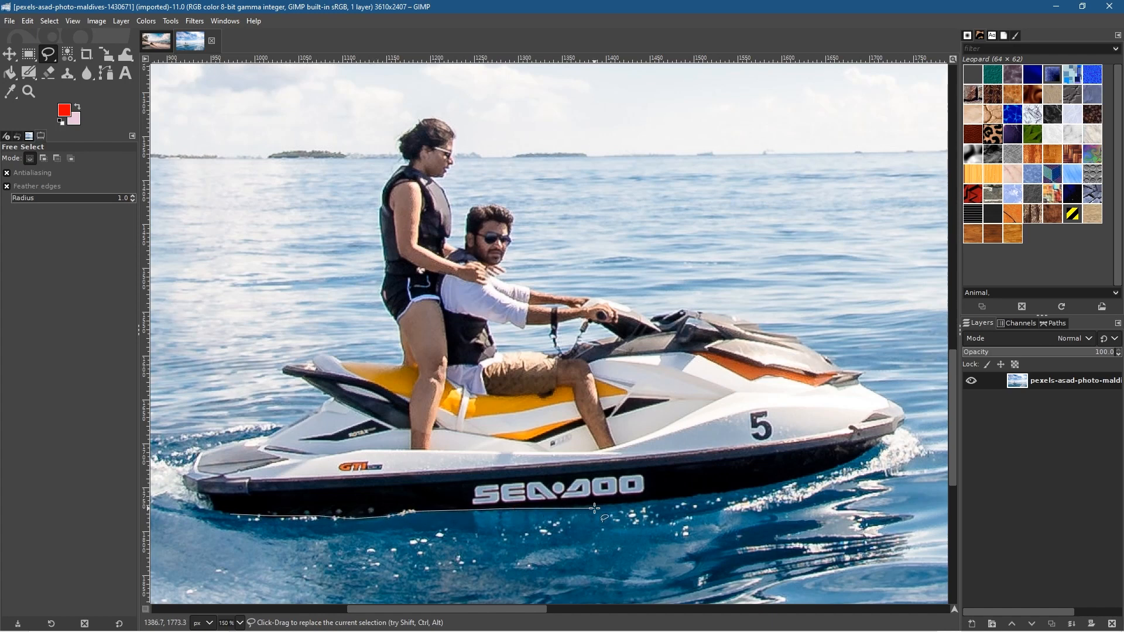
click(683, 498)
click(732, 491)
click(806, 479)
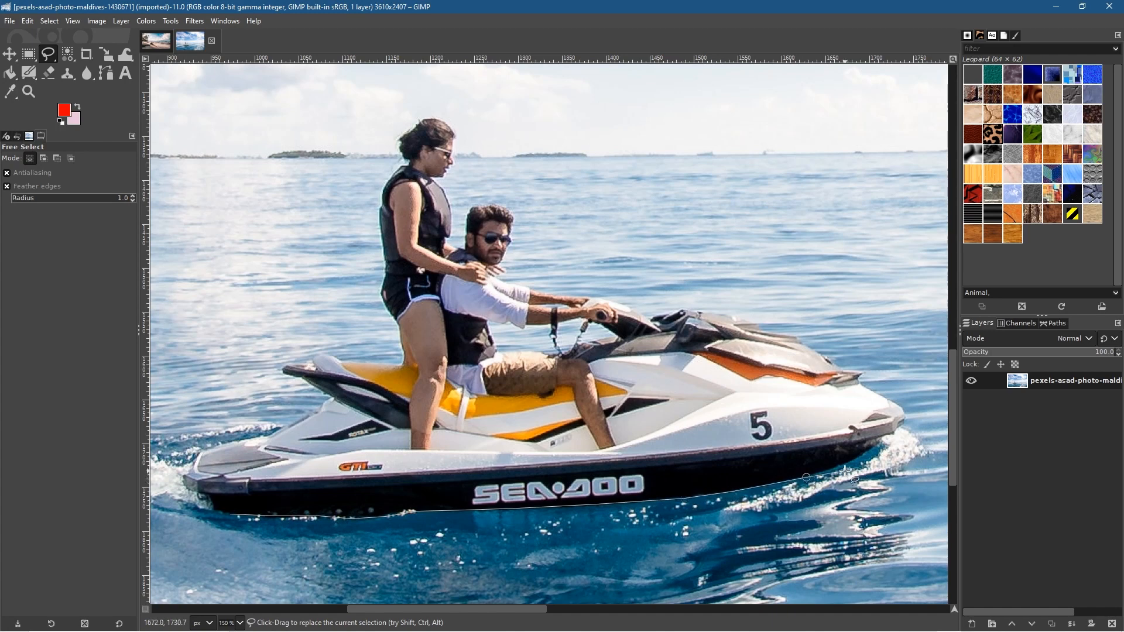
Continue the Free Select outline up the underside of the bow to the jet ski's front tip
click(848, 462)
click(873, 447)
click(882, 439)
click(890, 434)
click(898, 428)
click(905, 421)
Trace the outline from the bow tip back along the front deck to the cowling's lower front edge
click(905, 409)
click(885, 398)
click(861, 386)
click(860, 373)
click(842, 370)
click(825, 360)
click(816, 358)
Trace the outline along the upper edge of the jet ski's dark front cowling
click(804, 339)
click(796, 335)
click(761, 332)
click(756, 324)
click(741, 318)
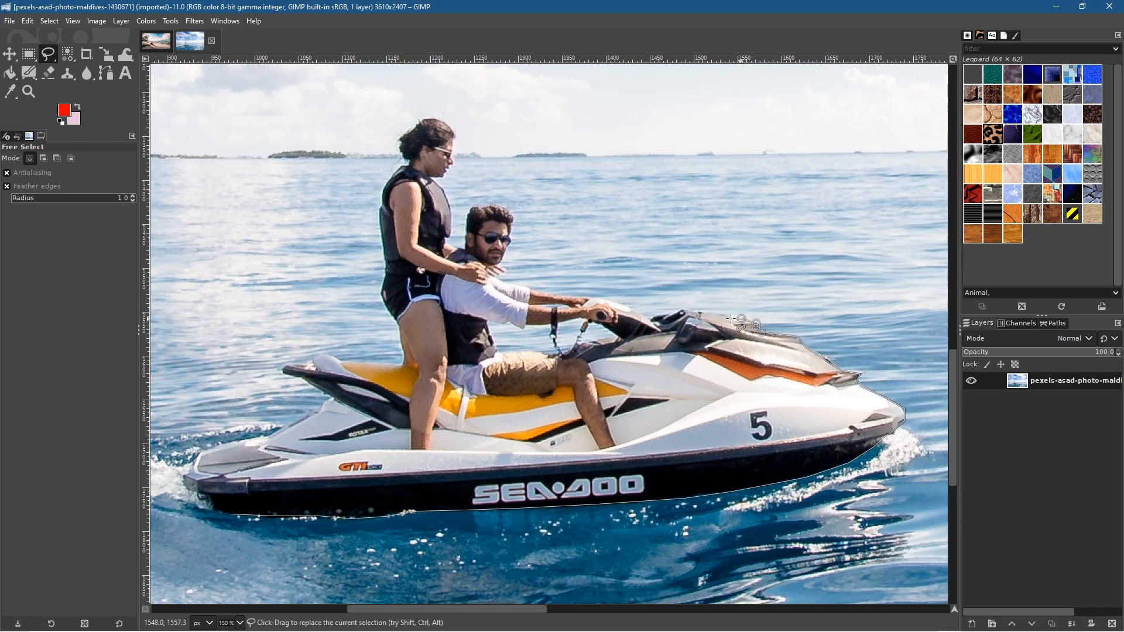
click(723, 315)
click(703, 310)
click(691, 312)
Extend the outline from the cowling over the handlebar and the man's hands to his forearm
click(681, 309)
click(668, 314)
click(647, 321)
click(623, 304)
click(601, 300)
click(591, 298)
click(585, 299)
click(572, 297)
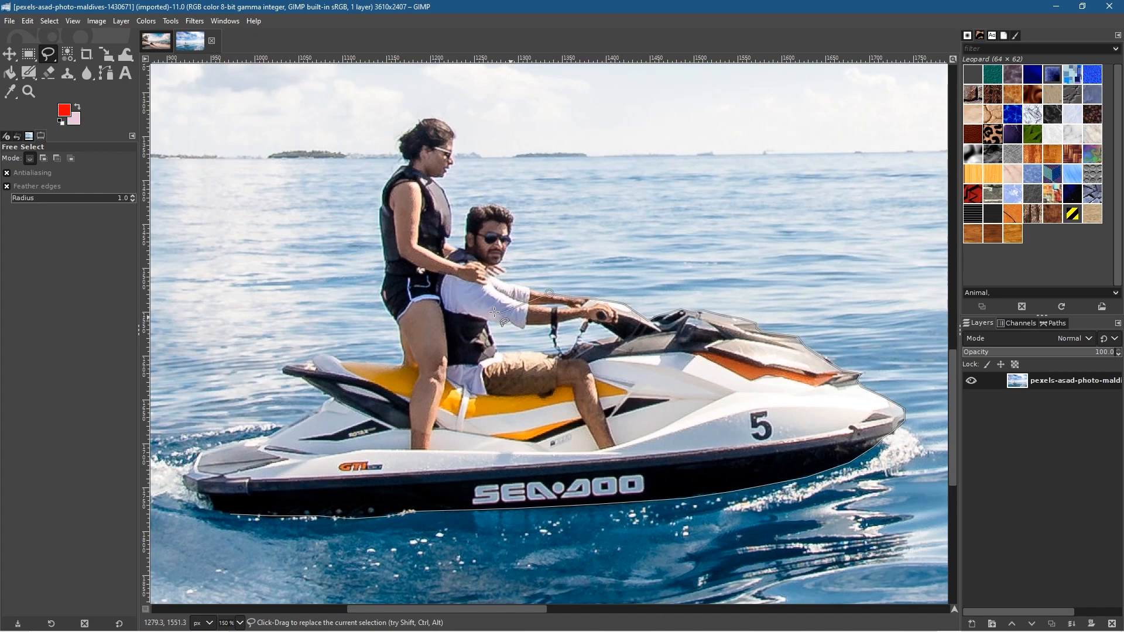
Trace the outline along the man's sleeve, the fingers beside his collar and his face up to the sunglasses
ctrl+scroll(545, 295, up, 4)
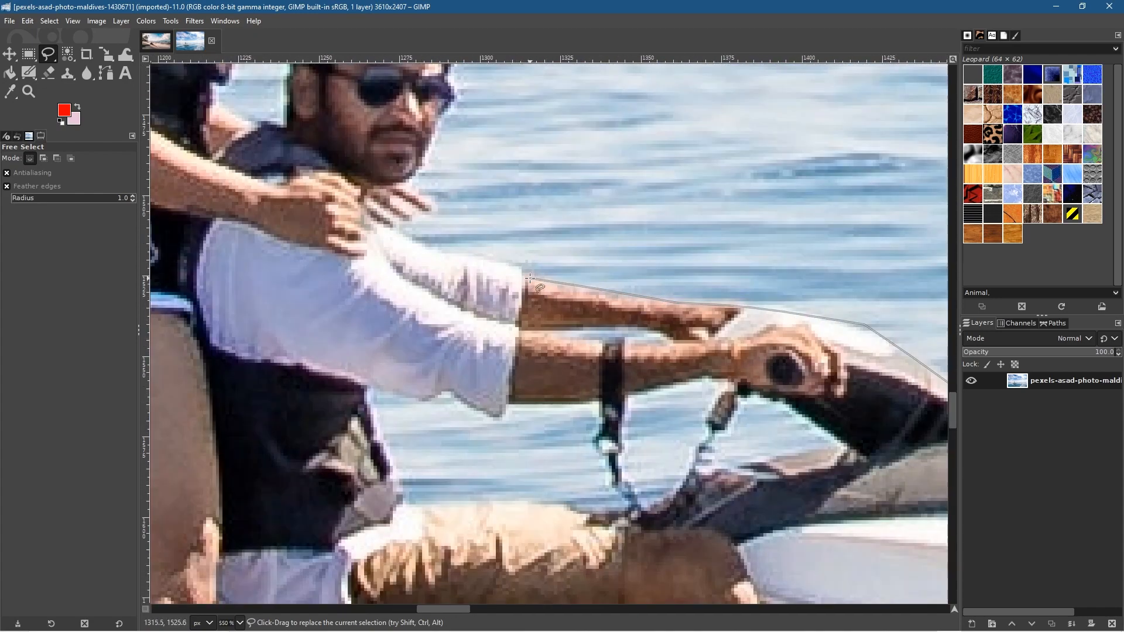
mouse_move(499, 260)
mouse_down()
mouse_move(417, 245)
mouse_move(396, 226)
mouse_move(437, 206)
mouse_move(402, 183)
mouse_move(425, 163)
mouse_move(444, 107)
mouse_move(443, 173)
mouse_move(452, 129)
mouse_move(502, 238)
mouse_up()
scroll(441, 168, down, 3)
scroll(502, 232, up, 3)
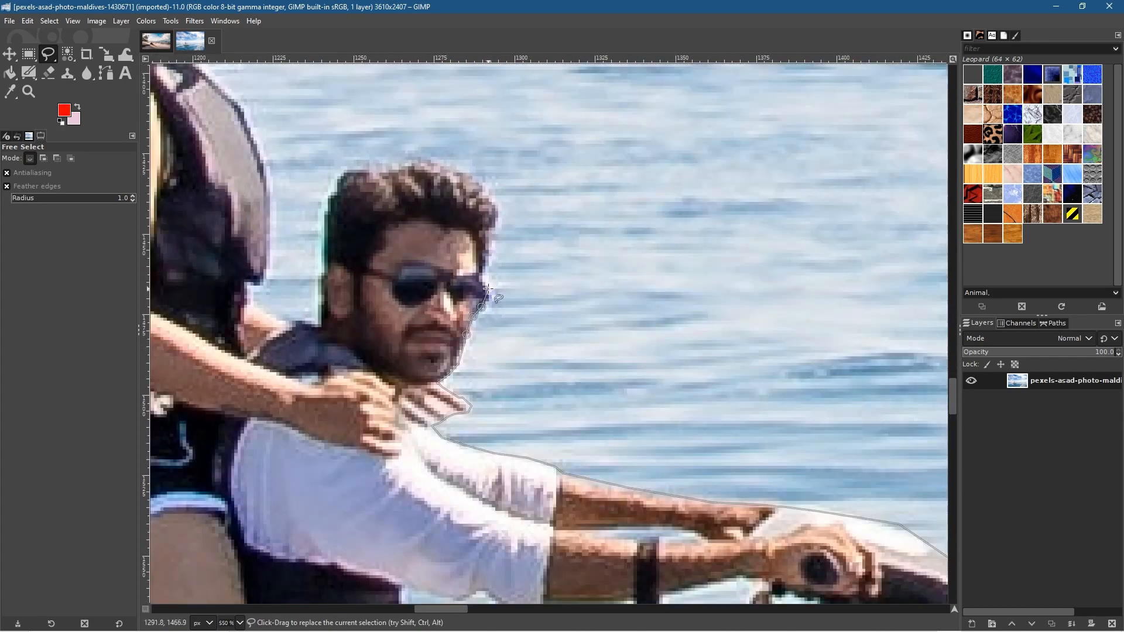
click(491, 296)
click(489, 290)
click(483, 276)
click(485, 263)
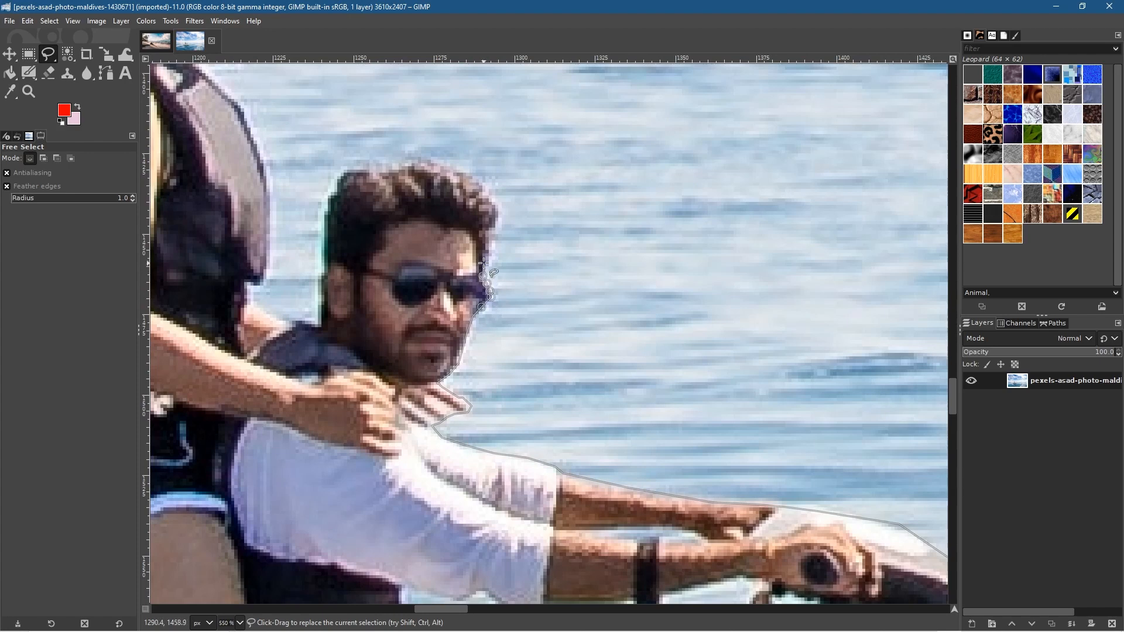
Trace the outline around the man's forehead, over his hair and down the back of his head
click(490, 227)
click(500, 208)
click(444, 166)
drag(421, 164, 345, 169)
click(332, 185)
click(328, 208)
click(323, 233)
click(321, 282)
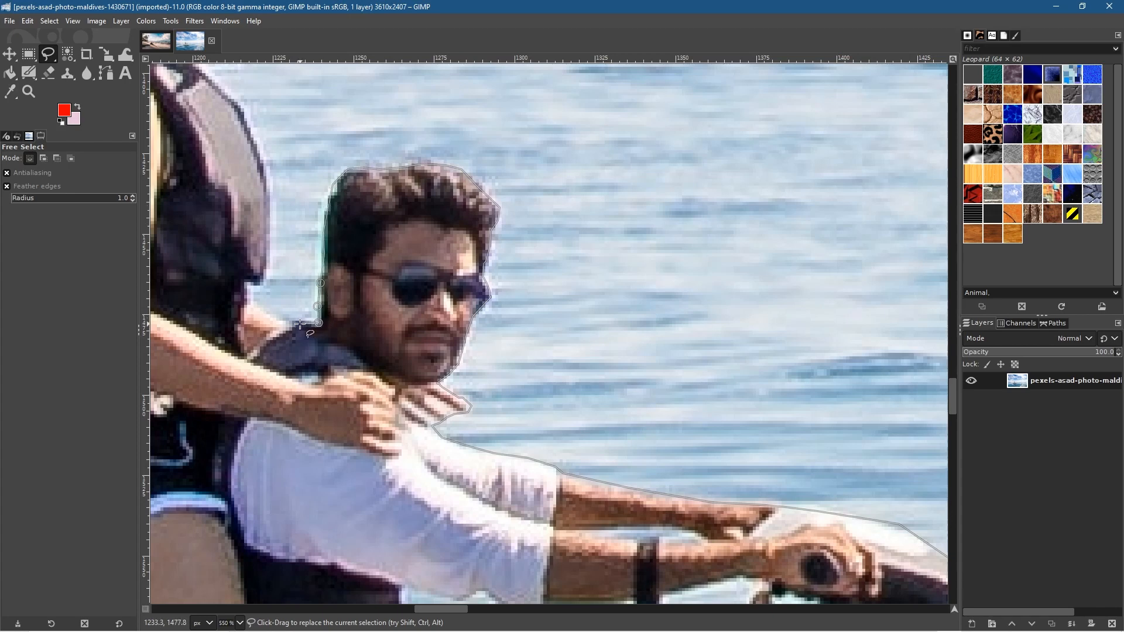
Continue the outline along the man's shoulder, the woman's far arm and the front edge of her life vest
click(279, 321)
click(259, 309)
click(250, 299)
click(270, 264)
click(268, 173)
click(252, 133)
drag(251, 124, 566, 319)
scroll(561, 310, down, 2)
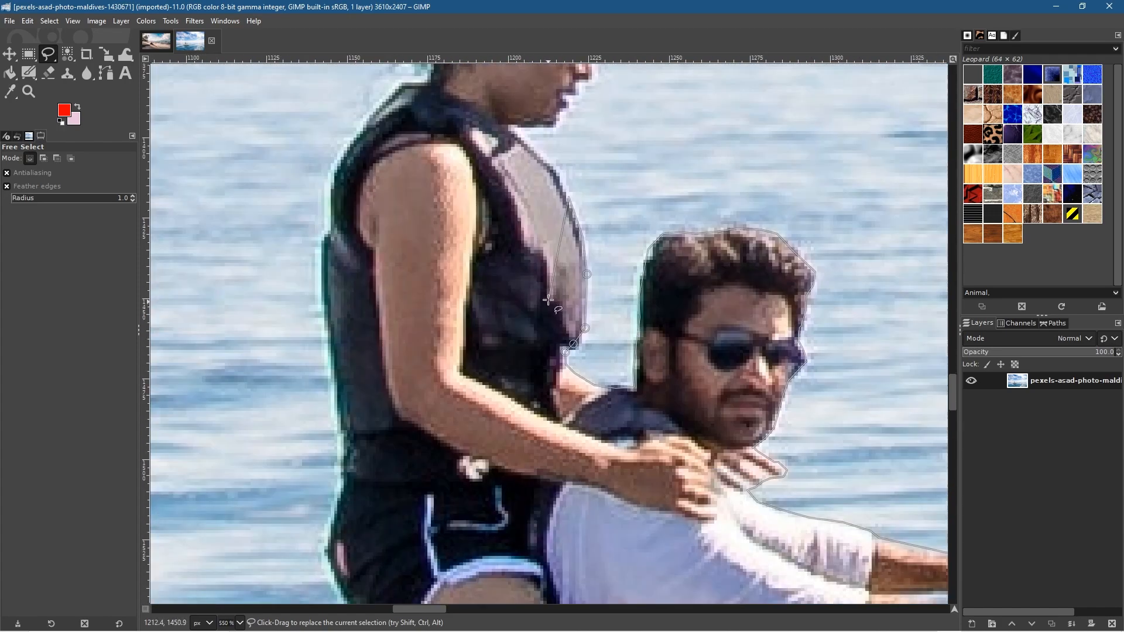
Trace the outline along the upper front of the woman's life vest to her neck and under her chin
mouse_move(554, 185)
mouse_down()
mouse_move(576, 364)
mouse_move(549, 399)
mouse_up()
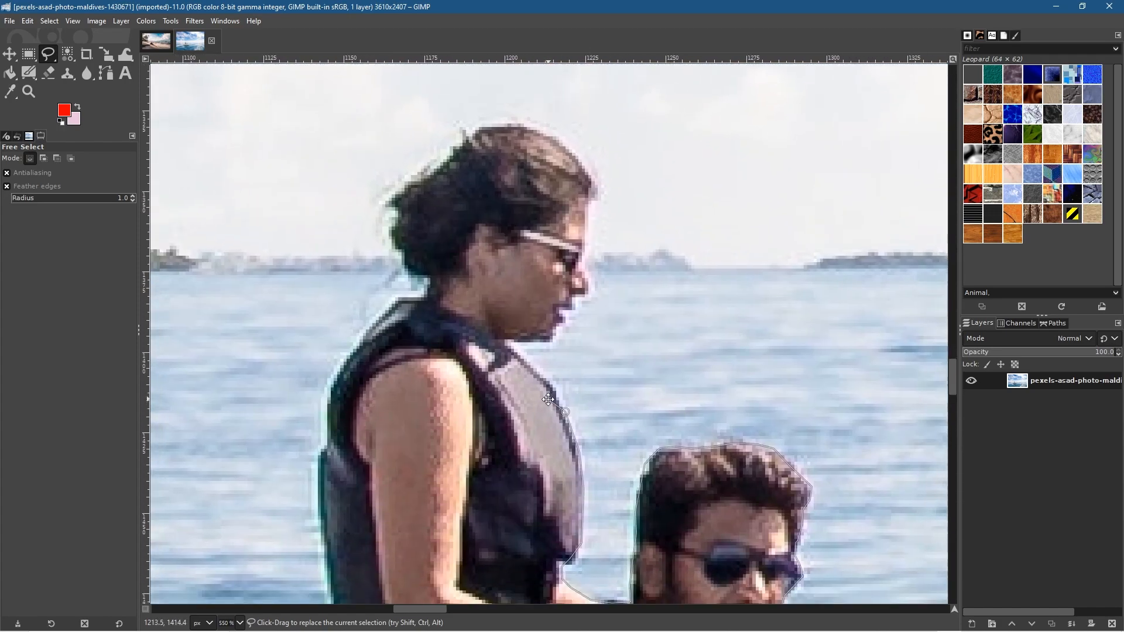
click(528, 363)
click(508, 341)
click(529, 342)
click(548, 342)
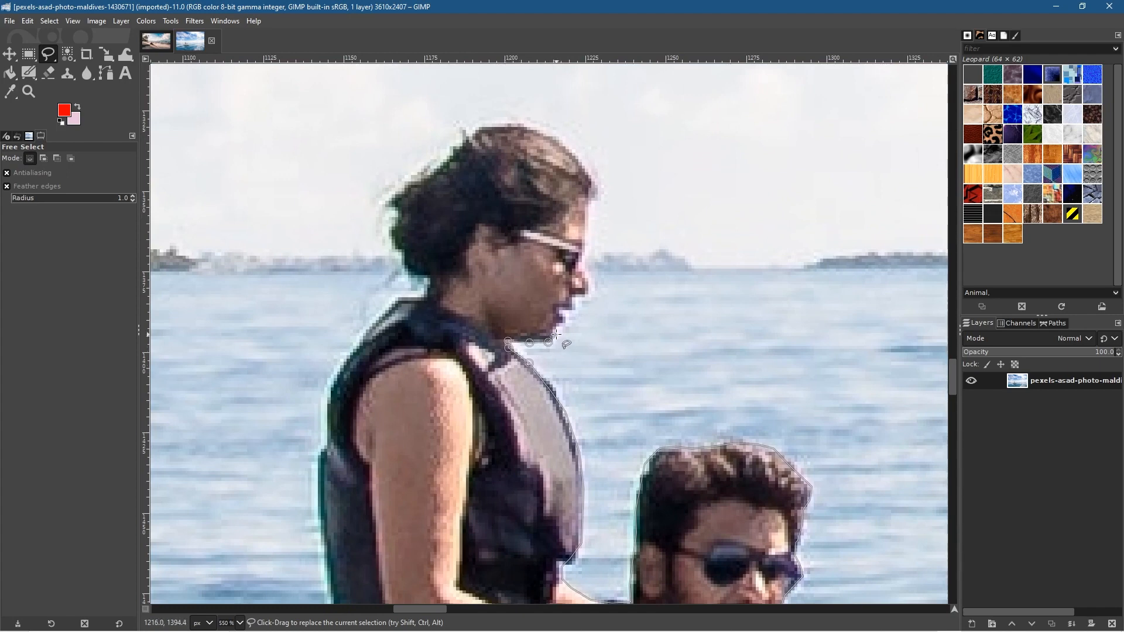
Trace the woman's facial profile from her chin past her lips and nose to the sunglasses
click(556, 325)
click(559, 314)
click(566, 305)
click(572, 298)
click(587, 291)
click(586, 282)
click(584, 273)
click(577, 266)
click(584, 257)
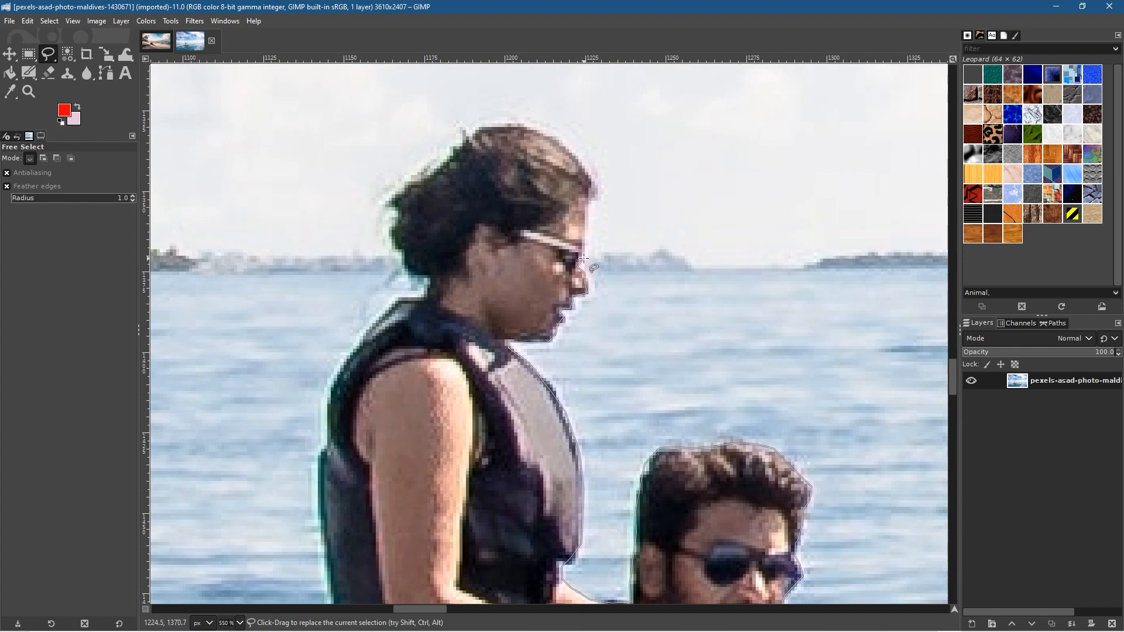
Extend the outline from the woman's forehead over the front and crown of her hair
click(586, 206)
click(594, 197)
click(601, 188)
click(561, 141)
click(503, 125)
Trace the outline down the back of the woman's hair to the outer edge of her bun
click(463, 143)
click(444, 159)
click(431, 173)
click(414, 179)
click(398, 191)
click(389, 206)
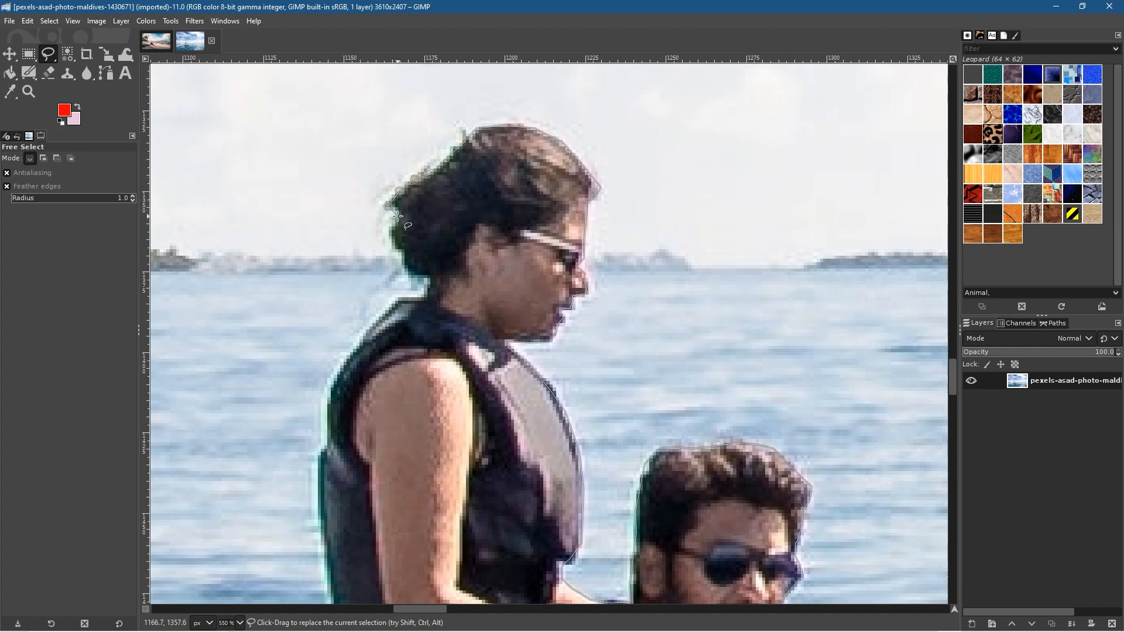
Trace the outline around the woman's bun and down the back of her neck to the vest collar
click(398, 225)
click(392, 230)
click(391, 239)
click(402, 256)
click(407, 274)
click(424, 275)
click(420, 300)
Continue the outline over the woman's shoulder and down the upper back edge of her life vest
click(362, 334)
click(331, 381)
click(326, 406)
click(328, 430)
click(325, 446)
click(319, 458)
drag(316, 488, 418, 299)
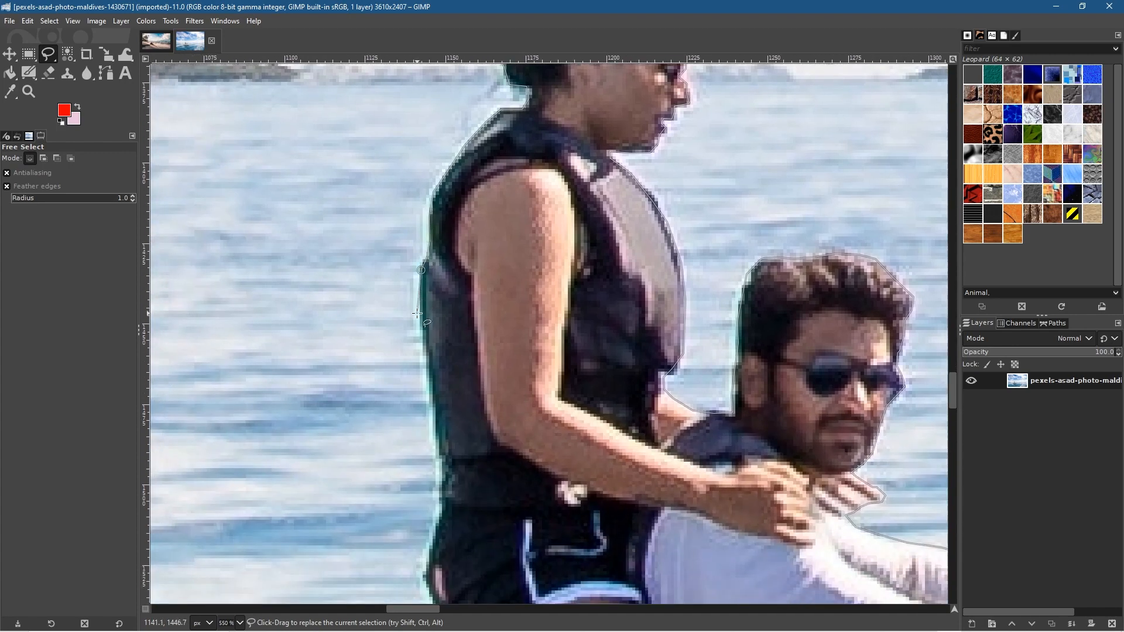
Trace the outline down the lower back of the woman's life vest to the rear of her shorts
click(420, 321)
click(427, 385)
click(437, 458)
click(443, 468)
click(441, 507)
click(432, 534)
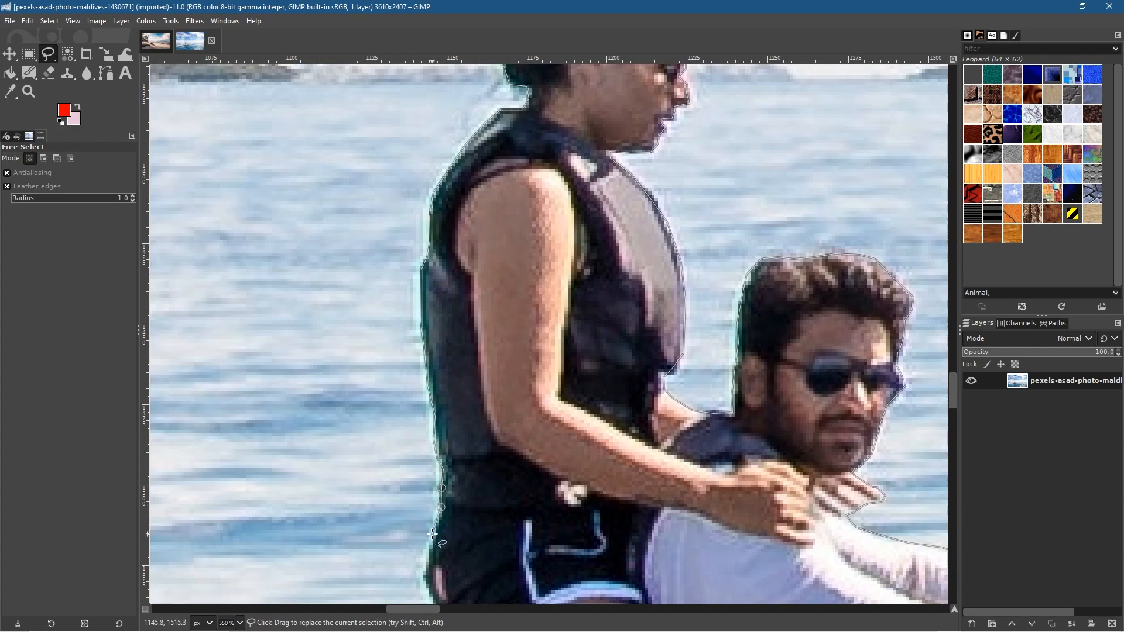
click(425, 566)
Trace the outline along the rear of the woman's shorts down to the top of her thigh
scroll(464, 546, down, 5)
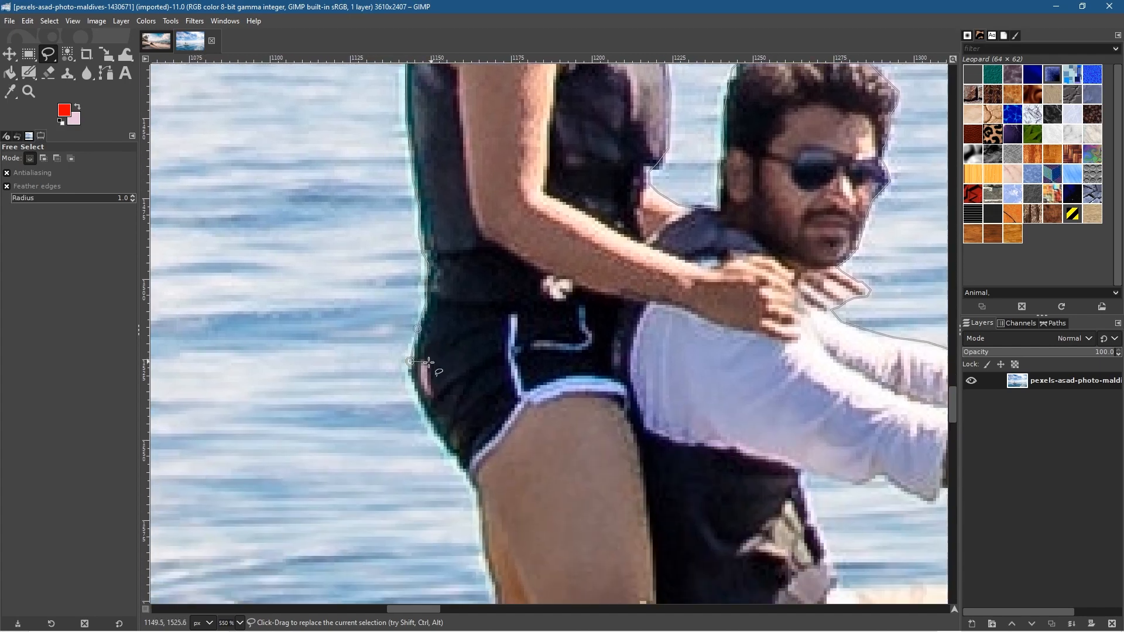
click(418, 402)
click(438, 438)
click(468, 474)
click(474, 490)
Trace the outline down the back of the woman's thigh to where it meets the yellow seat
scroll(490, 489, up, 2)
drag(508, 414, 578, 56)
click(525, 183)
click(535, 285)
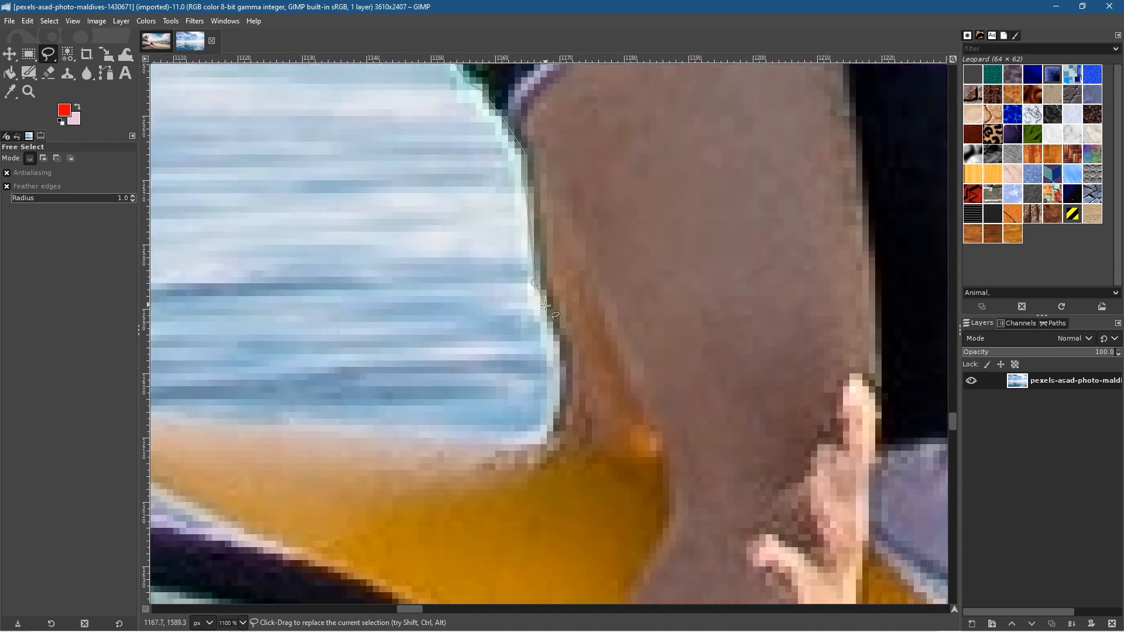
click(554, 340)
click(545, 434)
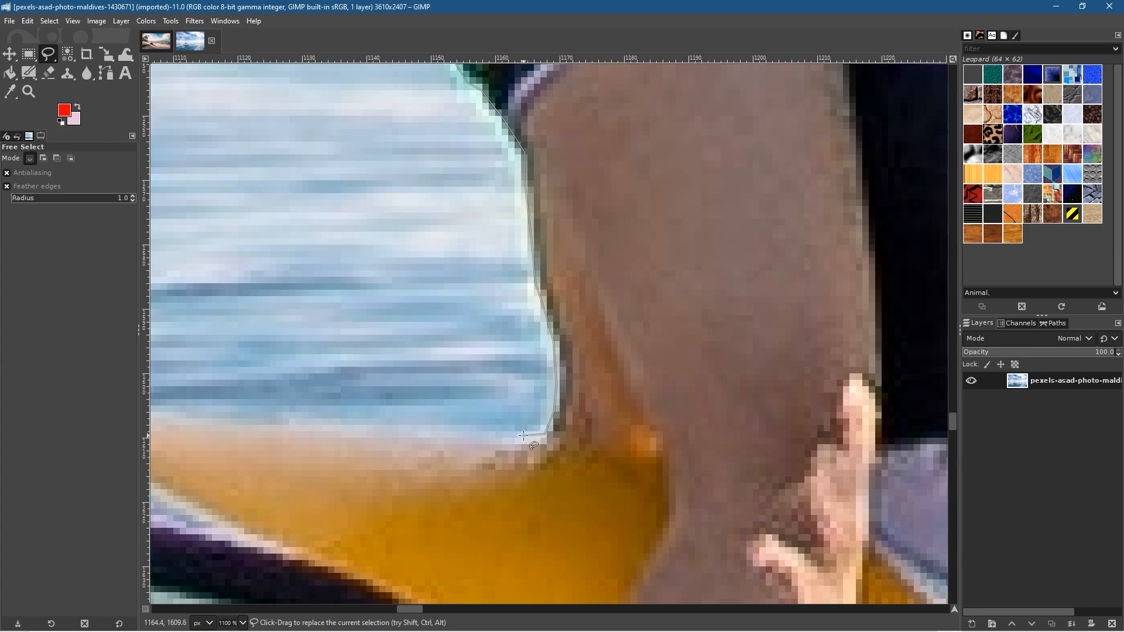
Extend the outline rearward along the top edge of the yellow seat toward its white rear hump
click(457, 438)
click(289, 428)
drag(288, 444, 587, 456)
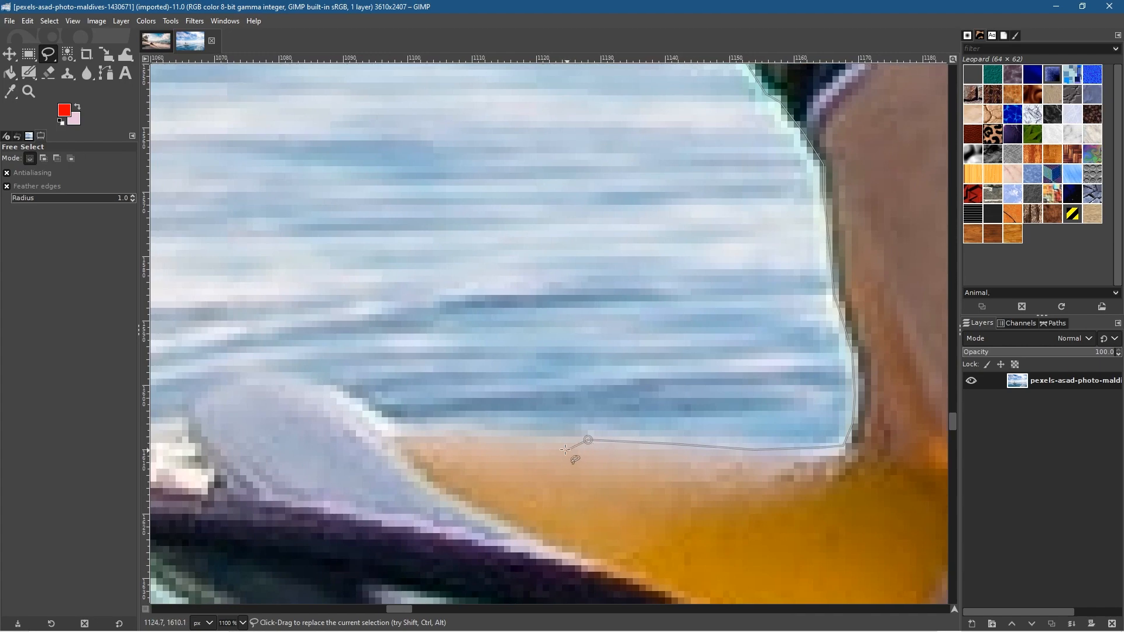
click(451, 429)
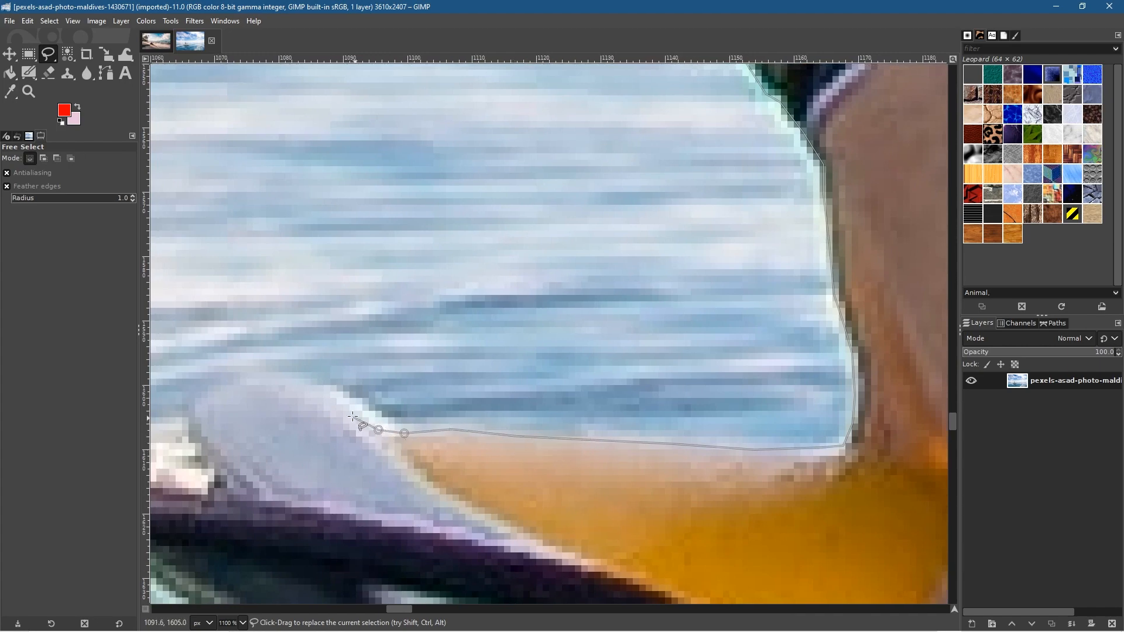
Trace the outline up over the white rear hump of the seat and down its back edge
scroll(352, 410, down, 3)
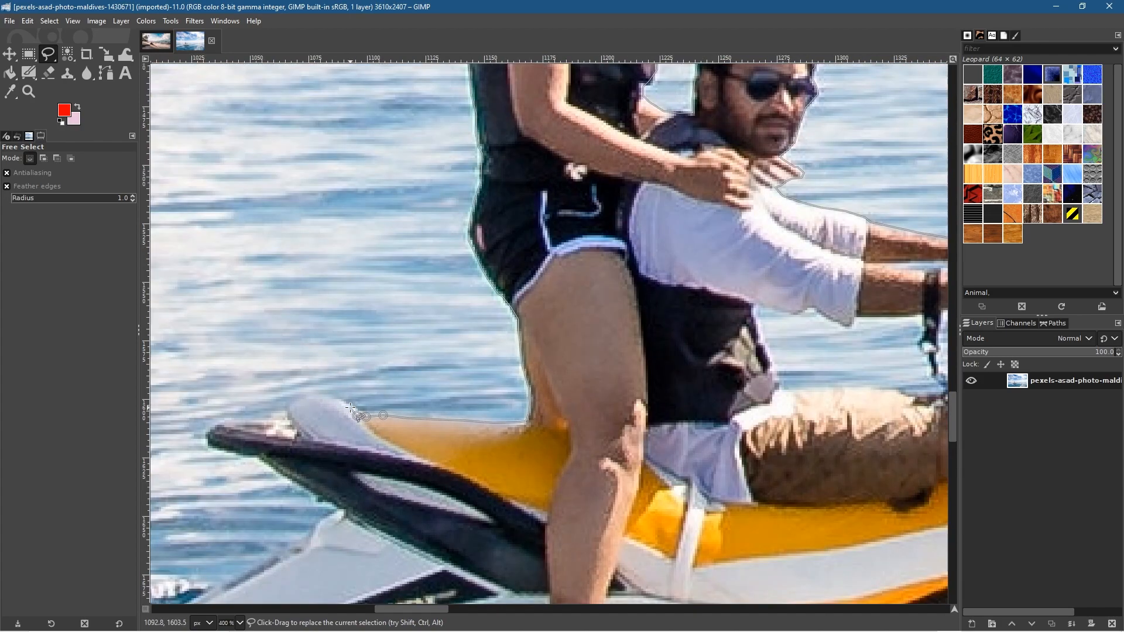
click(350, 407)
click(329, 396)
scroll(360, 429, up, 3)
drag(371, 405, 369, 403)
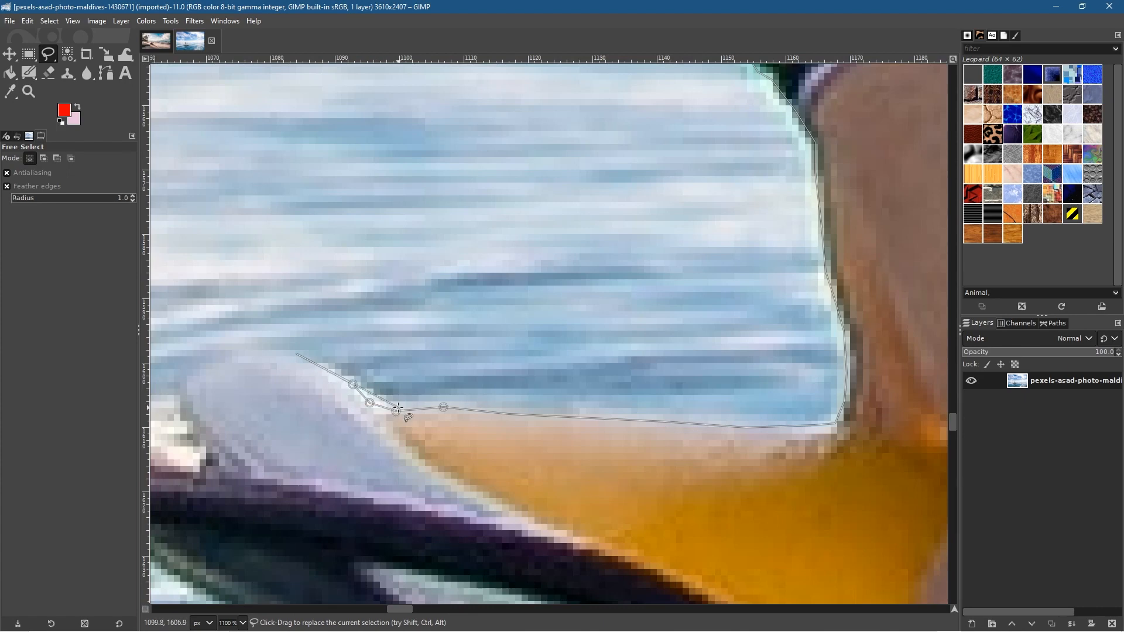
scroll(266, 374, down, 2)
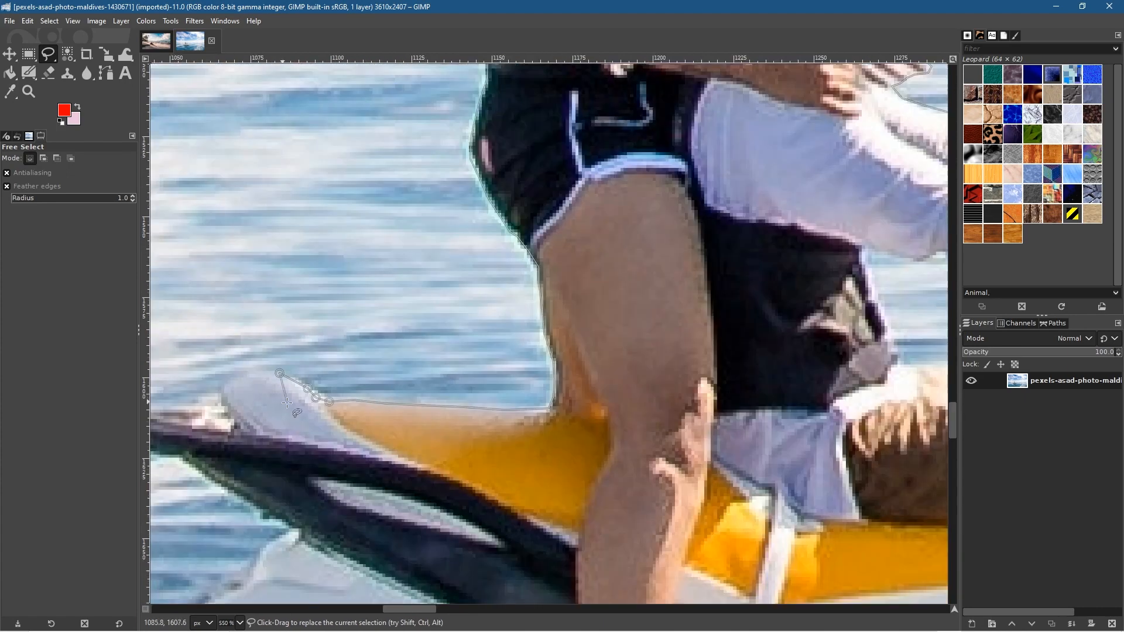
click(253, 369)
click(225, 385)
click(224, 391)
drag(325, 424, 535, 421)
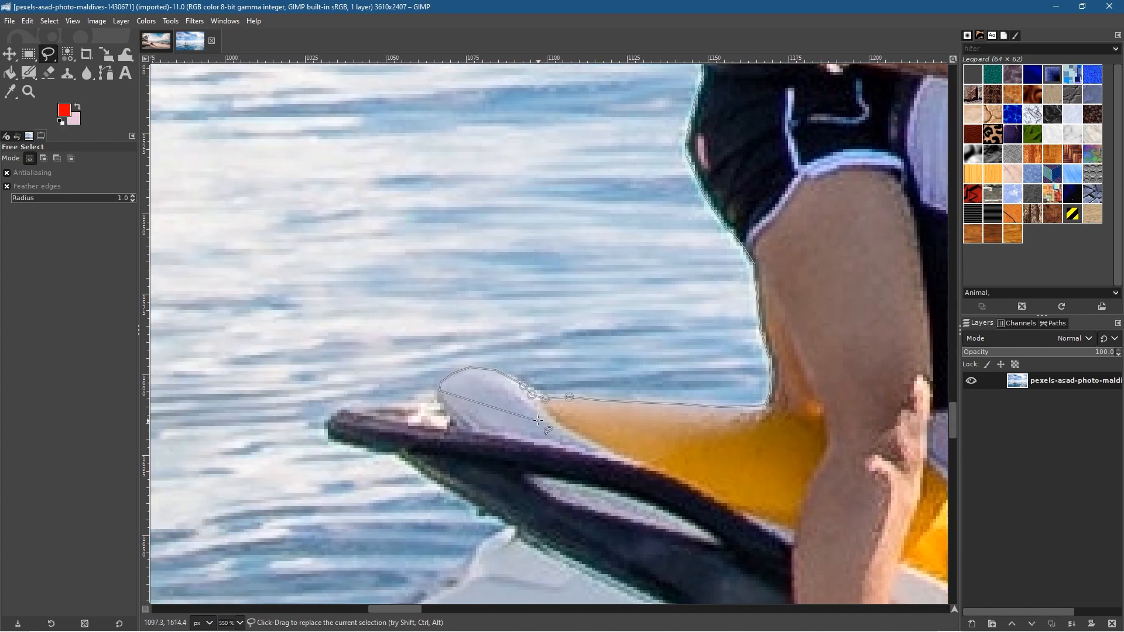
Trace the outline along the top of the dark grab handle and around its rearmost tip
click(433, 398)
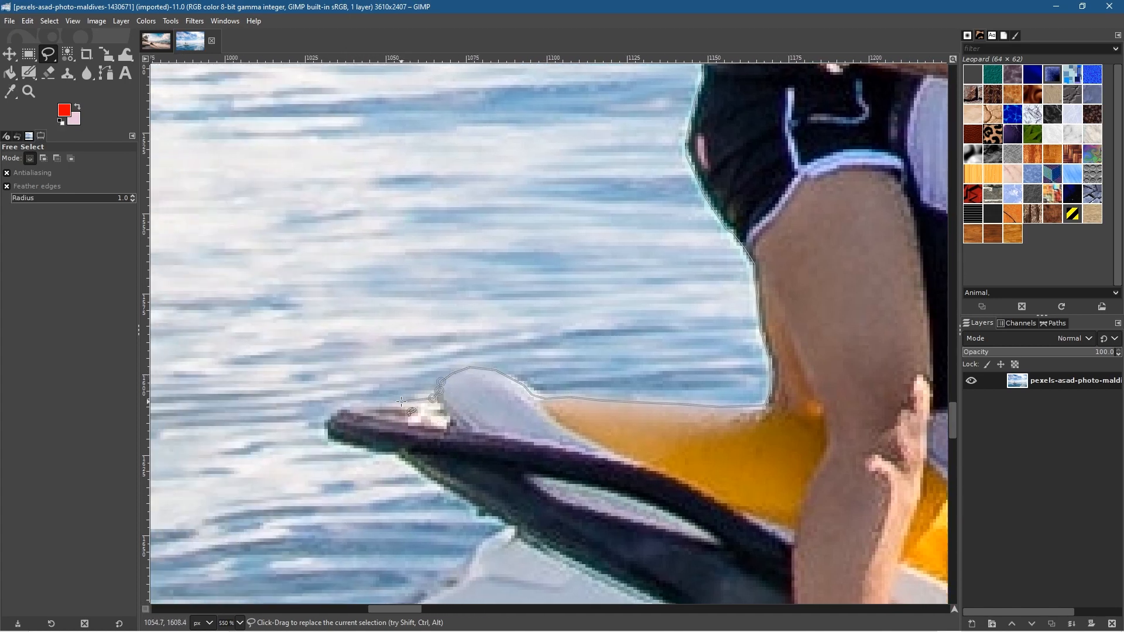
click(371, 404)
click(332, 418)
click(327, 429)
click(328, 441)
click(343, 446)
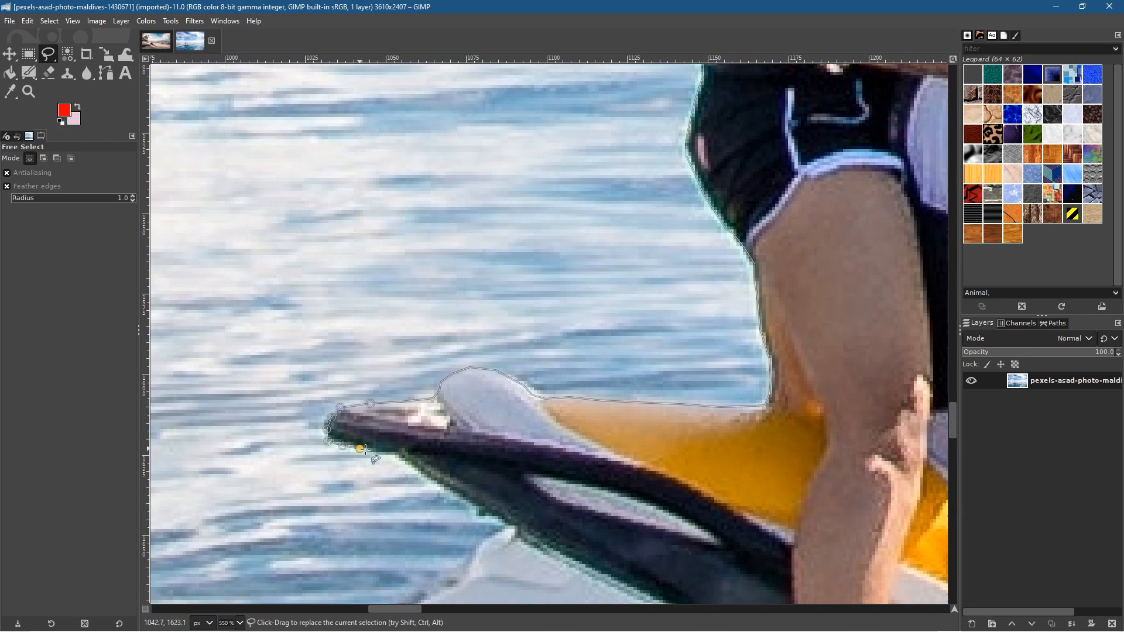
Extend the outline along the underside of the dark handle section to where it meets the light grey bodywork
click(408, 467)
click(429, 479)
click(446, 486)
drag(491, 537, 640, 416)
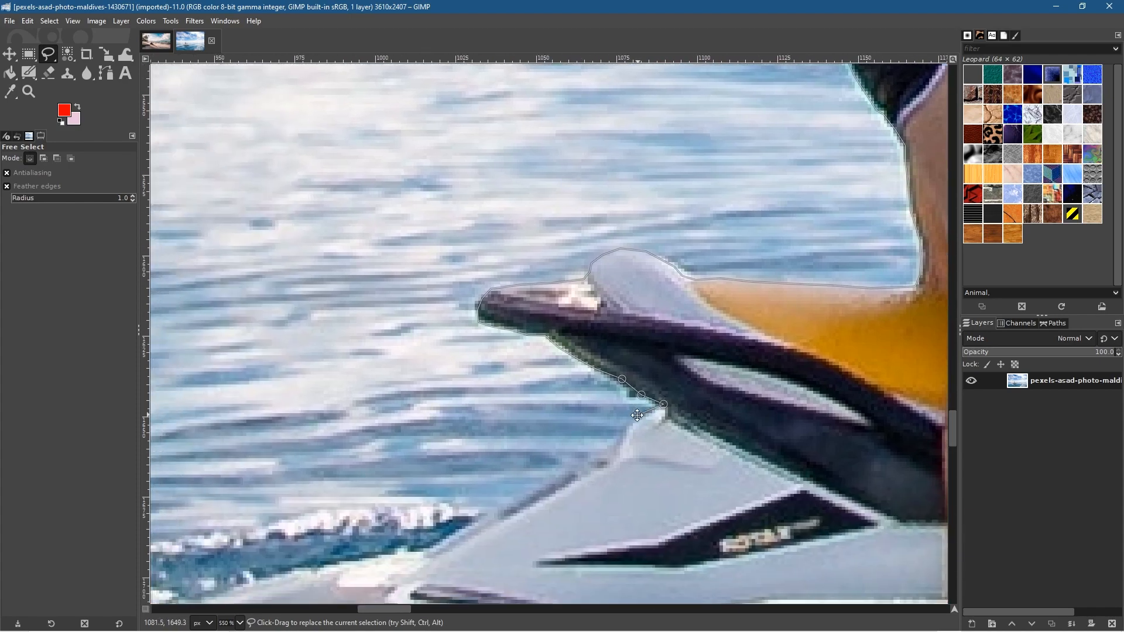
scroll(639, 417, up, 2)
drag(642, 558, 593, 296)
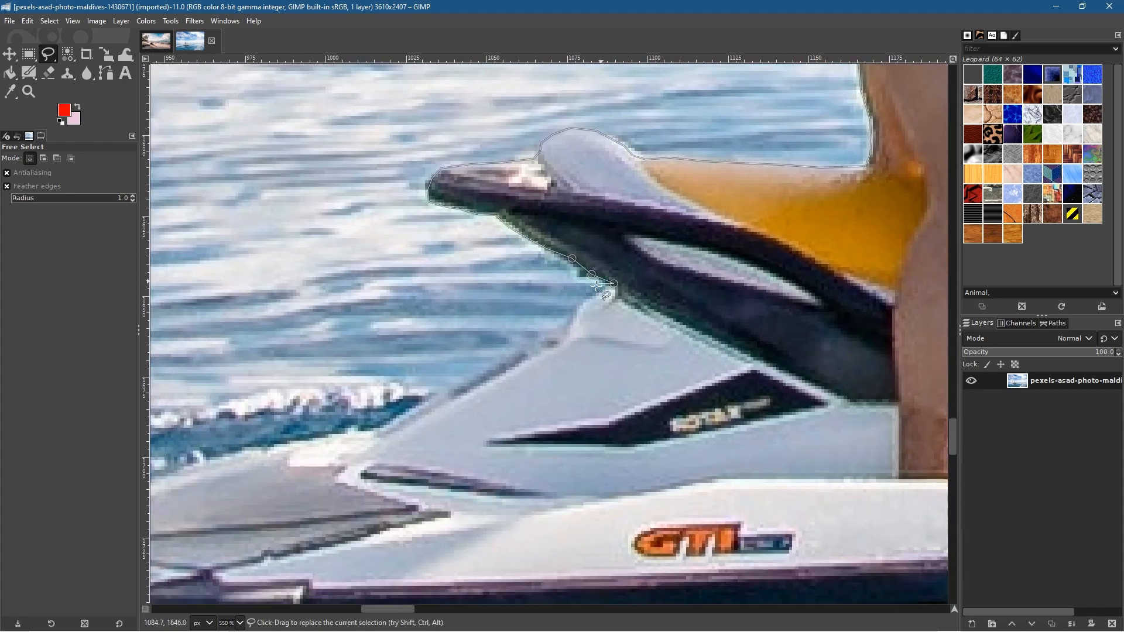
Trace the outline down the sloping rear edge of the light grey bodywork toward the rear deck
click(591, 296)
click(578, 304)
click(567, 323)
click(548, 338)
drag(392, 416, 625, 337)
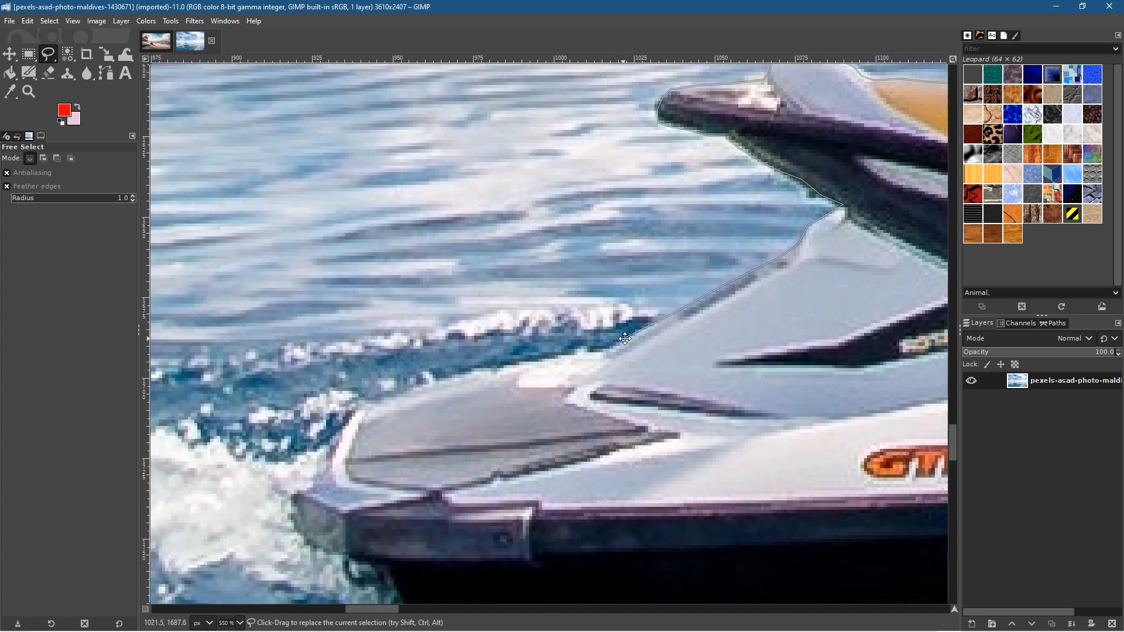
click(632, 336)
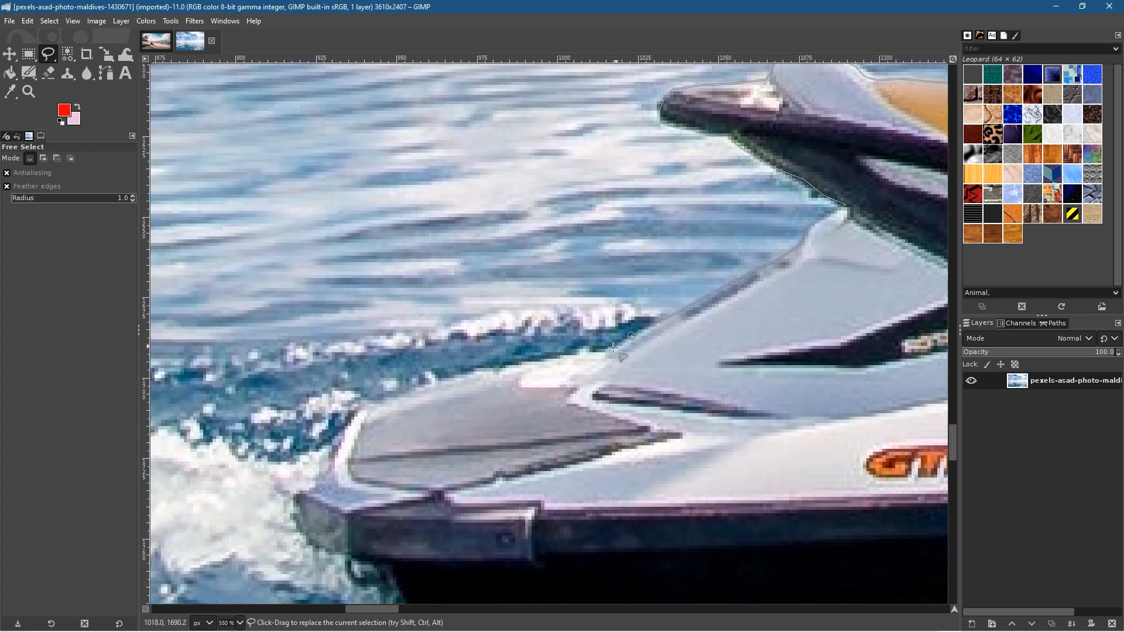
Trace the outline along the upper edge of the grey rear deck and around its curve to the stern
click(609, 350)
click(548, 357)
click(514, 366)
click(430, 378)
click(388, 393)
click(350, 421)
drag(336, 451, 447, 358)
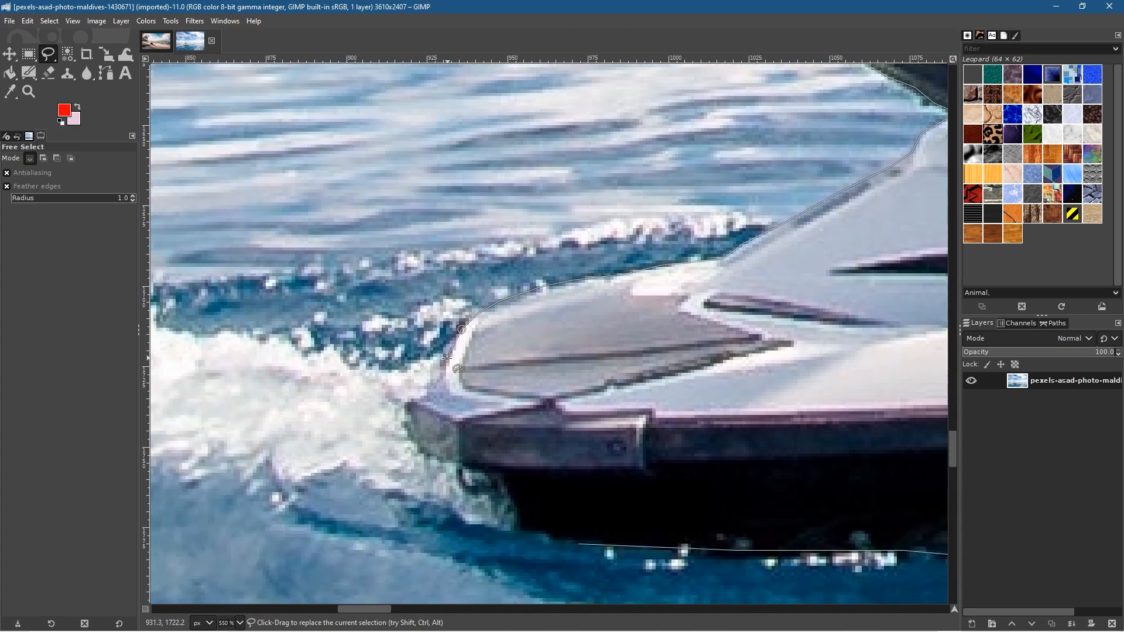
Trace the outline around the stern and the dark rear bumper to the underside of the hull
click(411, 373)
click(404, 400)
click(405, 426)
click(414, 446)
click(467, 467)
Trace the black hull's rear end down to the waterline, close the outline at its starting point and commit the selection
click(496, 476)
click(511, 496)
click(513, 531)
click(539, 535)
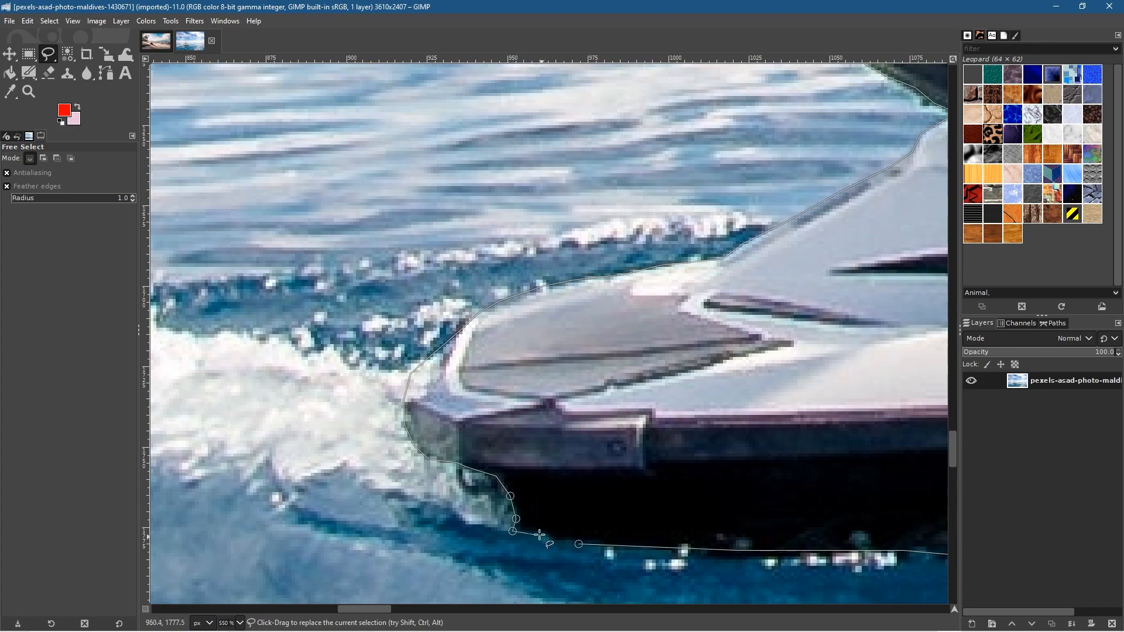
click(580, 543)
scroll(579, 543, down, 2)
key(Return)
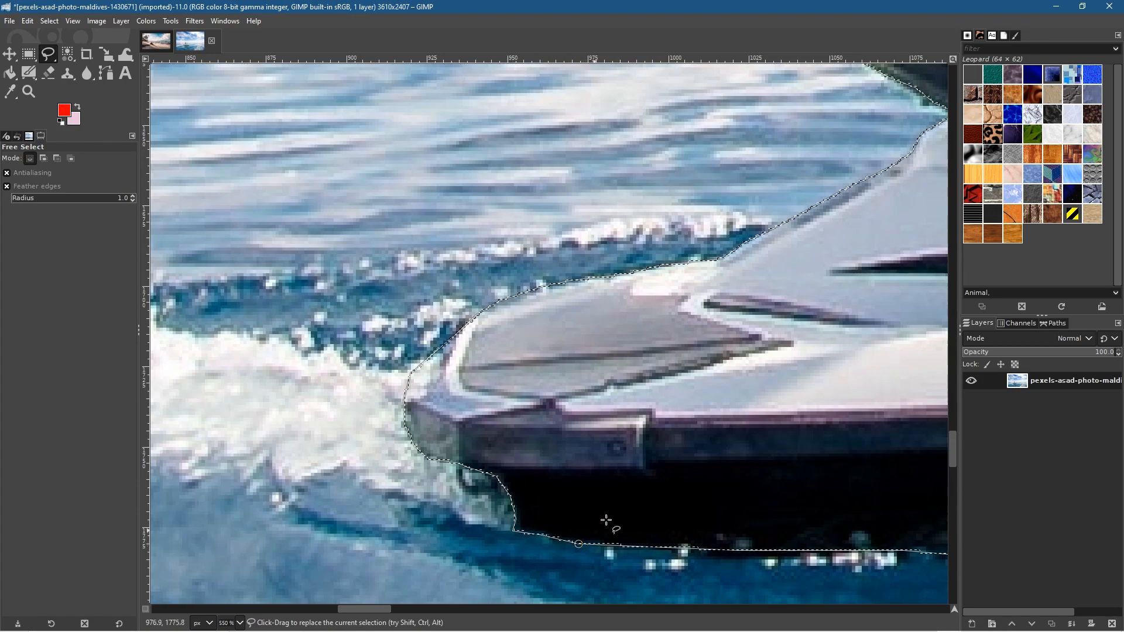
Copy the selected jet ski and its two riders from the photo layer
scroll(633, 448, down, 2)
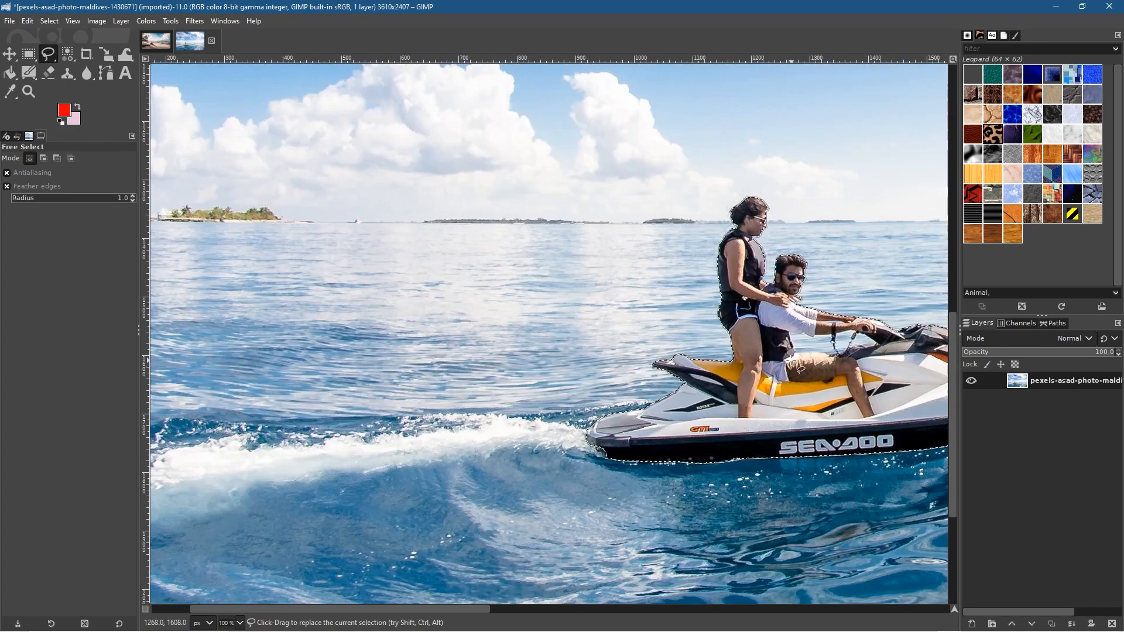
drag(777, 362, 491, 428)
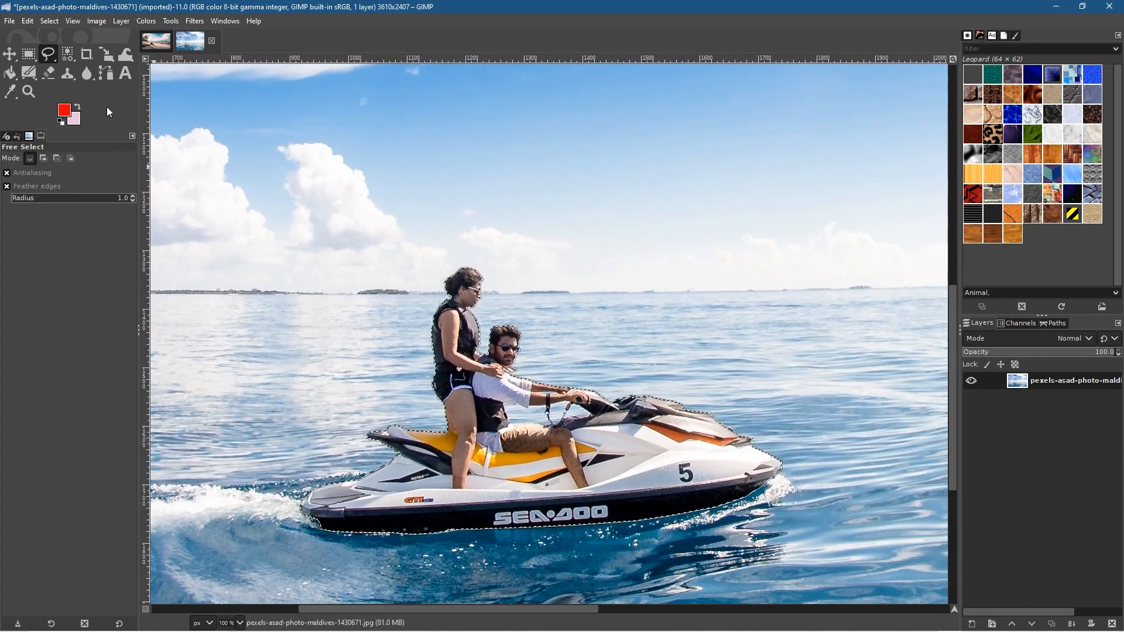
click(1038, 379)
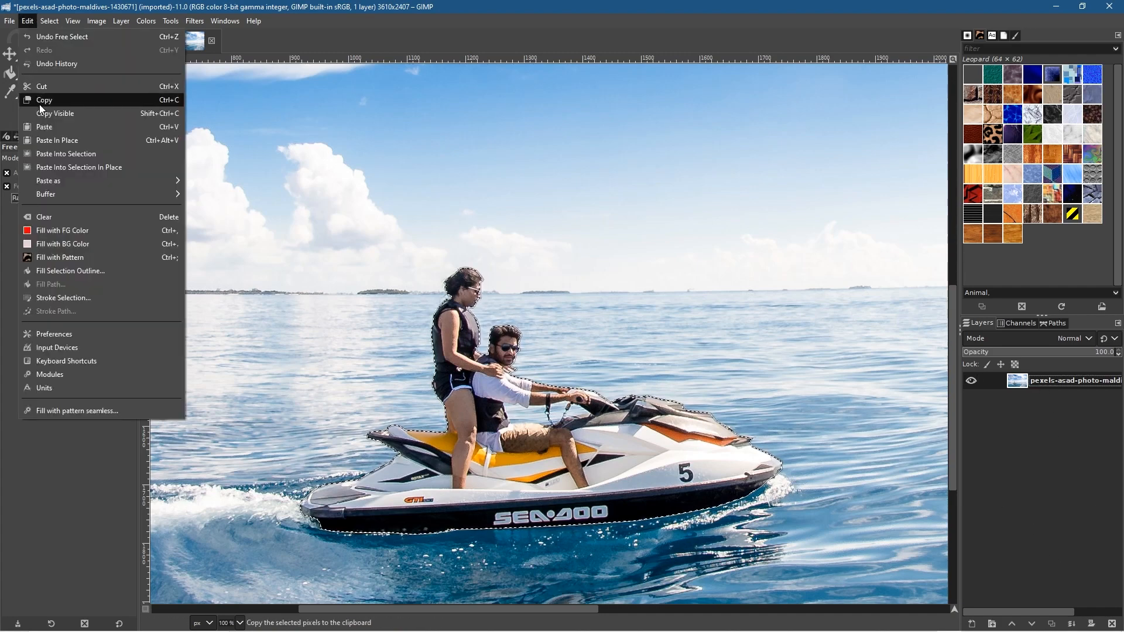
click(39, 101)
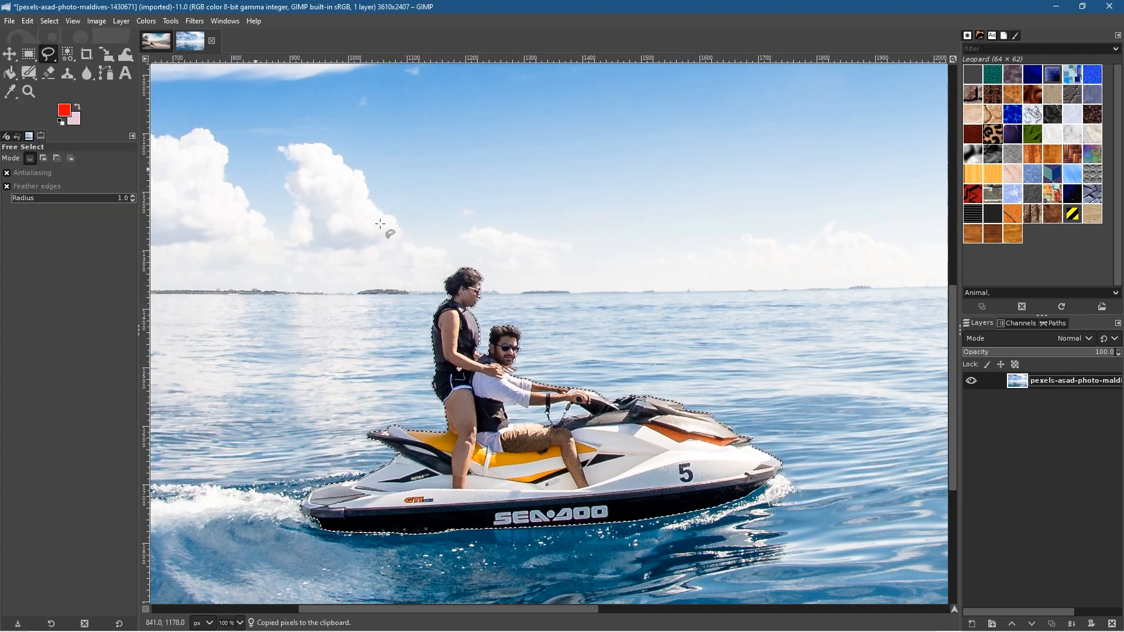
Create a new layer, paste the copied jet ski and riders, and anchor them to it
click(981, 625)
click(1030, 607)
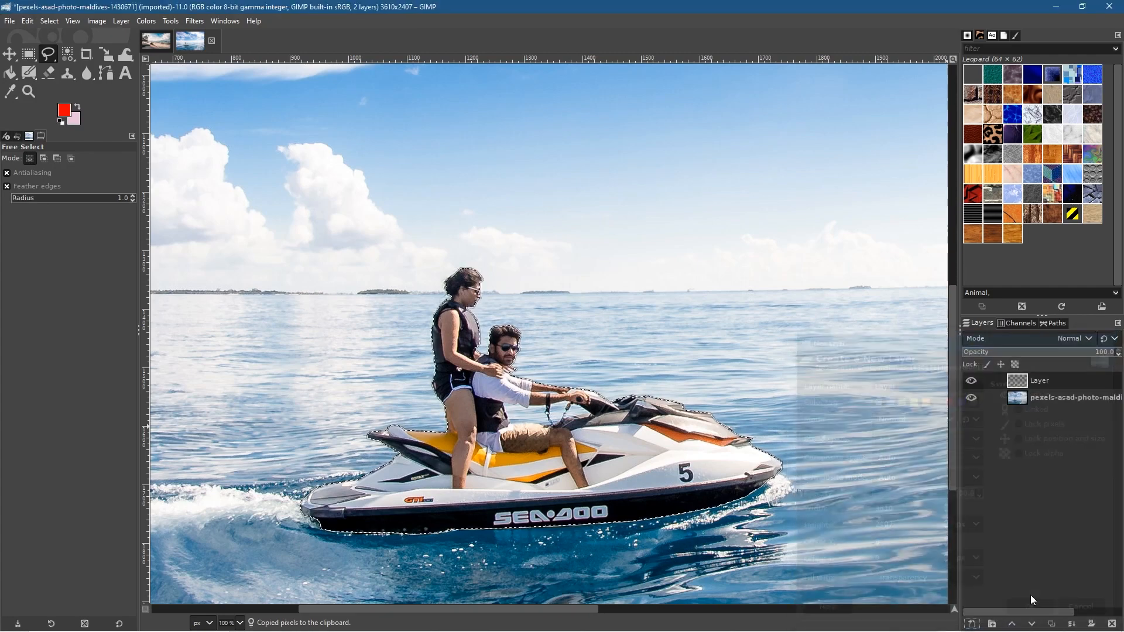
click(31, 21)
click(43, 124)
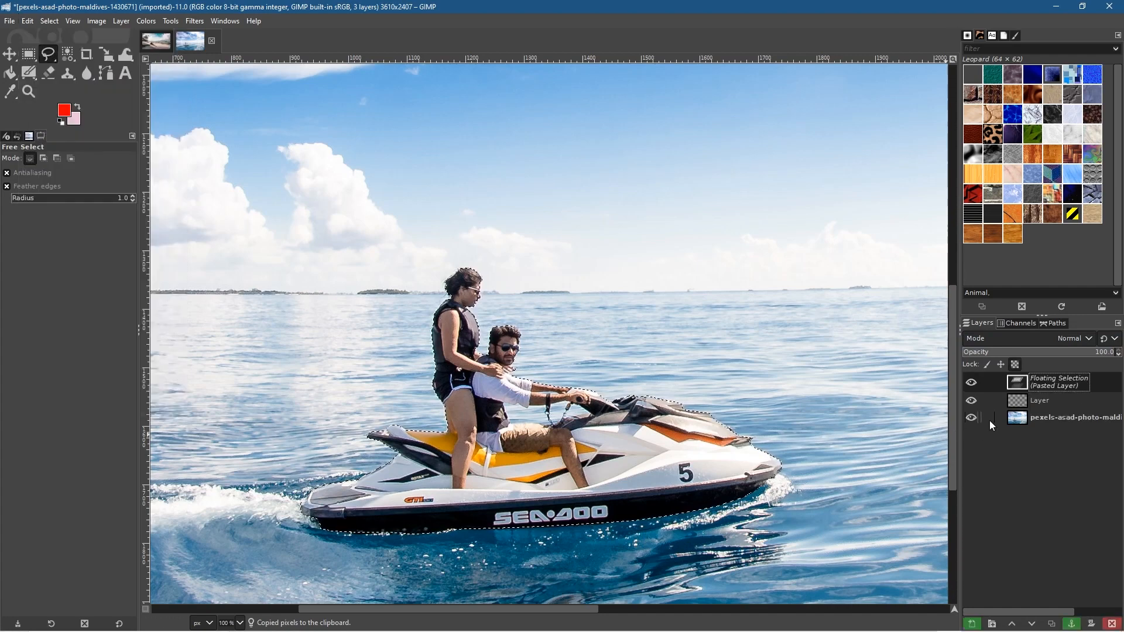
click(1071, 624)
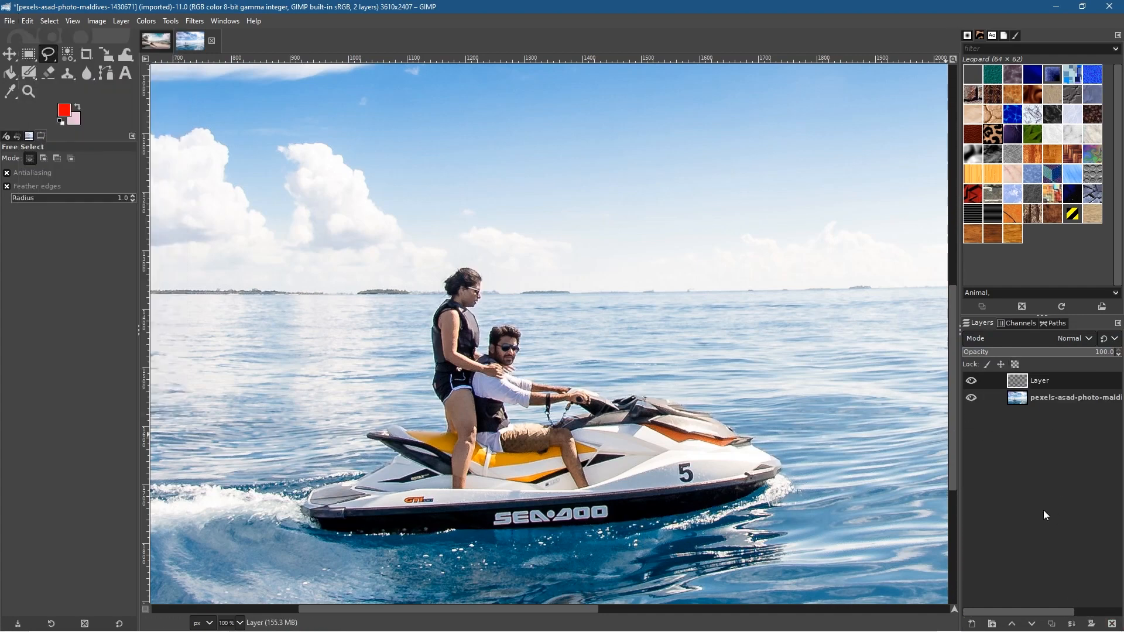
Hide the original photo layer beneath the jet ski cutout
click(969, 397)
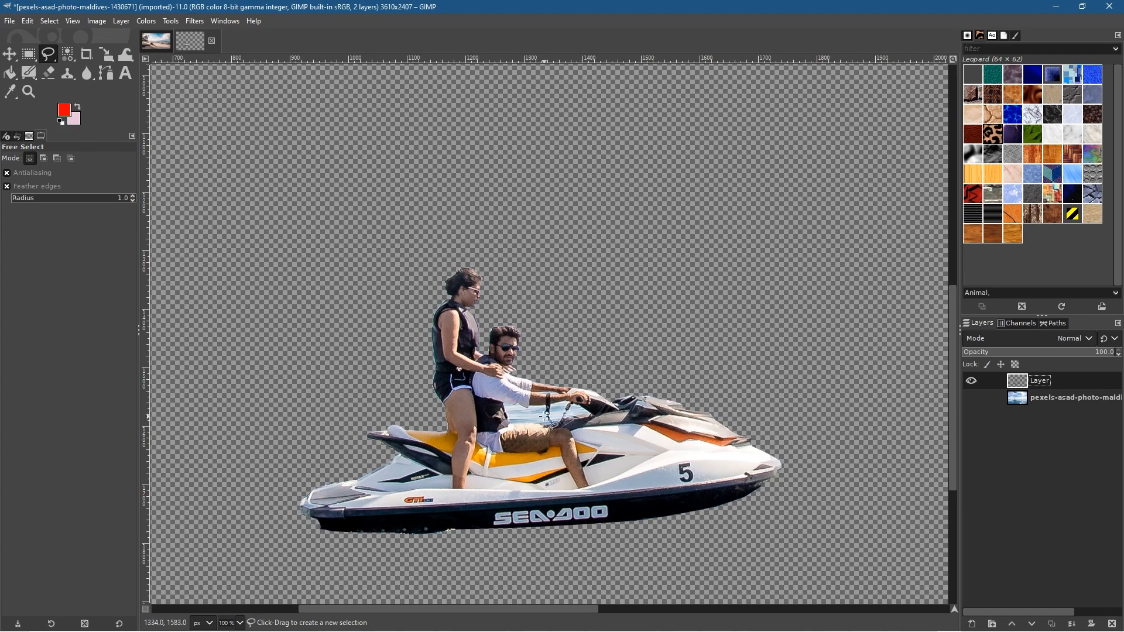
ctrl+scroll(546, 416, up, 3)
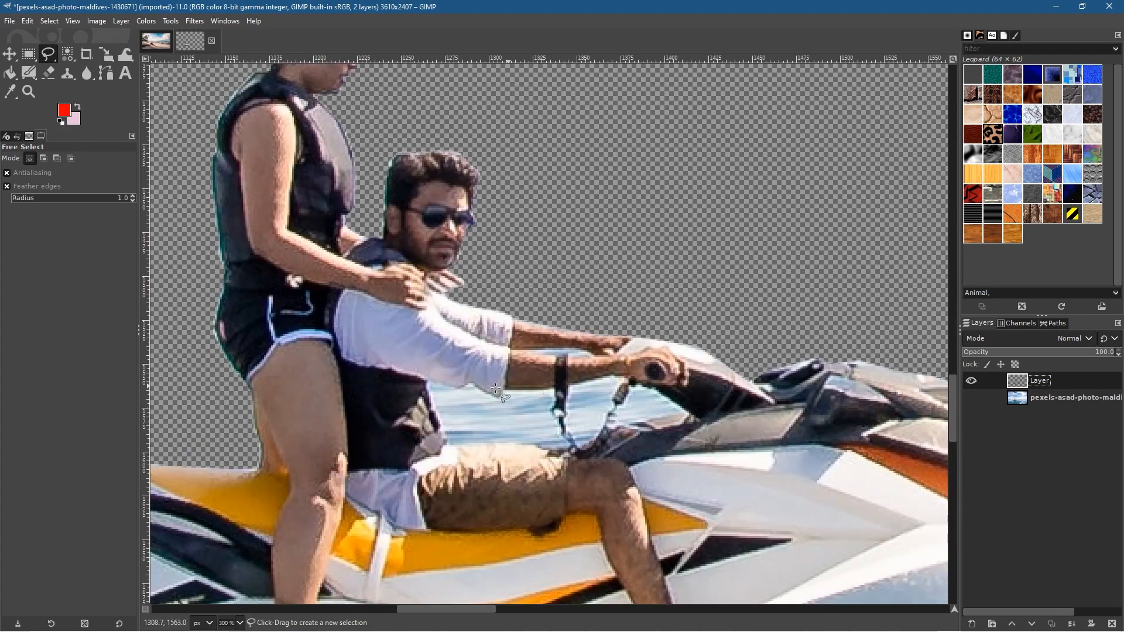
ctrl+scroll(512, 386, up, 2)
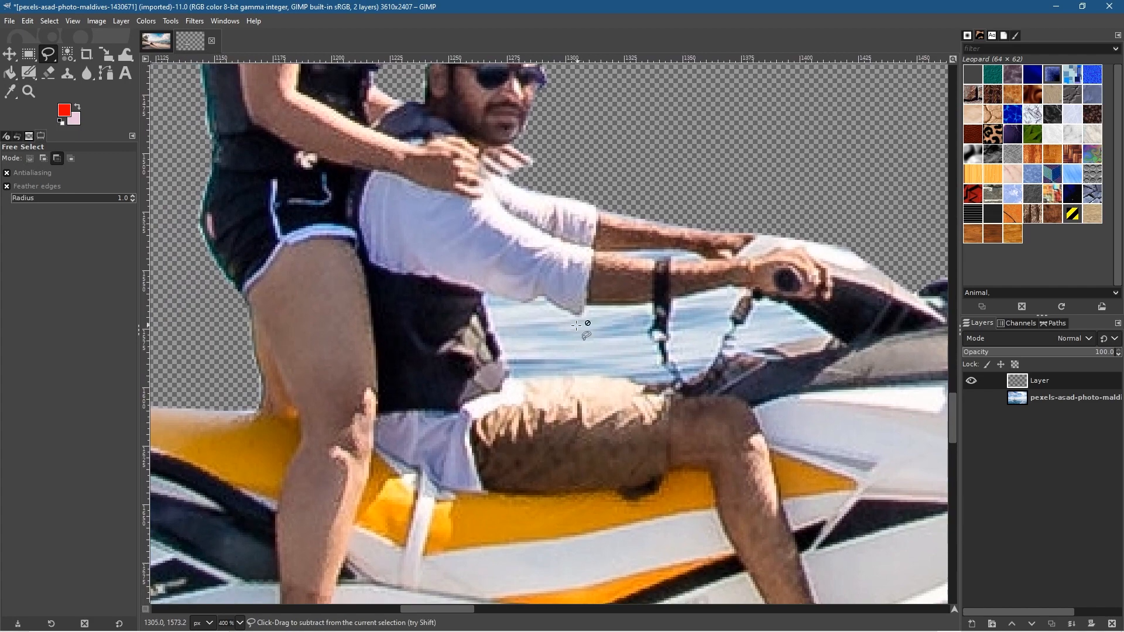
ctrl+scroll(577, 325, up, 1)
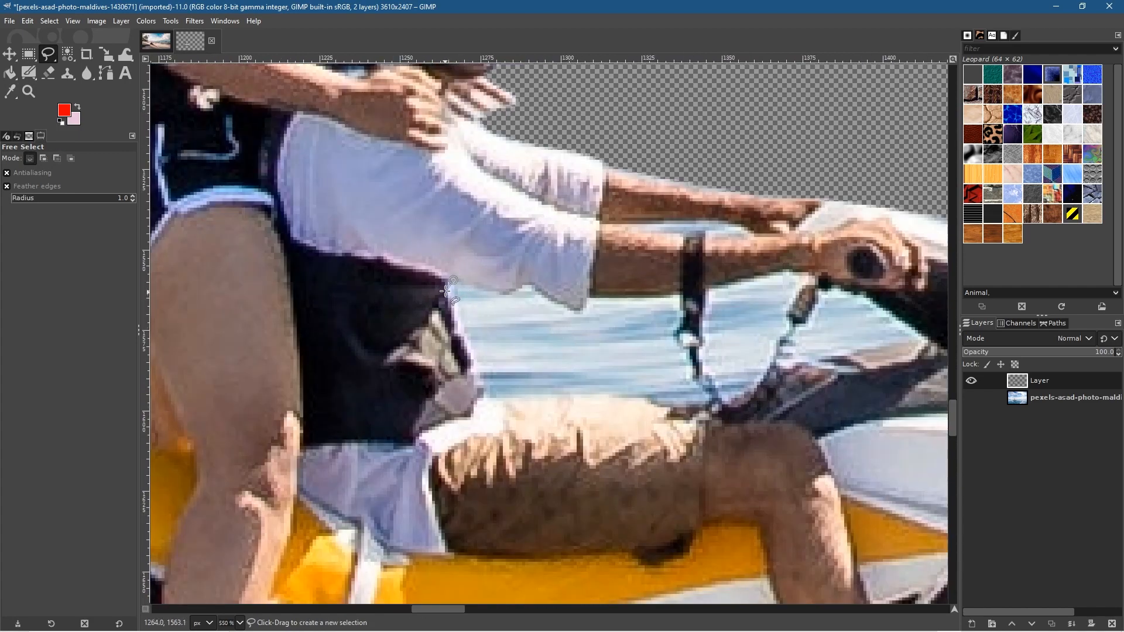
click(449, 282)
click(475, 377)
click(478, 393)
click(484, 398)
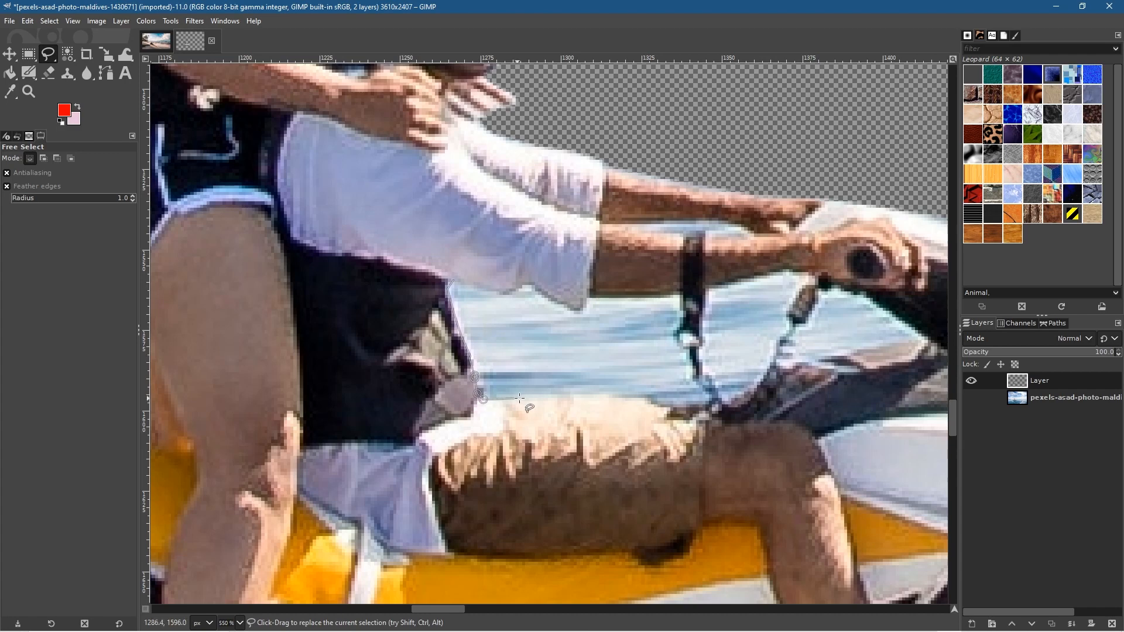
click(606, 391)
click(663, 407)
click(702, 404)
key(ctrl+z)
key(ctrl+y)
key(ctrl+z)
scroll(701, 406, up, 3)
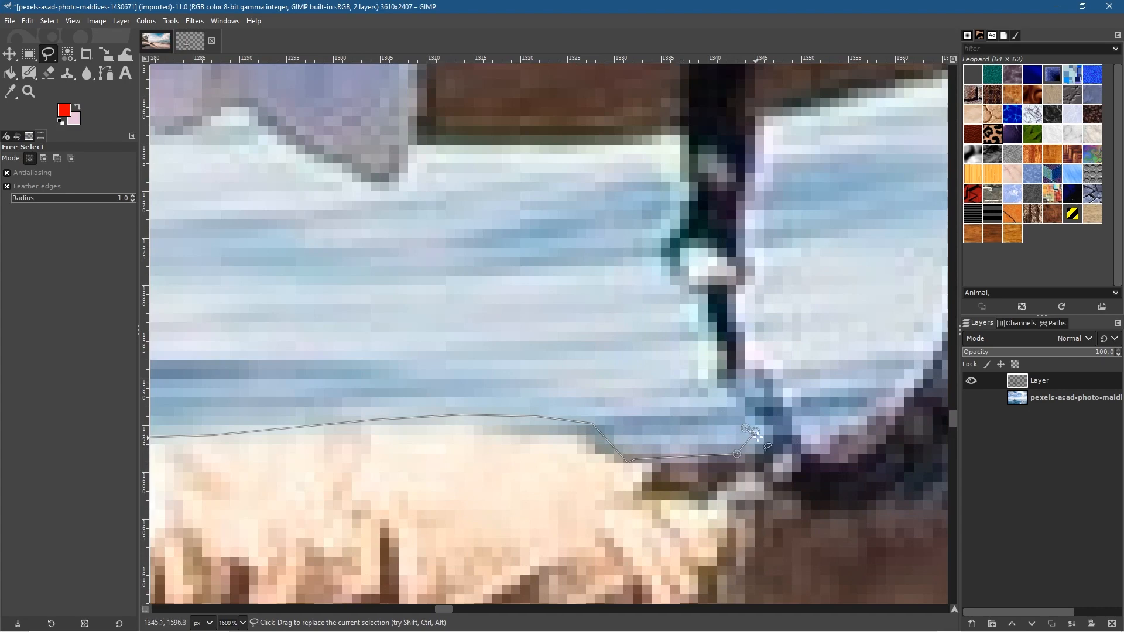
click(745, 404)
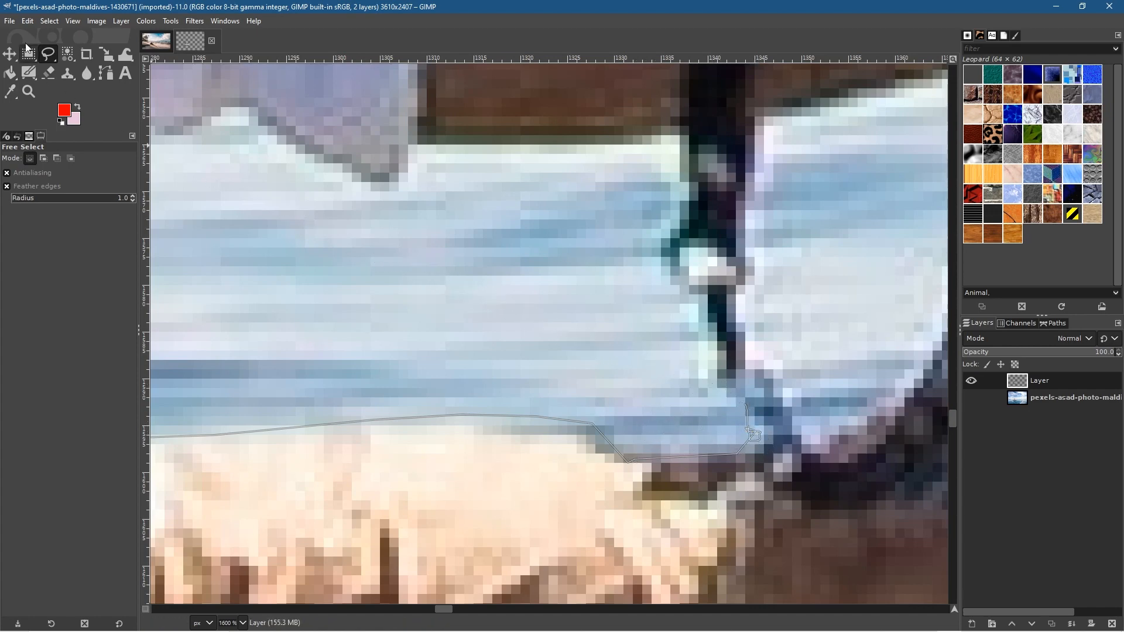
click(32, 21)
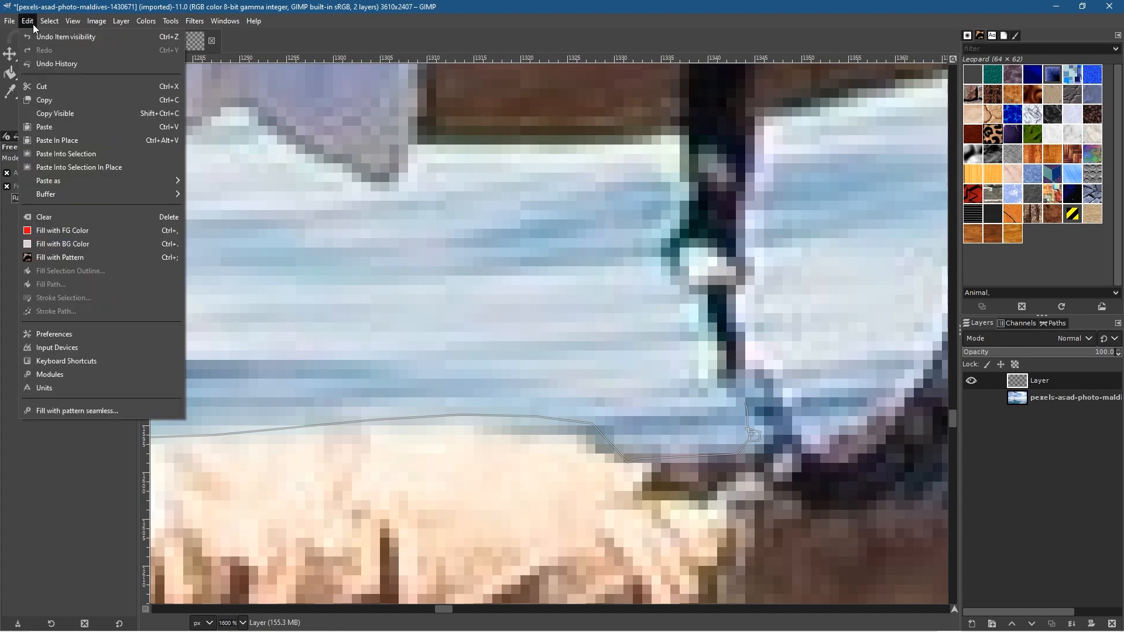
click(64, 37)
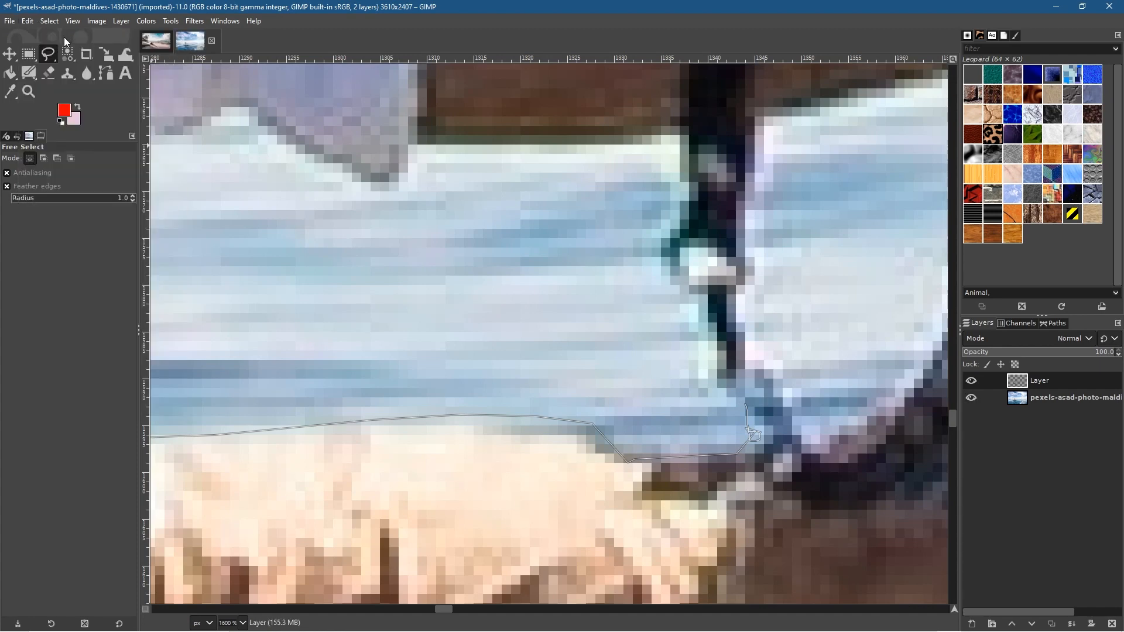
scroll(545, 328, down, 5)
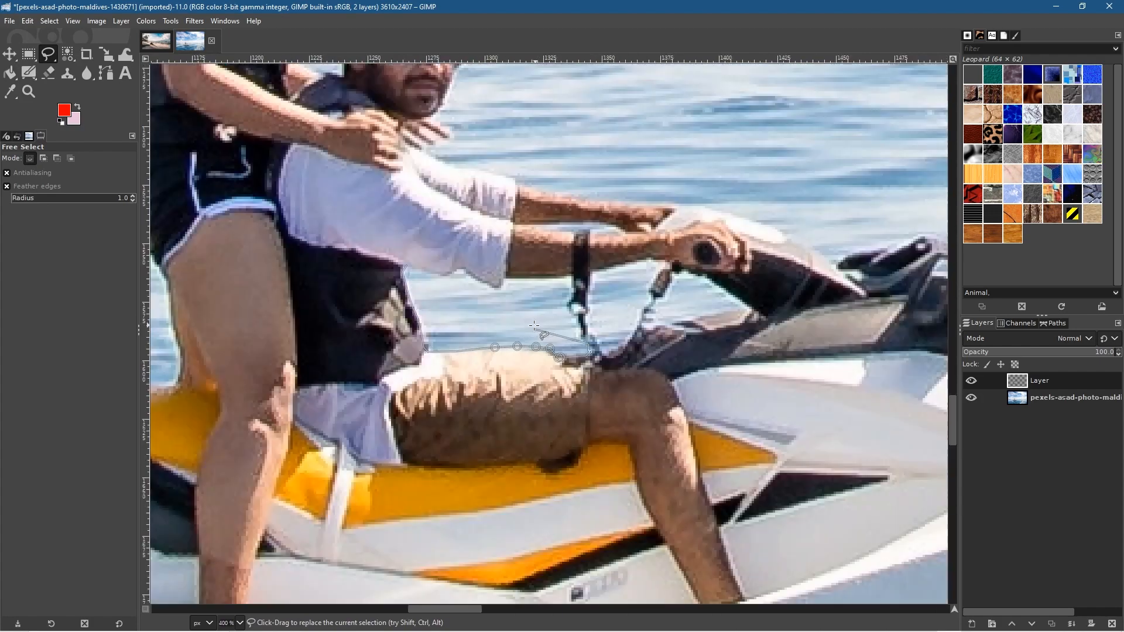
scroll(536, 324, up, 3)
click(973, 398)
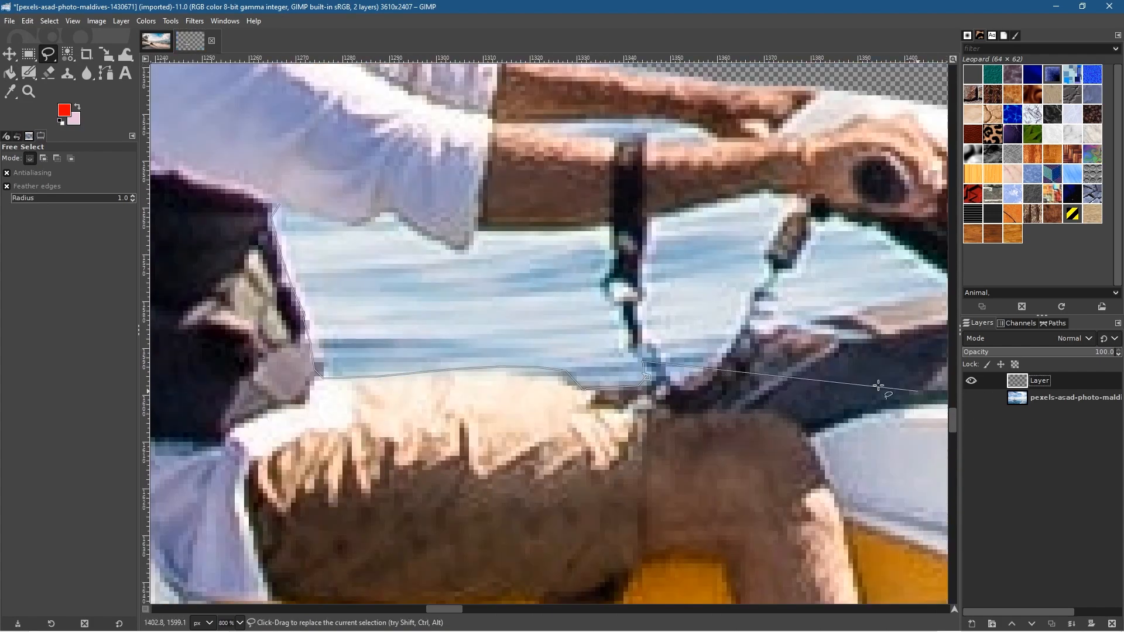
mouse_move(644, 367)
mouse_down()
mouse_move(595, 323)
mouse_move(715, 330)
mouse_move(697, 280)
mouse_move(632, 331)
mouse_move(729, 326)
mouse_up()
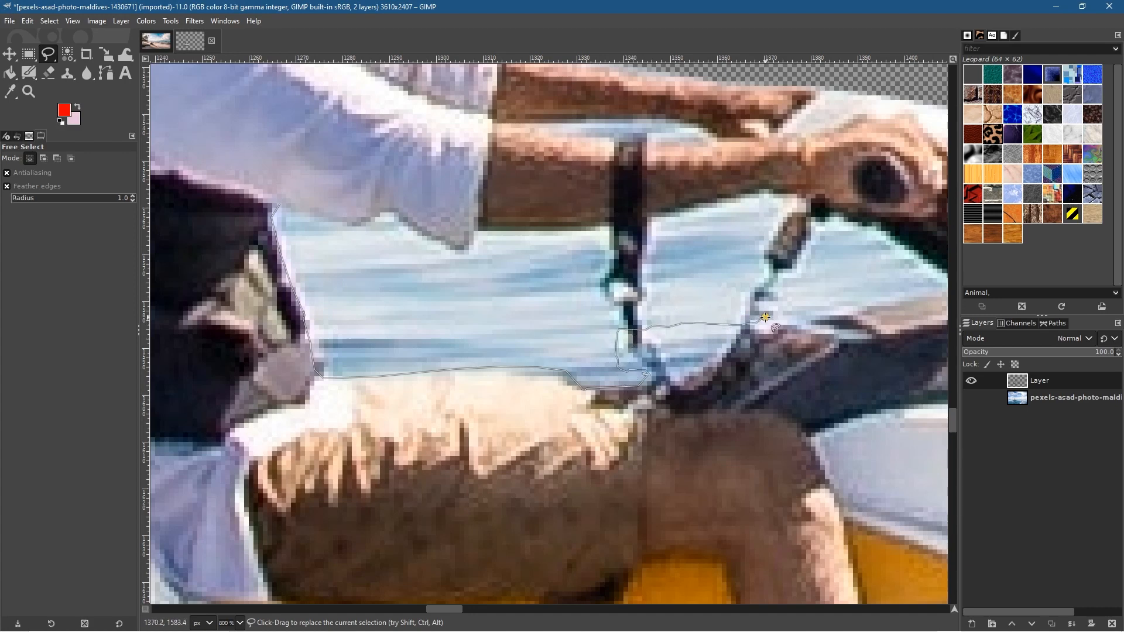
right_click(765, 318)
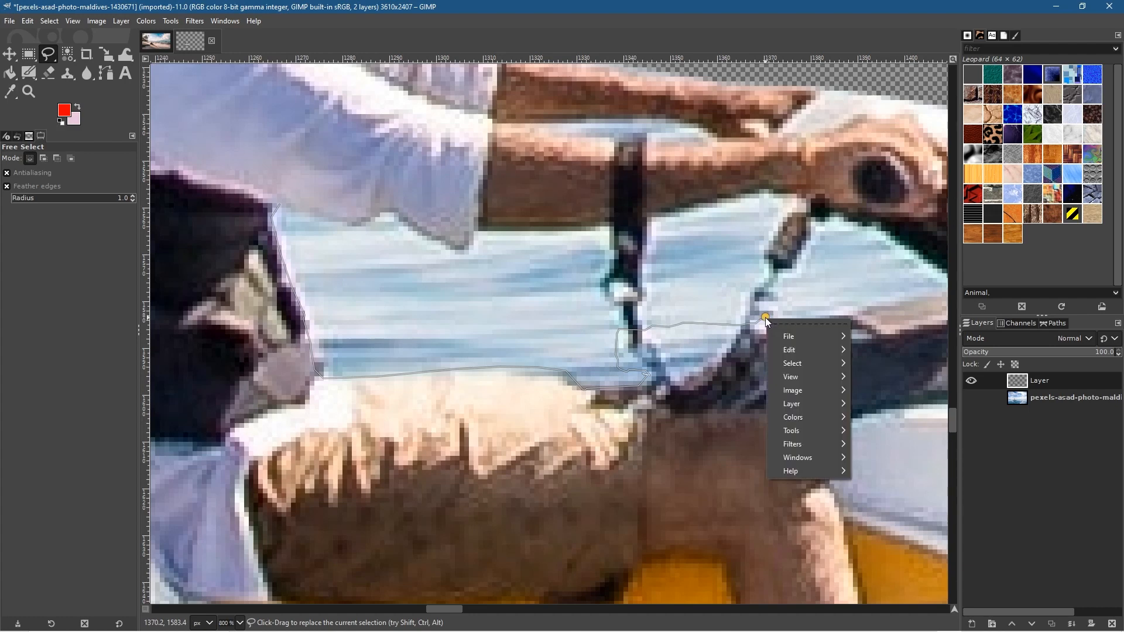
click(765, 317)
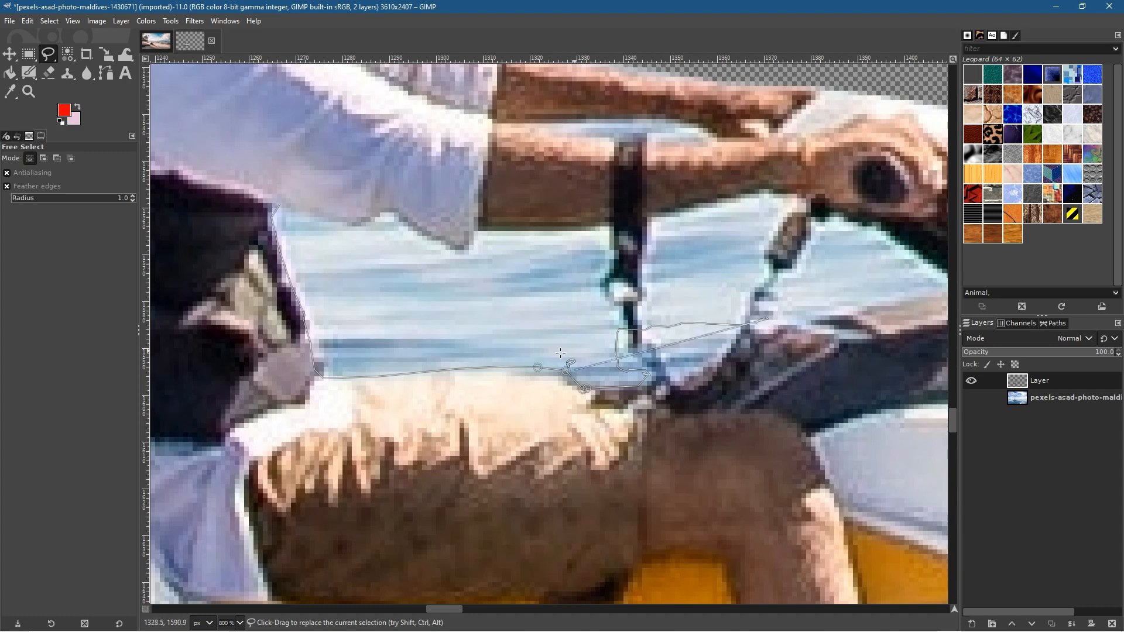
key(Escape)
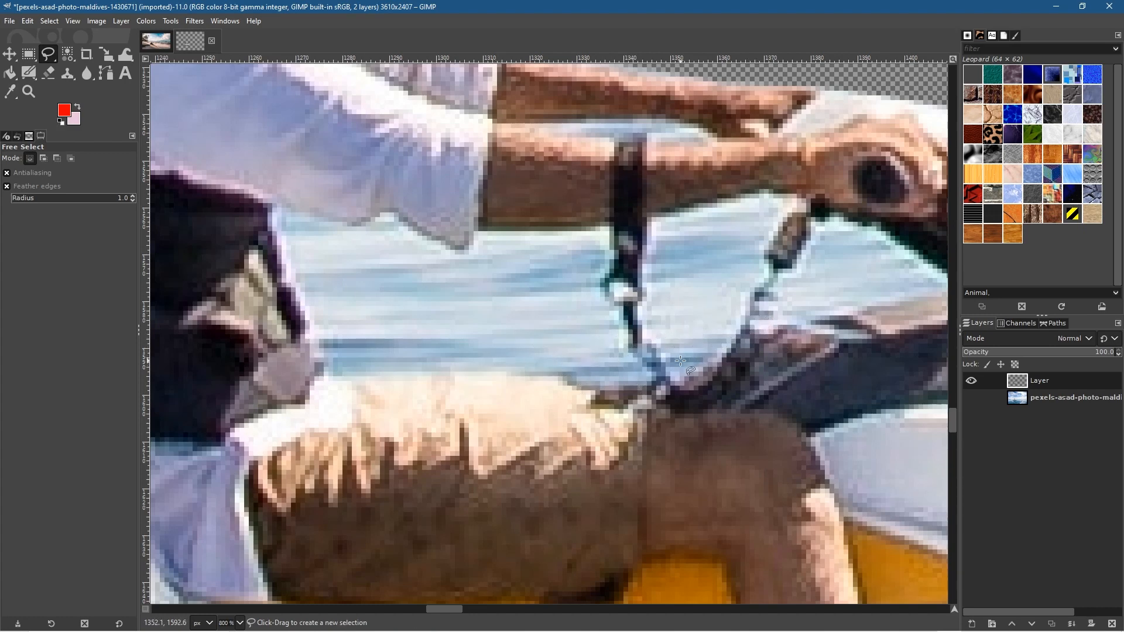
Start a Free Select outline of the water gap under the seated rider's arm, tracing down the dark vest's front edge
click(278, 211)
click(280, 233)
click(287, 259)
click(291, 283)
click(304, 307)
click(316, 343)
click(319, 358)
click(321, 375)
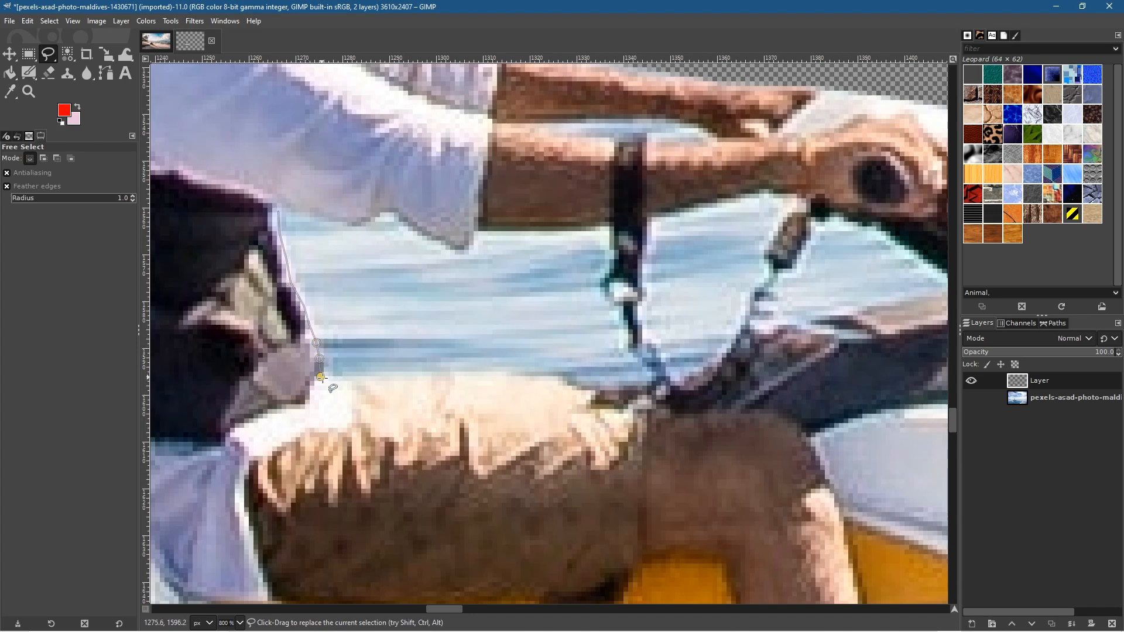
Continue the outline along the top of the seated rider's thigh to the base of the hanging strap
click(455, 374)
click(495, 370)
click(518, 373)
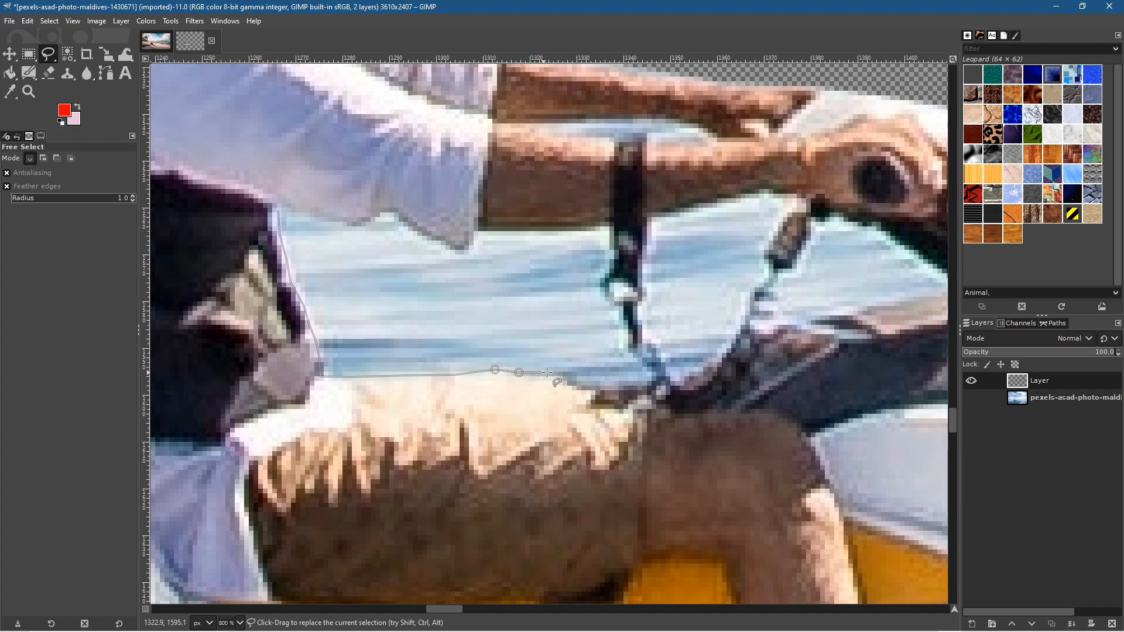
click(573, 374)
click(580, 385)
click(587, 392)
click(606, 387)
click(639, 387)
Trace the outline up the near side of the hanging strap and back along the underside of the forearm
click(652, 383)
click(643, 362)
click(627, 349)
click(607, 302)
click(603, 277)
click(612, 264)
click(612, 228)
click(496, 233)
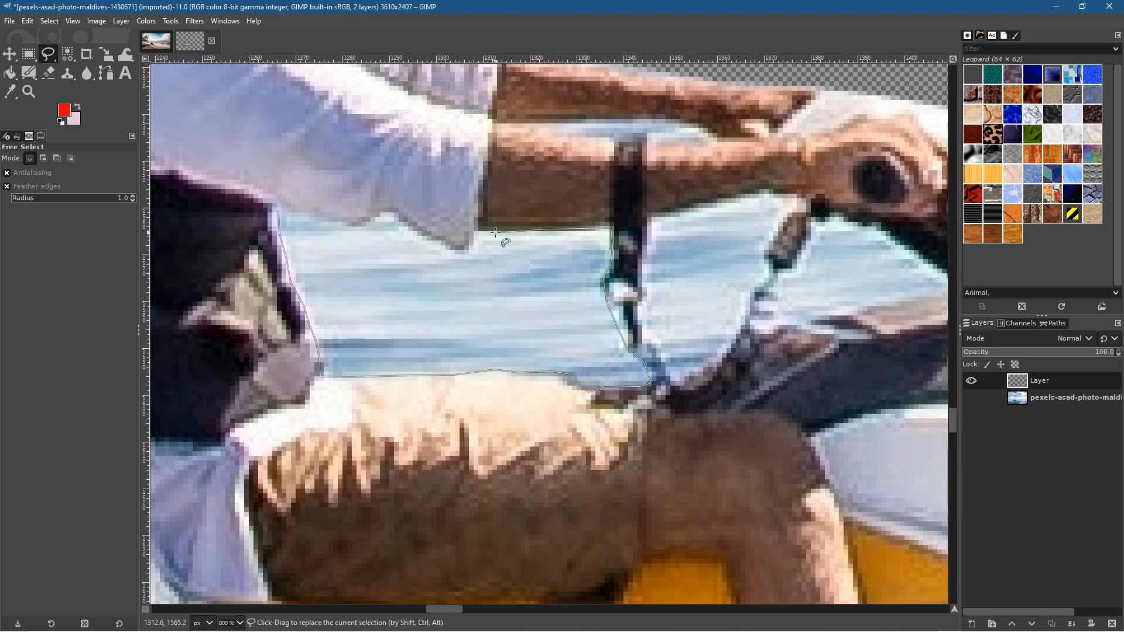
Trace the outline along the white sleeve's lower hem and close it at its starting point by the vest
click(475, 232)
click(465, 251)
click(438, 246)
click(395, 215)
click(382, 214)
click(363, 227)
click(341, 225)
click(313, 218)
click(284, 201)
click(279, 211)
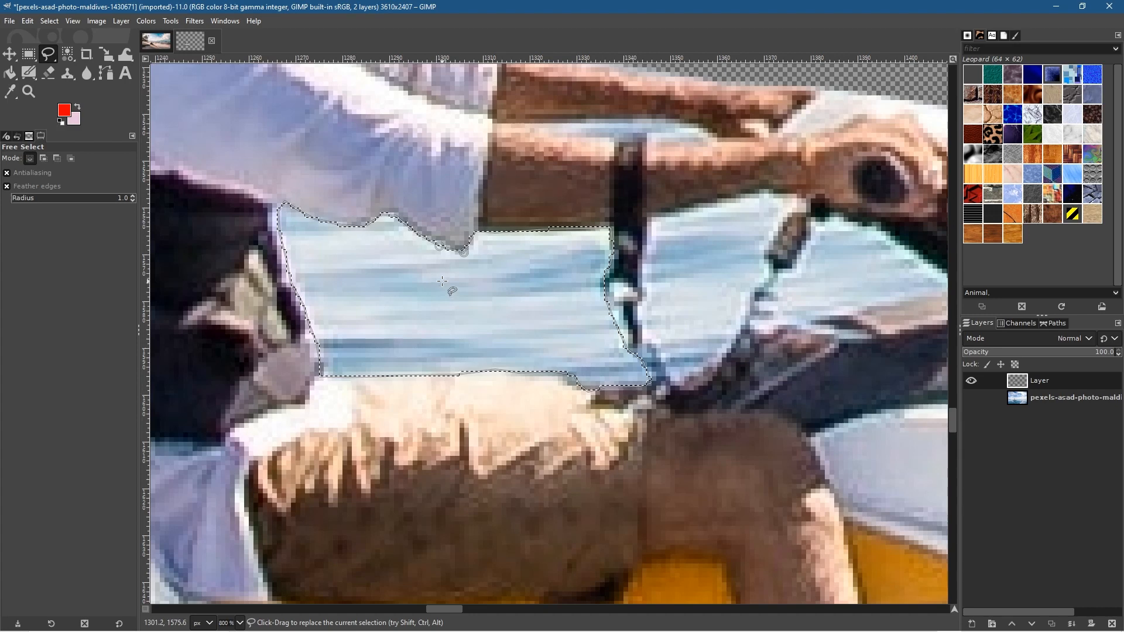
Cut the selected water between the vest, forearm, strap and thigh, and clear the selection
key(ctrl+x)
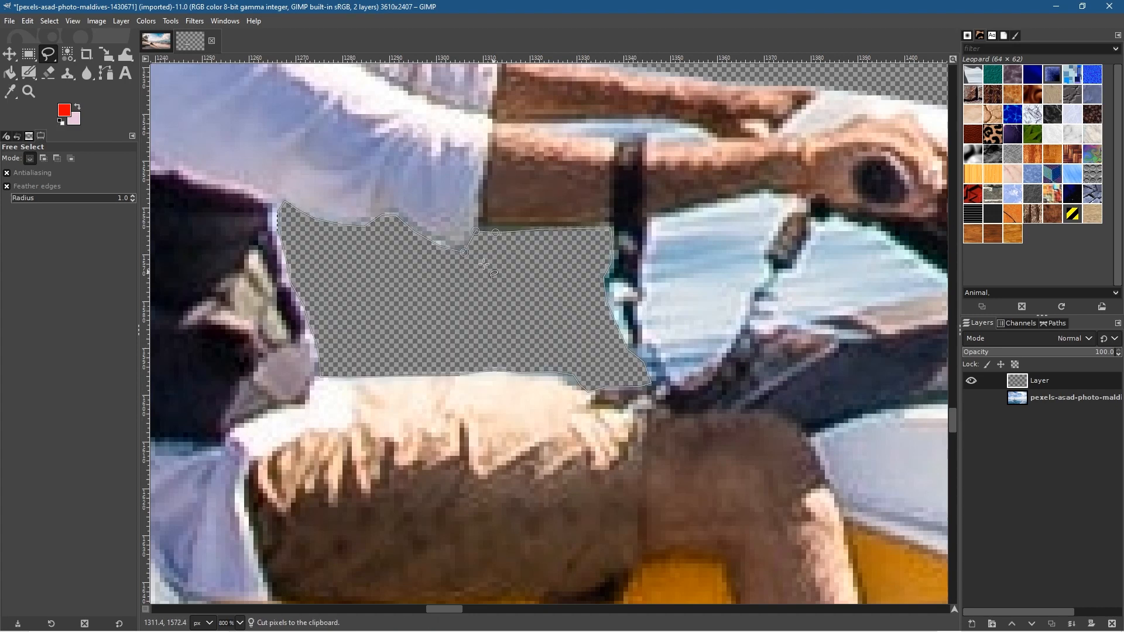
click(48, 22)
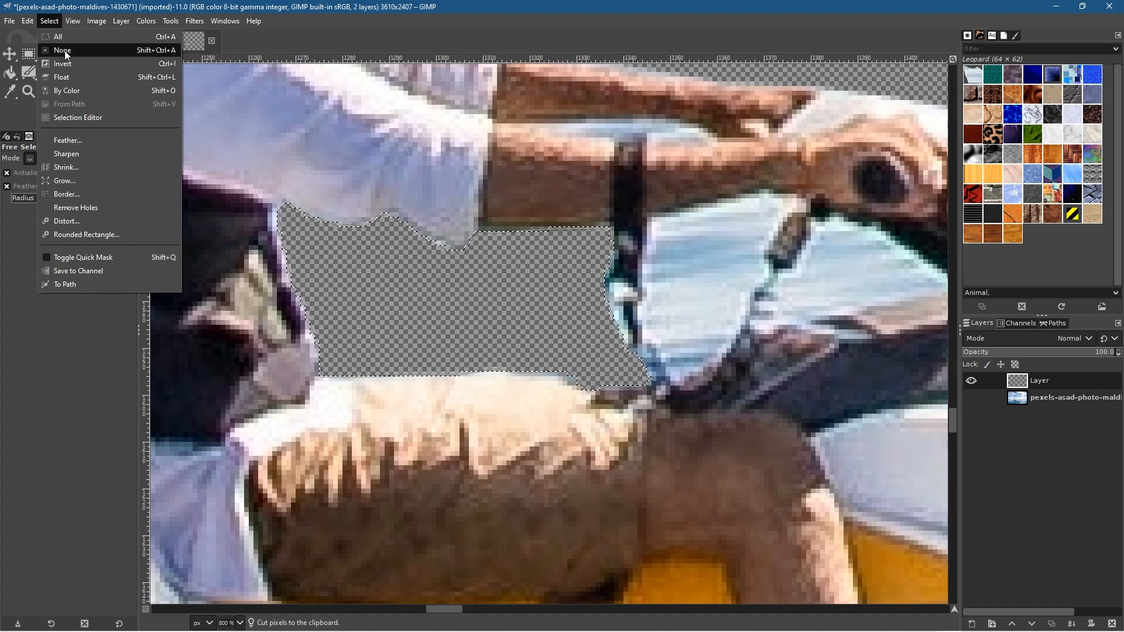
click(65, 50)
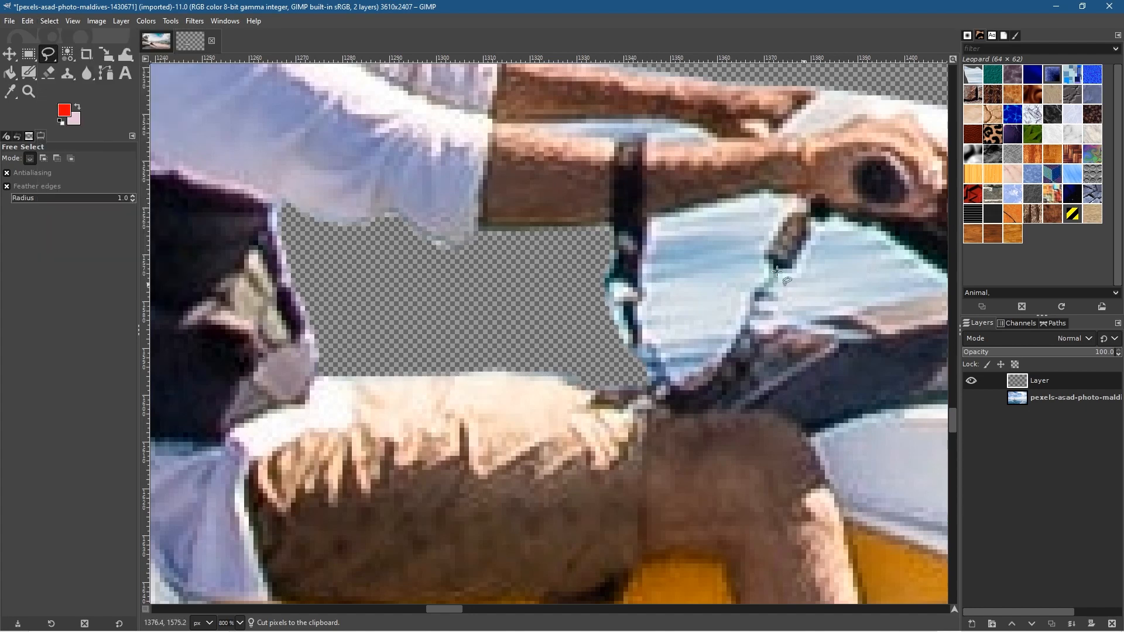
click(782, 196)
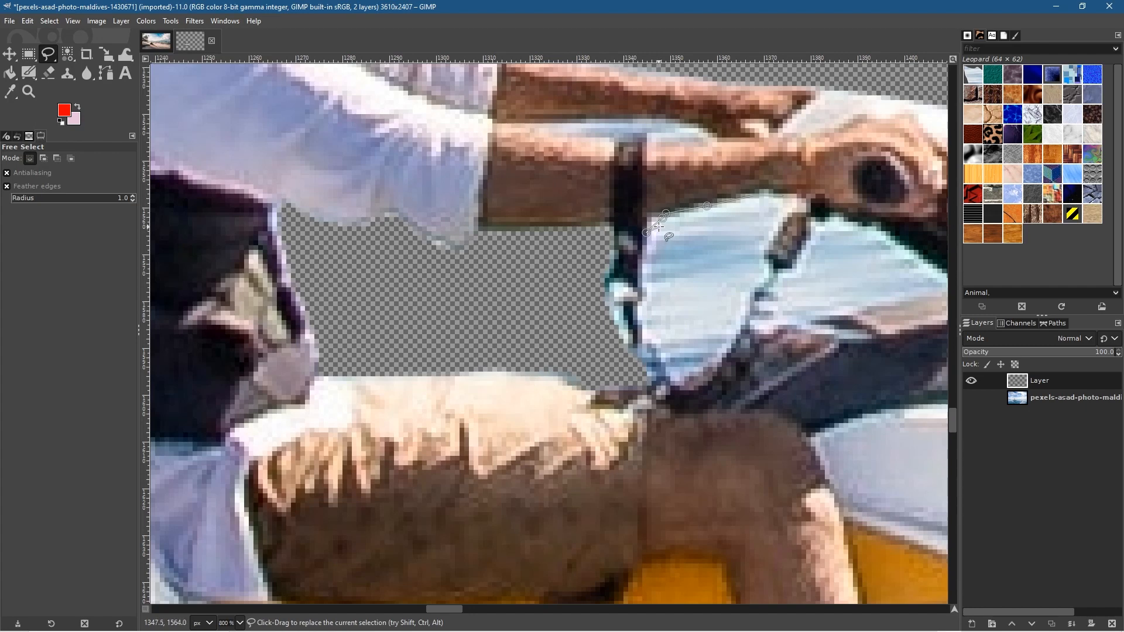
drag(645, 231, 648, 219)
key(Return)
key(ctrl+y)
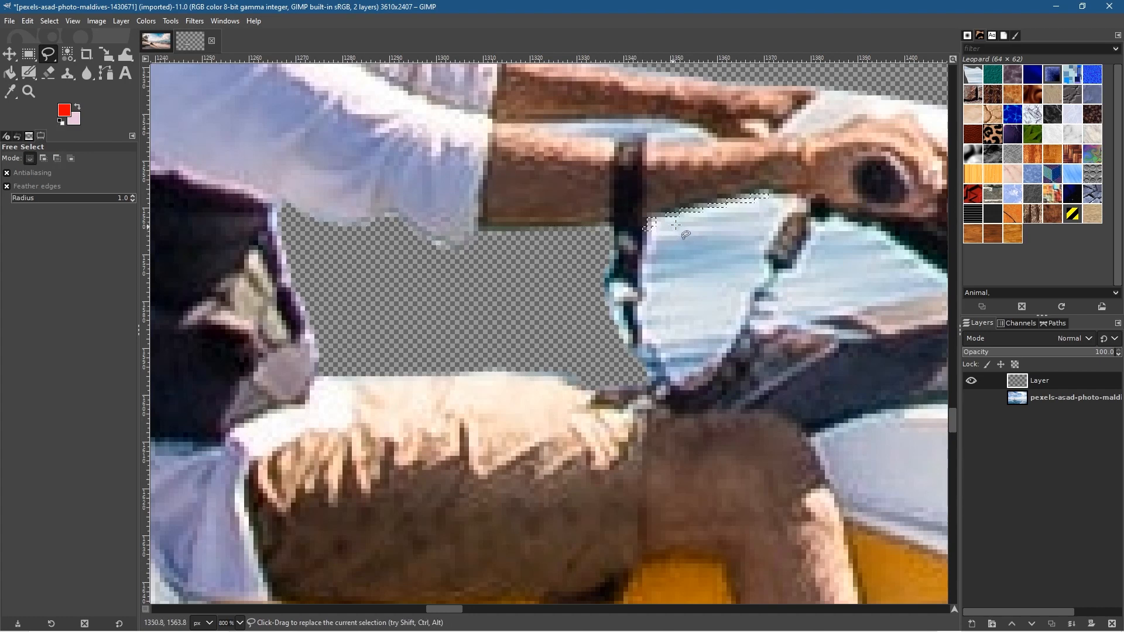
click(49, 21)
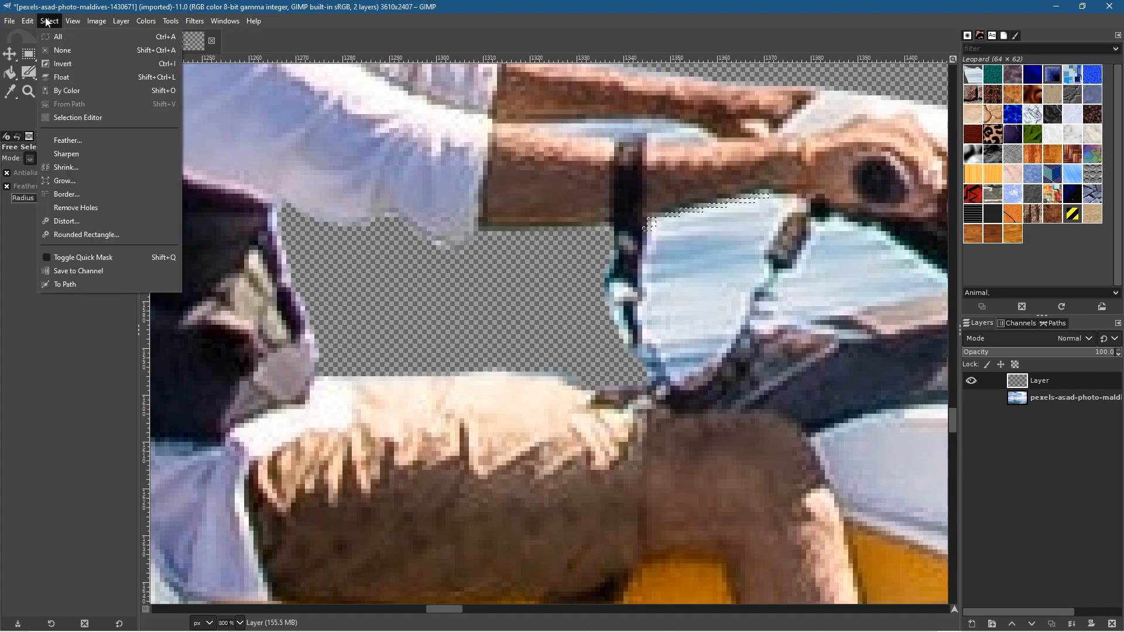
click(69, 50)
Start outlining the water gap between the wrist strap and the lanyard, tracing along the forearm's underside to the strap
click(787, 199)
click(771, 190)
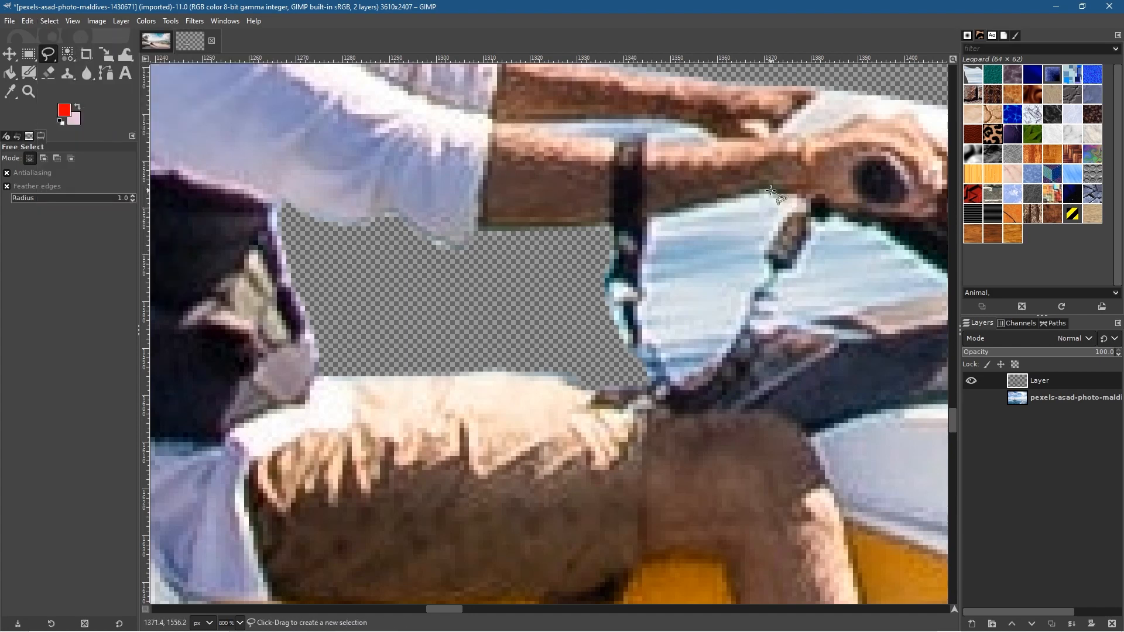
click(742, 193)
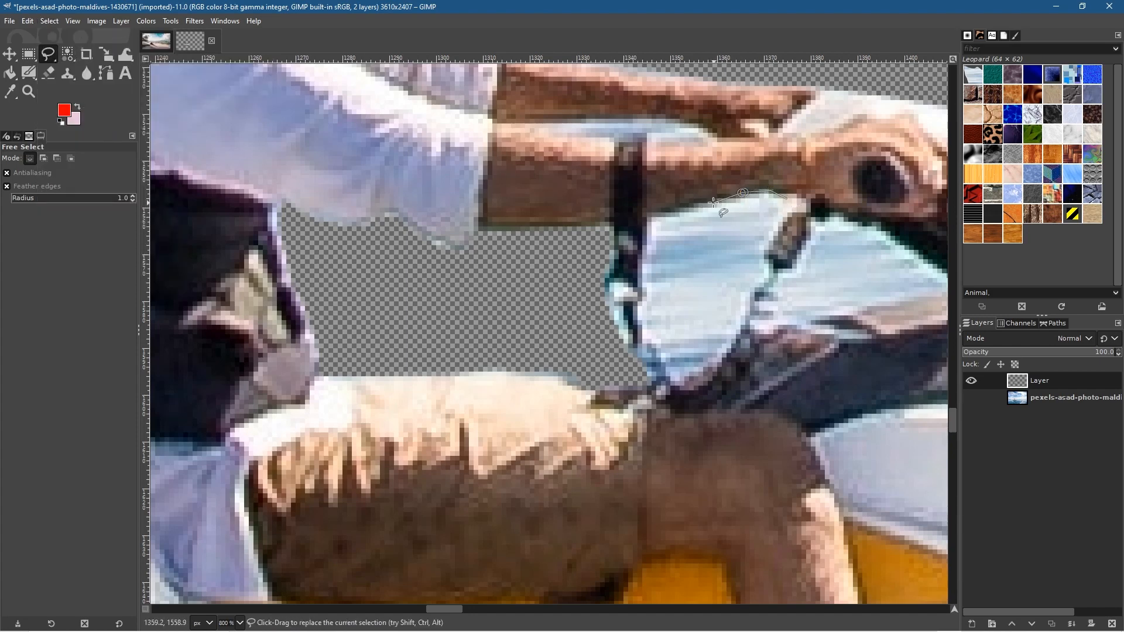
click(679, 209)
click(650, 218)
click(645, 230)
Continue the outline down the strap's inner edge to the bottom of the water gap
click(646, 259)
click(641, 270)
click(642, 292)
click(636, 317)
click(645, 337)
click(668, 373)
Trace the outline up the lanyard's inner edge and close it beneath the rider's wrist
click(695, 373)
click(765, 247)
click(779, 226)
click(786, 199)
click(795, 211)
click(786, 200)
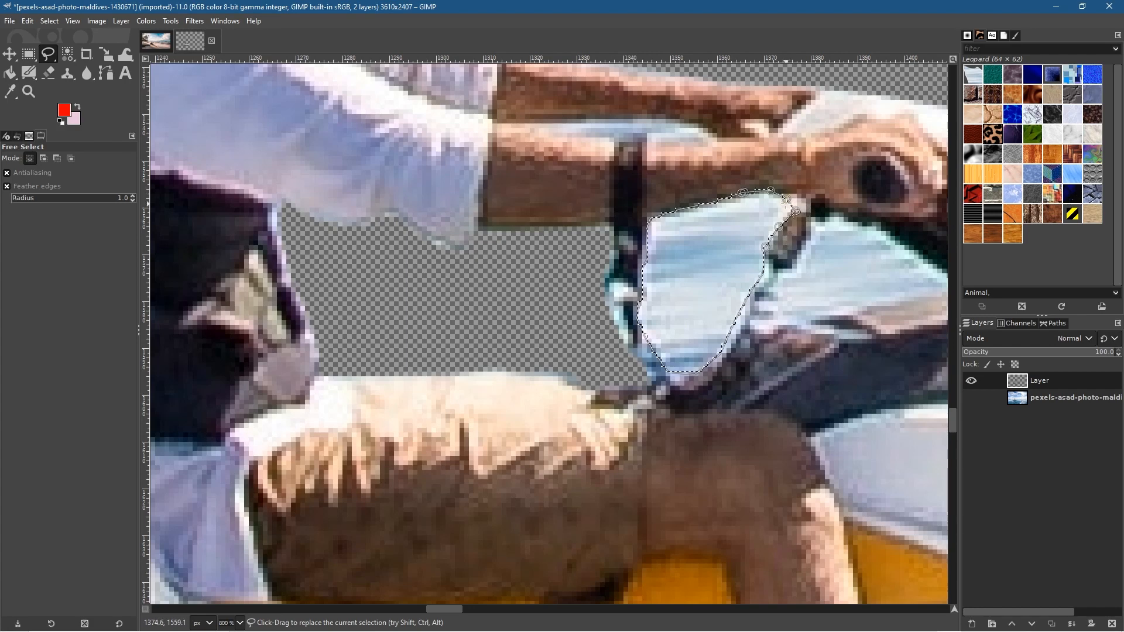
Cut the selected water between the strap and the lanyard, and clear the selection
key(ctrl+x)
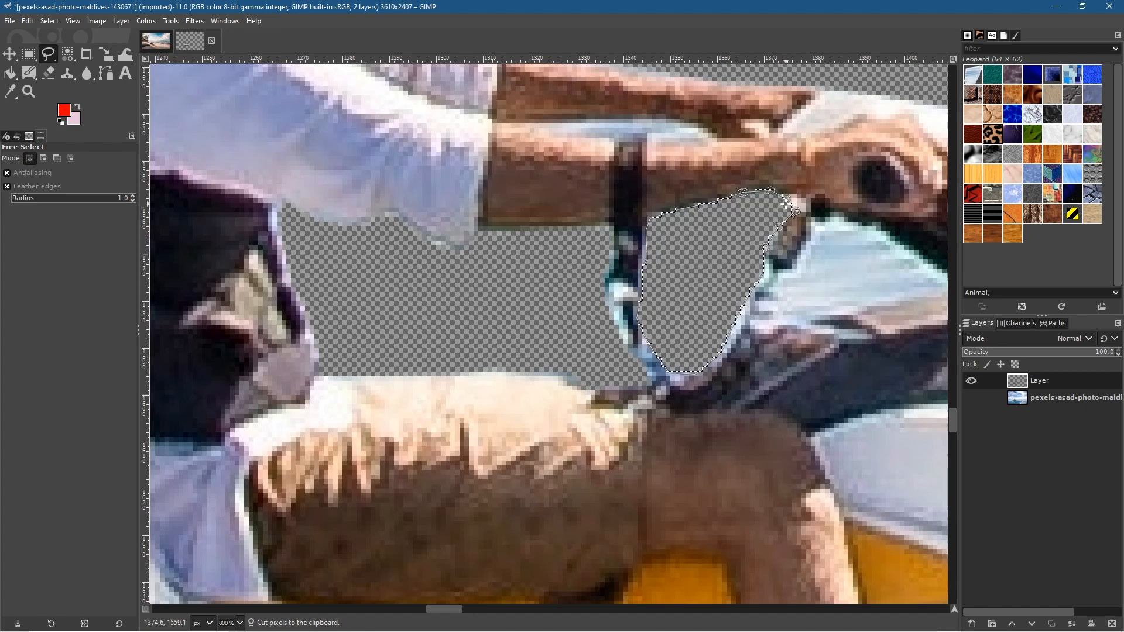
click(50, 21)
click(74, 55)
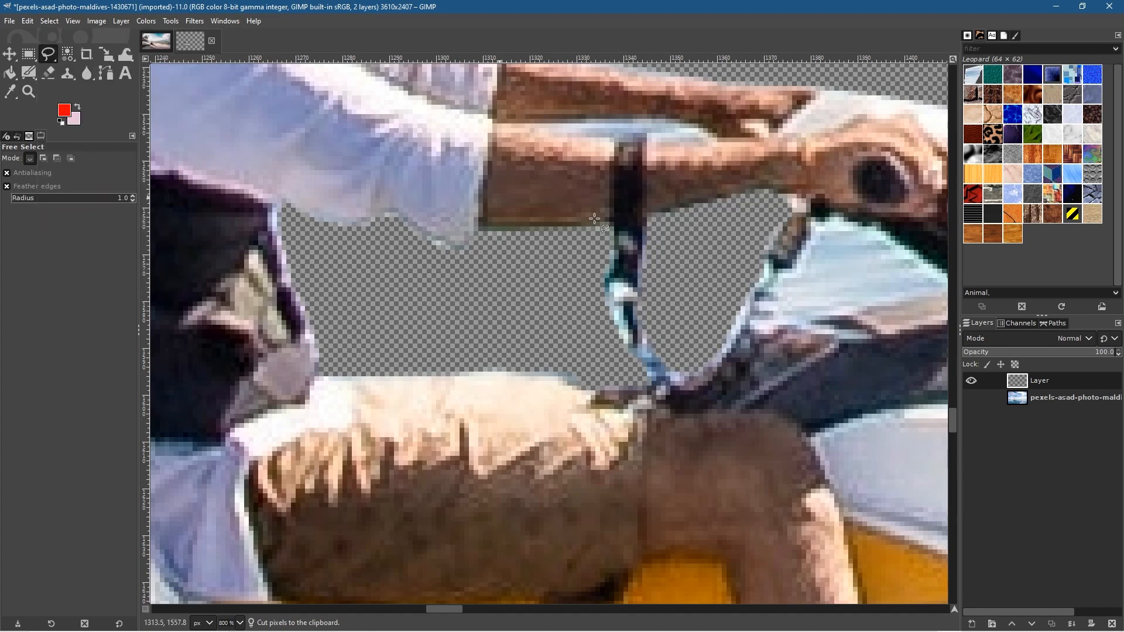
Outline the water patch beneath the handlebar, between the lanyard and the jet ski's dark front cowling
drag(802, 270, 587, 299)
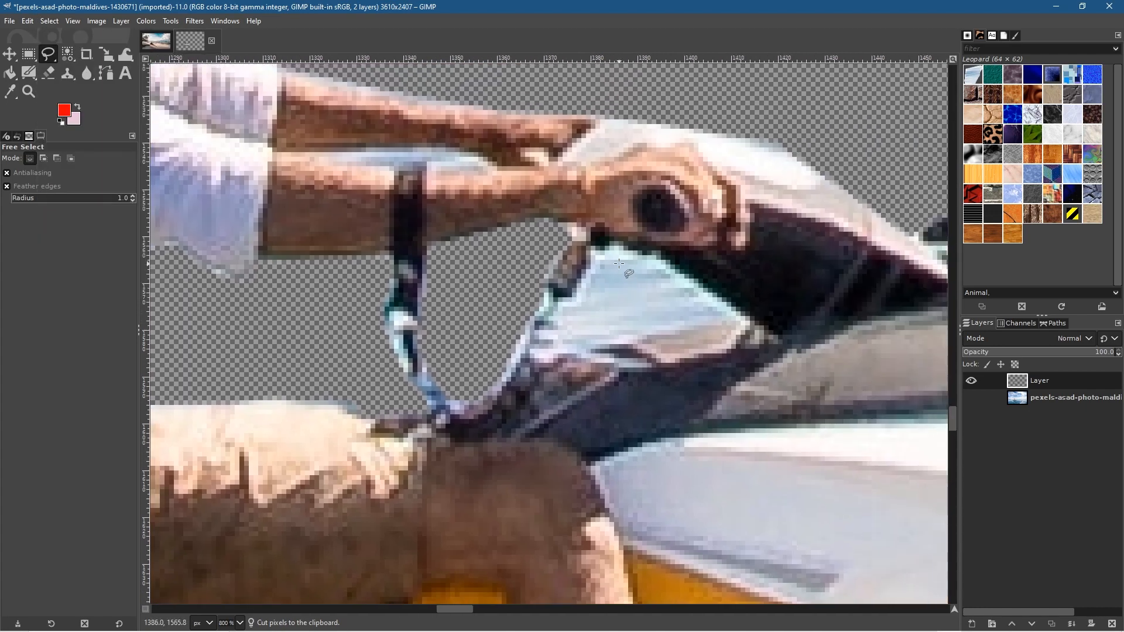
mouse_move(616, 246)
mouse_down()
mouse_move(744, 317)
mouse_move(621, 340)
mouse_up()
click(601, 351)
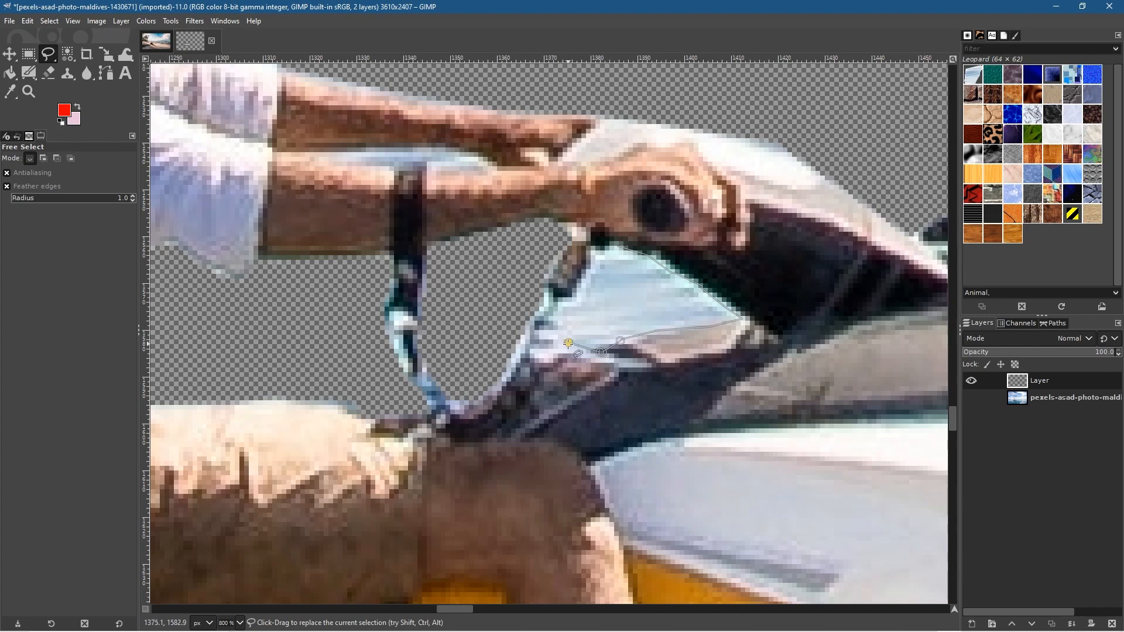
mouse_move(576, 350)
mouse_down()
mouse_move(559, 317)
mouse_move(617, 246)
mouse_up()
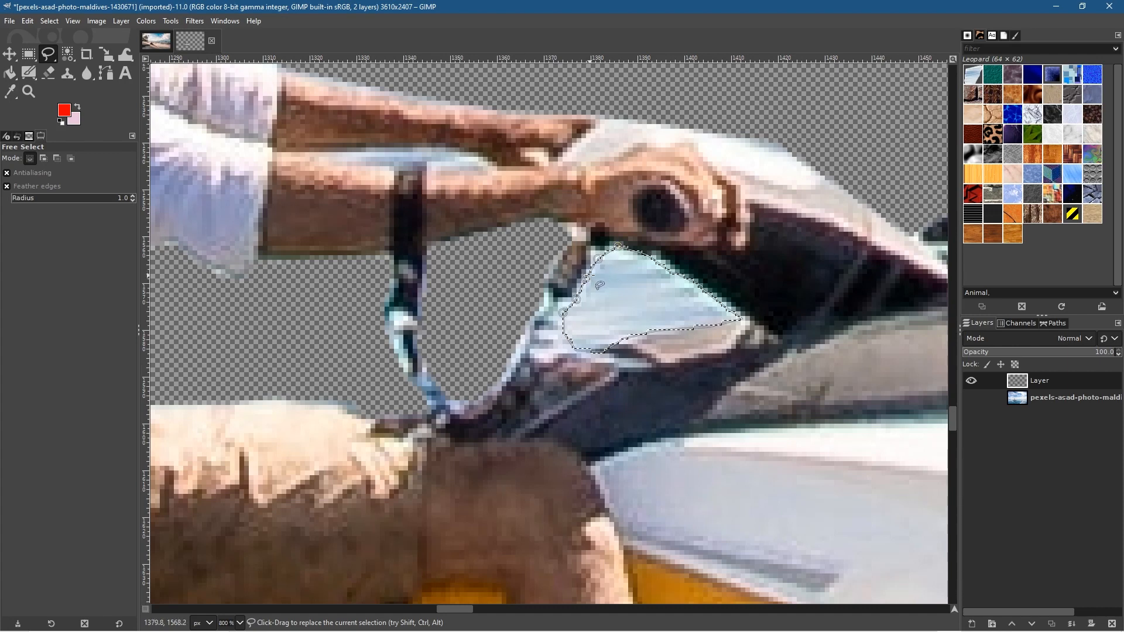
Cut the selected water patch beneath the handlebar and clear the selection
key(ctrl+x)
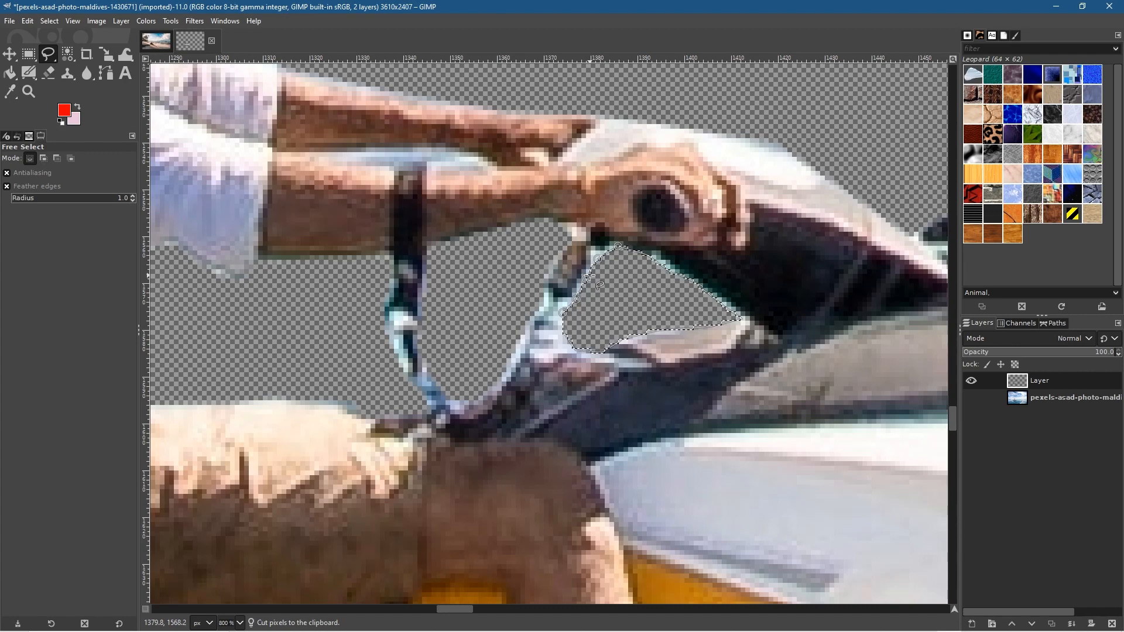
click(49, 21)
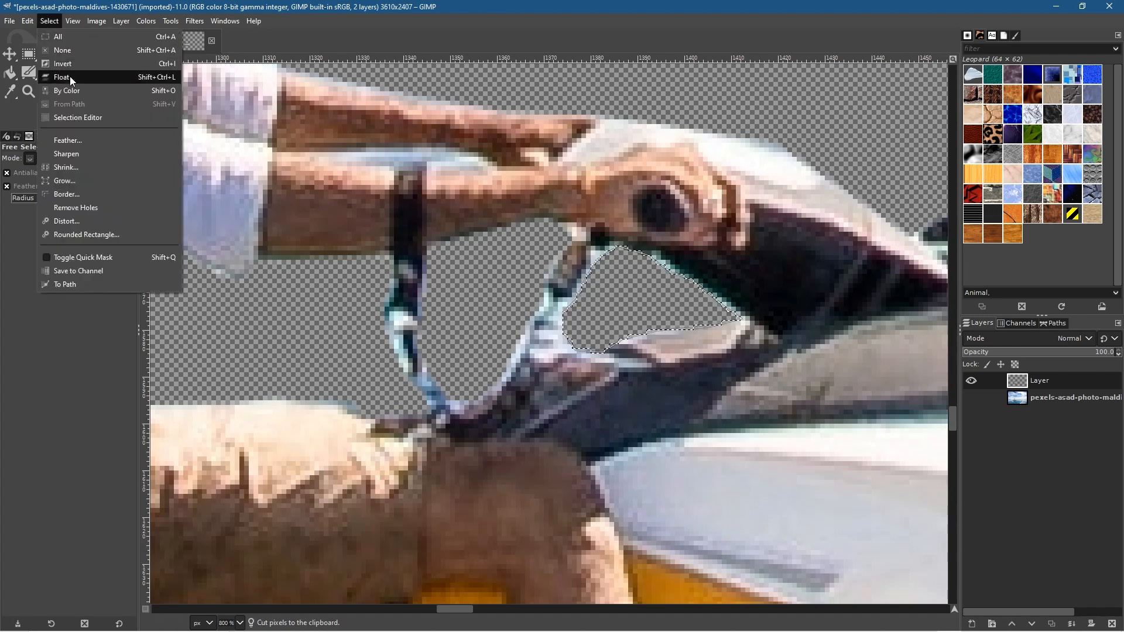
click(63, 50)
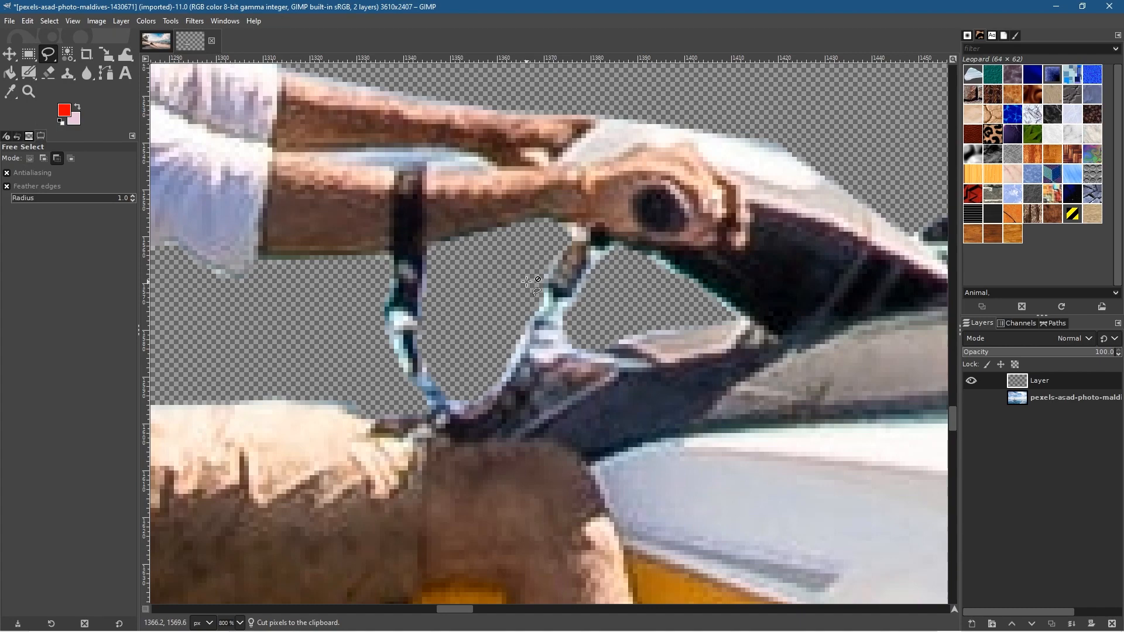
Save the cutout project as "jet ski.xcf" in the images folder
scroll(526, 283, down, 6)
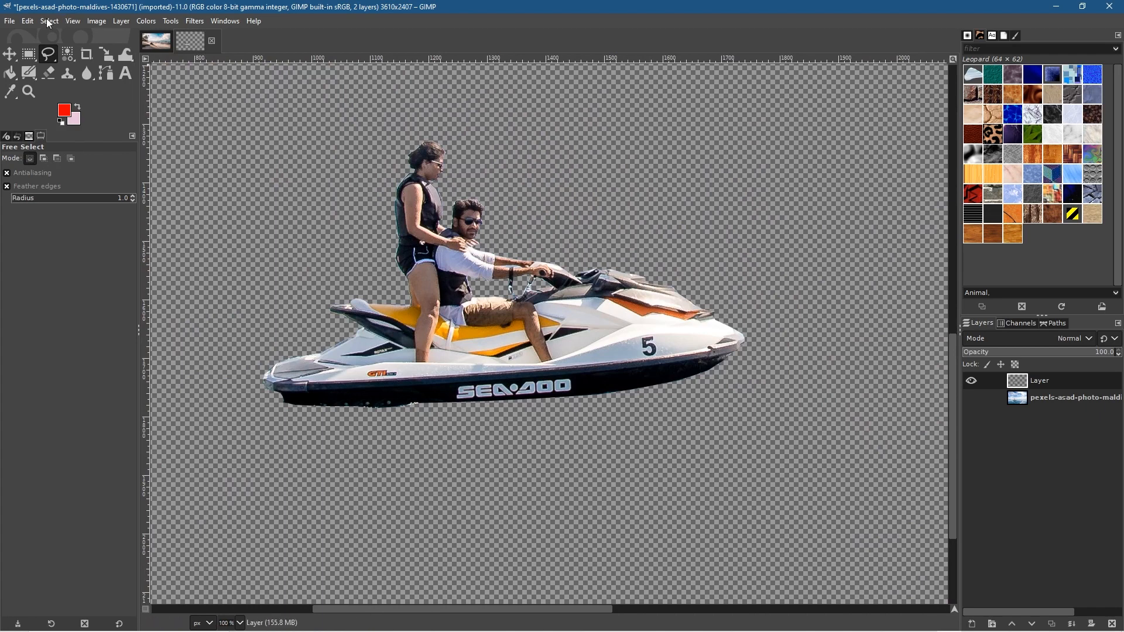
click(18, 24)
click(34, 154)
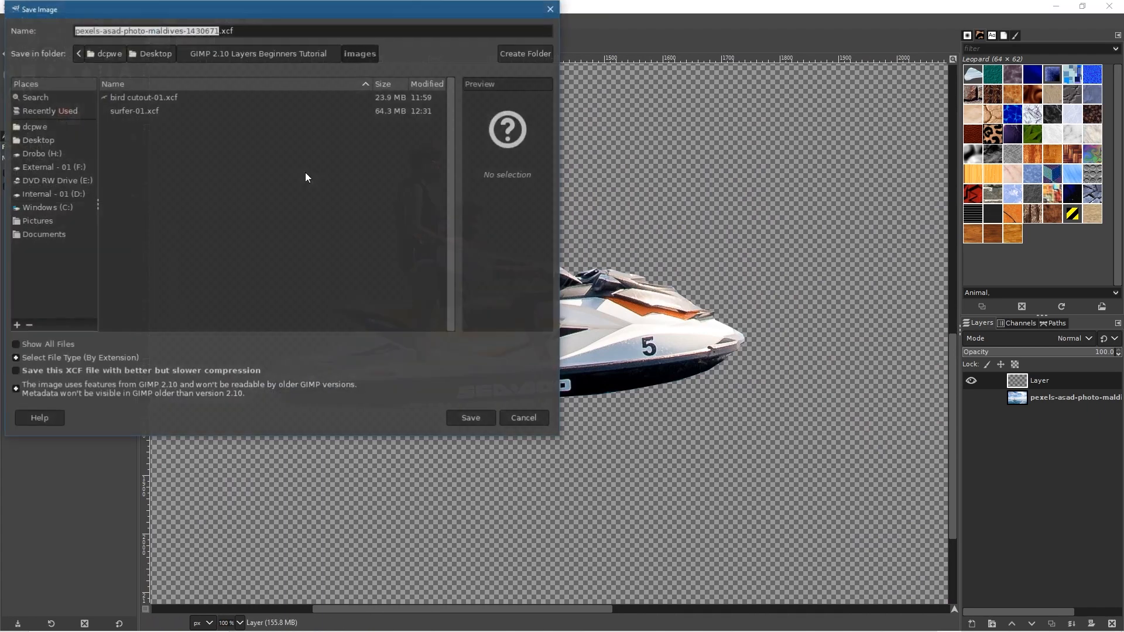
click(134, 31)
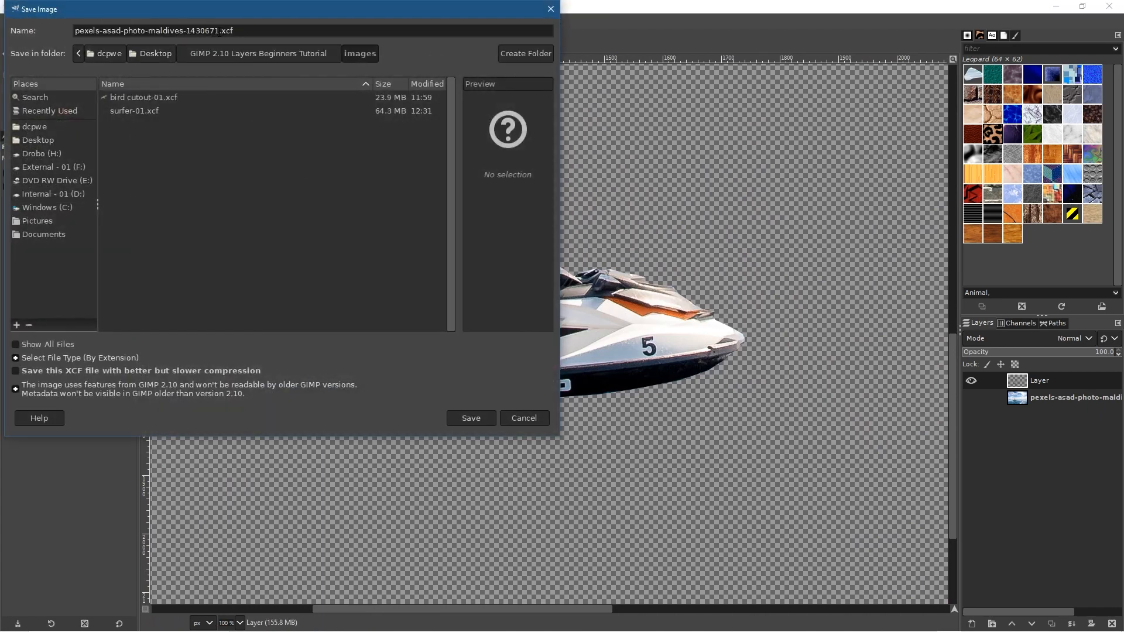
drag(218, 31, 3, 30)
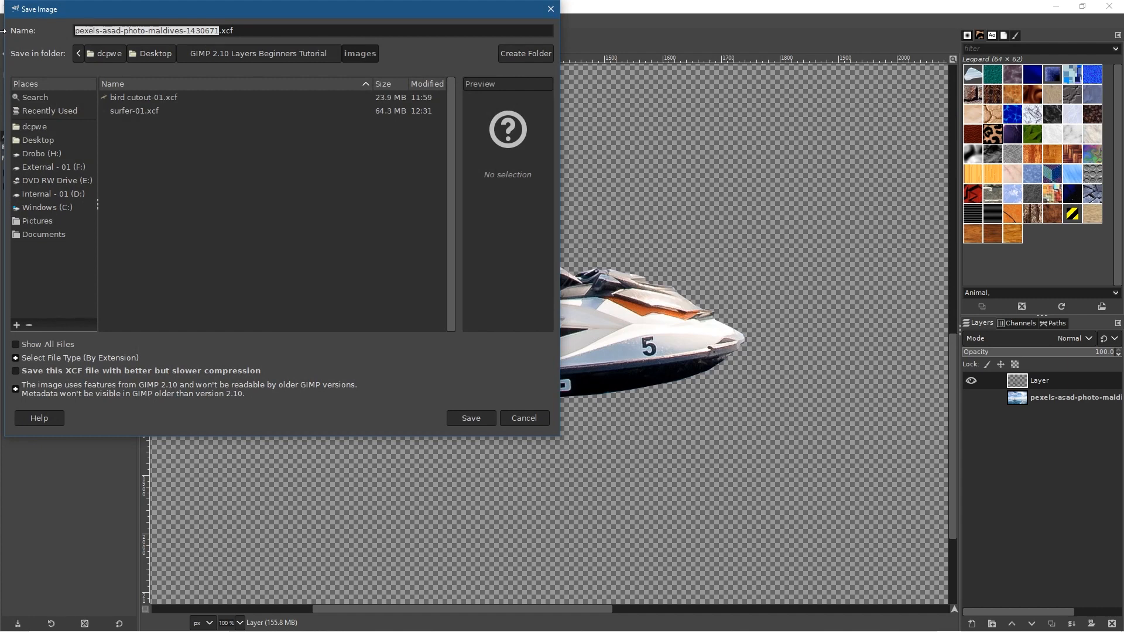
text(sk)
text(jet)
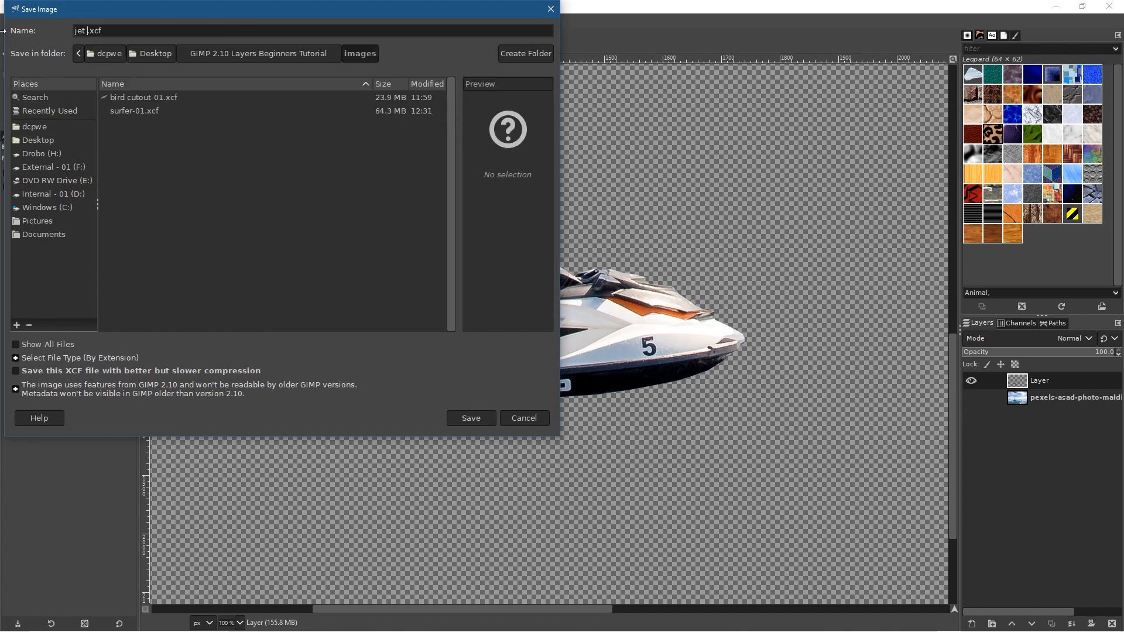
click(475, 419)
click(9, 22)
click(426, 19)
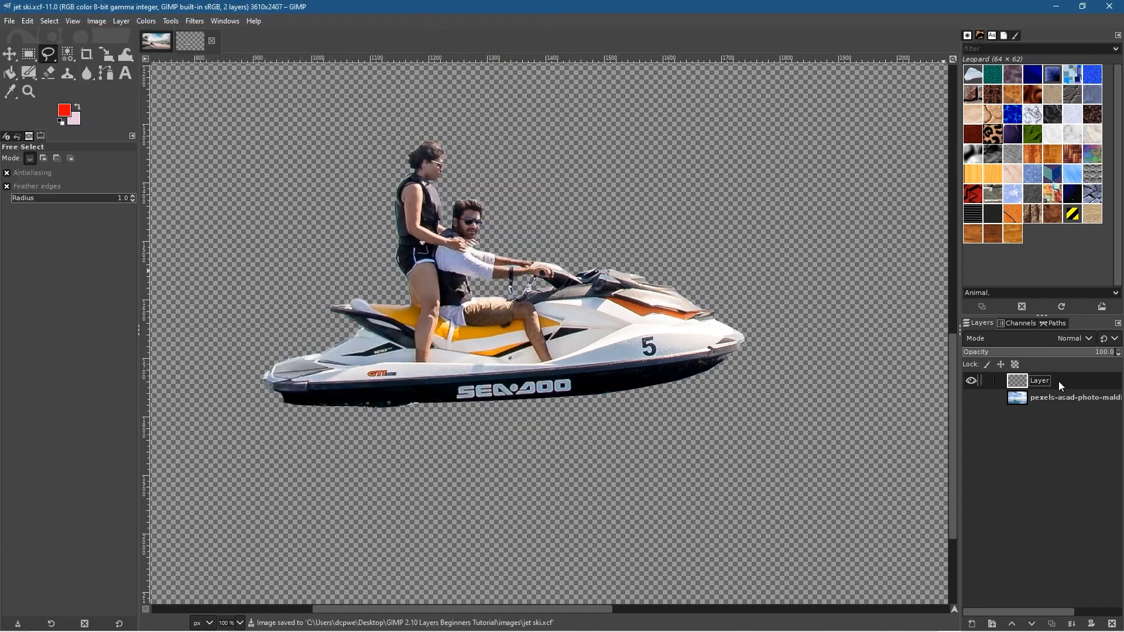
Copy the jet ski cutout layer and switch to the beach composite layers-01.xcf
click(27, 20)
click(52, 100)
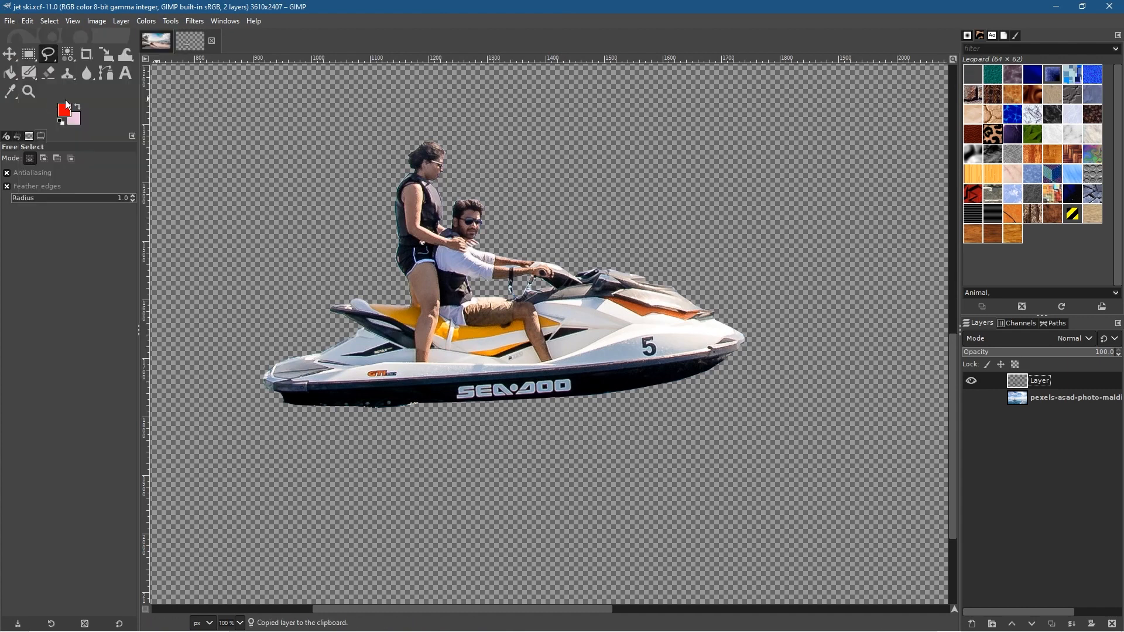
click(157, 44)
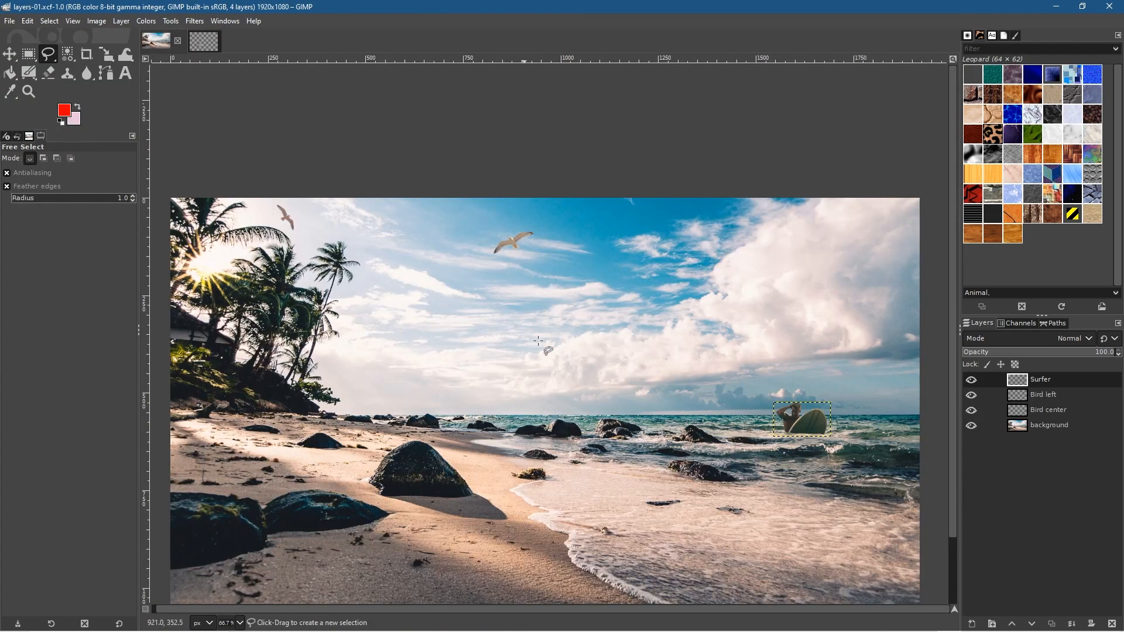
Add a new layer above the Surfer layer, paste the jet ski cutout and anchor it to that layer
click(972, 624)
click(901, 582)
click(901, 582)
click(1034, 612)
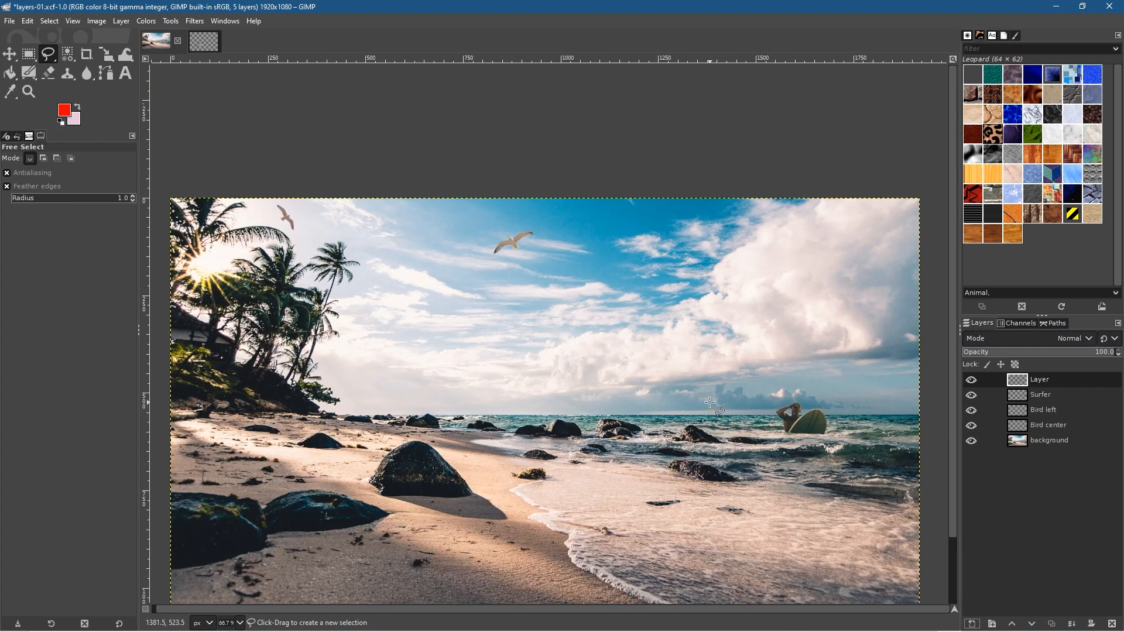
key(ctrl+v)
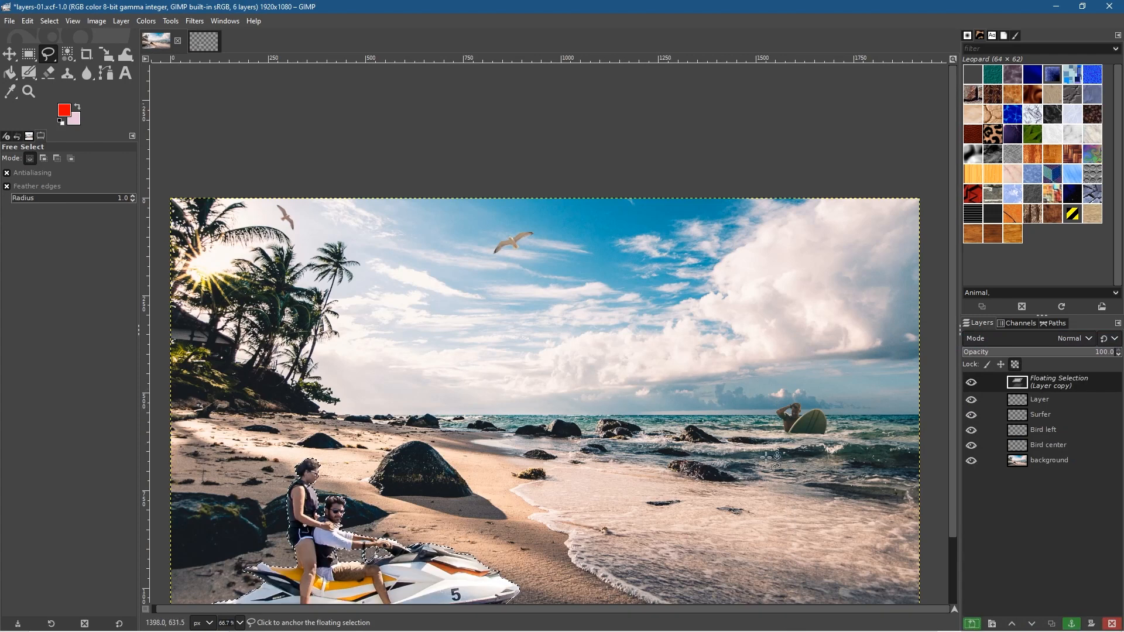
click(1071, 624)
Move the jet ski layer from the lower beach up to the shoreline, over the large rock near the picture's middle
key(m)
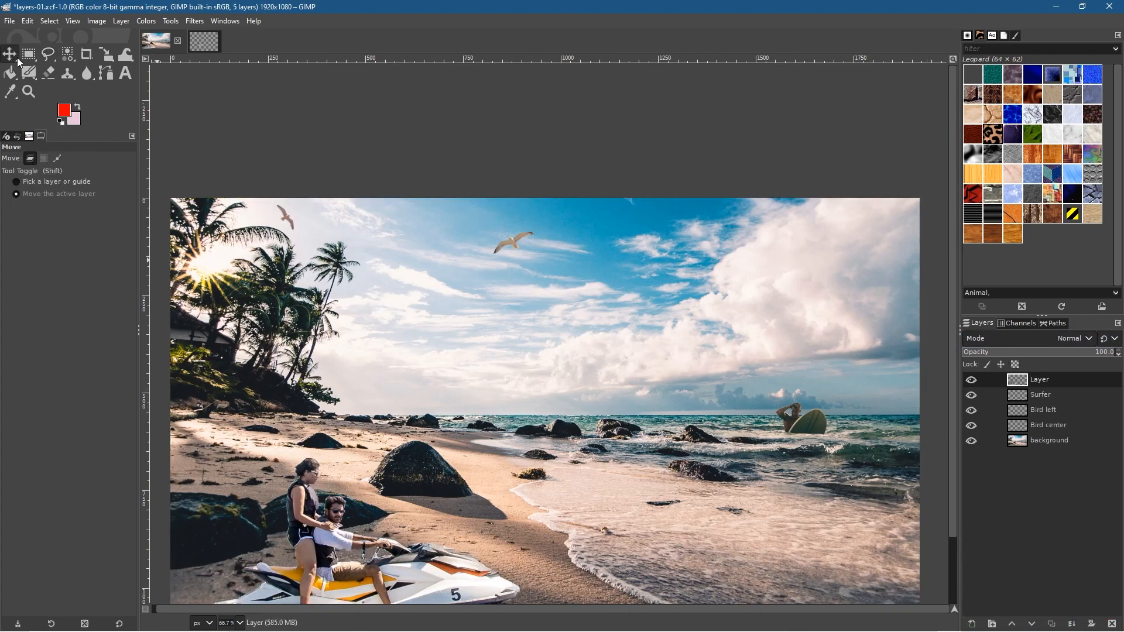
drag(413, 566, 586, 419)
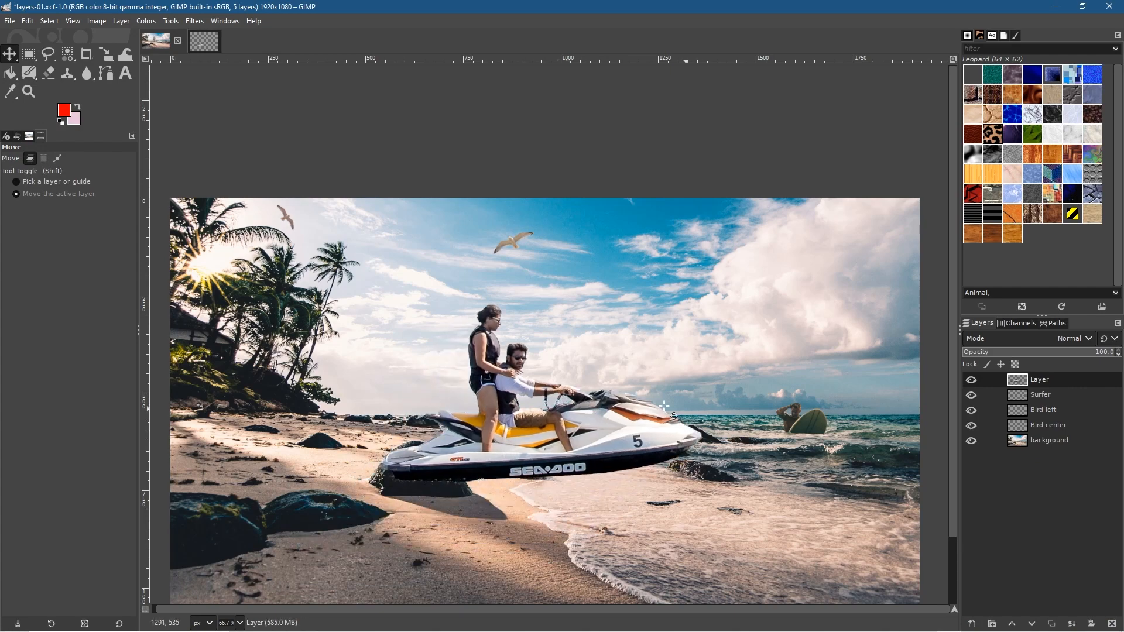
ctrl+scroll(610, 407, down, 4)
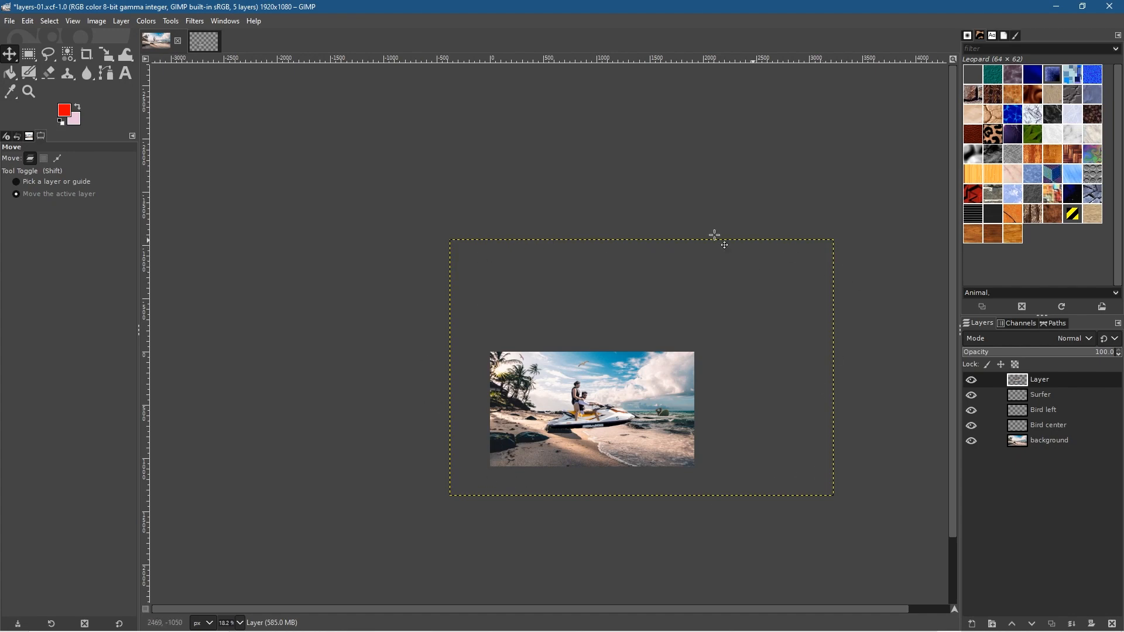
ctrl+scroll(576, 407, up, 3)
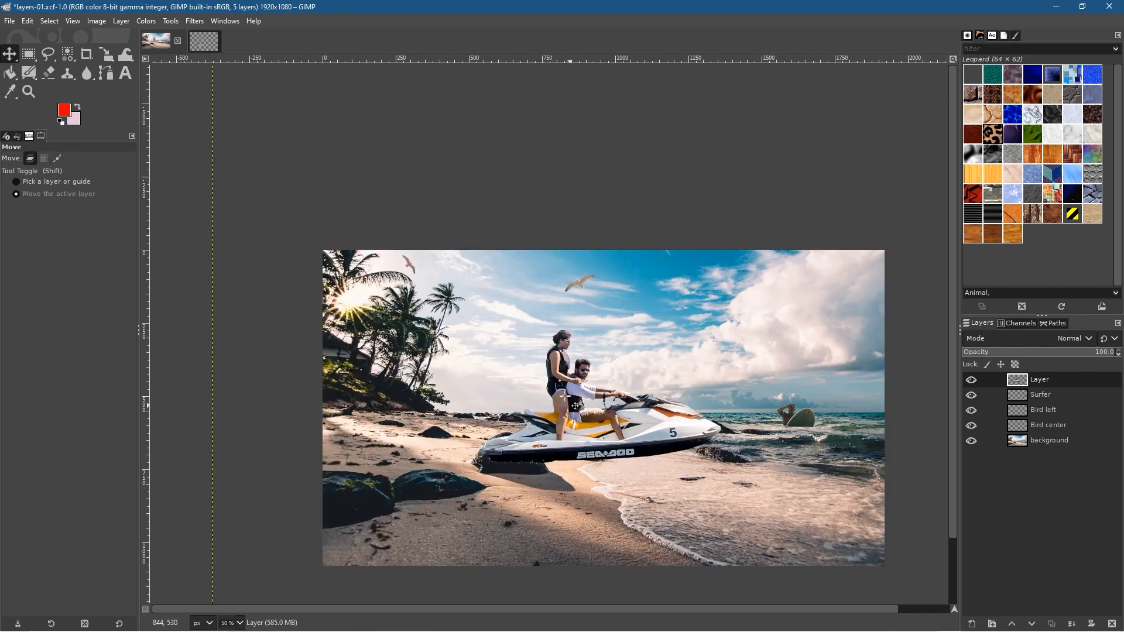
Crop the jet ski layer to a rectangular selection of about 1034 × 652 px around the jet ski and riders, and clear the selection
right_click(28, 61)
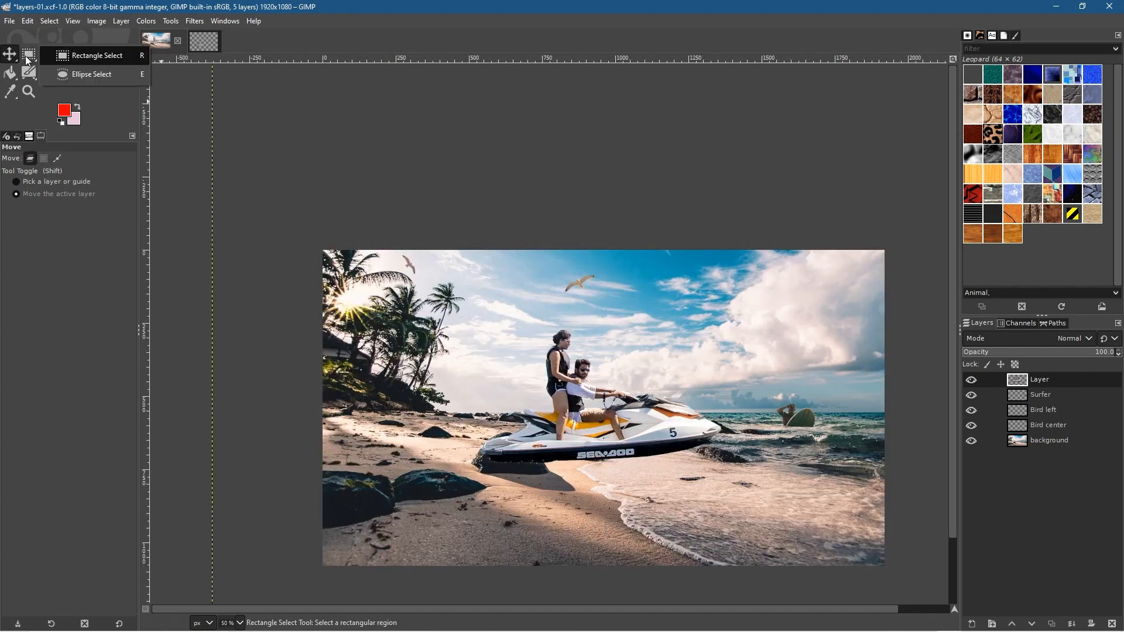
click(92, 58)
drag(440, 305, 744, 498)
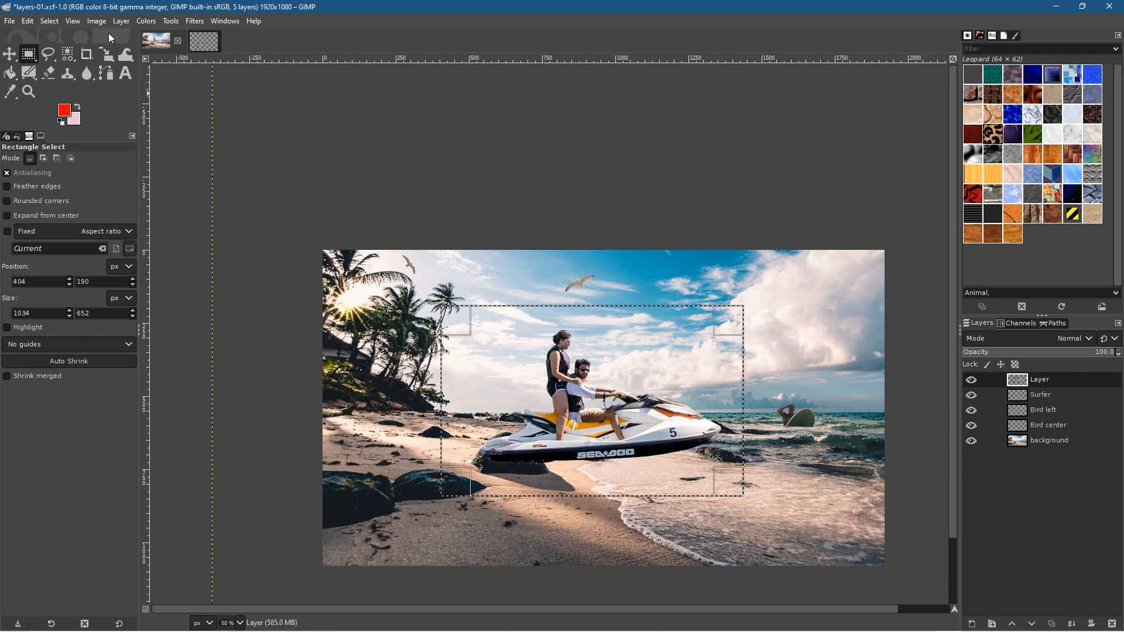
click(124, 22)
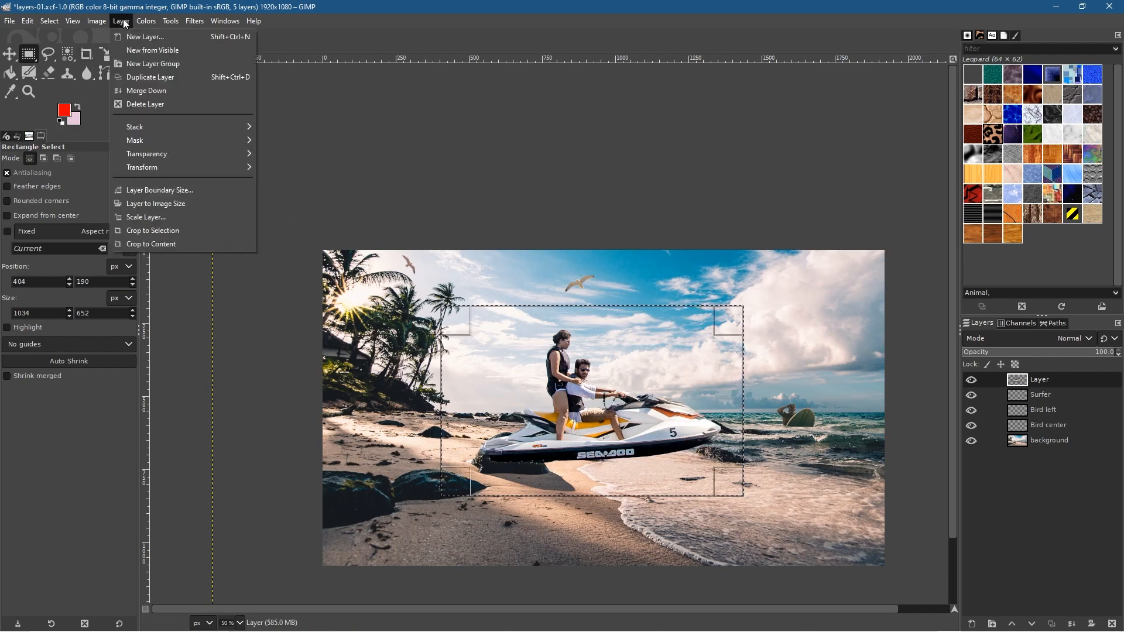
click(171, 244)
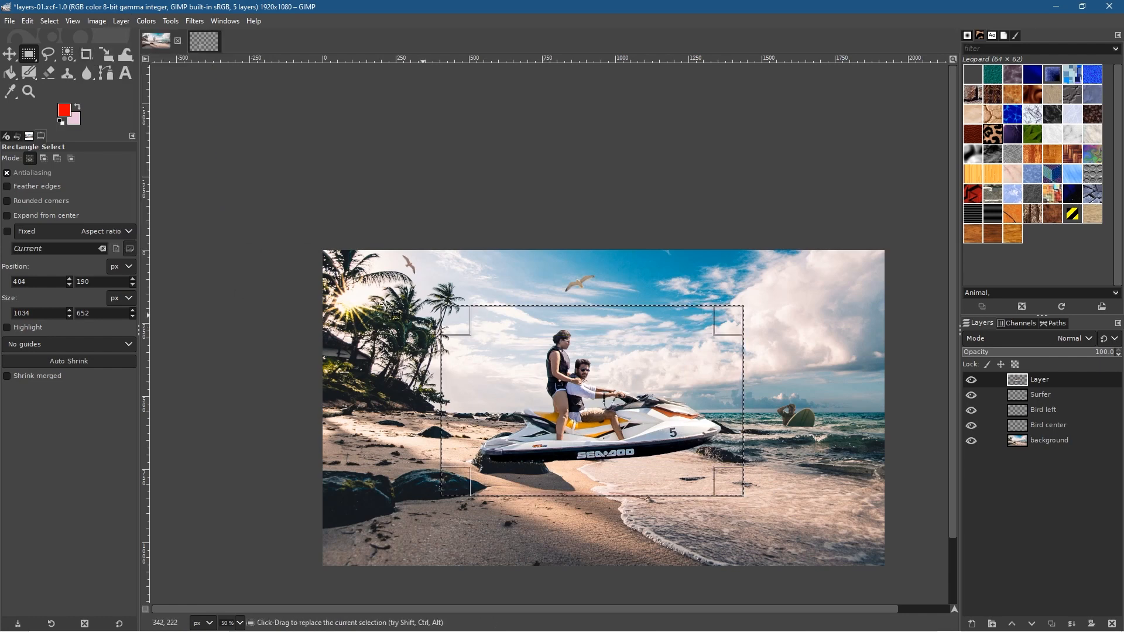
click(10, 54)
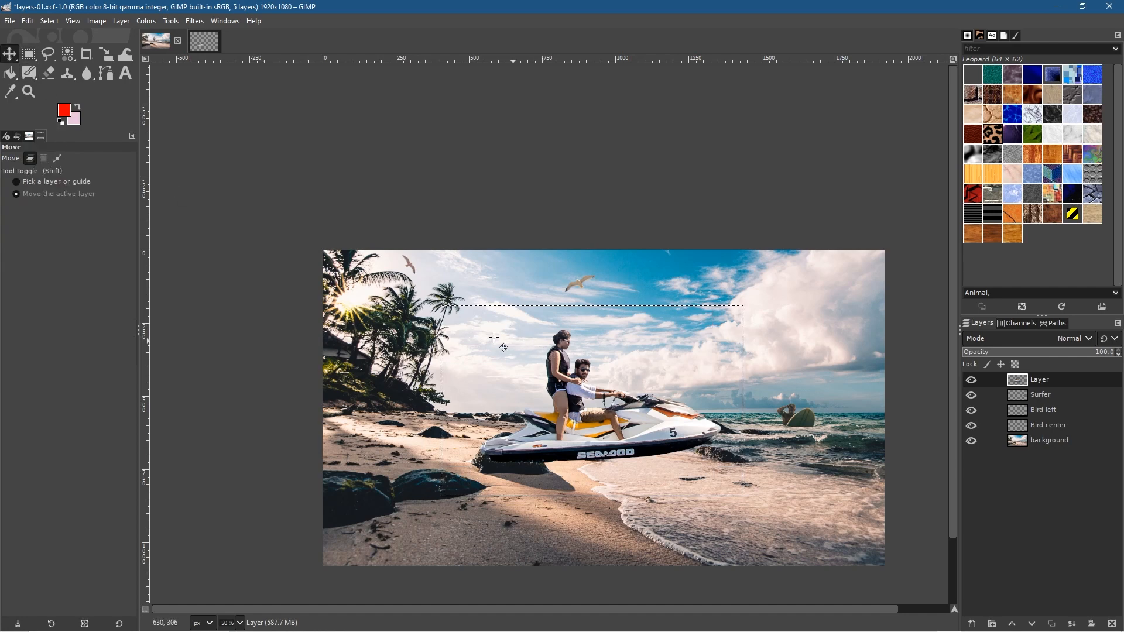
click(27, 21)
mouse_move(50, 22)
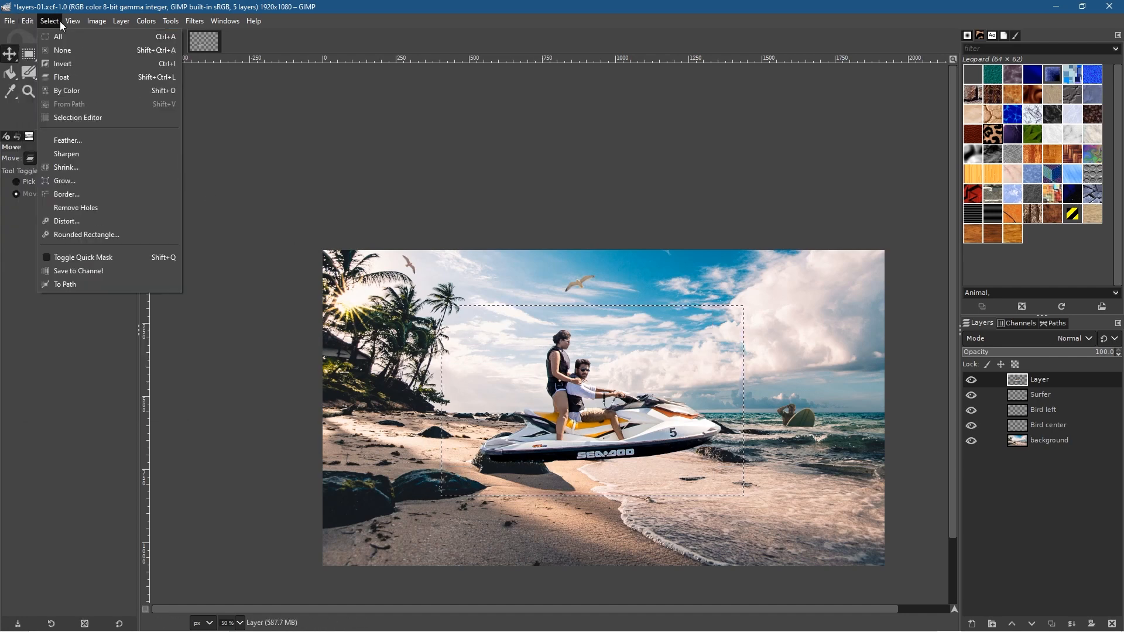
click(62, 50)
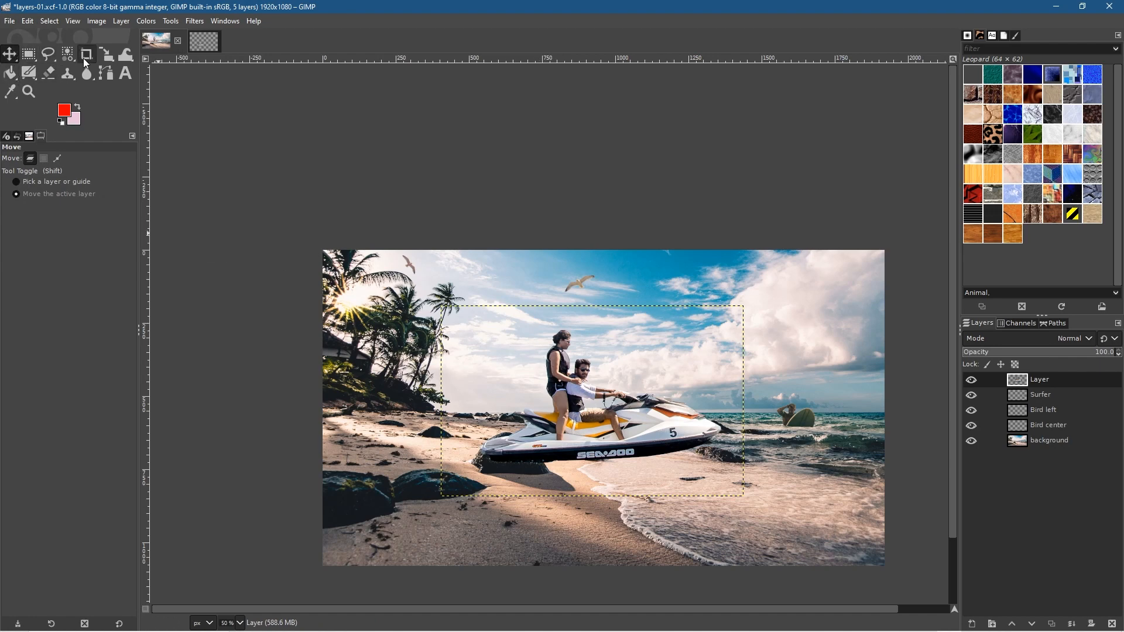
Scale the jet ski layer about its centre to 399 × 252 px, keeping the aspect ratio
click(108, 56)
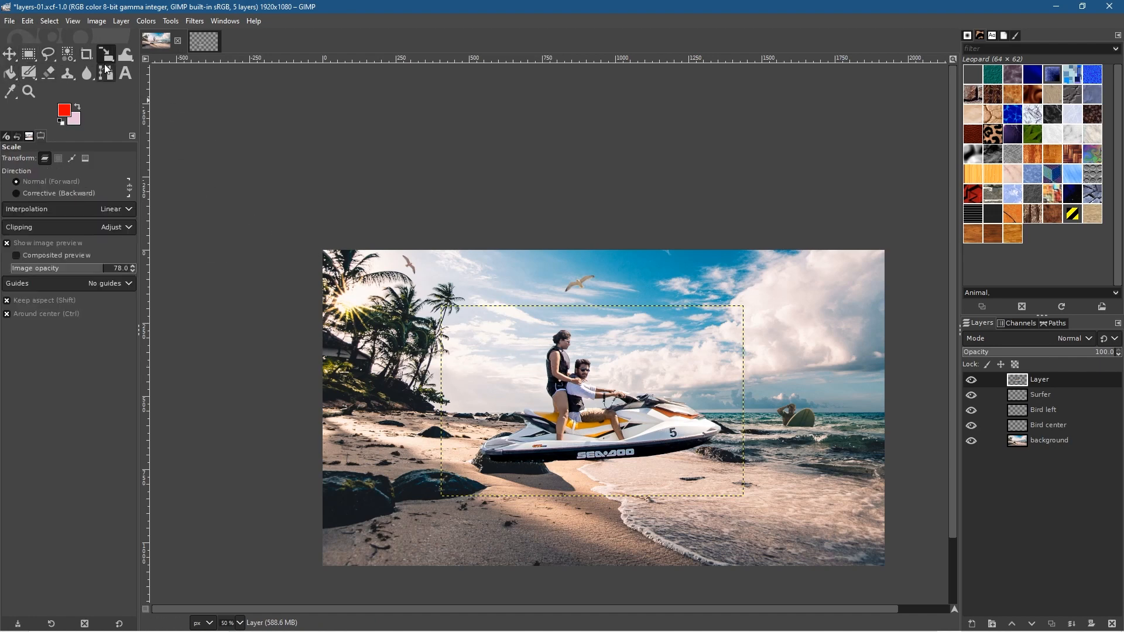
click(571, 350)
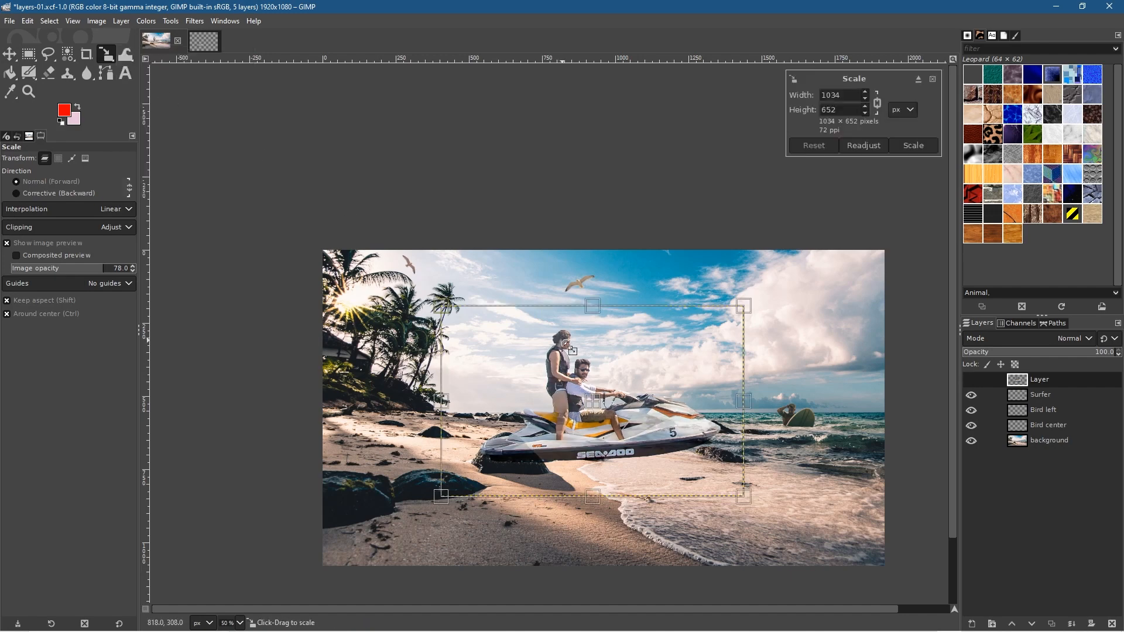
drag(458, 309, 662, 357)
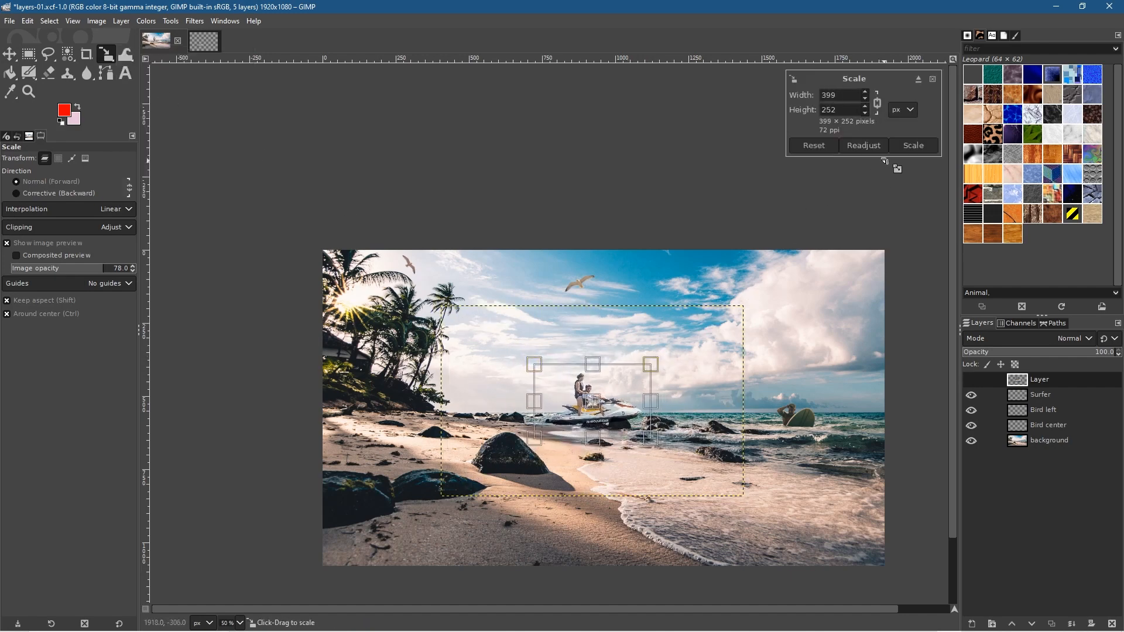
click(913, 145)
Move the scaled jet ski layer horizontally to the right, over the rocks in the water beside the surfer
ctrl+scroll(741, 358, up, 3)
ctrl+scroll(698, 389, down, 2)
ctrl+scroll(701, 391, up, 1)
drag(702, 457, 678, 353)
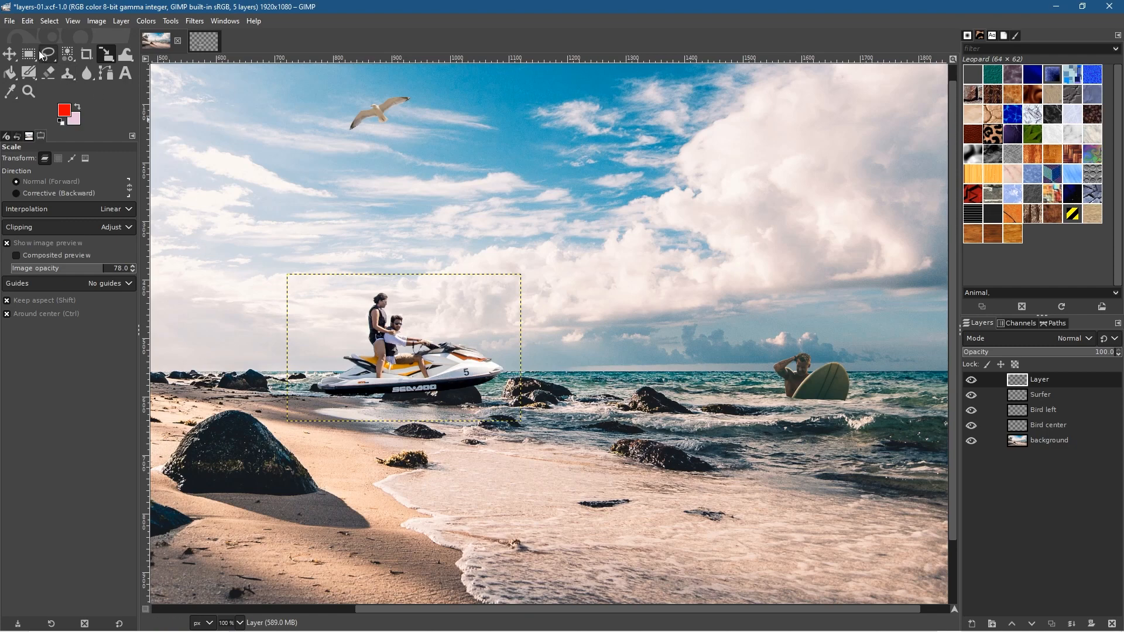
click(12, 56)
drag(437, 358, 640, 358)
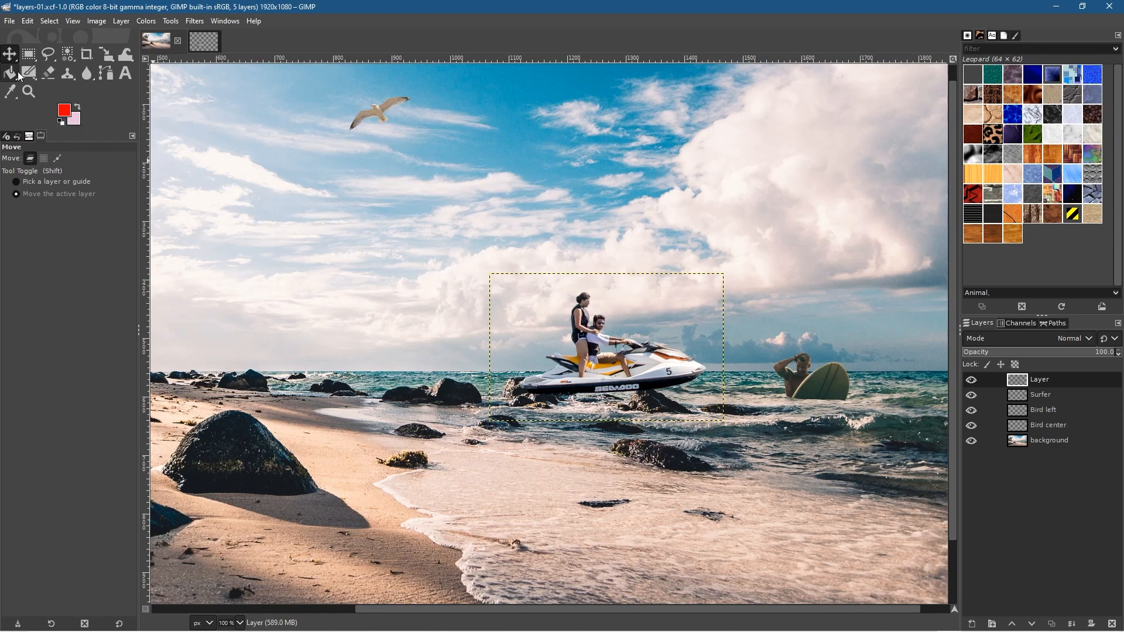
Scale the jet ski layer down to 275 × 173 px and move it slightly left and down onto the sea behind the rocks
click(106, 55)
click(638, 322)
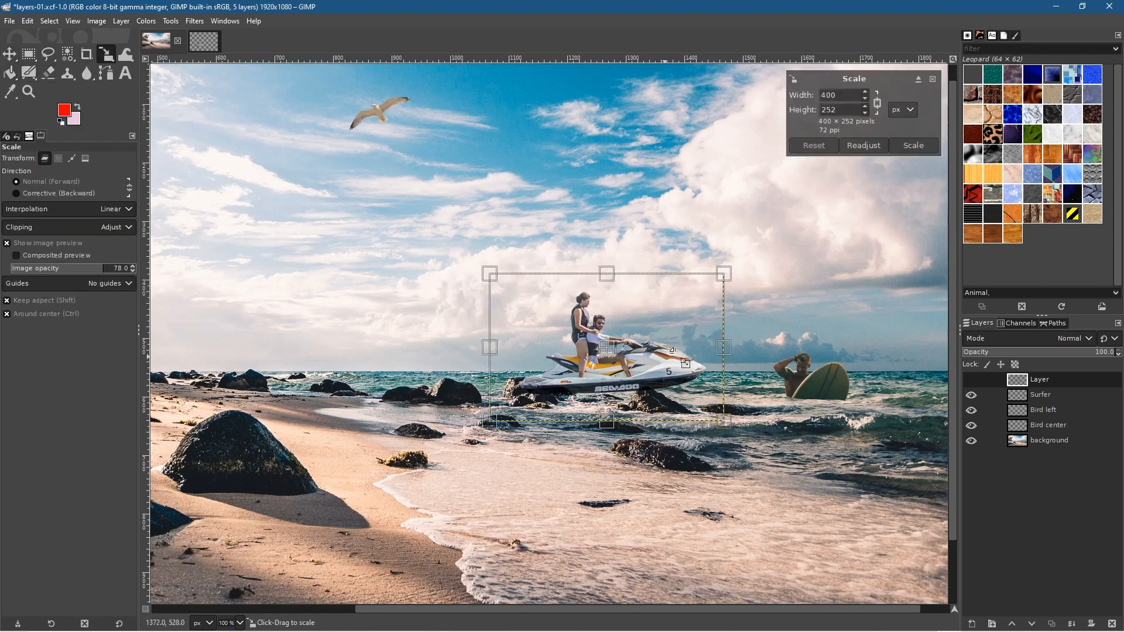
drag(723, 274, 632, 302)
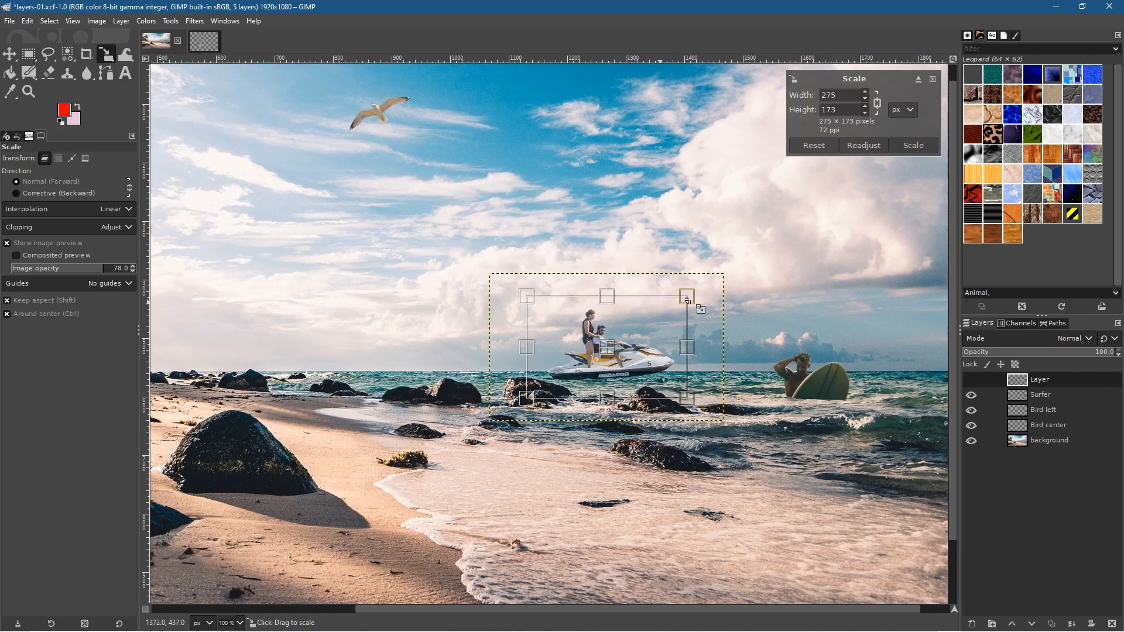
click(912, 146)
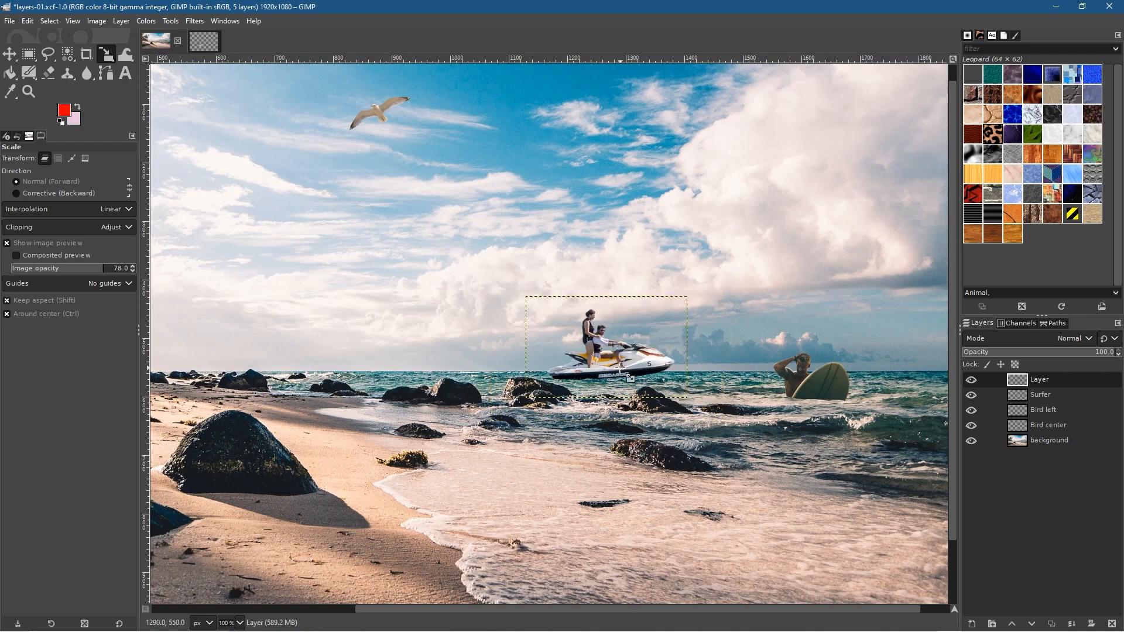
key(m)
drag(620, 360, 595, 364)
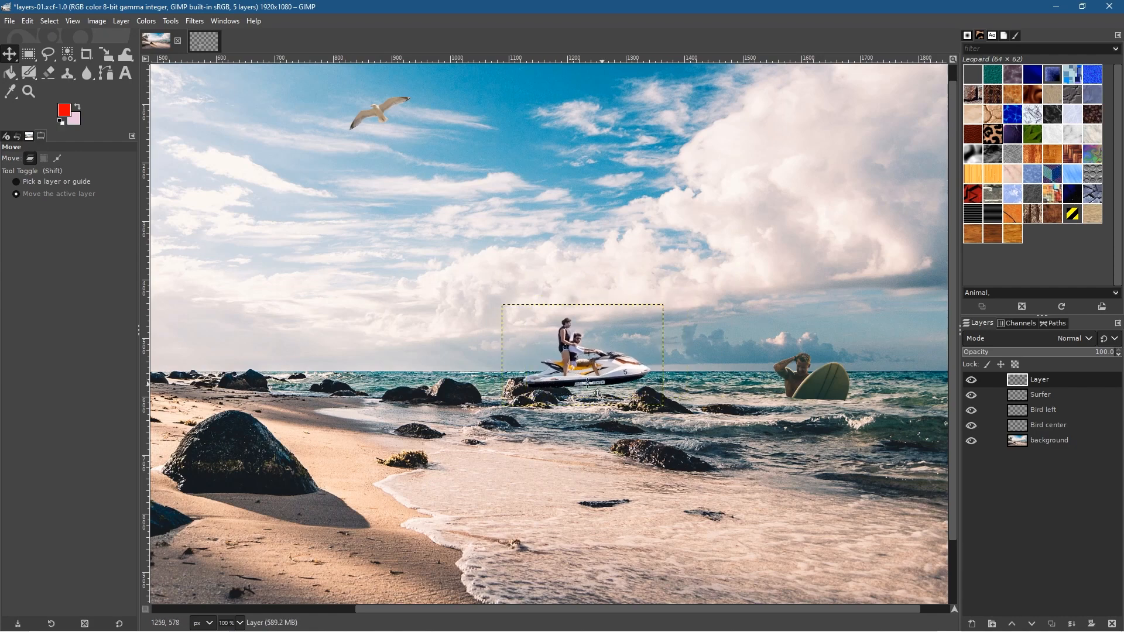
Rotate the jet ski layer by 2.87 degrees
click(105, 55)
drag(106, 54, 164, 79)
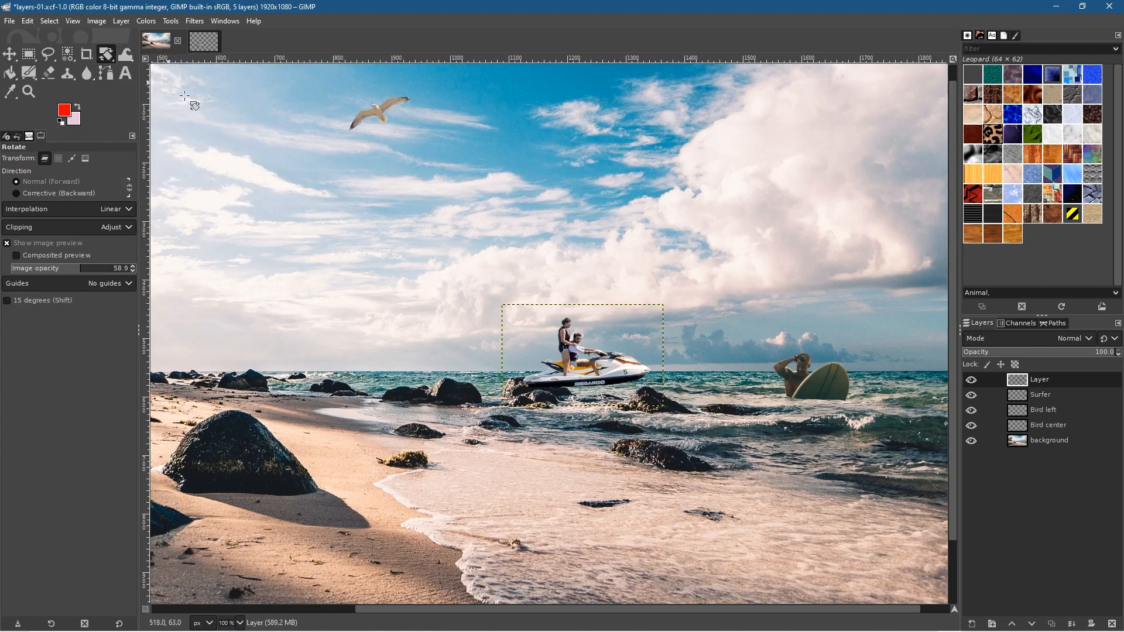
click(554, 350)
drag(499, 298, 497, 291)
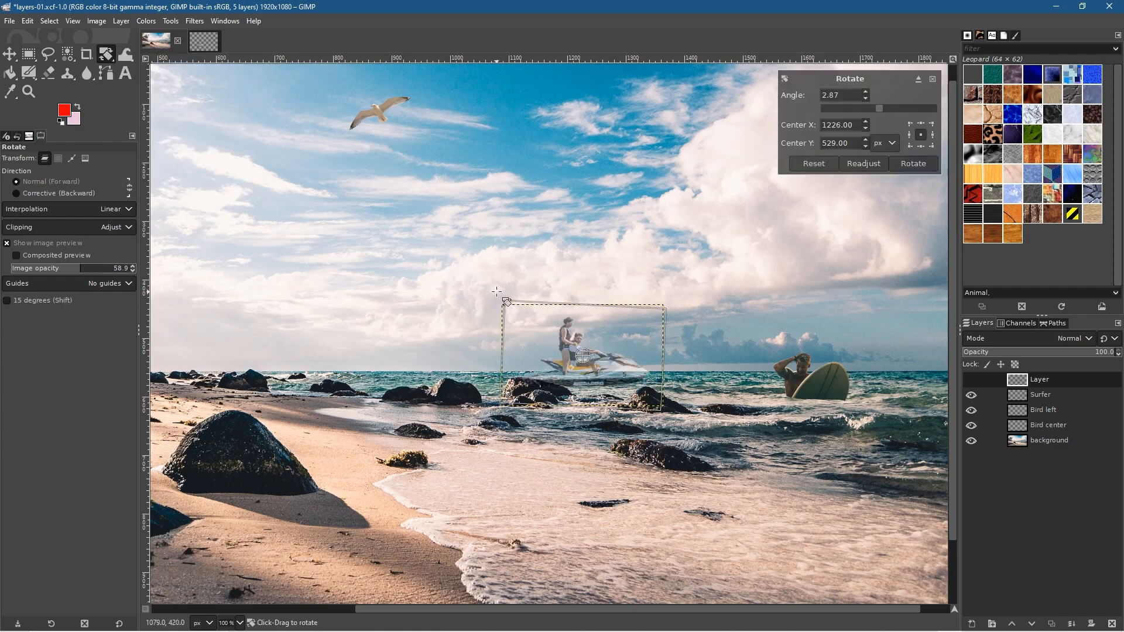
click(913, 164)
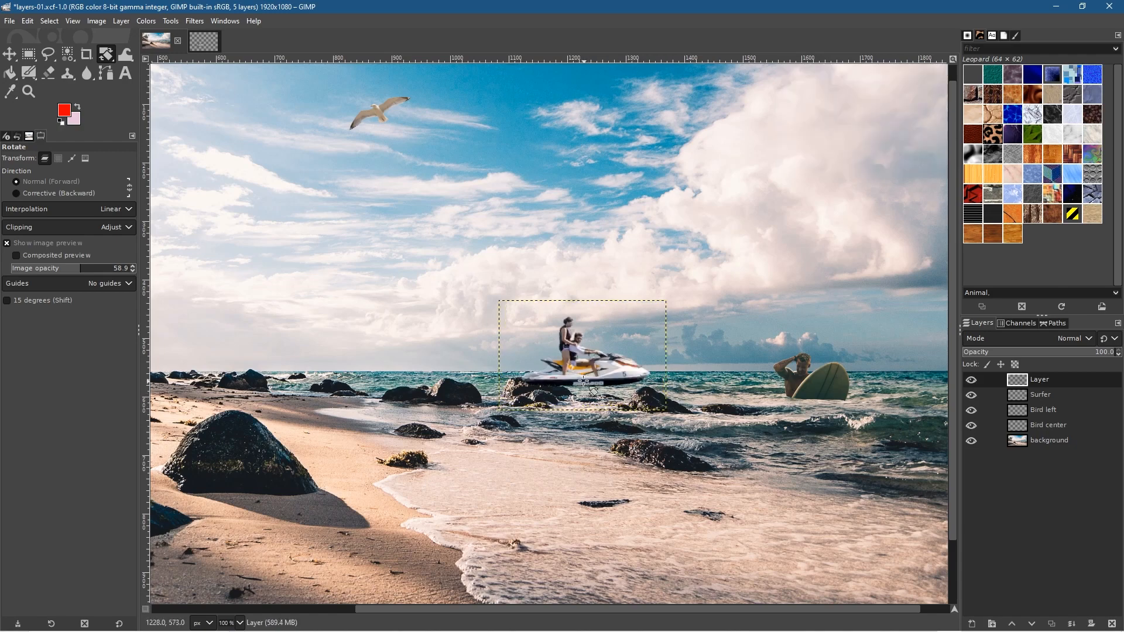
Check the jet ski against the rocks by toggling its layer, and hide the Surfer, Bird left and Bird center layers
click(10, 54)
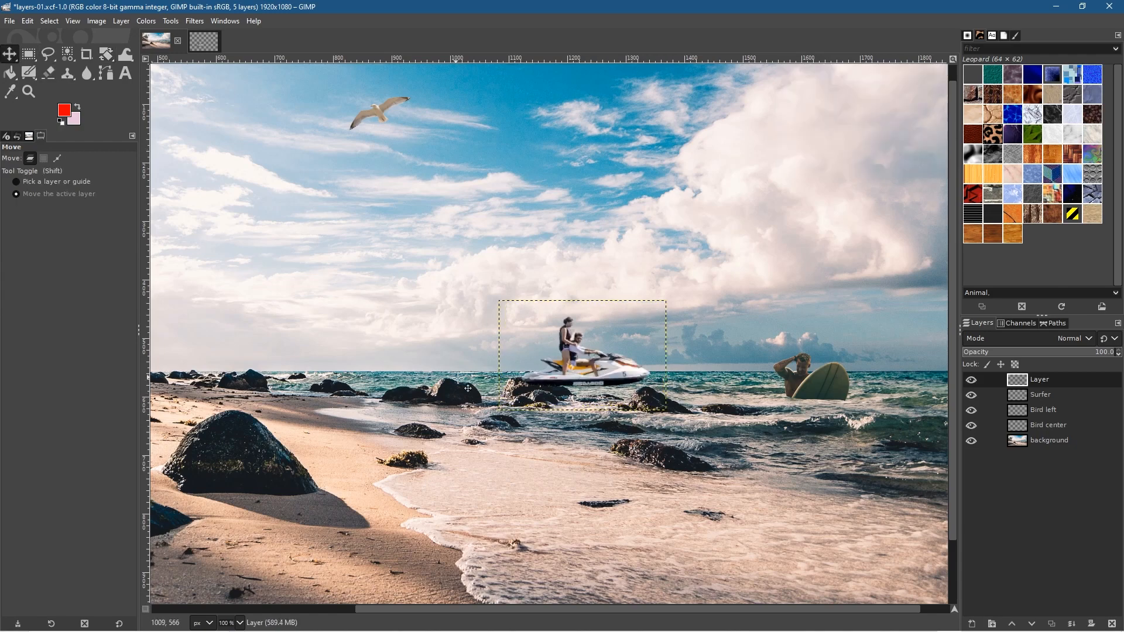
scroll(463, 342, down, 2)
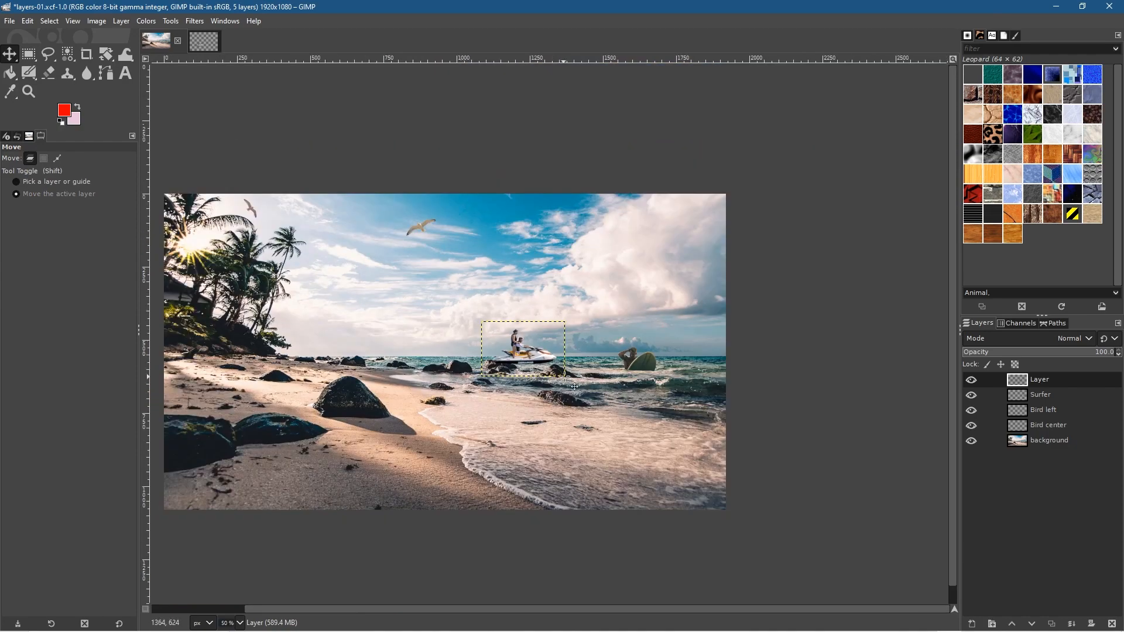
scroll(527, 392, up, 3)
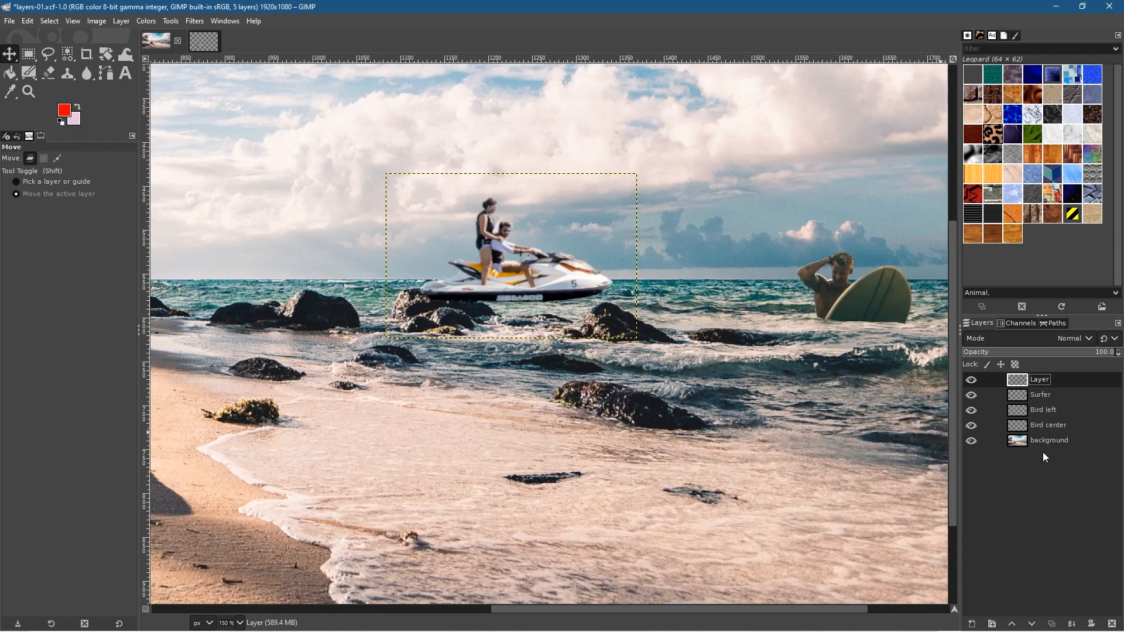
click(971, 381)
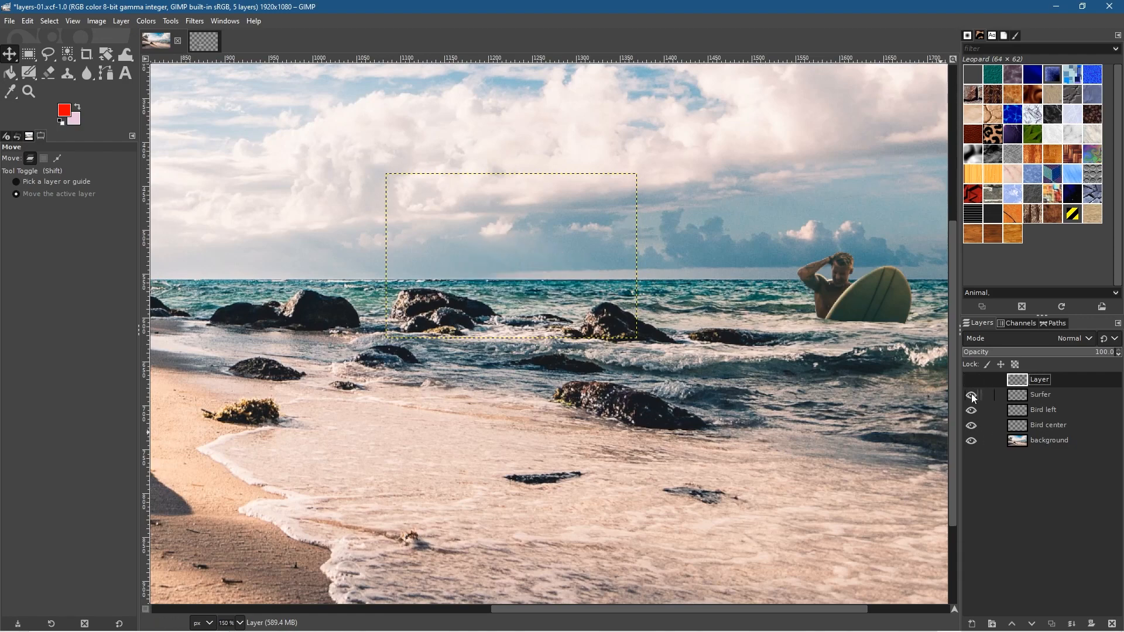
click(972, 380)
click(972, 395)
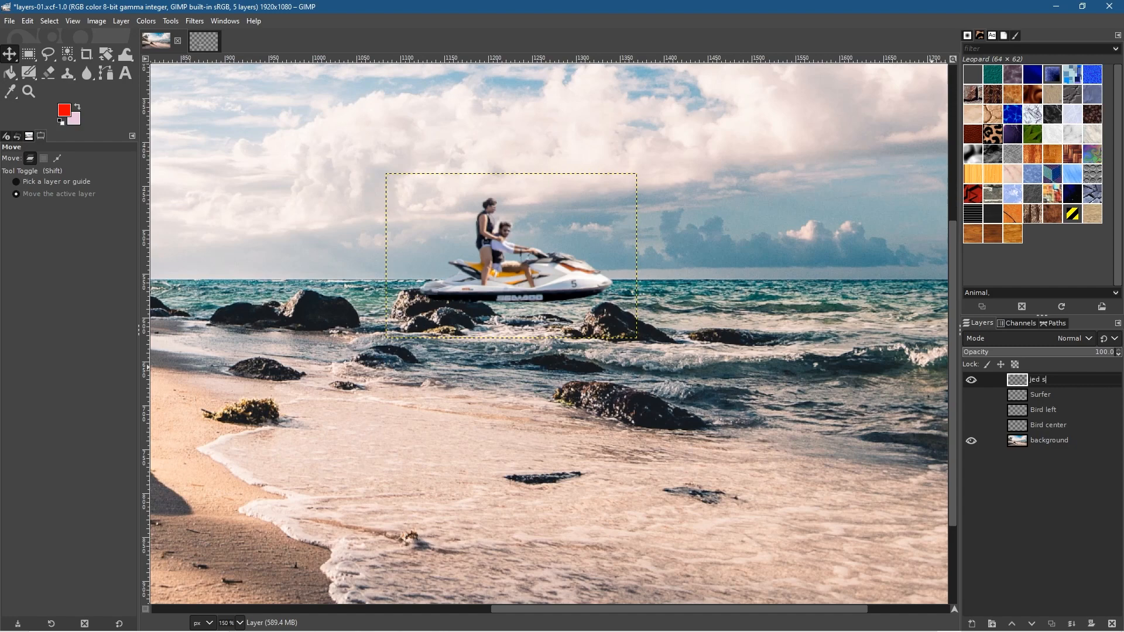
Rename the jet ski's layer as "jet ski" and lower its opacity to 45.2
key(Return)
click(1028, 354)
mouse_move(1027, 354)
mouse_down()
mouse_move(1095, 351)
mouse_move(1031, 348)
mouse_up()
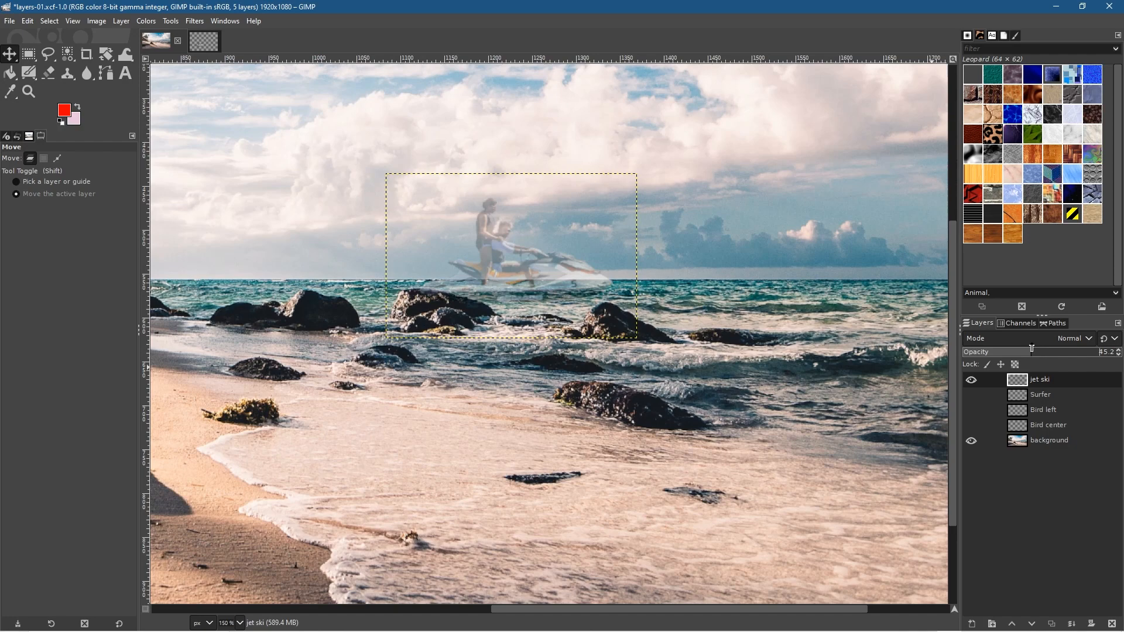
Duplicate the background layer, hide the original background, and ready Free Select at the rocks beneath the jet ski
click(1067, 449)
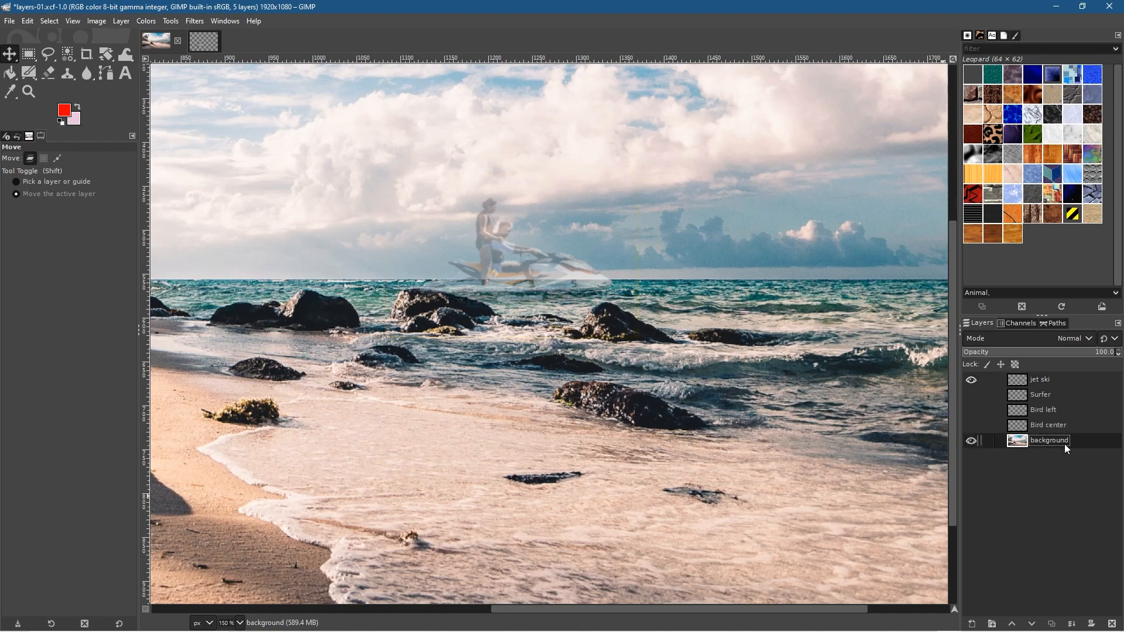
click(1052, 624)
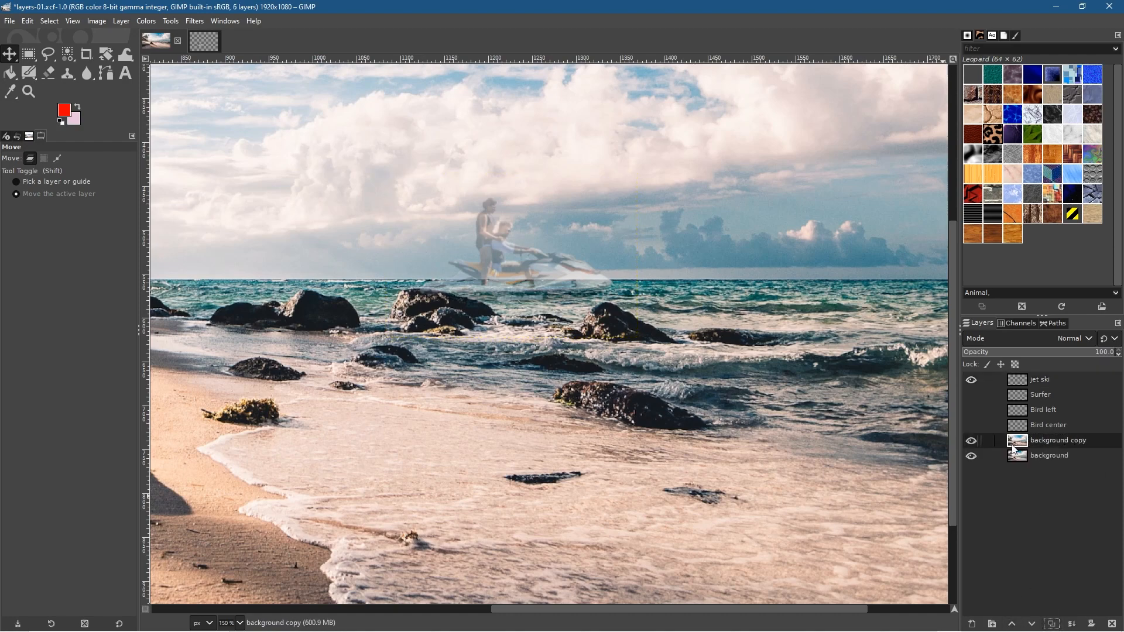
click(972, 456)
key(f)
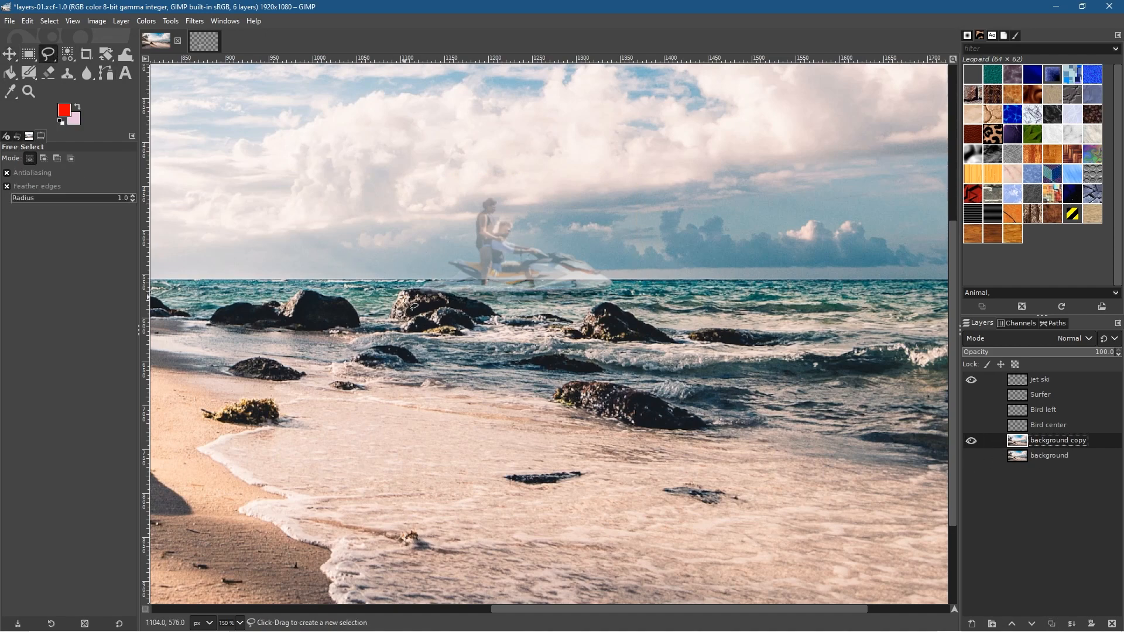
scroll(404, 297, up, 5)
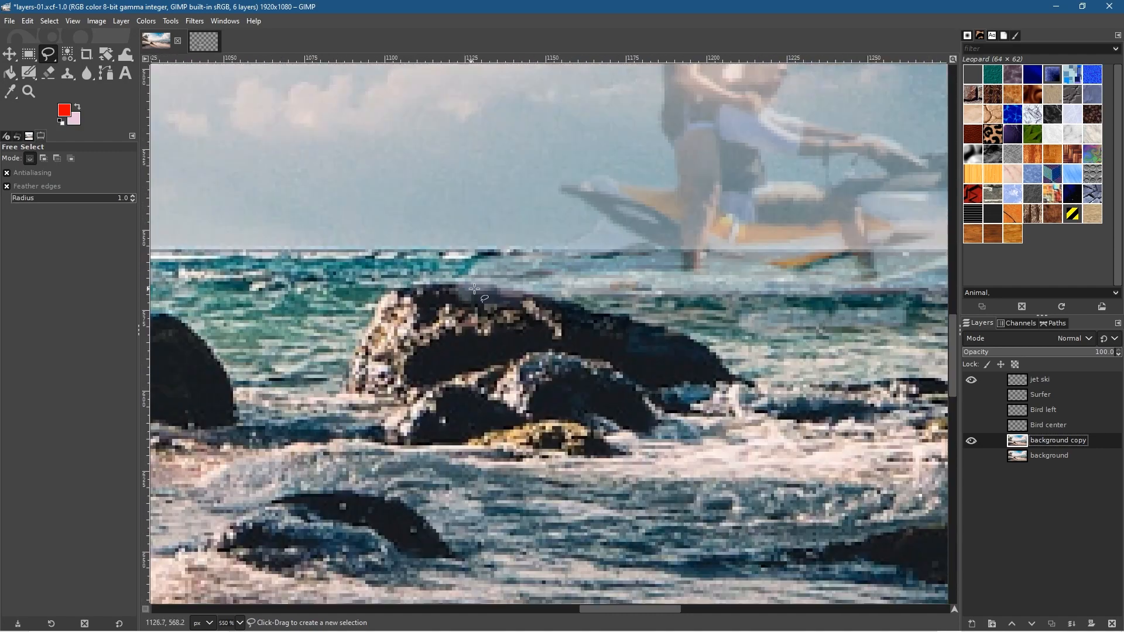
click(407, 285)
click(447, 286)
key(Escape)
Outline the upper part of the large rock beneath the jet ski with Free Select and copy it from the background copy layer
click(420, 285)
click(480, 284)
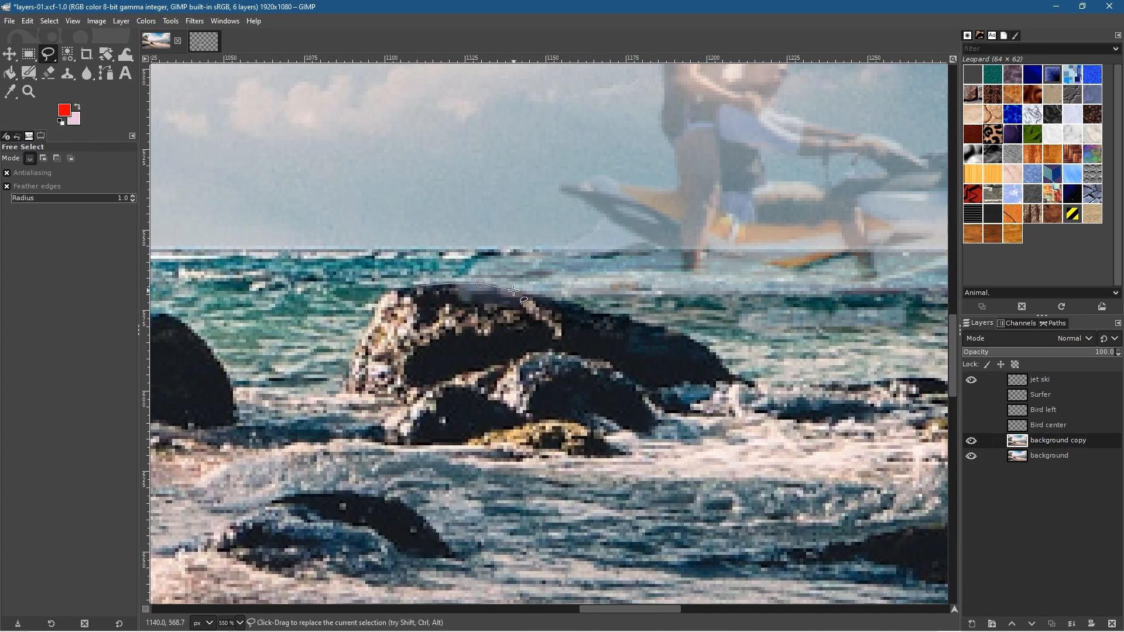
click(535, 296)
click(561, 300)
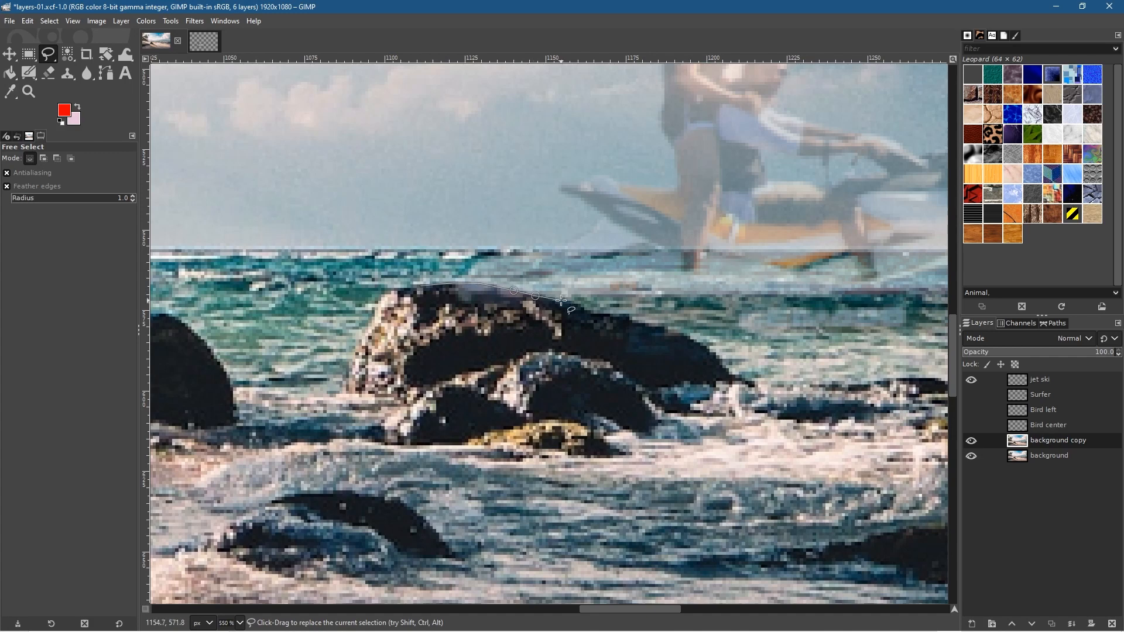
click(590, 313)
click(610, 314)
click(625, 315)
click(639, 323)
click(656, 325)
click(672, 331)
click(686, 335)
click(704, 345)
click(718, 359)
click(713, 373)
click(630, 377)
click(571, 398)
click(373, 334)
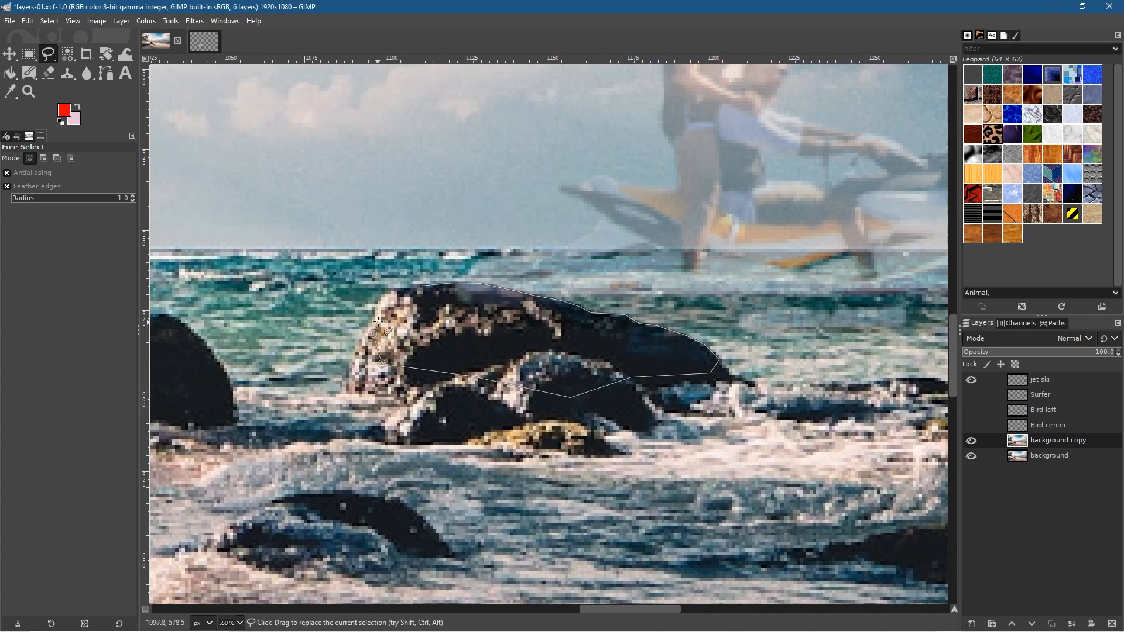
click(391, 293)
click(419, 285)
key(Return)
key(ctrl+c)
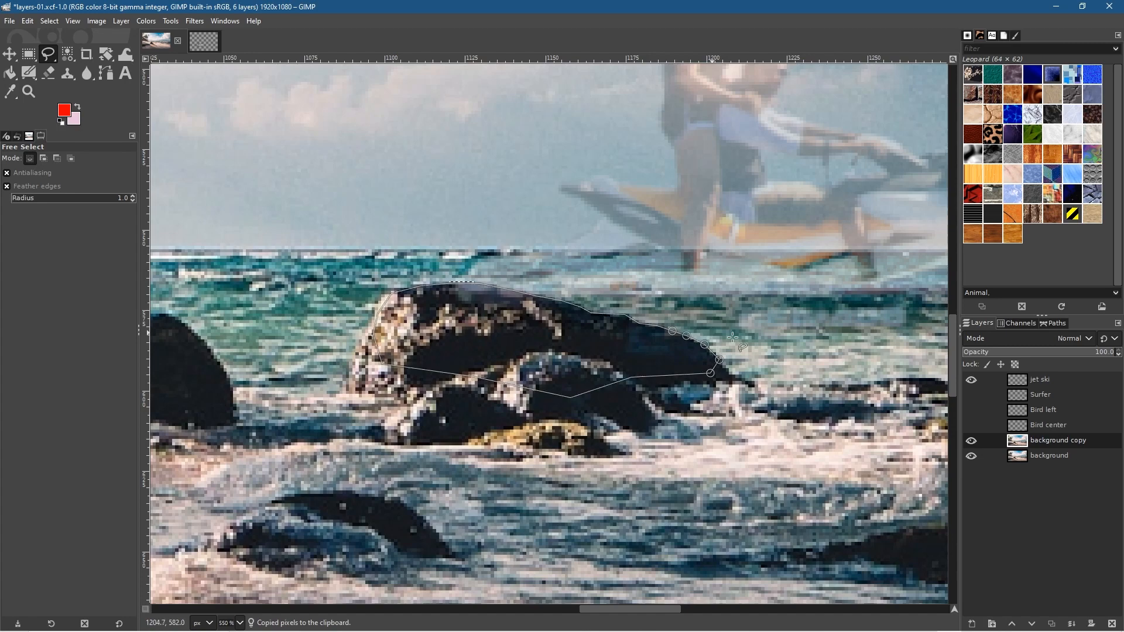
Add a transparent 1920 × 1080 layer above the jet ski, paste the copied rock and anchor it there
click(1043, 381)
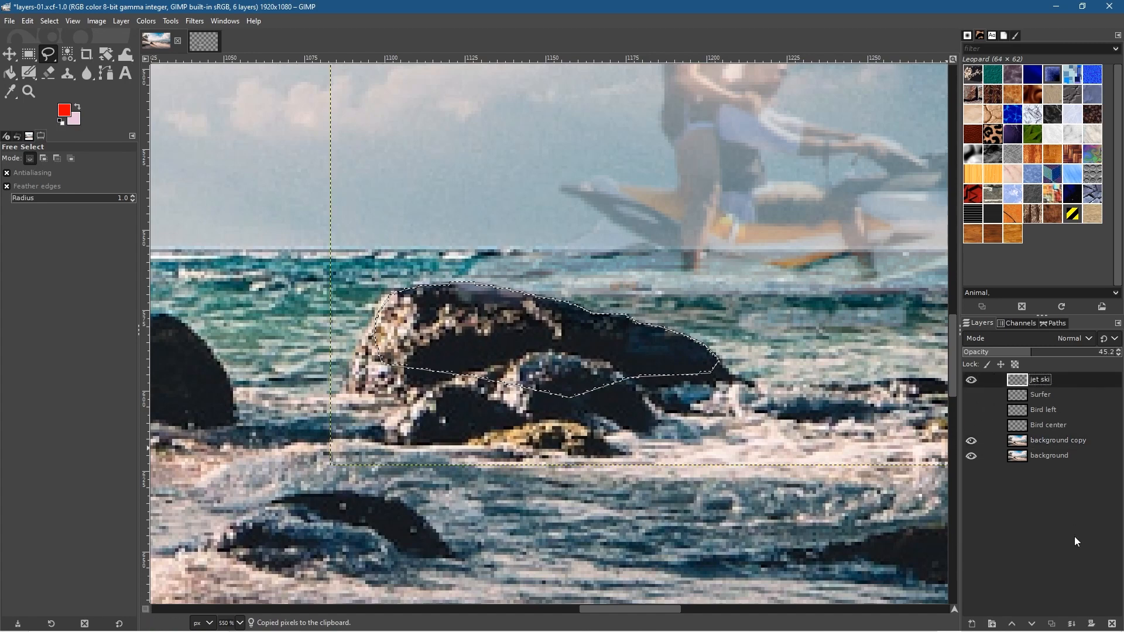
click(972, 624)
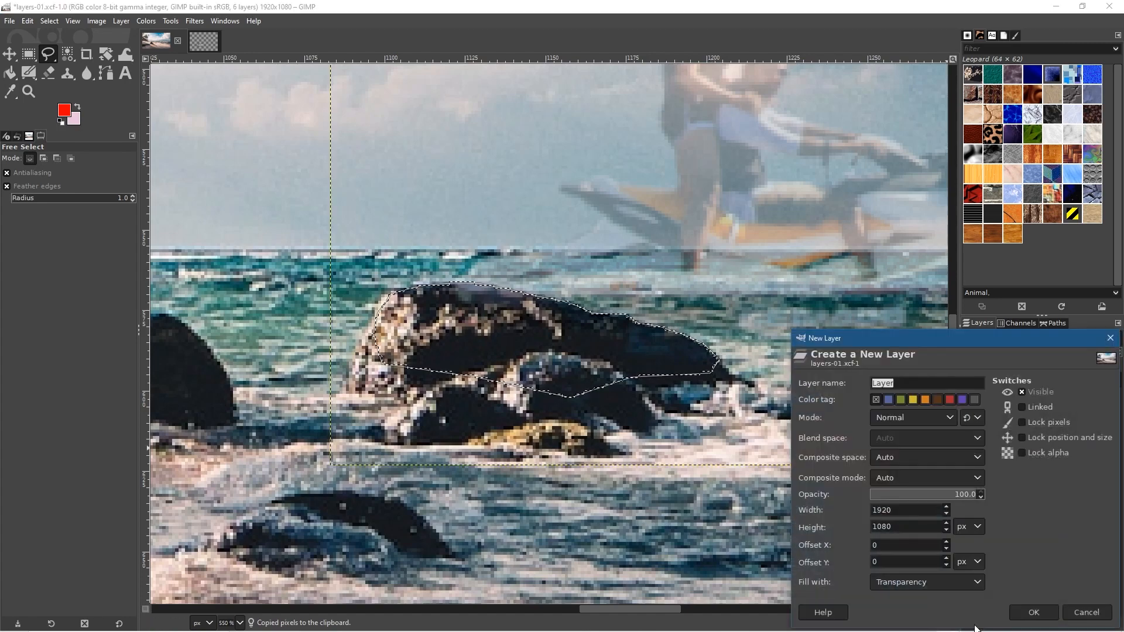
click(1036, 613)
key(ctrl+v)
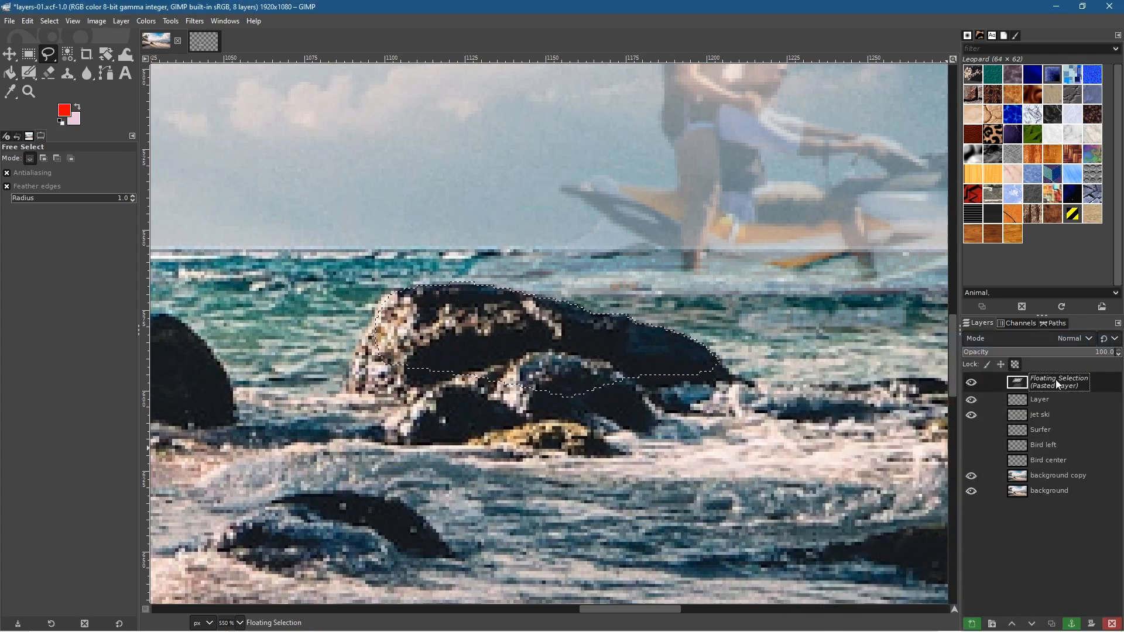
click(1073, 626)
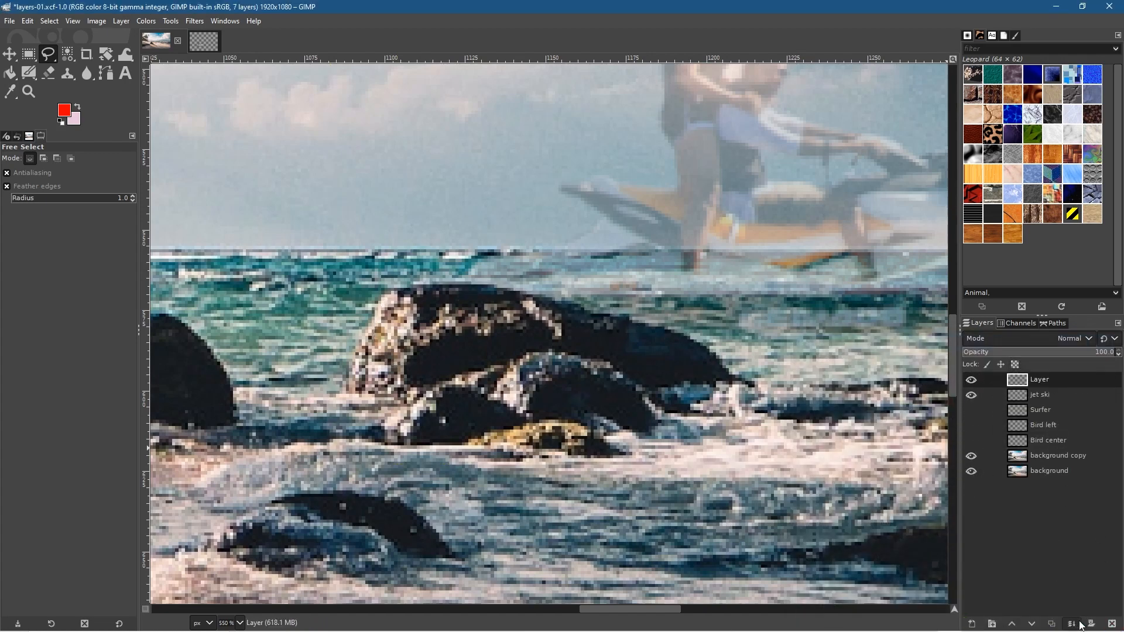
Check the pasted rock with both backgrounds hidden, then delete the background copy layer and show the other hidden layers again
click(973, 471)
click(973, 455)
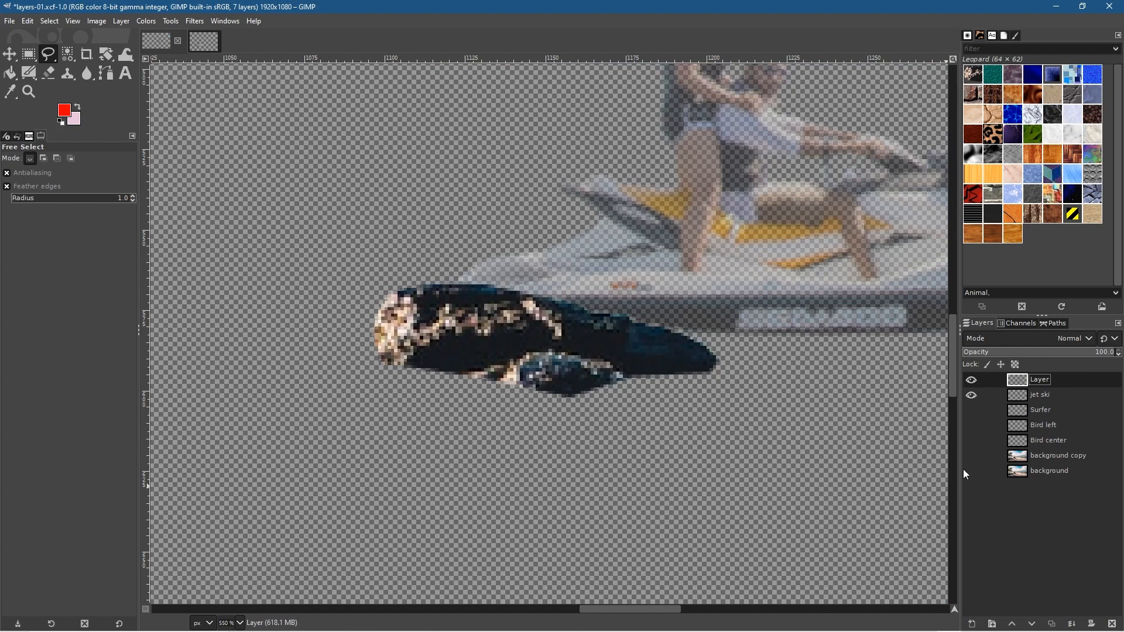
click(1059, 457)
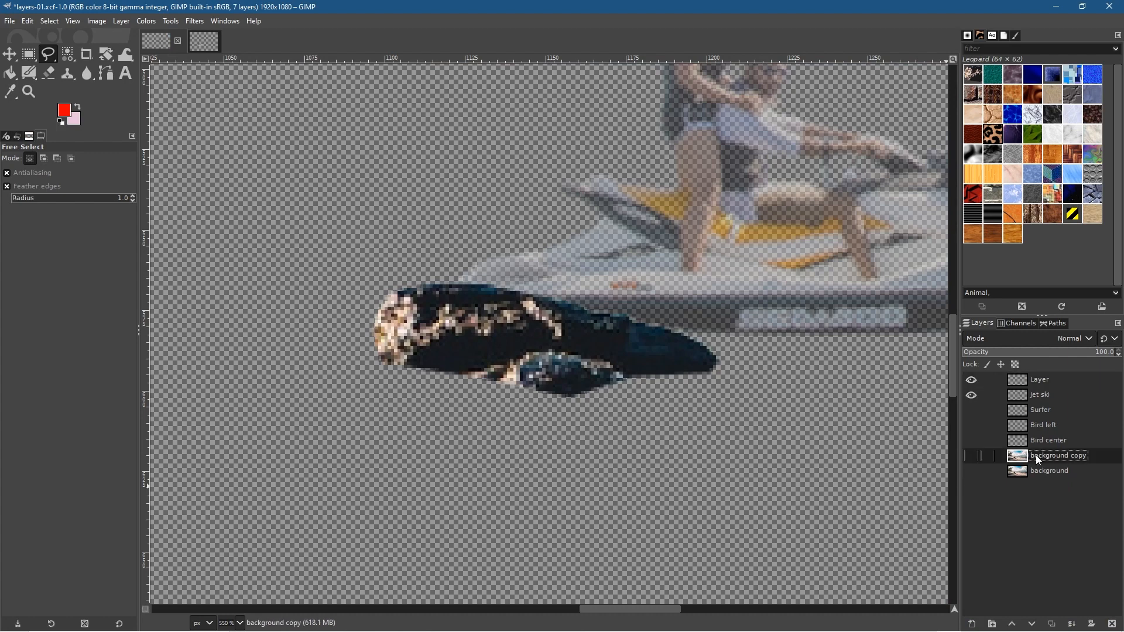
right_click(1040, 461)
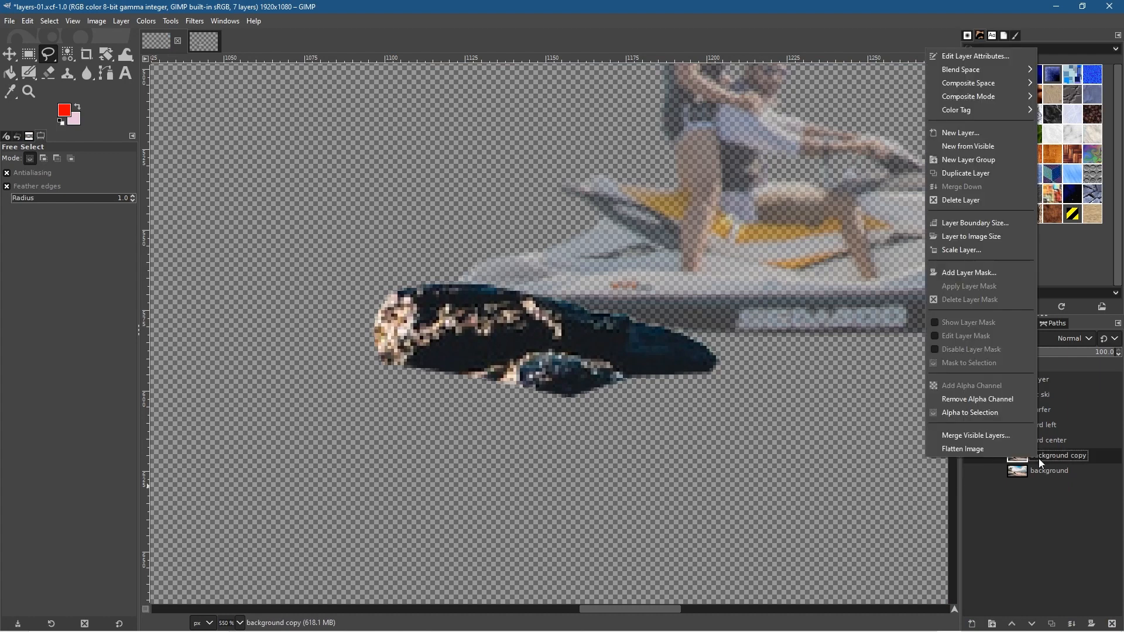
click(954, 201)
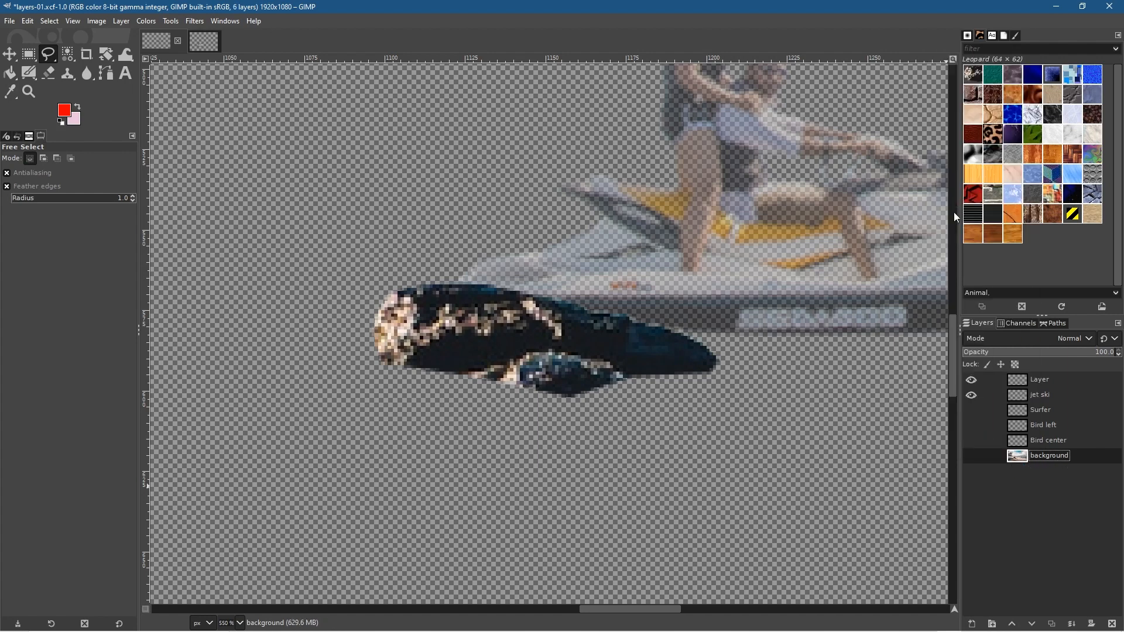
click(971, 457)
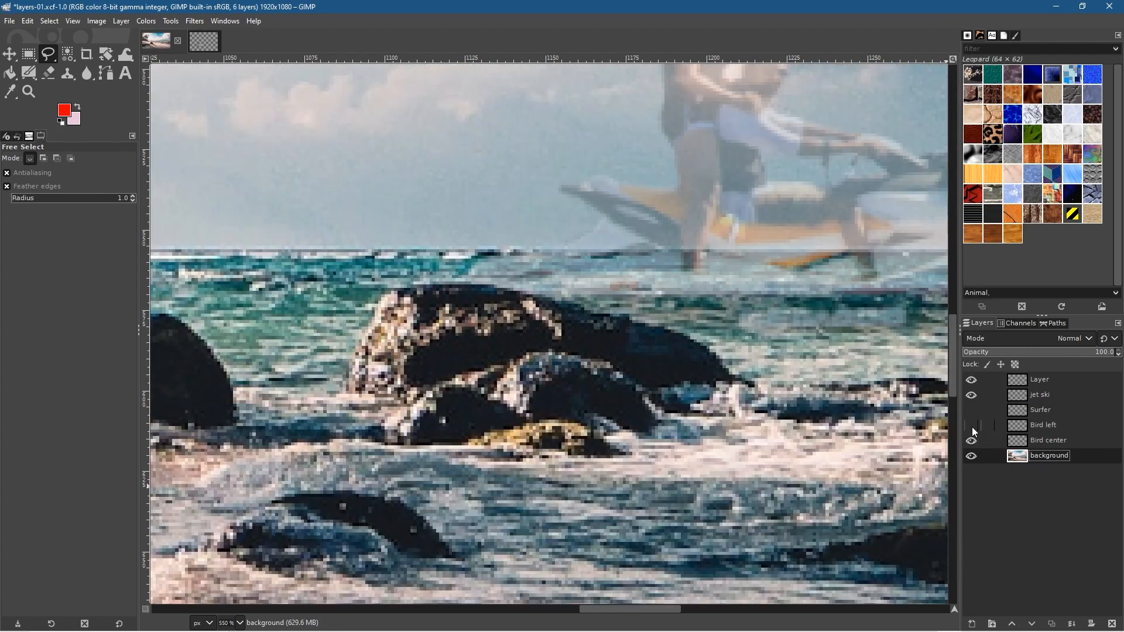
Rename the new layer holding the pasted rock as "rock"
click(1041, 379)
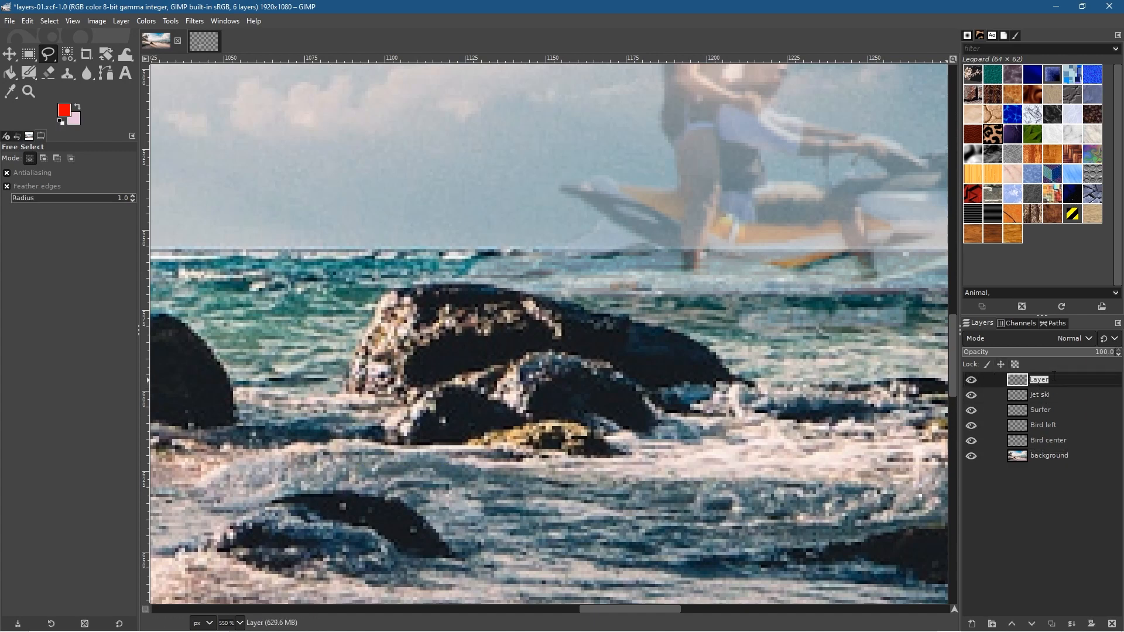
text(ock)
key(Return)
text(rock)
key(Return)
Raise the jet ski layer's opacity to 100 and review its placement in the whole beach scene
click(1042, 396)
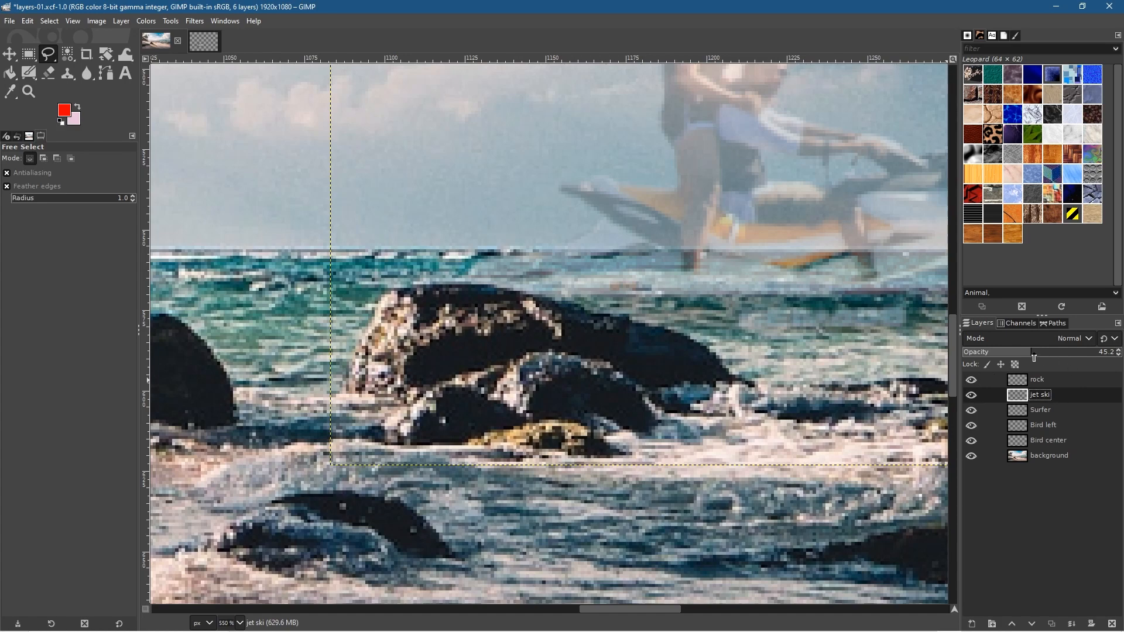
drag(1034, 357, 1095, 351)
ctrl+scroll(631, 384, down, 6)
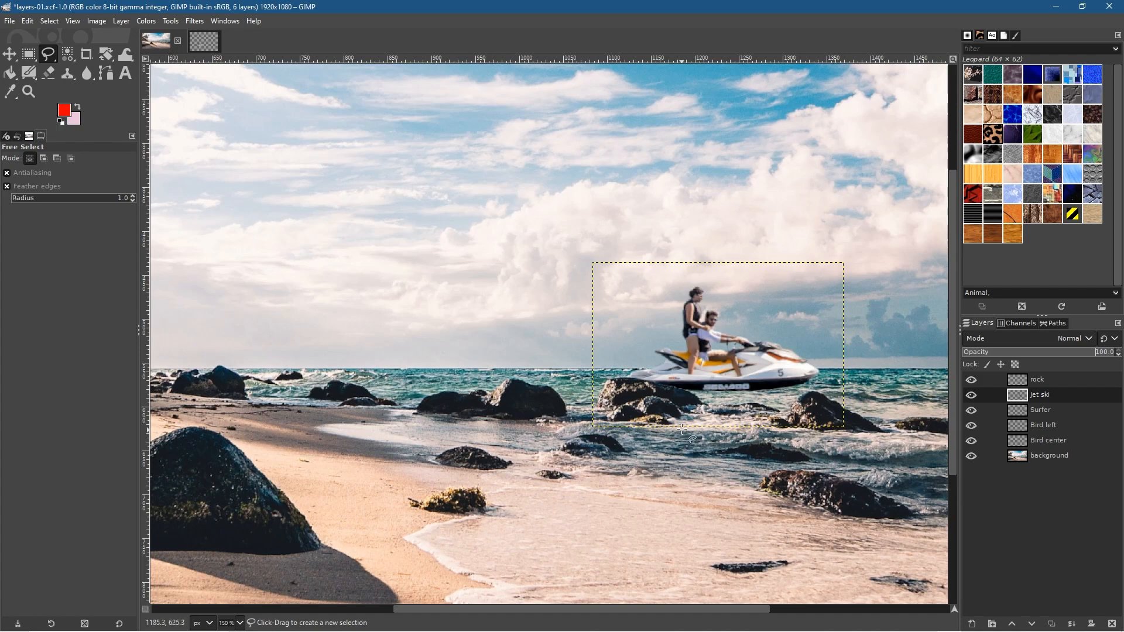
scroll(679, 442, down, 5)
scroll(688, 438, up, 6)
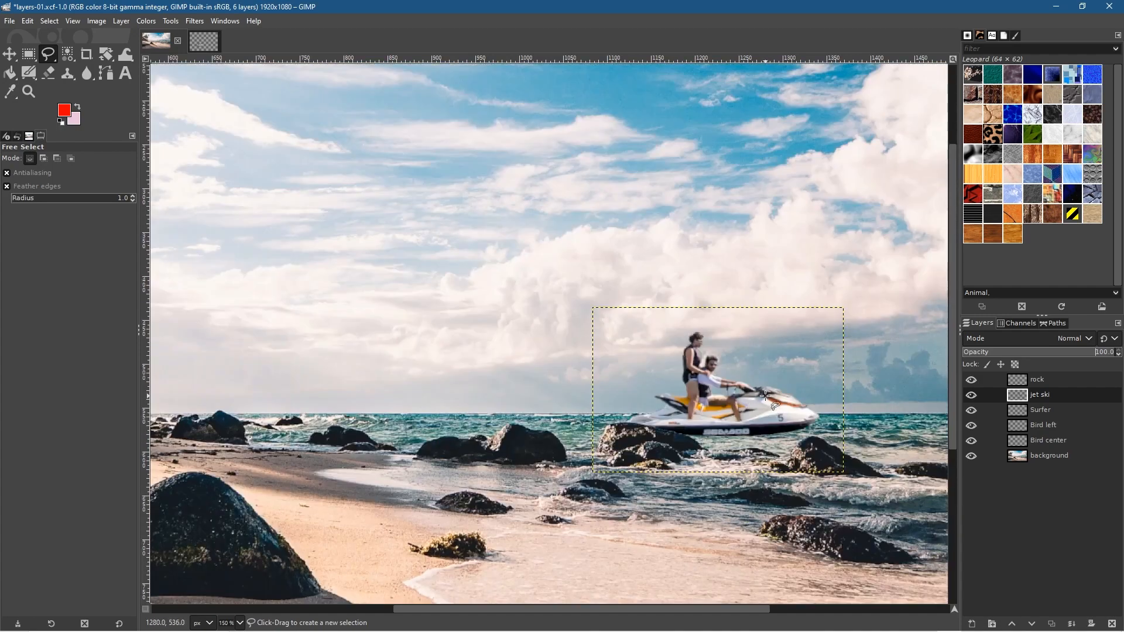
scroll(765, 397, down, 1)
scroll(805, 431, down, 1)
scroll(805, 430, right, 4)
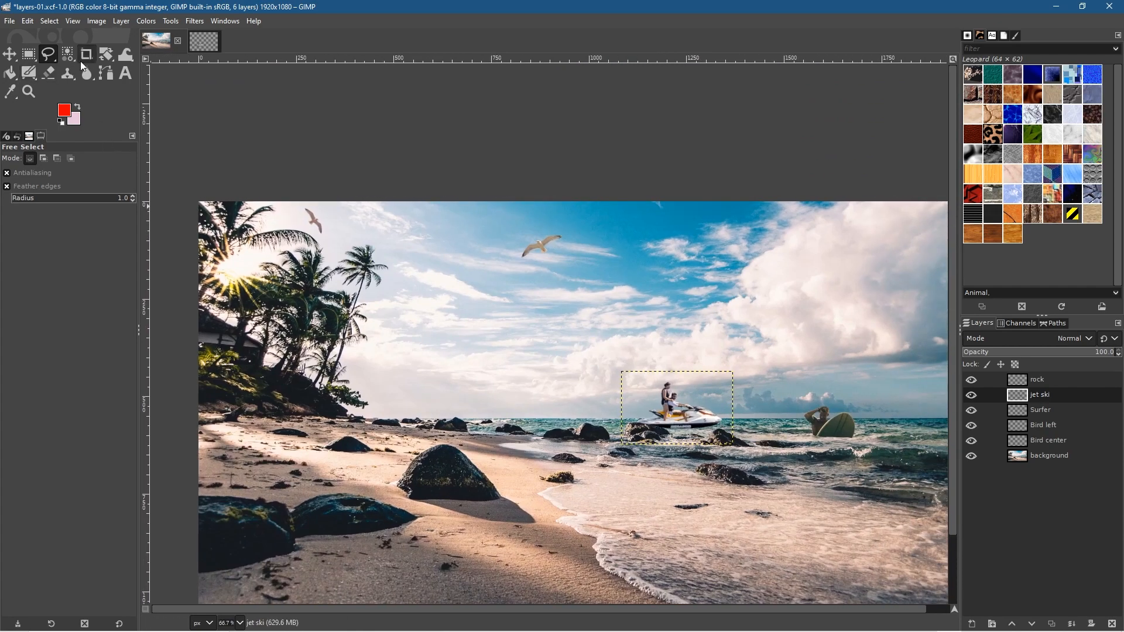
Scale the jet ski layer down to 234 × 154 pixels and shift it slightly toward the rock at its rear
drag(110, 57, 142, 95)
click(672, 436)
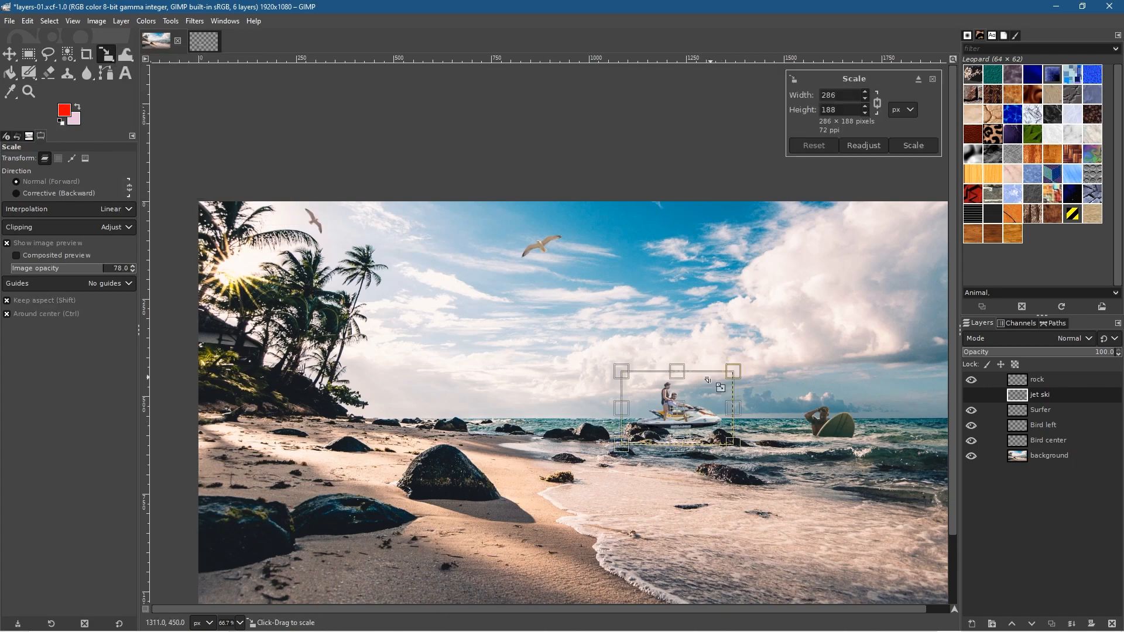
drag(732, 371, 722, 377)
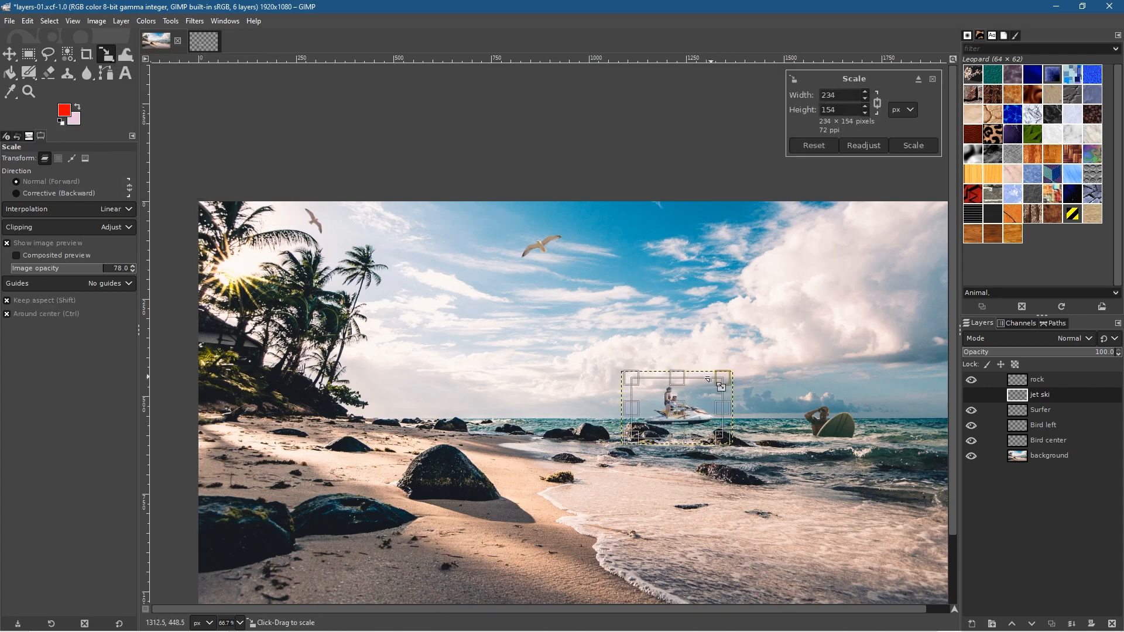
drag(682, 418, 676, 421)
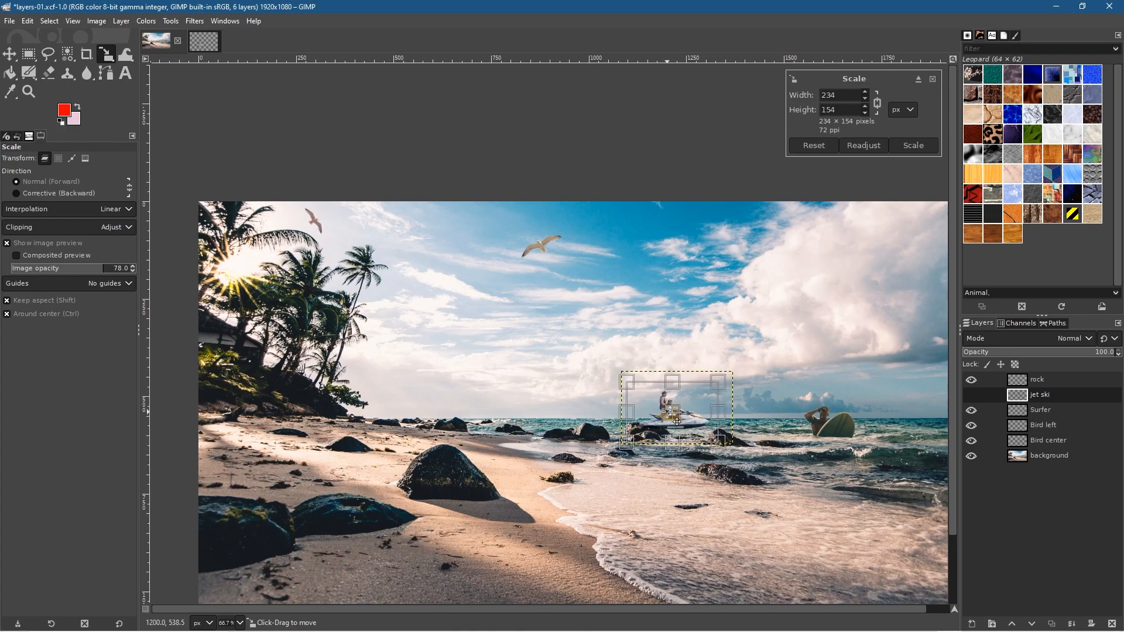
click(913, 146)
scroll(655, 452, up, 3)
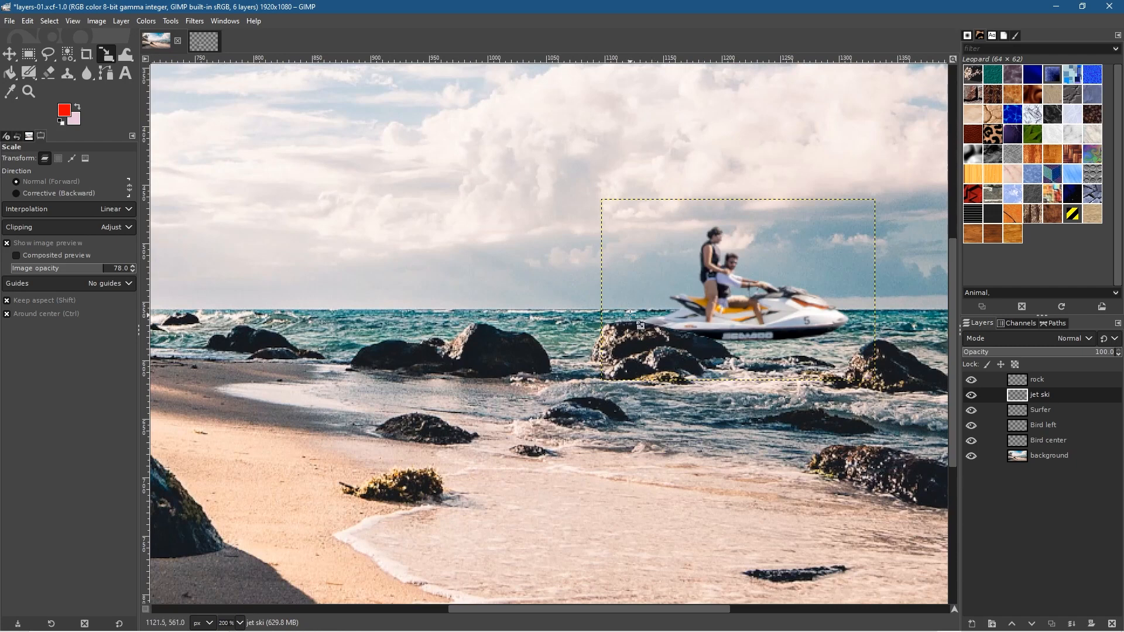
Move the rock layer beneath the jet ski layer and back above it to compare the overlap
click(1031, 383)
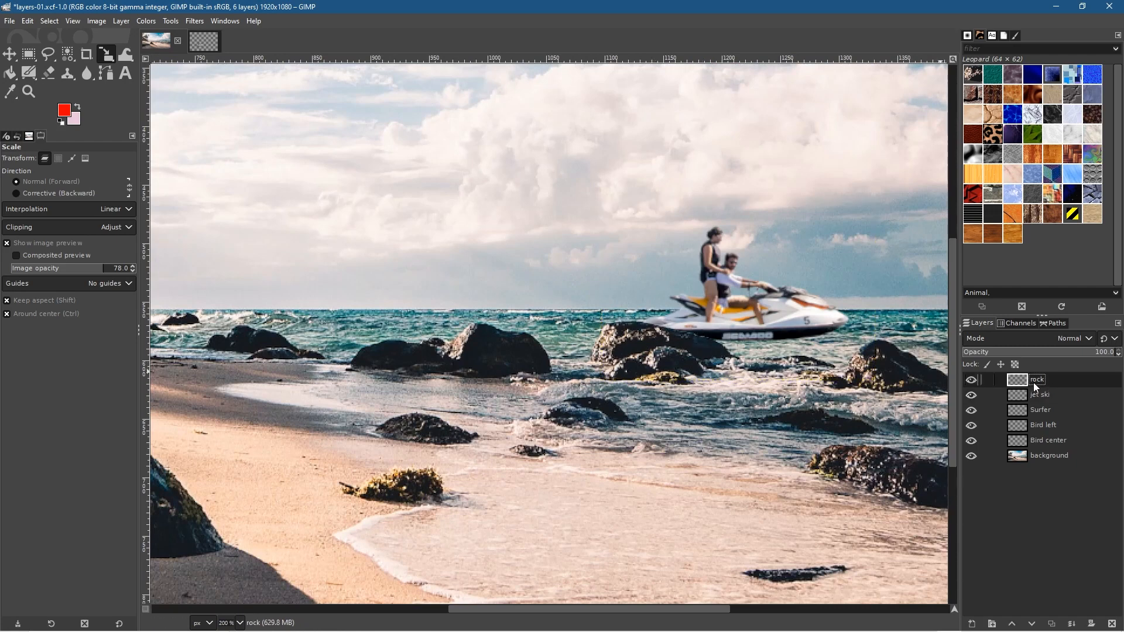
drag(1033, 382, 1048, 402)
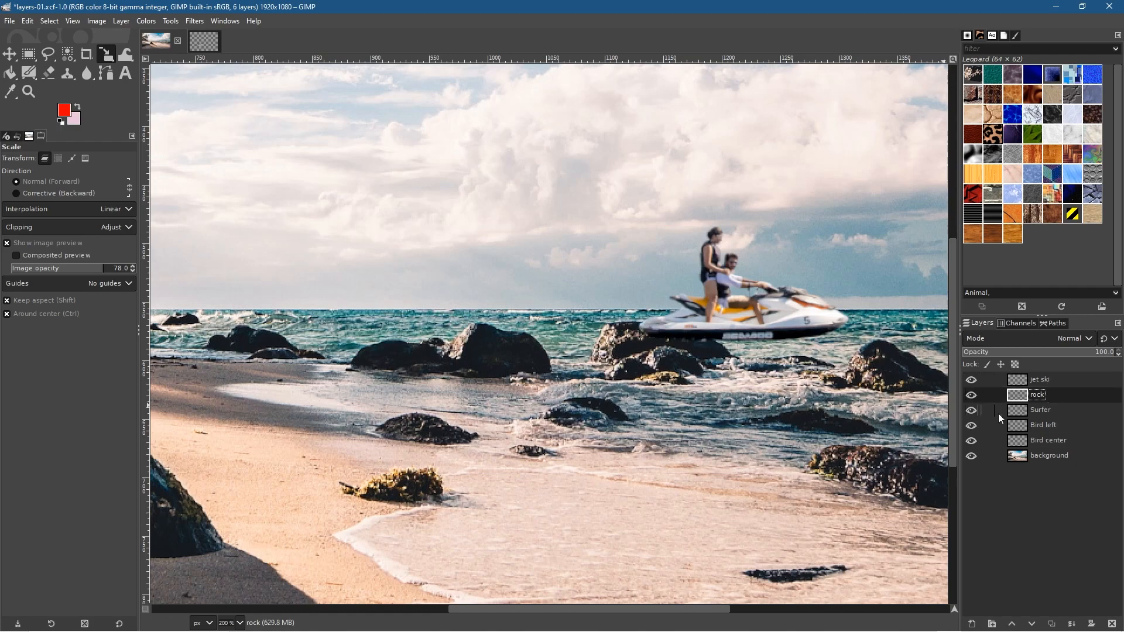
drag(1042, 398, 1042, 379)
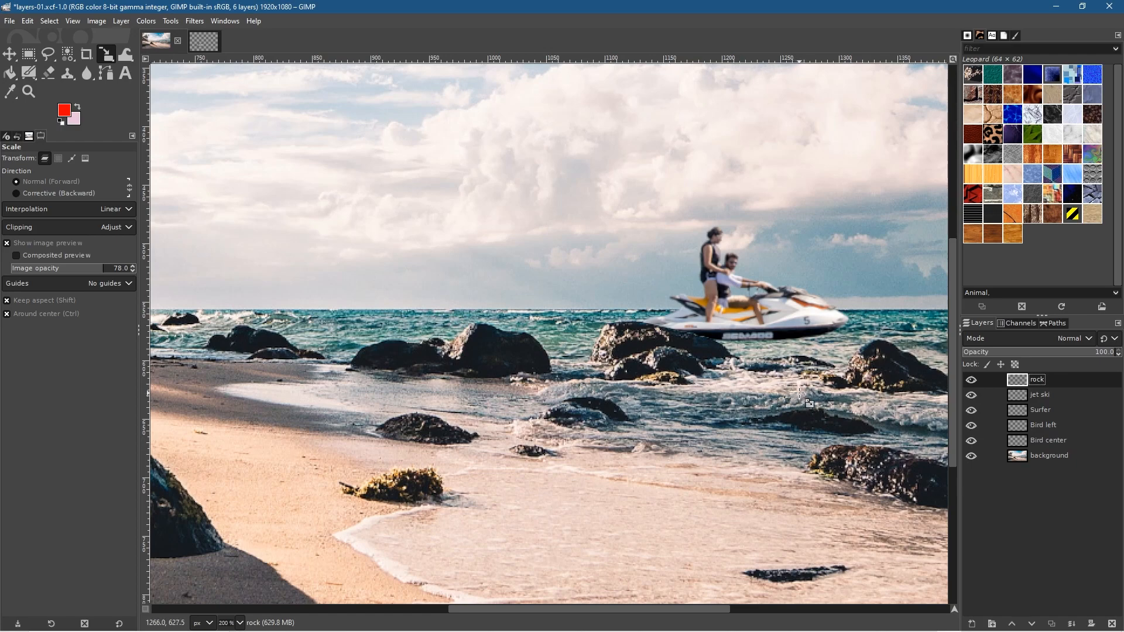
click(11, 21)
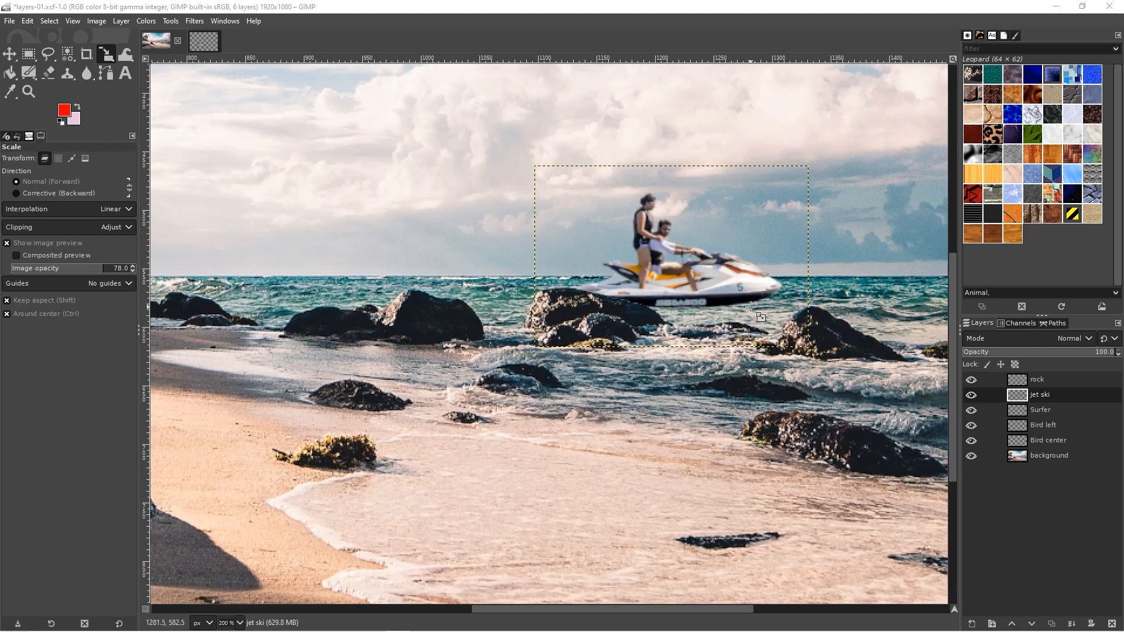
scroll(751, 307, down, 3)
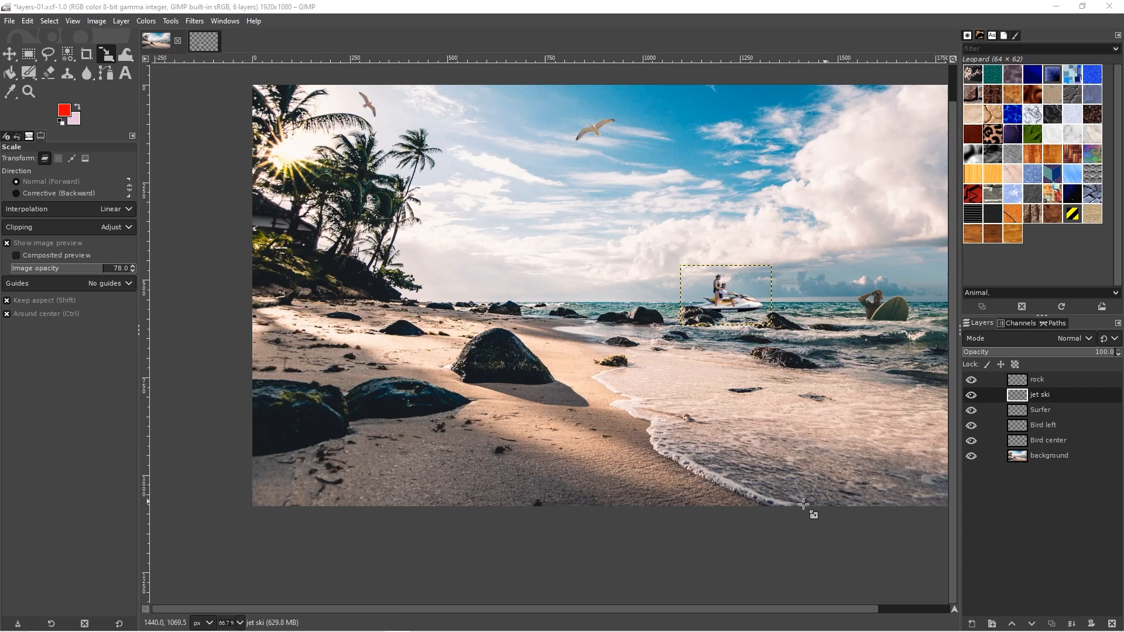
click(1081, 460)
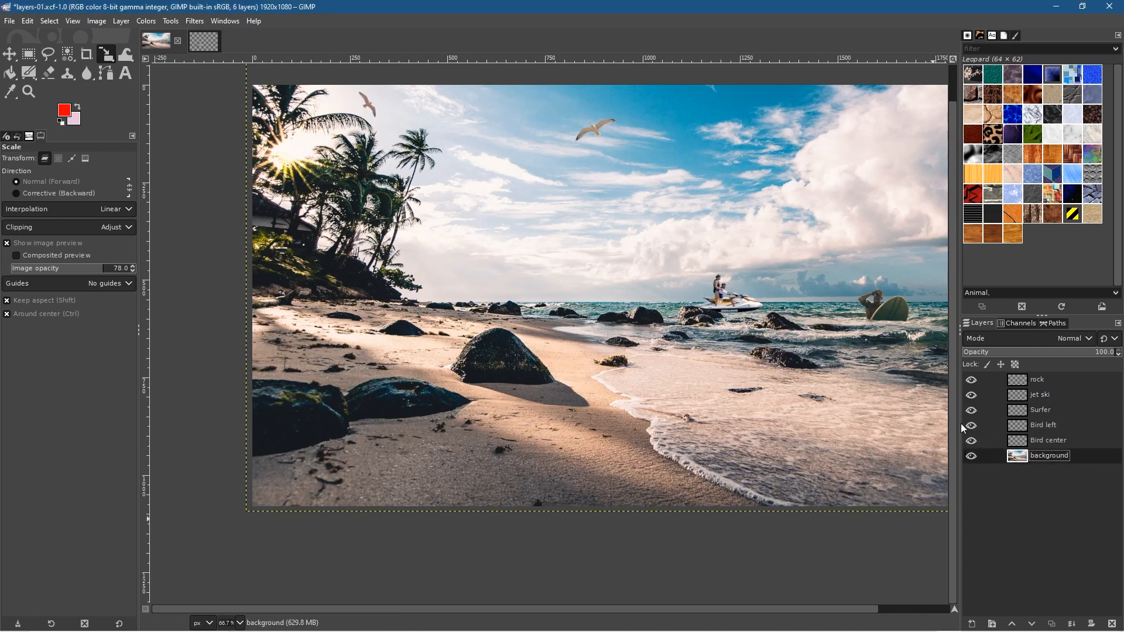
key(shift+j)
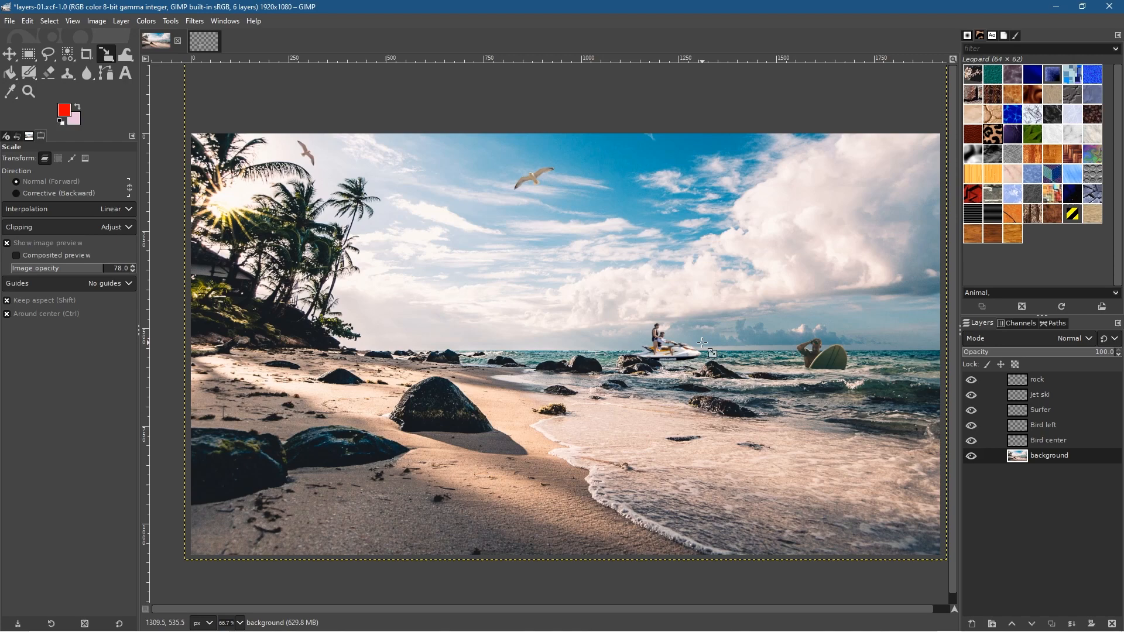
scroll(703, 343, up, 2)
scroll(702, 343, up, 1)
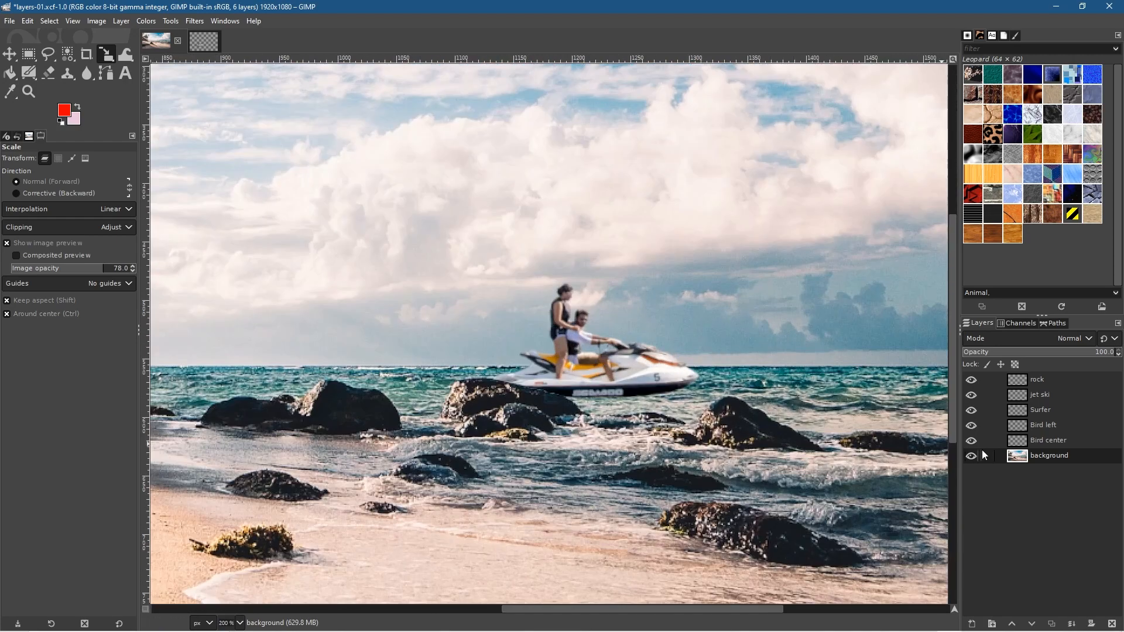
Duplicate the jet ski layer and the background layer as backup copies
click(1042, 398)
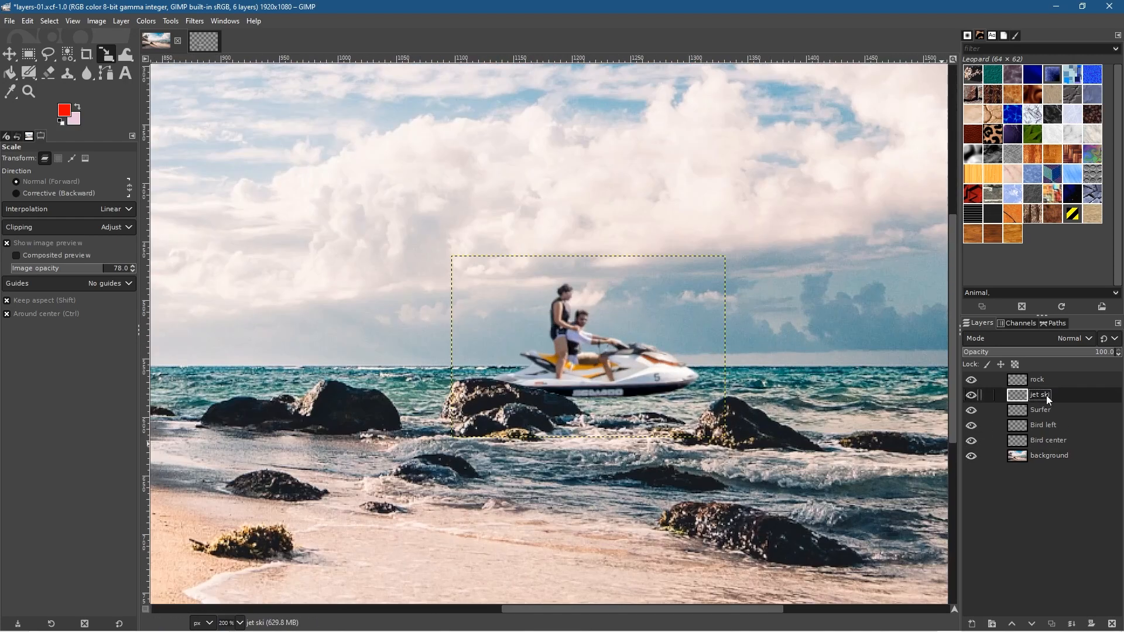
right_click(1045, 395)
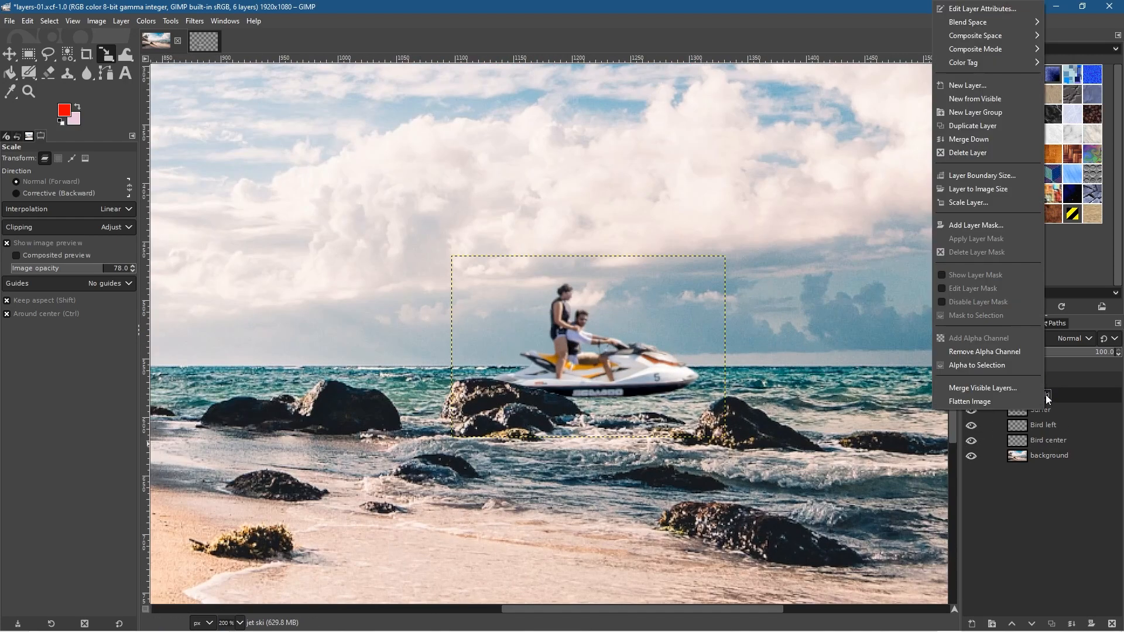
click(977, 125)
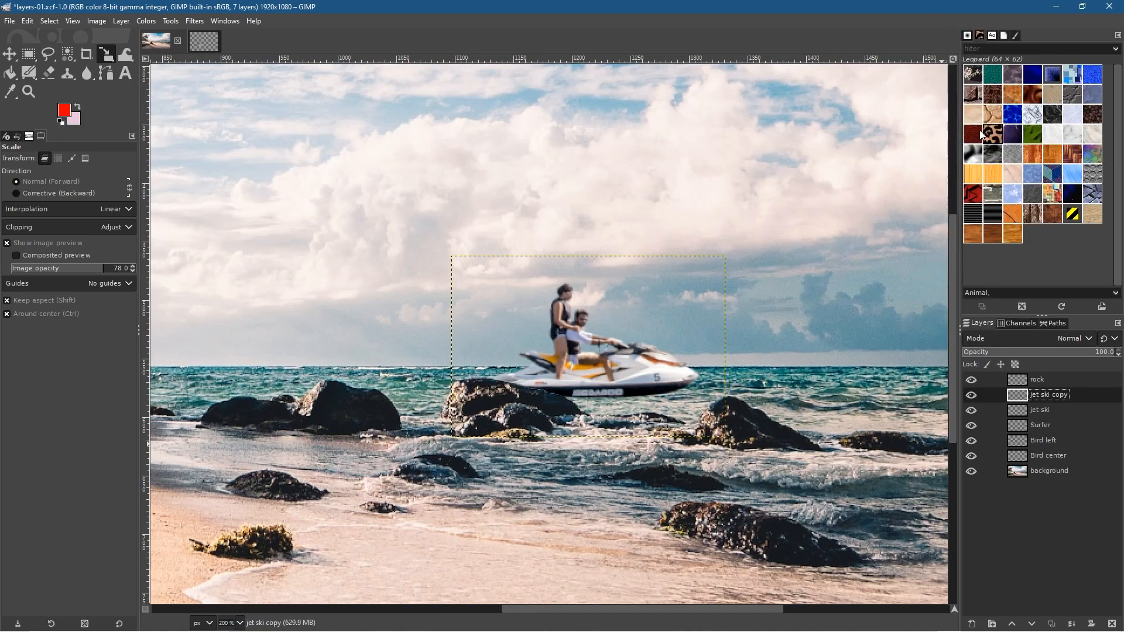
click(1053, 472)
right_click(1041, 472)
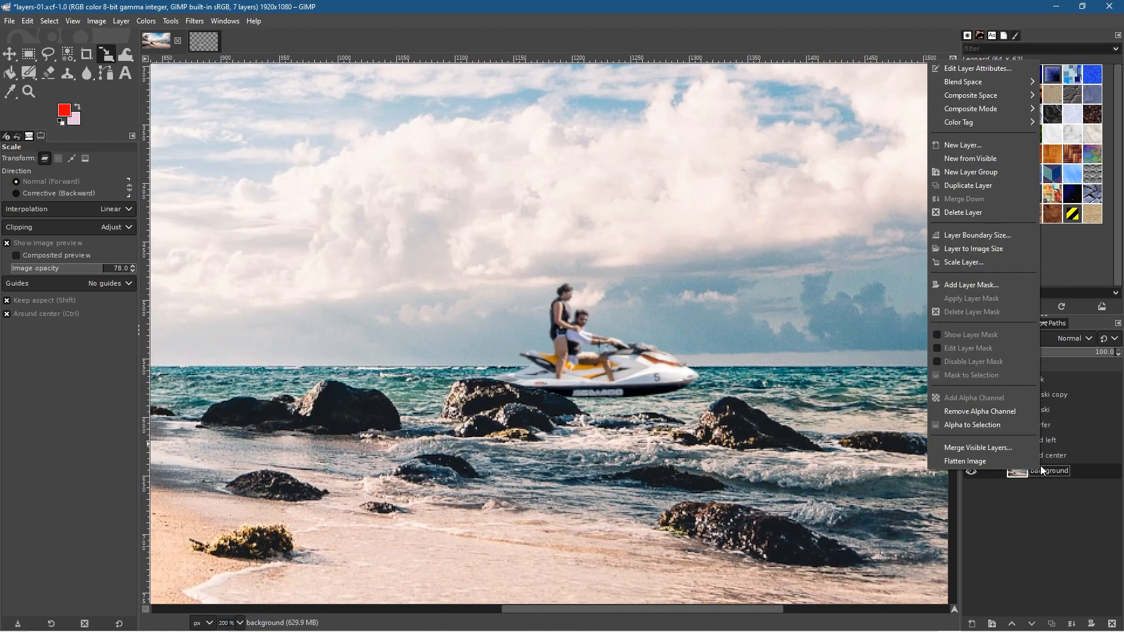
click(980, 185)
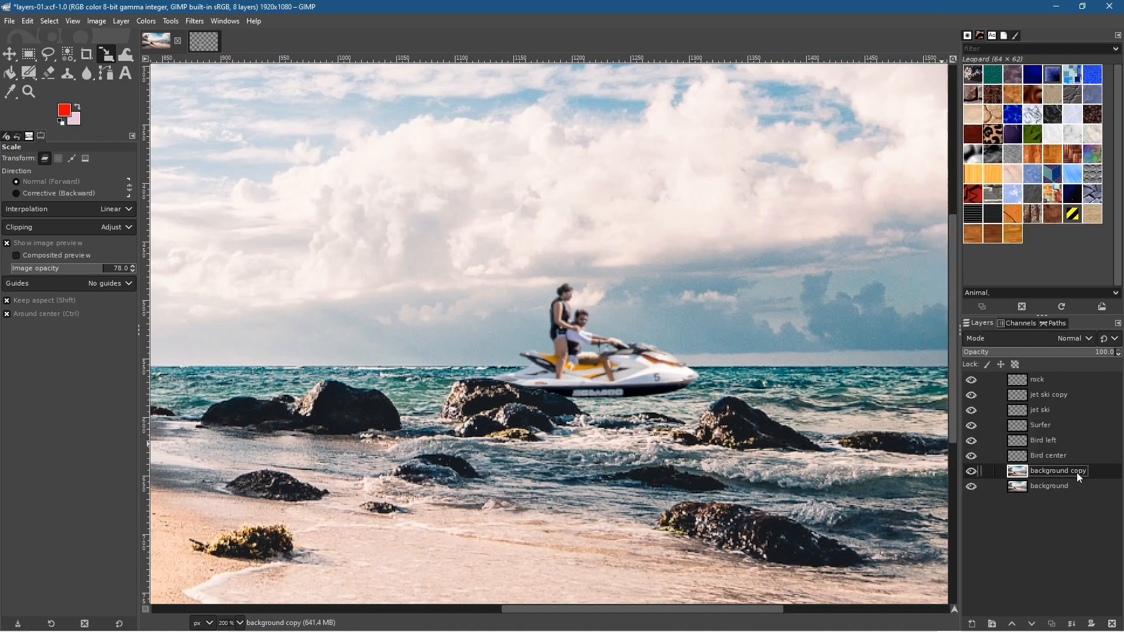
Put the background copy at the end of the layer stack with the jet ski copy just above it, and hide both
mouse_move(1042, 468)
mouse_down()
mouse_move(1053, 501)
mouse_move(1042, 490)
mouse_up()
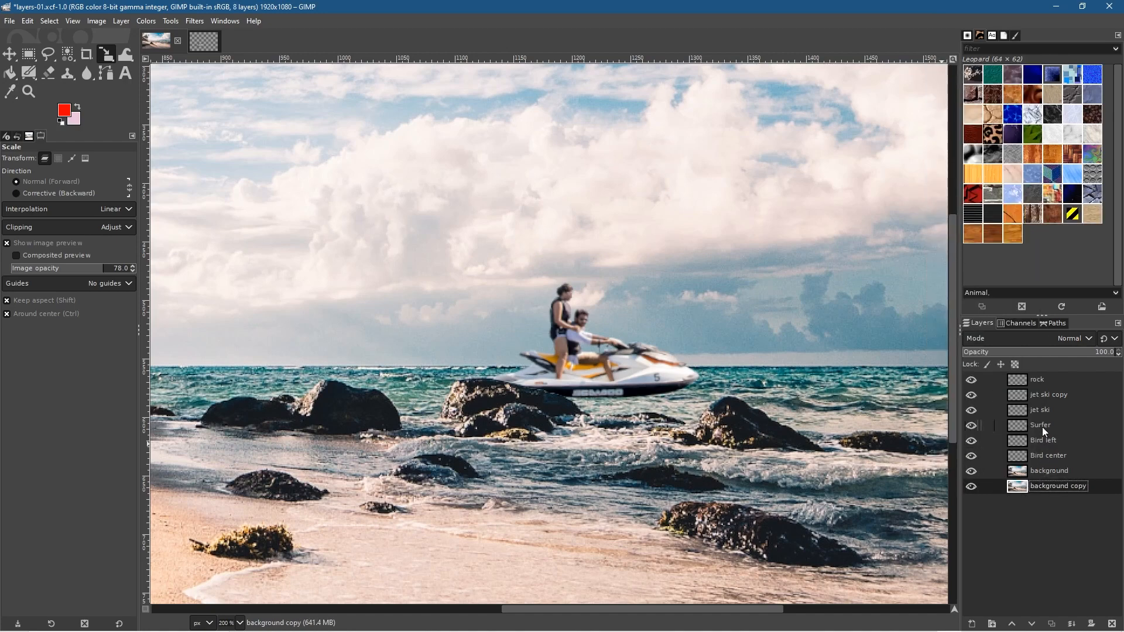
click(1047, 393)
drag(1035, 391, 1045, 487)
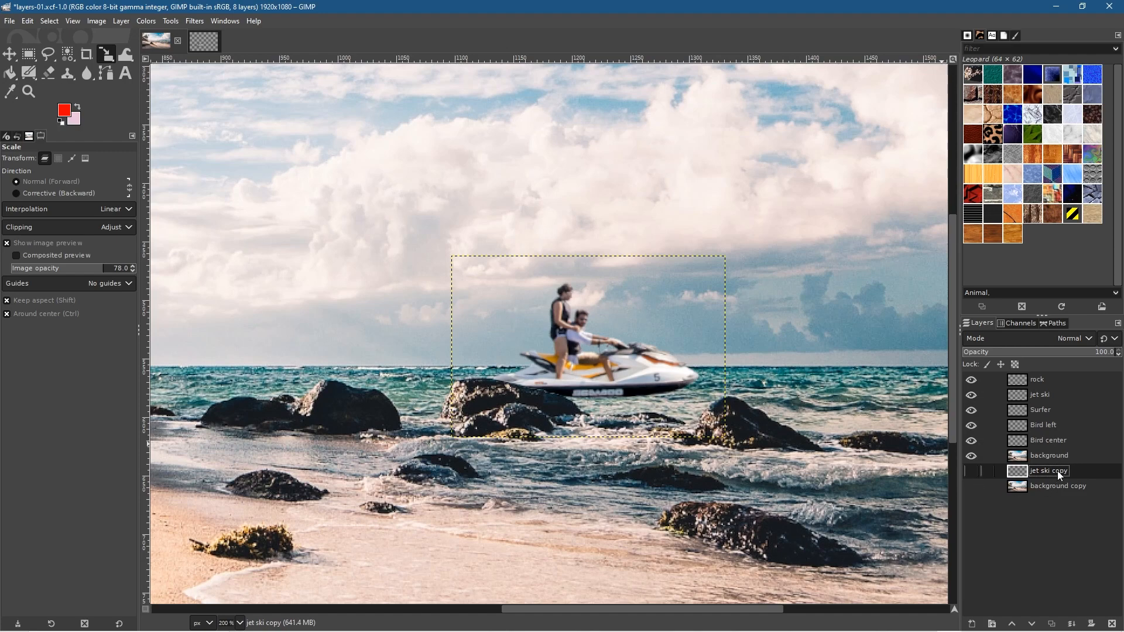
Save layers-01.xcf and make the jet ski layer active
key(ctrl+s)
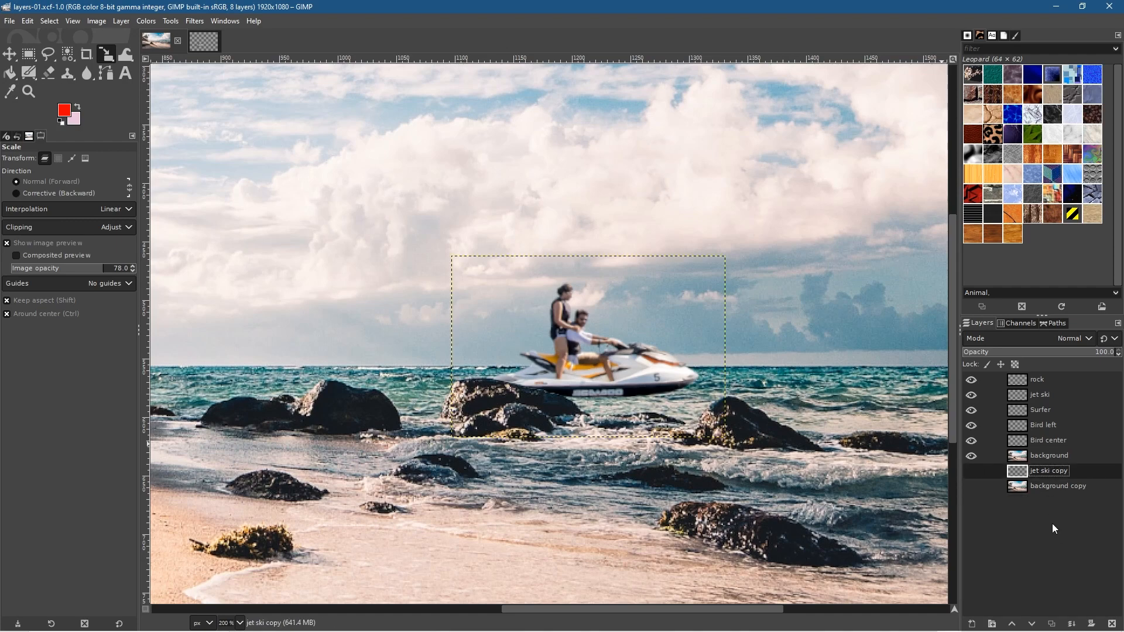
click(1040, 397)
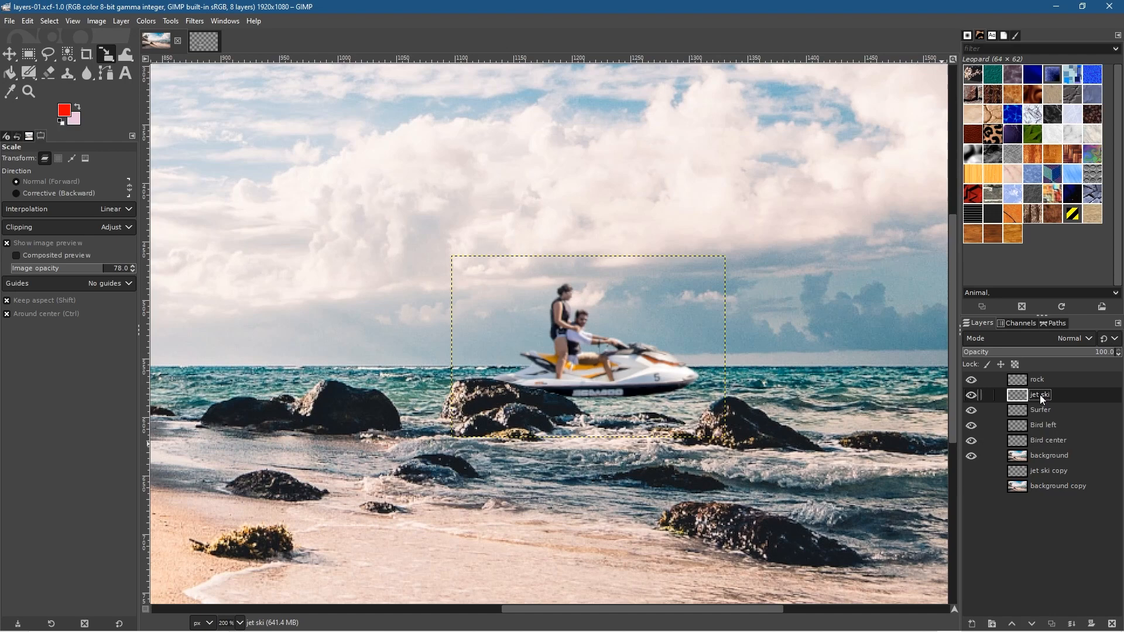
Move the jet ski layer directly above the background layer and merge it down into the background
drag(1043, 400, 1031, 451)
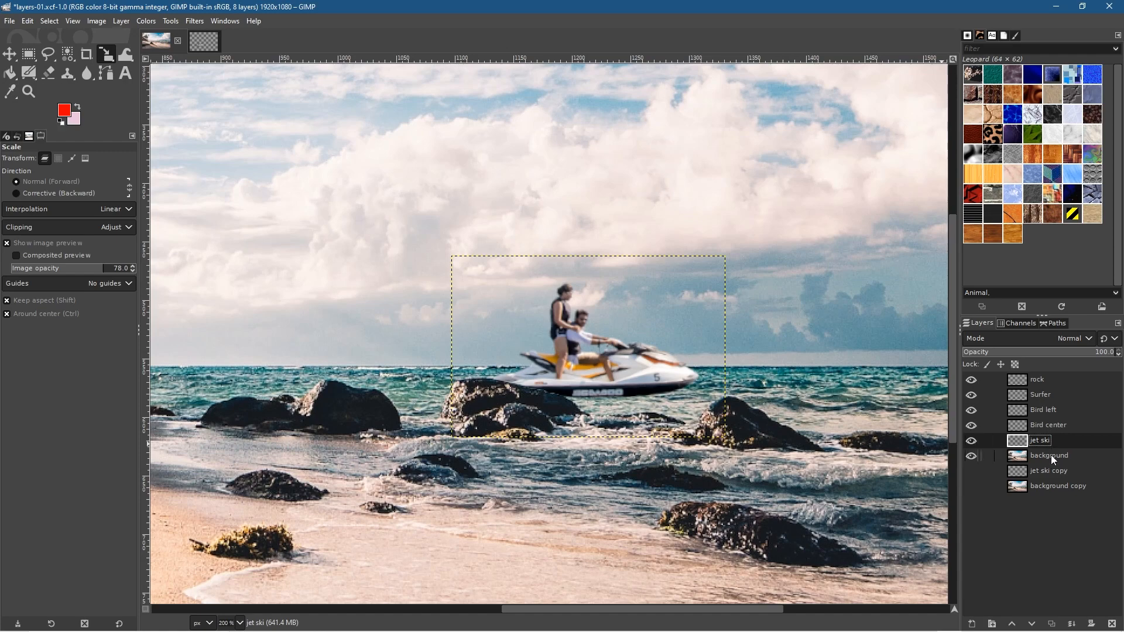
right_click(1040, 443)
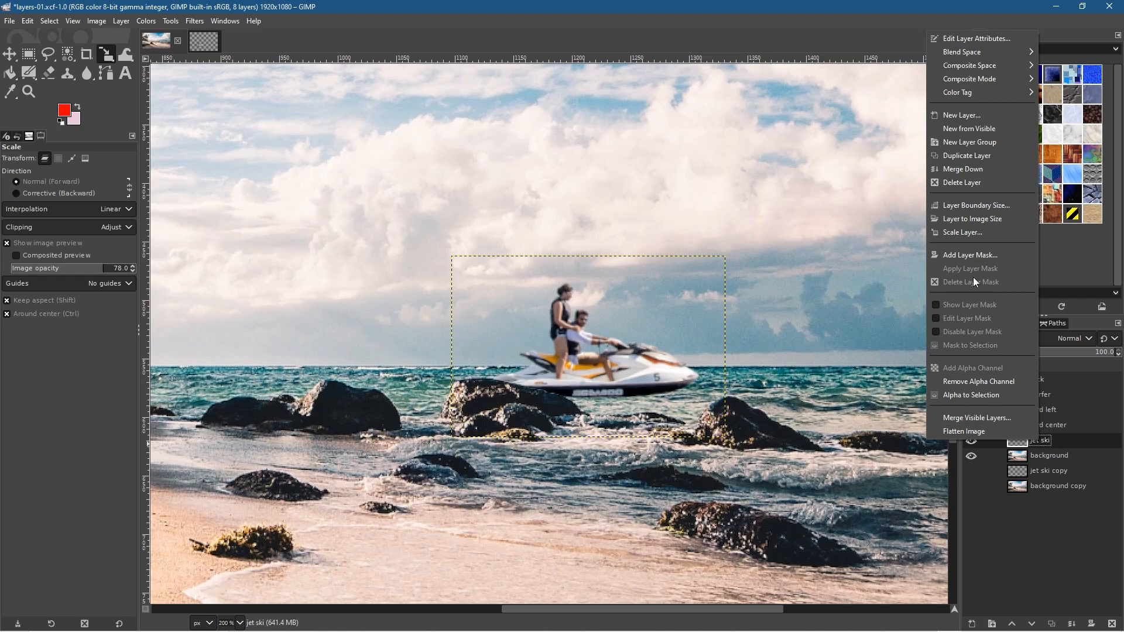
click(963, 169)
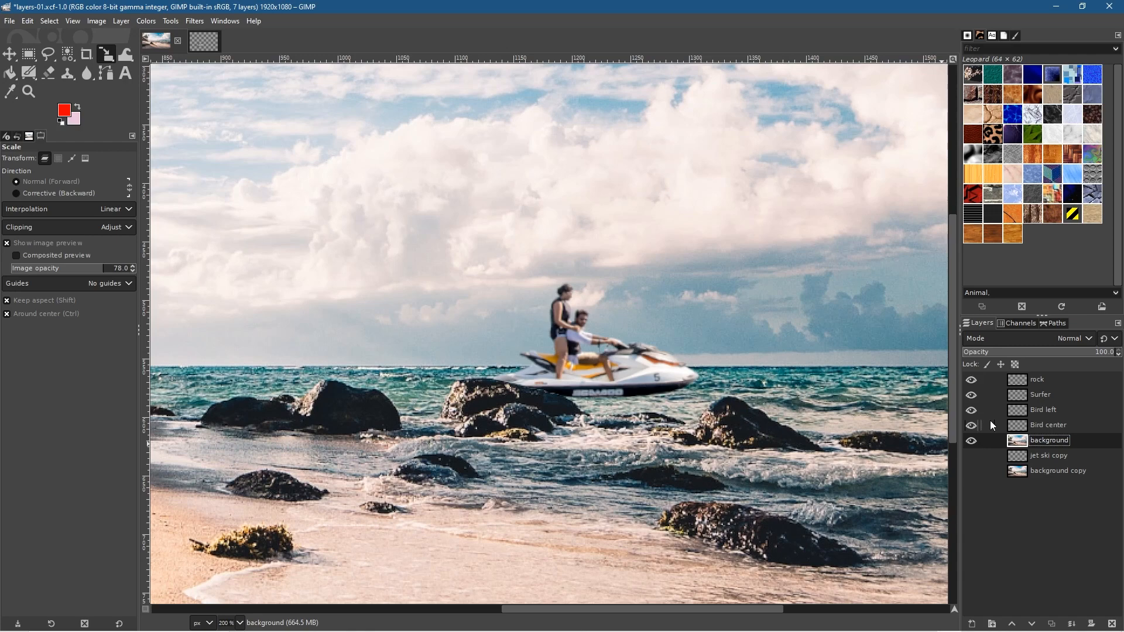
Toggle the merged background layer's visibility to check that it contains the jet ski
ctrl+scroll(772, 426, down, 4)
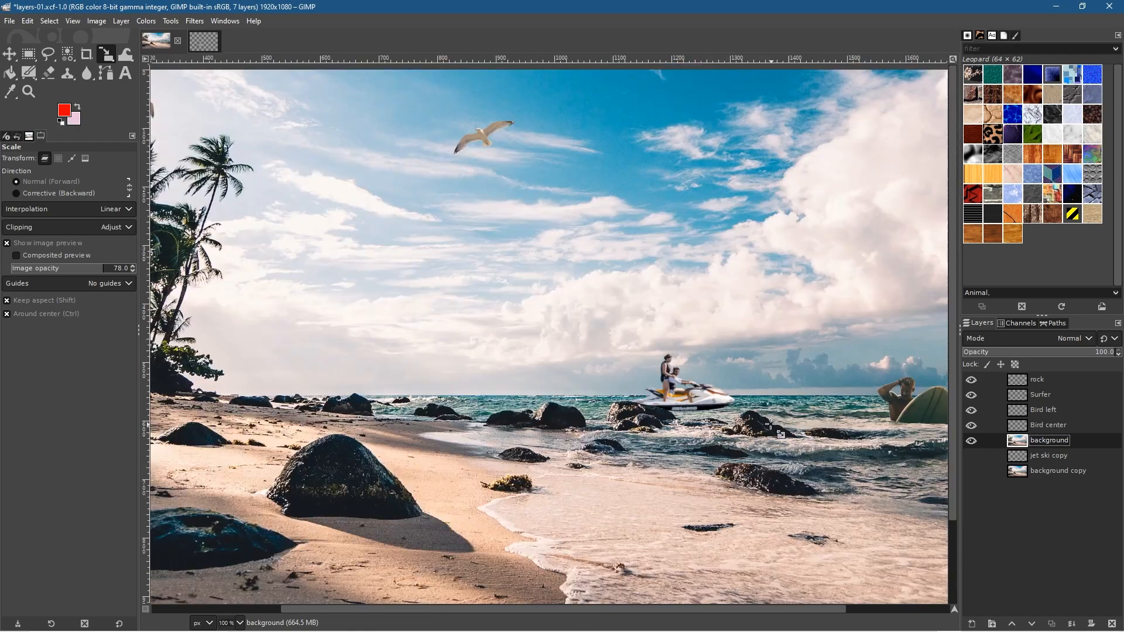
scroll(771, 423, up, 1)
drag(800, 427, 746, 393)
scroll(750, 400, down, 1)
scroll(686, 379, up, 1)
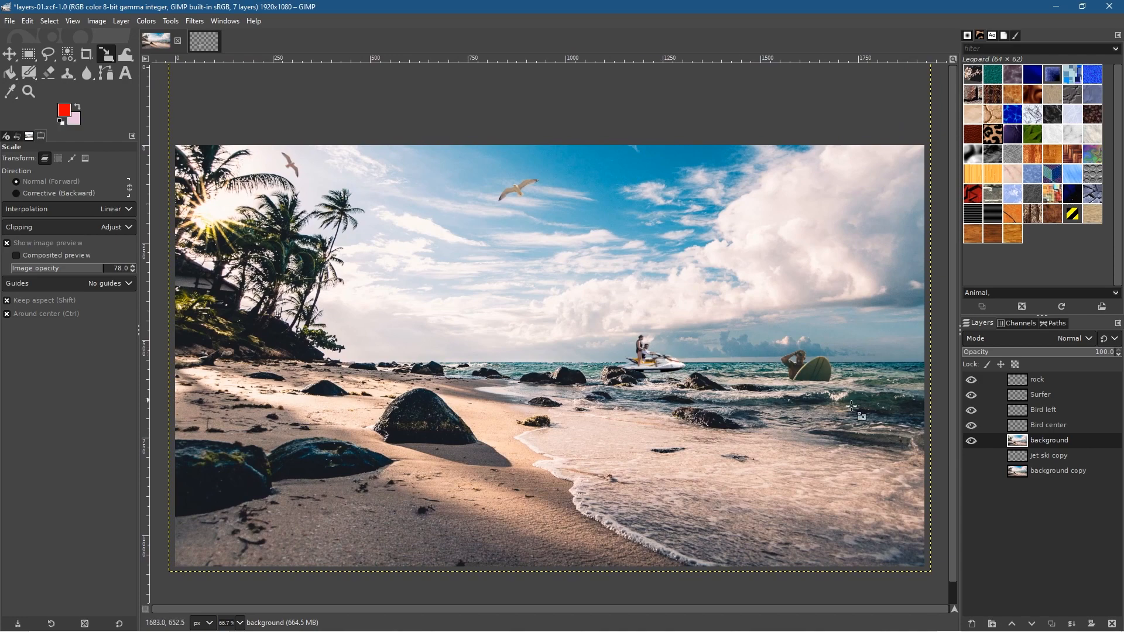
click(971, 441)
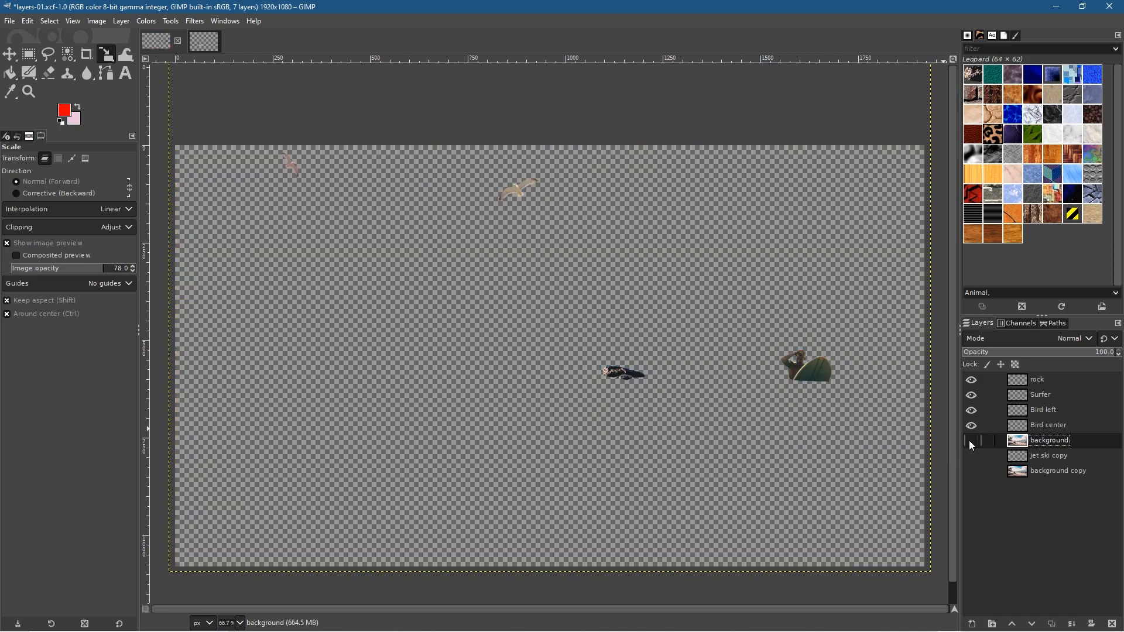
click(970, 442)
click(970, 442)
click(970, 442)
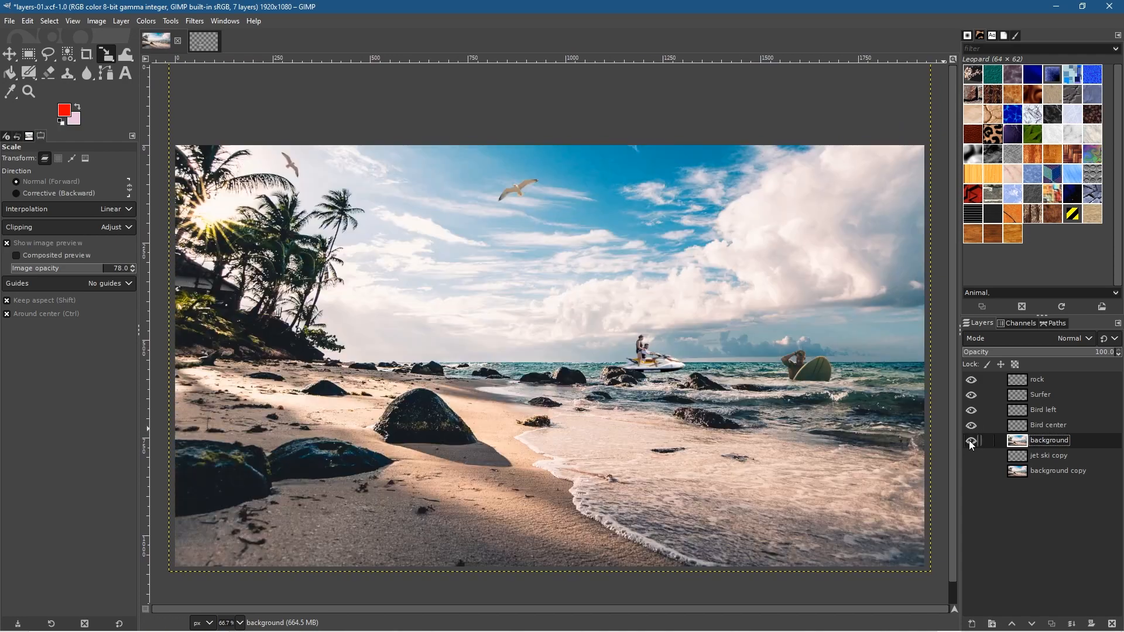
Compare the jet ski copy and background copy with the merged background, restore the background's visibility with both copies hidden, and save layers-01.xcf
click(970, 441)
click(975, 456)
click(973, 469)
click(974, 470)
click(970, 458)
click(970, 458)
click(971, 456)
click(971, 457)
click(971, 457)
click(971, 457)
click(974, 471)
click(972, 459)
click(971, 470)
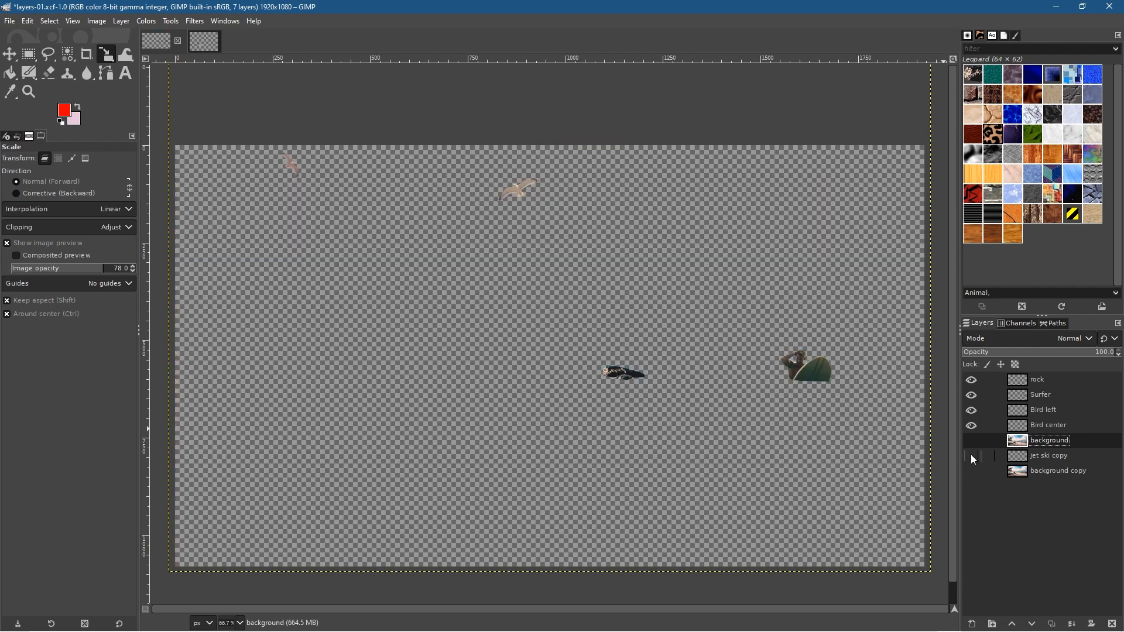
click(967, 440)
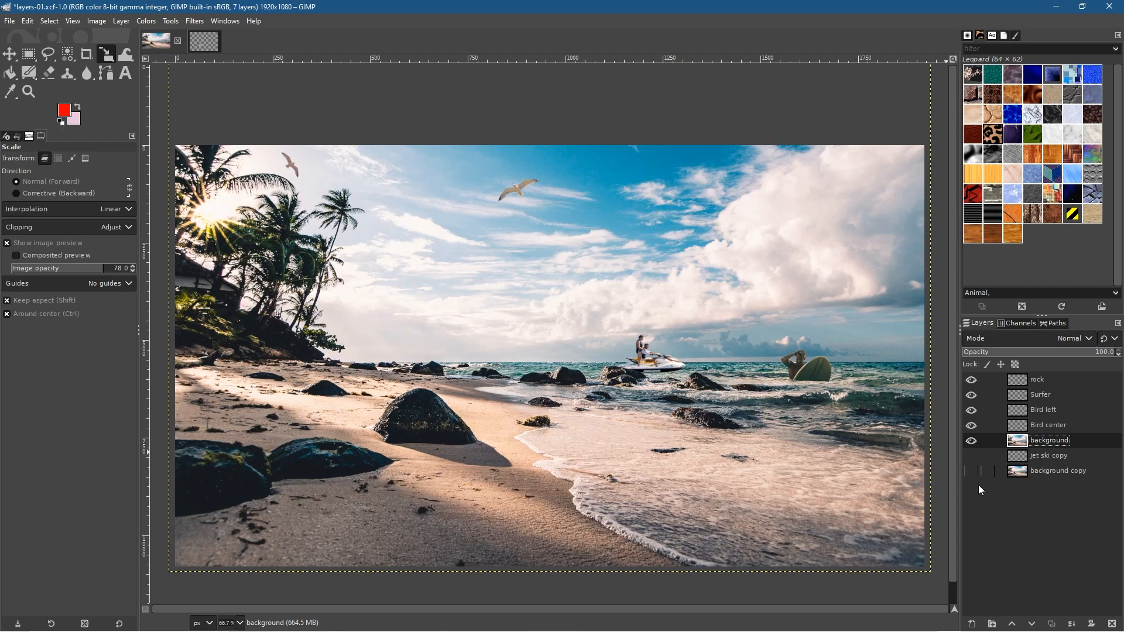
key(ctrl+s)
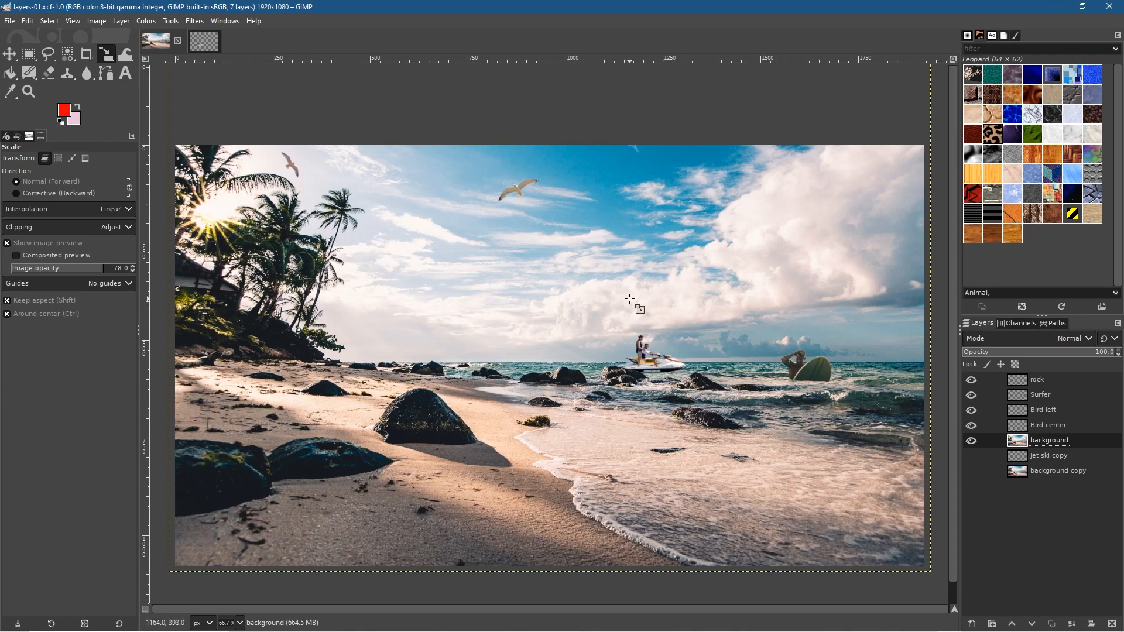
Make the background layer active and choose the Clone tool with the Acrylic 05 #2 brush at size 37
scroll(629, 299, up, 4)
drag(745, 426, 555, 178)
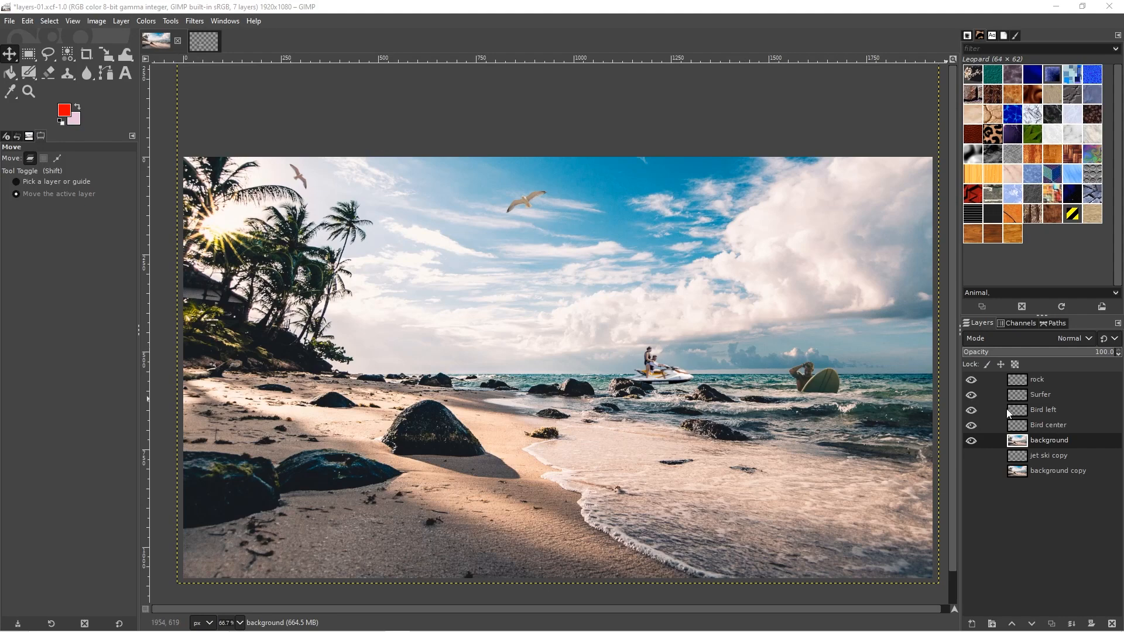
click(1055, 439)
scroll(694, 372, up, 5)
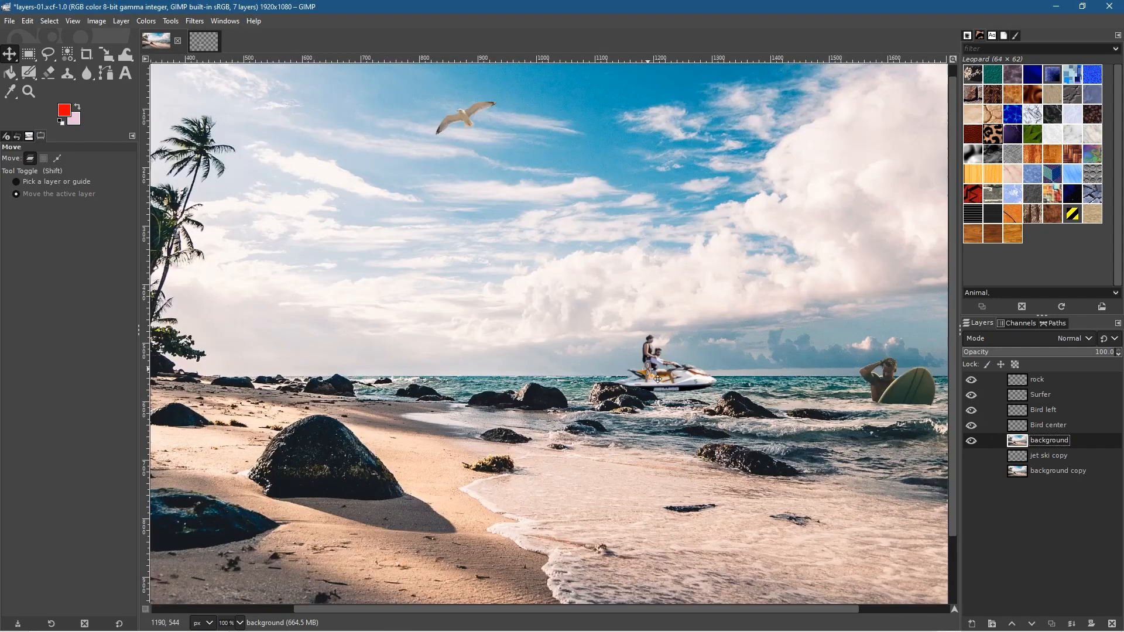
scroll(538, 326, up, 2)
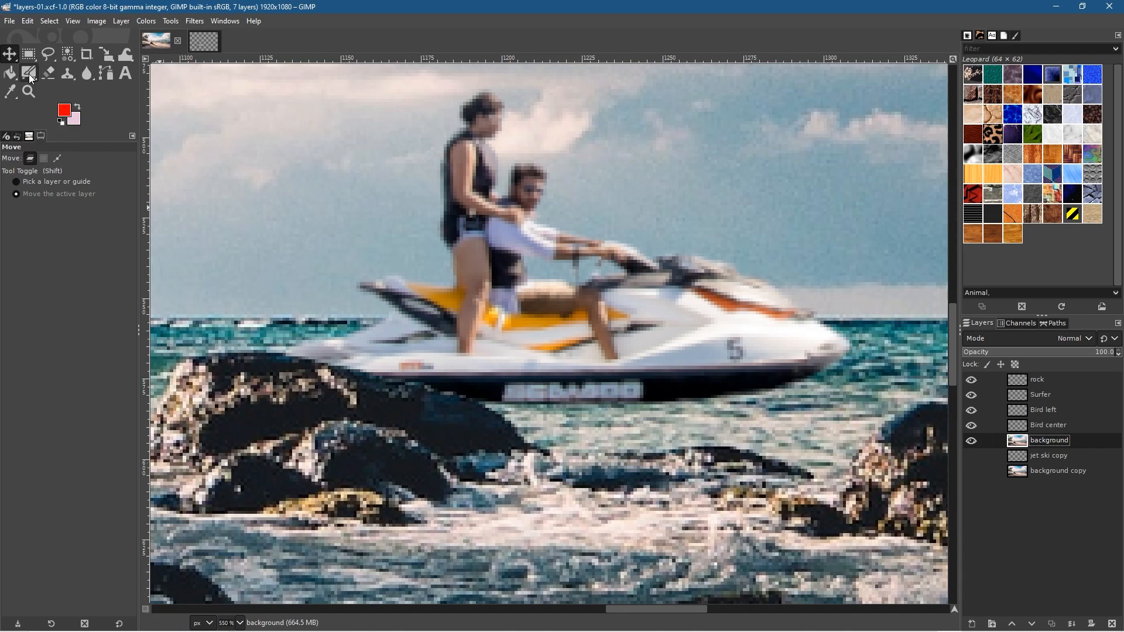
mouse_move(69, 76)
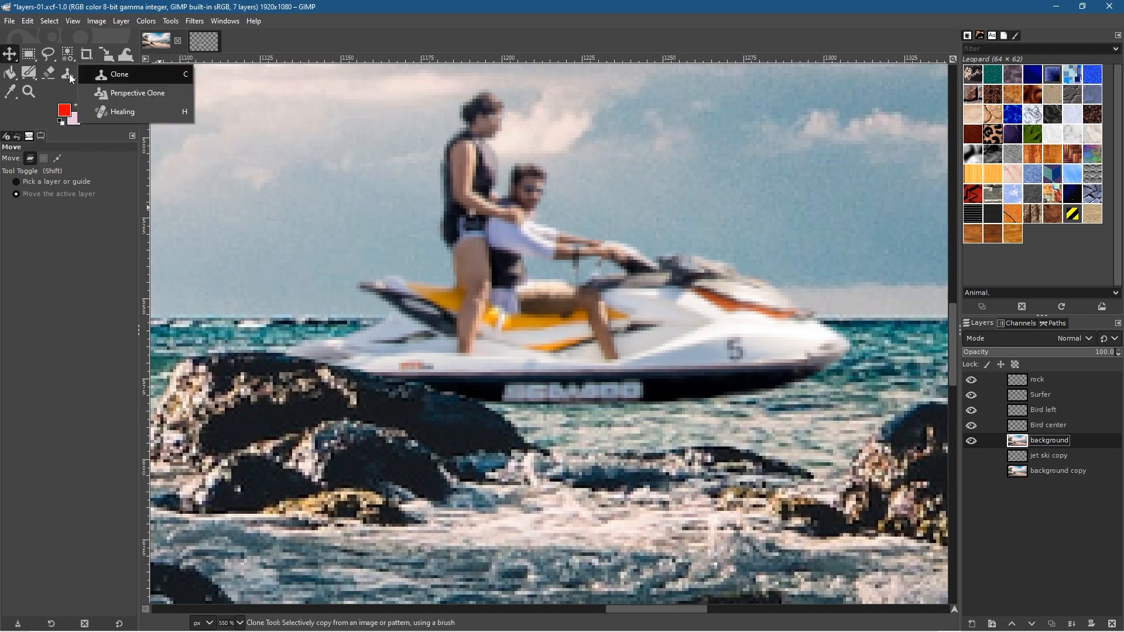
click(120, 75)
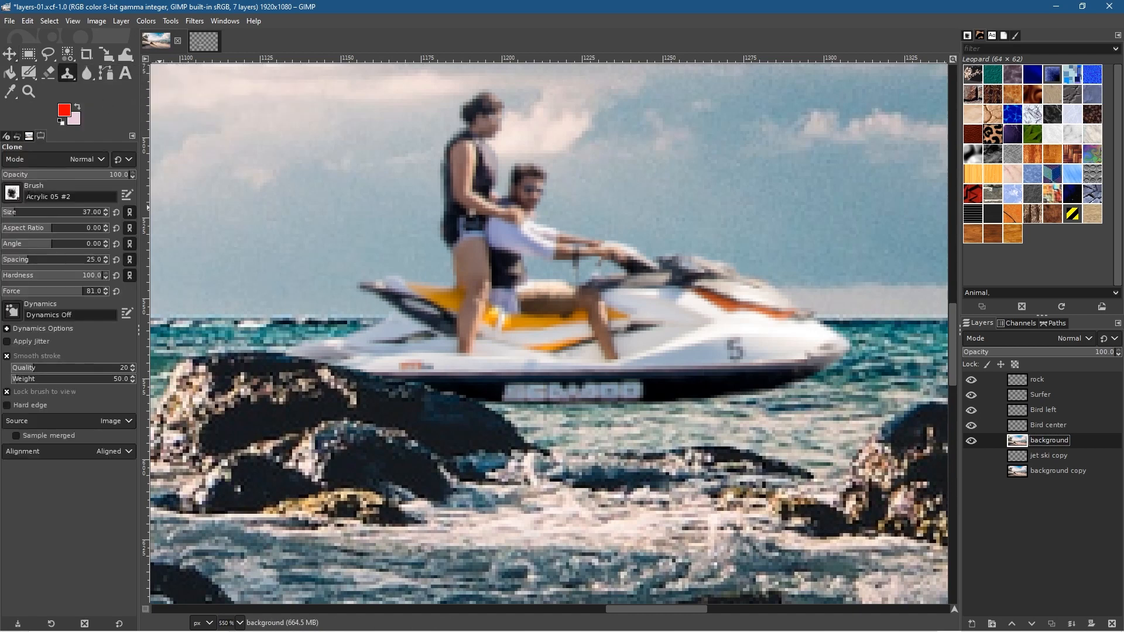
click(8, 198)
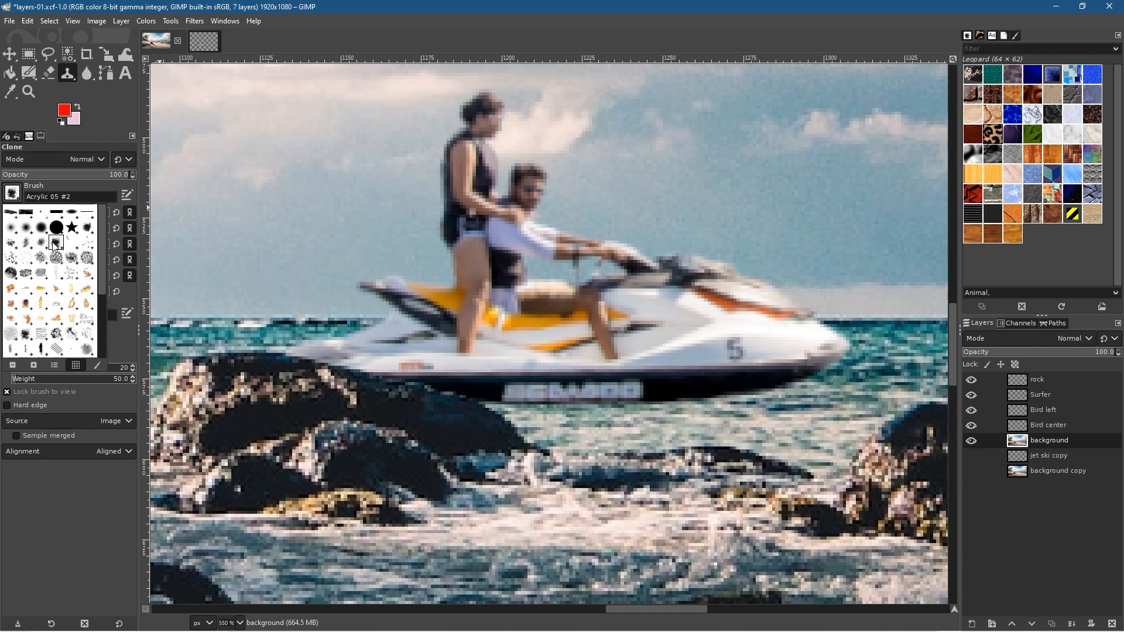
click(50, 531)
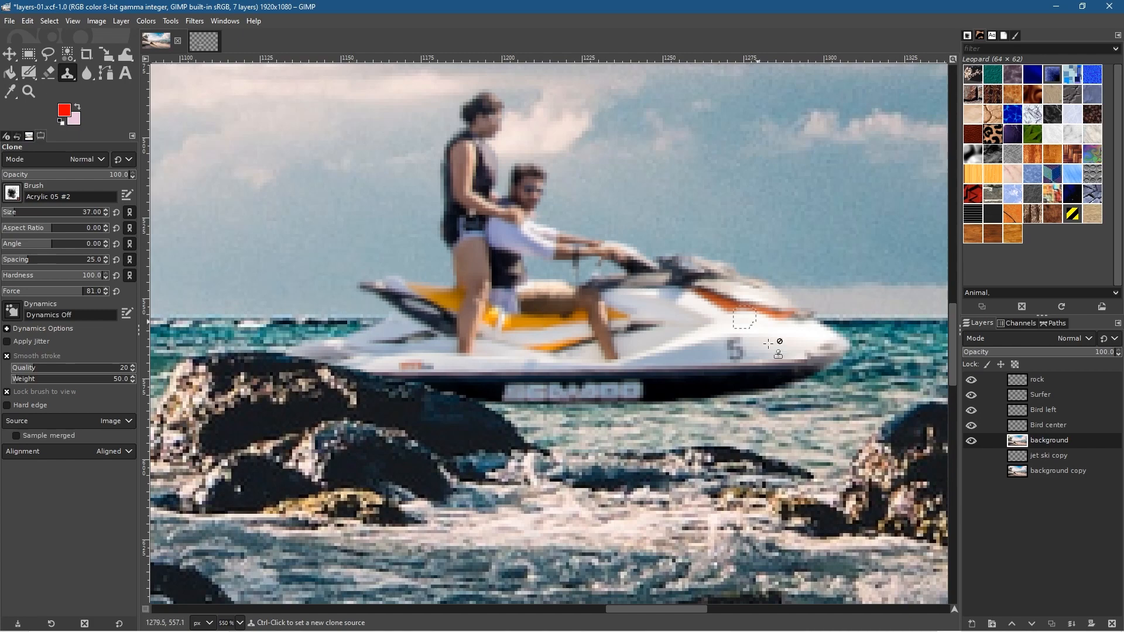
Sample the open water beside the right-hand rock and clone it along the lower edge of the jet ski's hull
scroll(816, 422, up, 1)
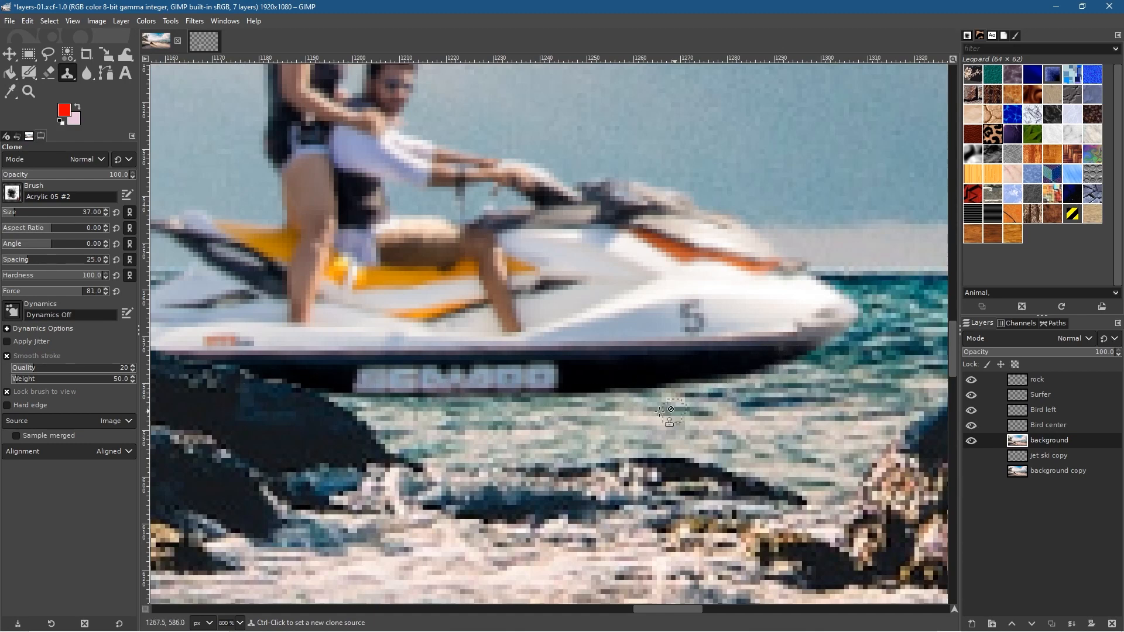
ctrl+click(849, 430)
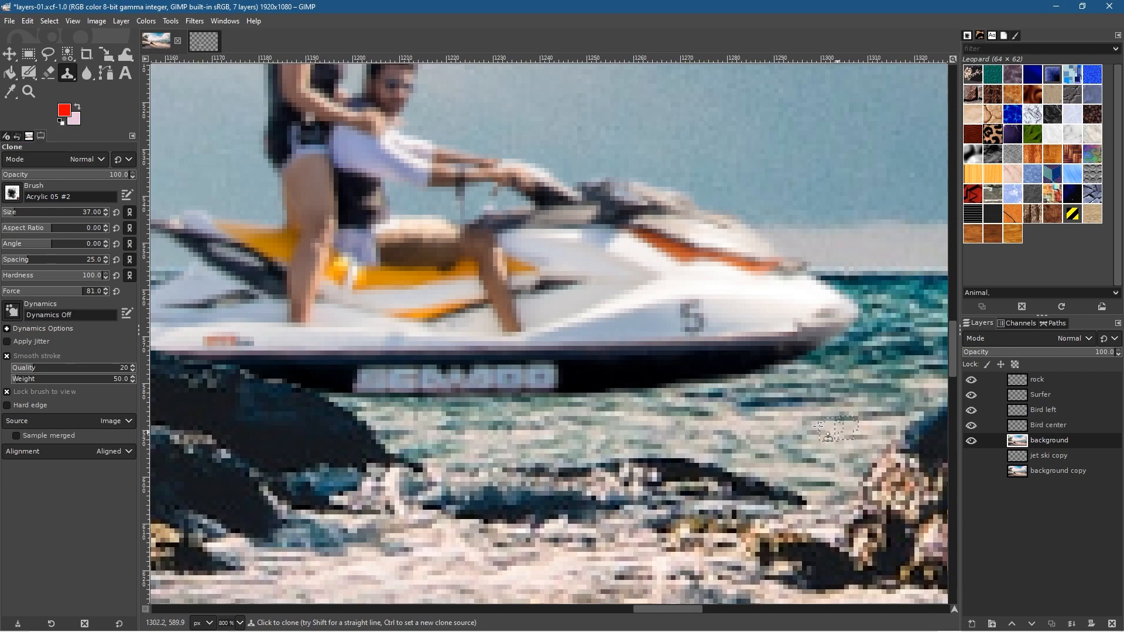
mouse_move(799, 362)
mouse_down()
mouse_move(547, 400)
mouse_move(570, 391)
mouse_move(499, 398)
mouse_move(465, 387)
mouse_move(455, 402)
mouse_move(378, 404)
mouse_move(342, 394)
mouse_move(402, 395)
mouse_up()
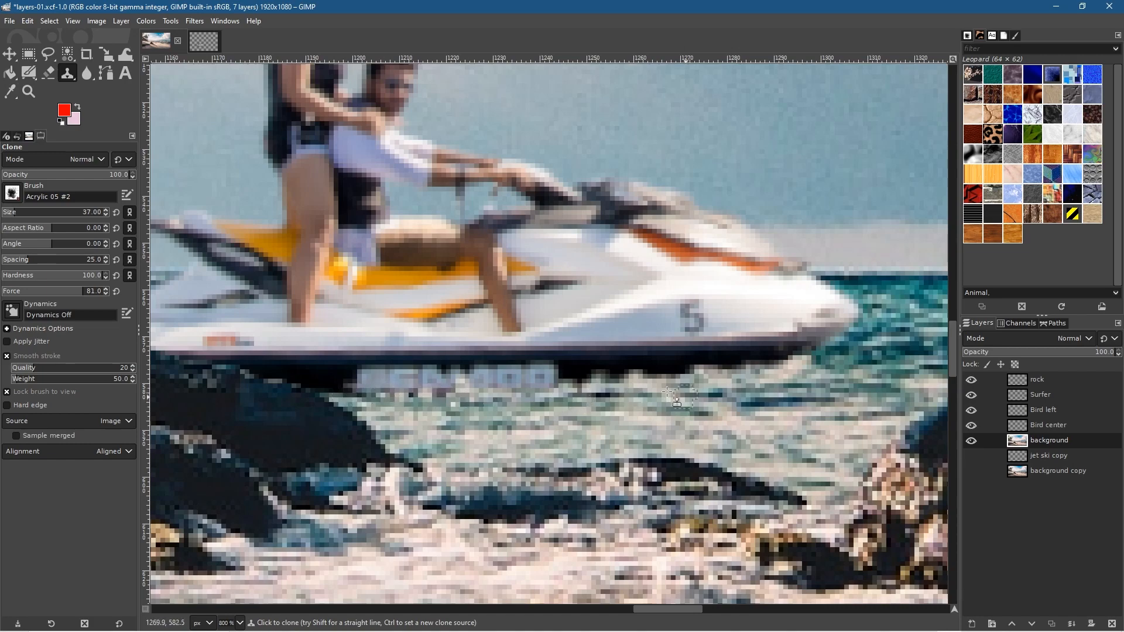
scroll(702, 402, down, 7)
scroll(688, 409, up, 2)
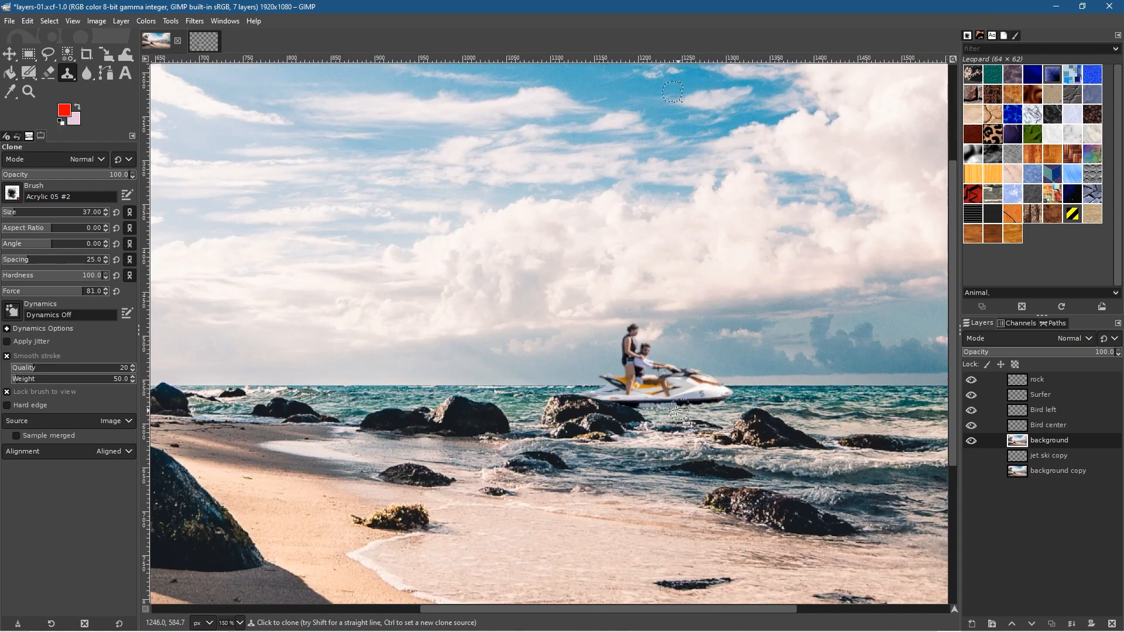
scroll(761, 416, down, 2)
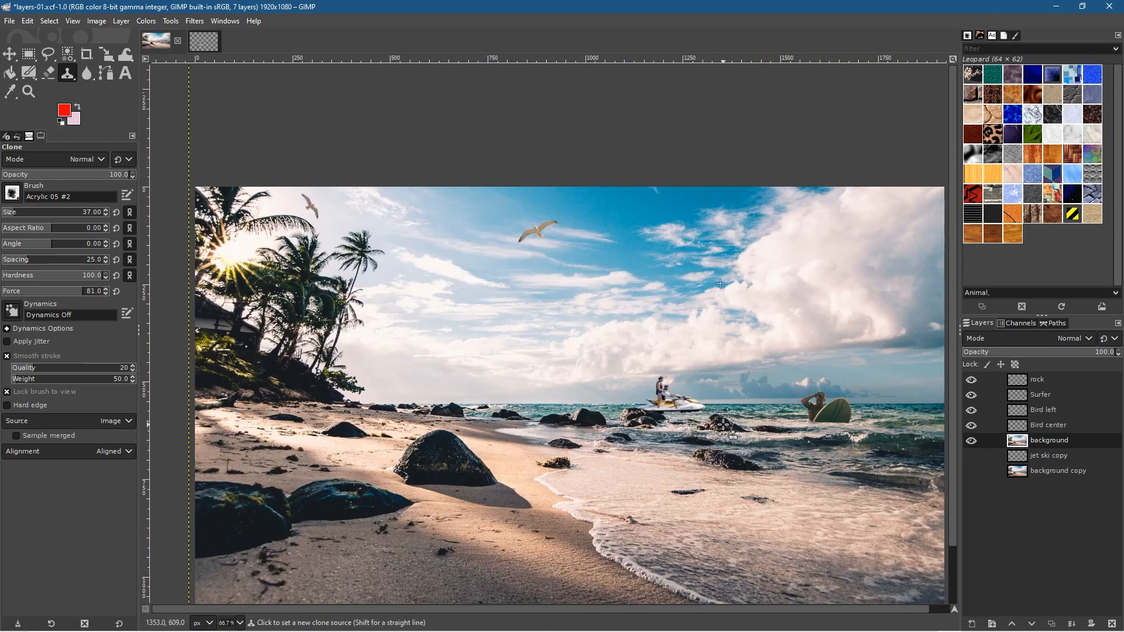
scroll(679, 413, down, 1)
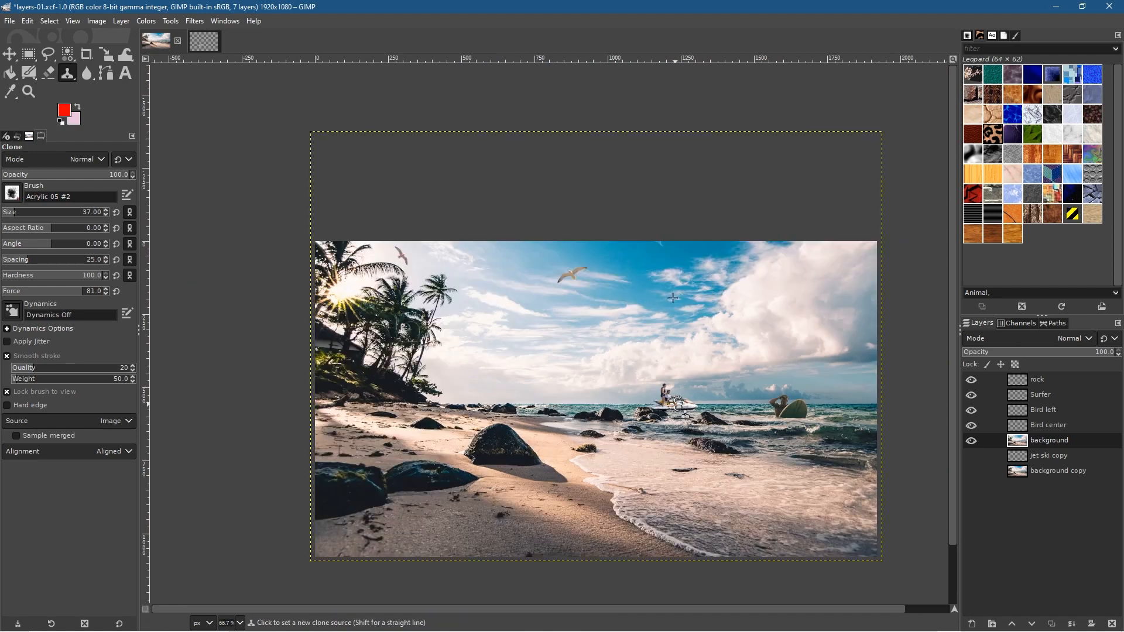
scroll(666, 450, down, 1)
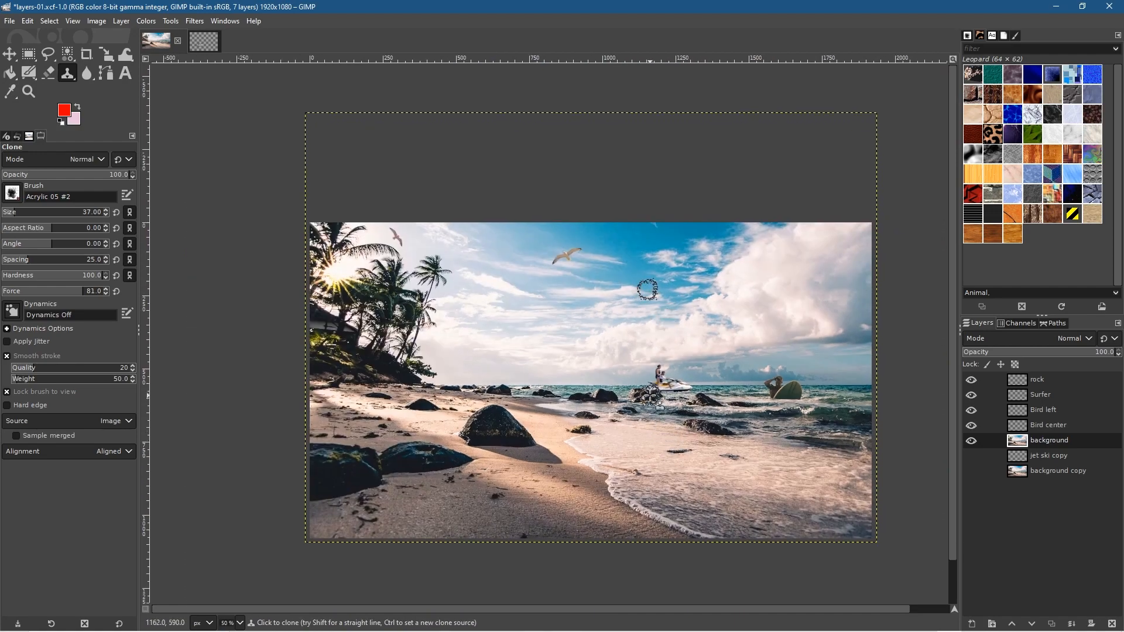
Sample the water ahead of the jet ski and clone it along the hull's lower edge beneath the bow
scroll(679, 389, up, 6)
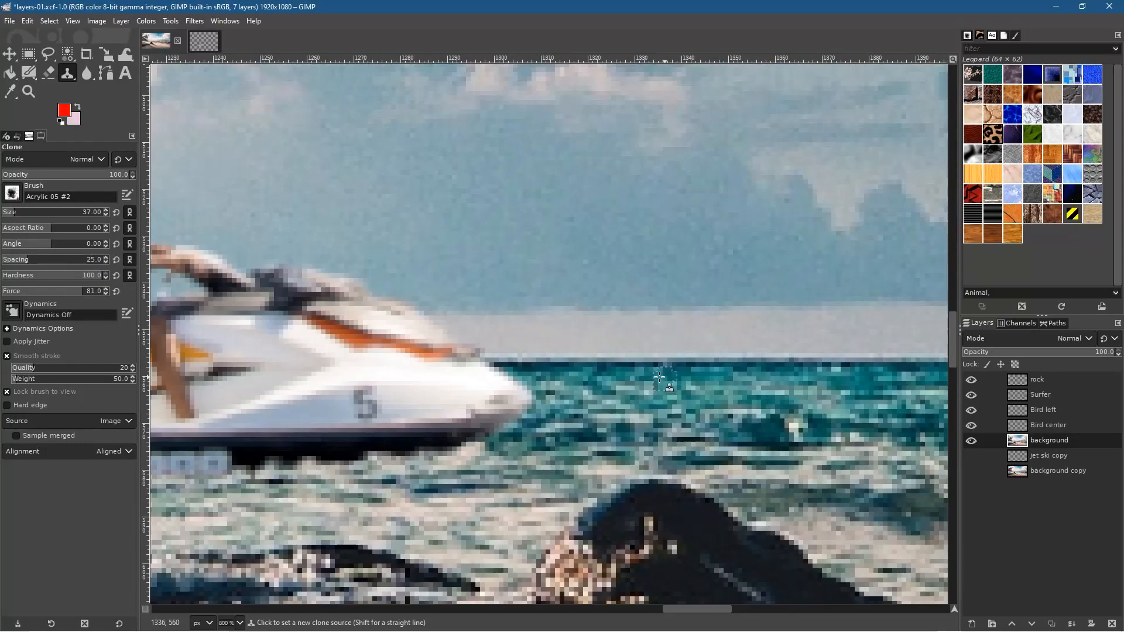
ctrl+click(731, 435)
drag(507, 440, 463, 452)
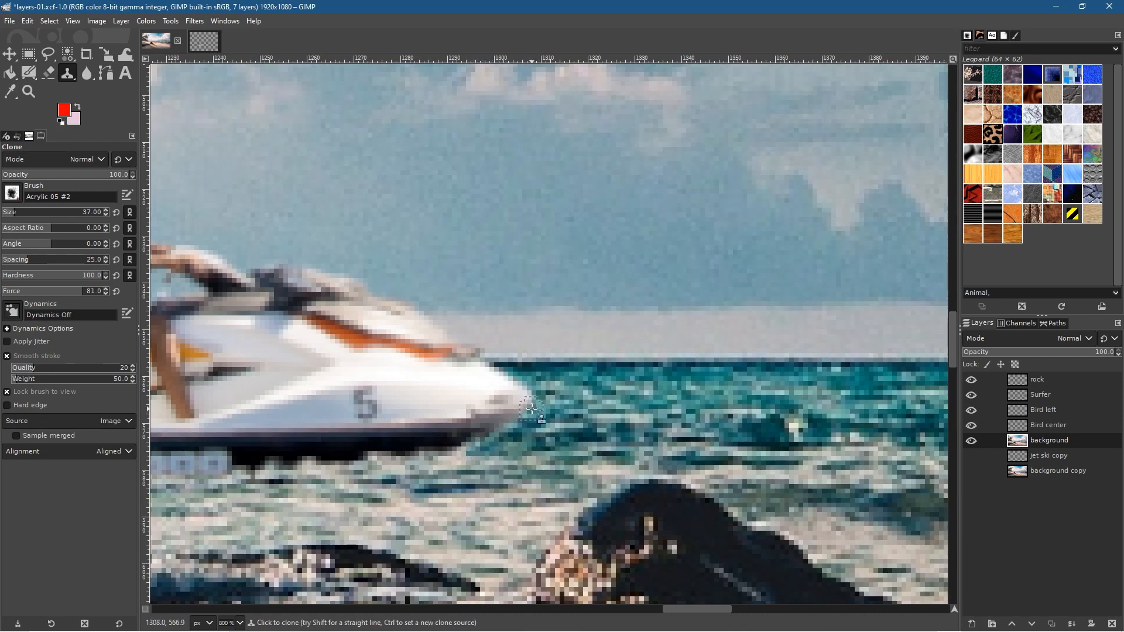
scroll(413, 467, down, 4)
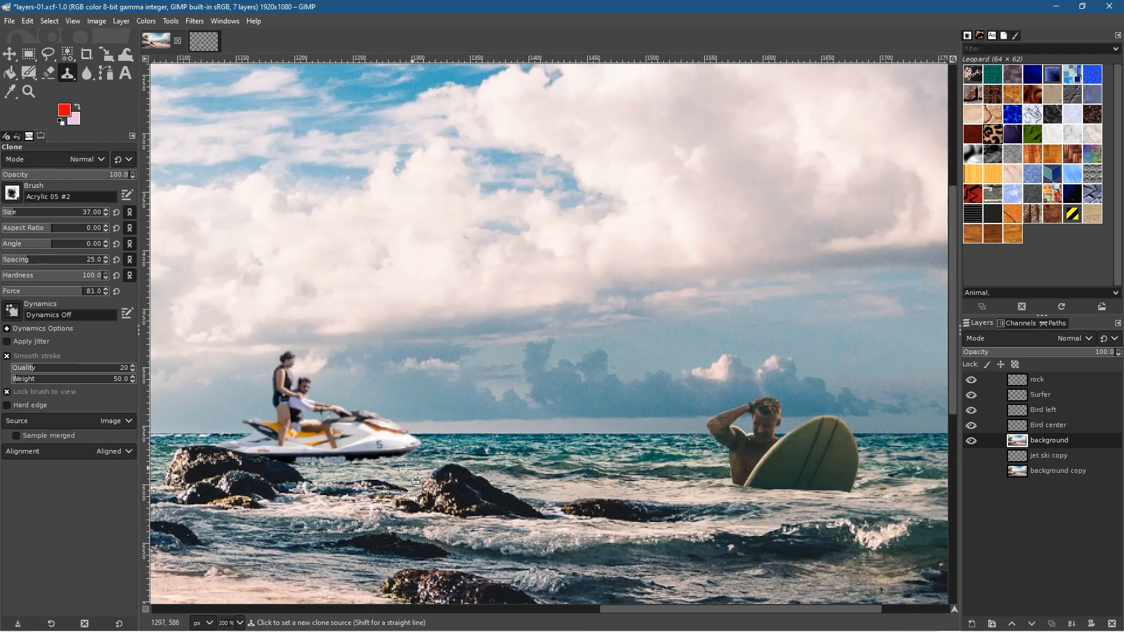
scroll(413, 467, down, 3)
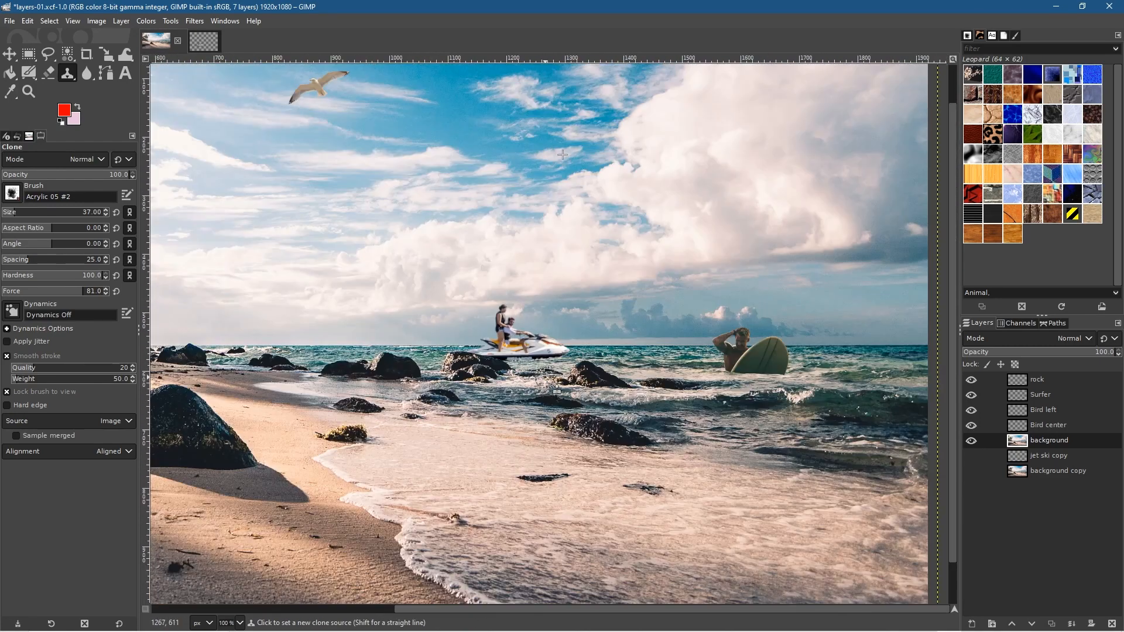
scroll(543, 377, down, 2)
scroll(443, 351, up, 1)
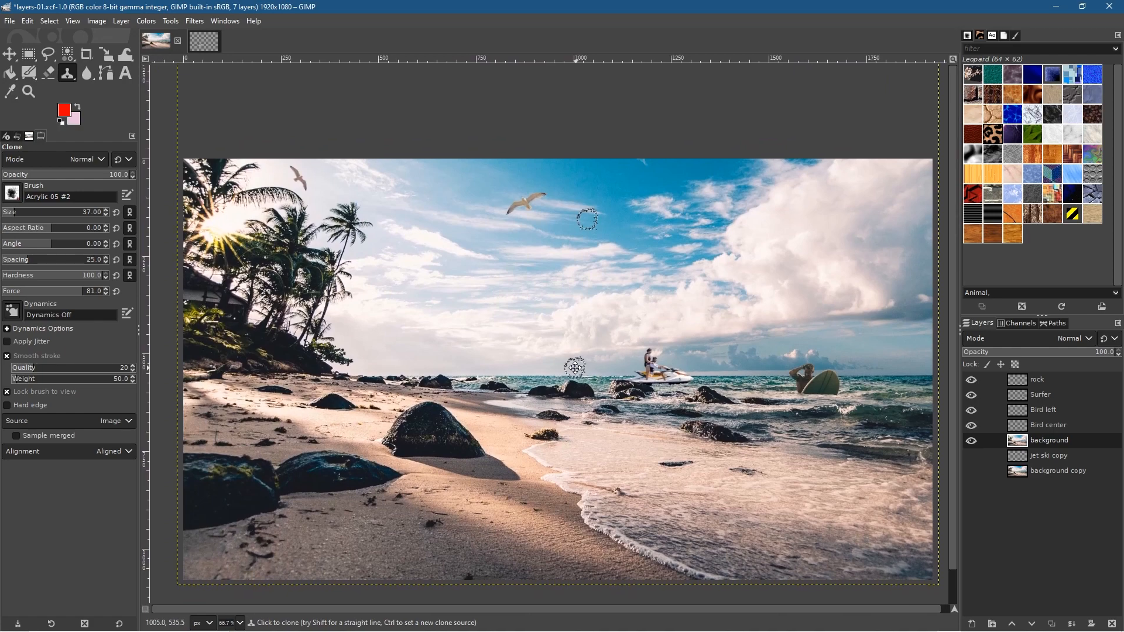
drag(575, 368, 563, 356)
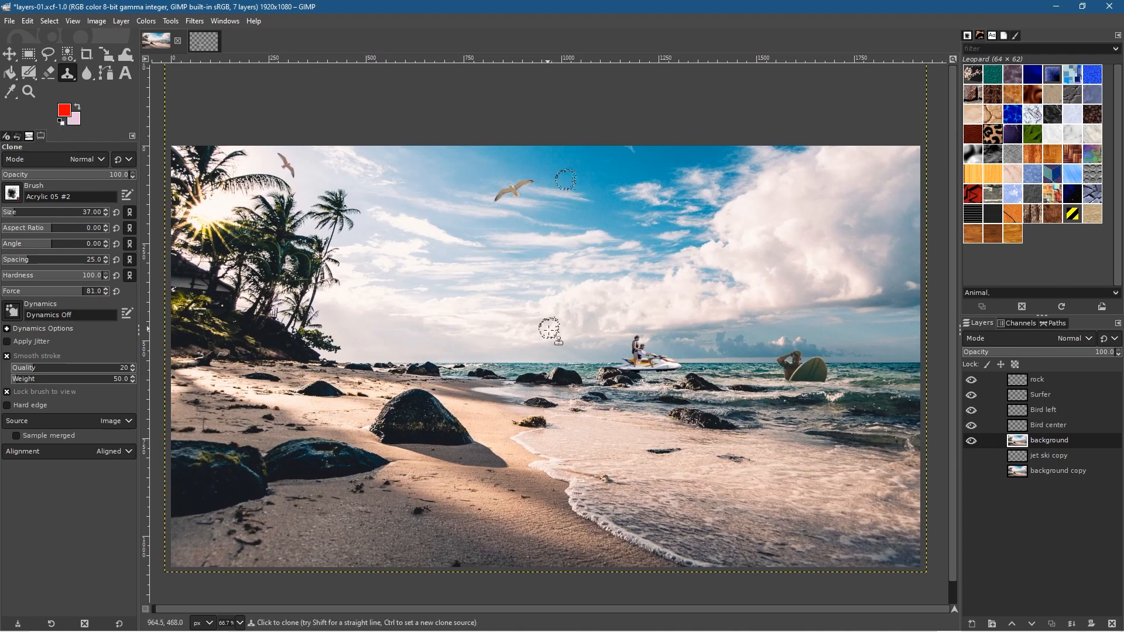
Switch to the Move tool, hide the merged background layer, and show the jet ski copy and background copy layers
click(9, 54)
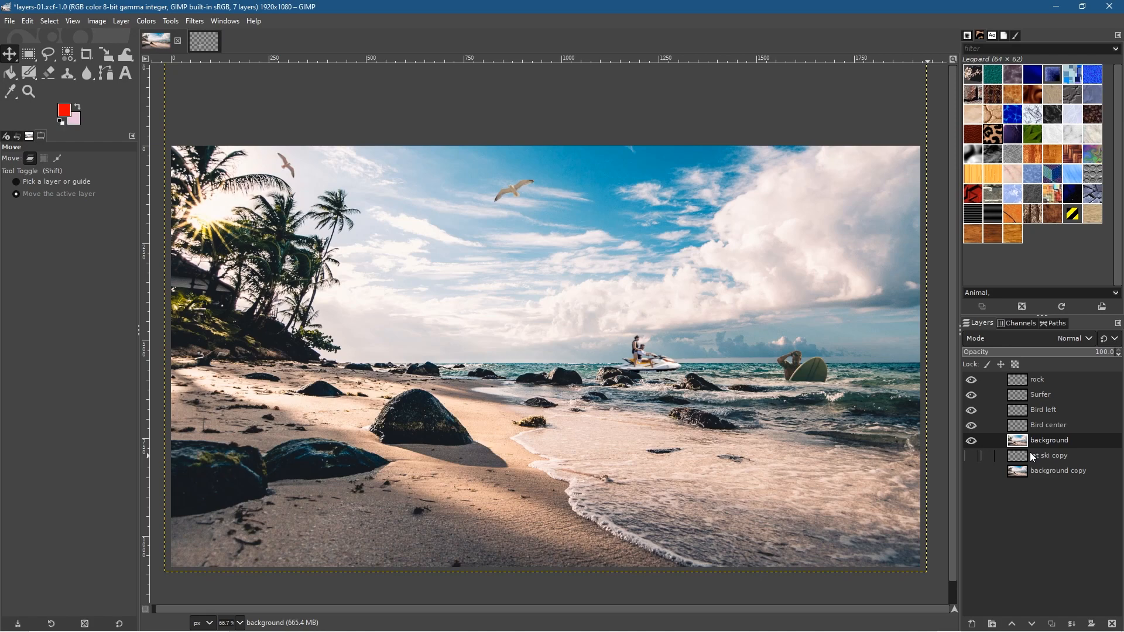
click(971, 438)
click(971, 437)
click(971, 438)
click(971, 440)
click(971, 442)
click(971, 441)
click(970, 442)
click(970, 456)
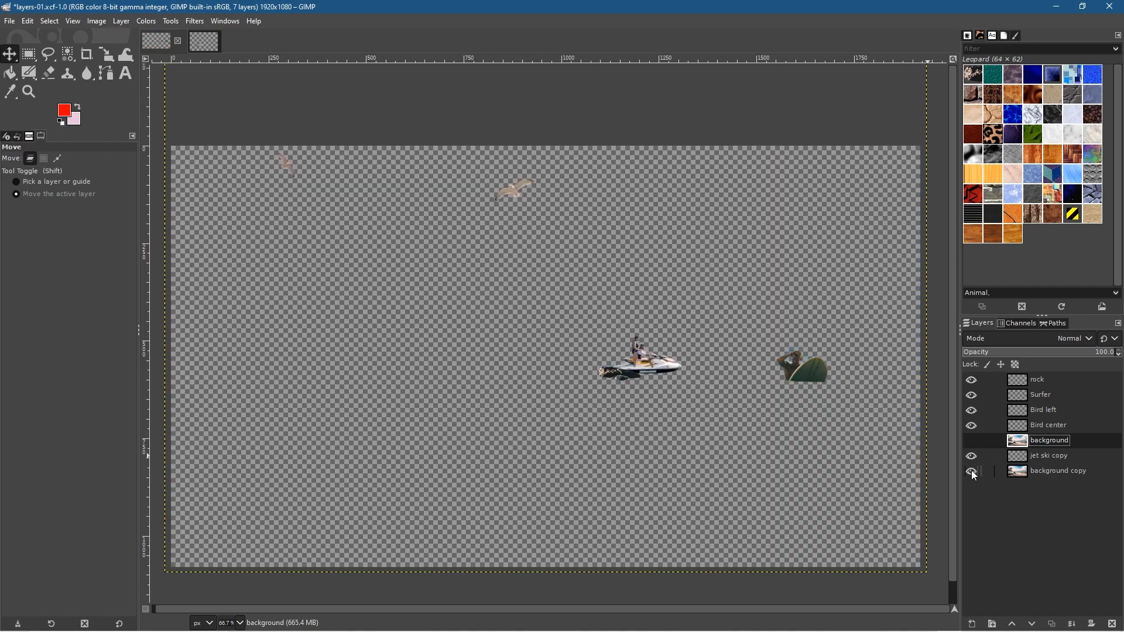
click(971, 470)
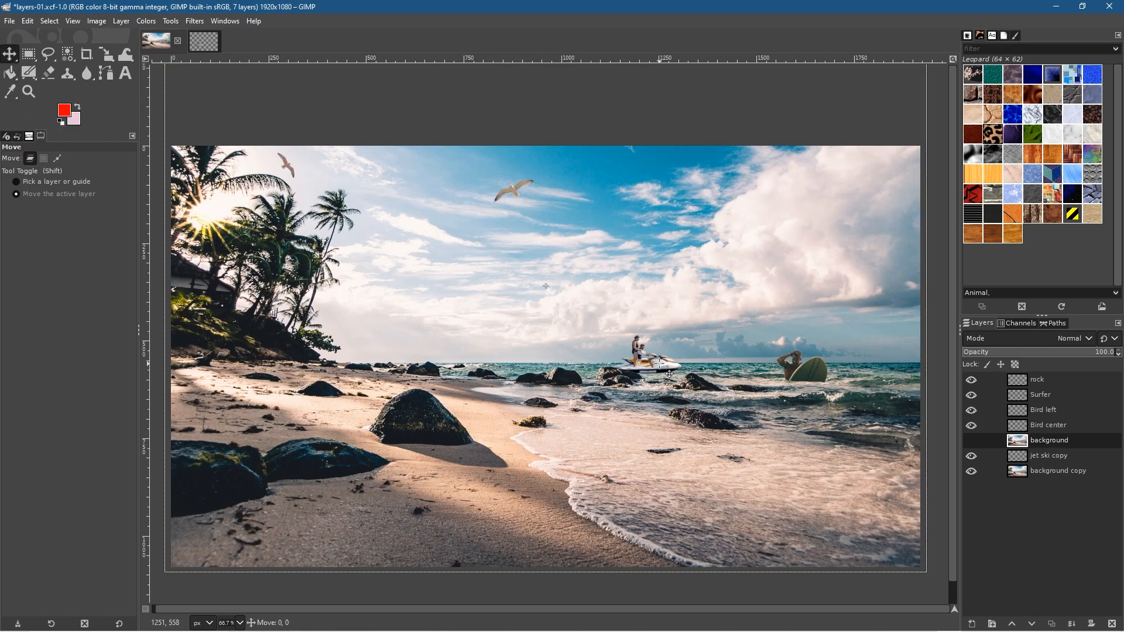
Move the jet ski copy about 198 px right and 13 px up, and switch back to the merged background layer
click(1048, 458)
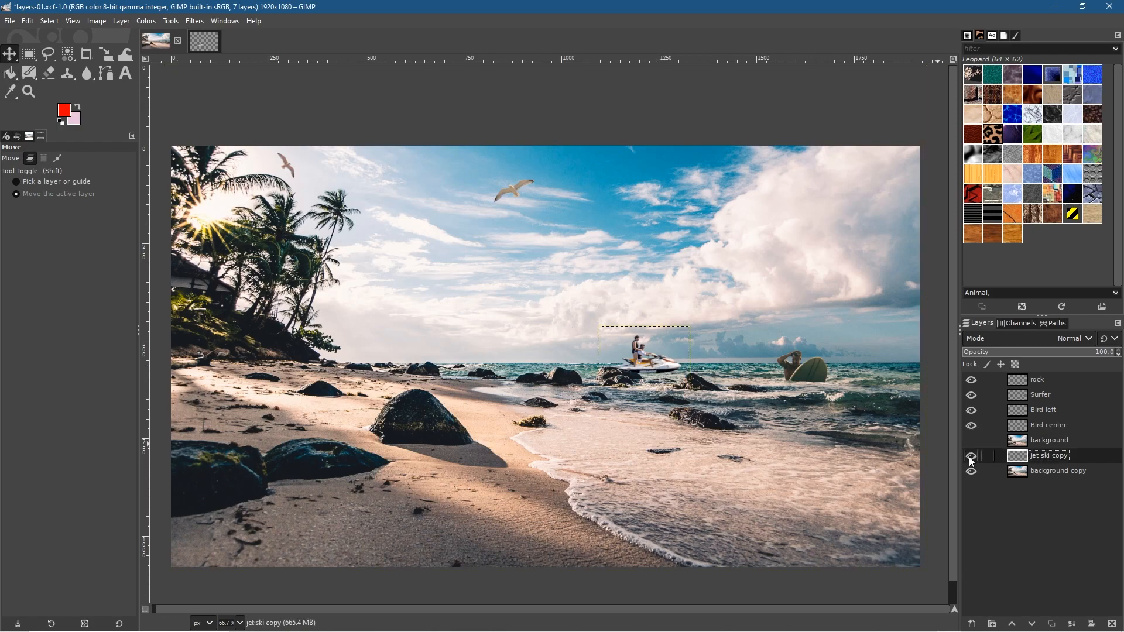
drag(651, 364, 731, 357)
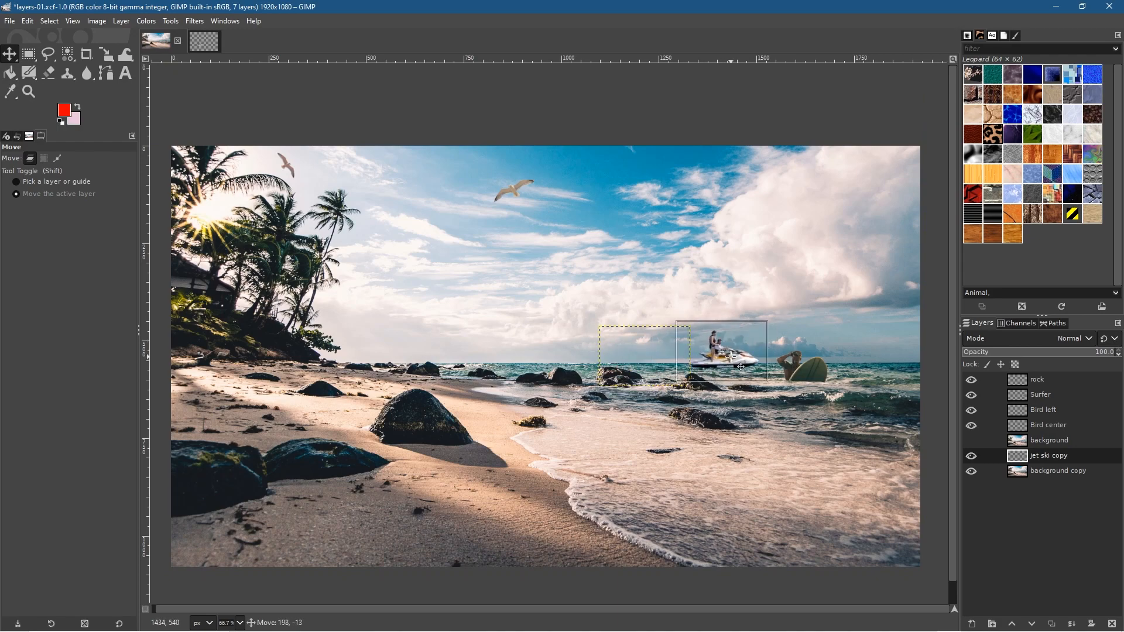
click(972, 457)
click(971, 471)
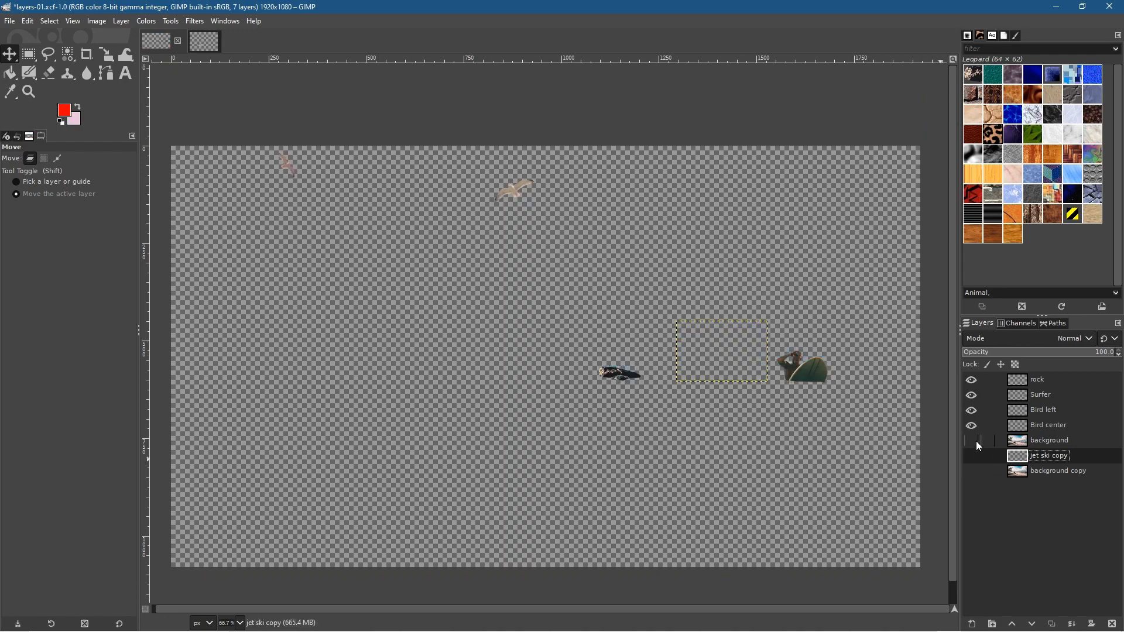
click(972, 441)
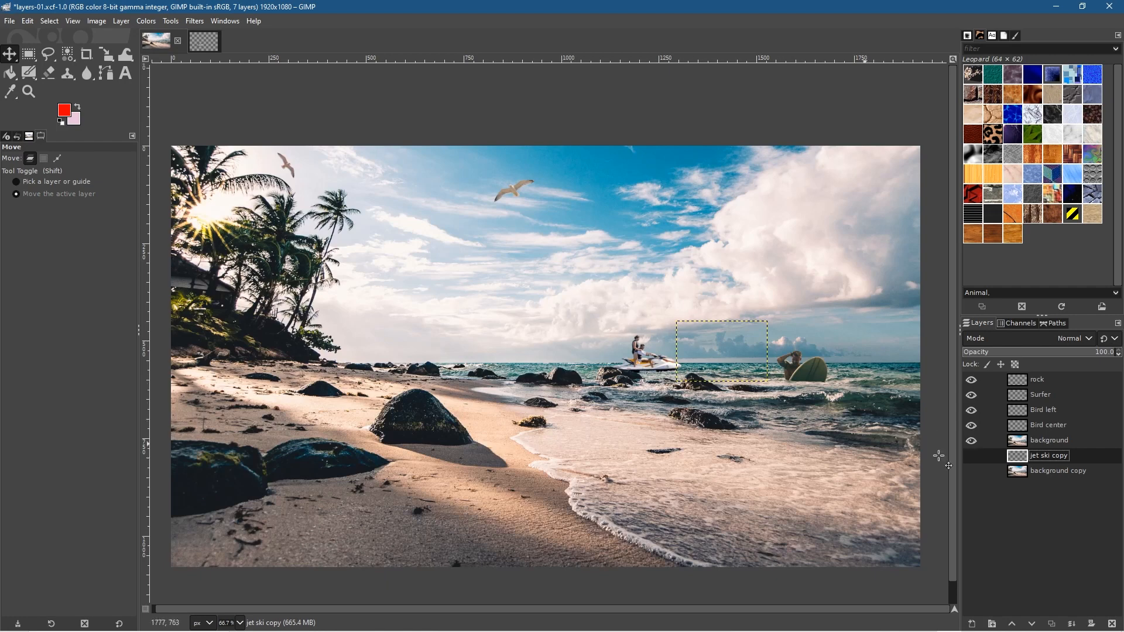
click(1053, 443)
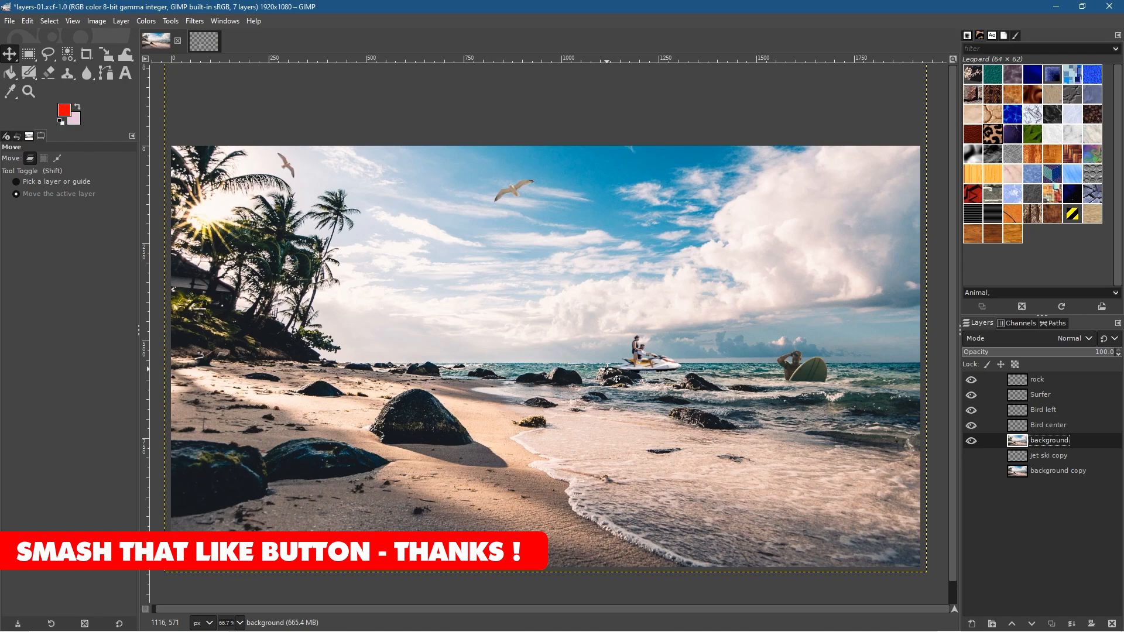
Save the jet ski.xcf image and close it
click(204, 41)
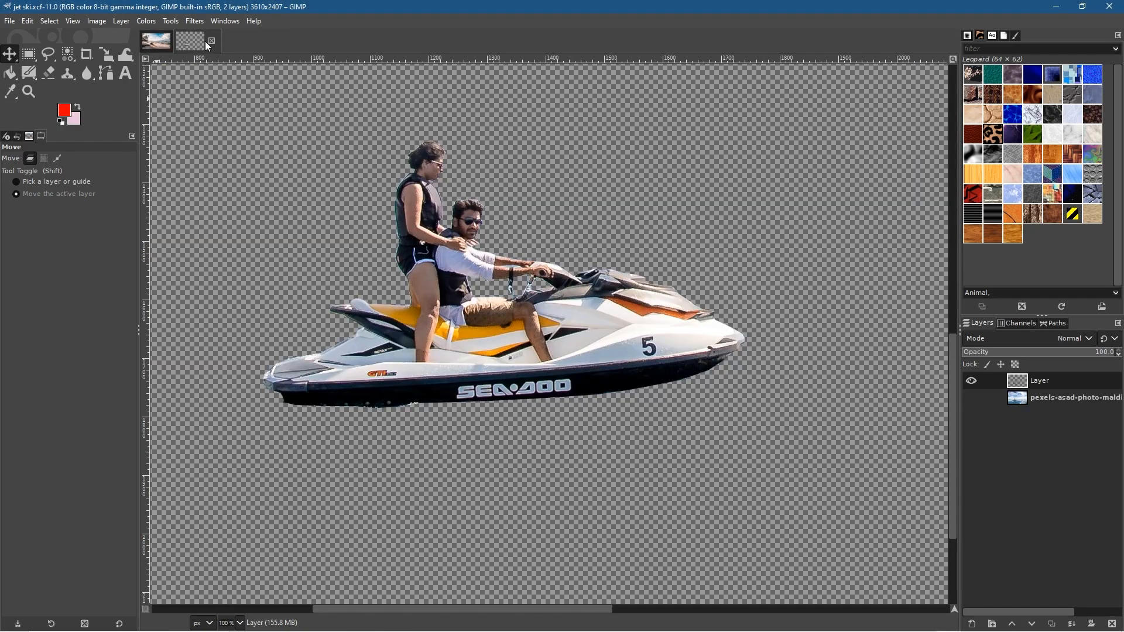
click(11, 21)
click(27, 140)
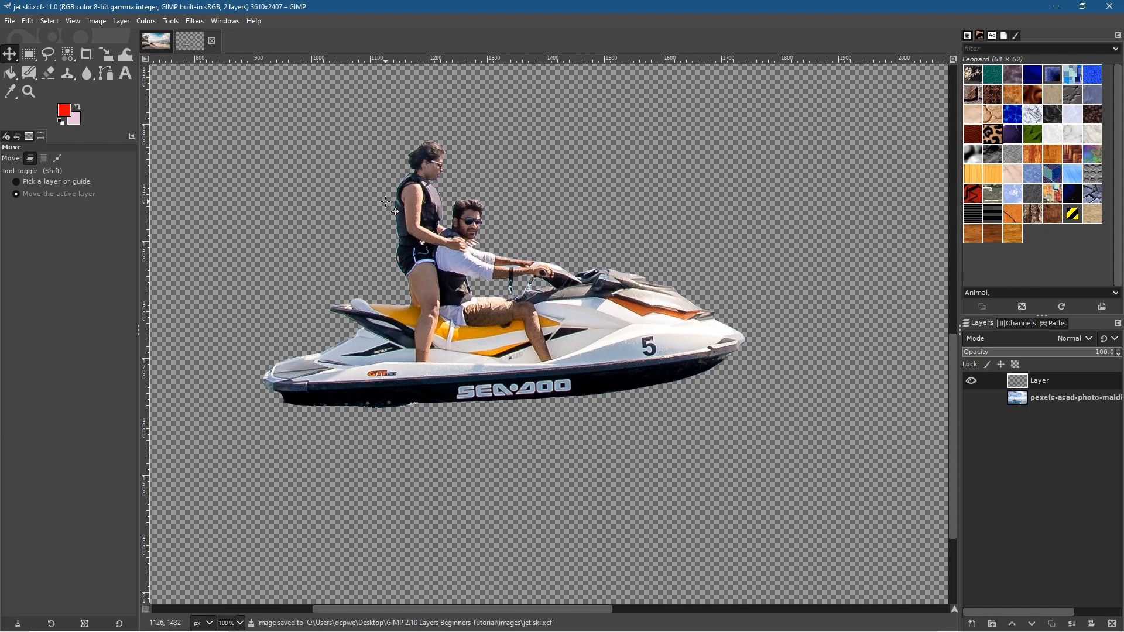
click(211, 41)
Open volleyball-2639700_1920.jpg from the tutorial's images folder
click(9, 21)
click(26, 64)
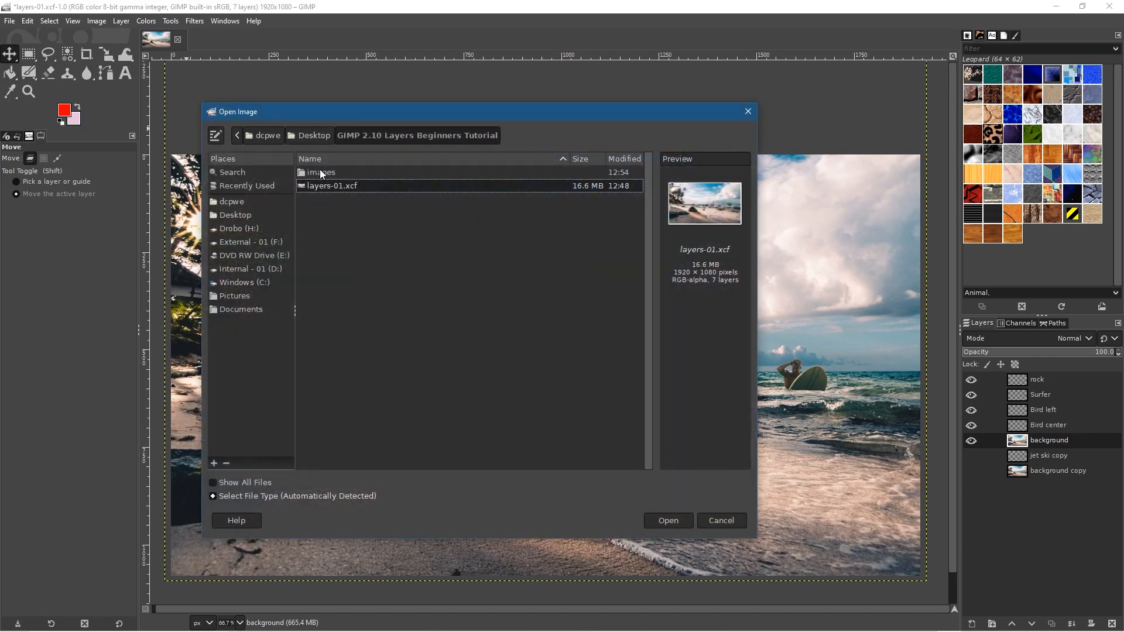
double_click(321, 172)
click(329, 267)
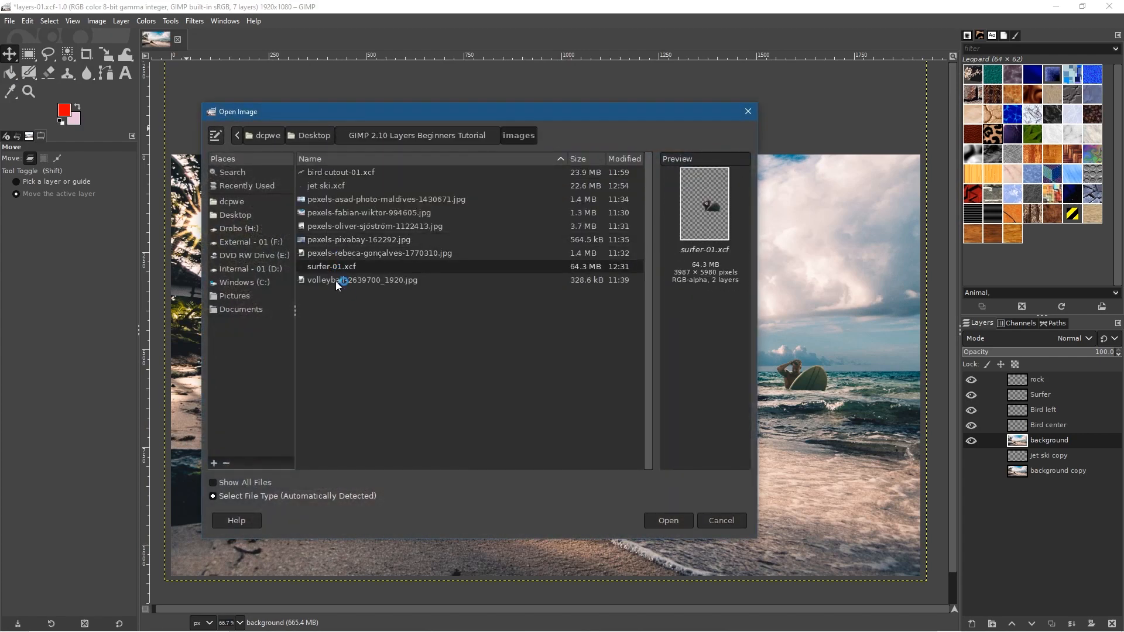
click(336, 281)
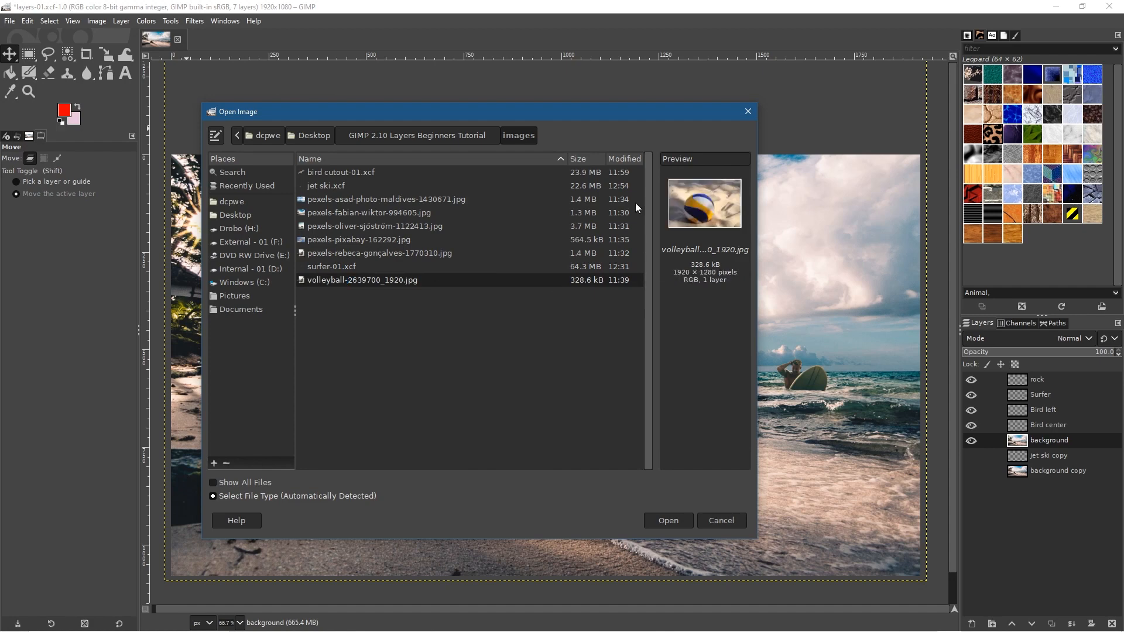
click(668, 521)
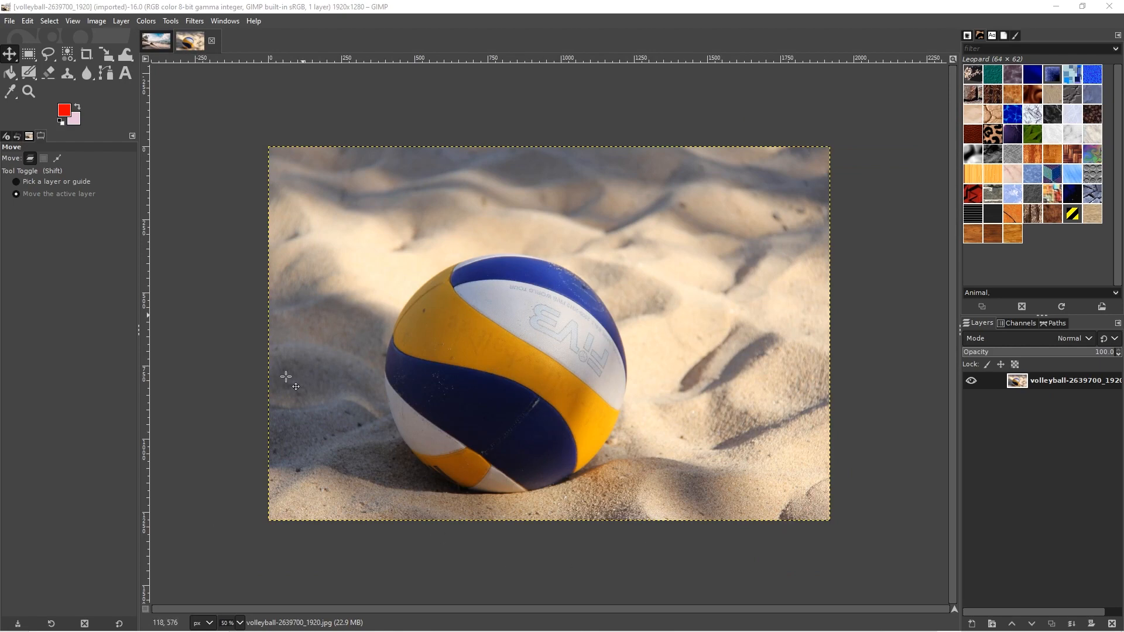
Use Ellipse Select to outline the volleyball from its centre with a 1:1 circle of about 816 × 816 px
drag(29, 55, 62, 77)
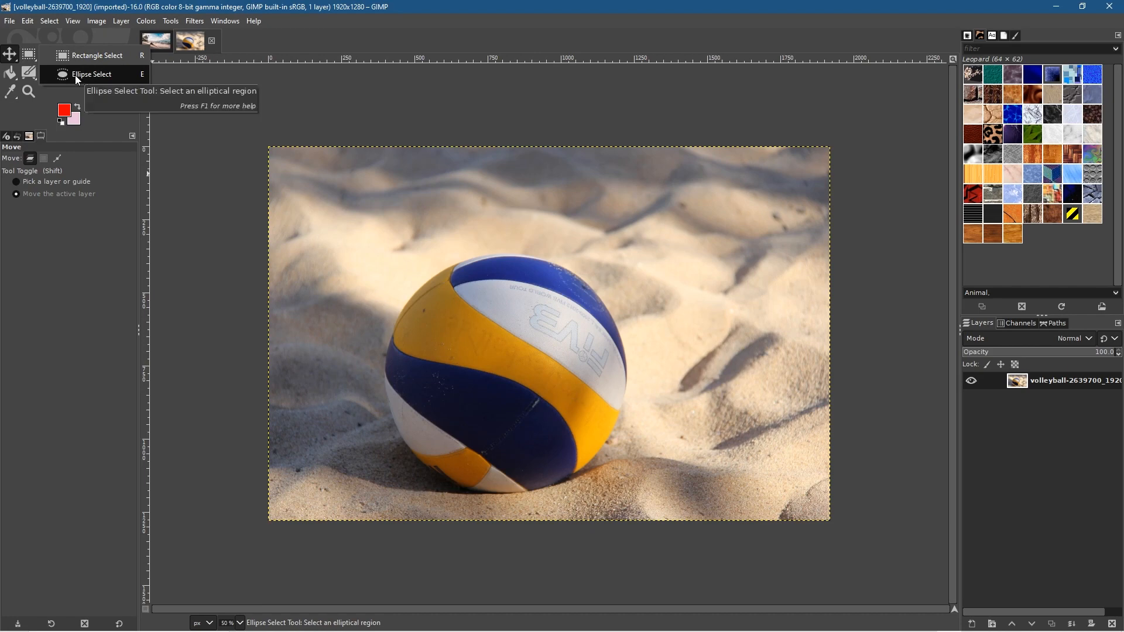
click(75, 75)
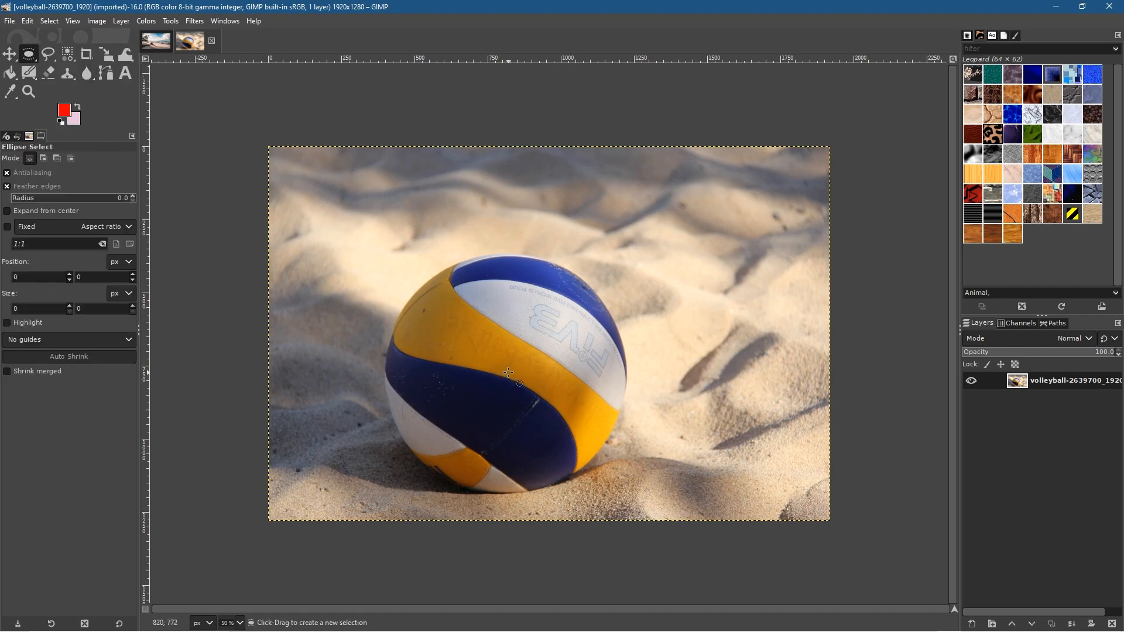
drag(507, 372, 626, 434)
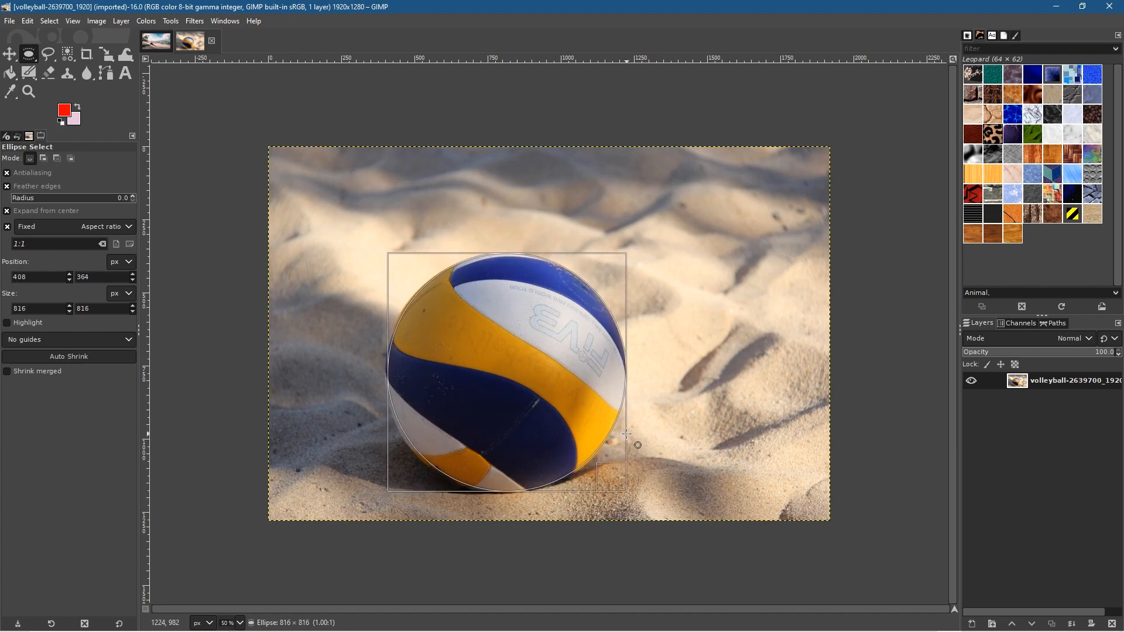
drag(626, 434, 626, 434)
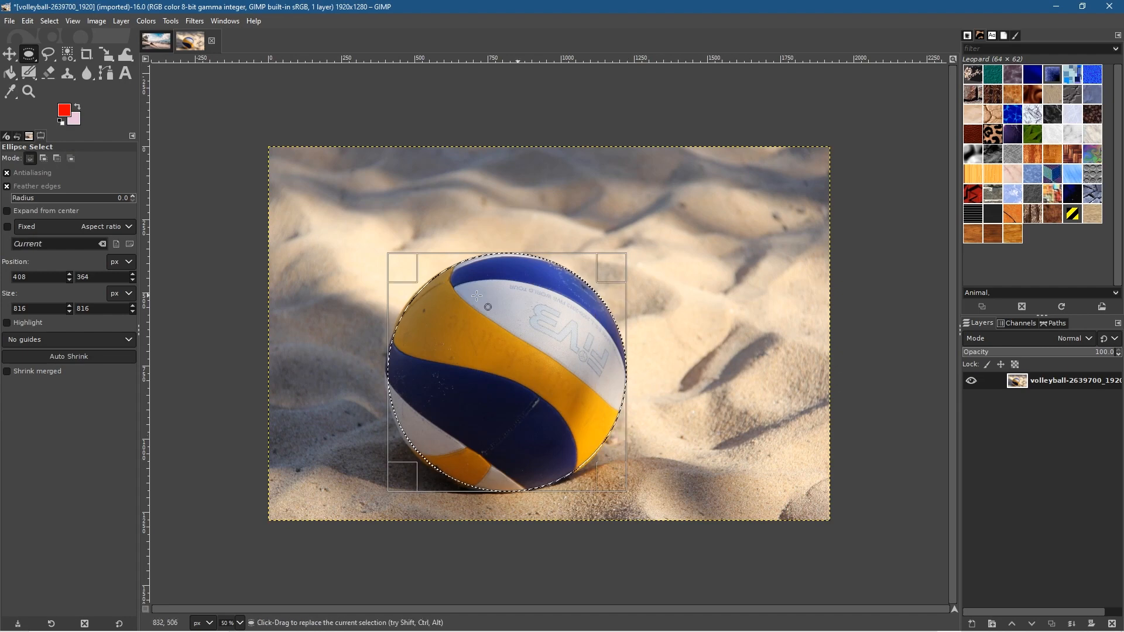
Nudge the volleyball photo layer a few pixels right and up with the Move tool to fit the ball to the circular selection
click(9, 54)
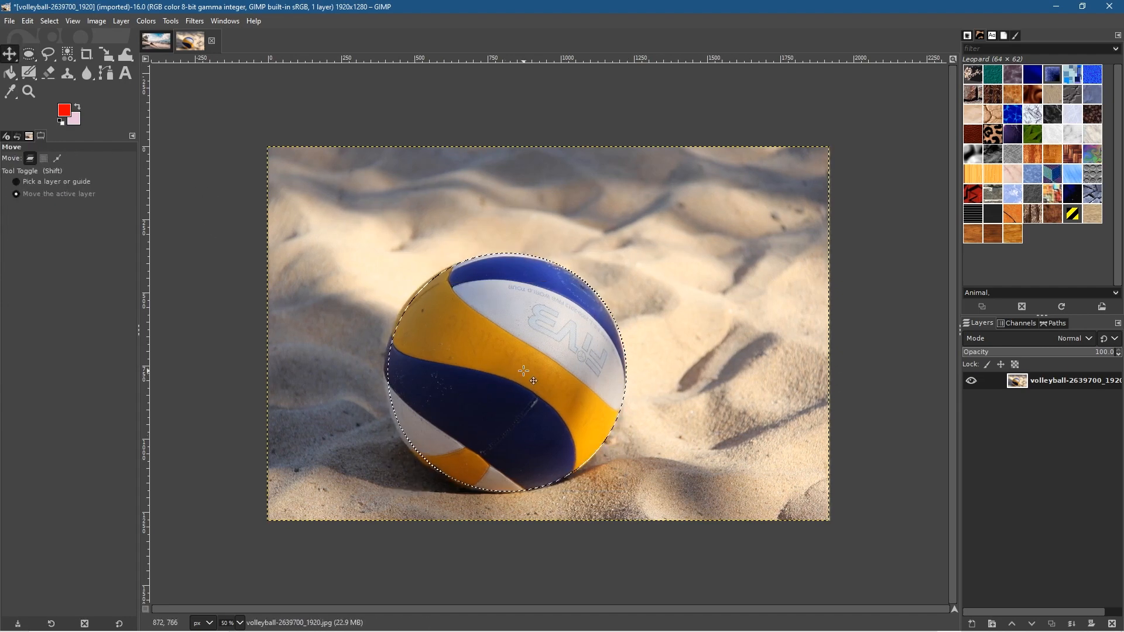
drag(475, 340, 484, 340)
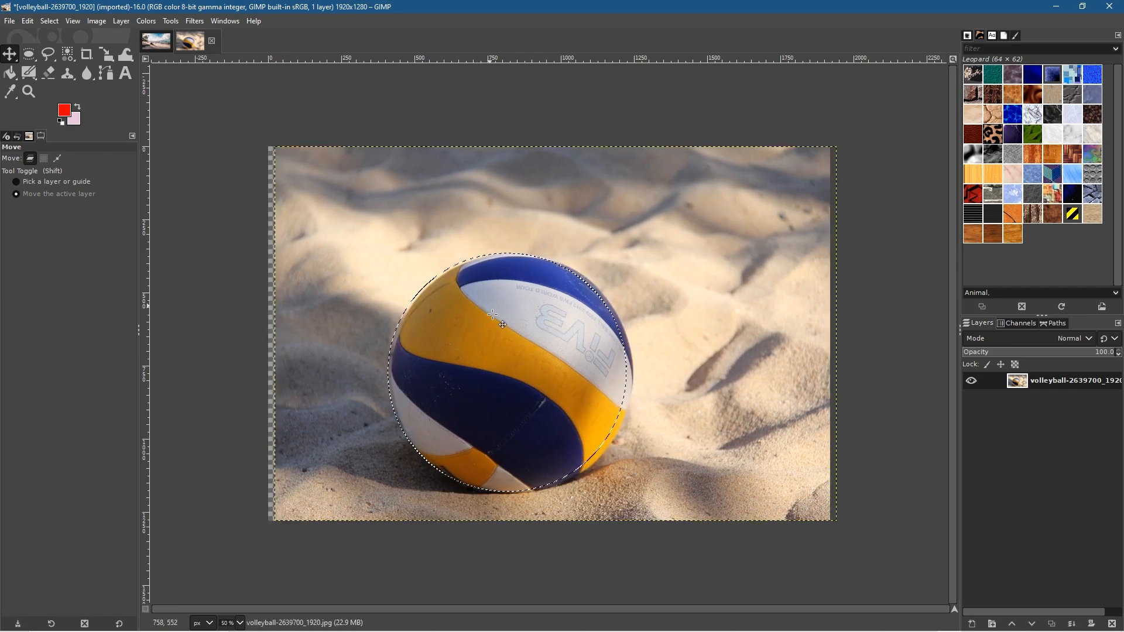
key(ctrl+z)
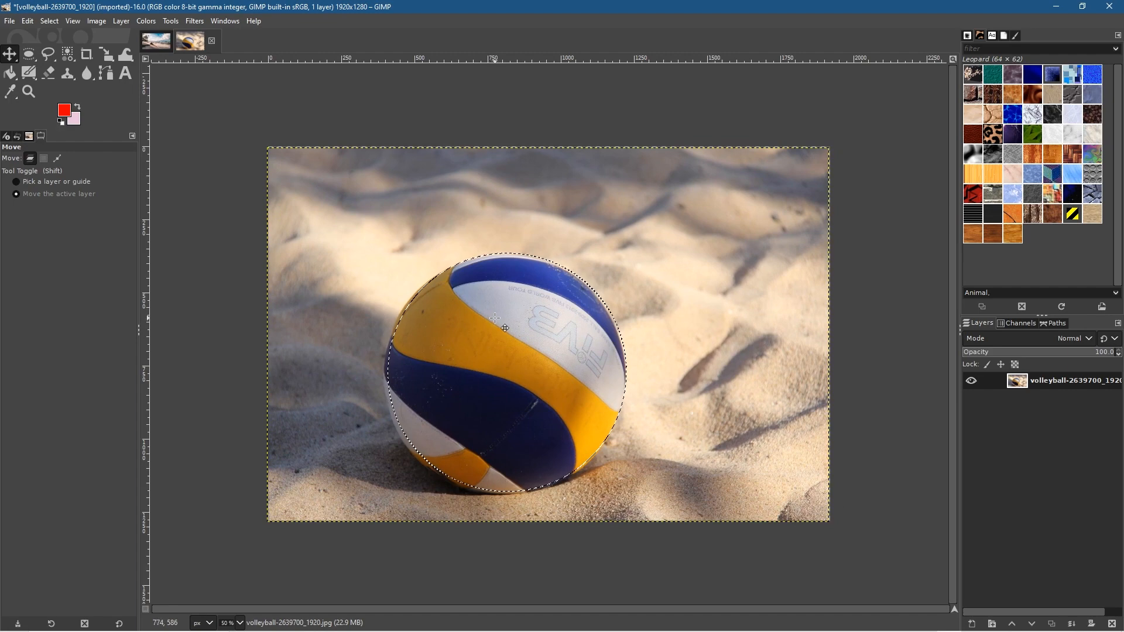
key(Right)
key(Right)
key(Right)
key(Right)
key(Right)
key(Right)
key(Right)
key(Right)
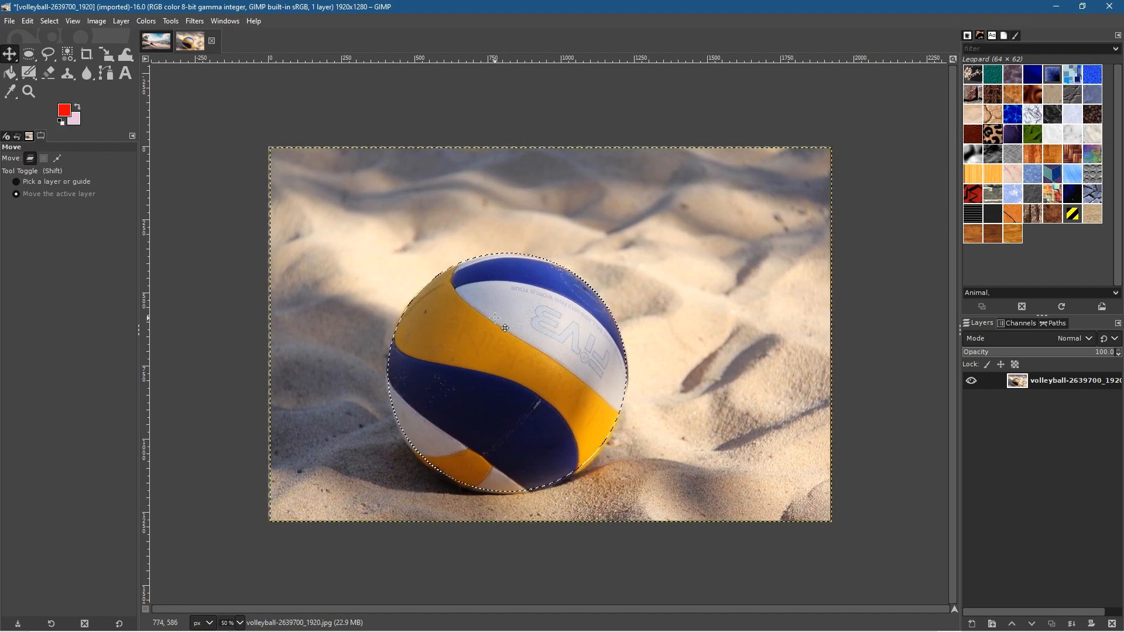
key(Up)
key(Up)
key(Up)
key(Up)
key(Up)
key(Right)
key(Right)
key(Right)
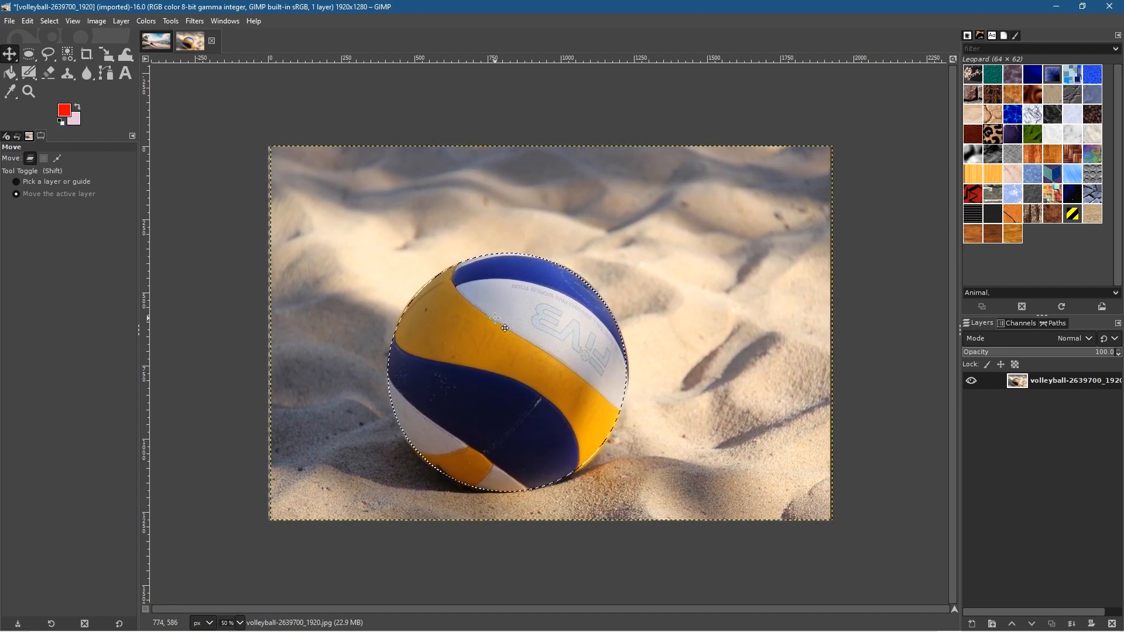
key(Left)
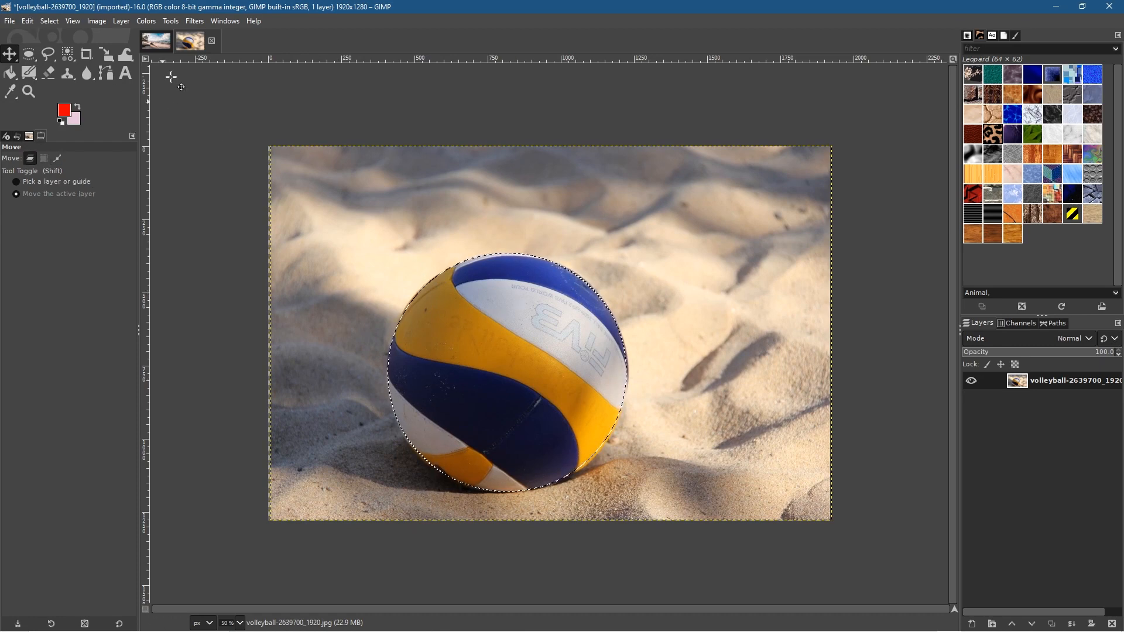
Copy the selected ball and add a new 1920 × 1280 px layer filled with transparency above the photo
click(27, 21)
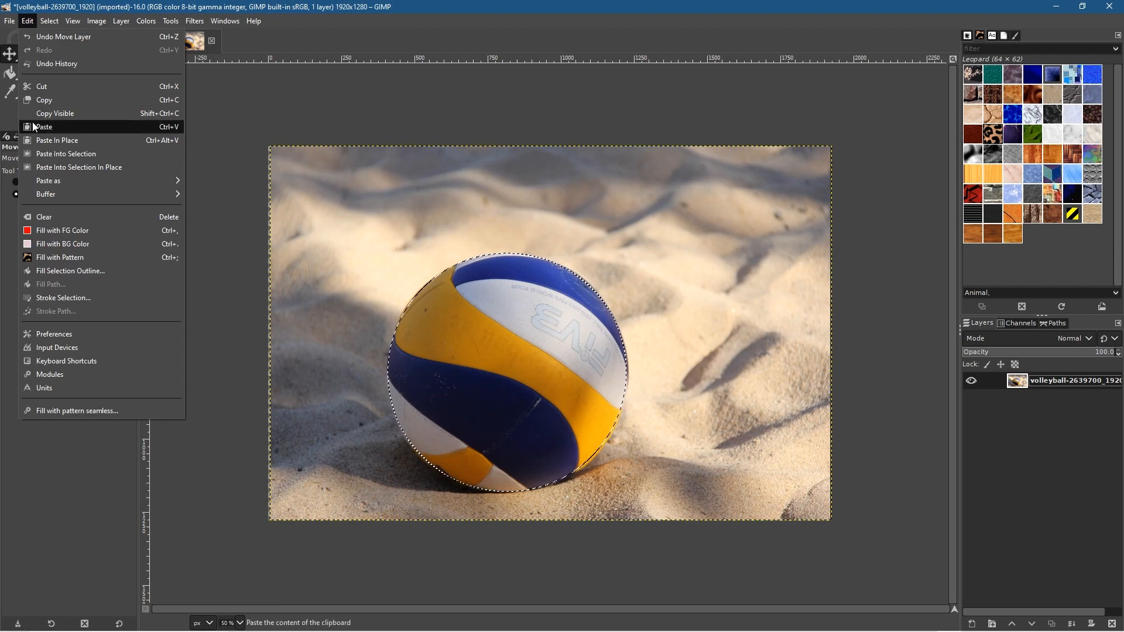
click(52, 101)
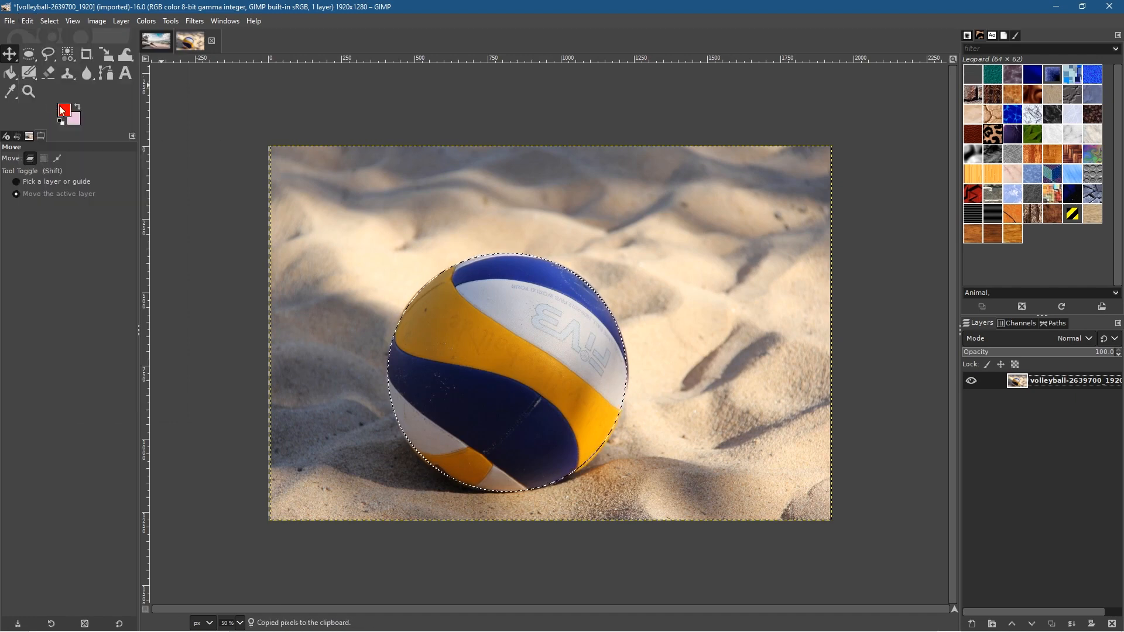
click(972, 625)
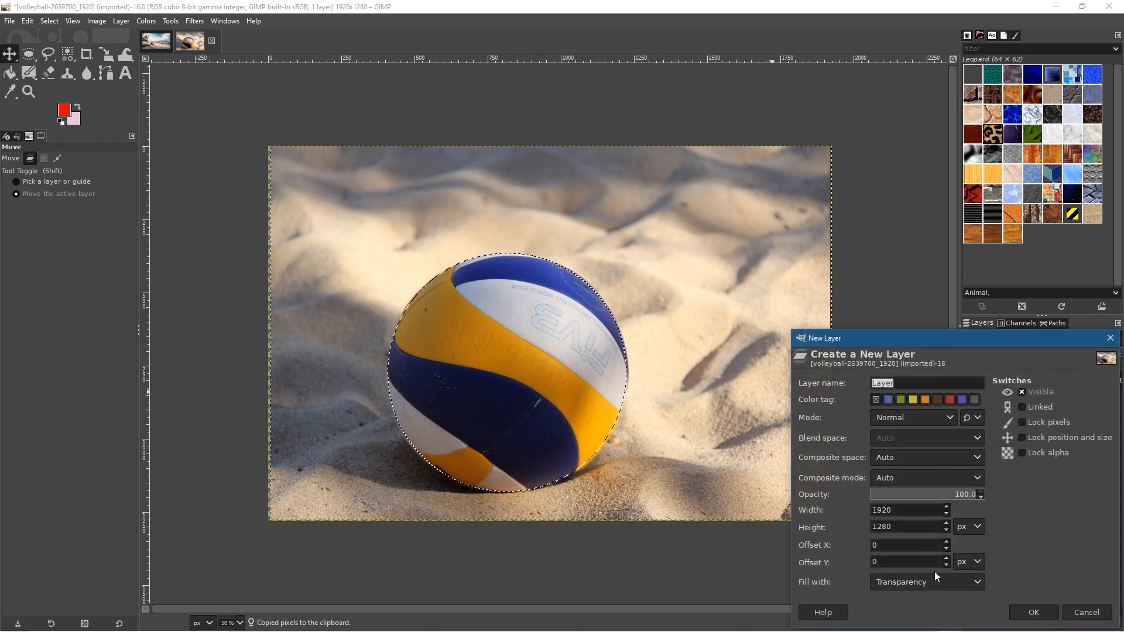
click(922, 581)
click(1030, 603)
click(1034, 609)
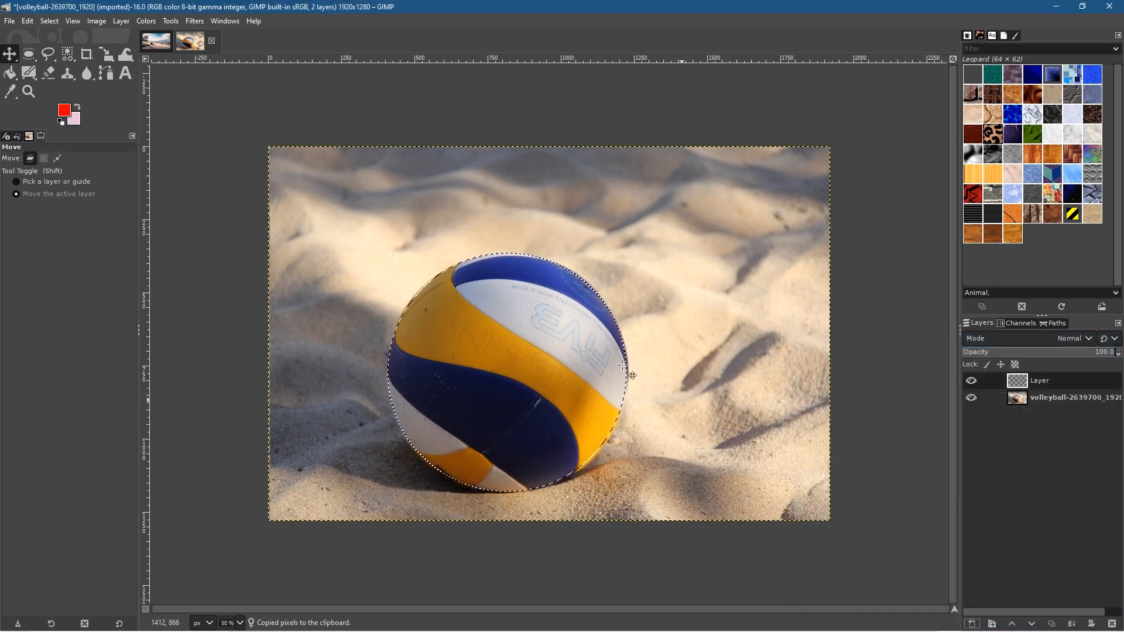
Paste and anchor the ball on the new layer, and hide the original volleyball photo layer
click(27, 21)
click(106, 129)
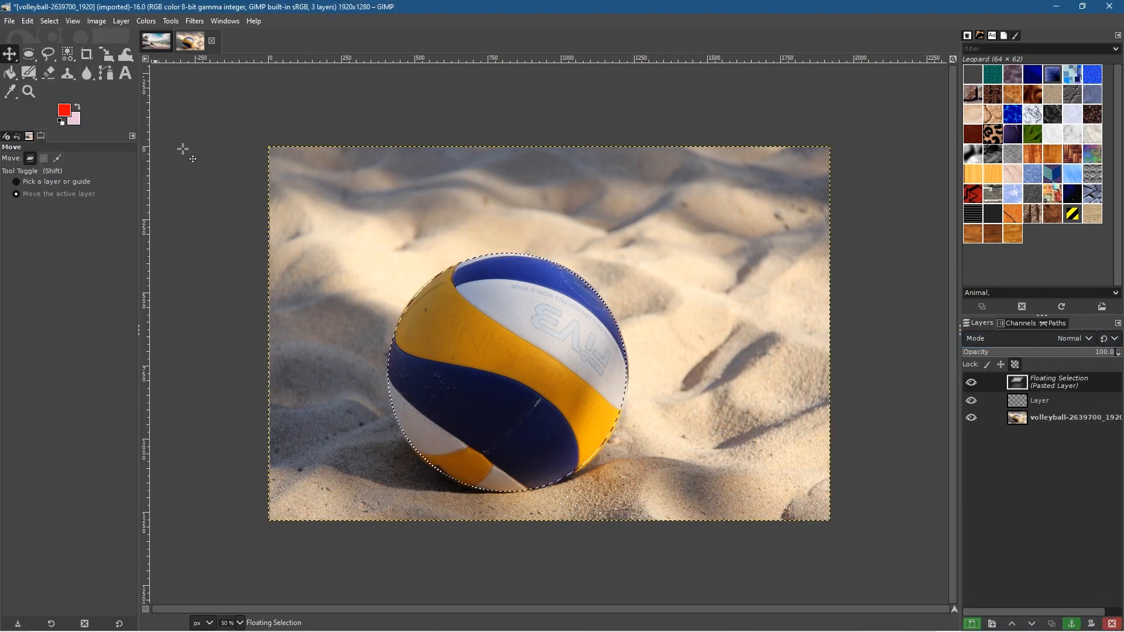
click(1071, 624)
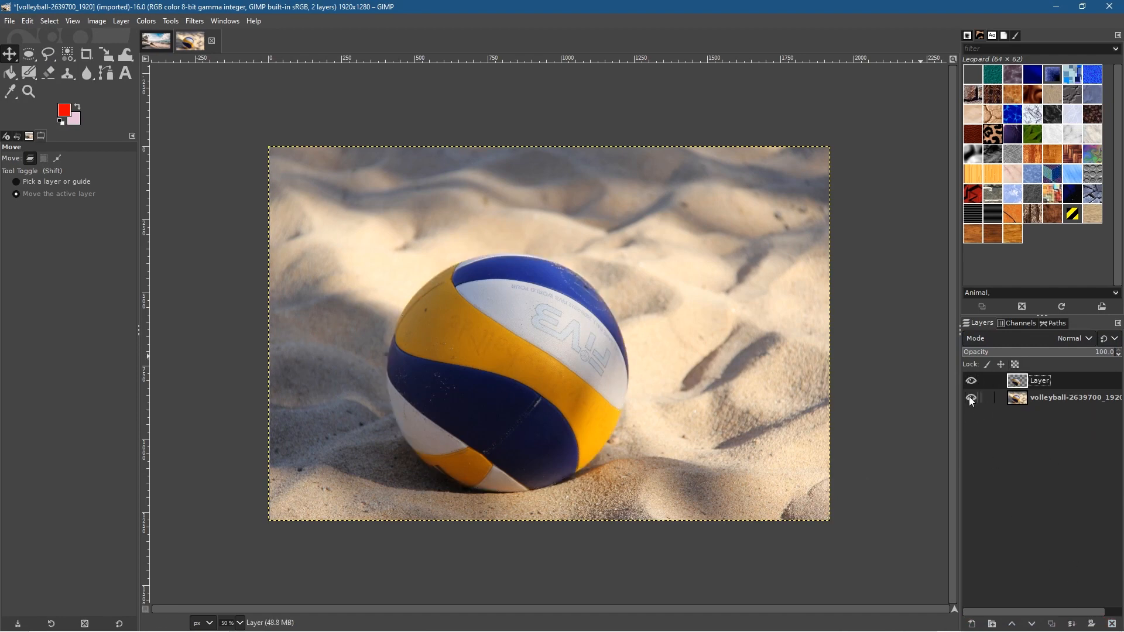
click(971, 398)
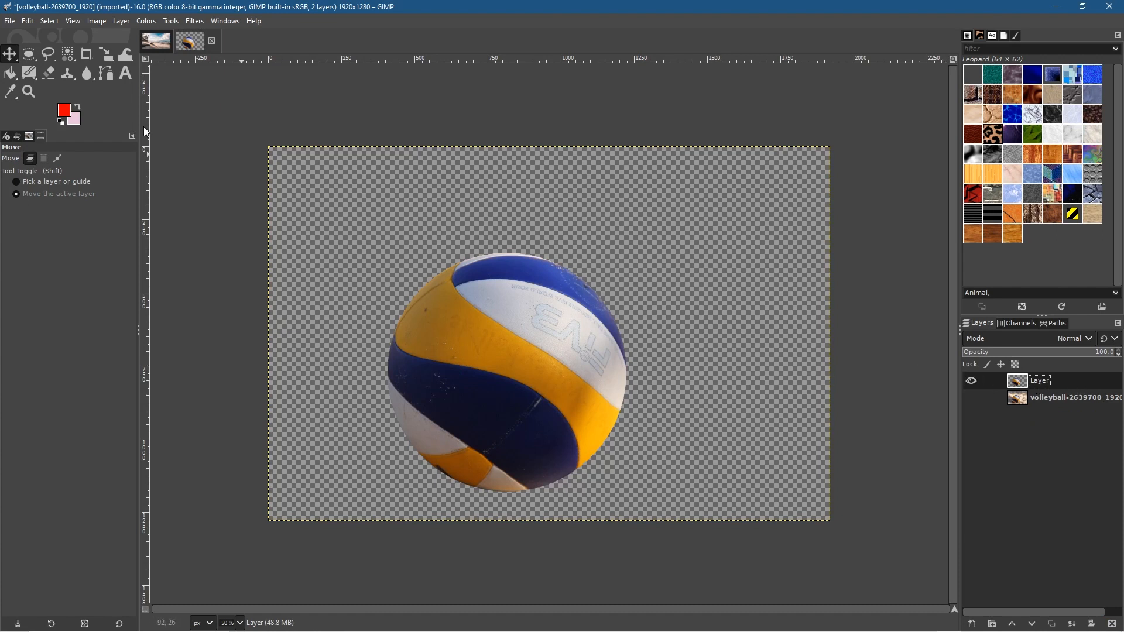
Copy the ball cutout layer and switch to the layers-01 beach image
click(26, 22)
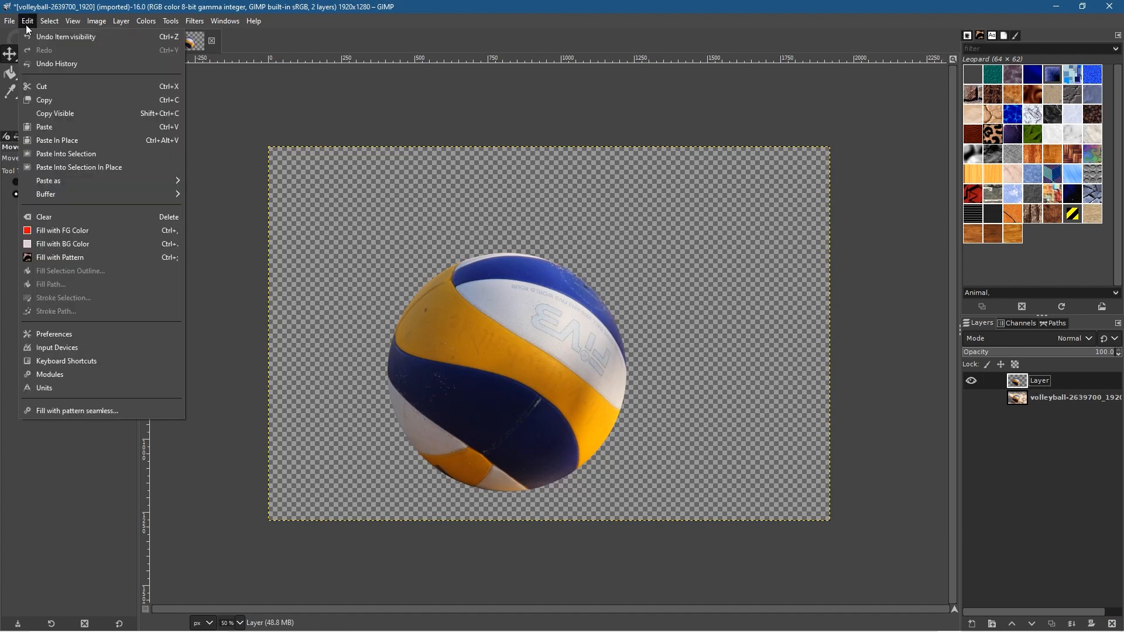
click(59, 100)
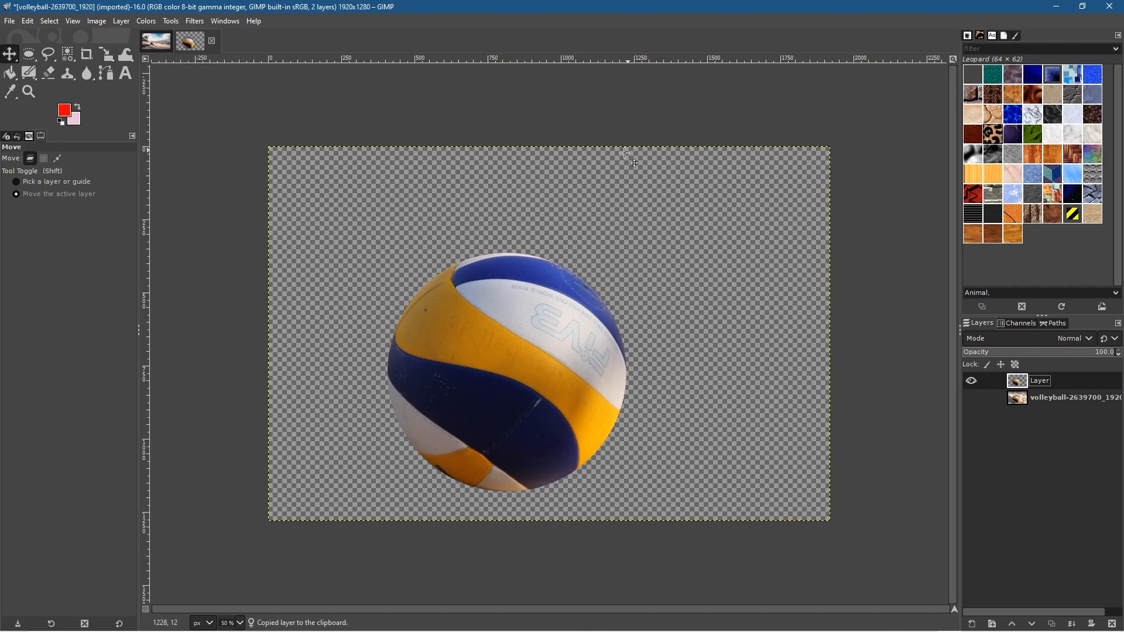
click(157, 41)
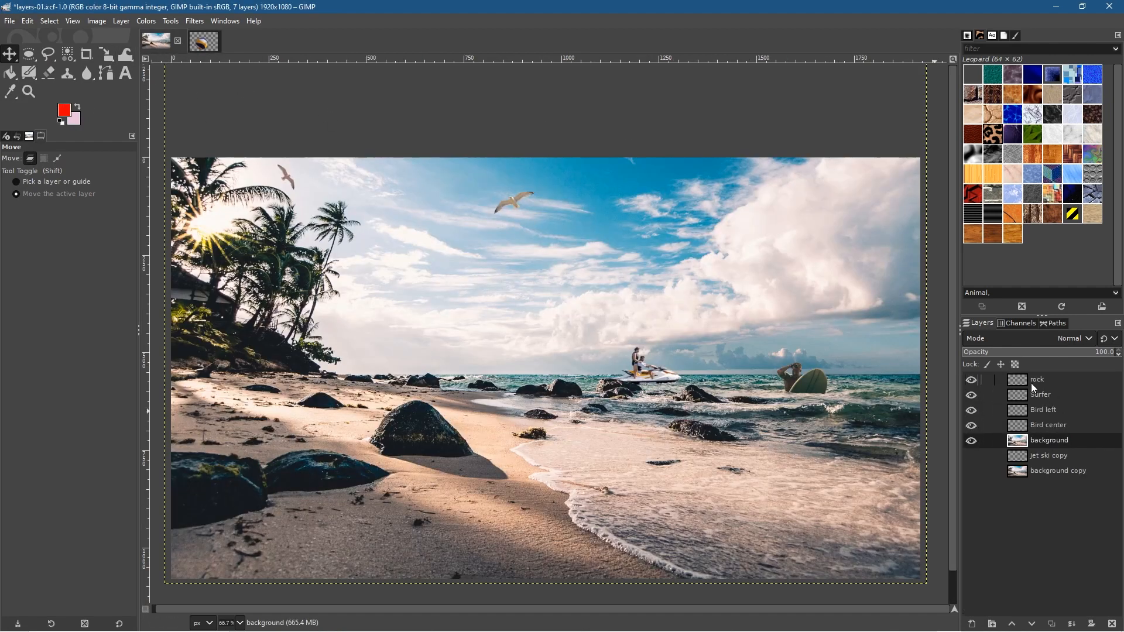
Add a transparent 1920 × 1080 px layer above the rock layer and paste the volleyball as a floating selection
click(1033, 381)
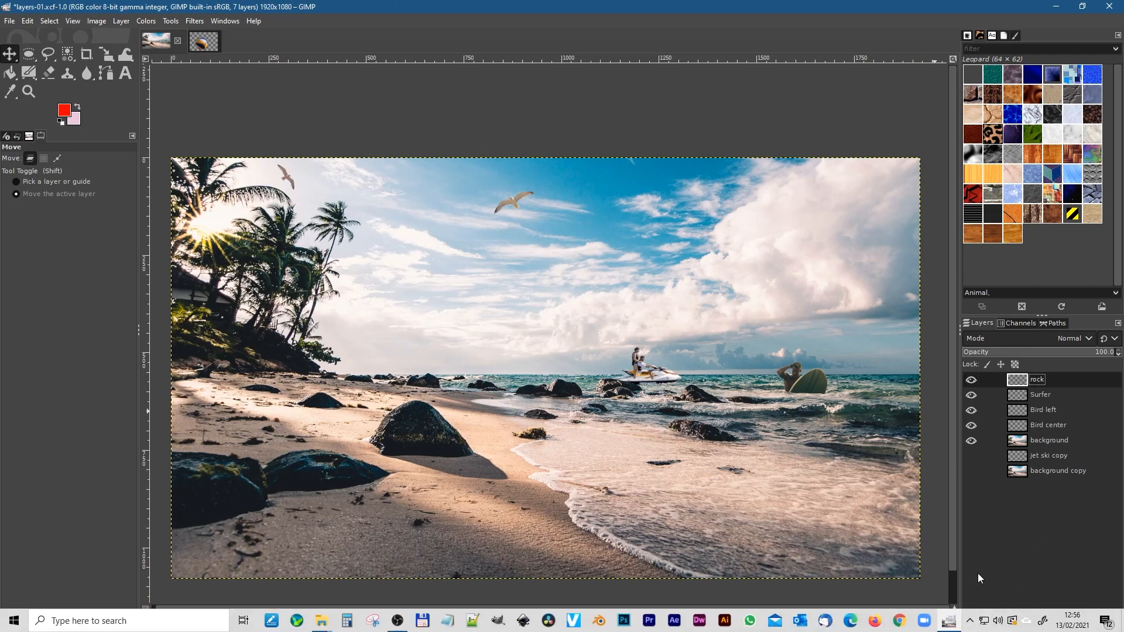
click(974, 625)
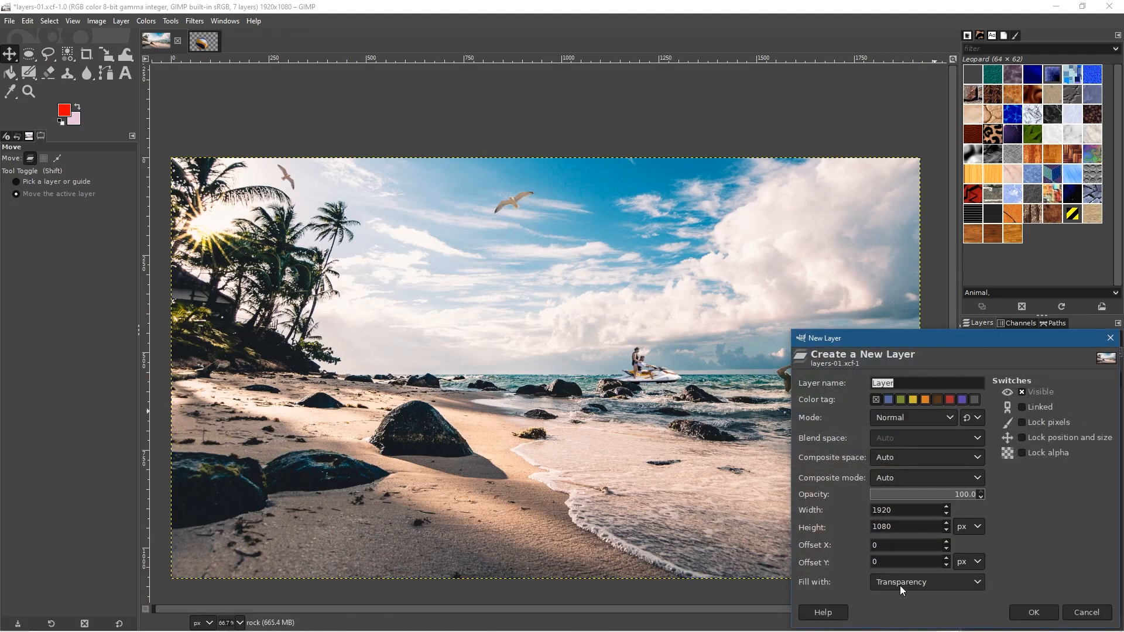
click(1034, 612)
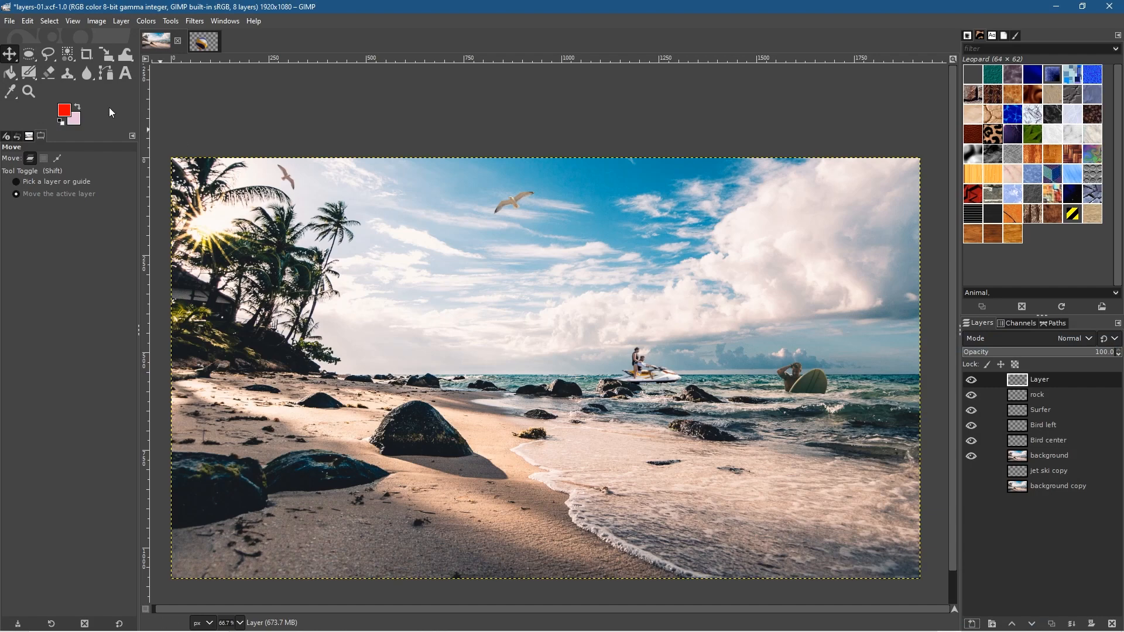
click(27, 21)
click(48, 125)
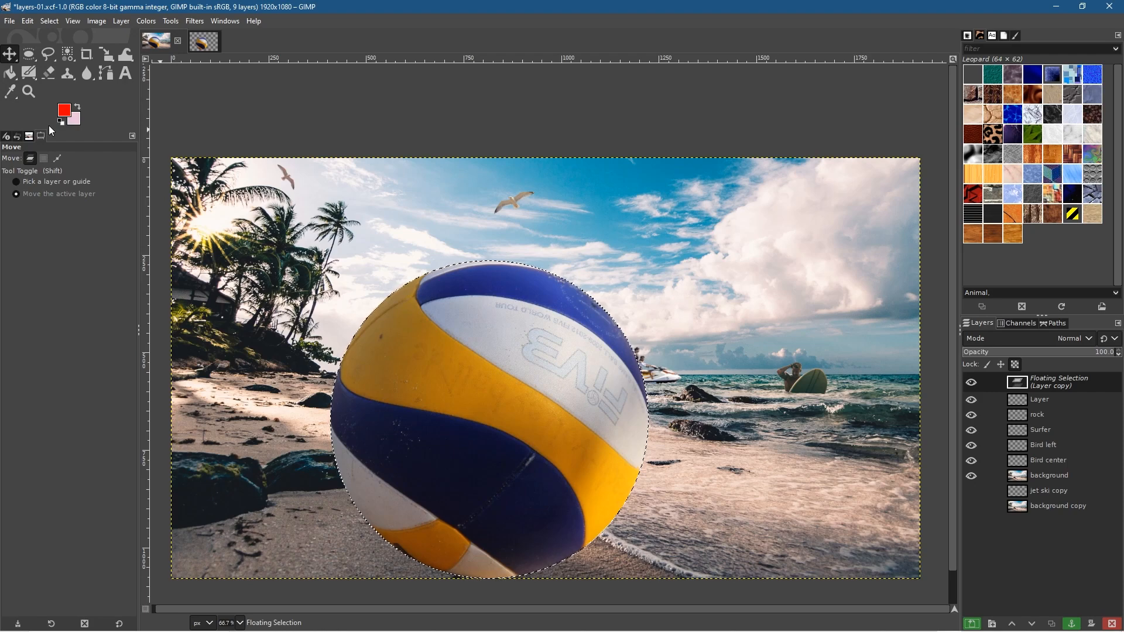
Anchor the floating volleyball selection onto the new layer
click(53, 22)
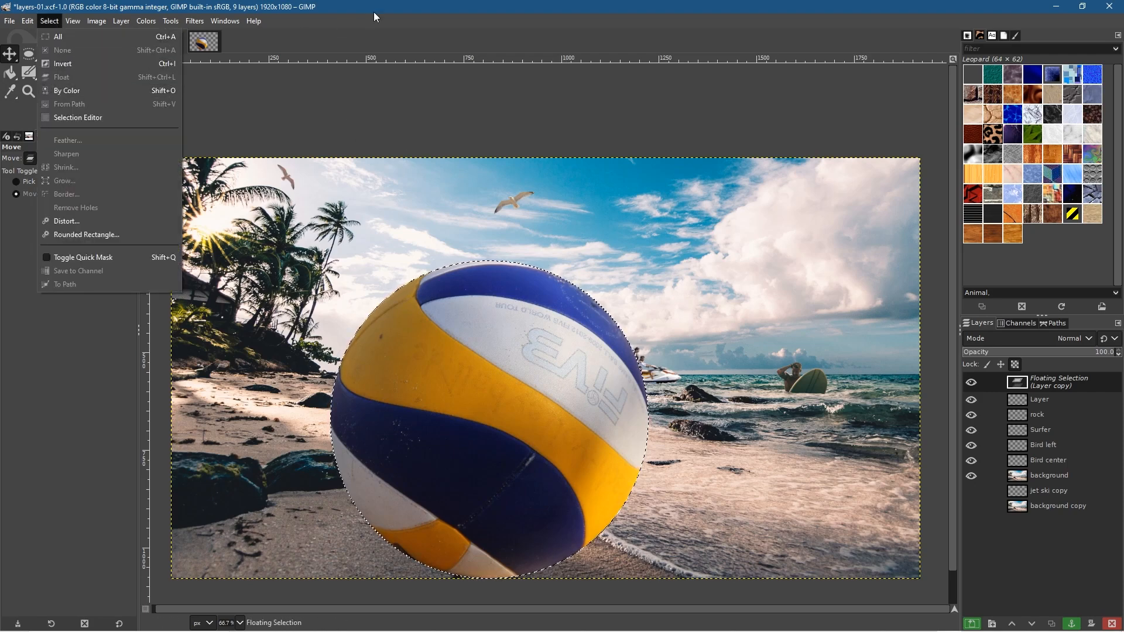
click(1049, 384)
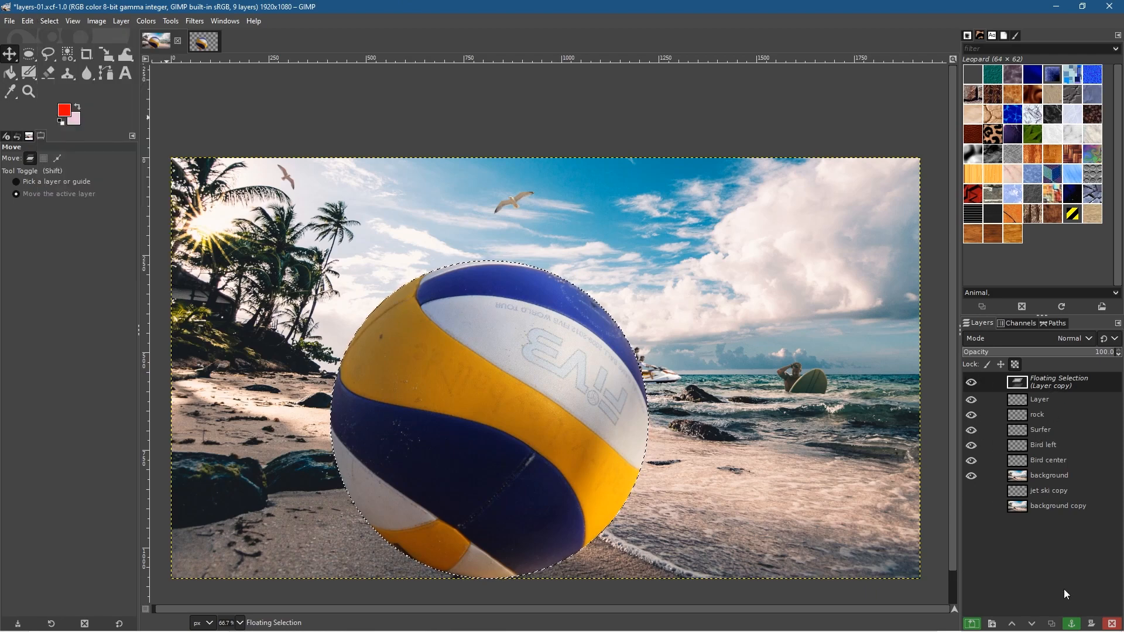
click(1072, 624)
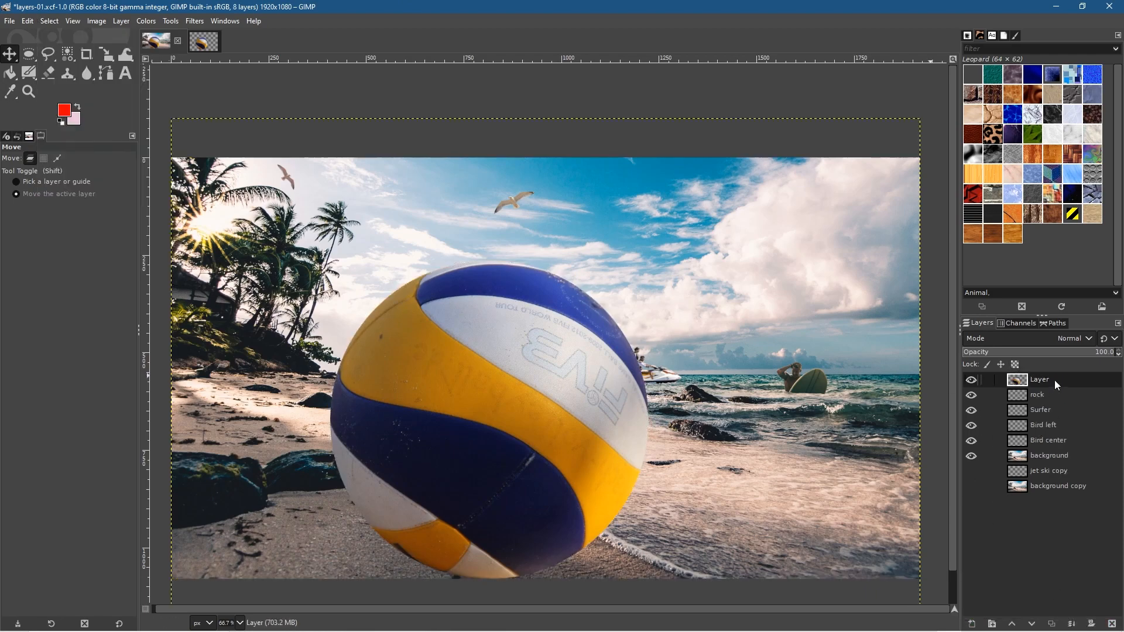
Rename the volleyball layer as Ball and save the image
text(Ball)
key(Return)
click(10, 21)
click(27, 141)
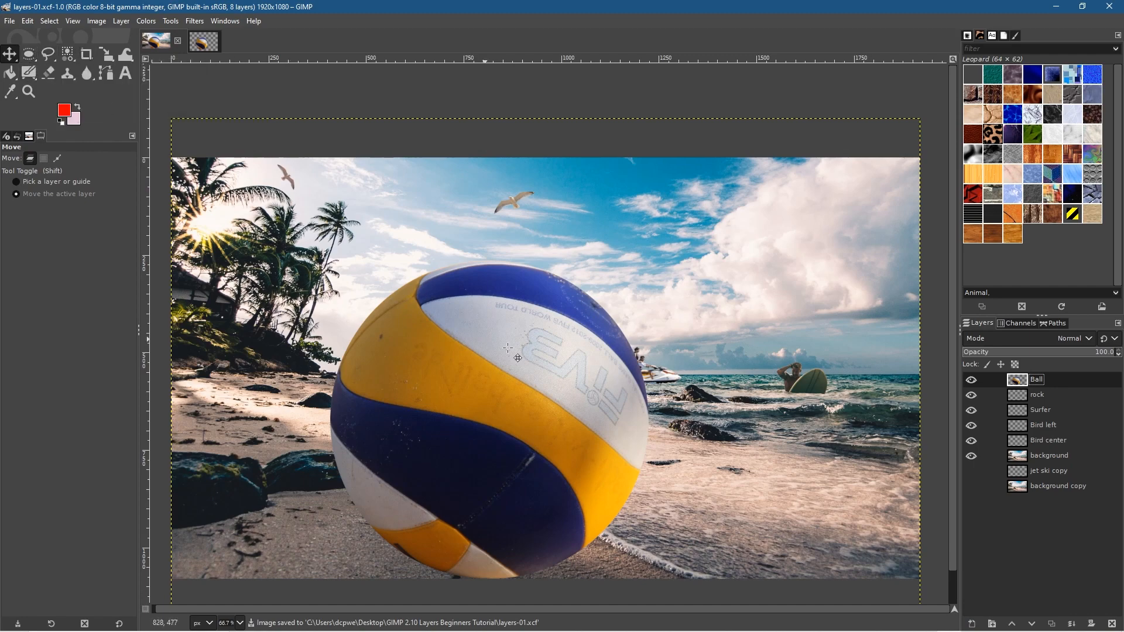
Move the volleyball up and to the right so the whole ball lies over the beach scene
drag(506, 415, 556, 354)
scroll(556, 354, down, 3)
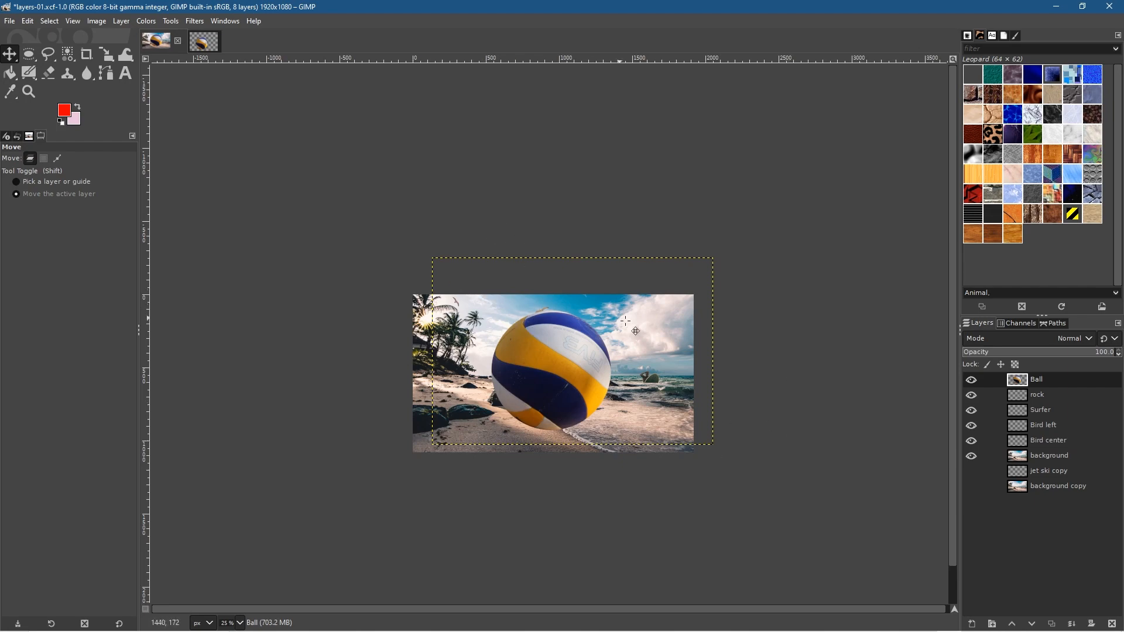
scroll(493, 341, up, 2)
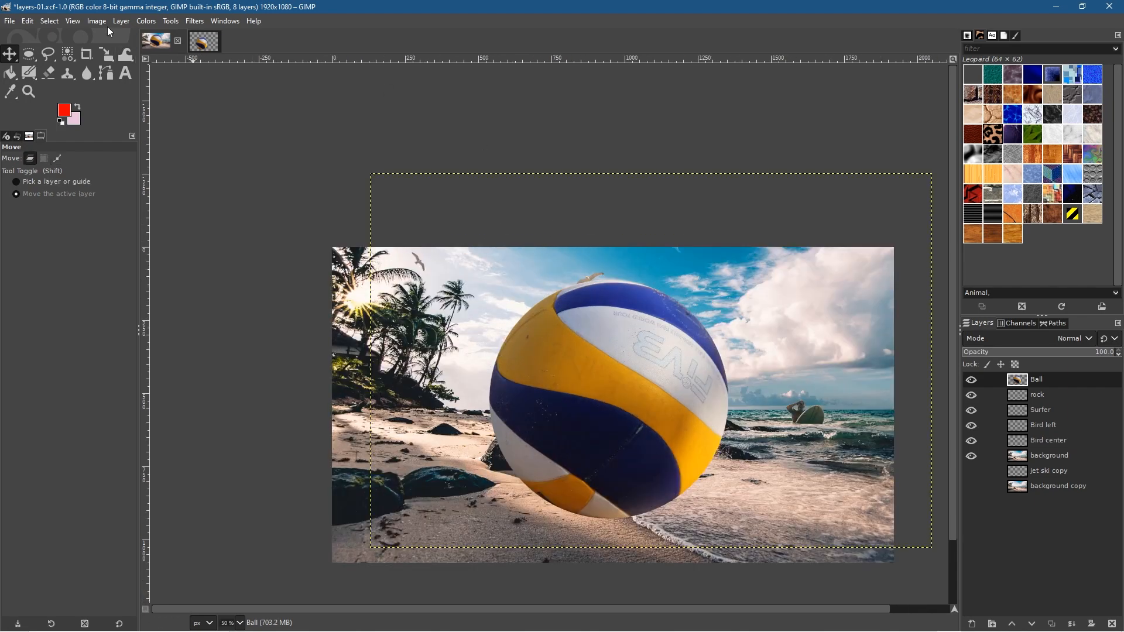
Crop the Ball layer to a rectangular selection of about 1068 × 936 px around the volleyball and clear the selection
click(28, 52)
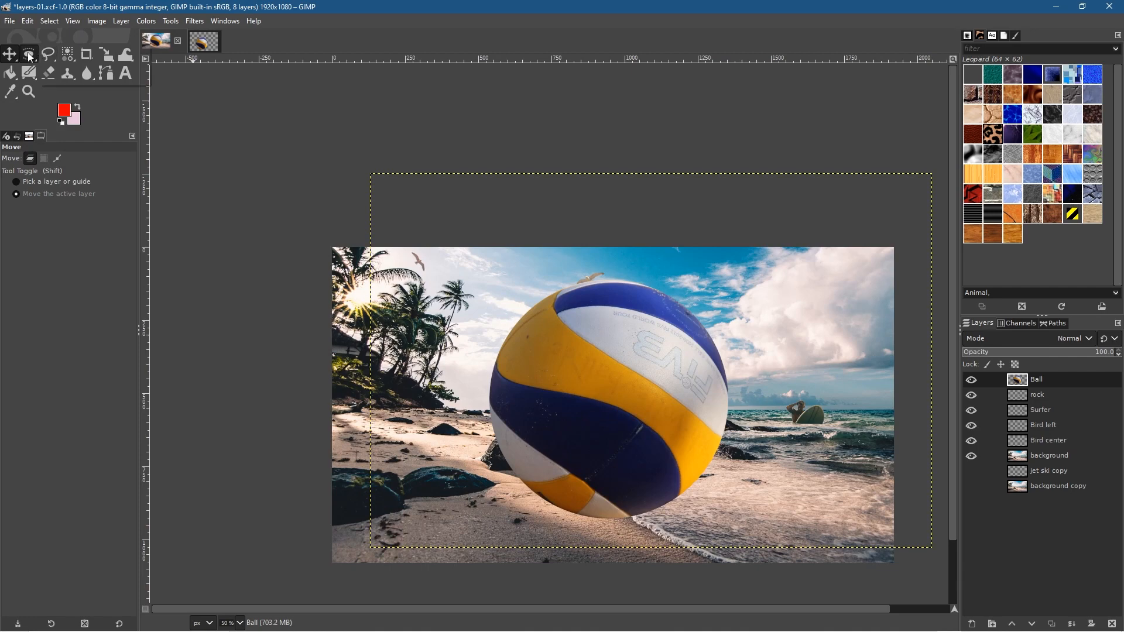
click(87, 66)
drag(451, 265, 764, 539)
click(97, 21)
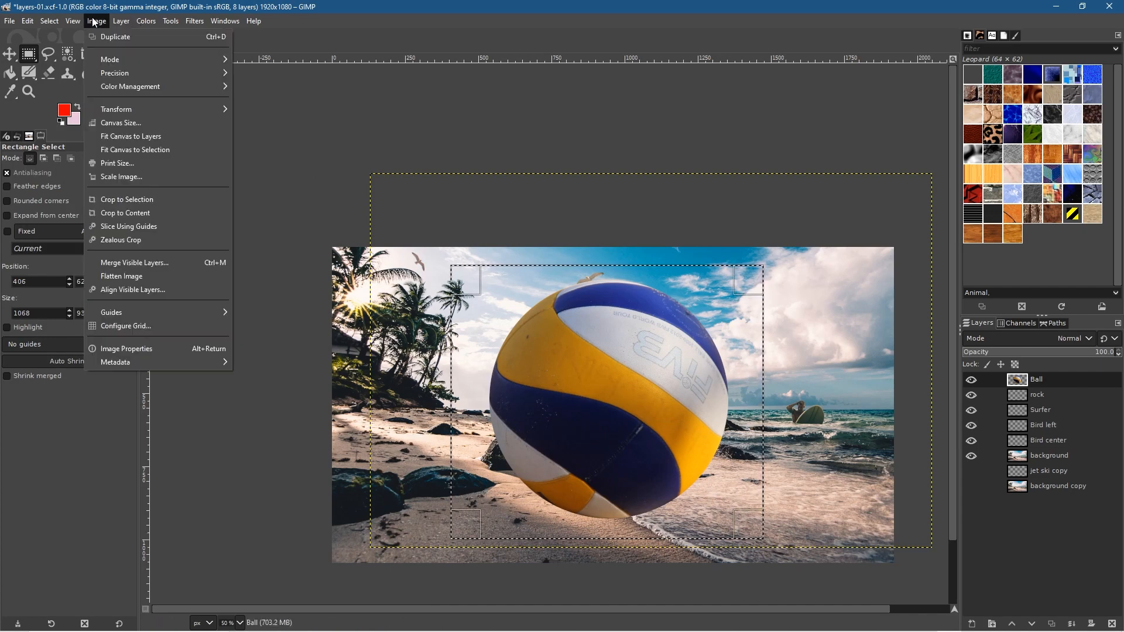
mouse_move(121, 22)
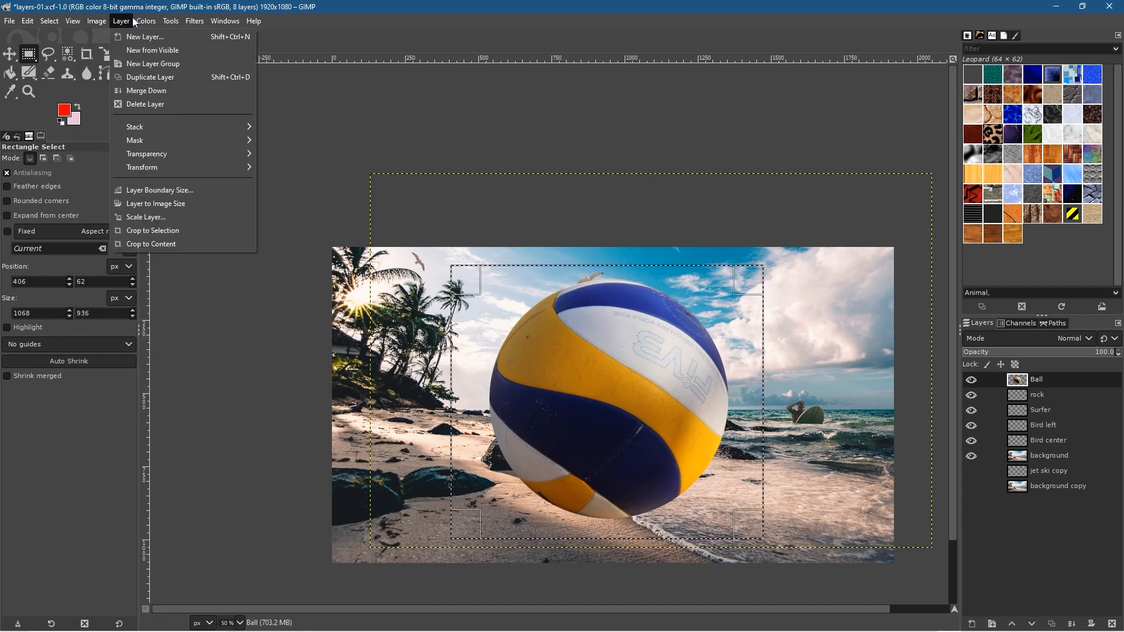
click(150, 232)
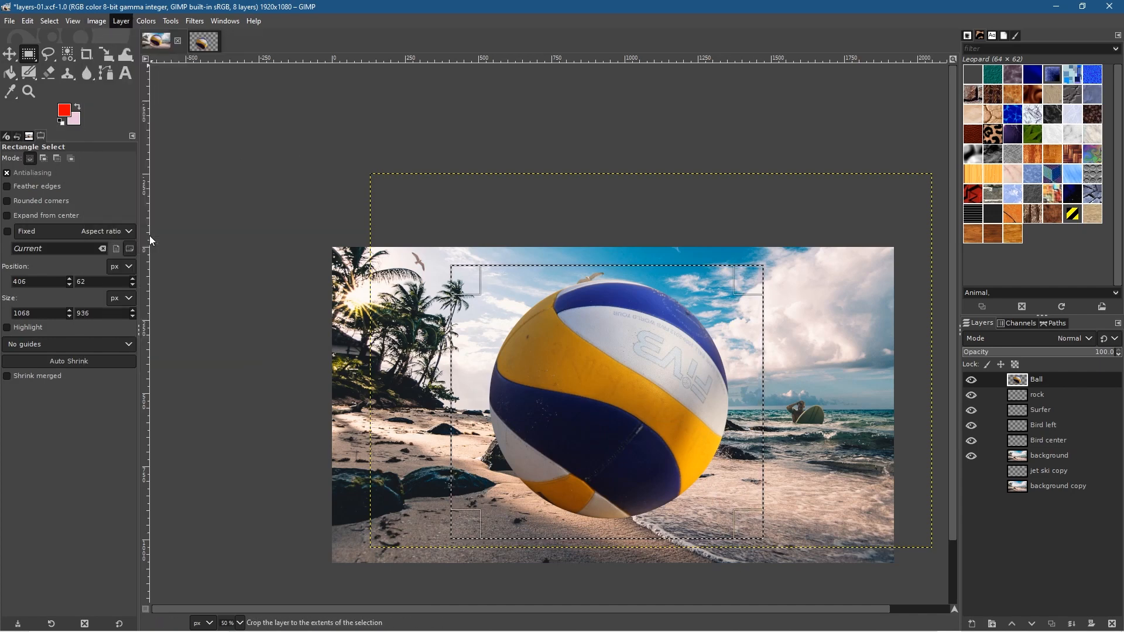
click(9, 54)
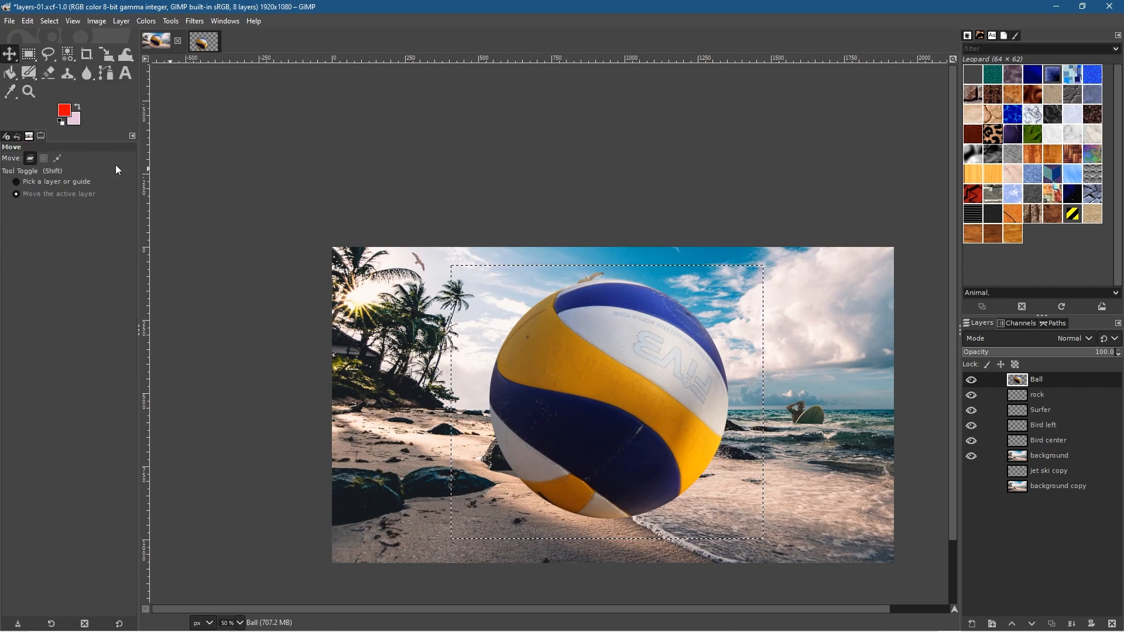
click(53, 23)
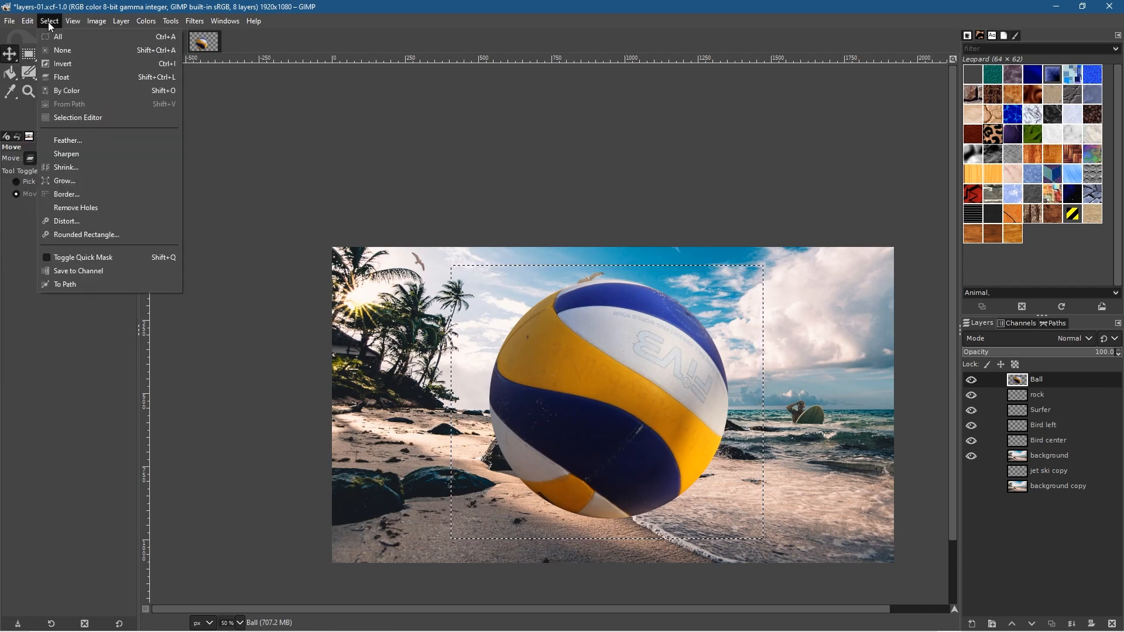
click(63, 52)
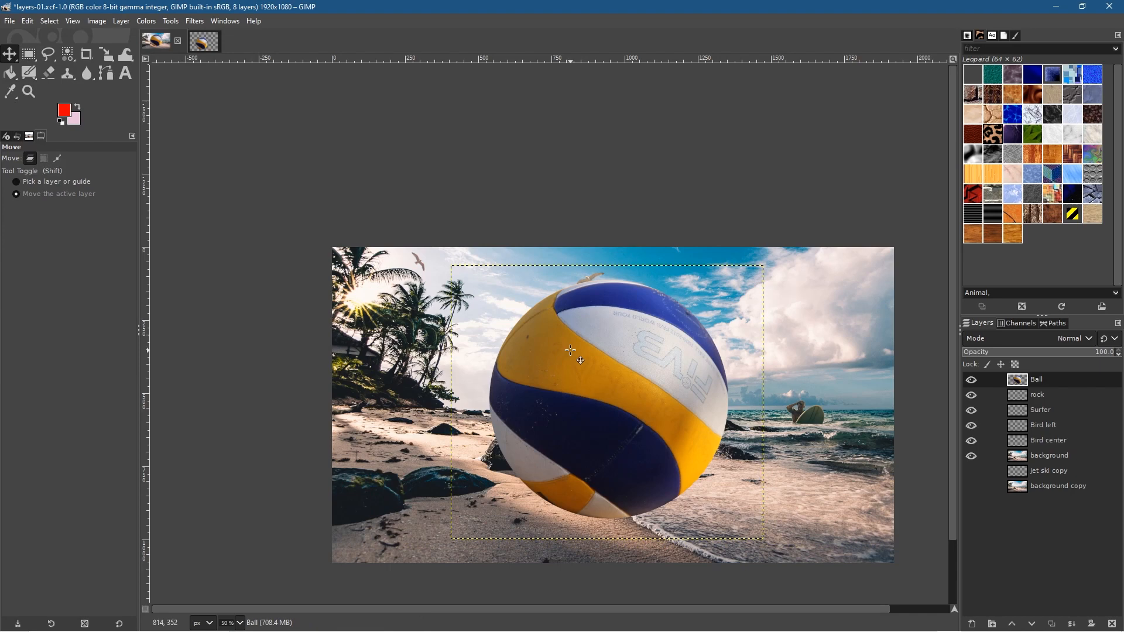
Scale the Ball layer down proportionally around its center to 126 × 110 px
right_click(107, 56)
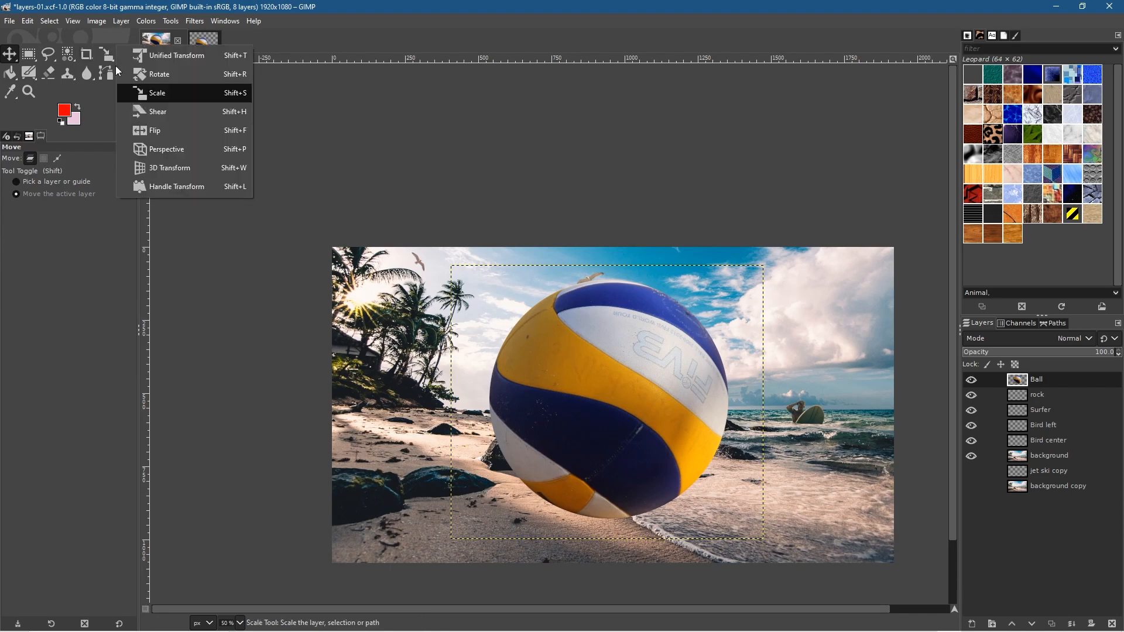
click(160, 95)
click(469, 287)
drag(469, 287, 795, 433)
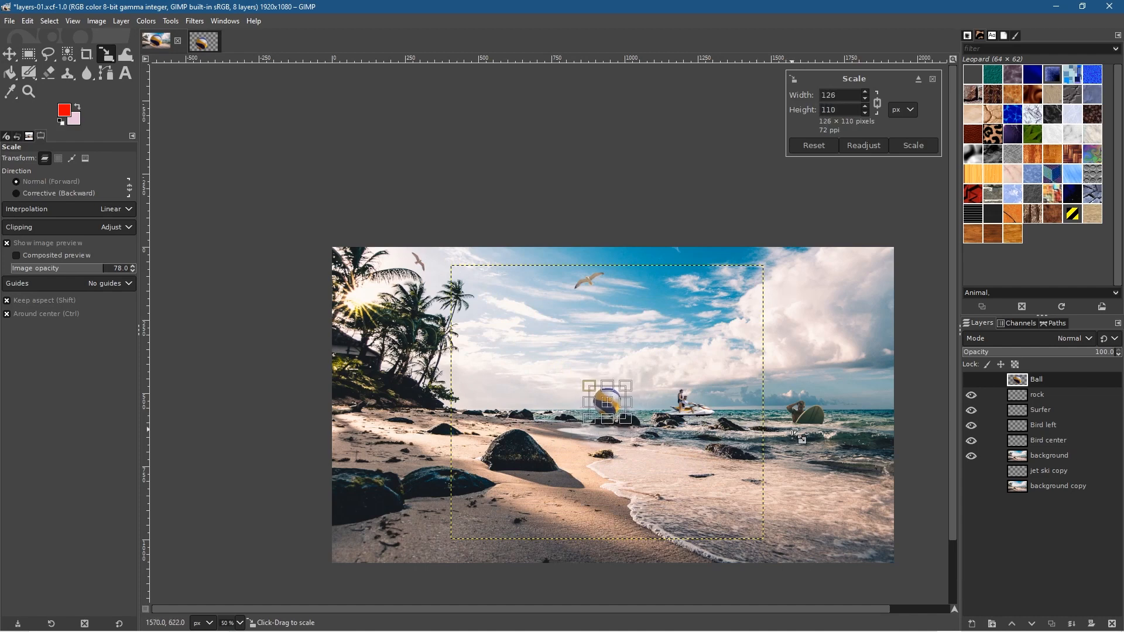
click(914, 145)
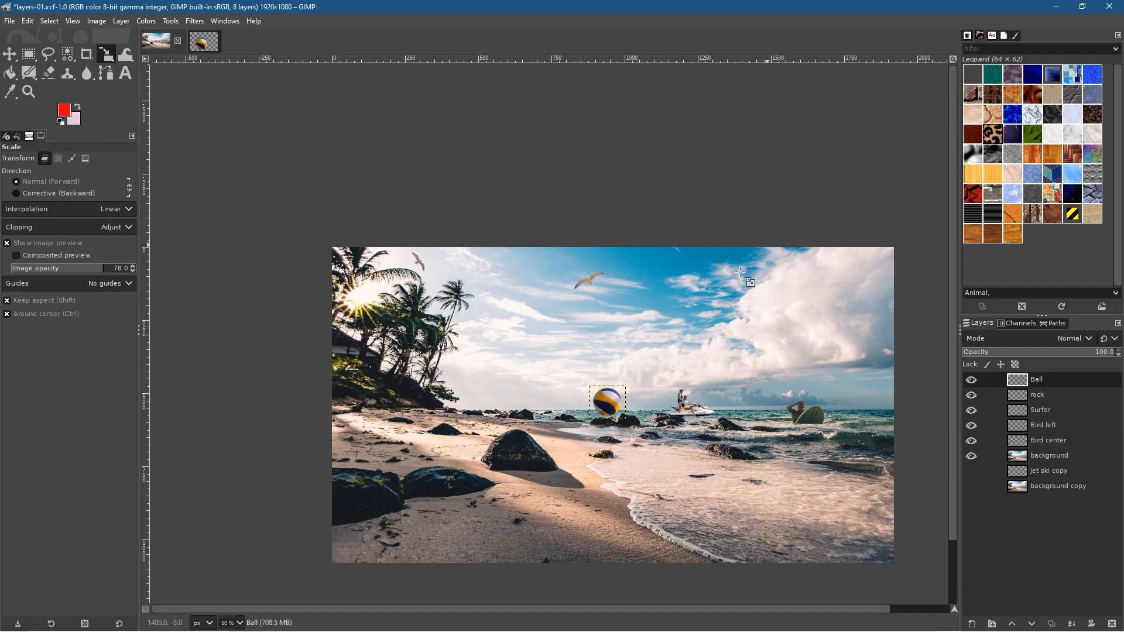
Move the volleyball onto the sand below the palm trees, beside the small dark rock
click(9, 54)
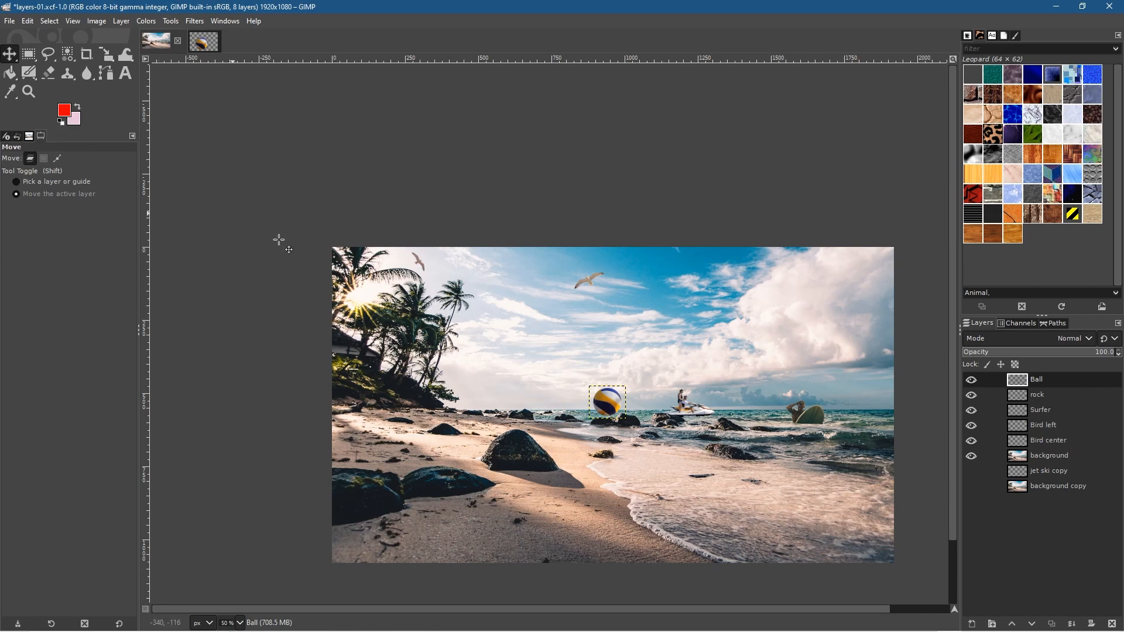
drag(606, 406, 563, 438)
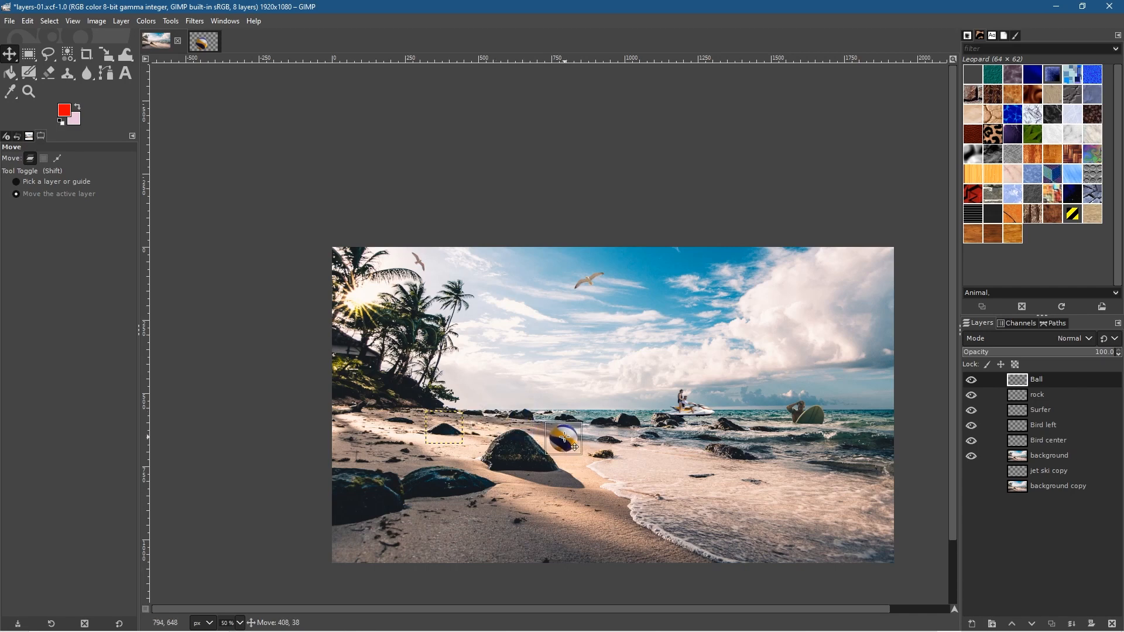
drag(564, 437, 425, 427)
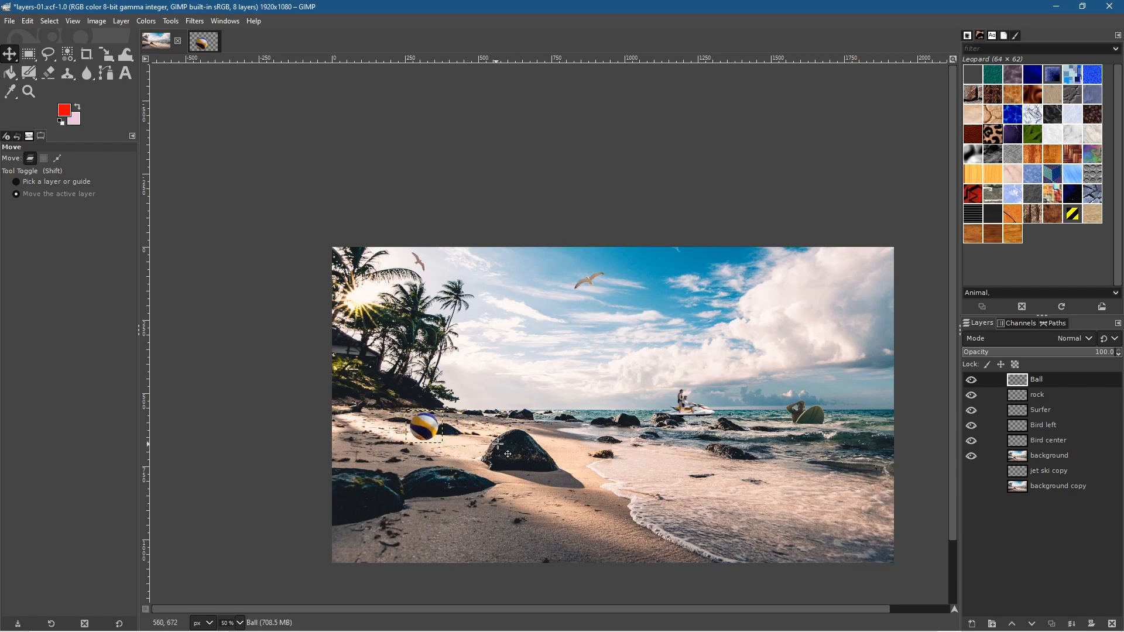
Duplicate the Ball layer and place the copy directly below the background layer
click(1041, 491)
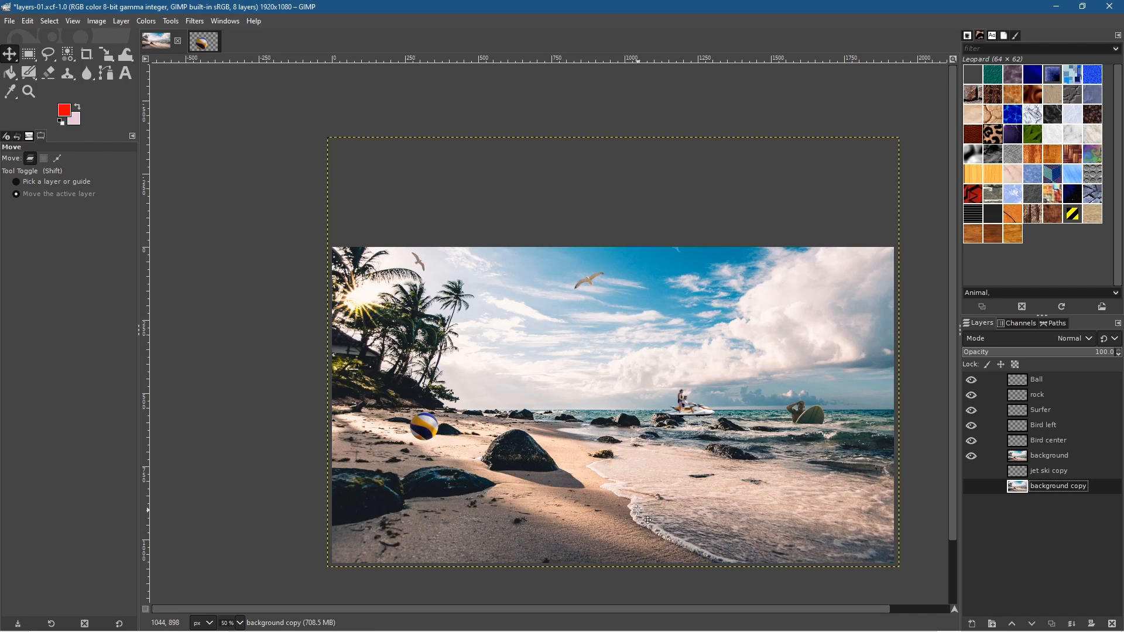
click(1041, 381)
right_click(1037, 380)
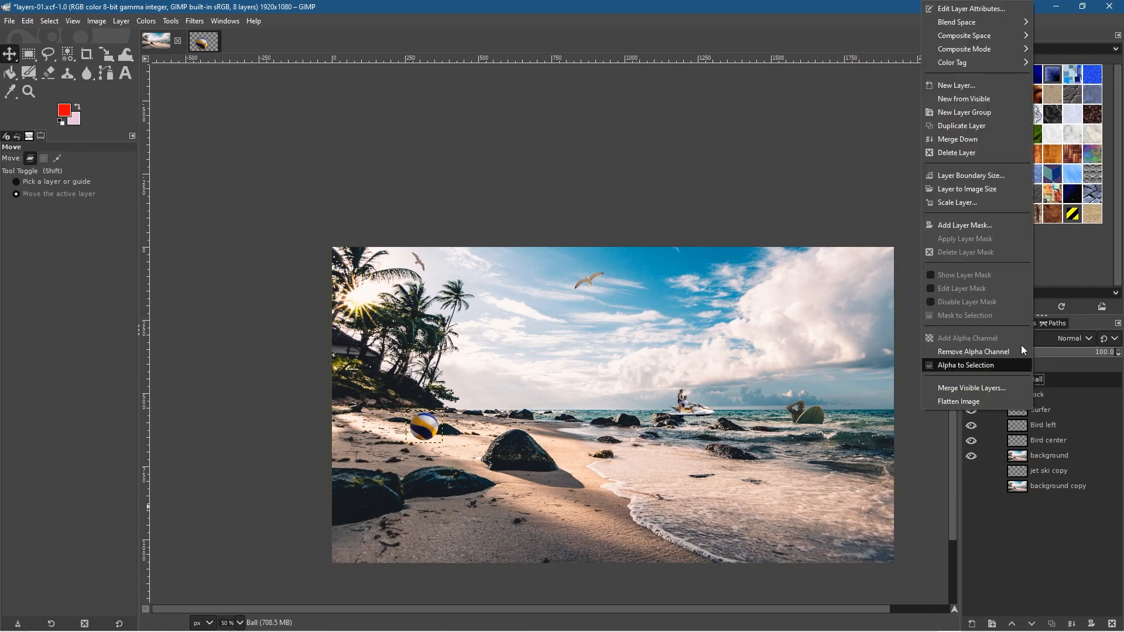
click(968, 125)
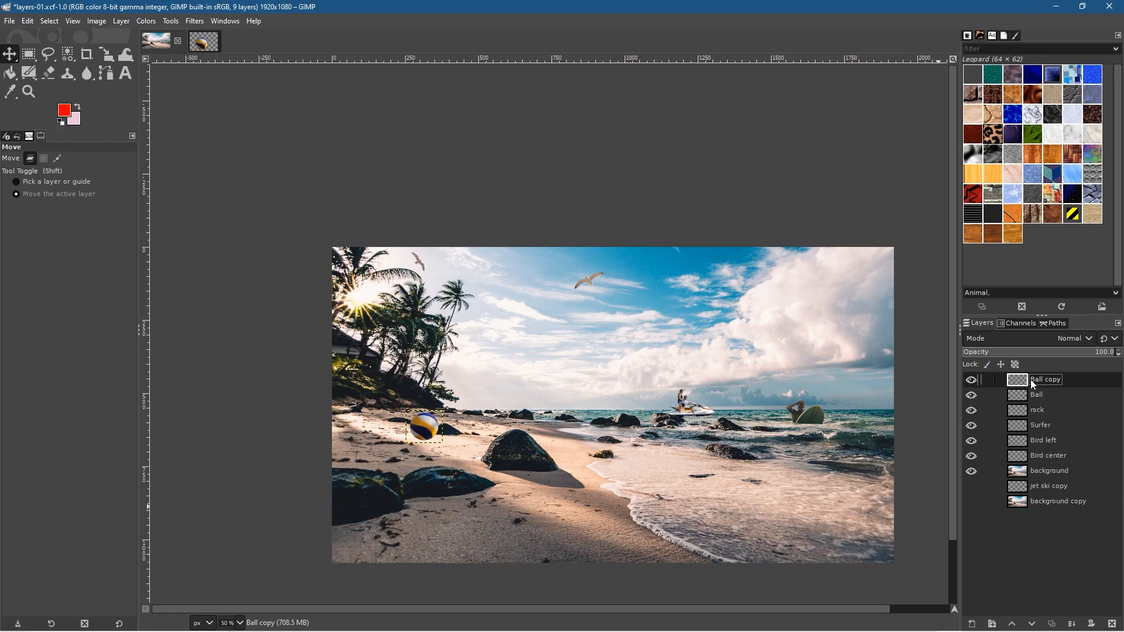
drag(1046, 385, 1000, 492)
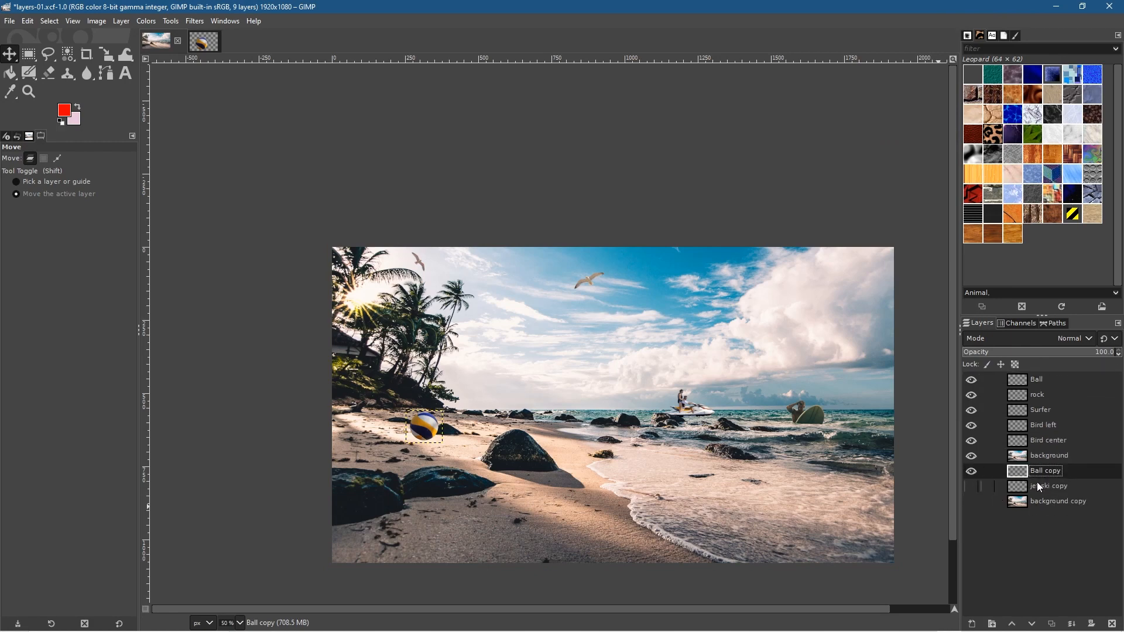
Duplicate the background layer and keep the copy hidden at the bottom of the layer stack
click(1030, 457)
right_click(1028, 460)
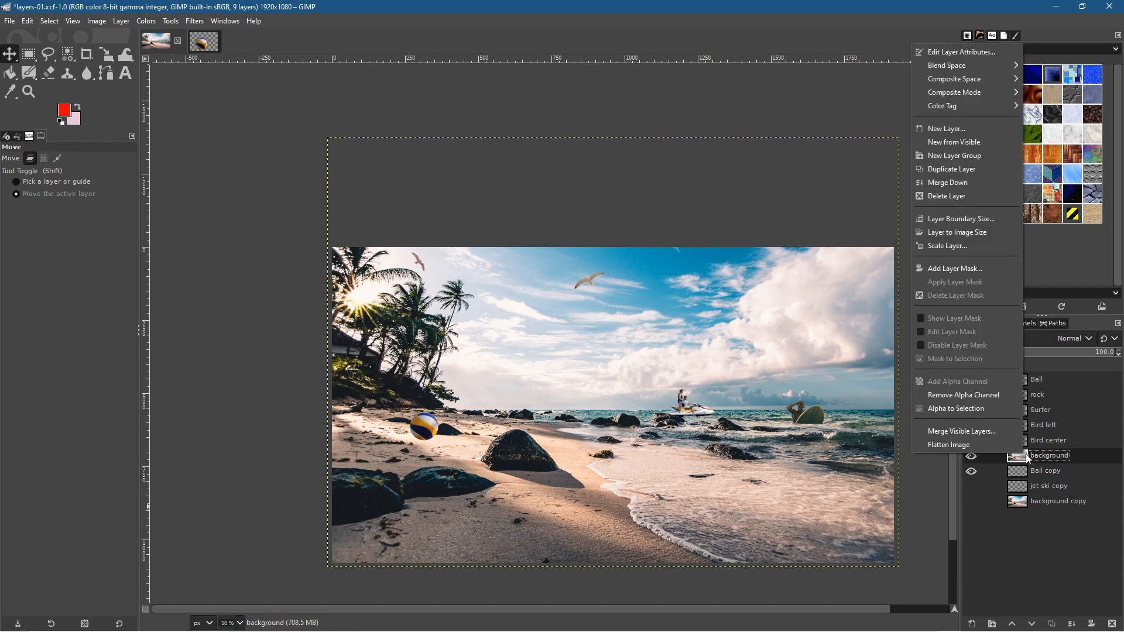
click(960, 170)
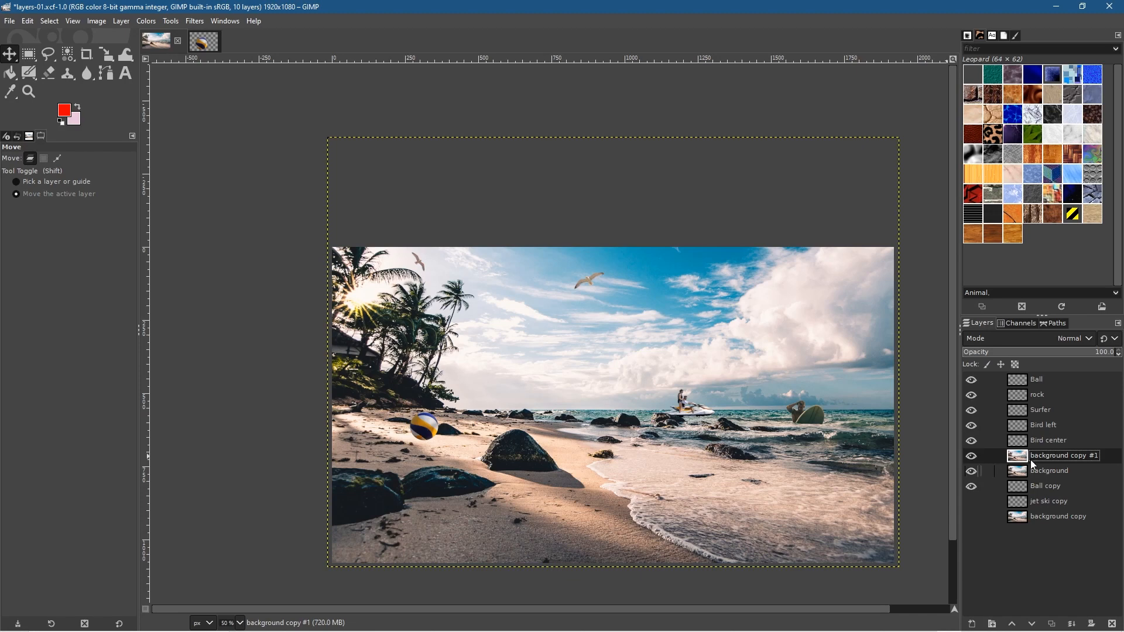
drag(1043, 463, 1046, 528)
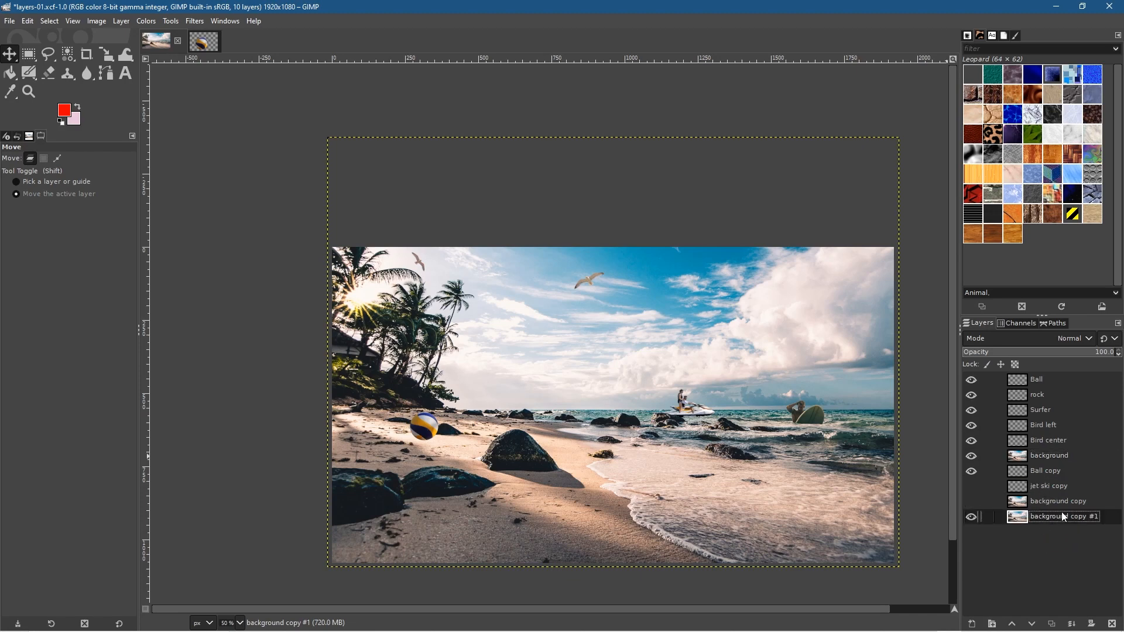
click(1050, 456)
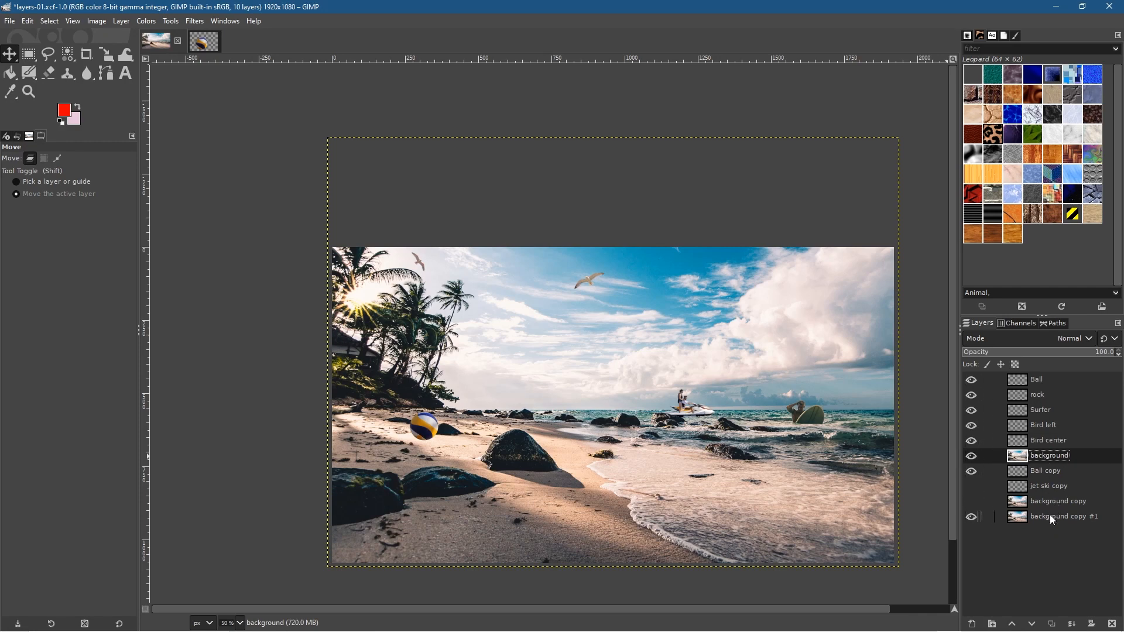
Move the Ball layer directly above the background layer and merge it down
drag(1040, 378, 1044, 453)
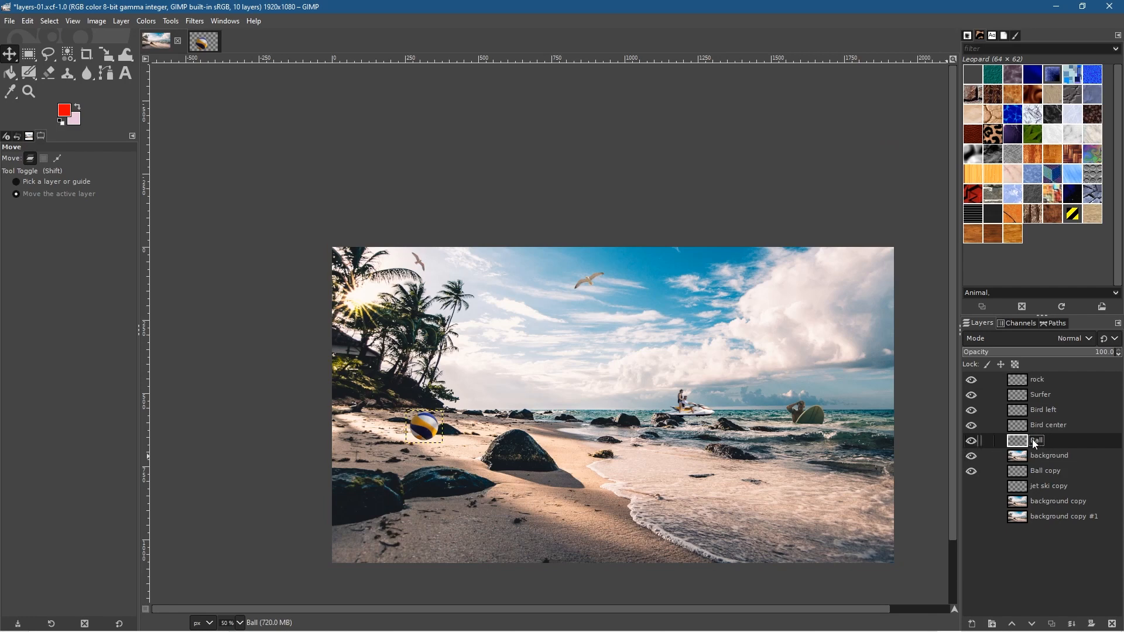
right_click(1025, 444)
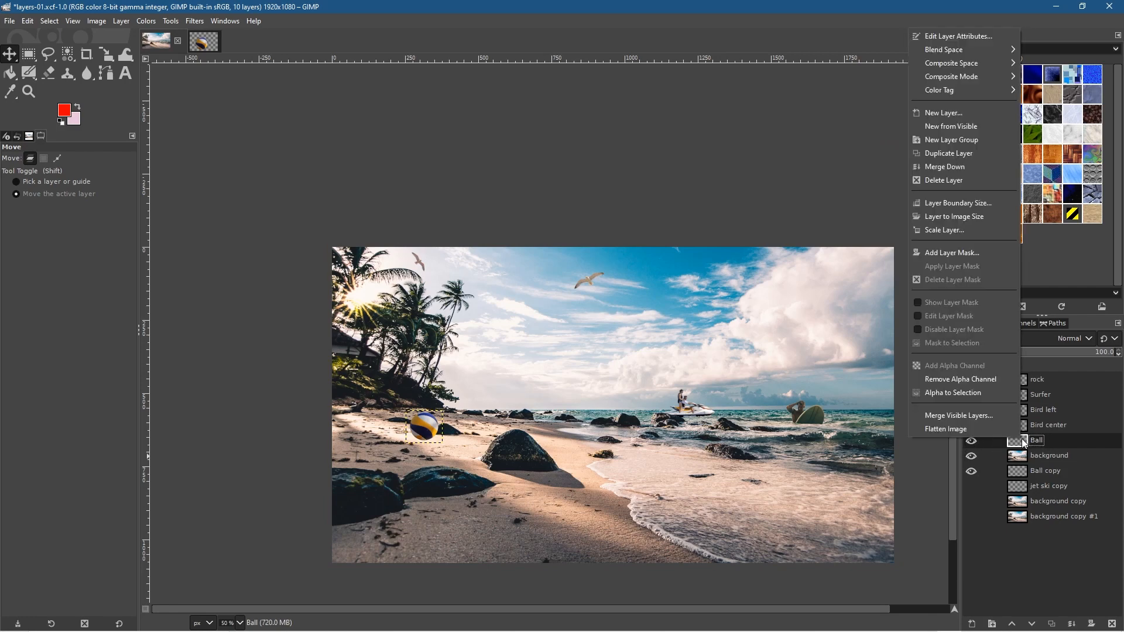
click(961, 168)
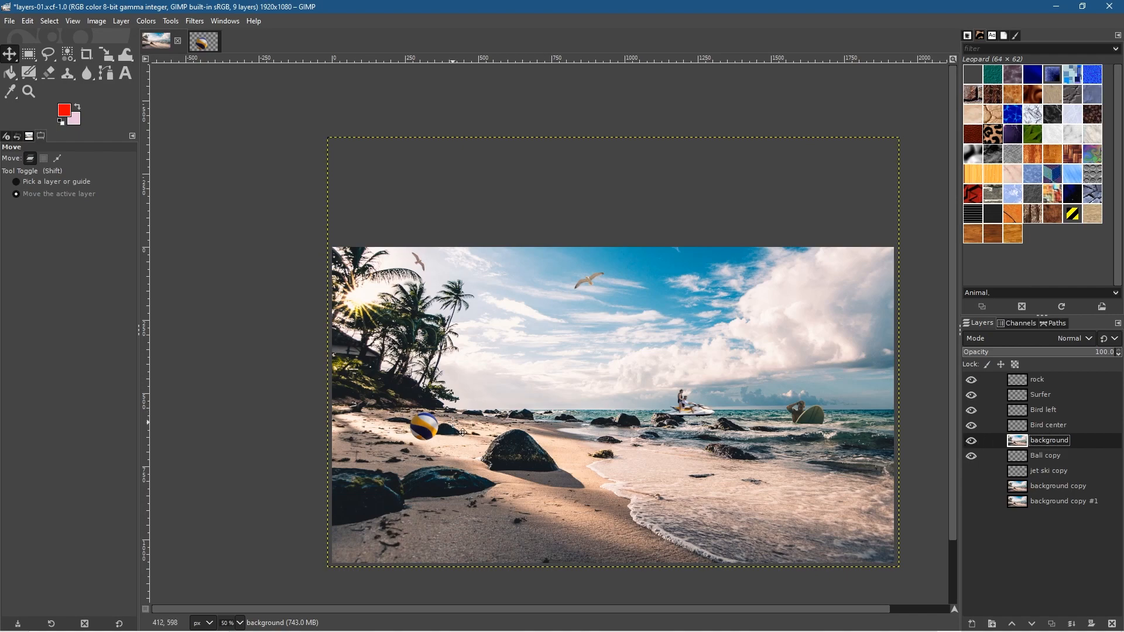
Set up the Clone tool with the Acrylic 02 brush at size 85 for blending the volleyball into the sand
scroll(400, 433, up, 4)
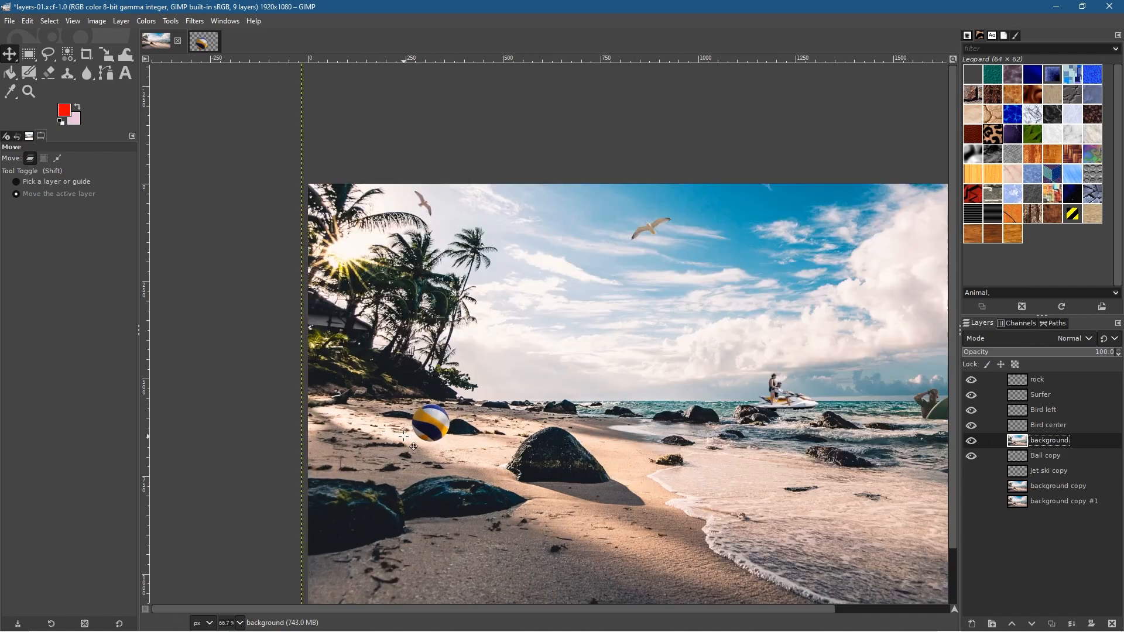
scroll(400, 434, up, 2)
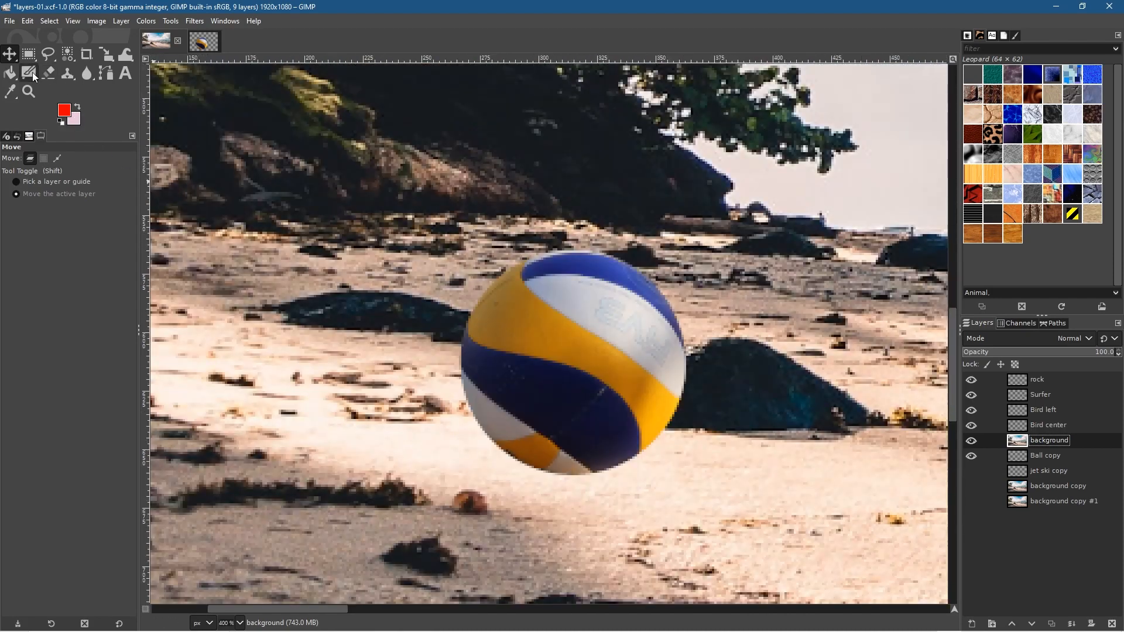
click(67, 73)
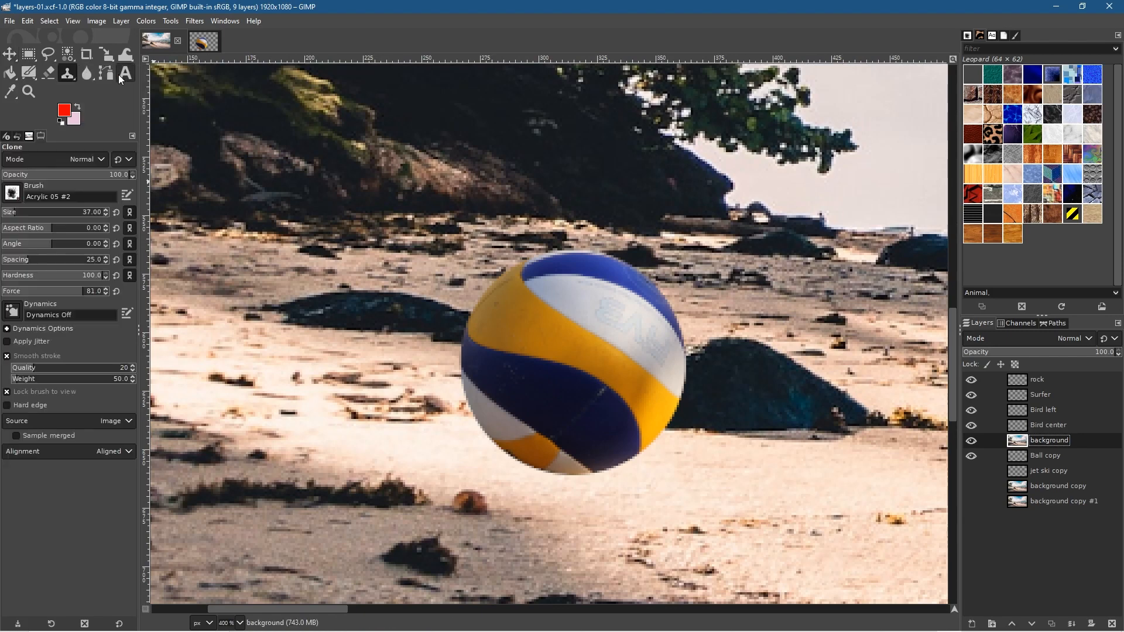
click(12, 194)
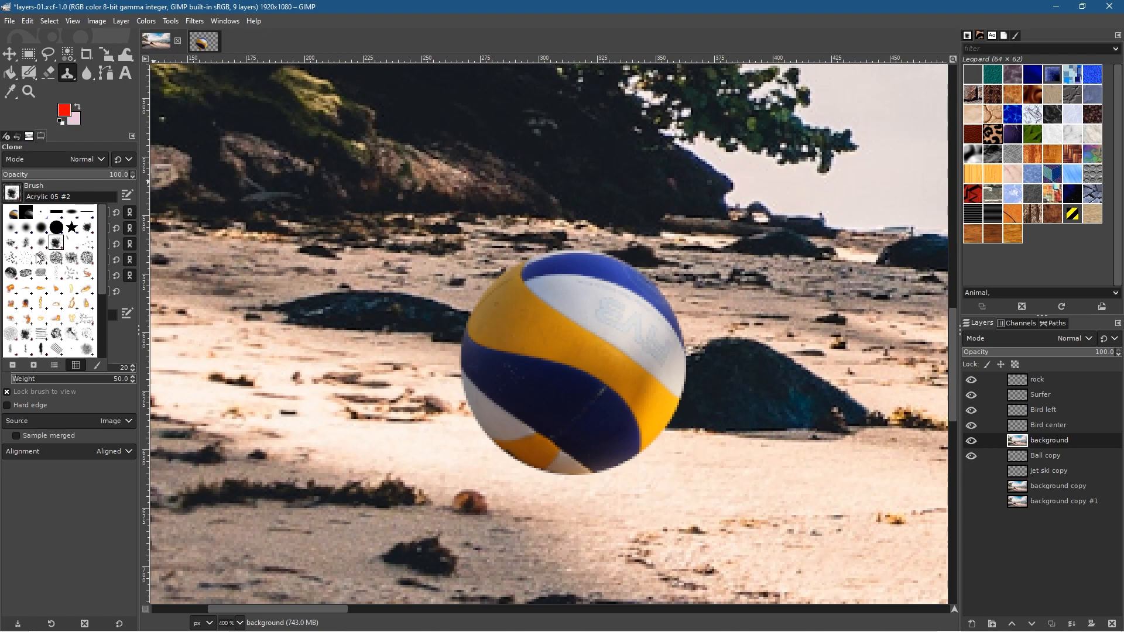
click(13, 244)
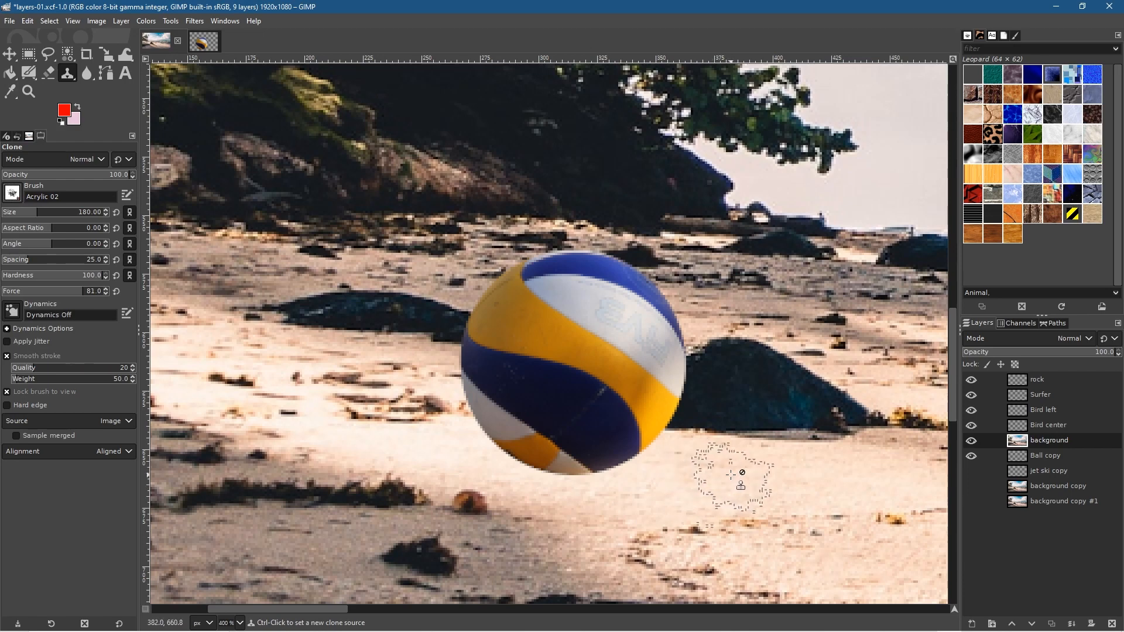
scroll(717, 473, down, 1)
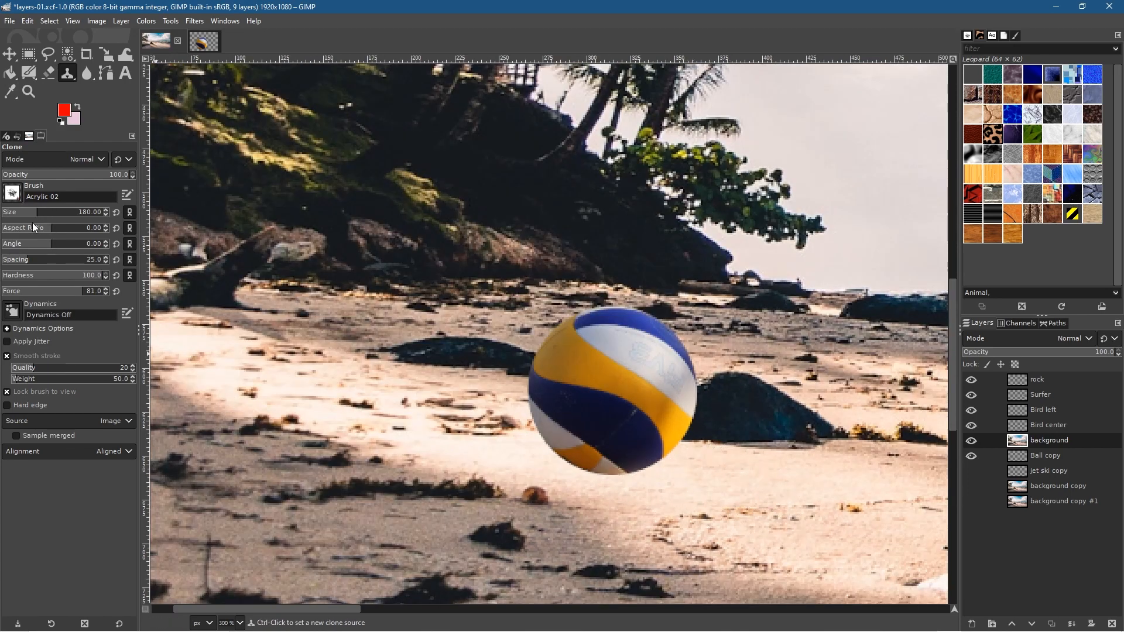
drag(32, 215, 24, 213)
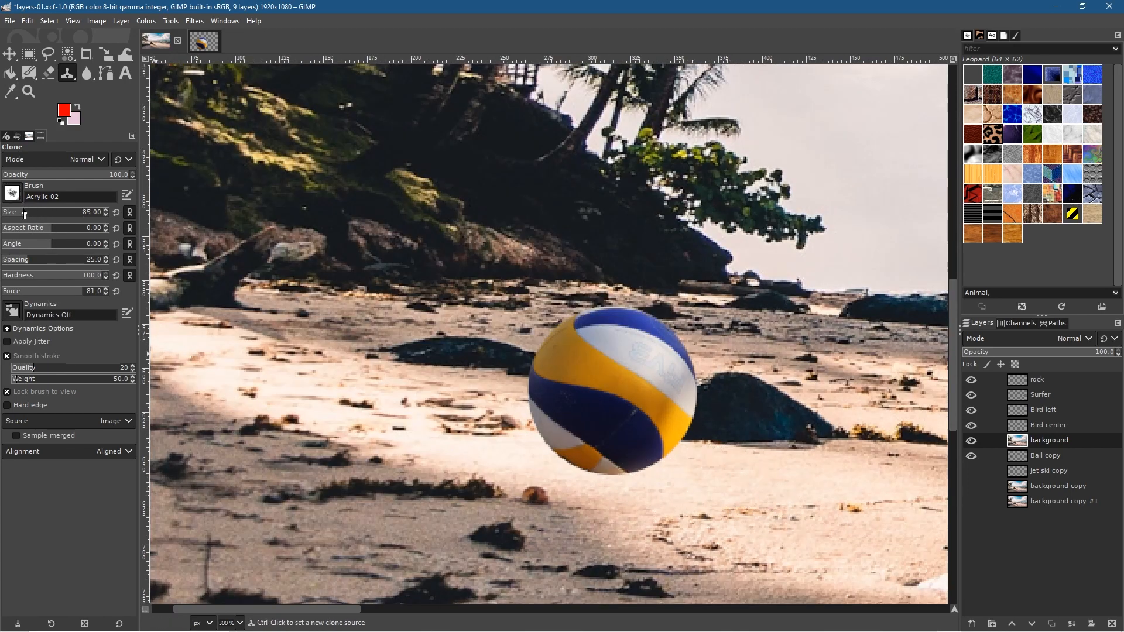
Clone sand from beside the volleyball over its bottom edge so it looks partly sunk into the beach
ctrl+click(824, 471)
mouse_move(663, 472)
mouse_down()
mouse_move(609, 480)
mouse_move(549, 460)
mouse_move(598, 481)
mouse_move(681, 466)
mouse_move(564, 466)
mouse_up()
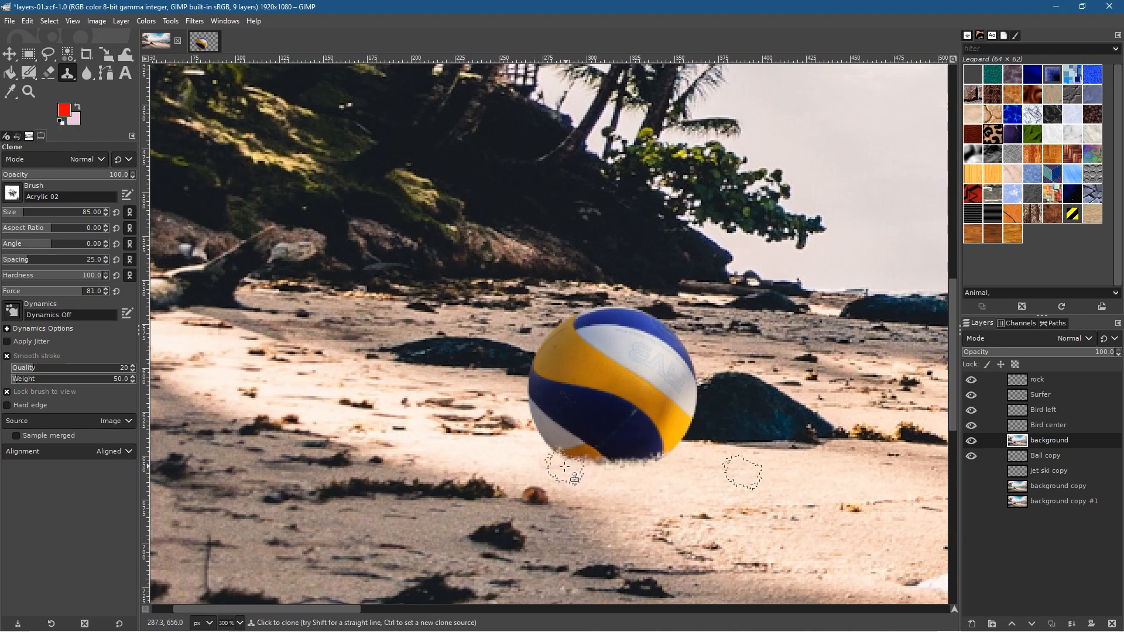
ctrl+scroll(715, 469, down, 4)
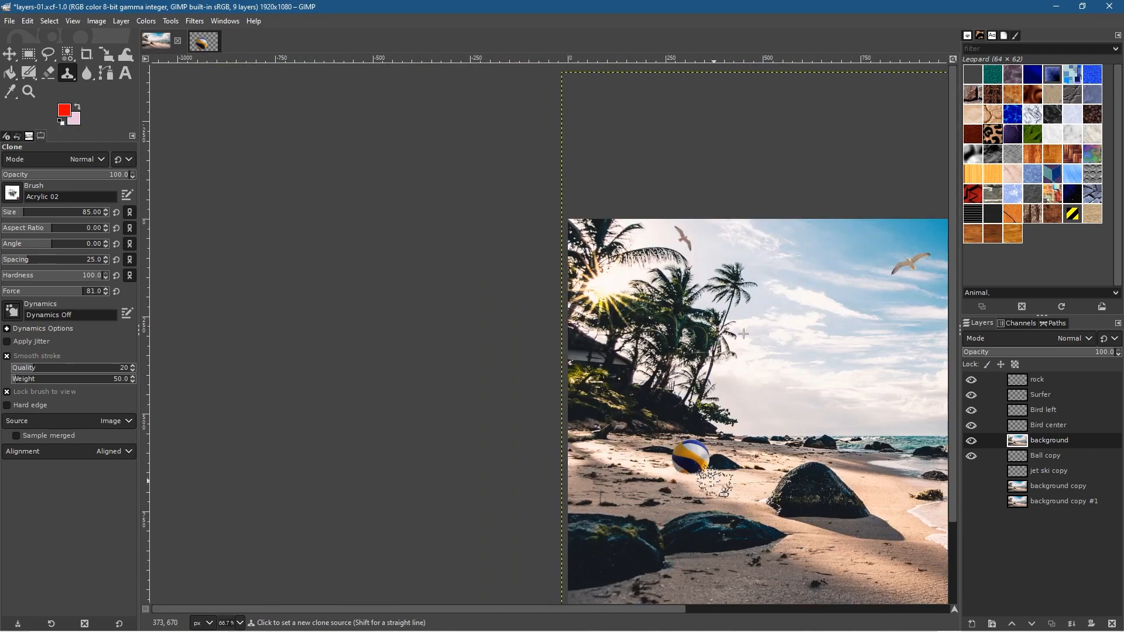
ctrl+scroll(715, 482, down, 2)
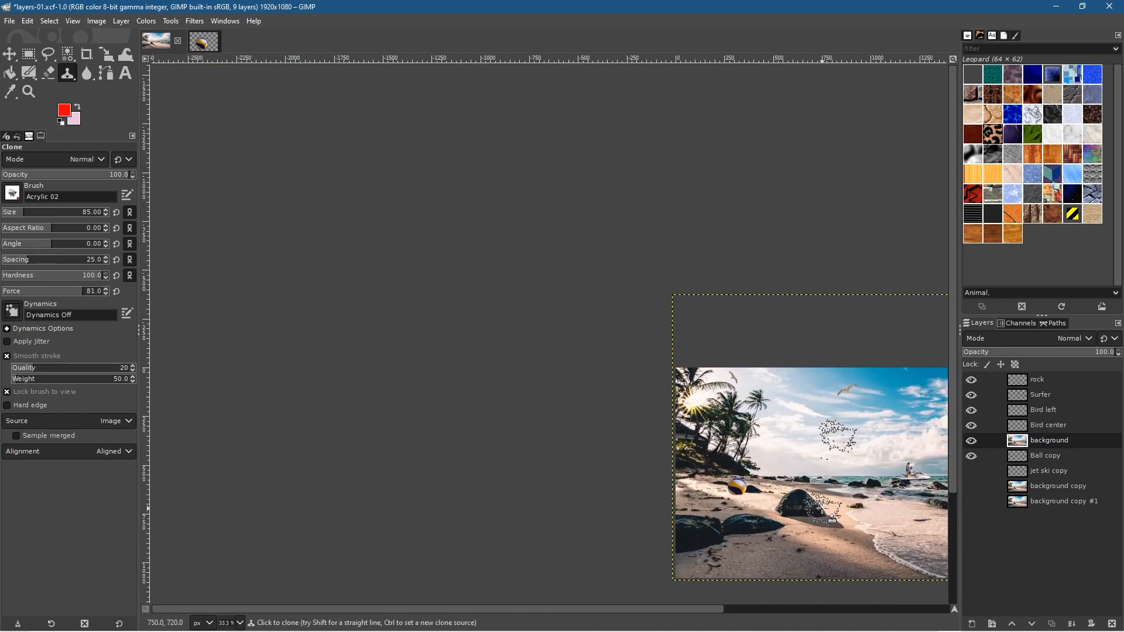
ctrl+scroll(528, 435, up, 2)
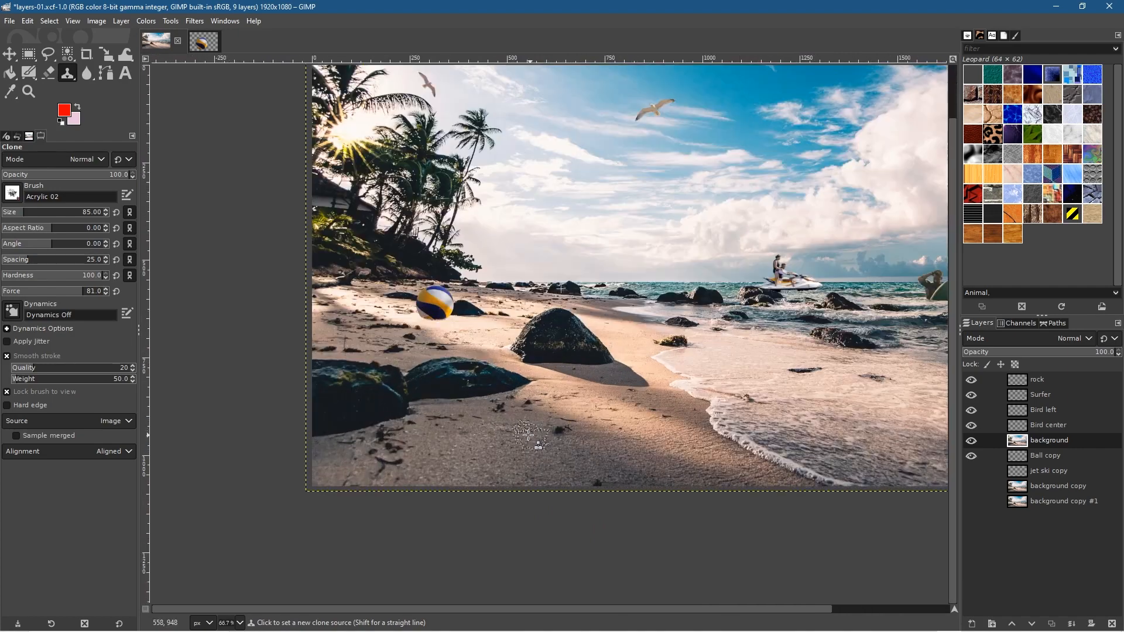
ctrl+scroll(565, 380, up, 3)
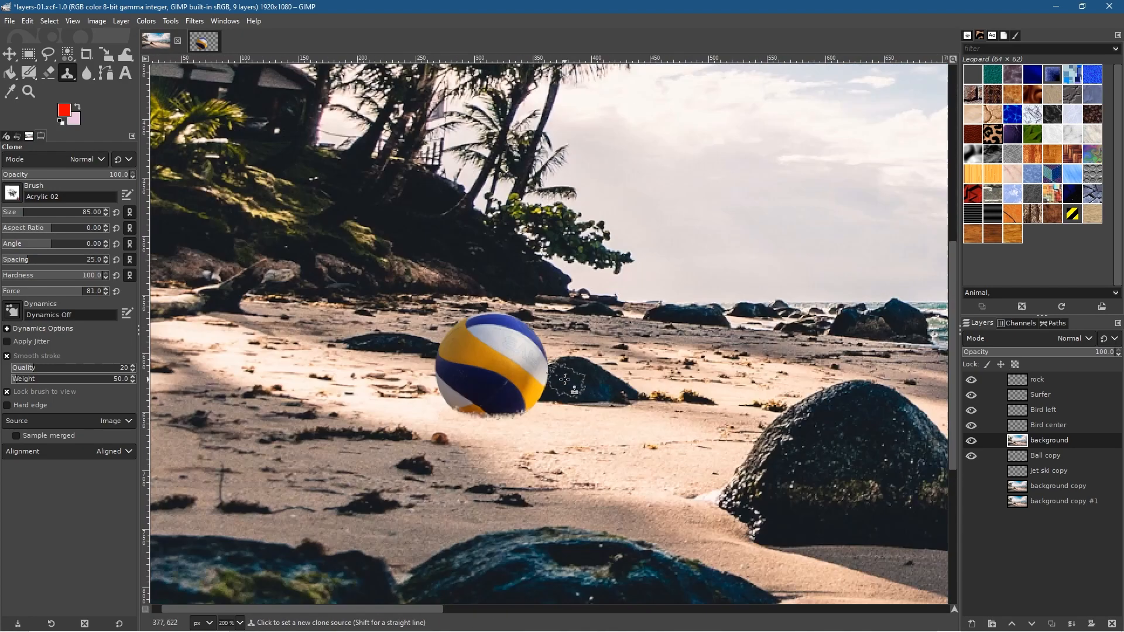
ctrl+scroll(565, 380, up, 2)
mouse_move(432, 448)
mouse_down()
mouse_move(484, 451)
mouse_move(351, 460)
mouse_move(466, 463)
mouse_move(508, 458)
mouse_move(512, 446)
mouse_move(519, 458)
mouse_move(341, 436)
mouse_up()
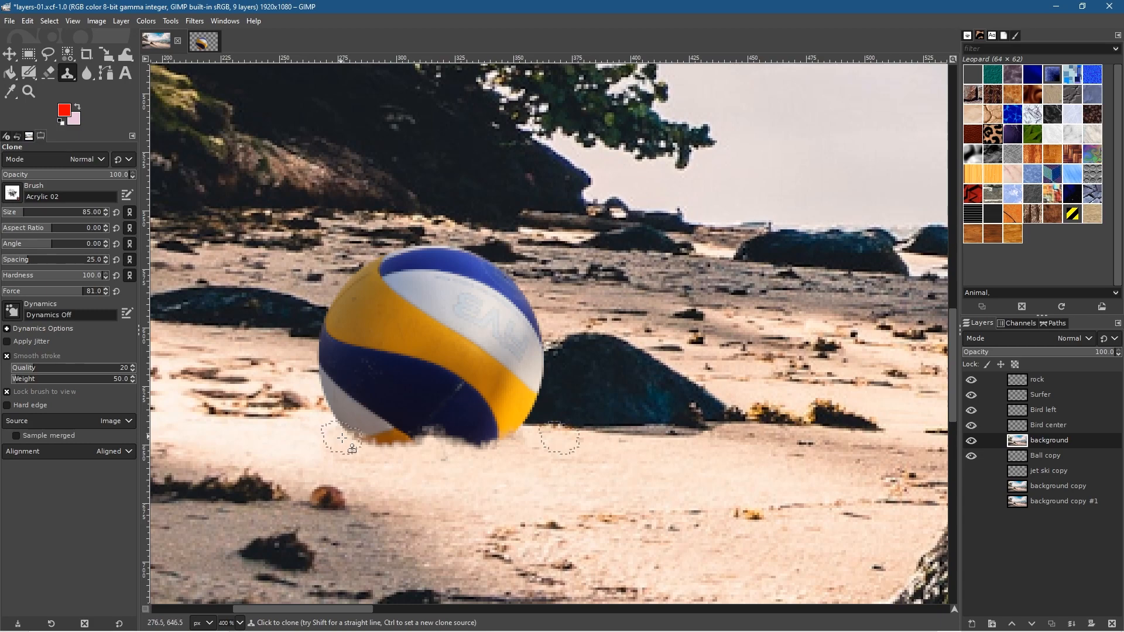
scroll(507, 471, down, 6)
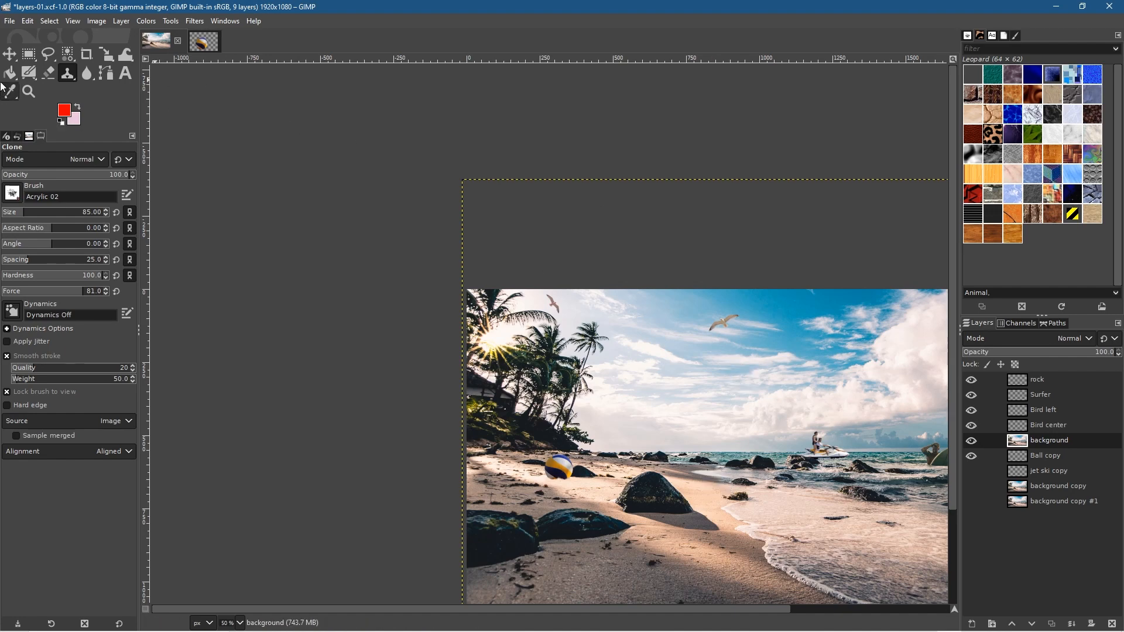
click(9, 54)
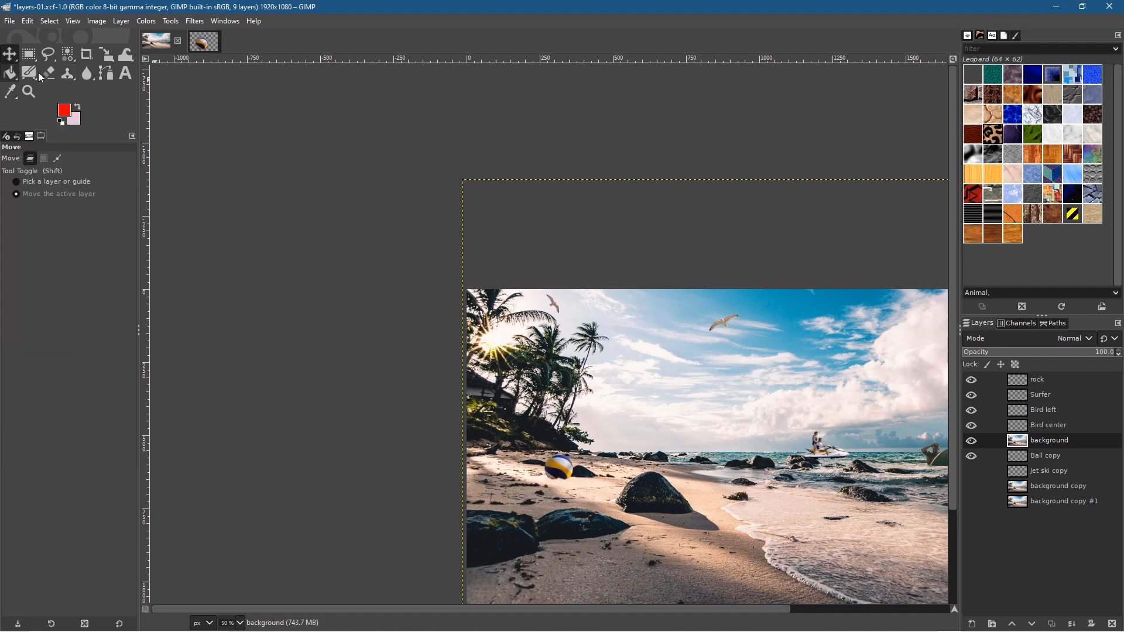
Save the volleyball cutout image as ball.xcf in the images folder and close it
click(204, 44)
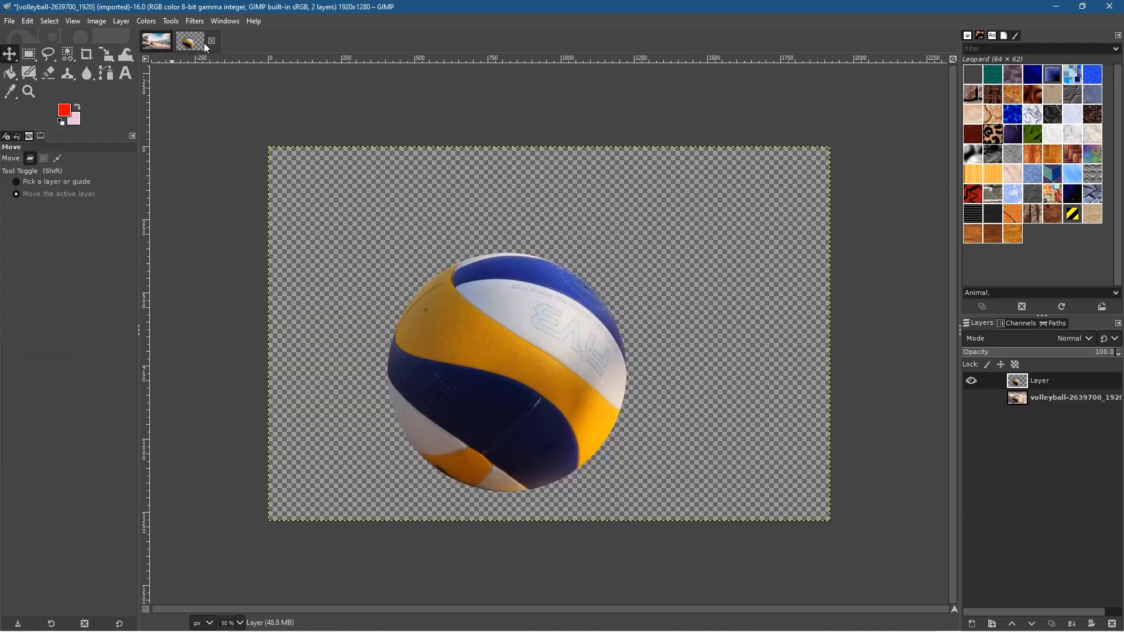
click(9, 21)
click(41, 151)
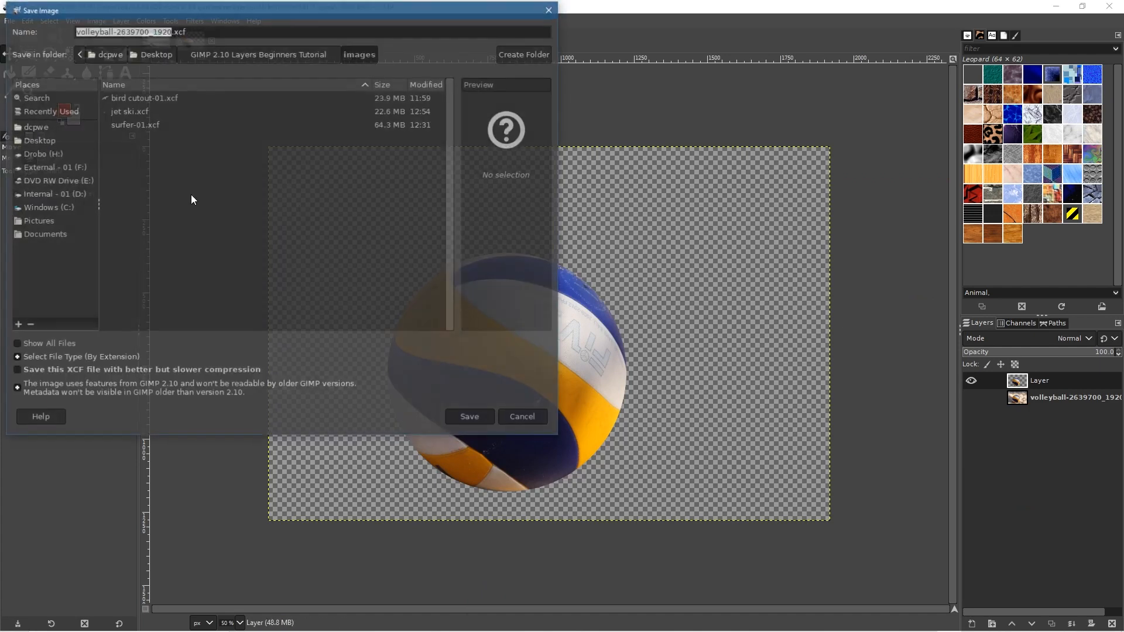
click(144, 30)
drag(171, 30, 6, 26)
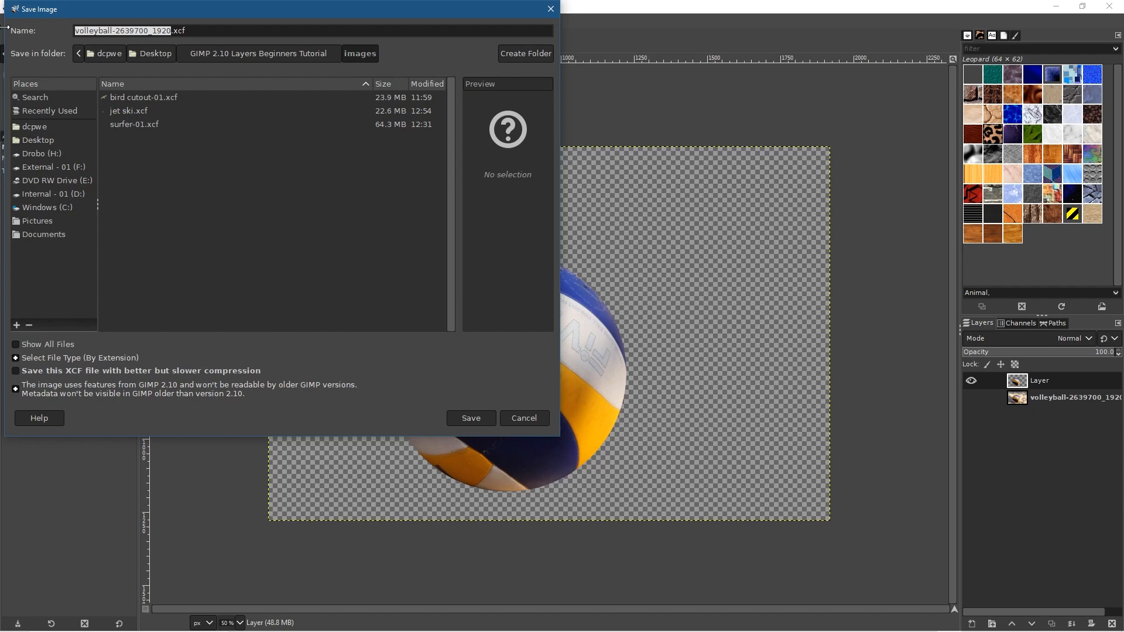
text(ball)
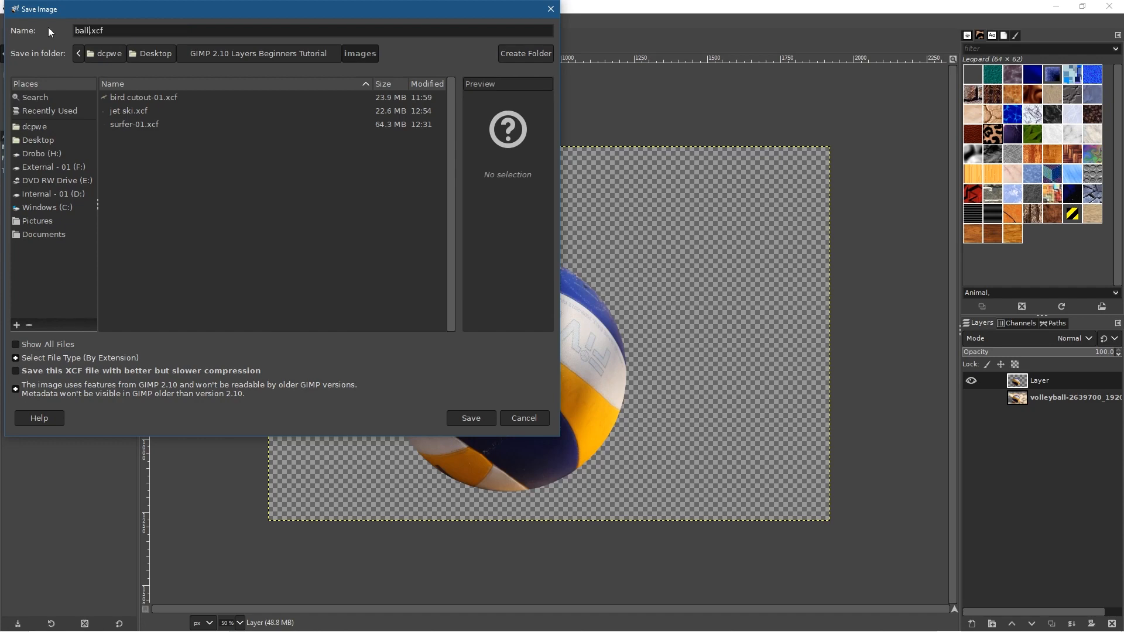
click(483, 419)
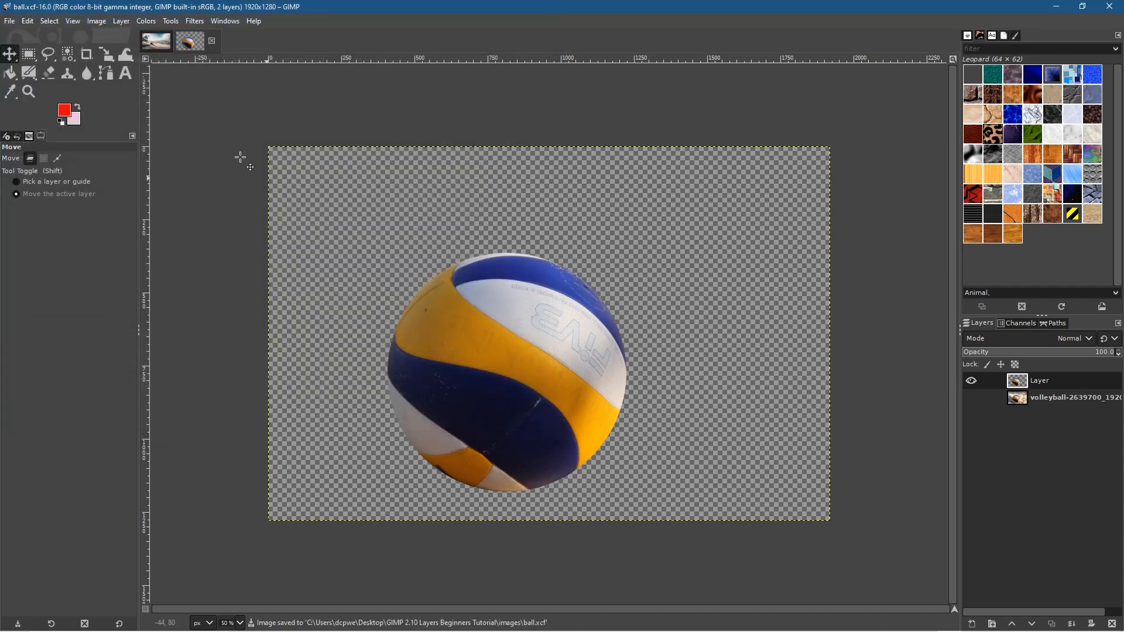
click(212, 40)
Save the beach composite to its existing file, layers-01.xcf
drag(772, 371, 591, 294)
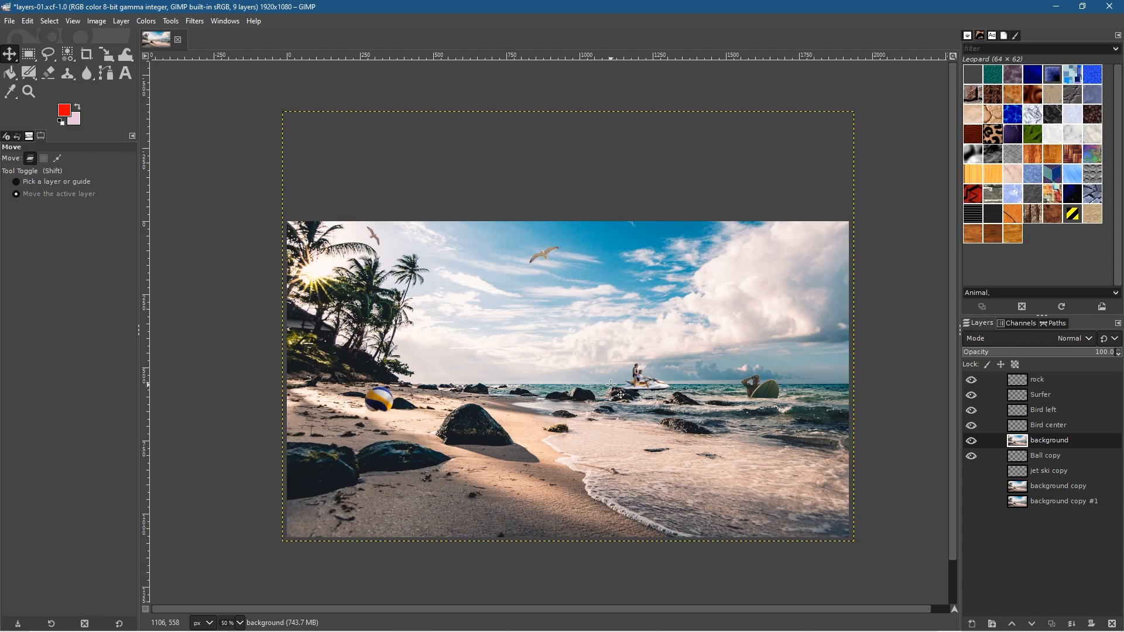
click(9, 21)
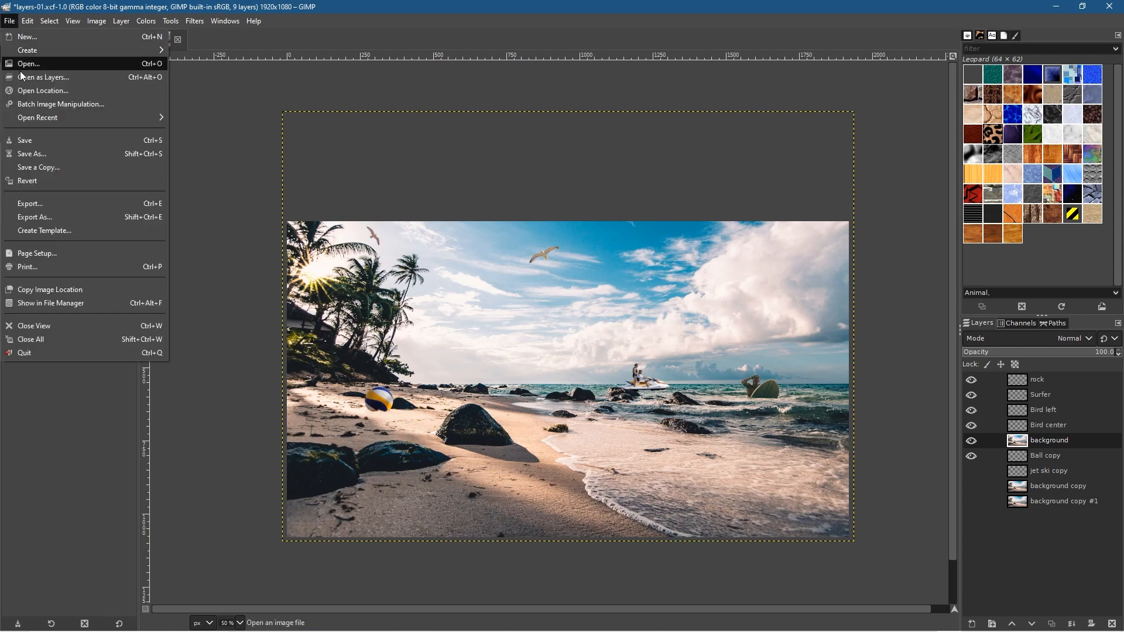
click(26, 140)
Open the photo of the sunbather in the straw hat, the file ending in 1770310.jpg, from the images folder
click(11, 21)
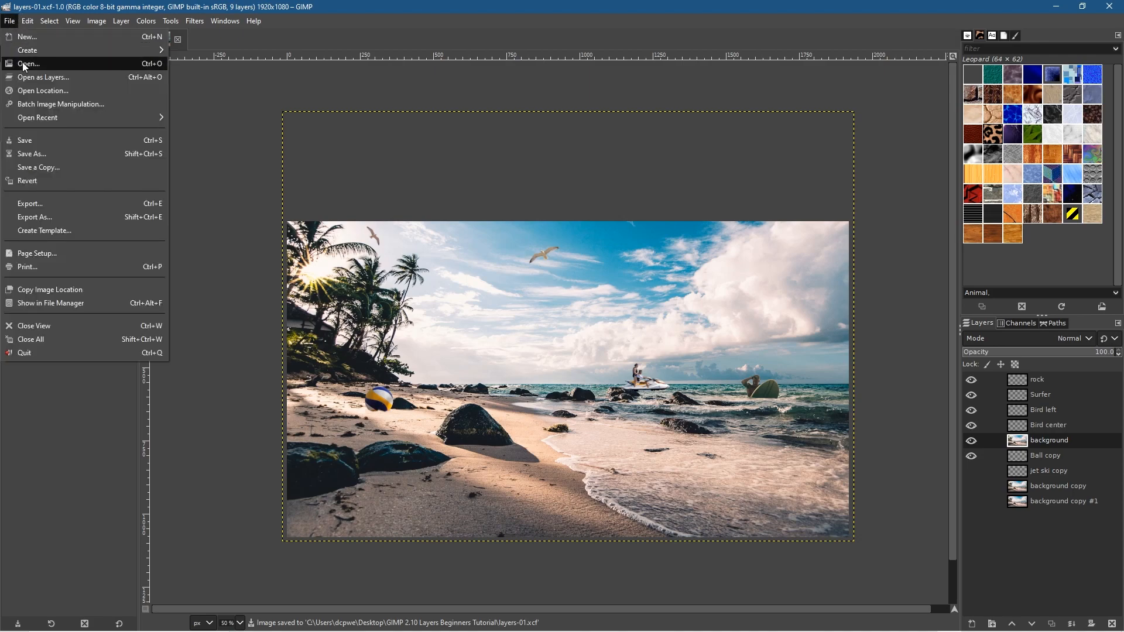
click(22, 62)
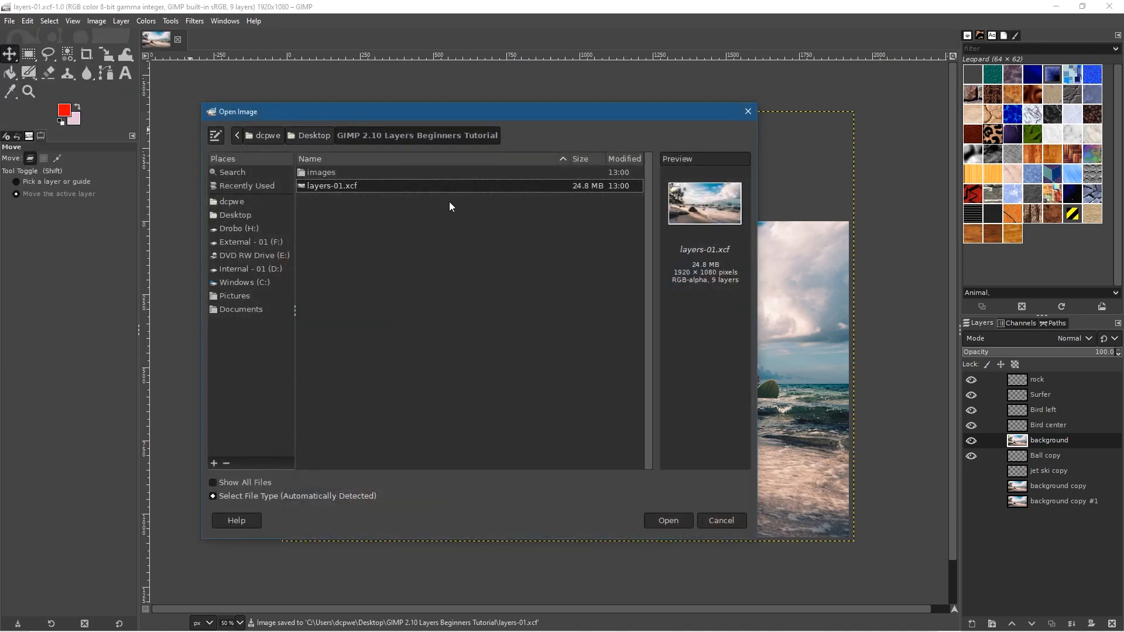
double_click(318, 171)
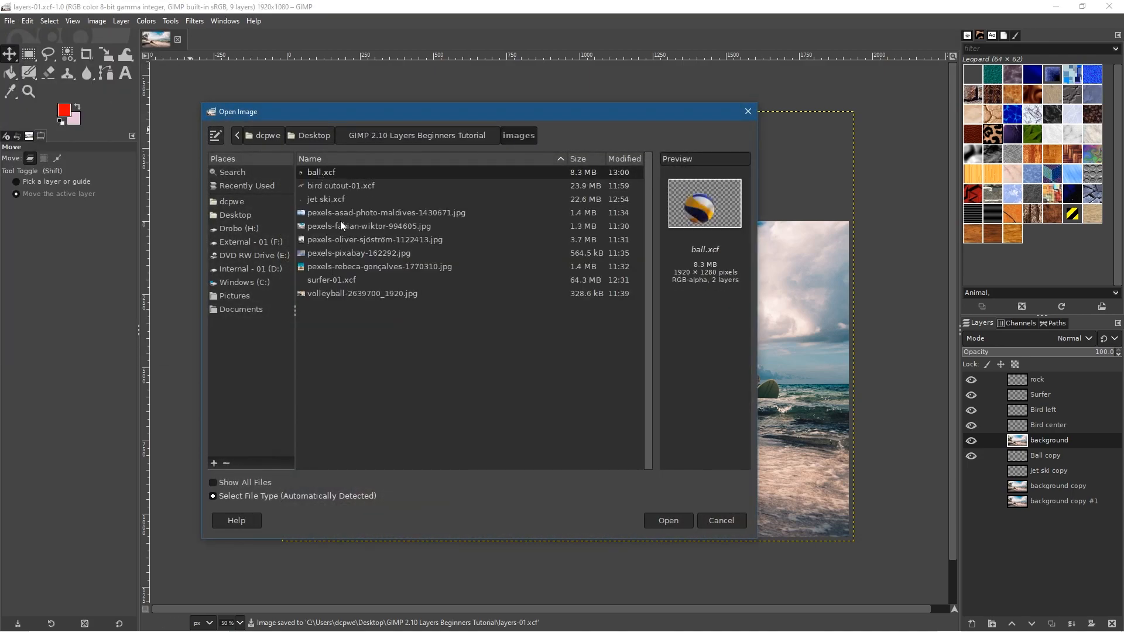
click(339, 238)
click(339, 253)
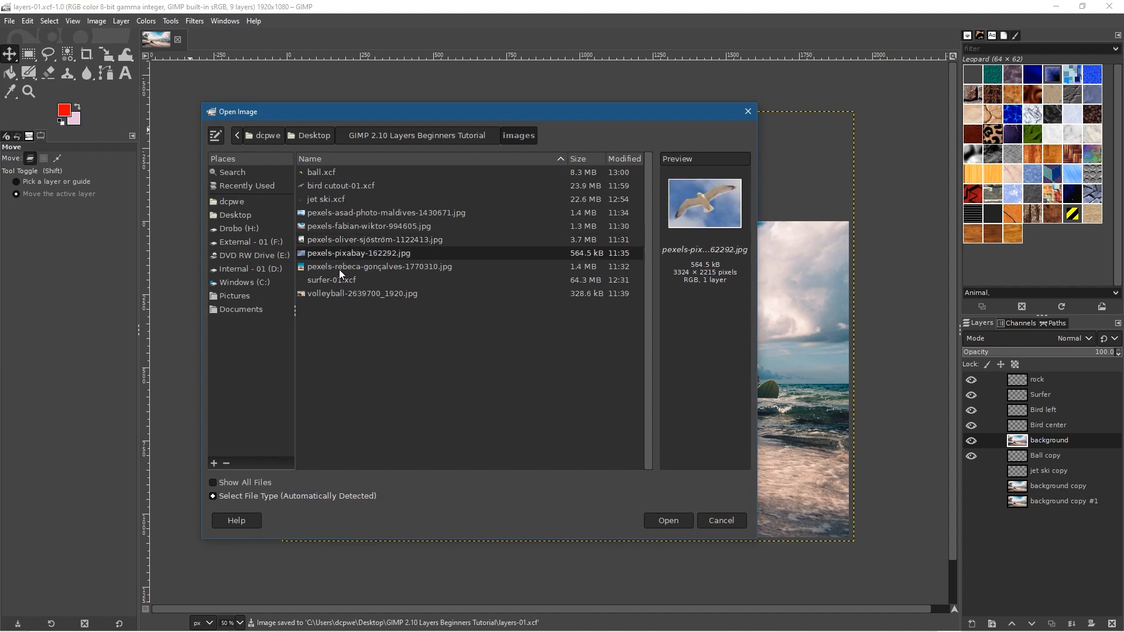
click(339, 267)
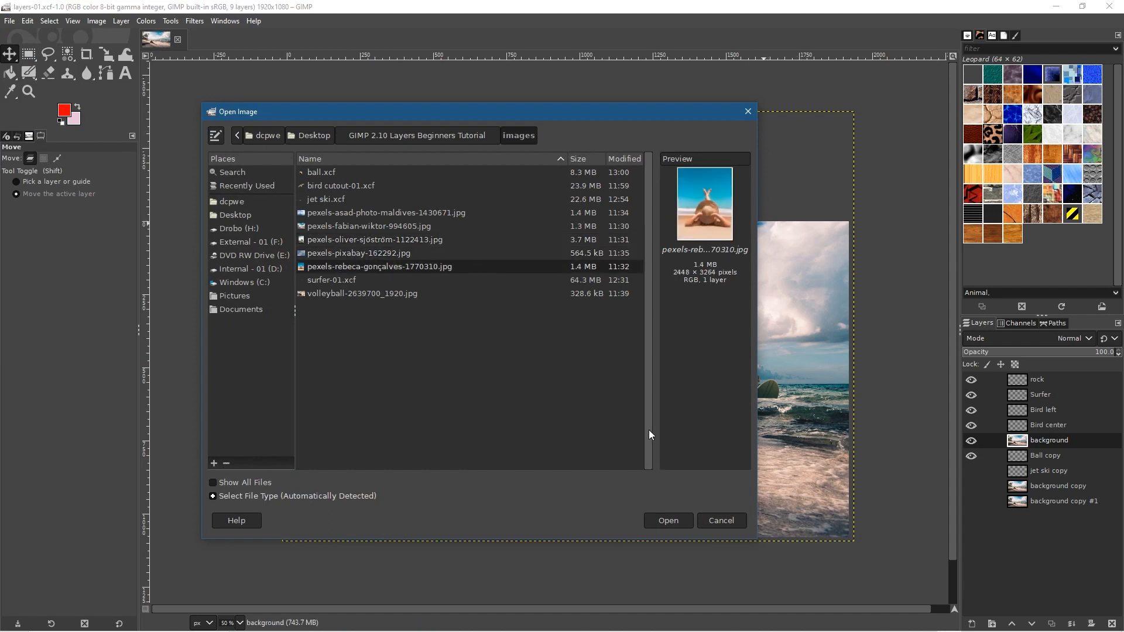
click(669, 520)
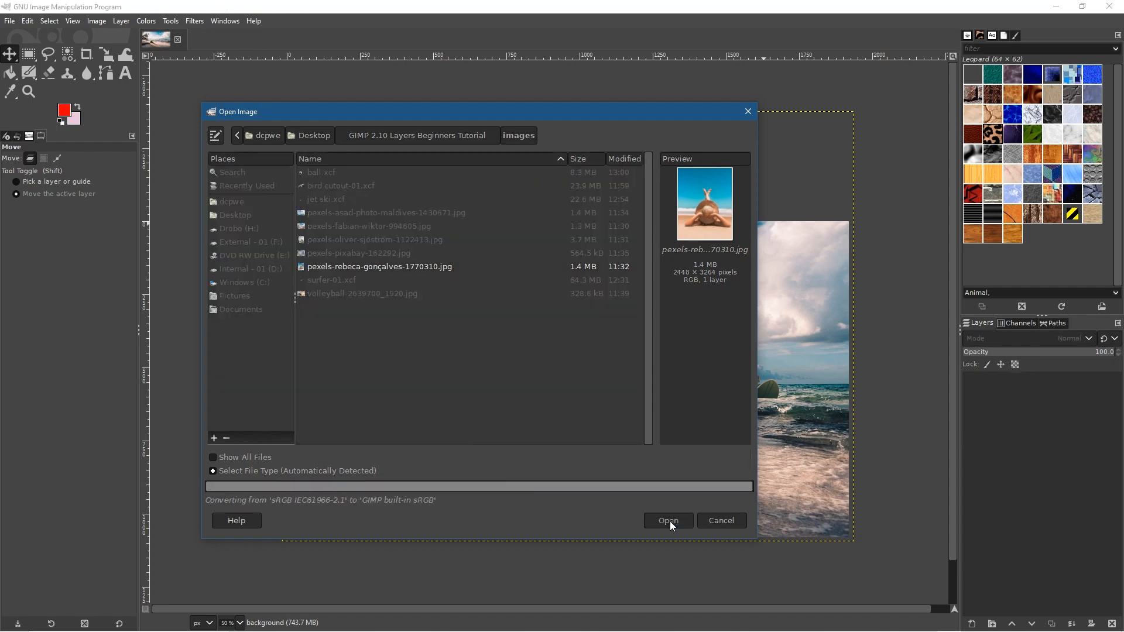
scroll(589, 412, up, 2)
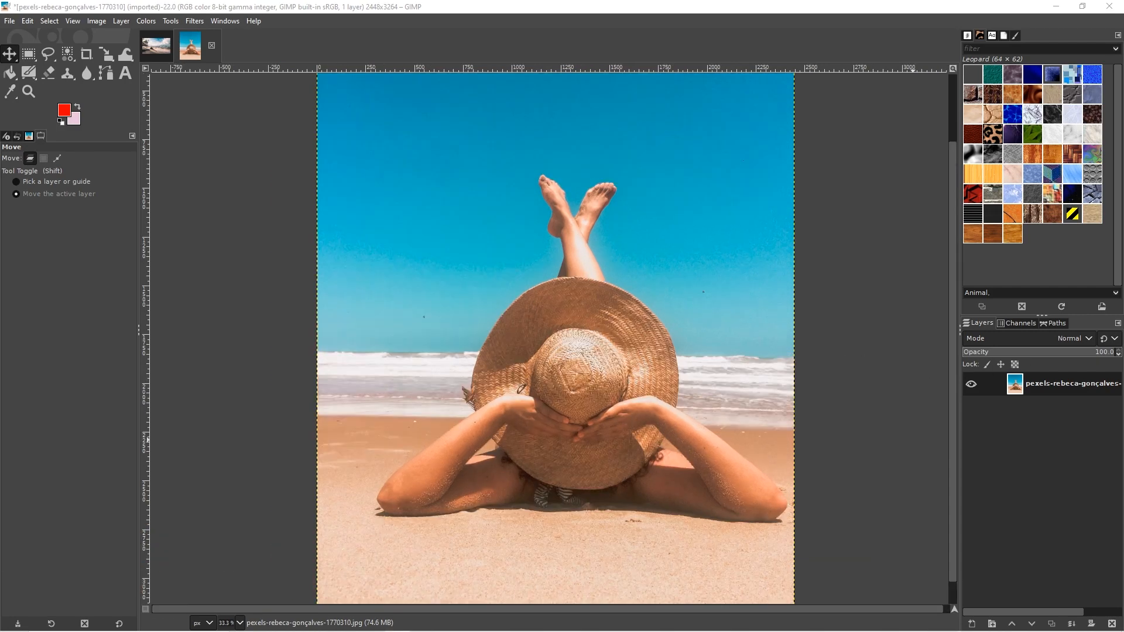
click(50, 55)
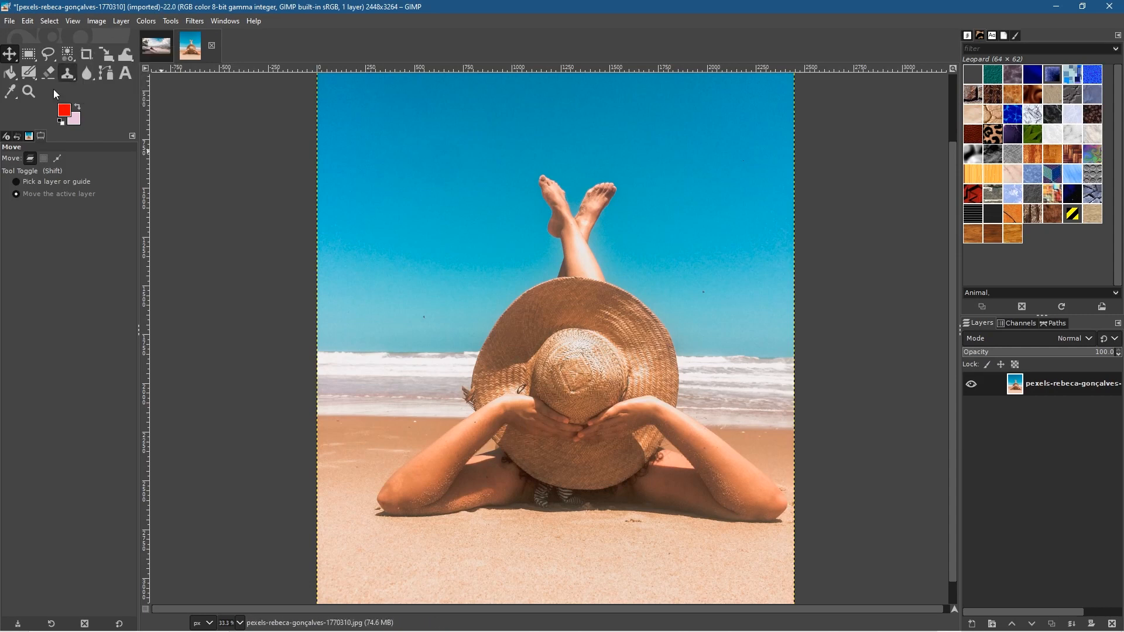
drag(523, 357, 507, 356)
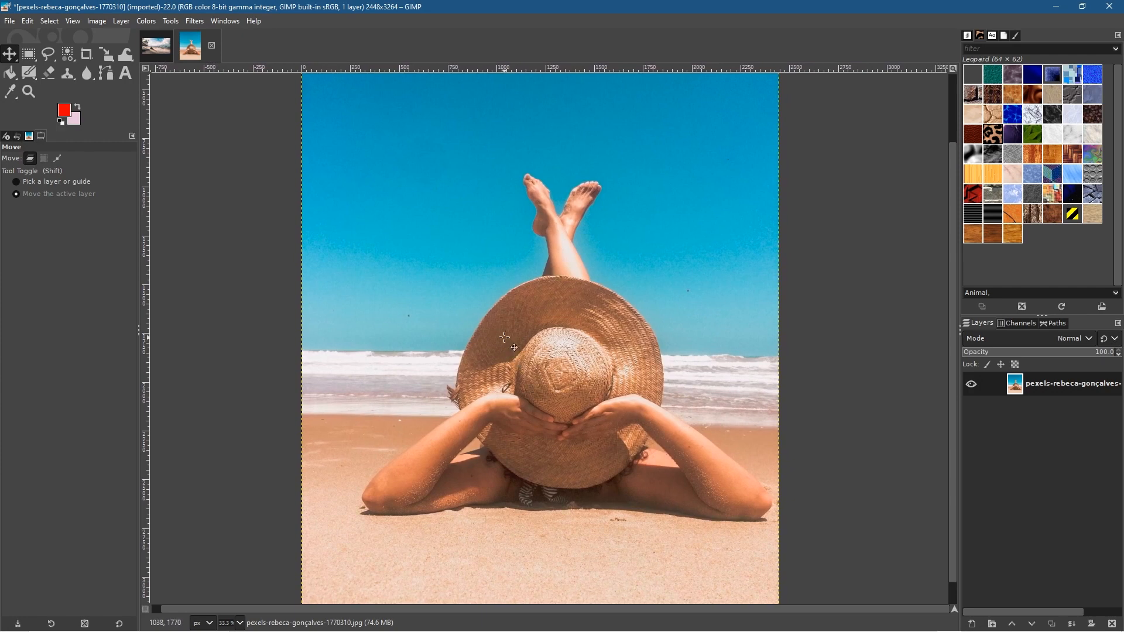
click(106, 74)
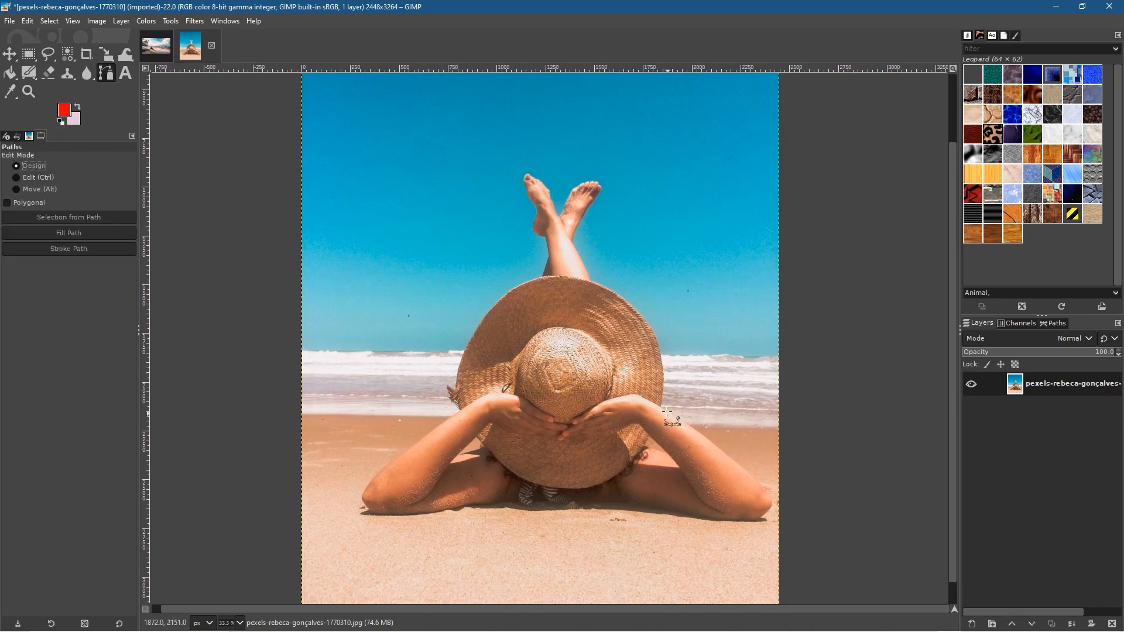
ctrl+scroll(679, 410, up, 4)
scroll(617, 409, down, 1)
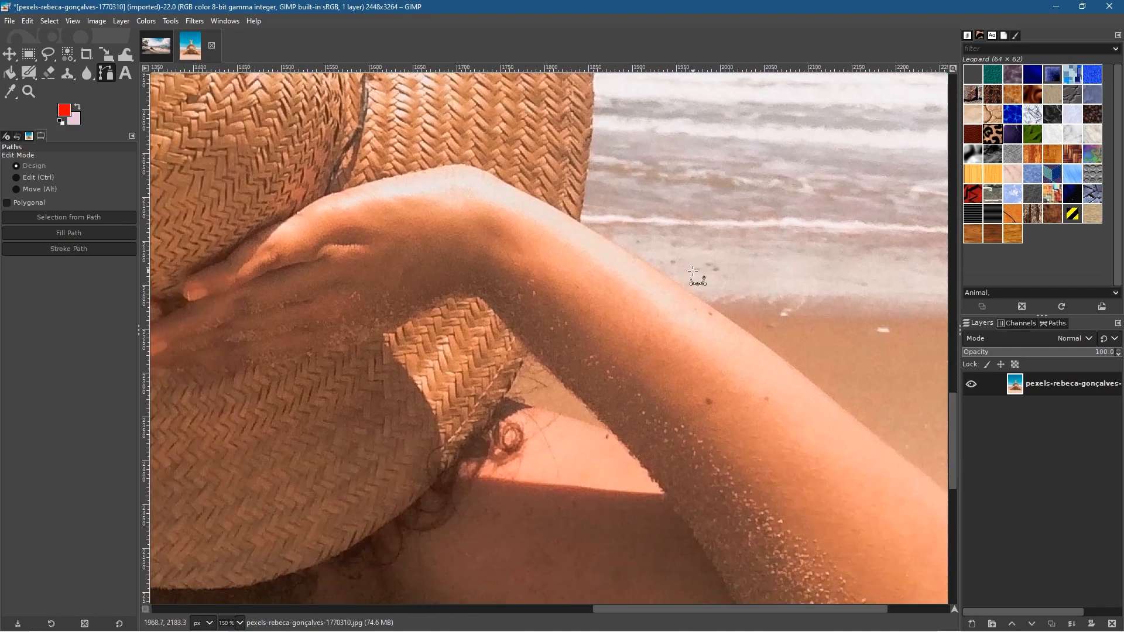
ctrl+scroll(636, 275, up, 1)
ctrl+scroll(637, 275, down, 1)
click(578, 223)
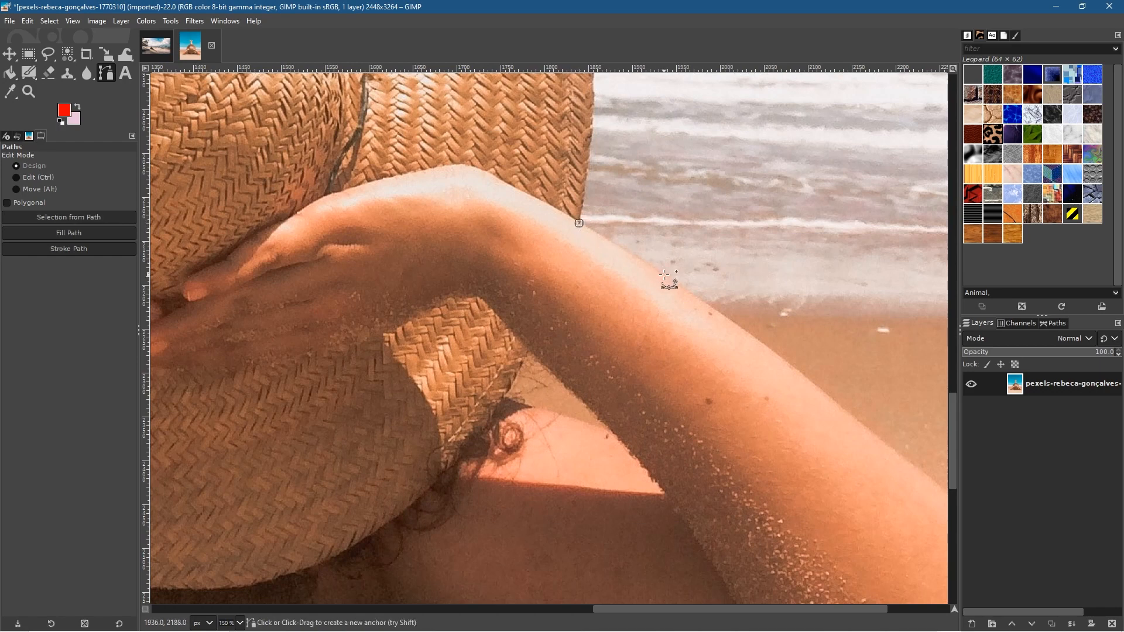
click(664, 272)
click(741, 328)
key(ctrl)
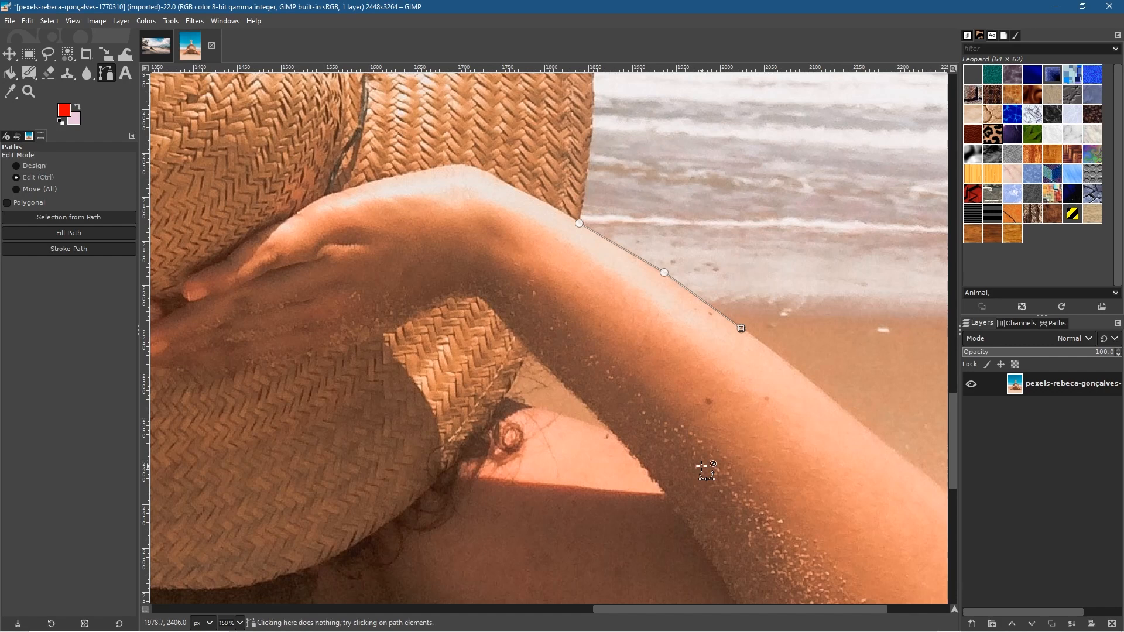
key(ctrl+z)
key(ctrl+z)
key(ctrl+y)
key(ctrl+y)
key(z)
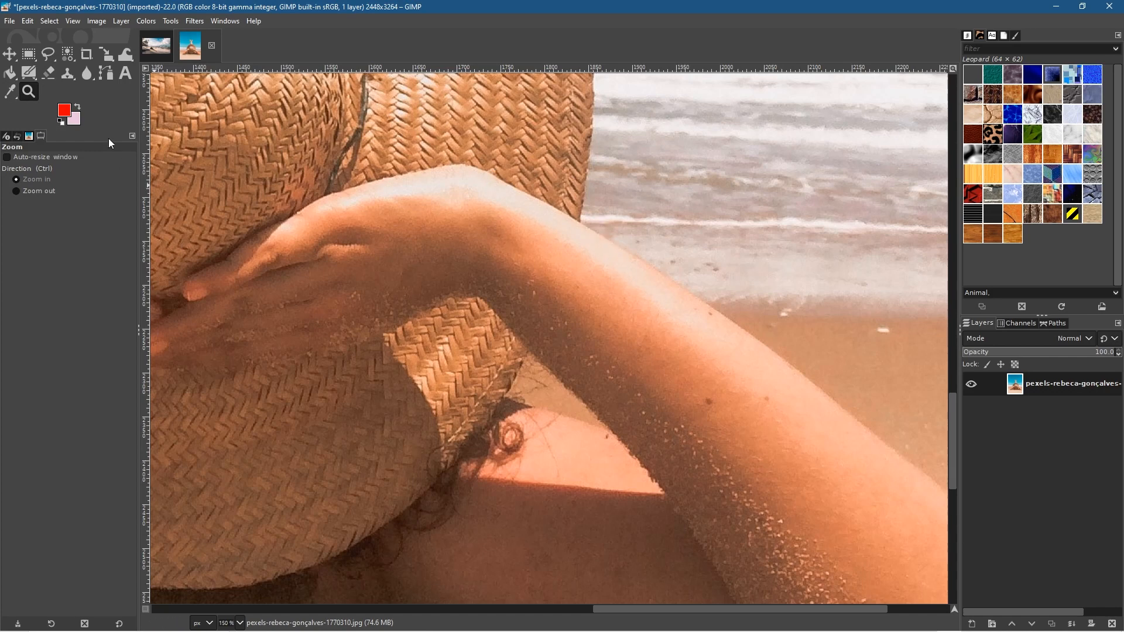
Start a path where the hat brim meets the right-hand arm and place anchors along the arm's upper edge, adjusting them to the contour
click(106, 75)
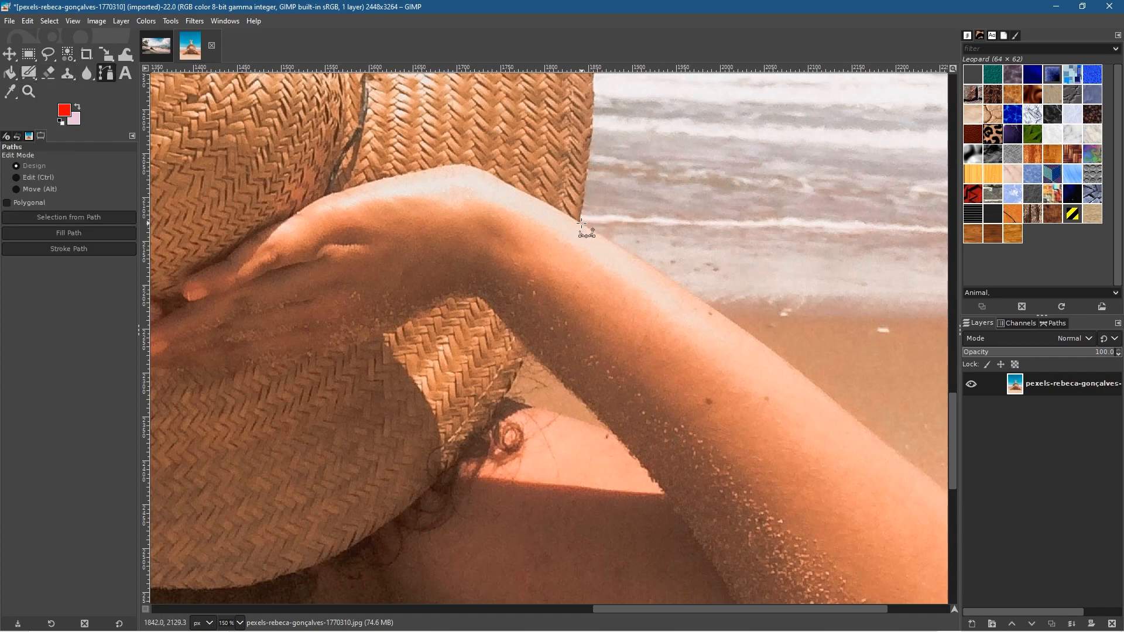
click(28, 20)
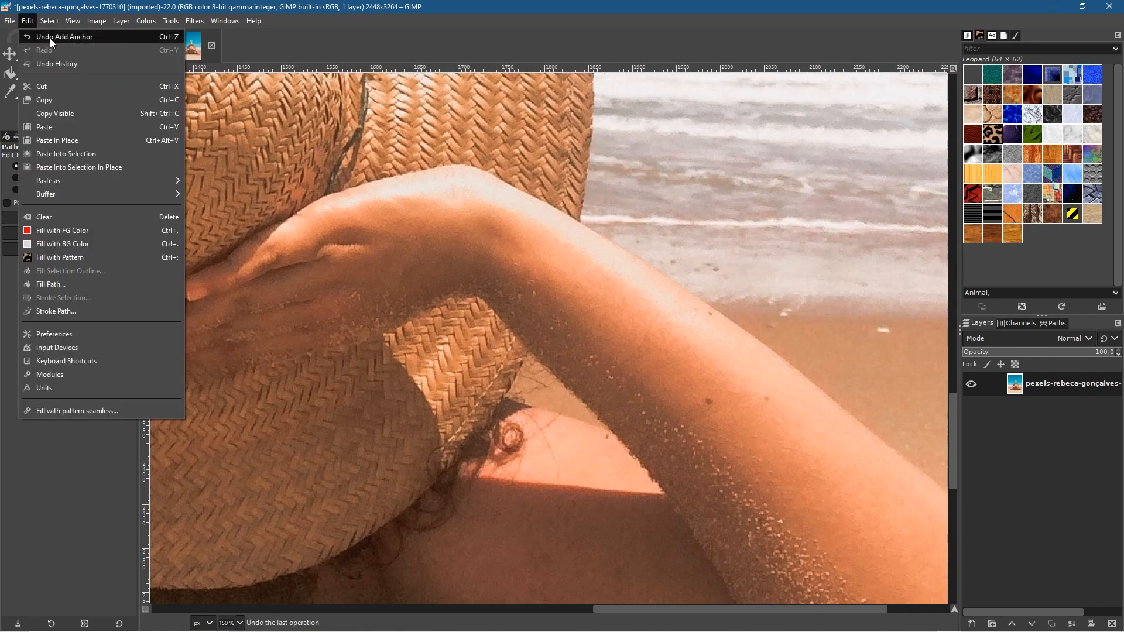
click(164, 43)
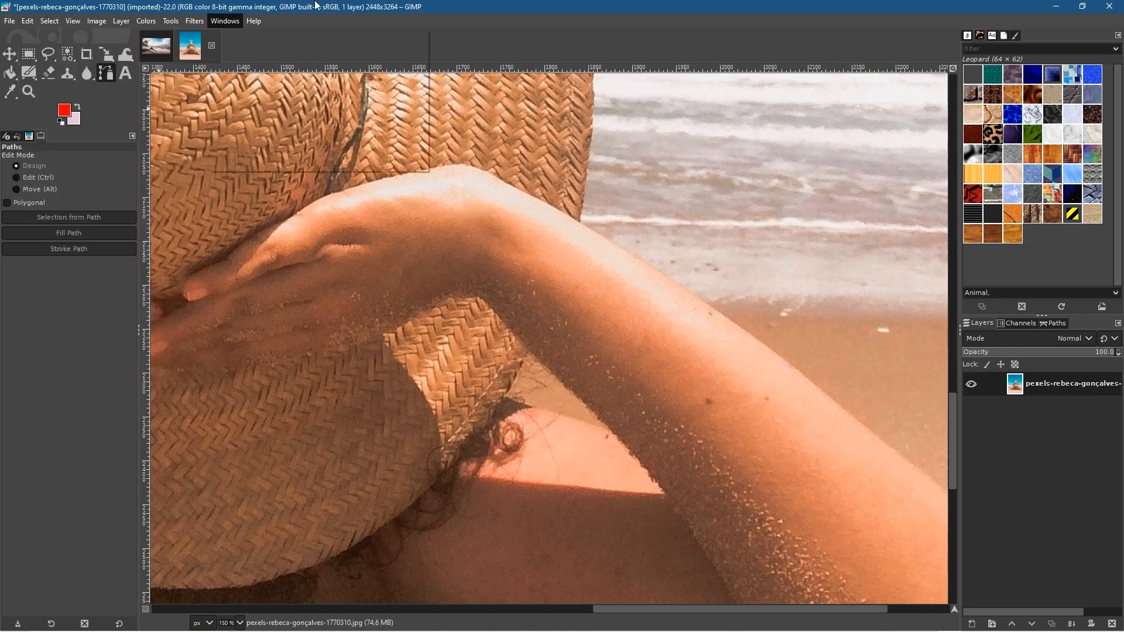
click(581, 223)
ctrl+scroll(761, 337, up, 1)
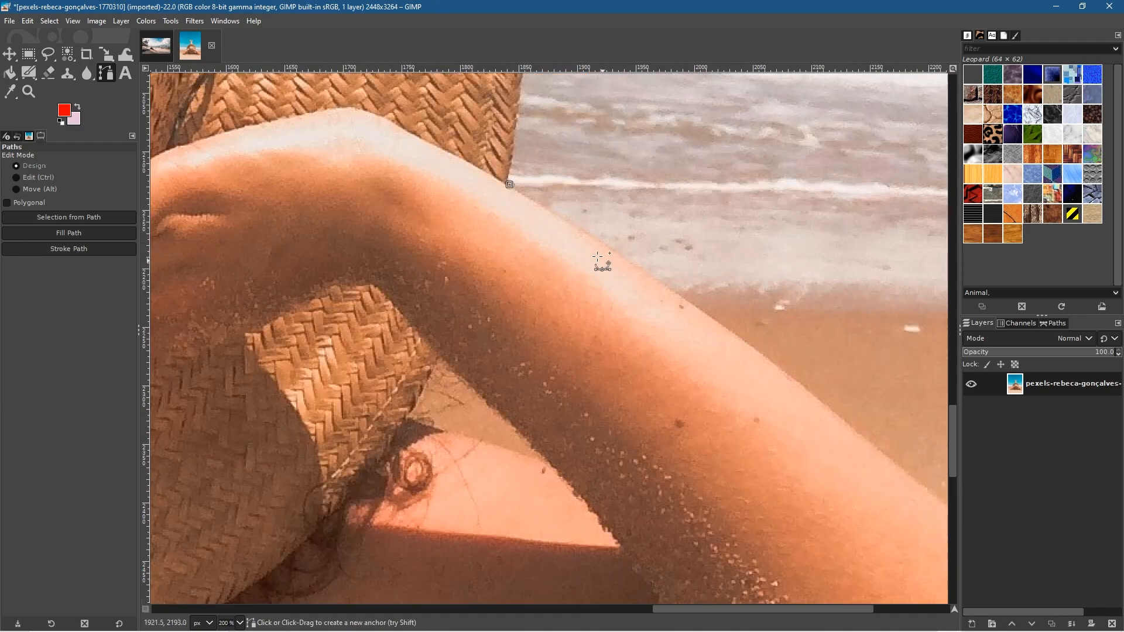
click(590, 232)
click(623, 258)
click(664, 279)
drag(665, 279, 627, 258)
click(719, 323)
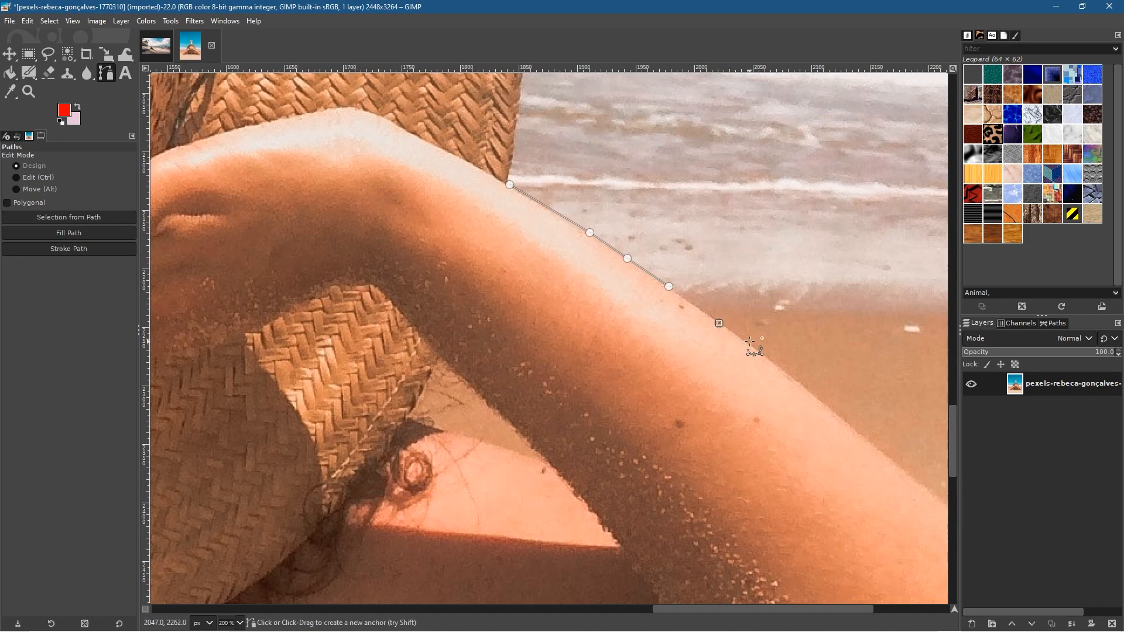
click(768, 358)
key(BackSpace)
key(BackSpace)
click(743, 339)
key(BackSpace)
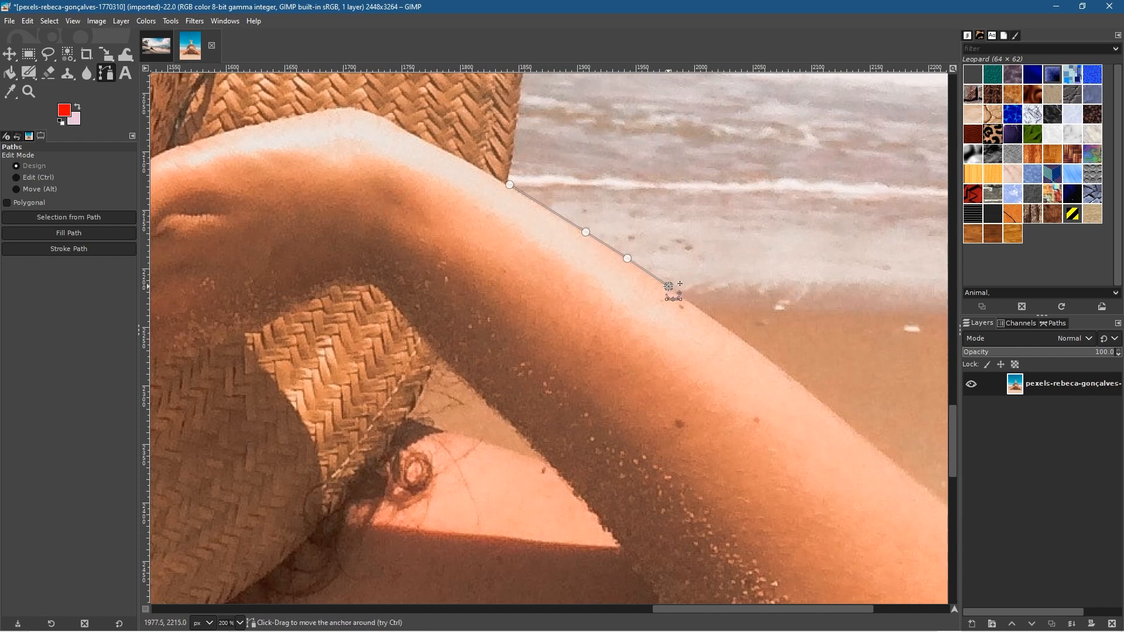
Extend the path with closely spaced anchors down the outer edge of the right-hand forearm
click(734, 335)
scroll(752, 432, right, 5)
scroll(751, 431, down, 3)
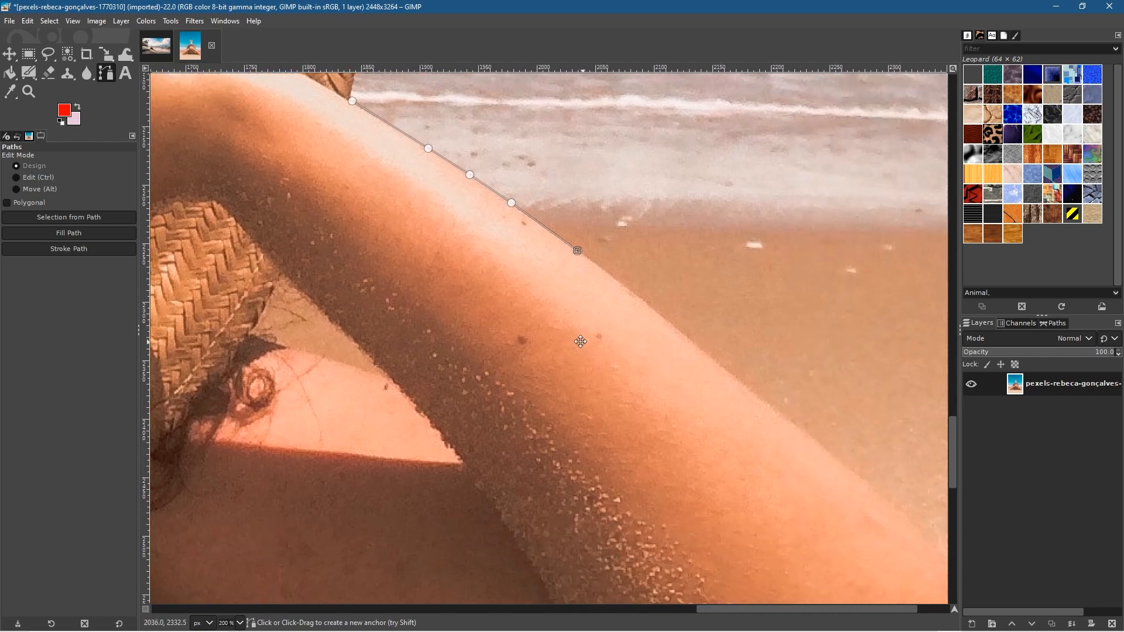
click(622, 284)
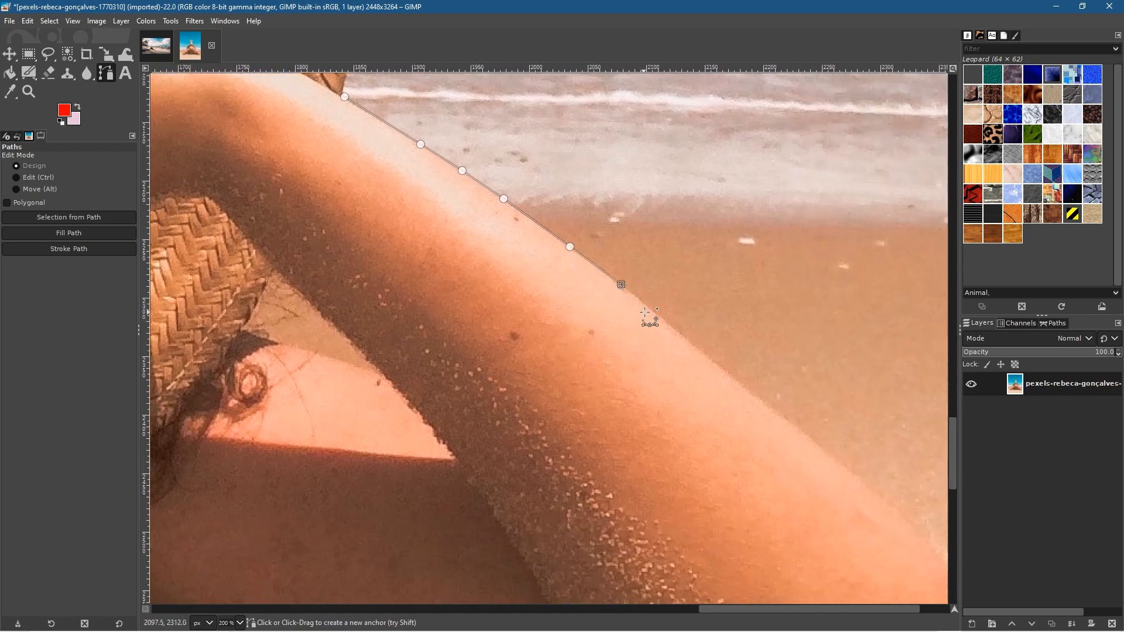
click(655, 313)
click(687, 341)
click(726, 372)
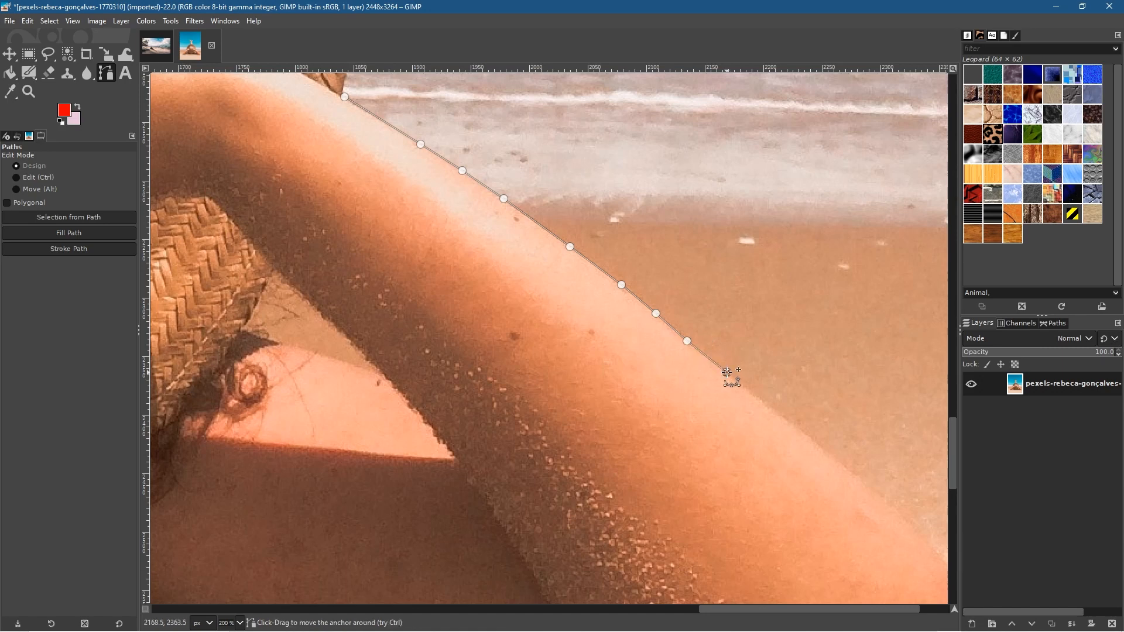
click(762, 402)
click(800, 433)
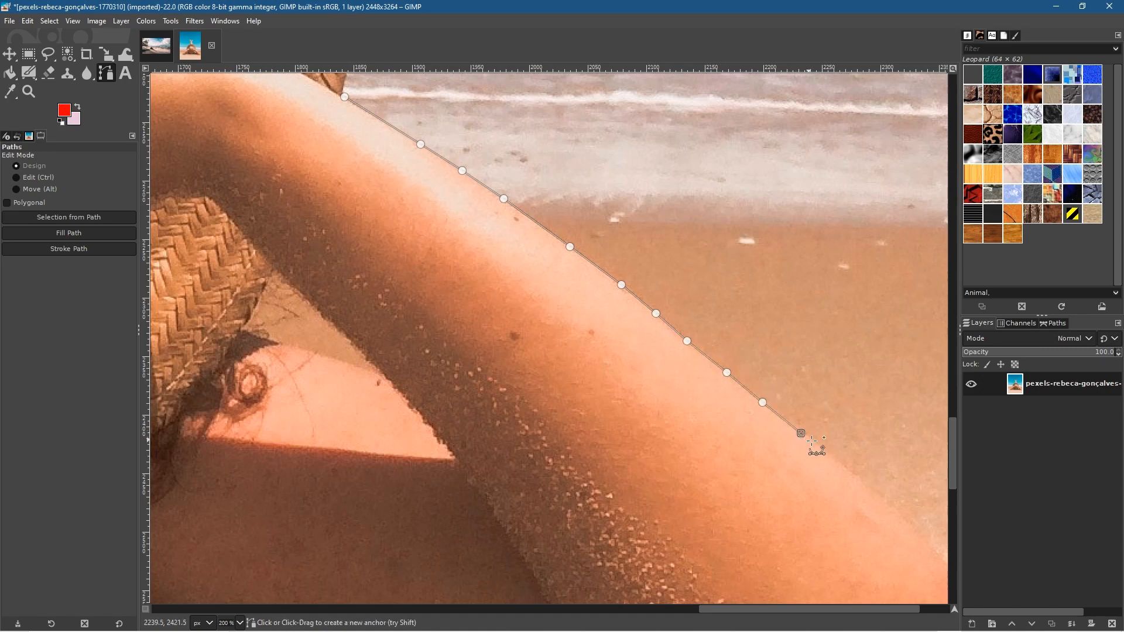
click(827, 455)
Continue the path along the rest of the right-hand forearm to the start of the elbow's curve
drag(866, 520, 698, 406)
click(692, 367)
click(724, 393)
click(753, 418)
click(768, 437)
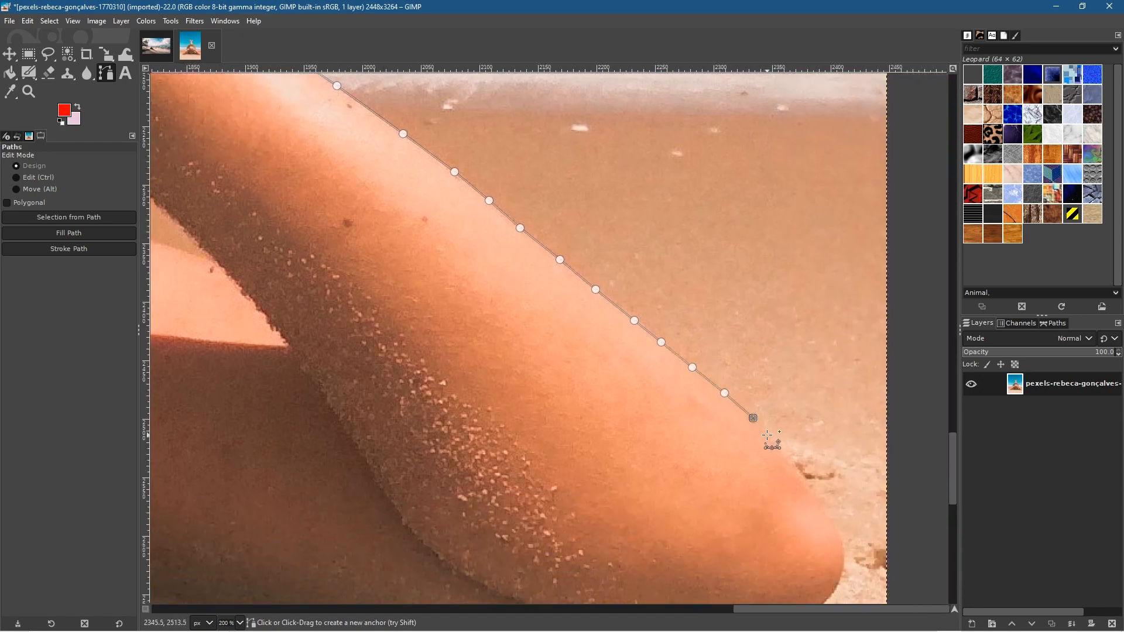
click(794, 466)
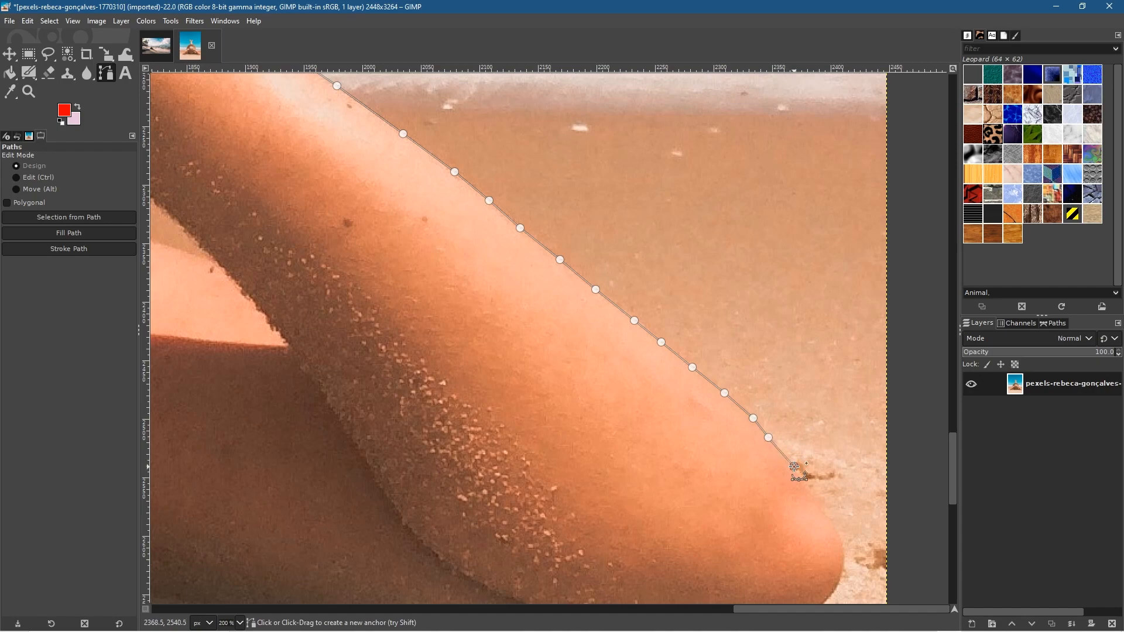
click(815, 496)
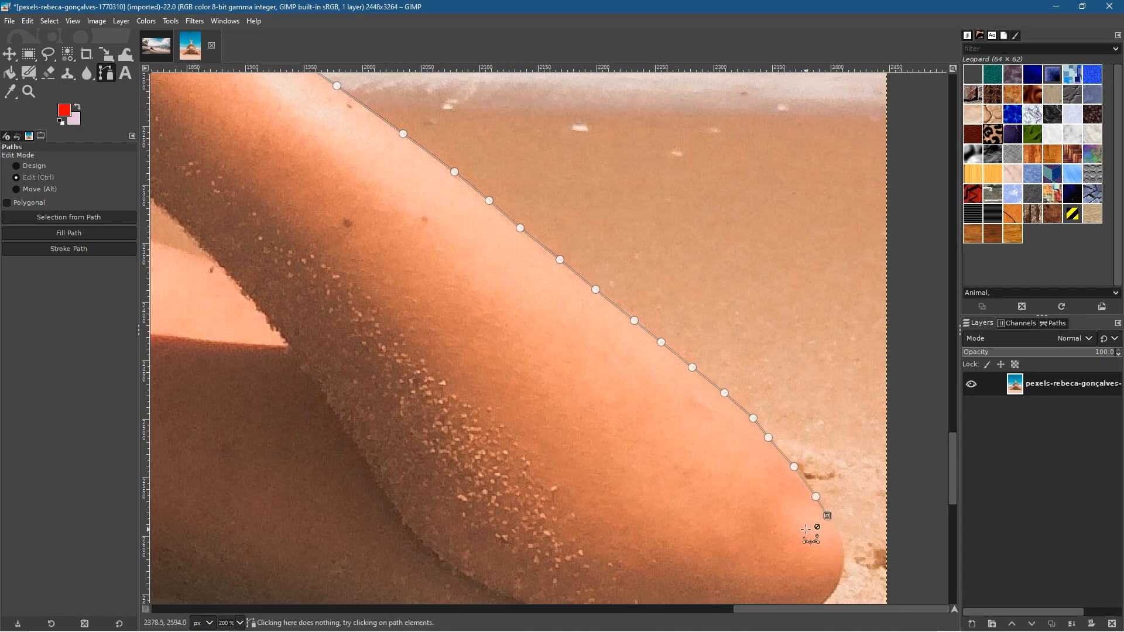
scroll(807, 526, up, 2)
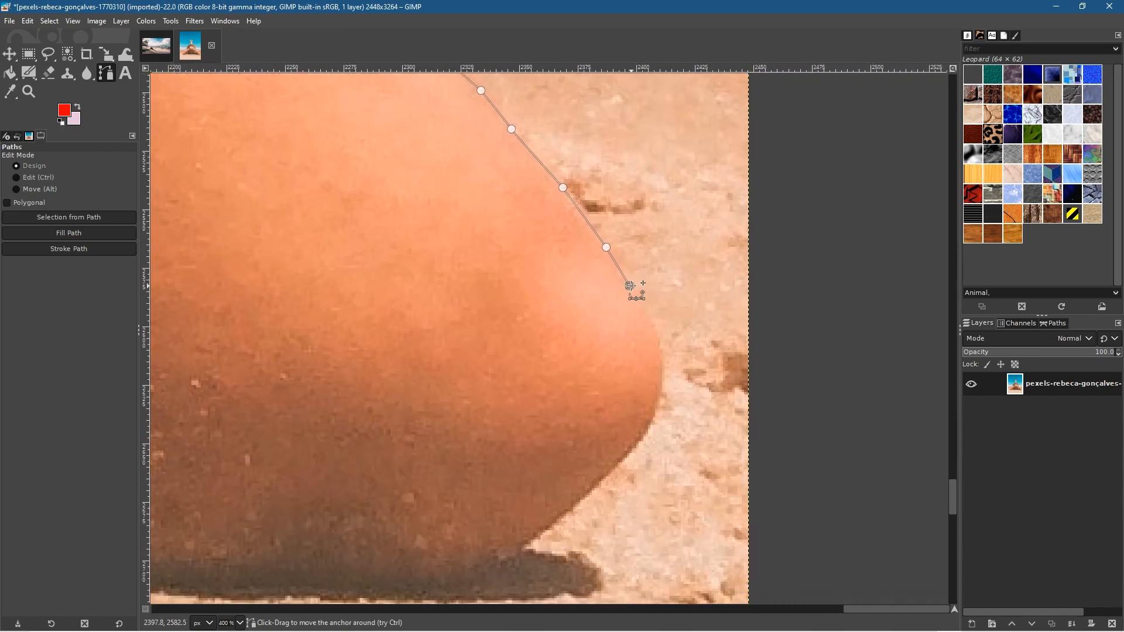
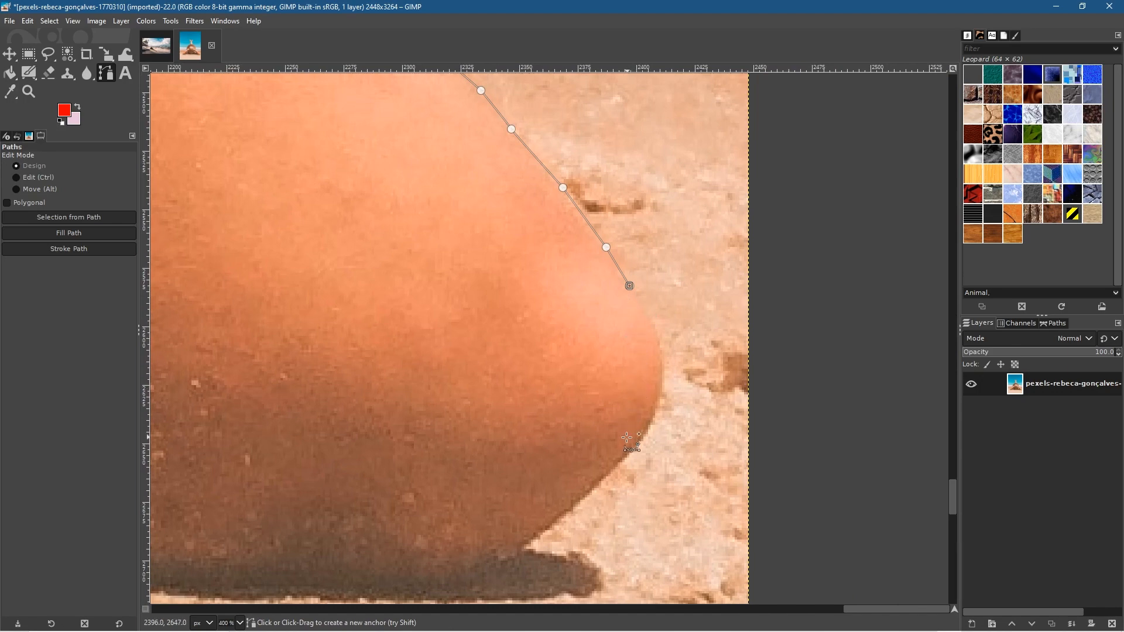
Curve the path around the right-hand elbow and turn it inward along the elbow's base, excluding the shadow tip on the sand
click(626, 455)
drag(626, 455, 545, 531)
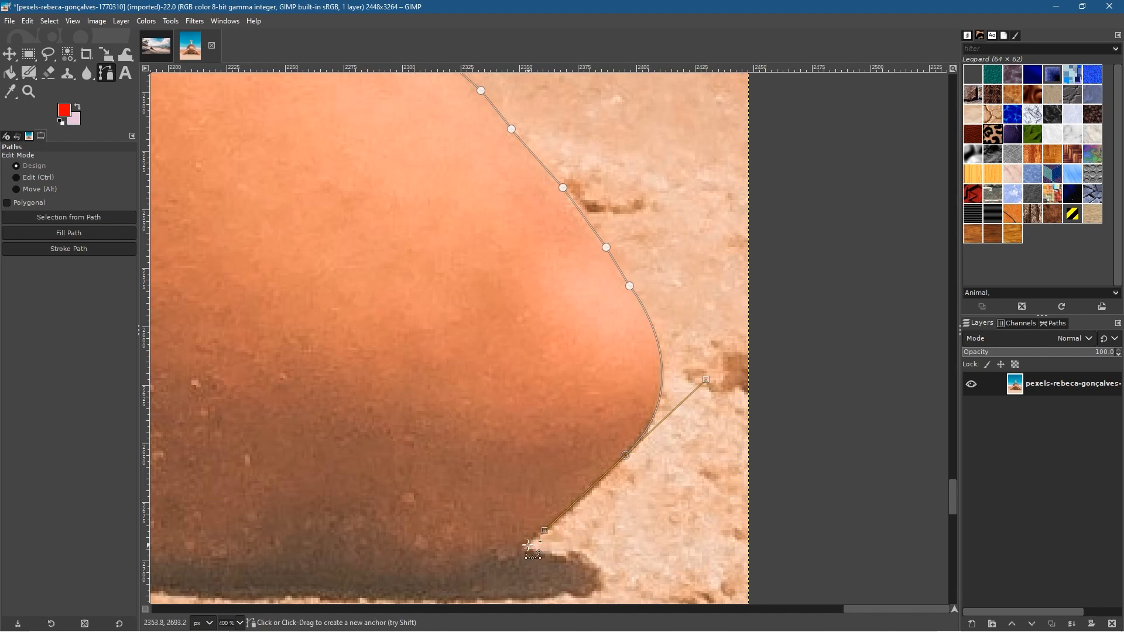
click(525, 548)
click(482, 562)
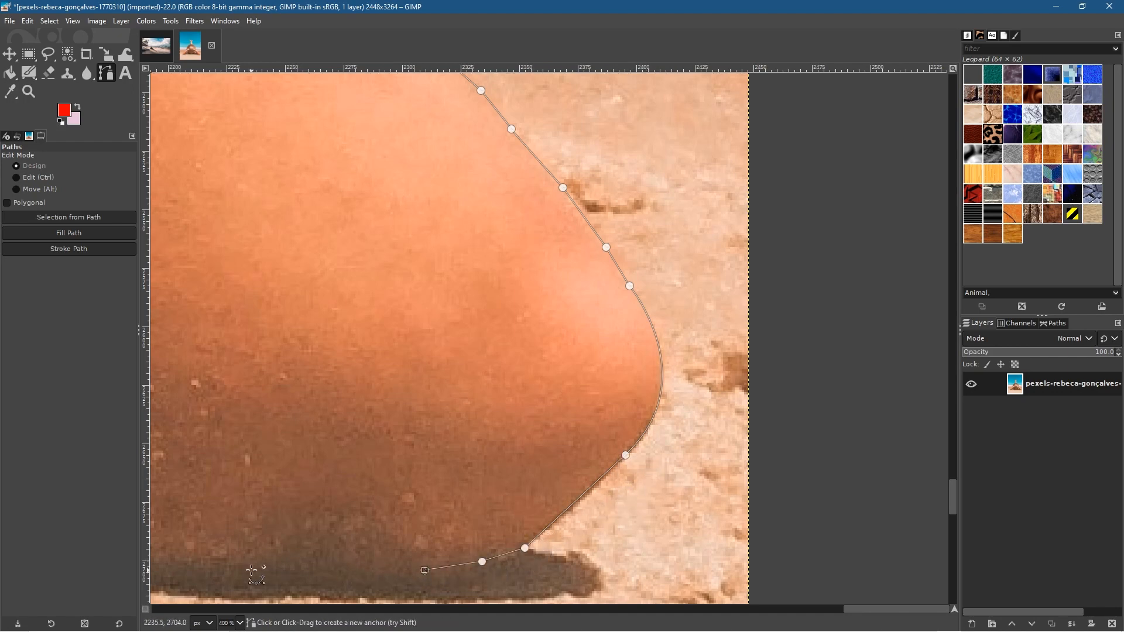
ctrl+scroll(252, 573, down, 3)
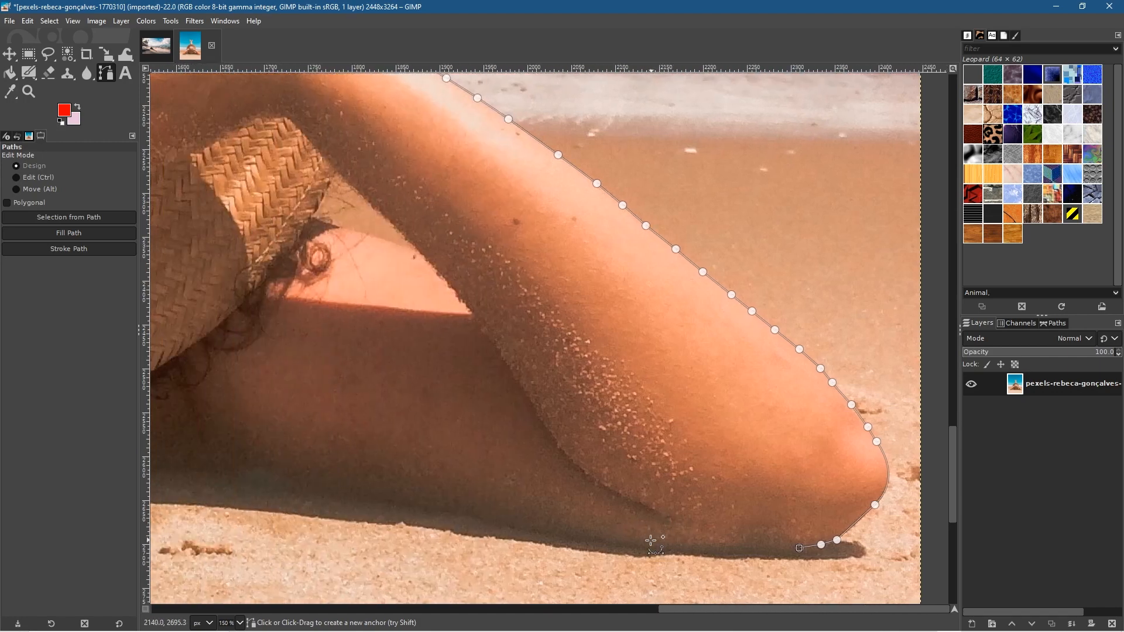
Trace the underside of the right-hand arm from the elbow toward the shoulder, just above the shadow on the sand
click(706, 546)
click(638, 544)
click(577, 539)
click(485, 521)
click(419, 506)
click(364, 493)
click(315, 484)
click(256, 471)
Continue the path below the right-hand shoulder and hat to the first striped bikini tie
drag(393, 600, 841, 493)
click(645, 336)
click(568, 336)
click(512, 341)
click(468, 345)
click(439, 343)
click(423, 346)
click(396, 359)
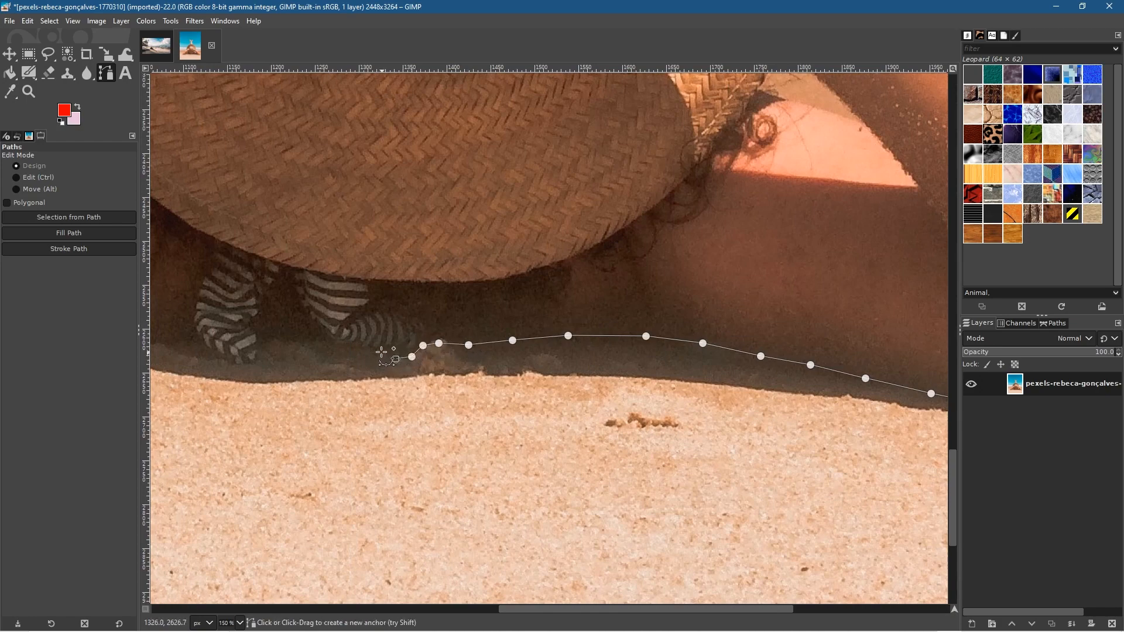
Trace the path beneath the two striped bikini ties under the hat
click(378, 350)
click(347, 343)
click(323, 342)
click(297, 342)
click(264, 342)
click(257, 357)
click(234, 361)
click(205, 351)
Extend the path below the left-hand shoulder to the start of the sandy upper arm
drag(199, 358, 523, 438)
click(463, 423)
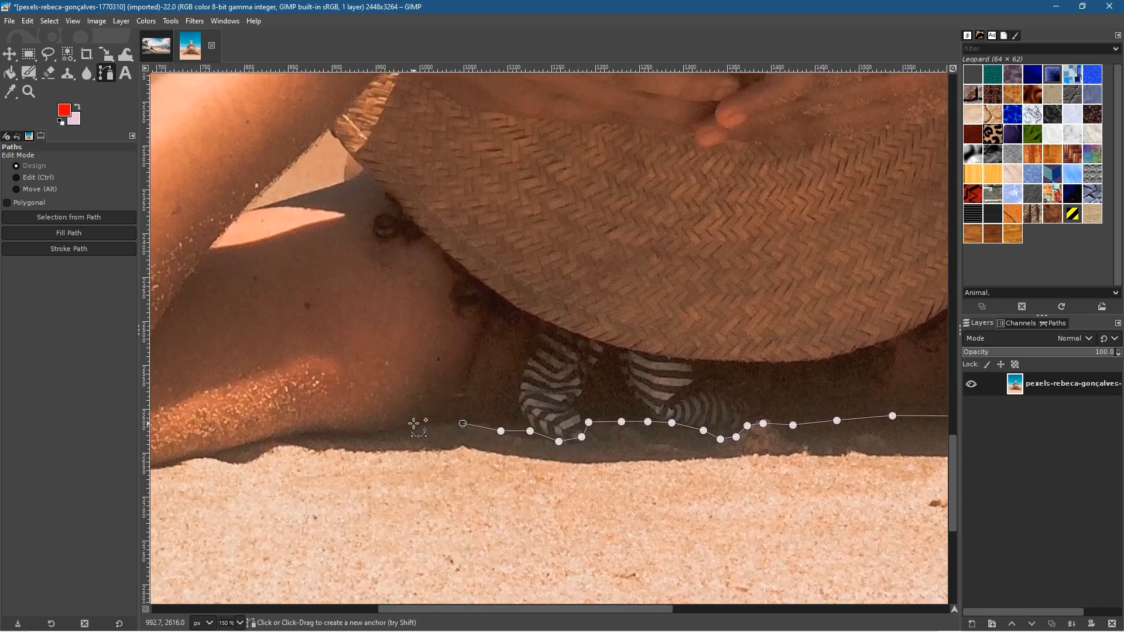
click(410, 428)
click(372, 436)
click(327, 433)
click(297, 434)
Trace the underside of the left-hand arm along the sand toward its elbow
drag(297, 436, 649, 449)
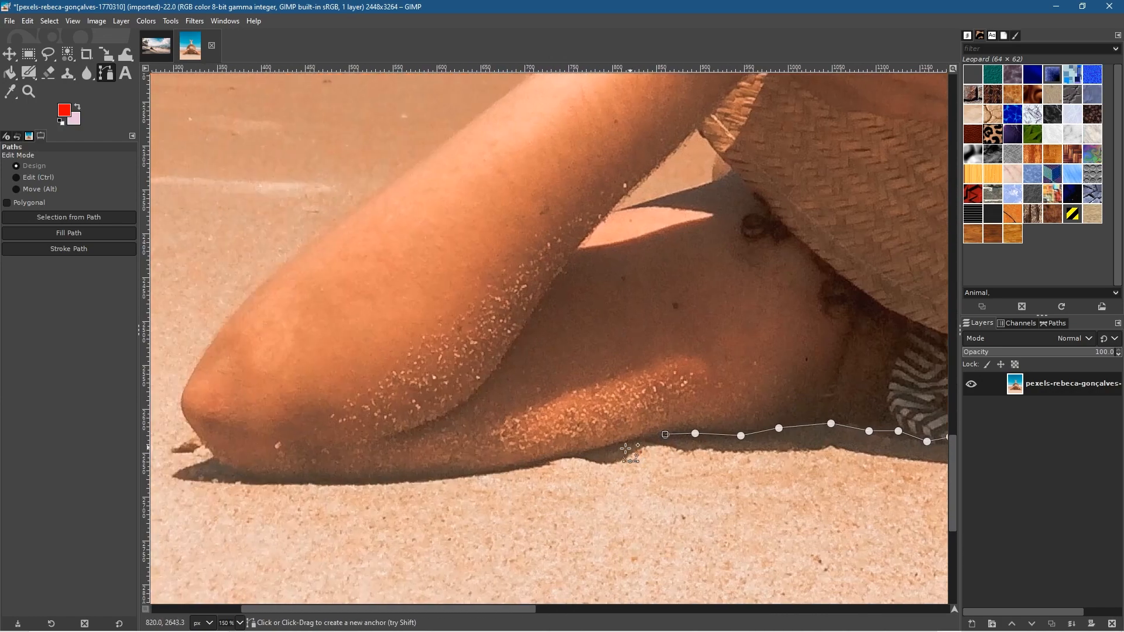
click(597, 449)
click(537, 463)
click(468, 474)
click(381, 480)
click(340, 478)
click(272, 474)
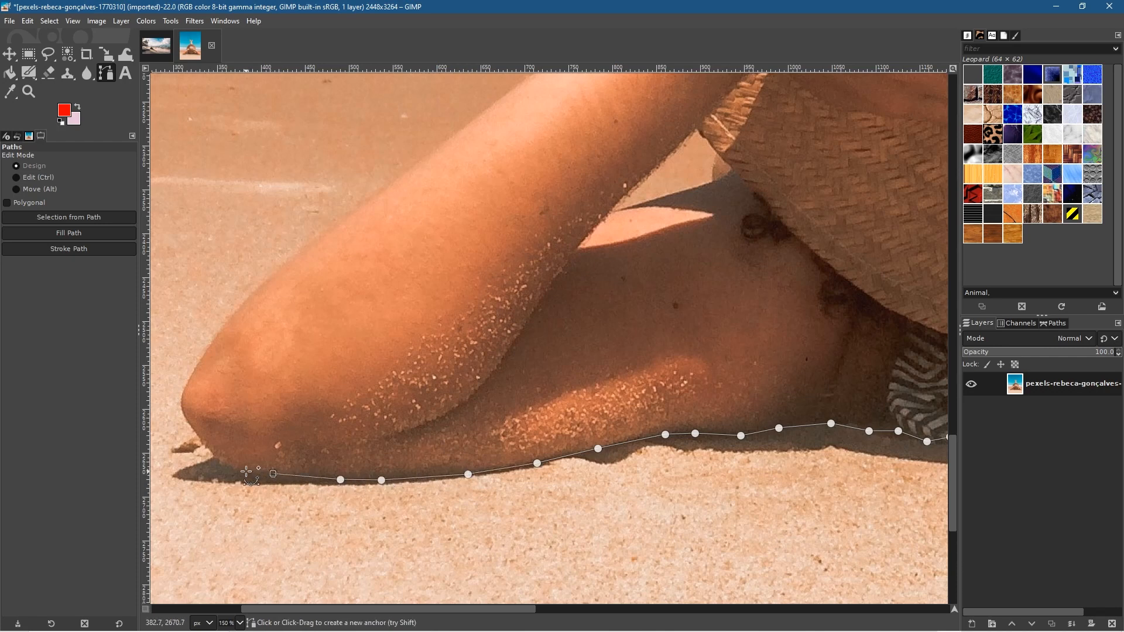
Continue the path from under the forearm around the elbow, using a curved segment at its tip and stopping on the outer forearm edge
click(233, 471)
scroll(316, 448, down, 5)
scroll(243, 420, up, 7)
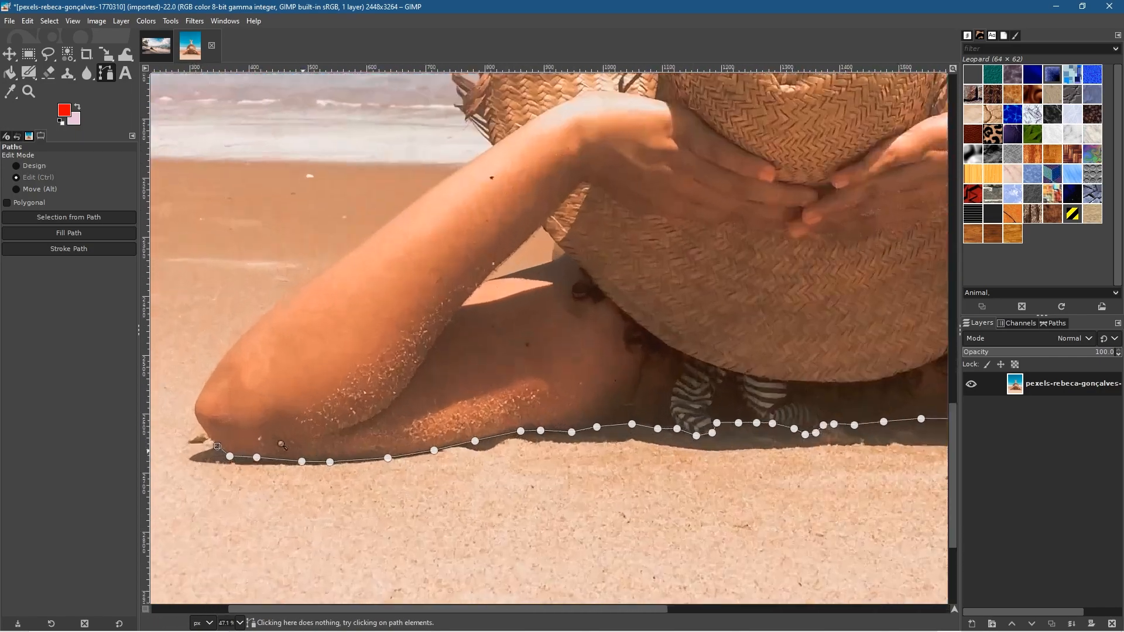
drag(243, 420, 493, 507)
scroll(544, 386, up, 2)
scroll(543, 405, down, 3)
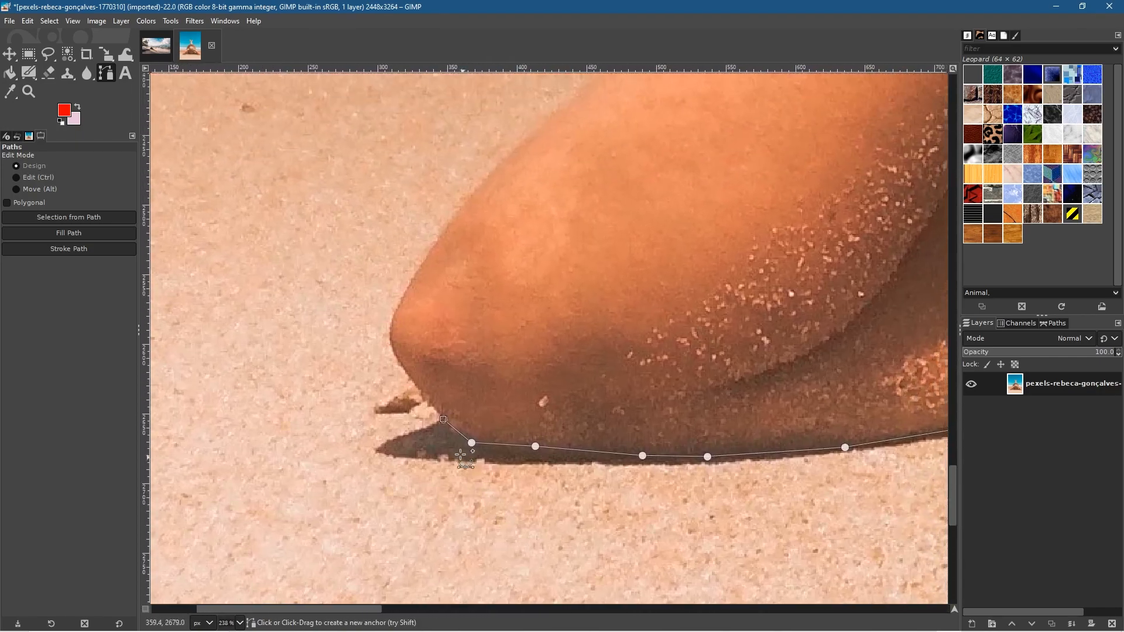
click(425, 397)
drag(405, 291, 449, 260)
drag(462, 210, 440, 236)
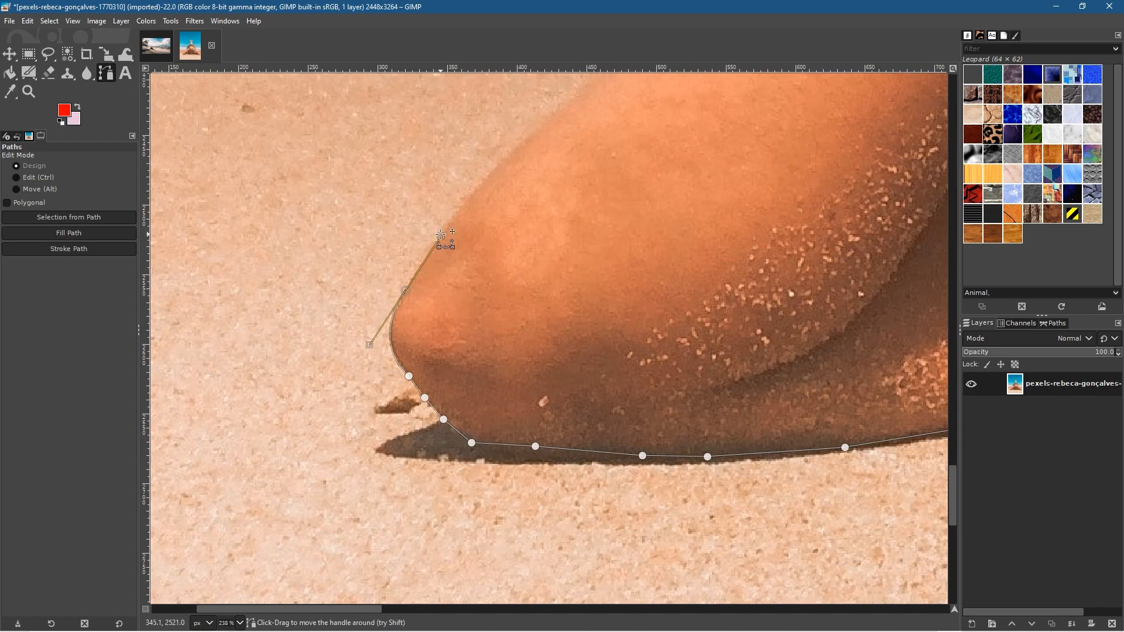
click(451, 220)
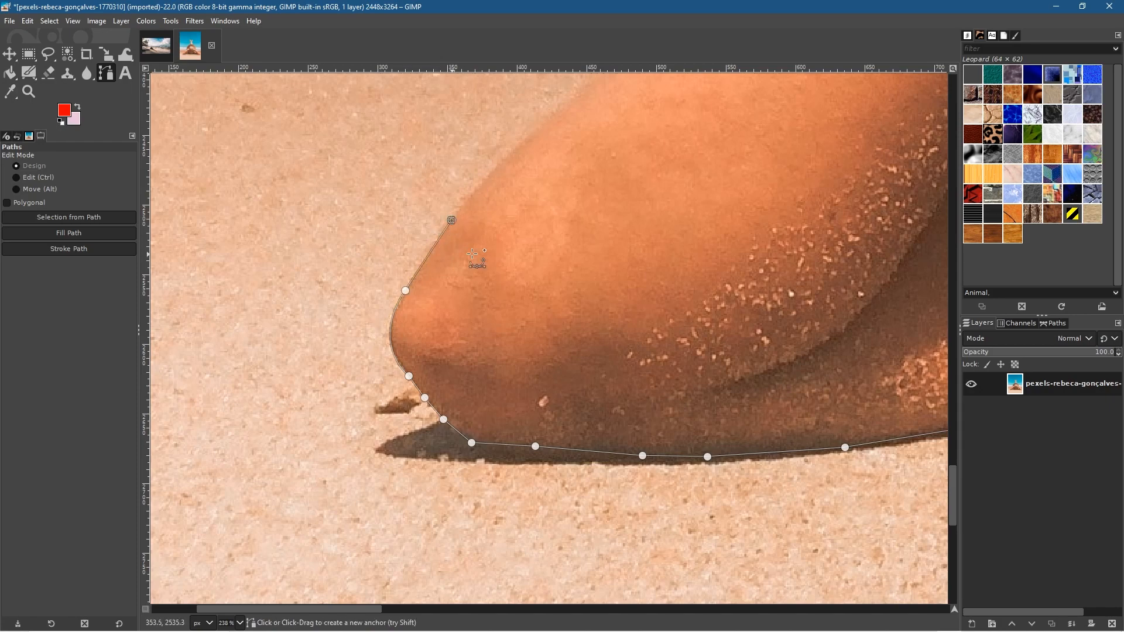
Trace the forearm's upper edge with a long curved segment and straight anchors up to the straw hat's frayed edge
drag(536, 193, 432, 423)
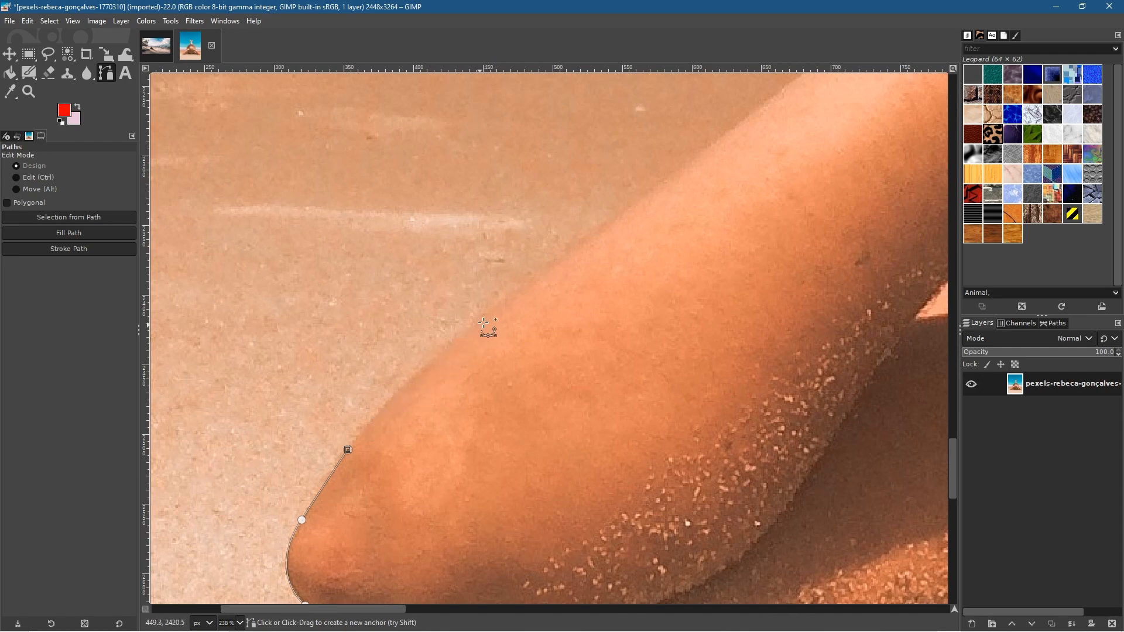
click(496, 313)
drag(497, 313, 637, 202)
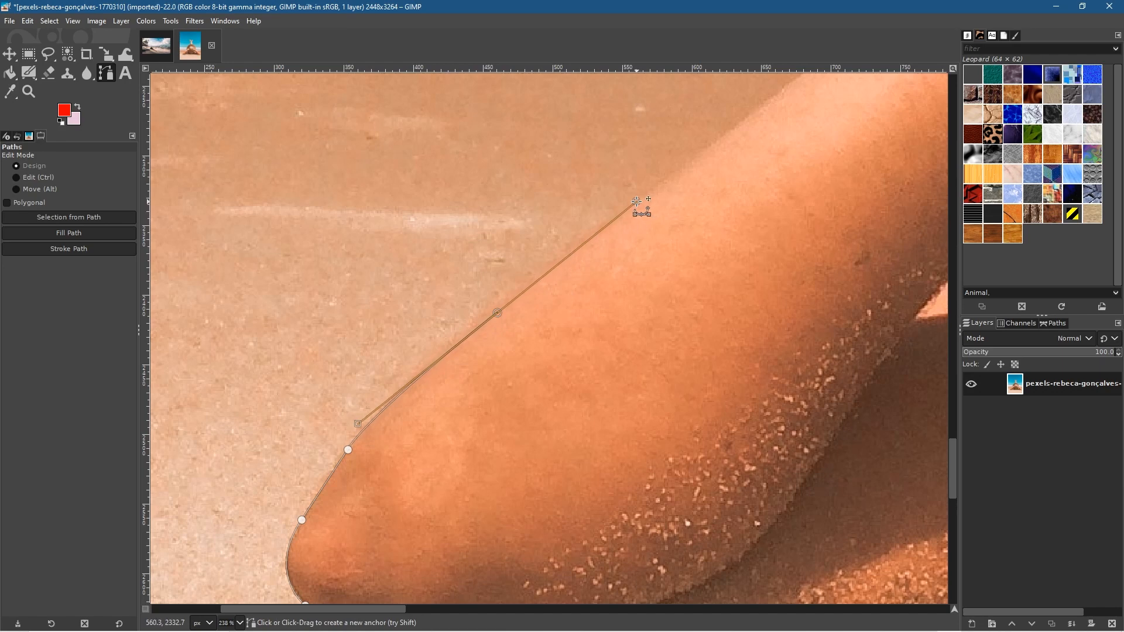
scroll(730, 178, up, 5)
scroll(730, 179, right, 3)
click(641, 277)
click(722, 217)
click(789, 169)
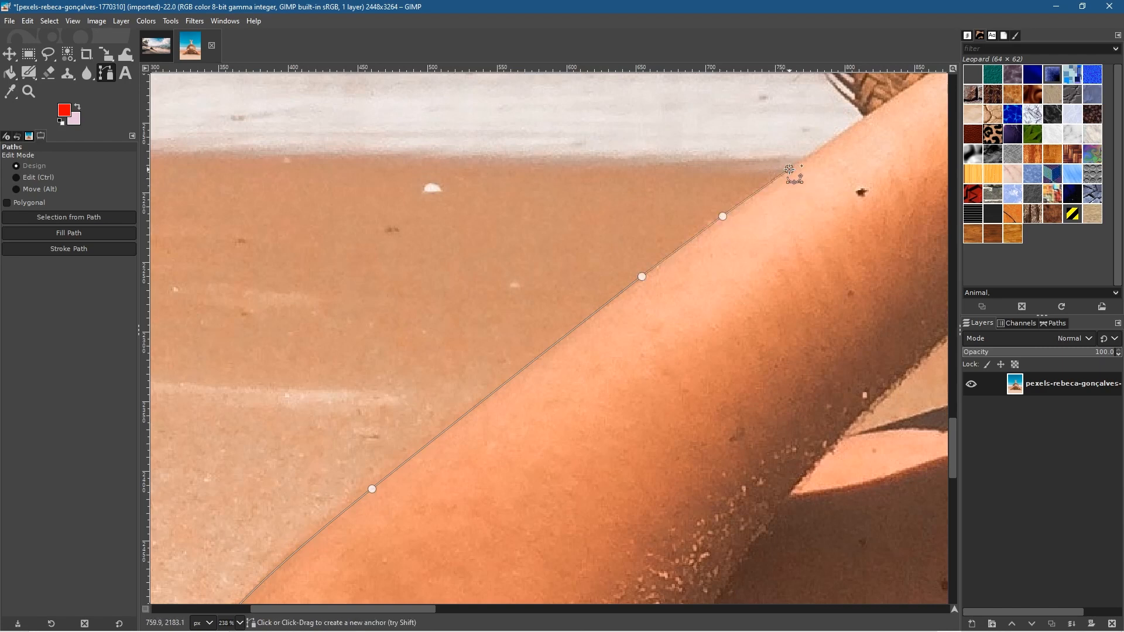
click(845, 130)
click(865, 117)
Trace the lower strands of the hat's frayed straw tuft with closely spaced anchors
scroll(895, 217, up, 7)
scroll(895, 218, right, 3)
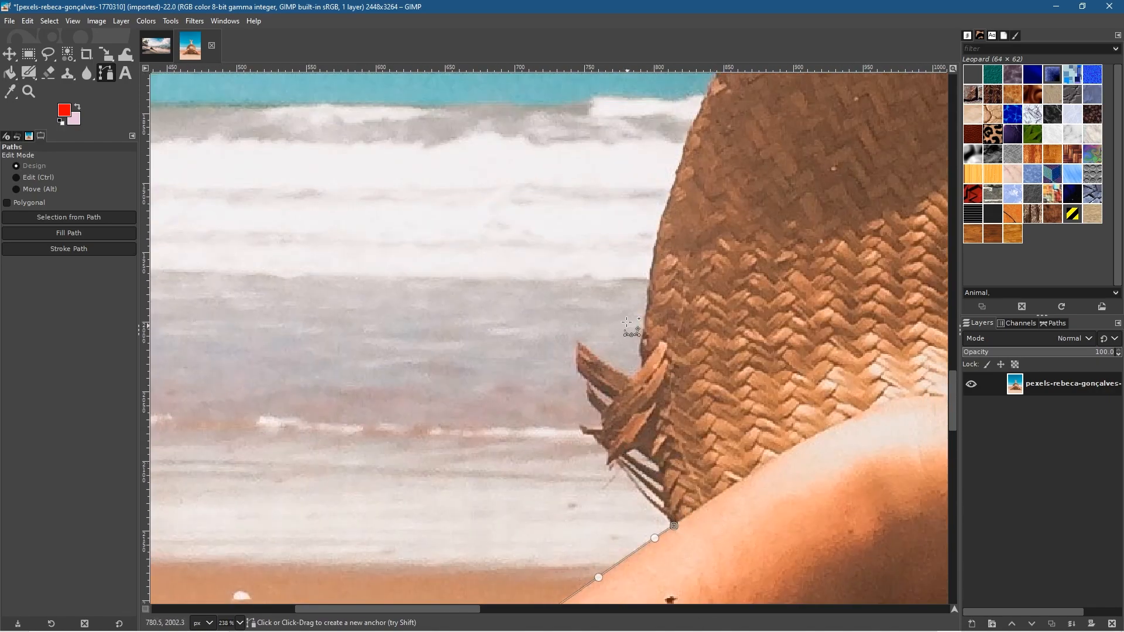
click(667, 512)
click(664, 480)
click(656, 460)
click(634, 449)
click(620, 458)
click(607, 464)
click(605, 449)
click(599, 440)
click(580, 429)
click(590, 427)
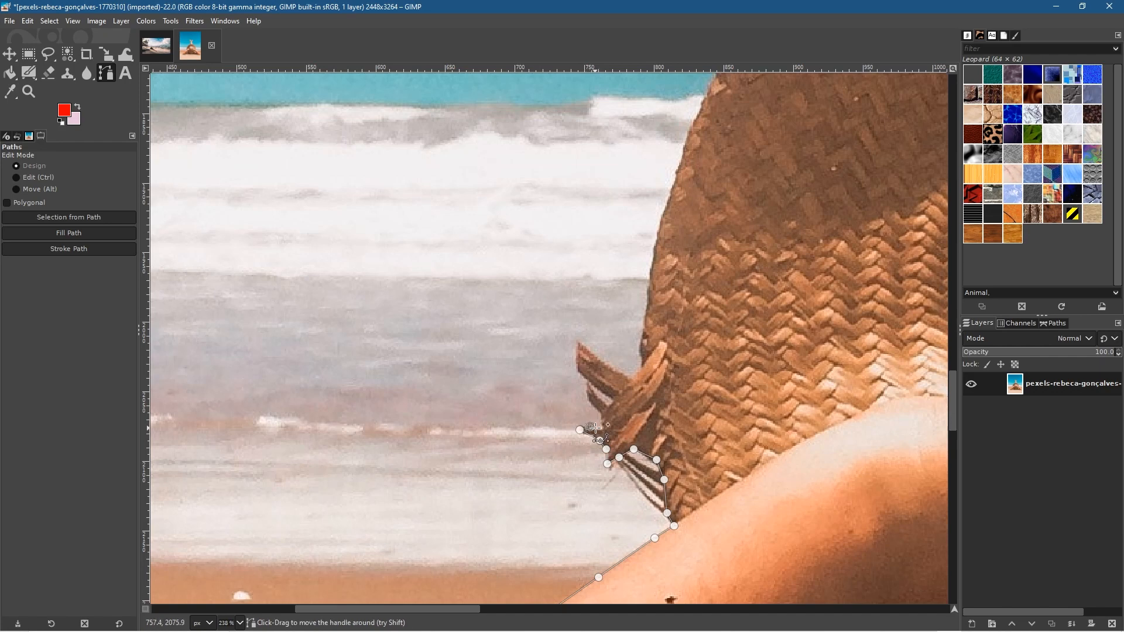
Continue the path up through the straw tuft to the hat brim, leaving out the straw that sticks out farthest
click(603, 429)
click(603, 419)
click(610, 406)
click(615, 397)
click(625, 383)
click(637, 372)
click(642, 364)
Trace the lower part of the hat brim's outer edge from the tuft past the waterline, fitting a curved segment to it
scroll(661, 291, up, 3)
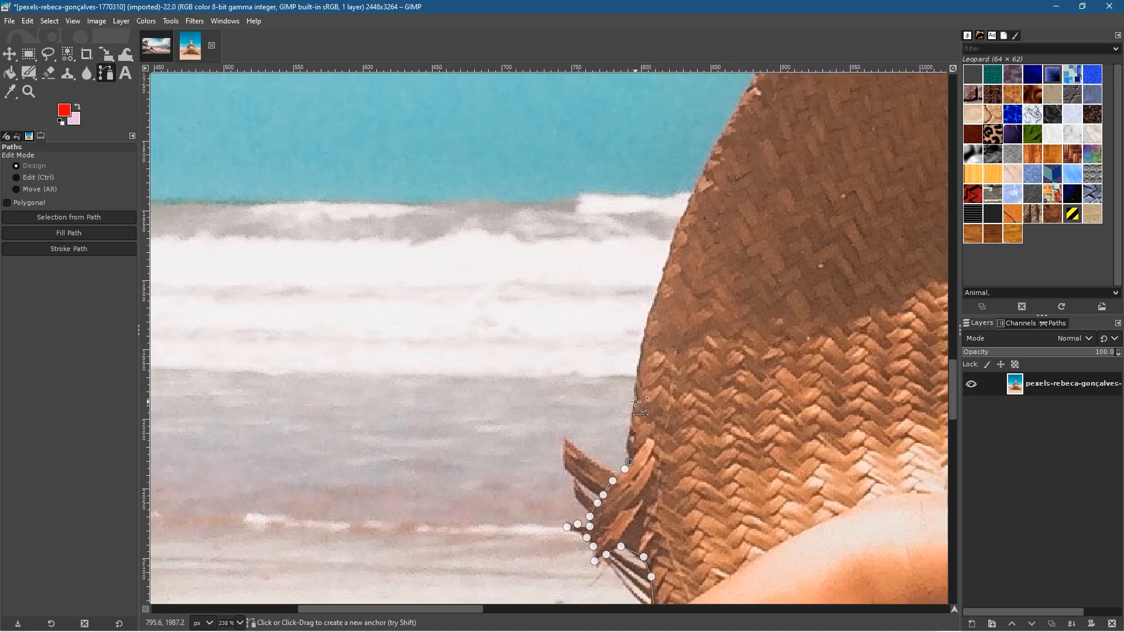
click(627, 442)
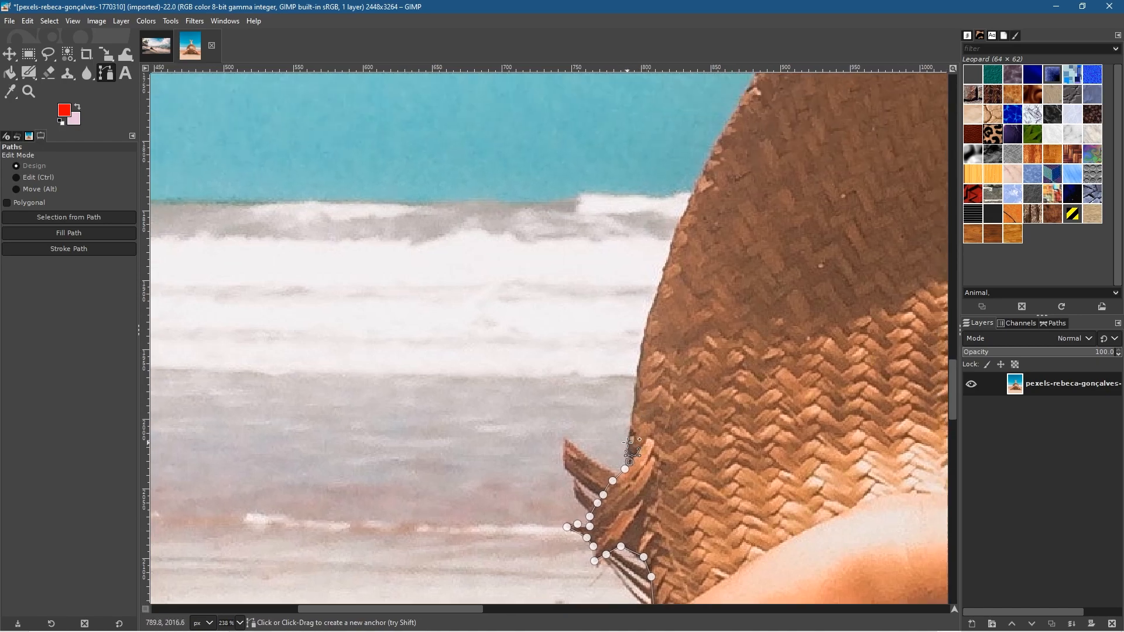
click(635, 388)
drag(702, 299, 613, 483)
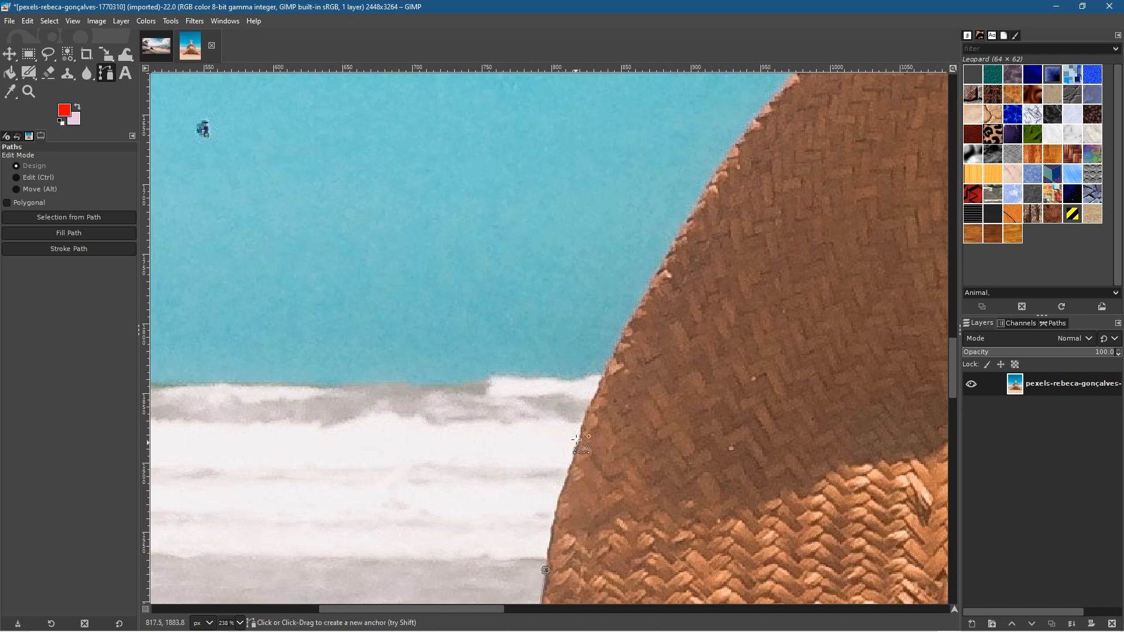
drag(582, 428, 608, 342)
drag(652, 384, 620, 454)
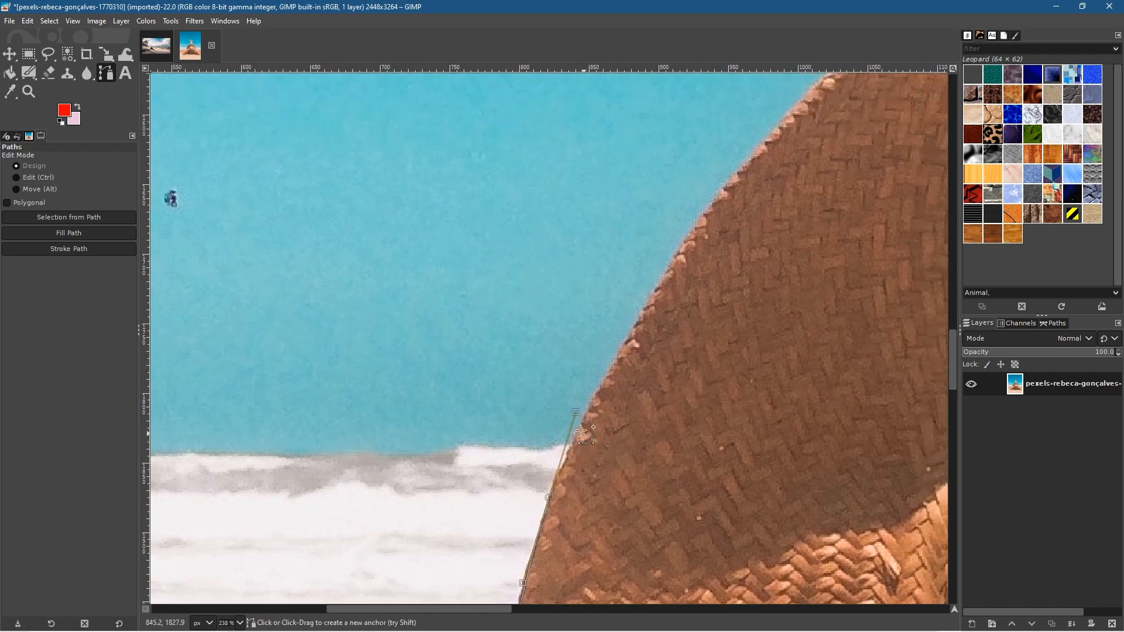
drag(577, 412, 584, 414)
drag(650, 393, 545, 508)
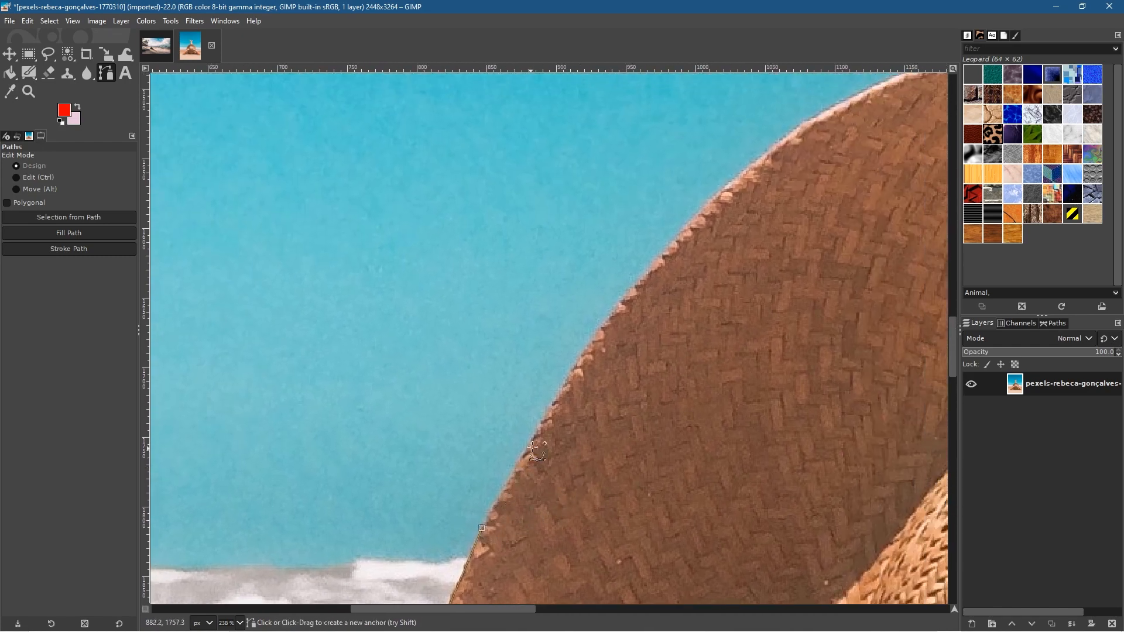
Extend the path along the brim's upper curve against the sky, then adjust the last anchor and its handles to follow the edge
click(619, 308)
mouse_move(623, 305)
mouse_down()
mouse_move(689, 252)
mouse_move(702, 198)
mouse_move(461, 472)
mouse_up()
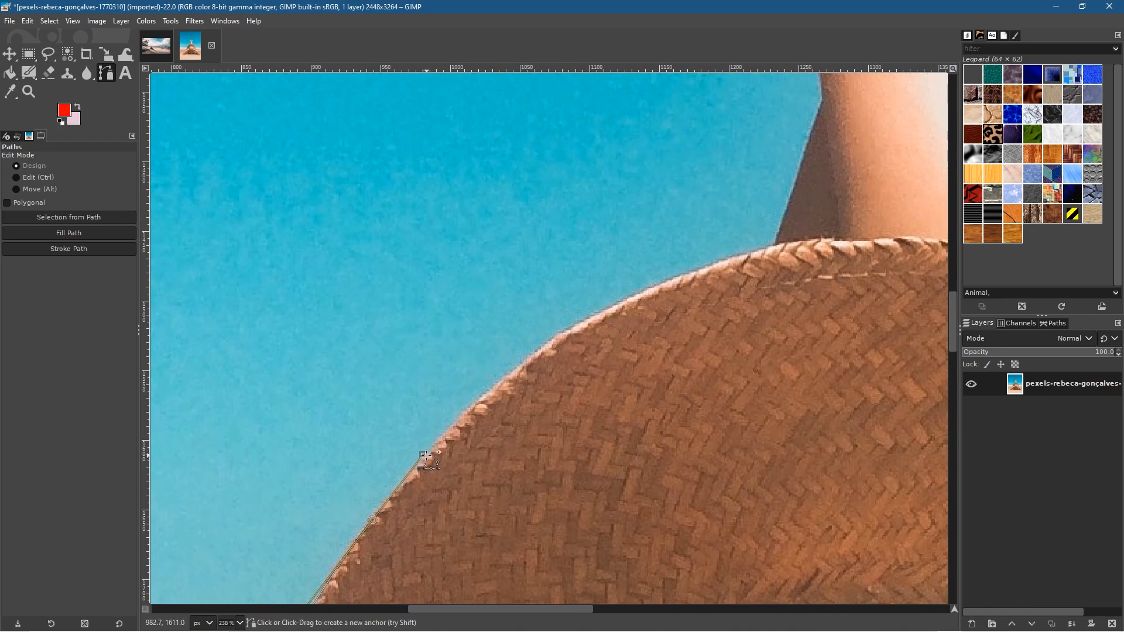
drag(424, 454, 426, 456)
drag(646, 291, 799, 228)
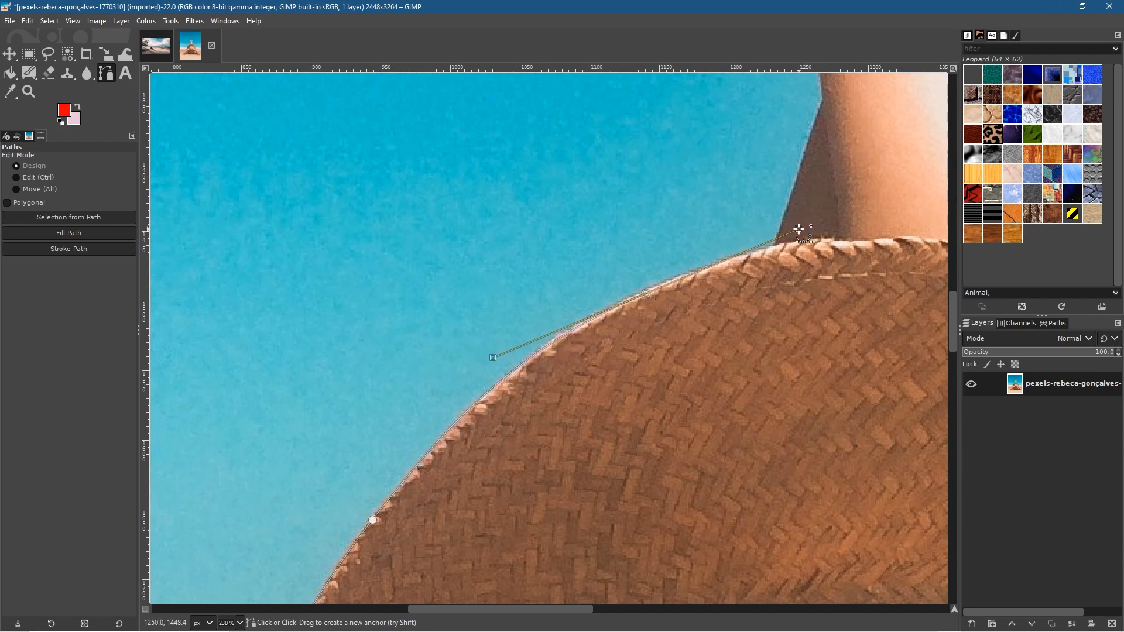
drag(799, 229, 674, 280)
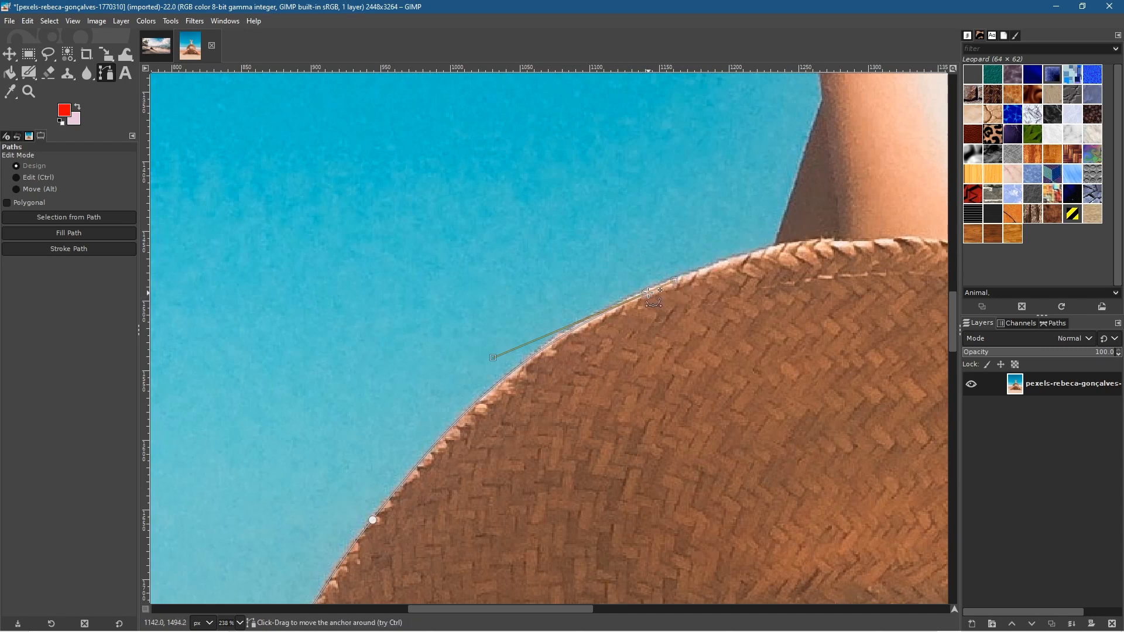
drag(647, 293, 645, 291)
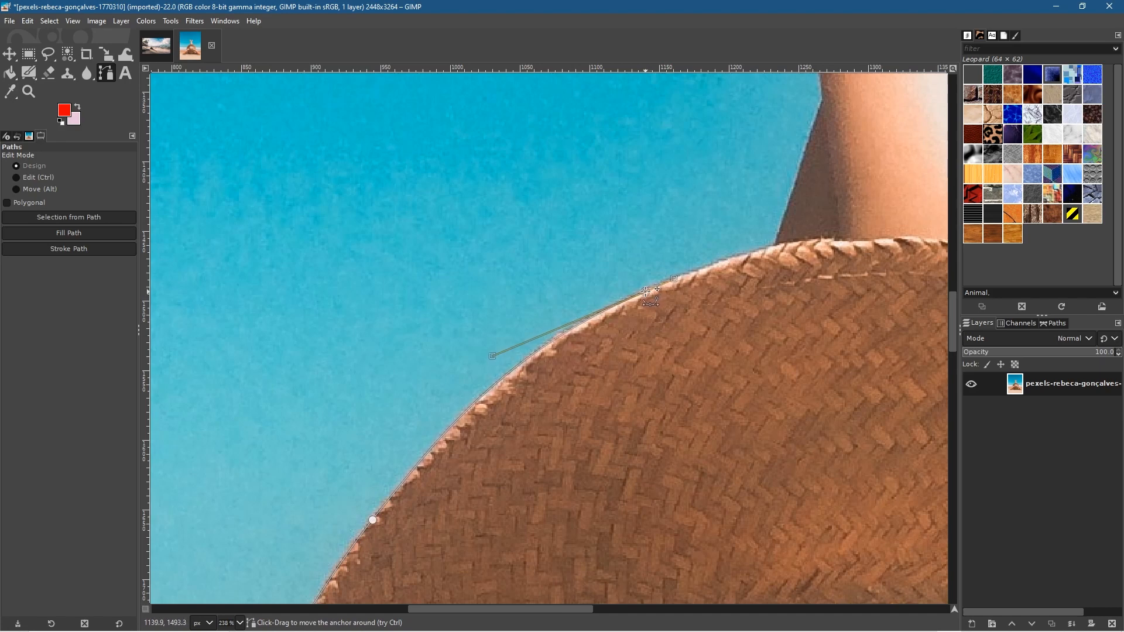
click(772, 246)
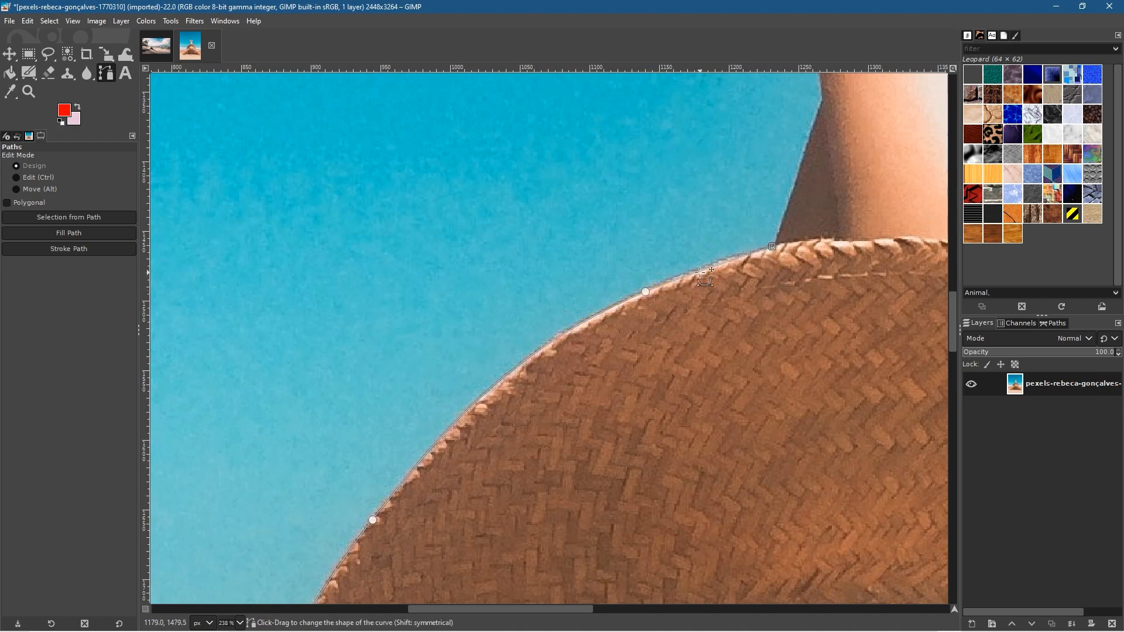
key(ctrl+z)
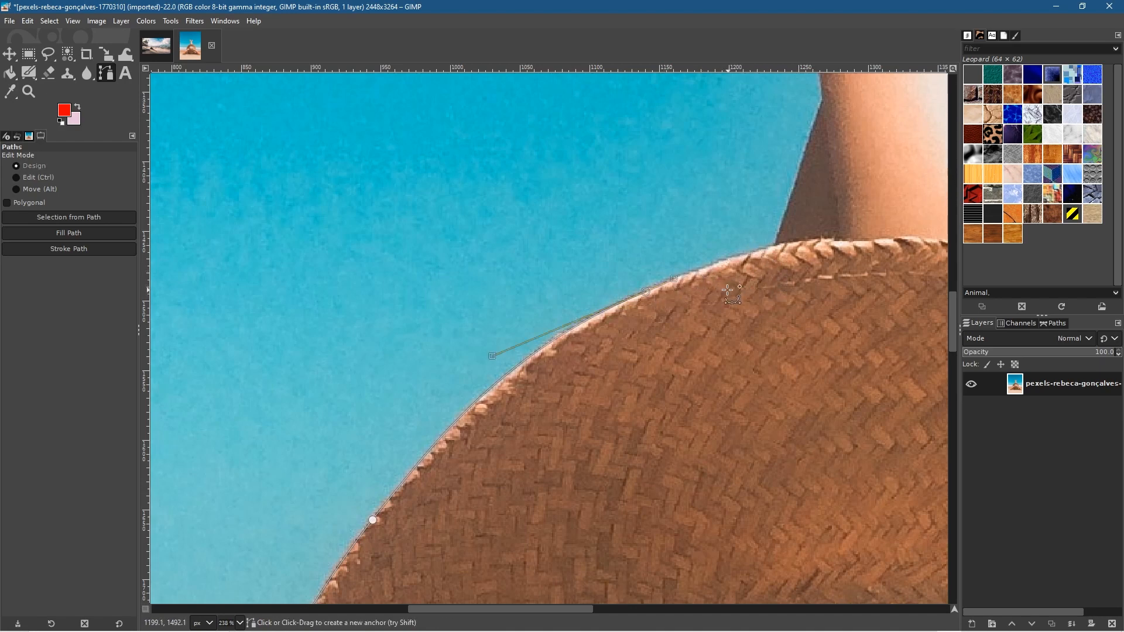
click(745, 255)
drag(745, 255, 772, 247)
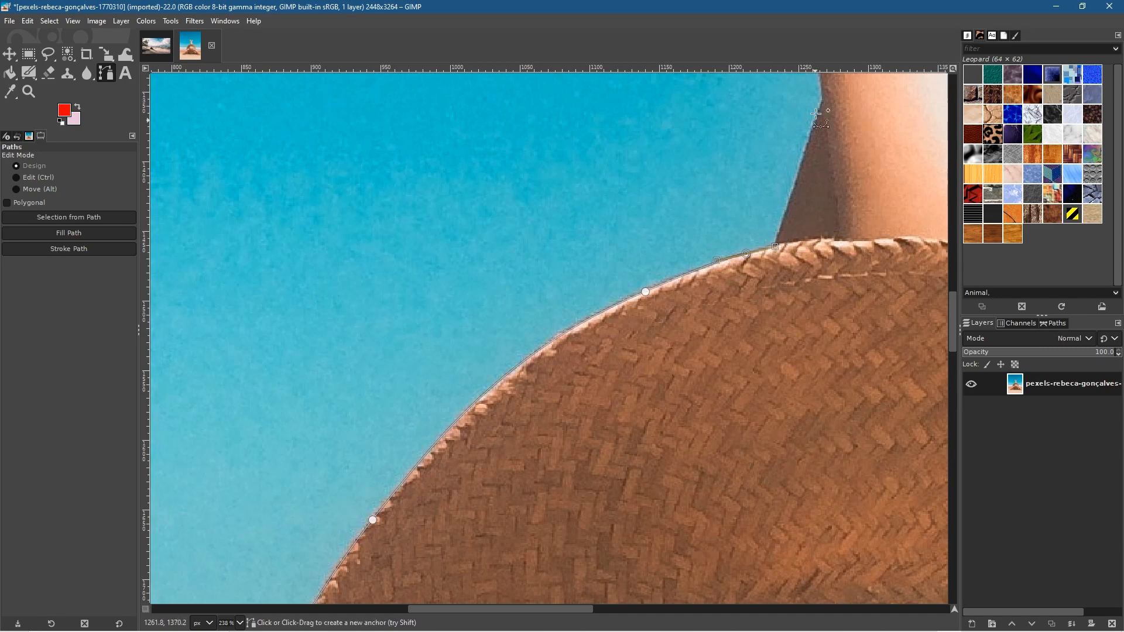
click(822, 96)
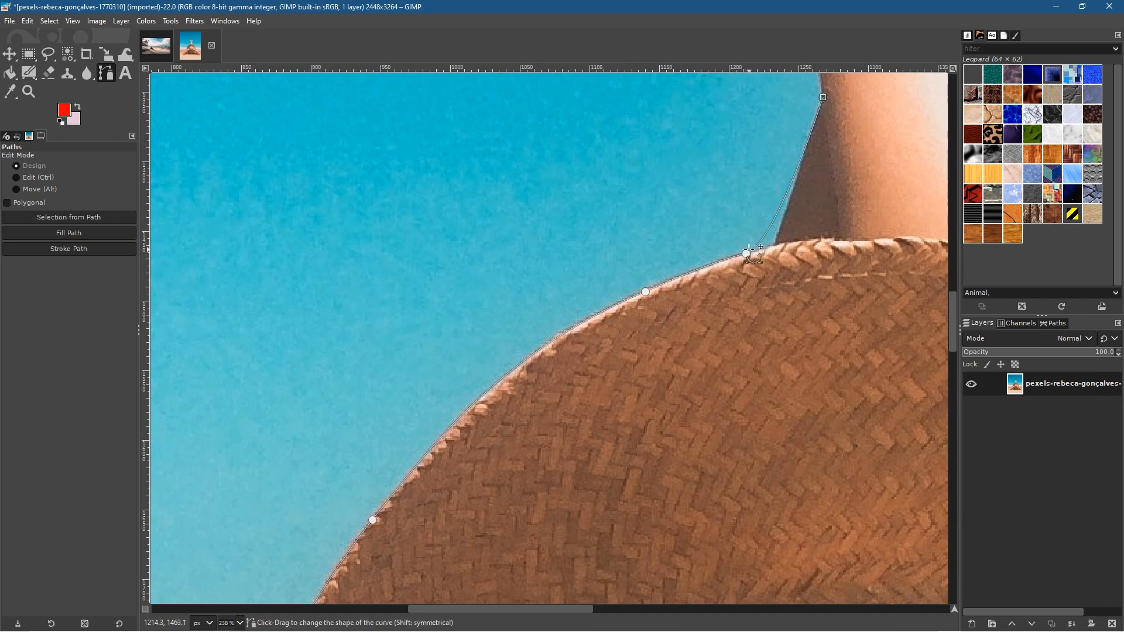
drag(745, 254, 771, 248)
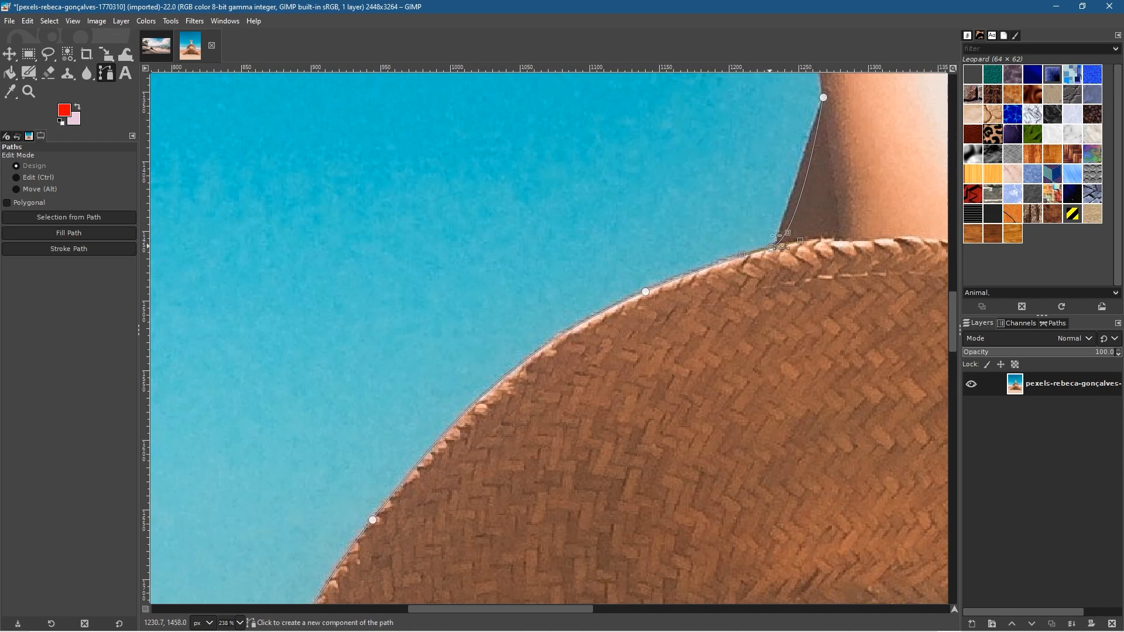
click(823, 99)
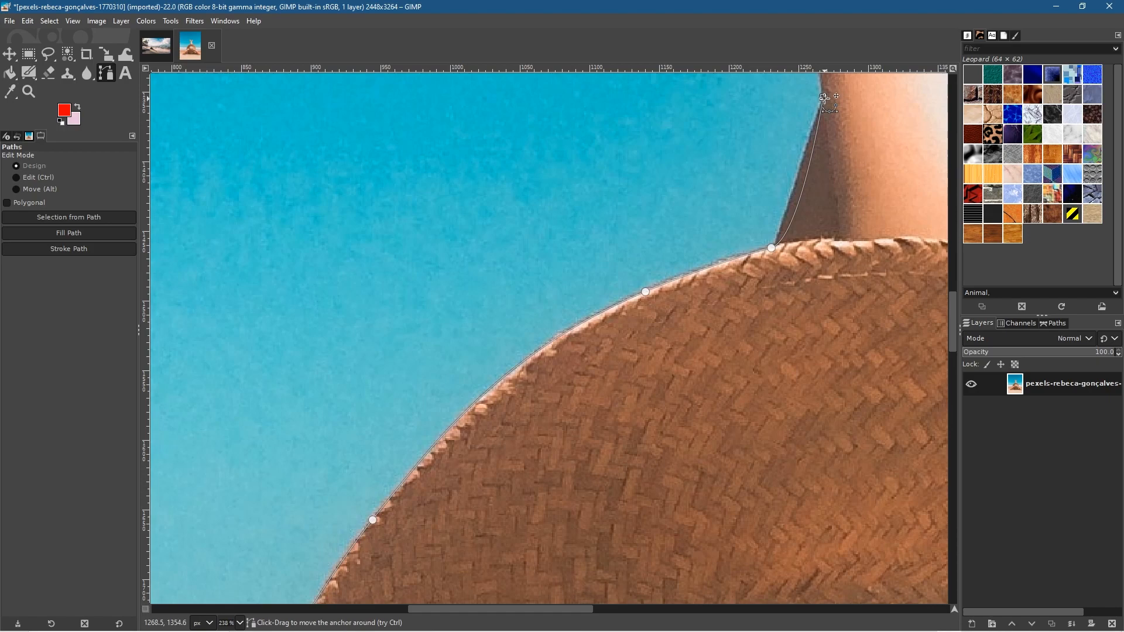
key(Delete)
key(ctrl+z)
click(823, 97)
key(ctrl+z)
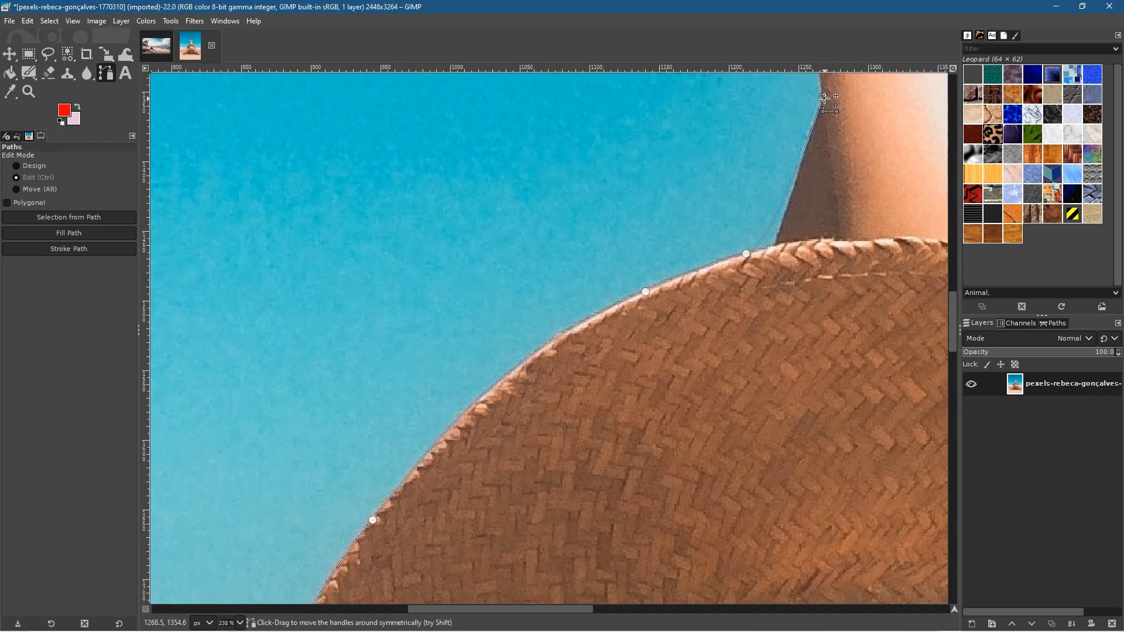
key(ctrl+z)
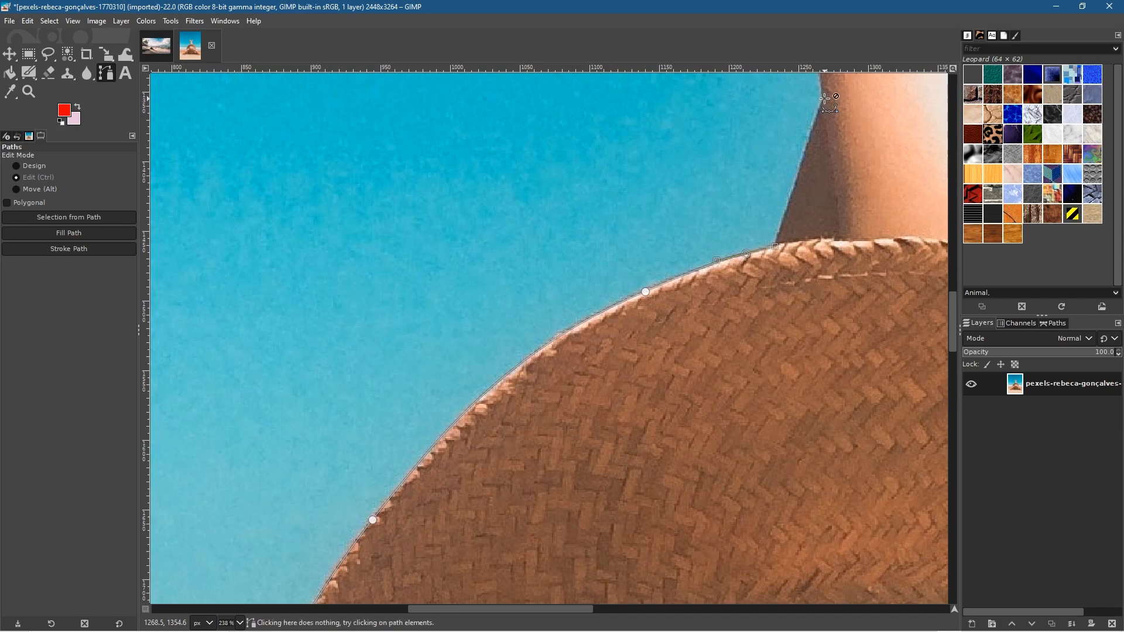
key(ctrl+z)
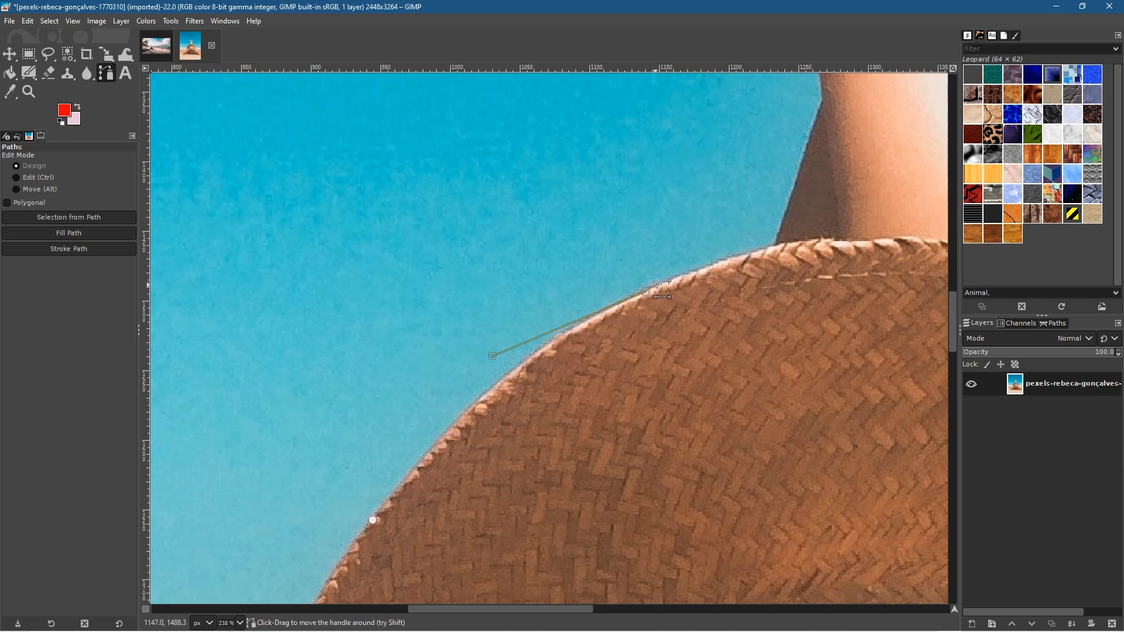
Place anchors along the brim to where it meets the leg and up the shaded leg edge to its bend
click(710, 265)
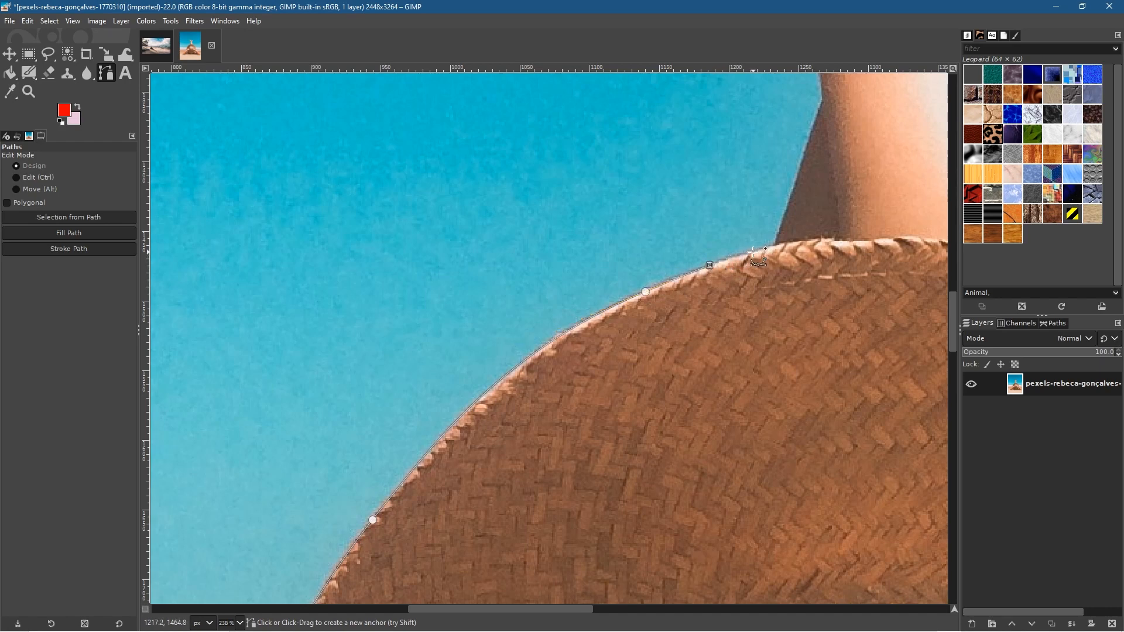
click(777, 245)
click(821, 98)
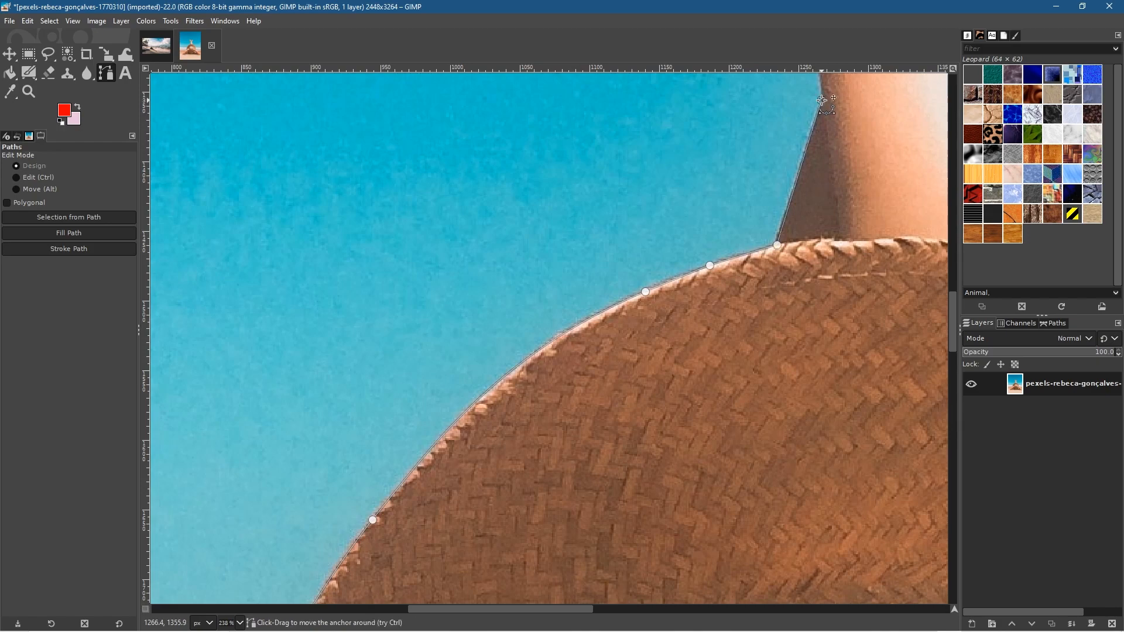
Trace the leg up to the heel and around it, shortening the curve handle to fit the heel's outline
scroll(847, 122, up, 10)
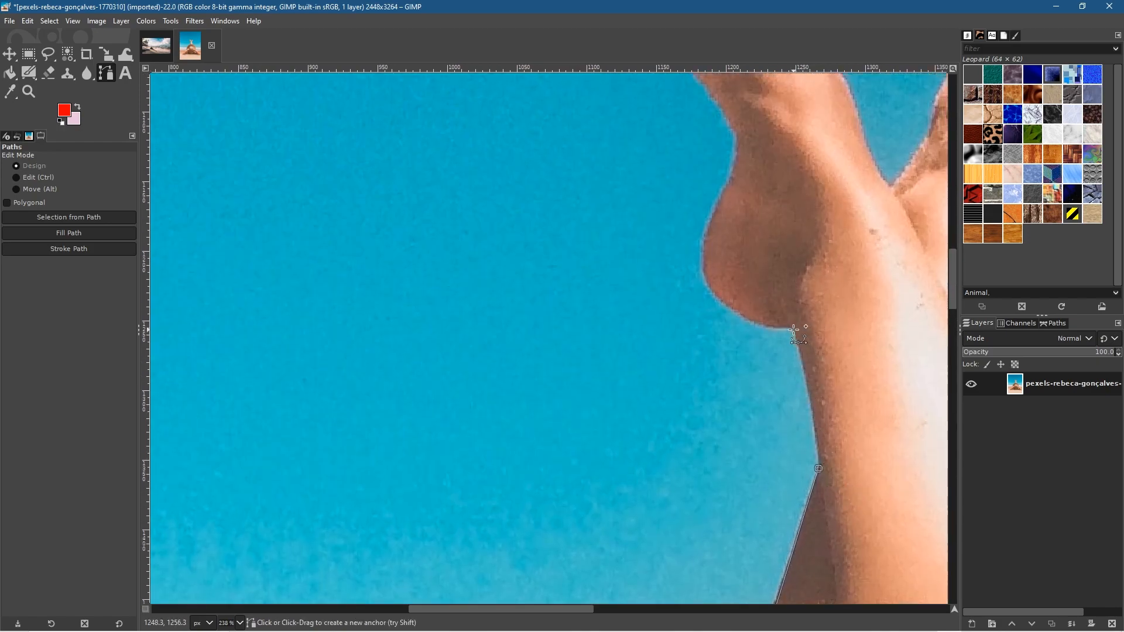
click(794, 328)
click(773, 328)
drag(704, 267, 697, 210)
drag(696, 211, 702, 245)
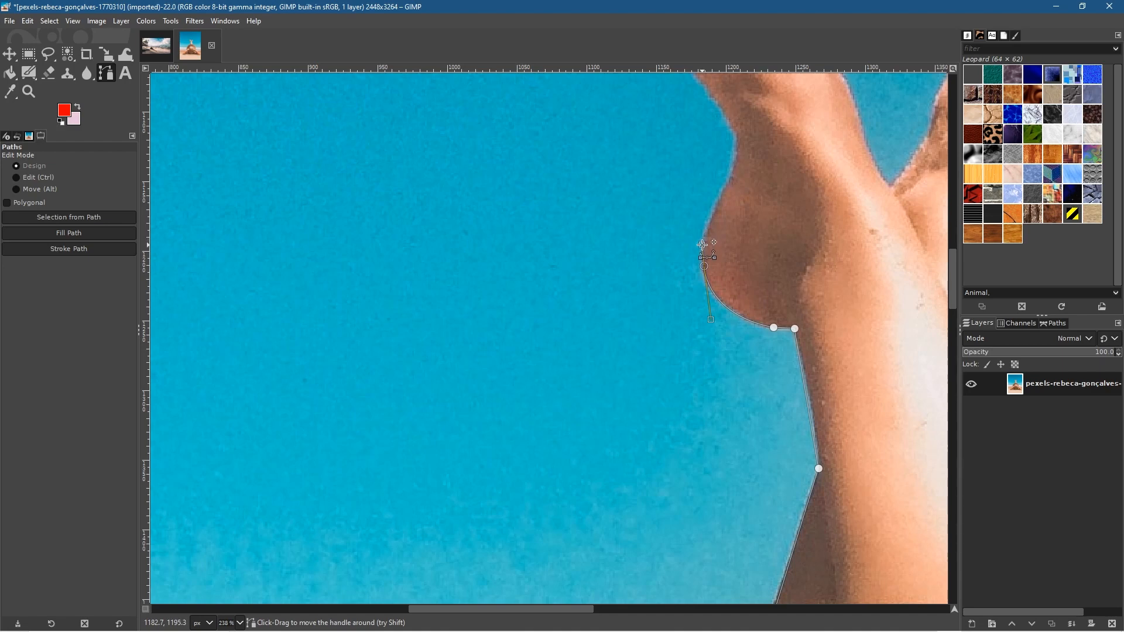
click(722, 197)
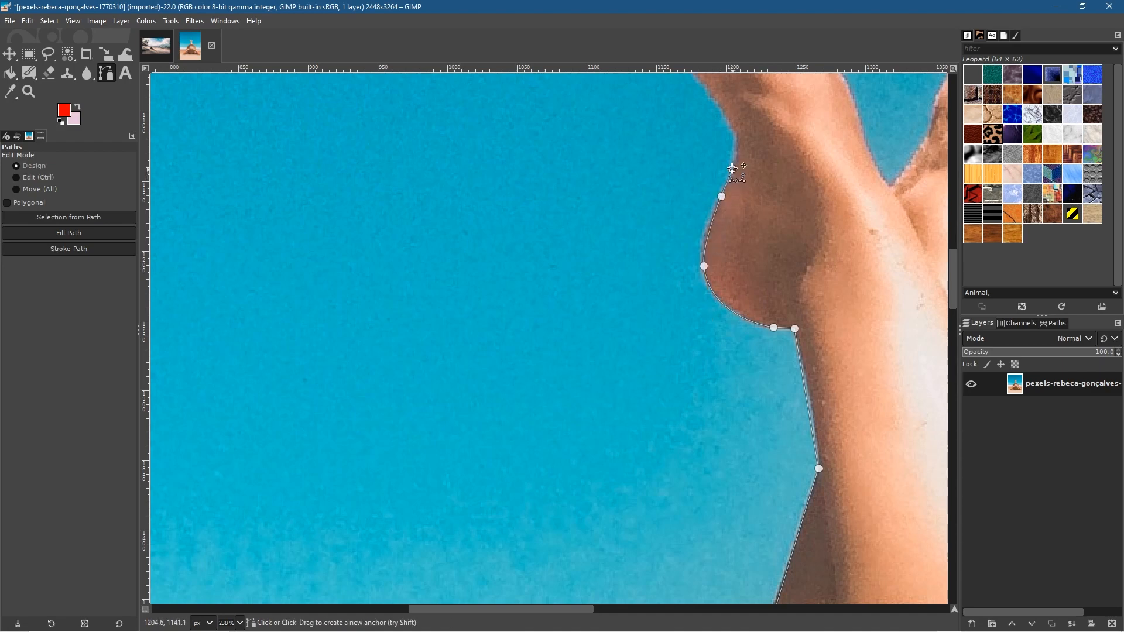
click(737, 138)
click(726, 107)
key(ctrl+z)
key(ctrl+z)
Trace the sole from the arch up to just below the big toe with a curved segment and closely spaced anchors
drag(722, 111, 696, 95)
scroll(806, 334, up, 5)
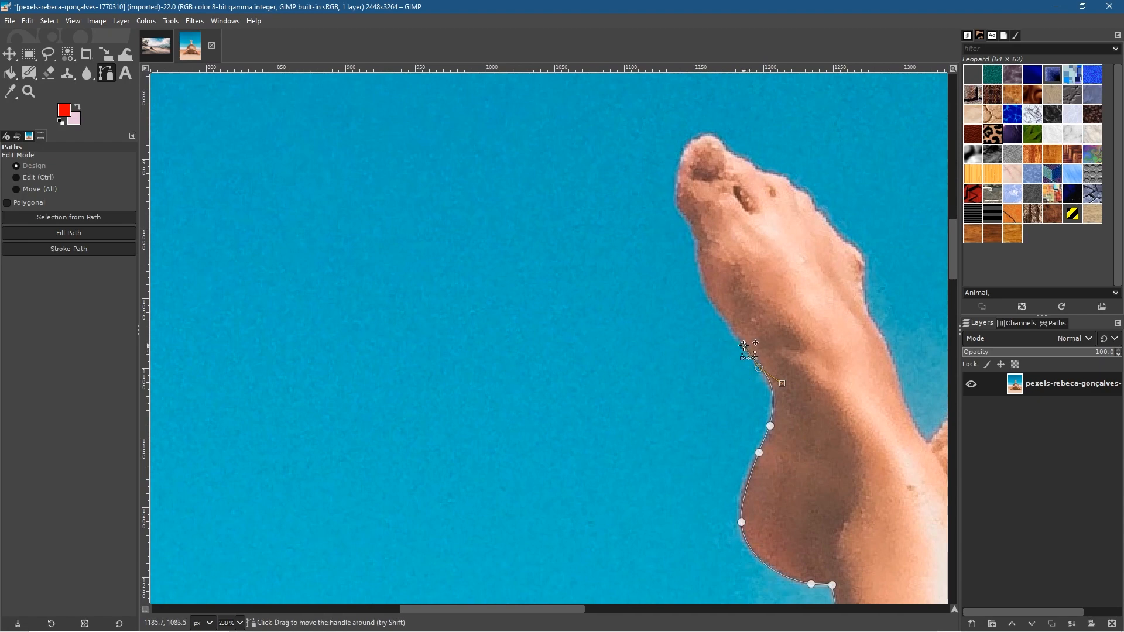
drag(746, 346, 700, 266)
key(ctrl+z)
drag(703, 282, 694, 236)
click(694, 235)
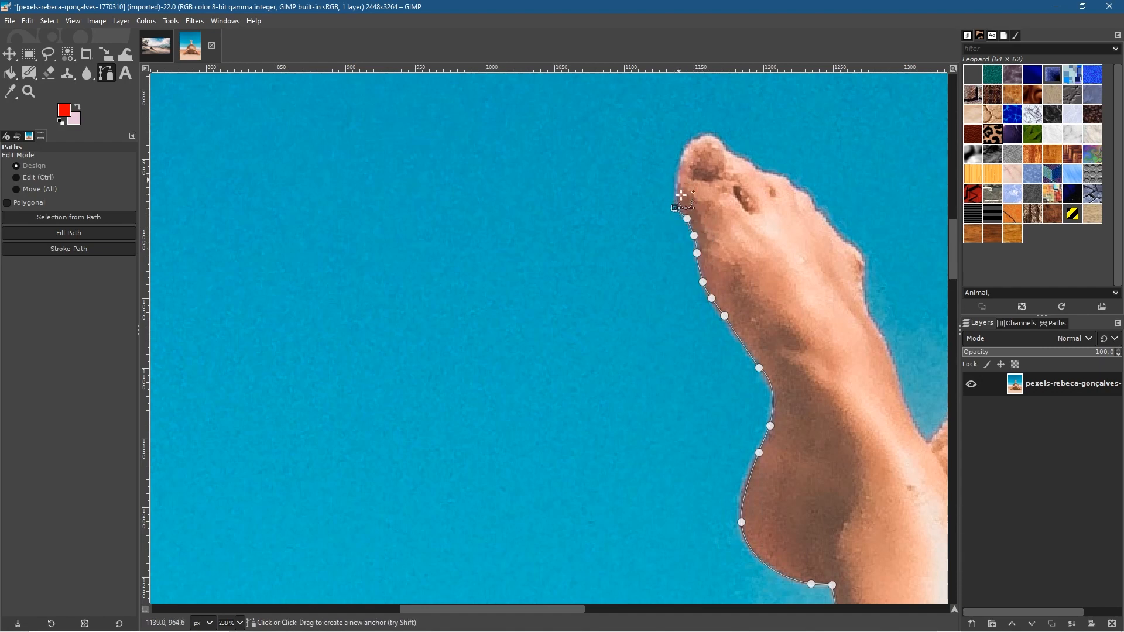
scroll(682, 205, up, 3)
mouse_move(824, 205)
mouse_down()
mouse_move(669, 298)
mouse_move(259, 603)
mouse_up()
drag(597, 373, 384, 490)
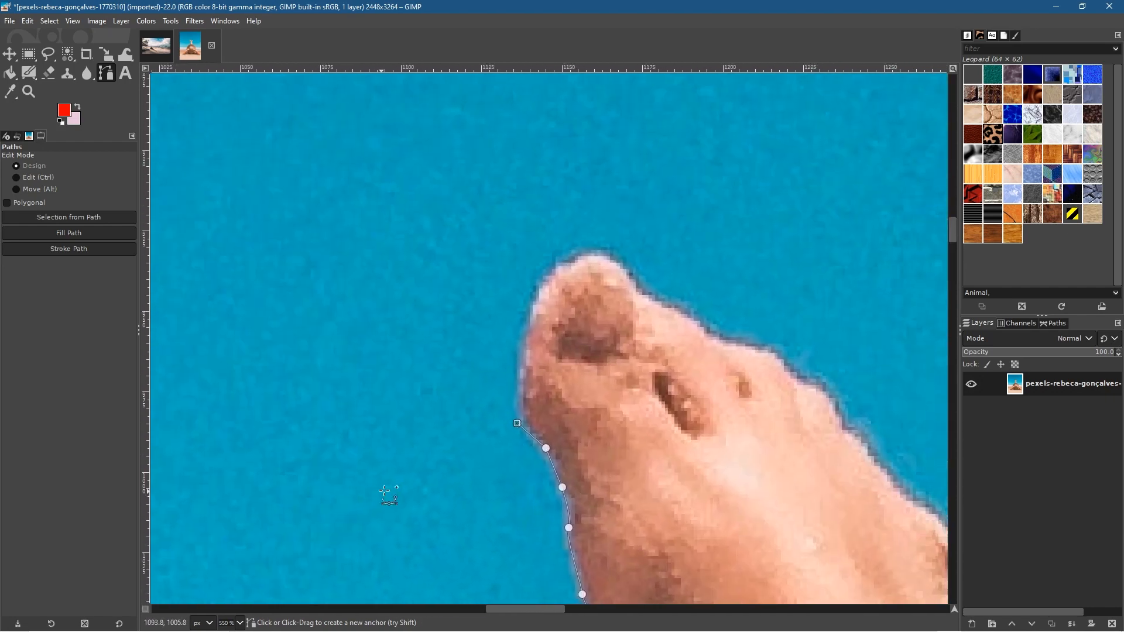
Trace the outer side of the big toe with closely spaced anchors up to its tip
click(521, 420)
click(517, 387)
click(522, 339)
click(531, 304)
click(541, 277)
click(562, 264)
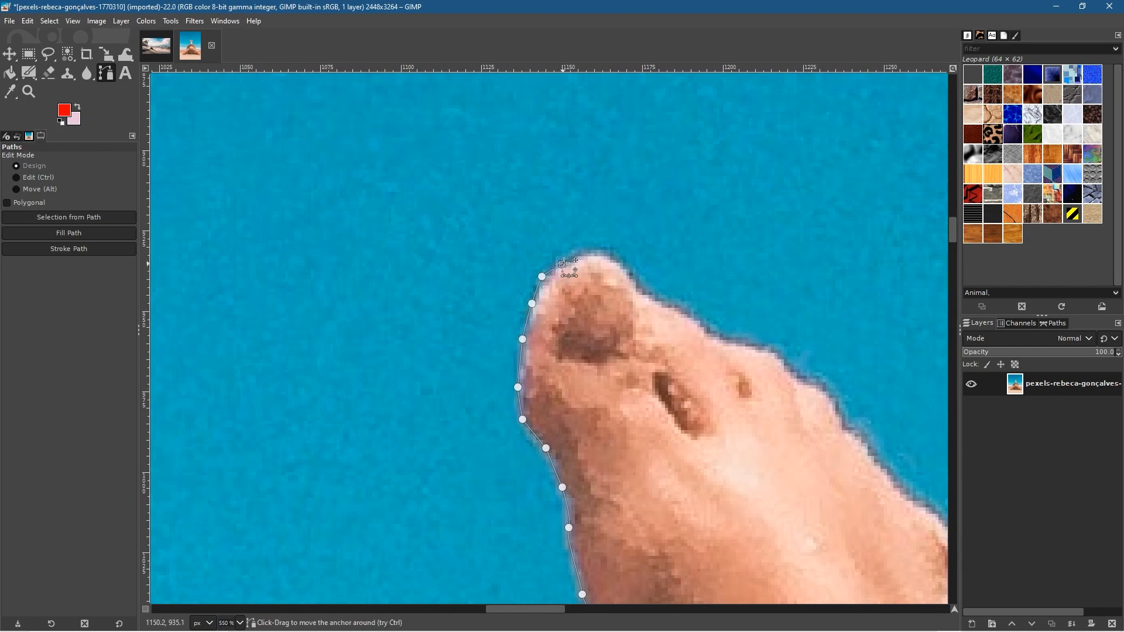
click(577, 255)
click(592, 256)
Extend the path over the toe tip and down the upper edge of the first foot in short segments
click(626, 265)
click(635, 283)
click(645, 293)
click(669, 305)
click(686, 315)
click(699, 324)
click(710, 333)
click(737, 341)
click(760, 345)
click(780, 355)
click(792, 372)
click(812, 386)
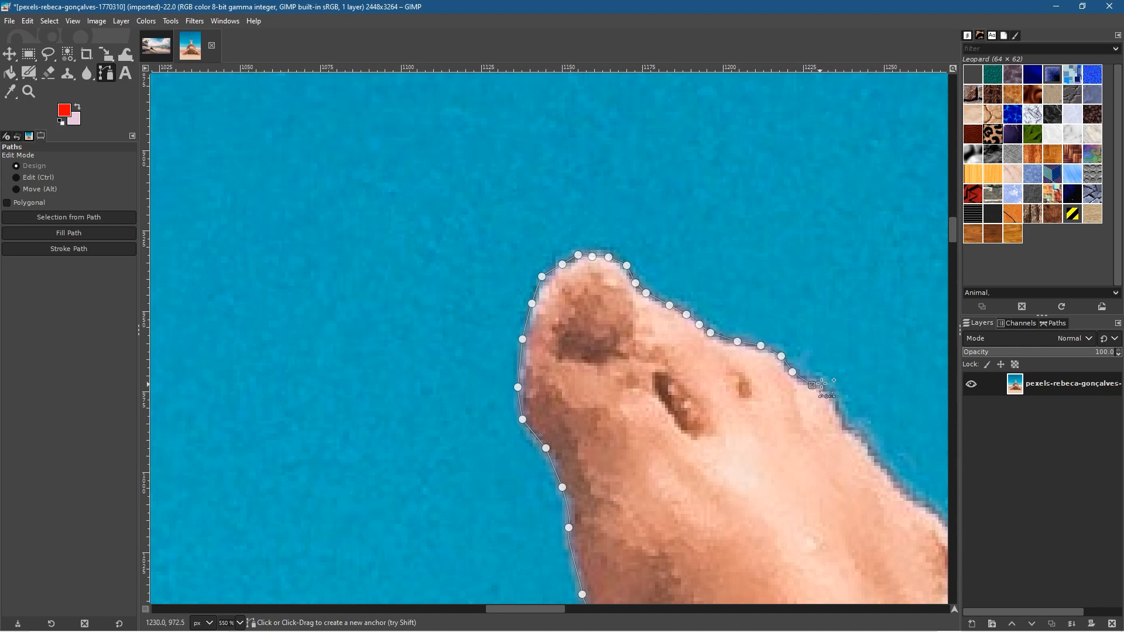
Continue the anchors down the first foot's upper edge to and around the bony bump facing the other foot
click(825, 389)
click(832, 409)
click(844, 423)
click(859, 443)
drag(865, 463, 527, 393)
click(522, 365)
click(551, 401)
click(562, 416)
click(572, 428)
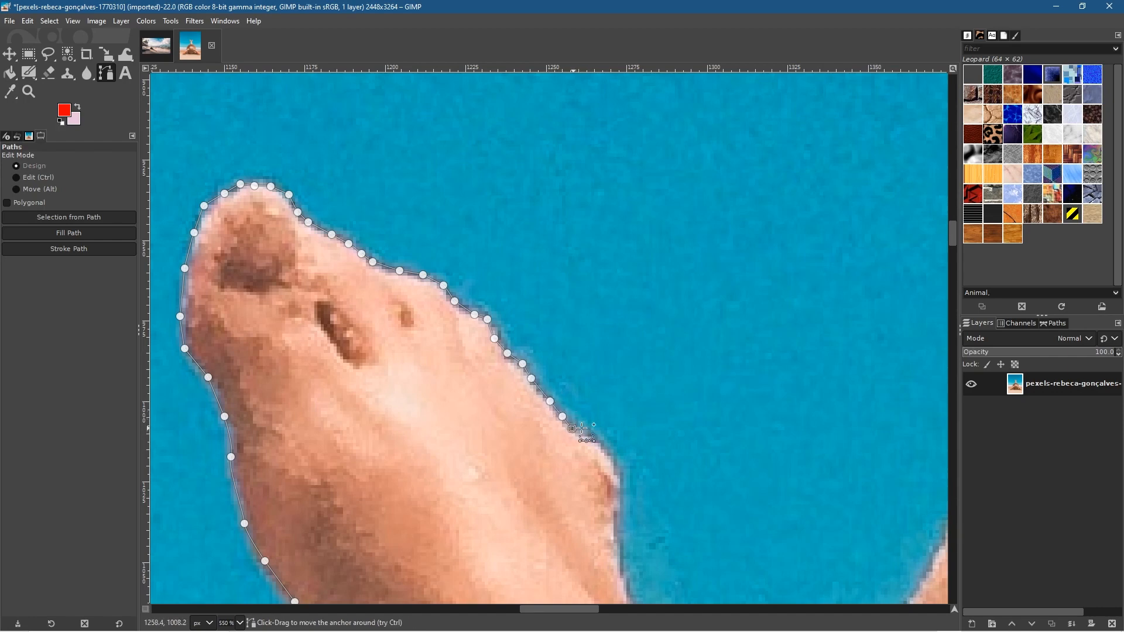
click(609, 451)
click(617, 466)
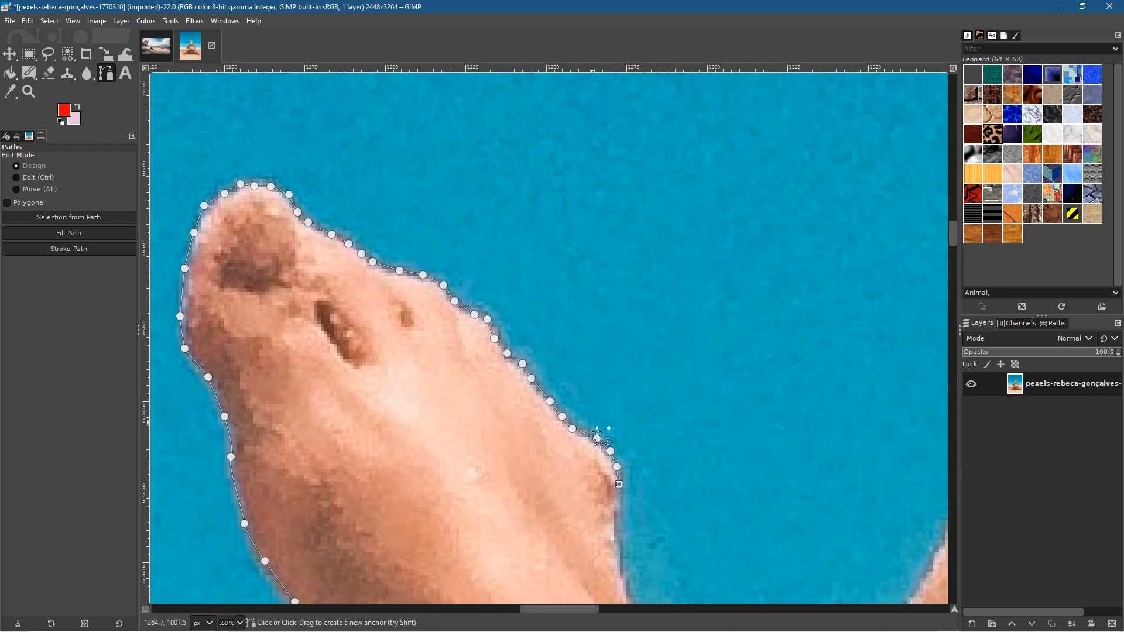
Trace from the bony bump down along the ankle edge with closely spaced anchors
scroll(597, 436, down, 5)
scroll(597, 436, right, 2)
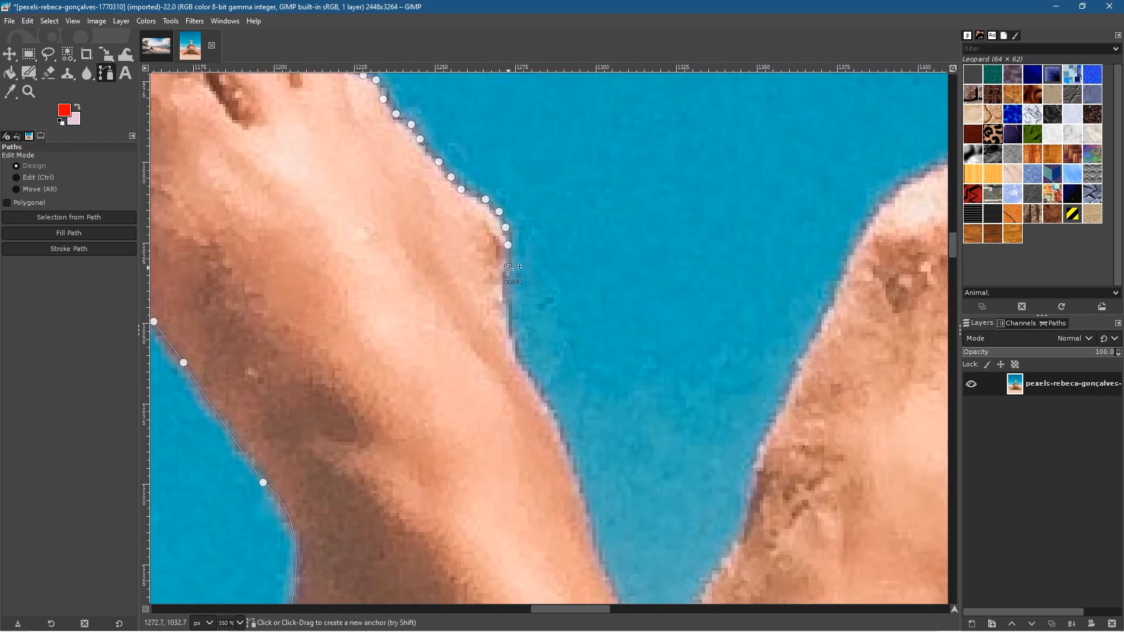
click(507, 295)
click(510, 318)
click(510, 337)
click(517, 357)
click(530, 376)
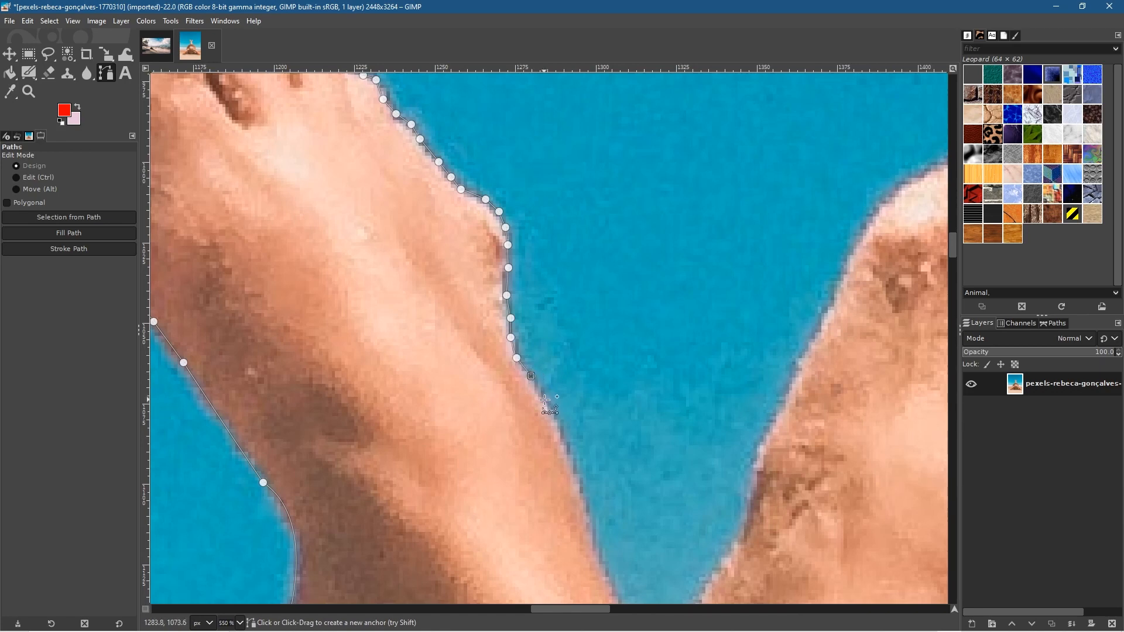
click(558, 427)
click(568, 457)
Extend the path down the ankle into the bottom of the V-shaped sky gap where the legs cross
scroll(602, 530, down, 5)
scroll(602, 530, right, 1)
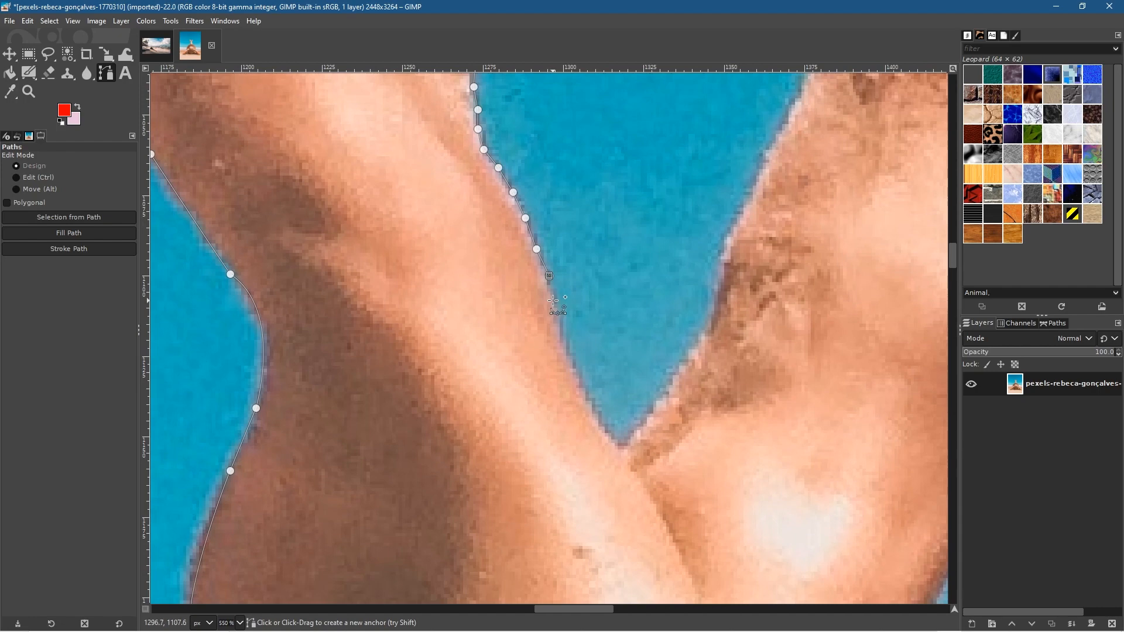
click(556, 300)
click(559, 322)
click(562, 341)
click(571, 363)
click(583, 386)
click(592, 406)
click(602, 426)
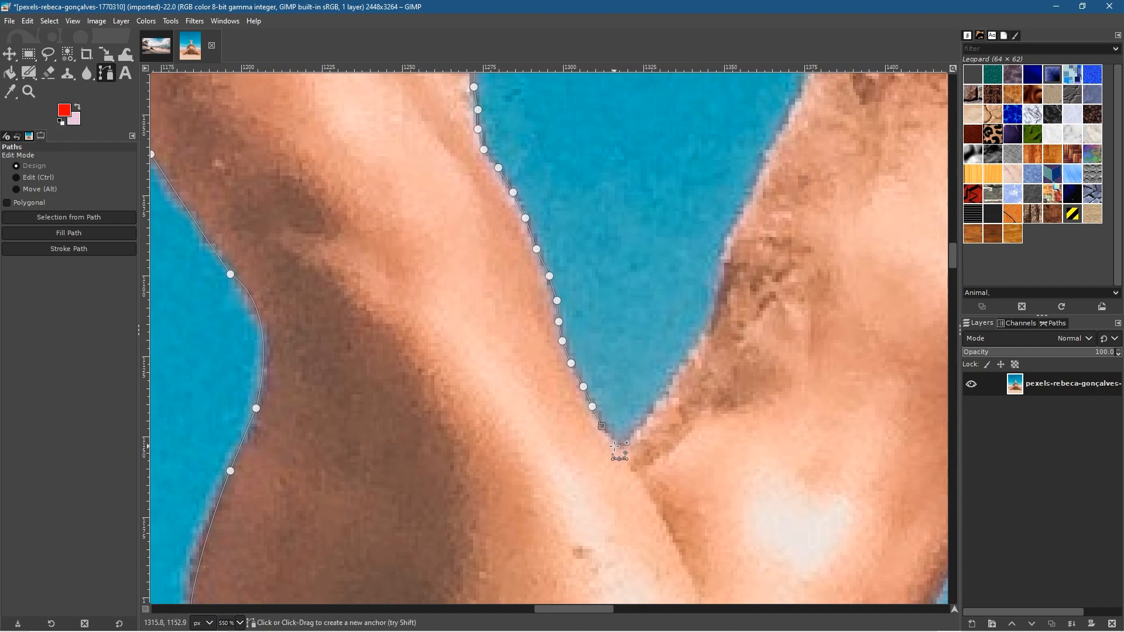
click(616, 441)
click(627, 442)
Trace up the second foot's edge from the bottom of the V gap, nudging an anchor onto the outline
click(644, 418)
click(663, 389)
click(677, 366)
click(694, 342)
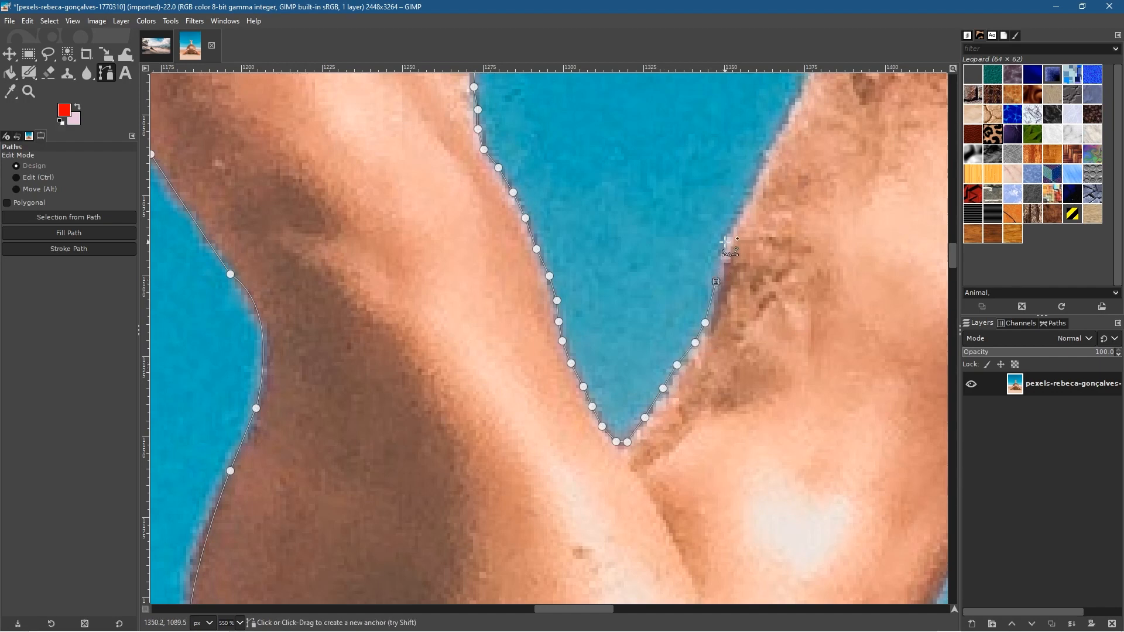
drag(706, 322, 710, 324)
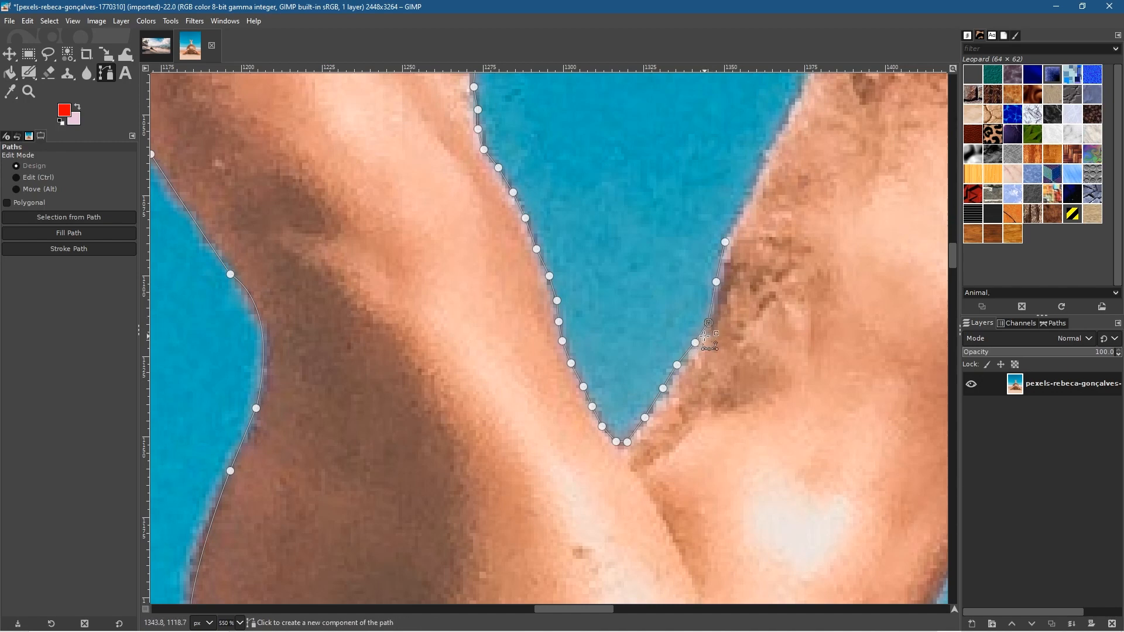
click(725, 241)
Continue the path up the second foot's inner edge to the bend at the ball of the foot
scroll(671, 522, up, 5)
scroll(670, 523, right, 4)
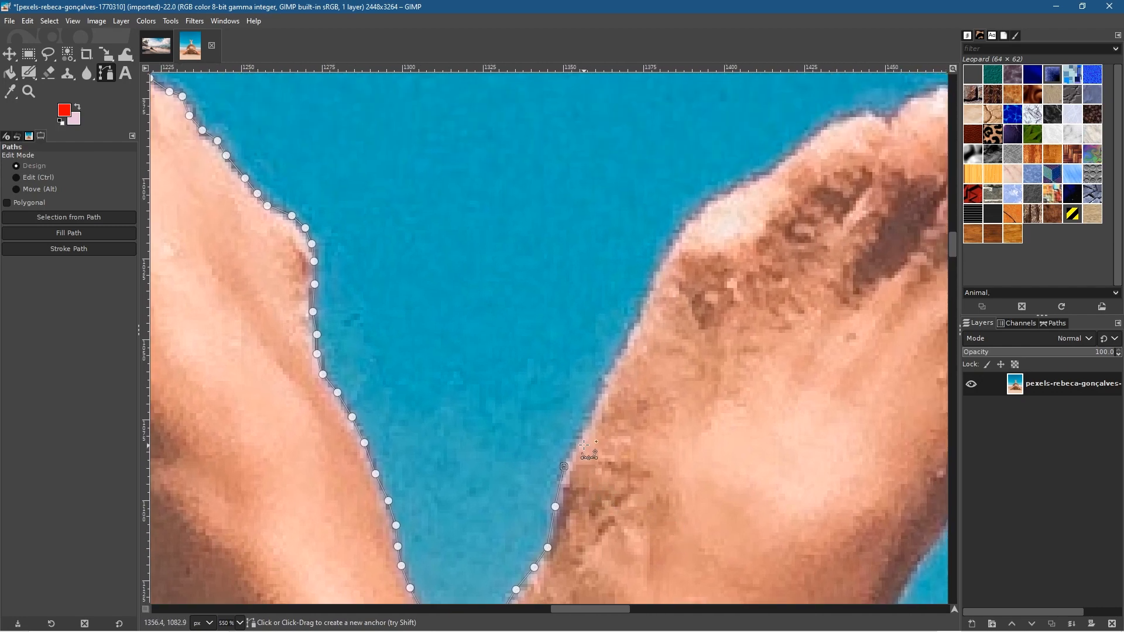
click(576, 438)
click(600, 387)
click(622, 352)
click(638, 316)
click(651, 276)
click(676, 238)
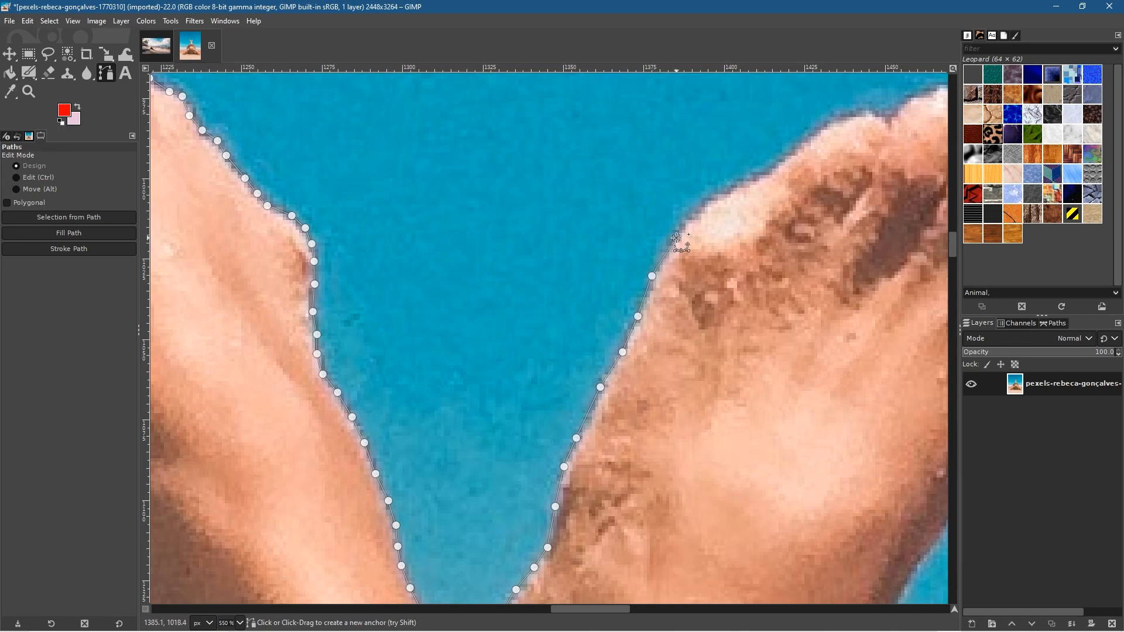
Place anchors around the ball of the second foot and up to the base of its first toe
click(696, 209)
click(732, 188)
click(759, 175)
click(785, 158)
click(813, 130)
Trace over the second foot's first two toes, with anchors following the notches between the toes
drag(834, 152, 502, 313)
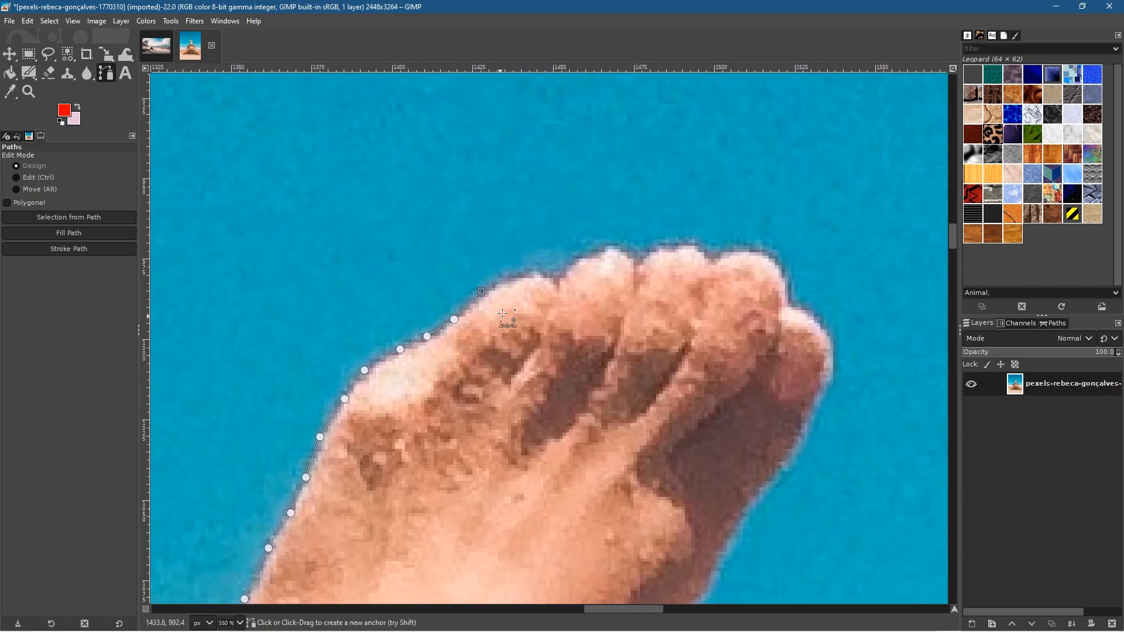
click(510, 281)
click(534, 273)
click(550, 276)
click(556, 280)
click(570, 265)
click(584, 253)
click(602, 247)
click(621, 248)
click(638, 256)
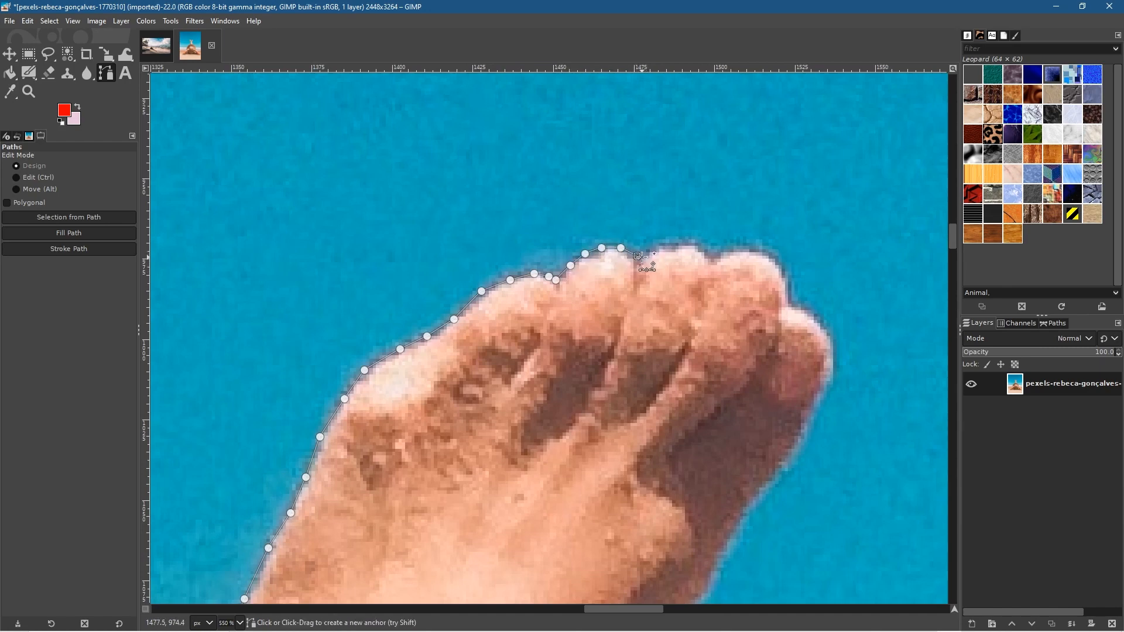
Trace over the tops of the third and fourth toes, including the notch between them
click(667, 247)
click(683, 244)
click(697, 248)
click(710, 259)
click(724, 254)
click(737, 250)
click(753, 251)
click(767, 255)
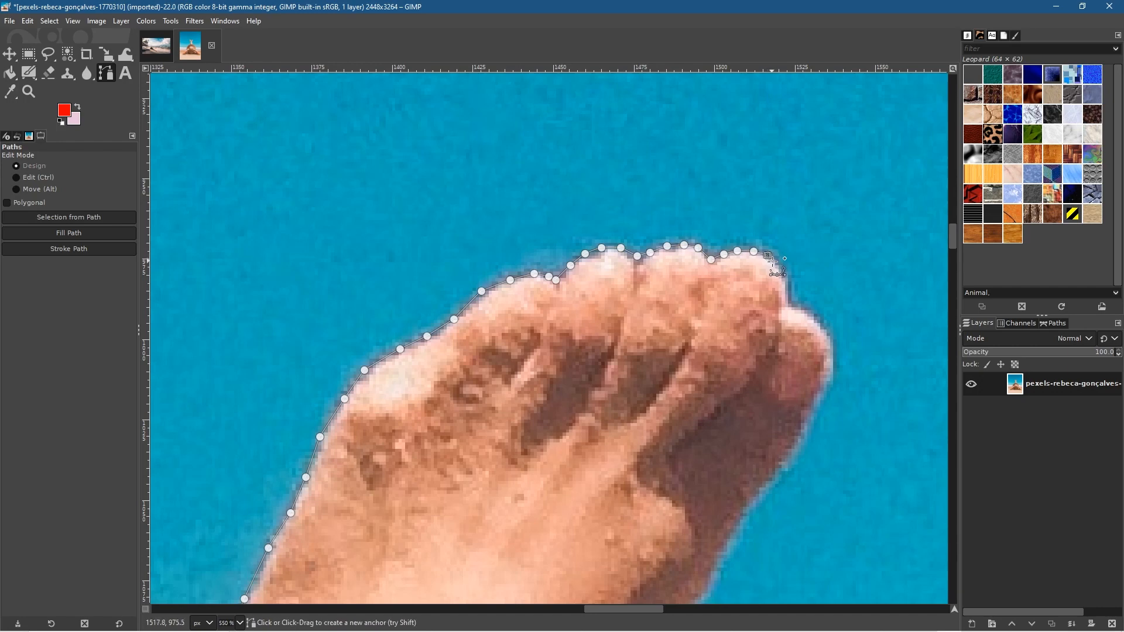
Extend the path down the fourth toe to the start of the last toe and move the notch anchor onto the edge
click(777, 269)
click(784, 282)
click(786, 299)
click(794, 308)
key(ctrl)
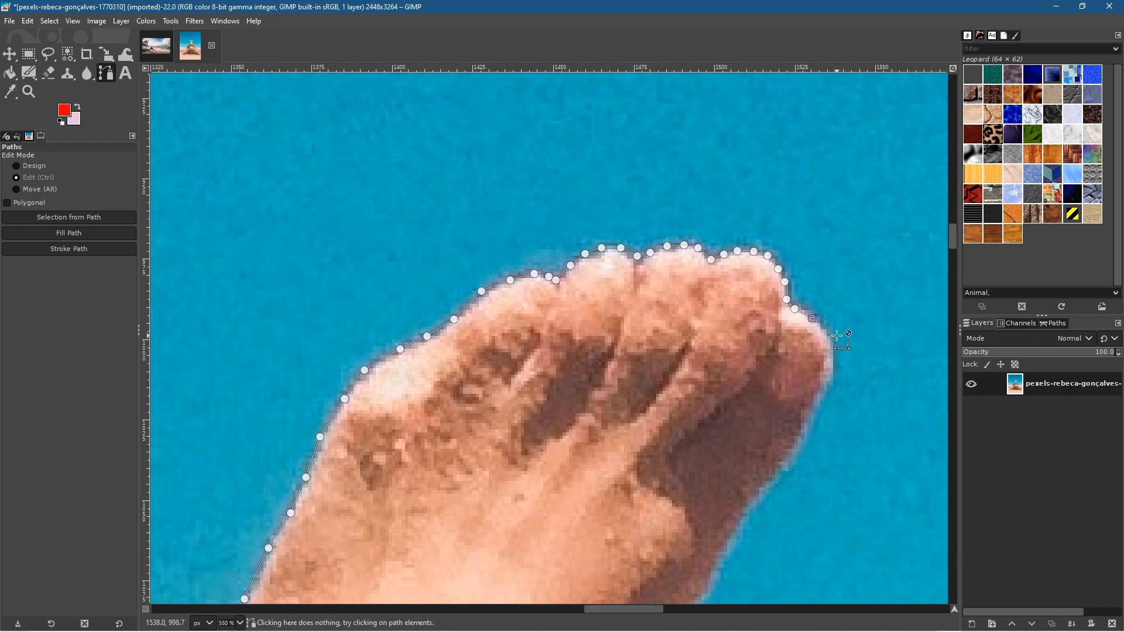
scroll(836, 332, up, 2)
drag(836, 331, 254, 396)
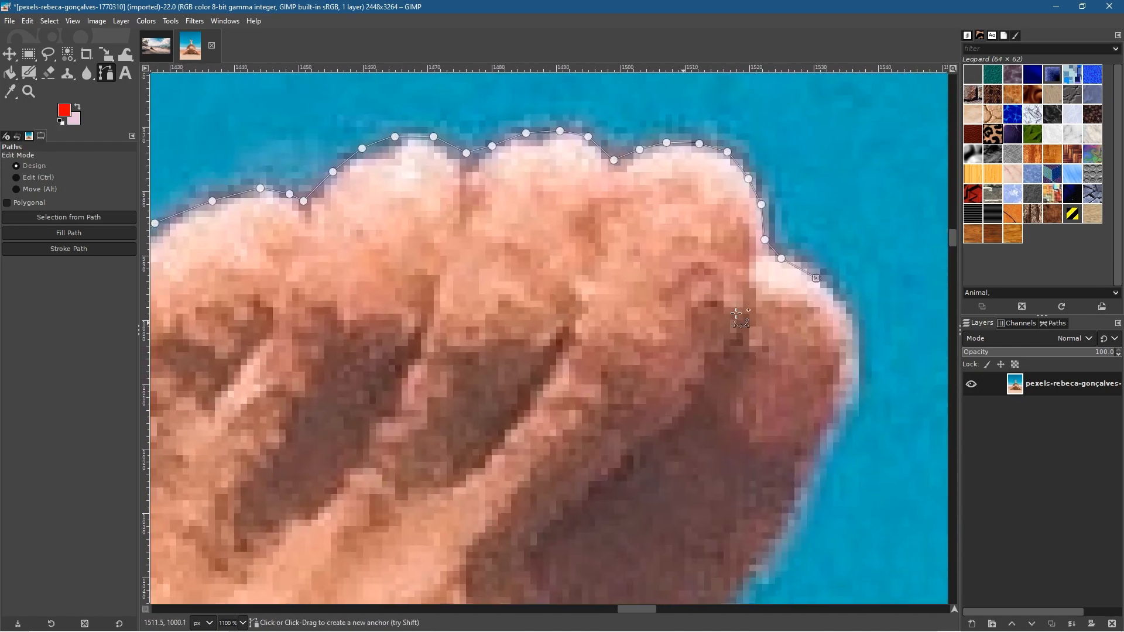
drag(780, 259, 788, 255)
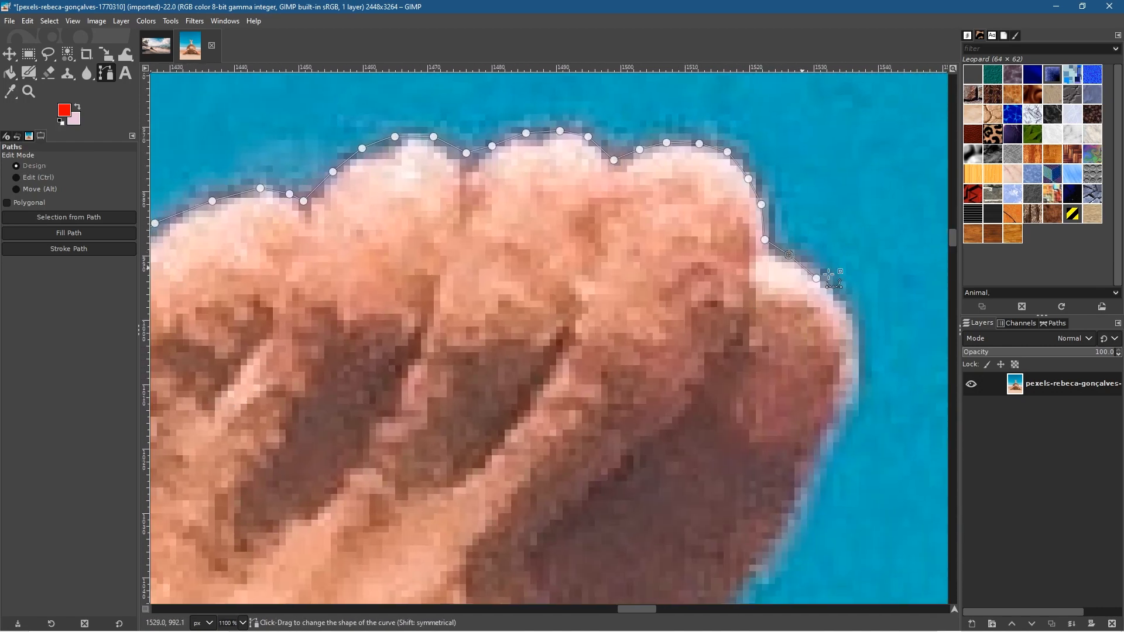
Trace around the rounded tip of the last toe and down its shaded side
click(840, 297)
click(854, 329)
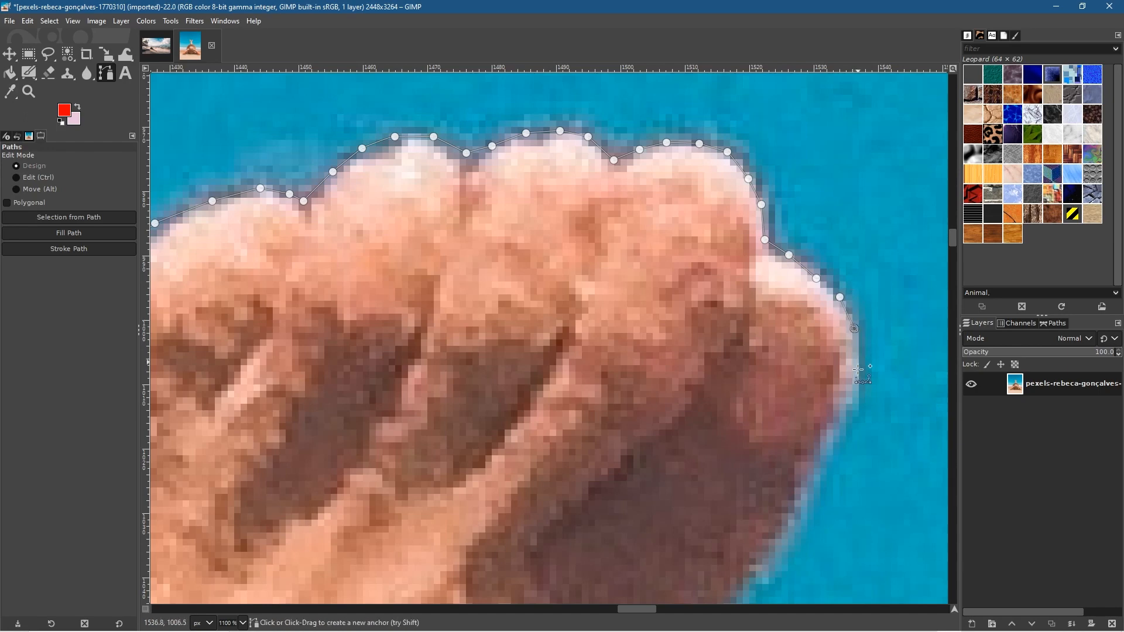
click(854, 378)
click(817, 452)
Return to the last toe and extend the path down the second foot's shaded outer edge to its inward bend
scroll(801, 497, down, 3)
scroll(645, 466, down, 2)
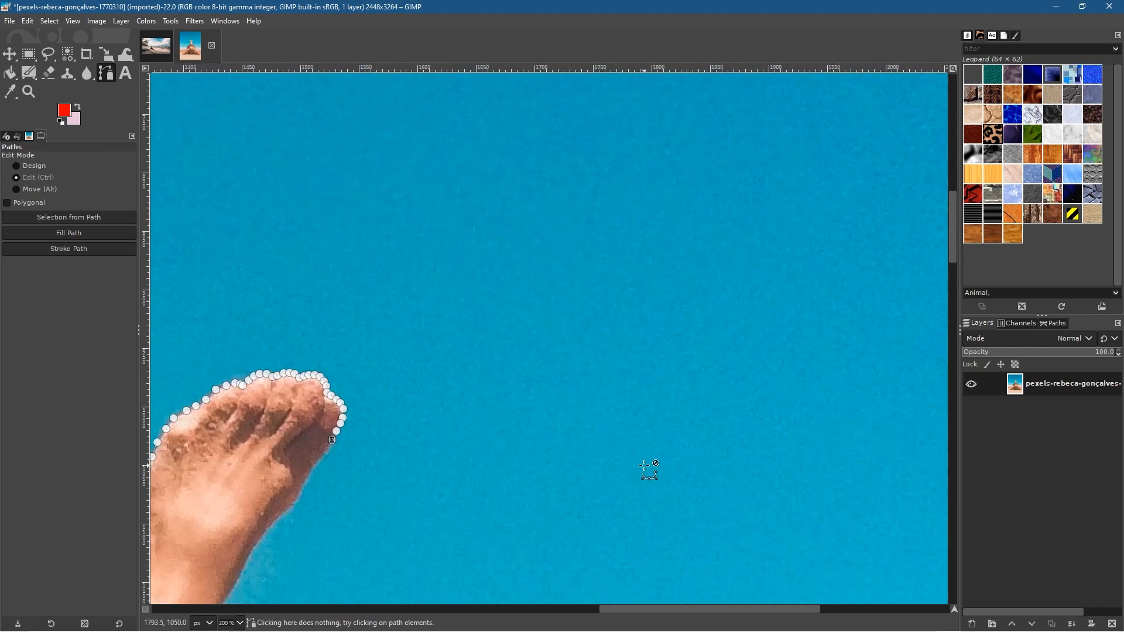
scroll(525, 512, down, 3)
drag(495, 486, 769, 266)
scroll(517, 276, up, 3)
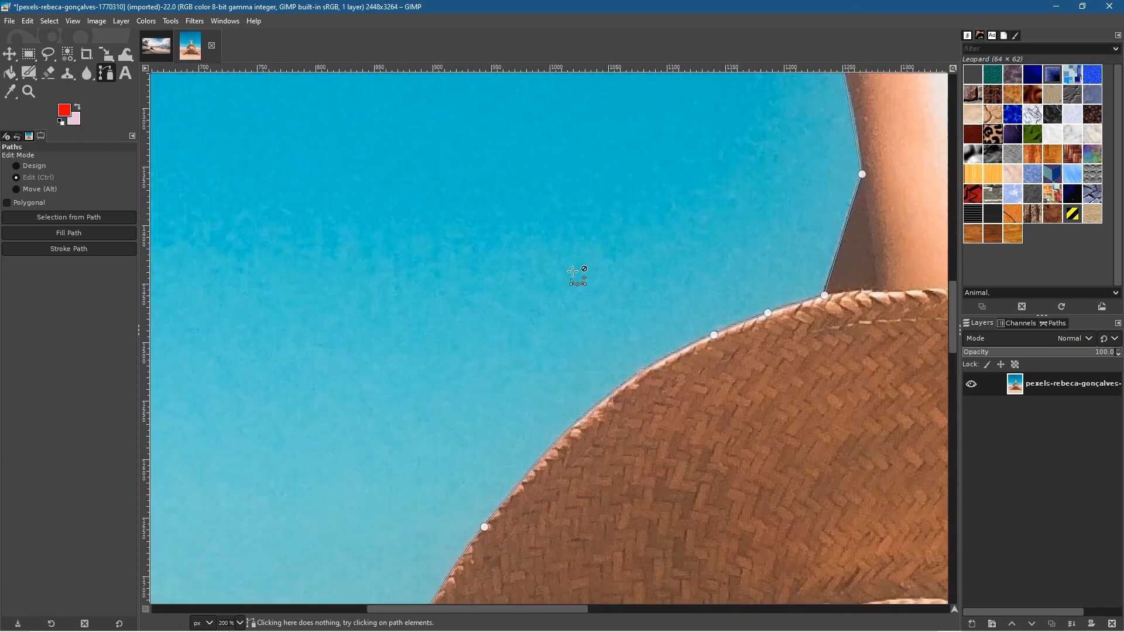
drag(585, 246, 129, 411)
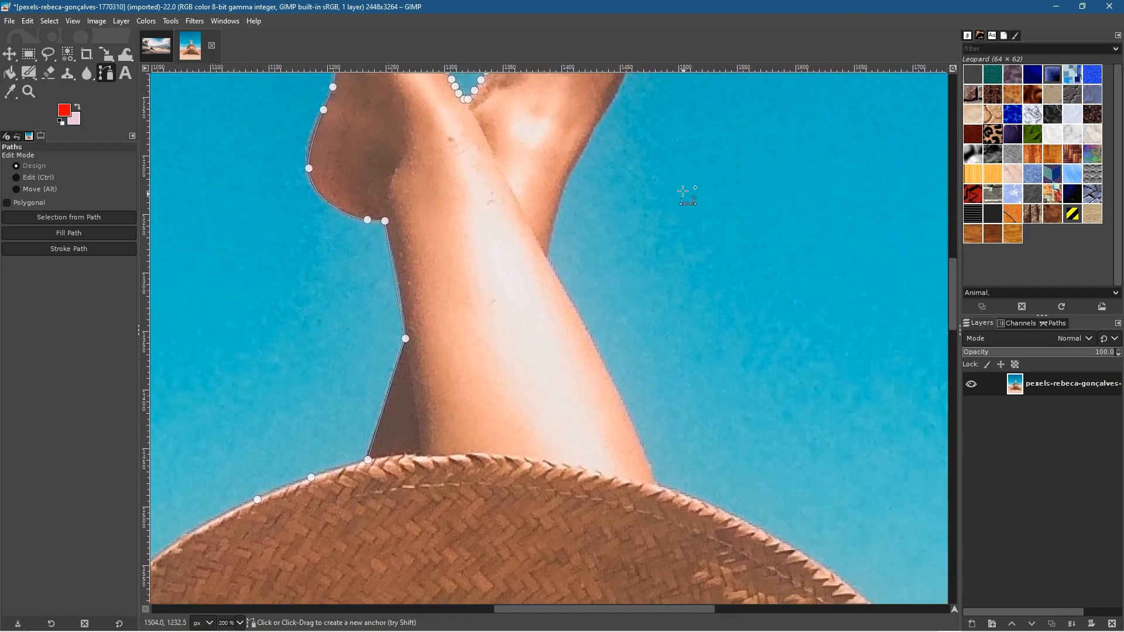
drag(677, 180, 648, 437)
scroll(679, 298, up, 2)
drag(823, 243, 441, 438)
scroll(240, 453, up, 1)
drag(774, 285, 529, 413)
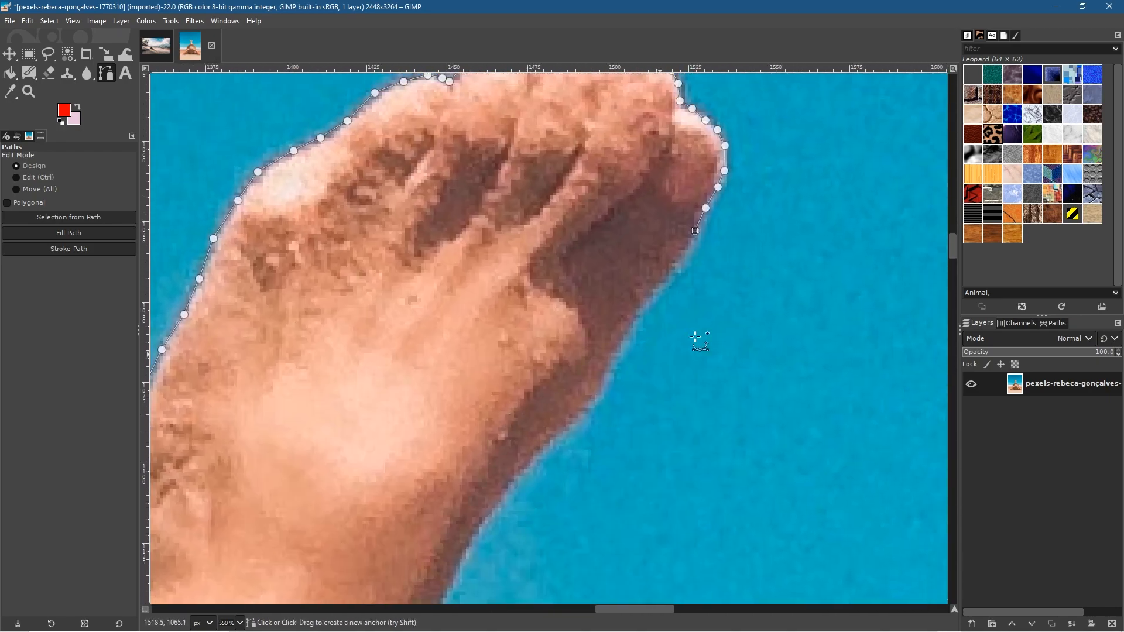
click(681, 256)
click(659, 288)
click(639, 314)
click(600, 392)
Continue anchors below the bend on the shaded outer edge, moving the stray anchor back onto the outline
click(578, 477)
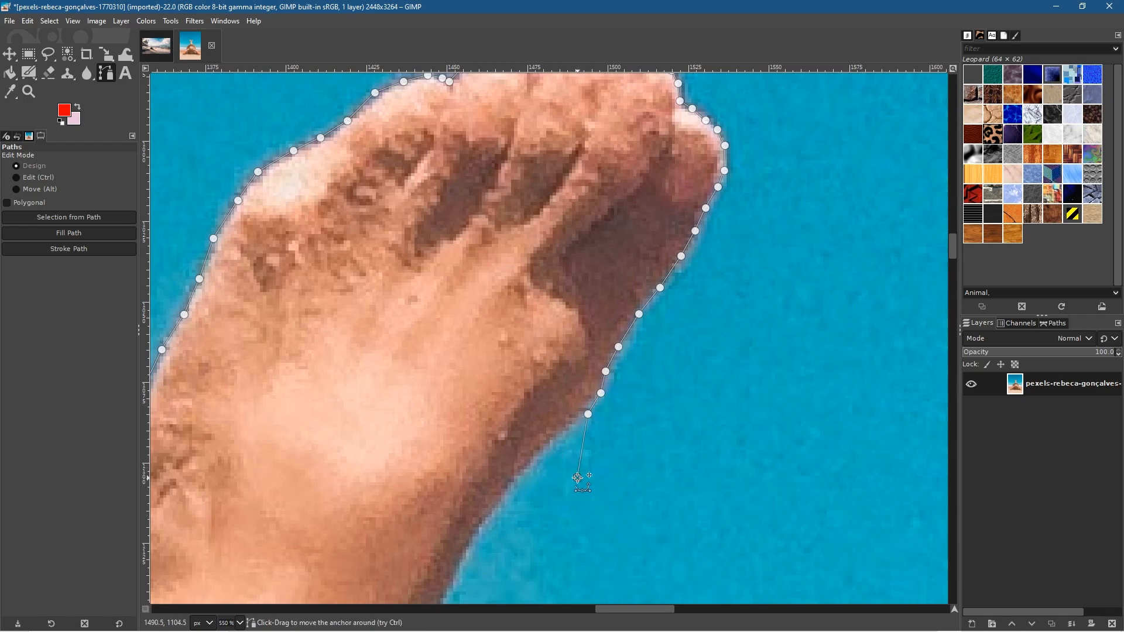
drag(577, 478, 563, 441)
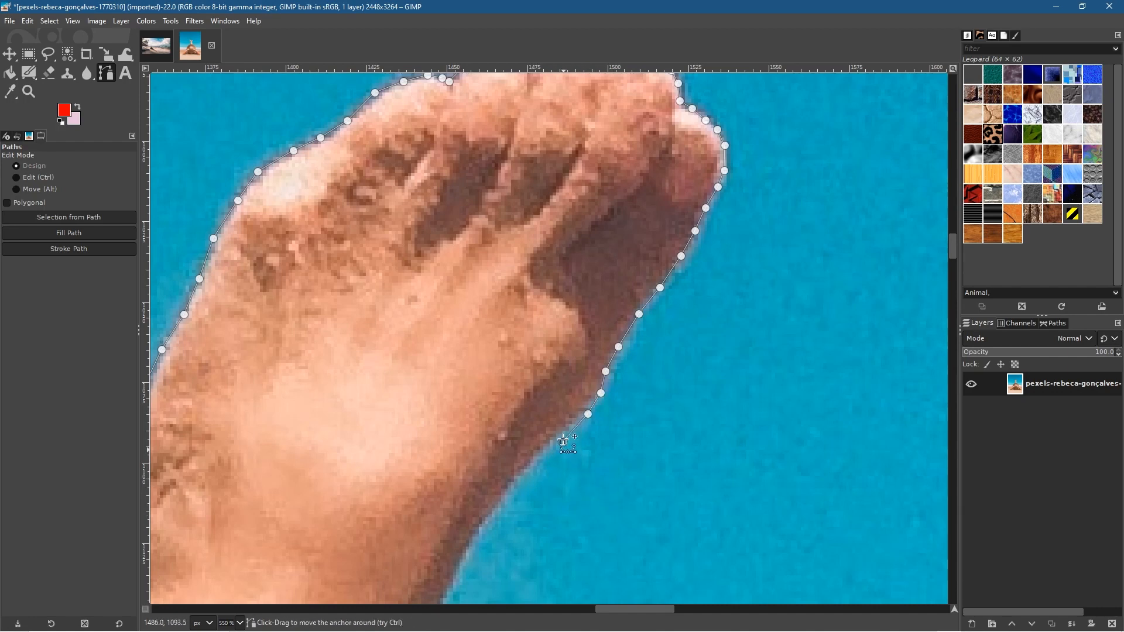
click(536, 457)
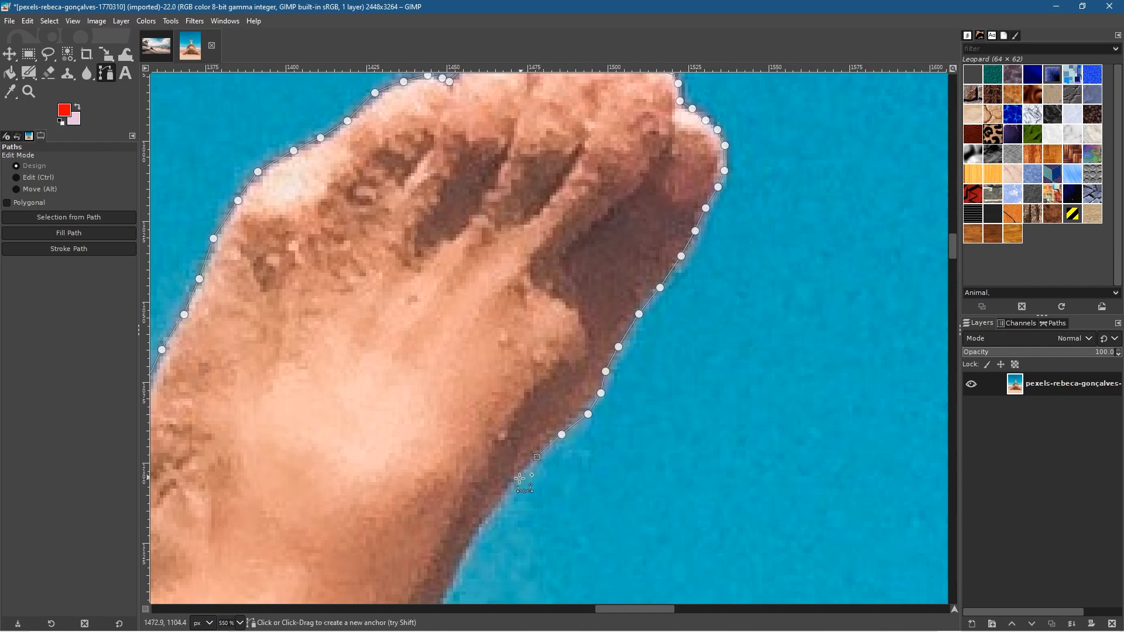
click(500, 499)
click(480, 523)
Extend the path down the shaded edge toward the ankle, repositioning the misplaced anchors on the outline
drag(598, 550, 761, 387)
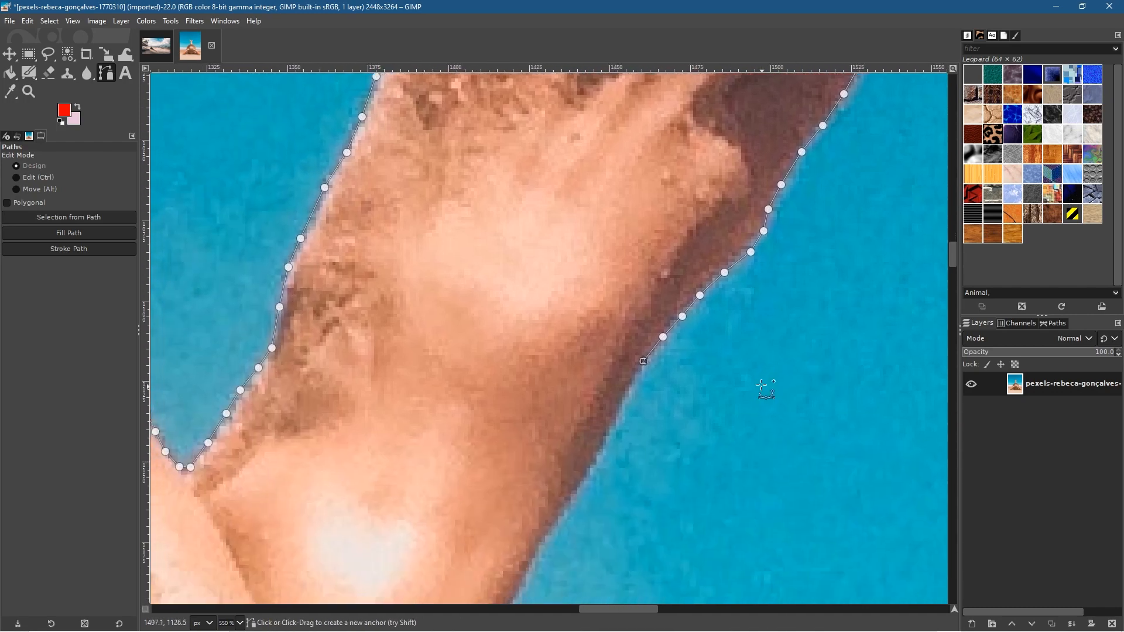
click(631, 383)
drag(620, 412, 515, 466)
drag(517, 466, 602, 449)
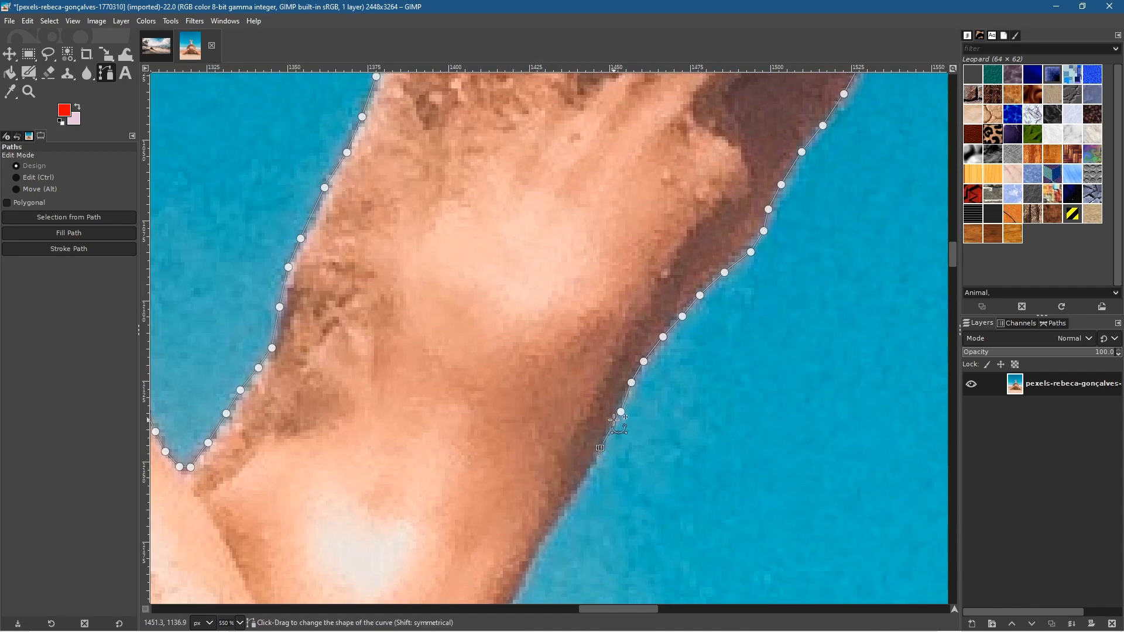
click(587, 473)
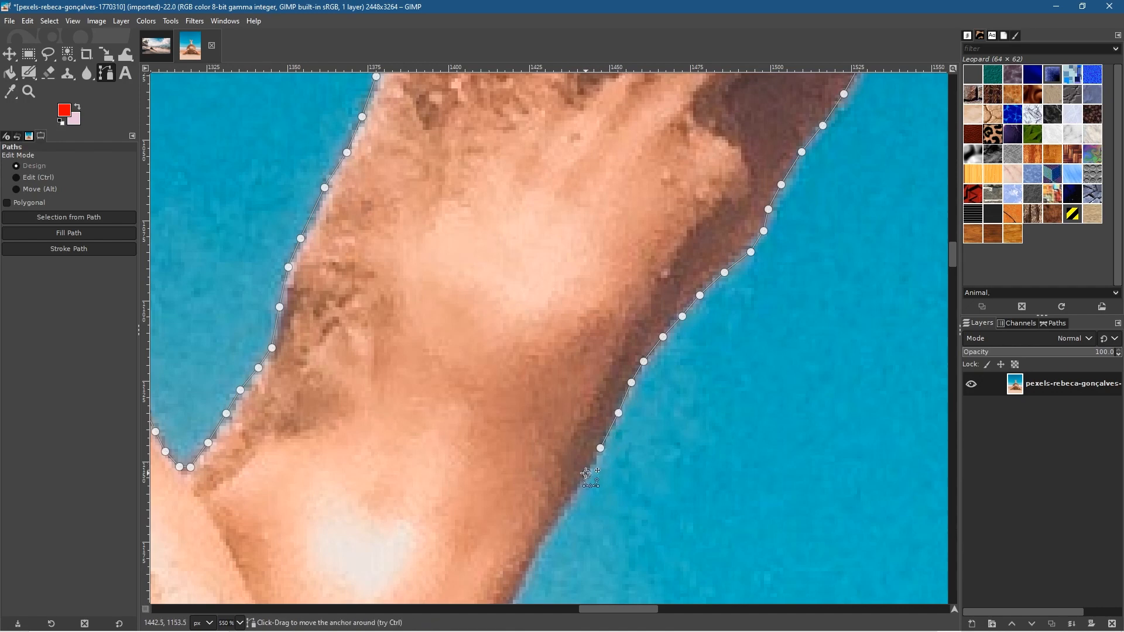
key(ctrl)
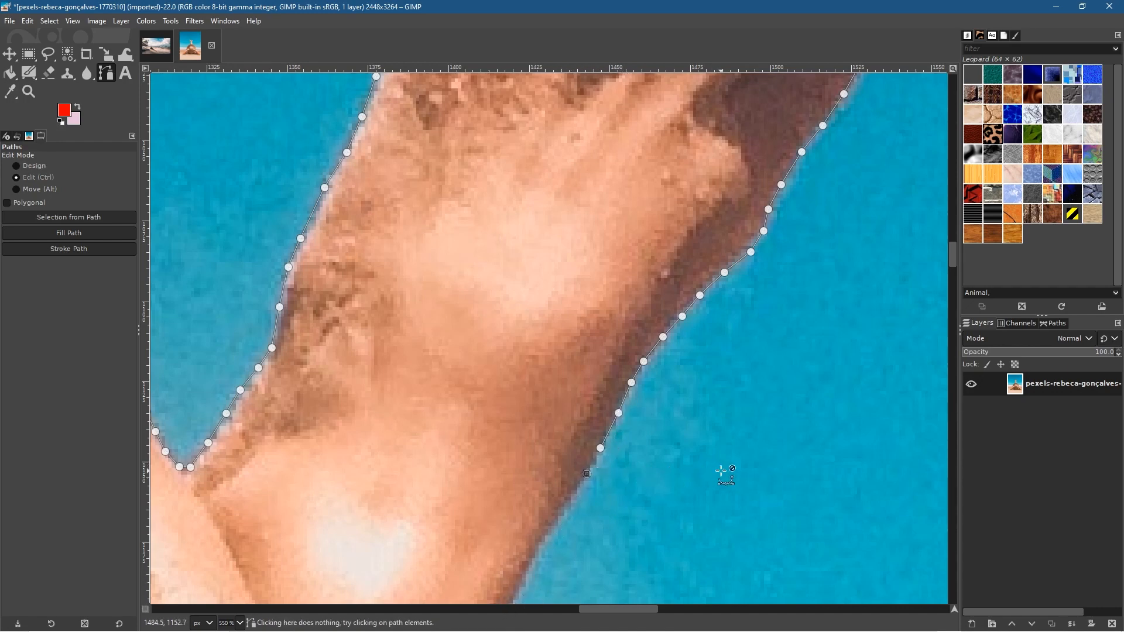
key(ctrl+z)
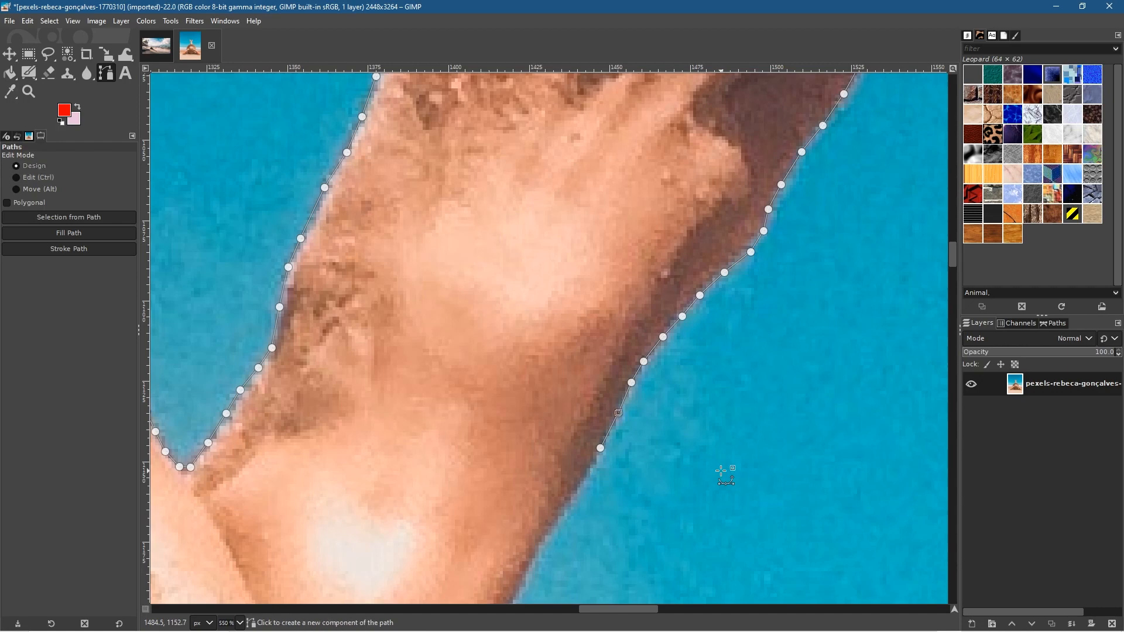
Resume the path from its last anchor and place further anchors down the shaded edge of the ankle
click(600, 448)
click(578, 484)
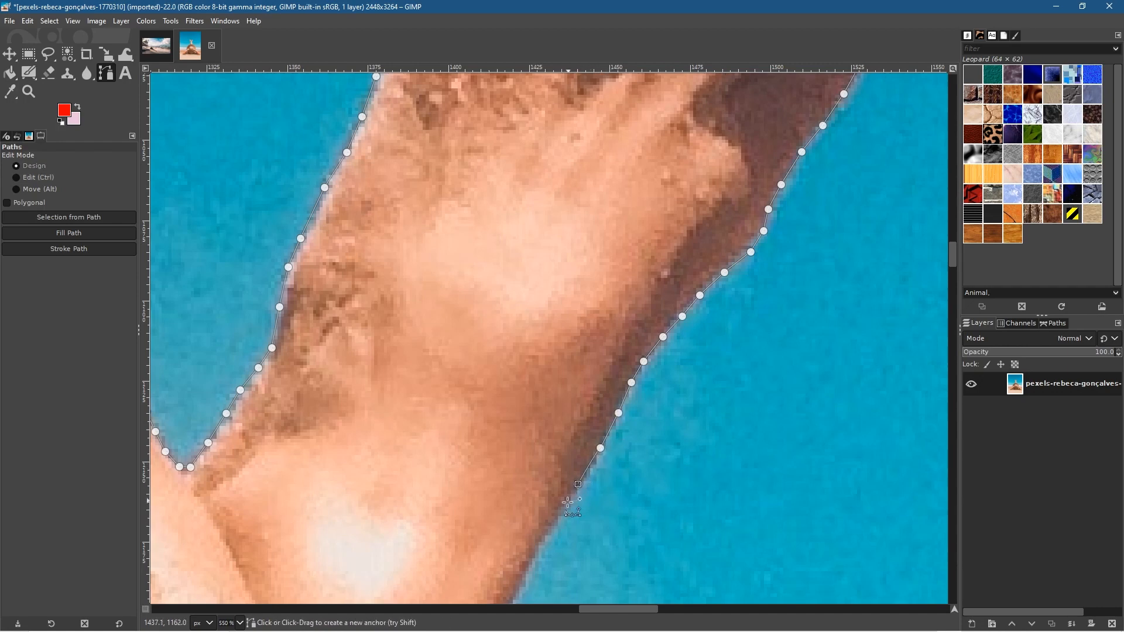
click(560, 515)
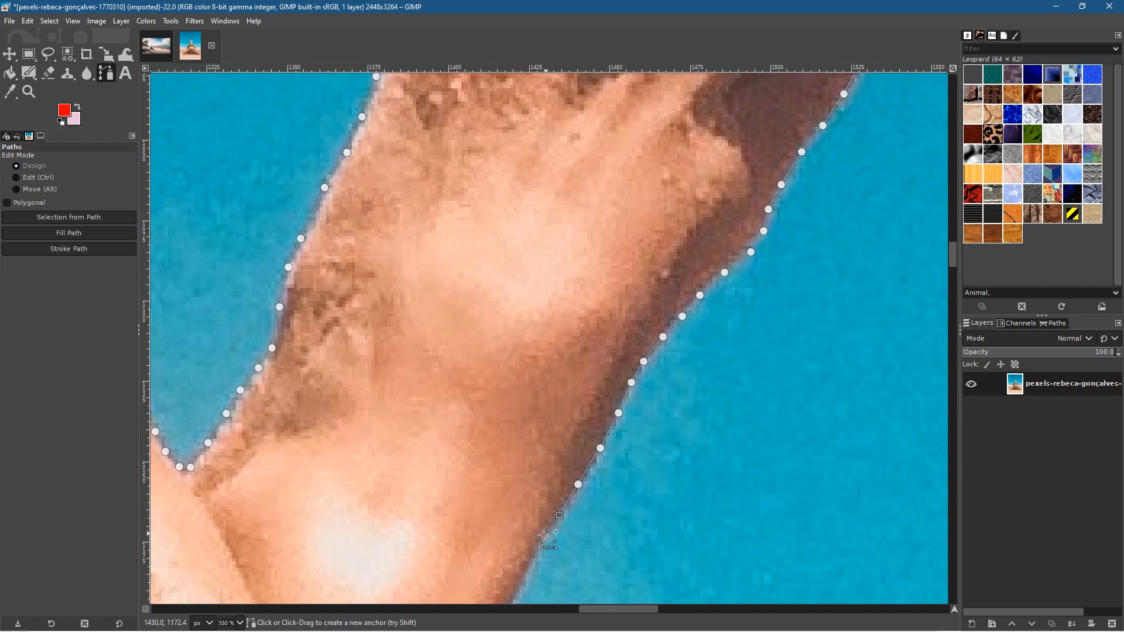
click(522, 579)
Trace the outer edge below the ankle to where the leg curves inward and fit the last anchor to the outline
scroll(720, 268, down, 5)
scroll(720, 268, left, 2)
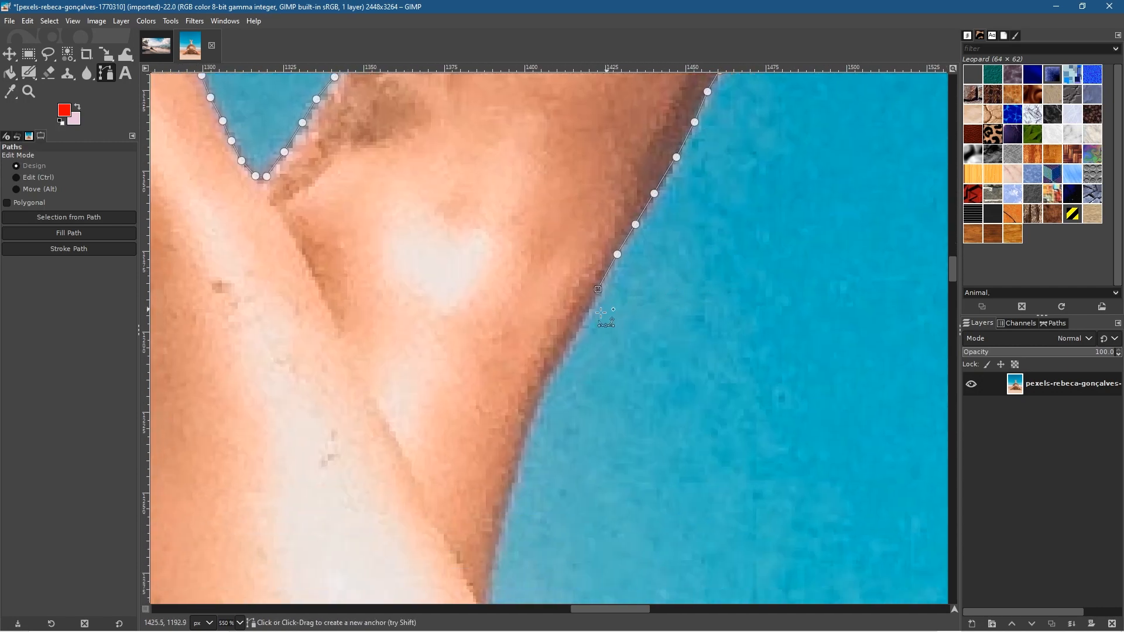
click(581, 320)
click(568, 347)
click(546, 373)
drag(547, 374, 550, 382)
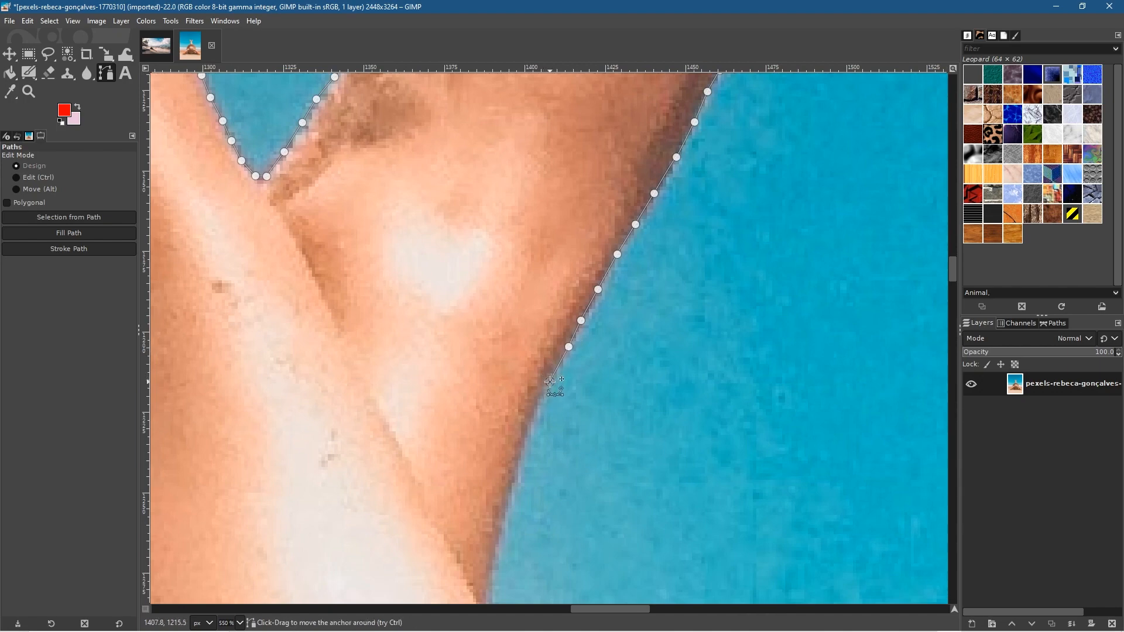
Continue placing anchors down the shaded leg edge to the notch where the two legs cross
click(527, 432)
click(519, 471)
click(509, 508)
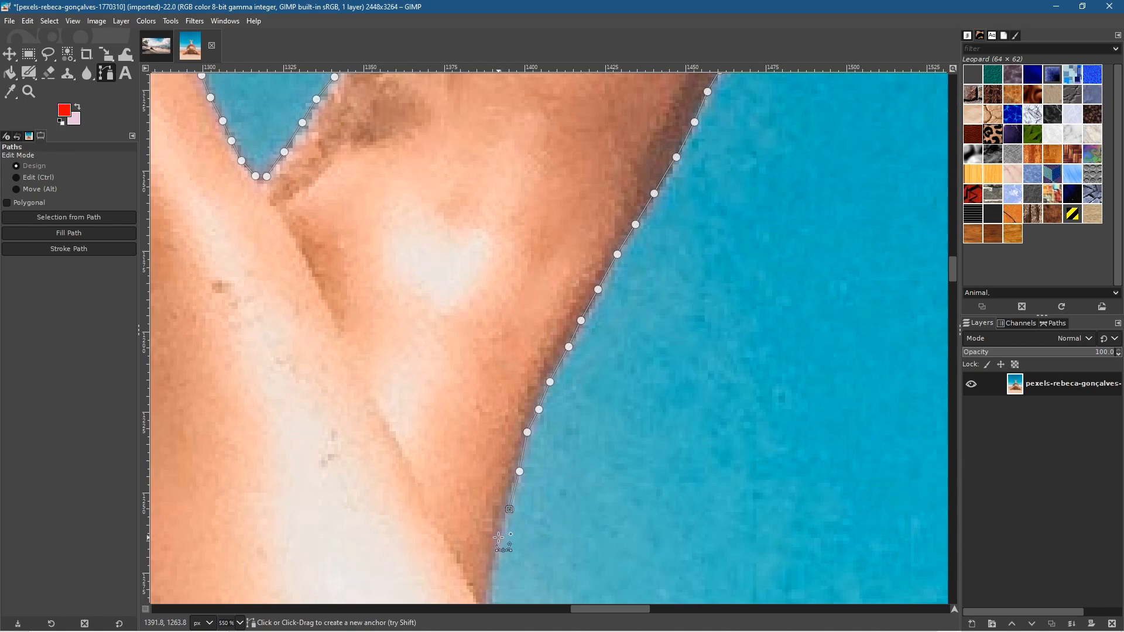
scroll(498, 537, down, 5)
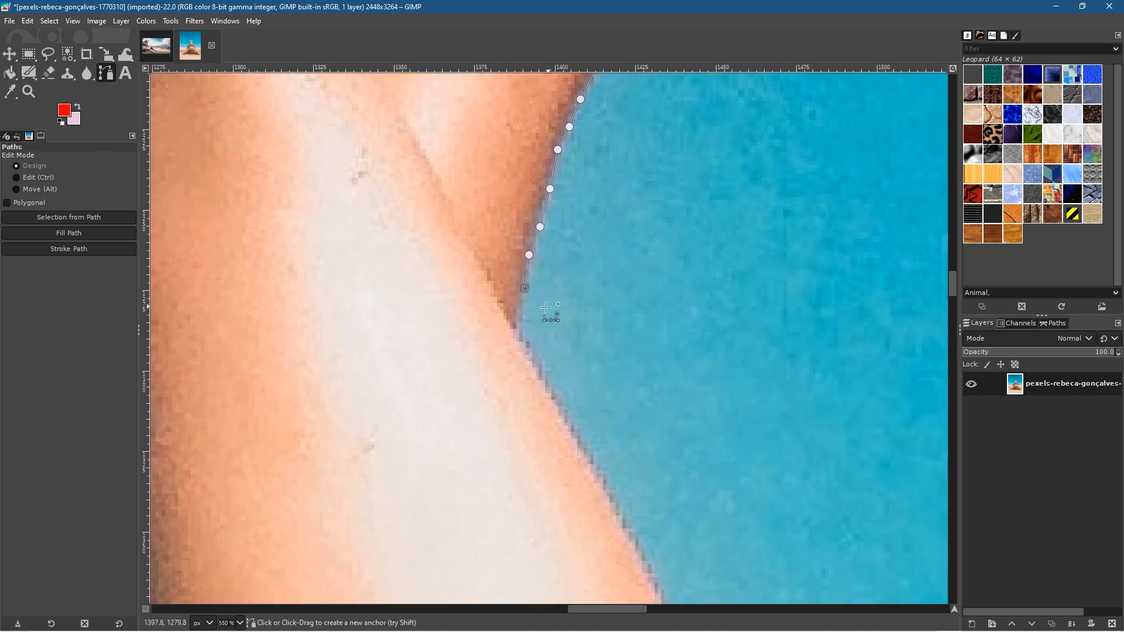
click(521, 308)
click(518, 327)
Place anchors just past the crossing along the front leg's outer edge and nudge the misplaced one onto the outline
click(526, 346)
click(533, 366)
click(551, 393)
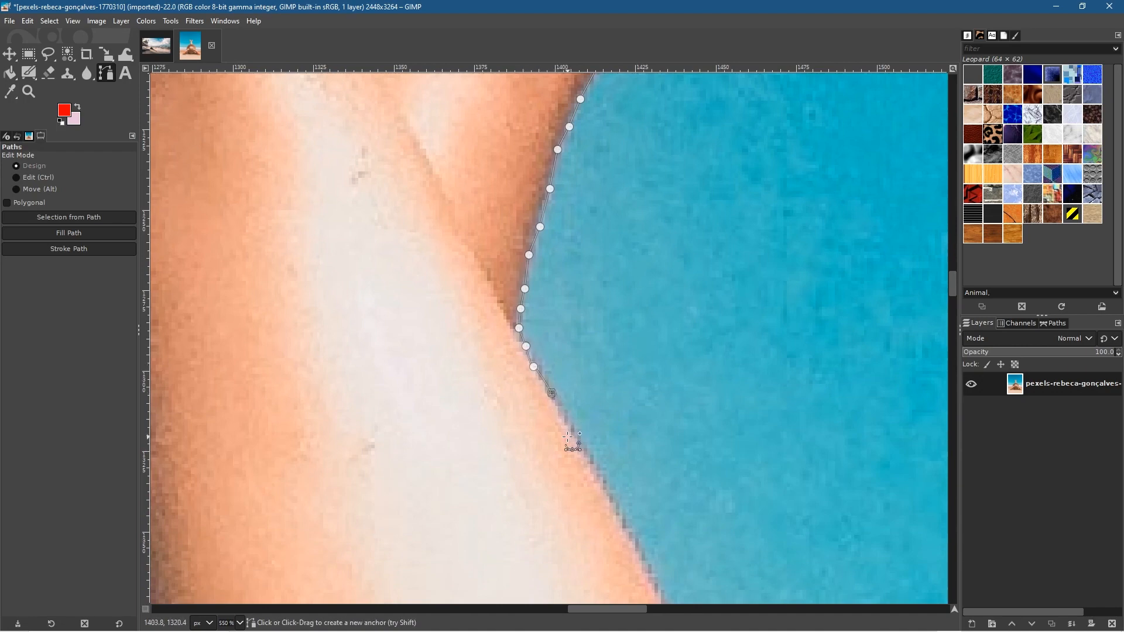
drag(533, 367, 535, 366)
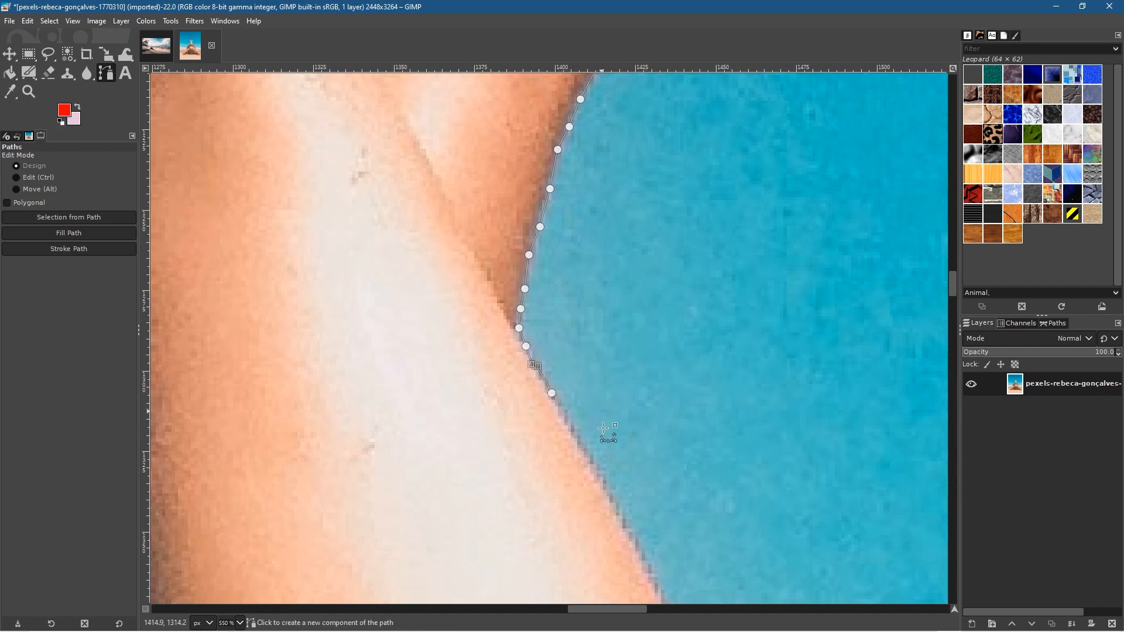
click(551, 393)
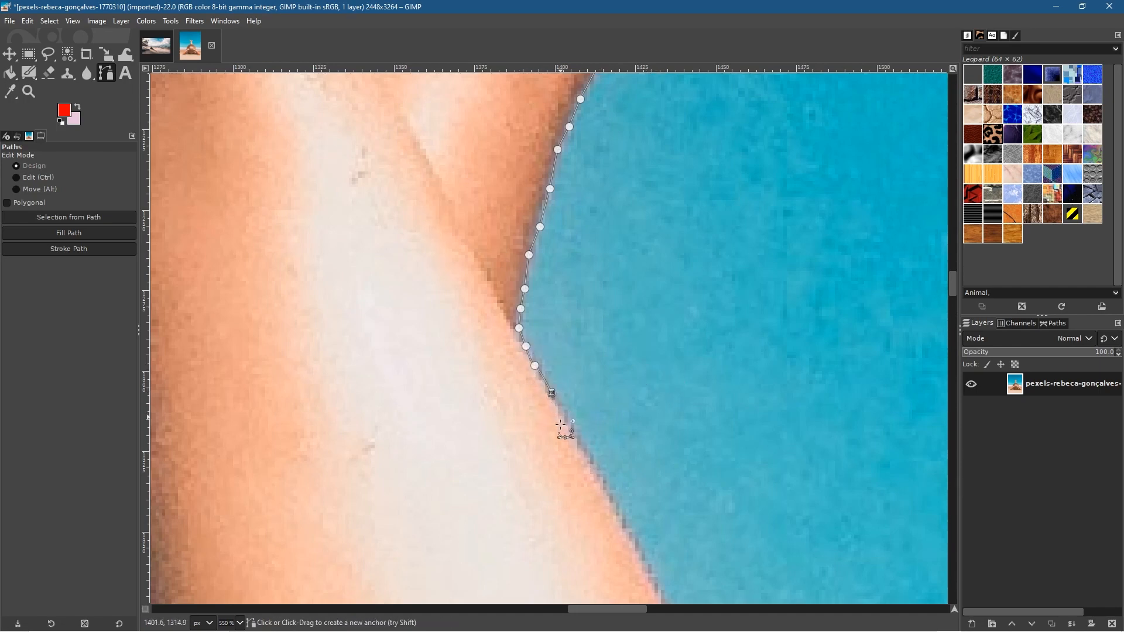
Extend the path from its last anchor with closely spaced anchors down the outer edge of the front leg
click(564, 422)
click(584, 451)
click(600, 476)
click(620, 515)
click(641, 554)
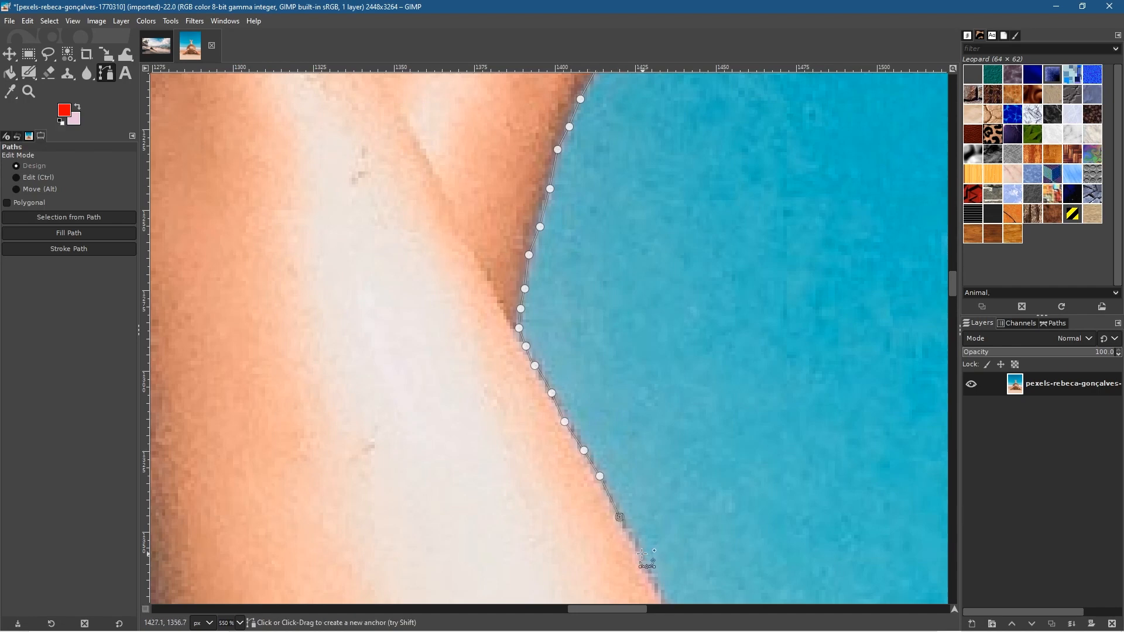
drag(721, 534, 685, 410)
click(548, 272)
click(566, 303)
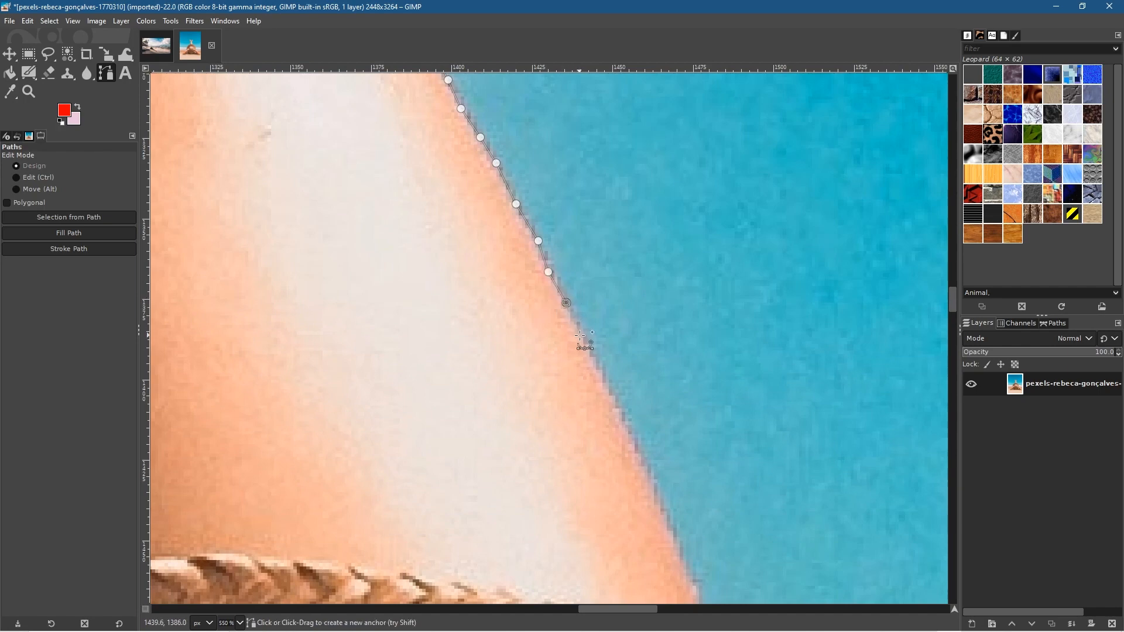
Add five more anchors down the front leg's outer edge toward the hat
click(579, 335)
click(598, 370)
click(612, 401)
click(631, 437)
click(646, 464)
Trace the last stretch of the leg's edge down to the corner where it meets the hat brim
scroll(597, 199, down, 5)
scroll(597, 199, right, 2)
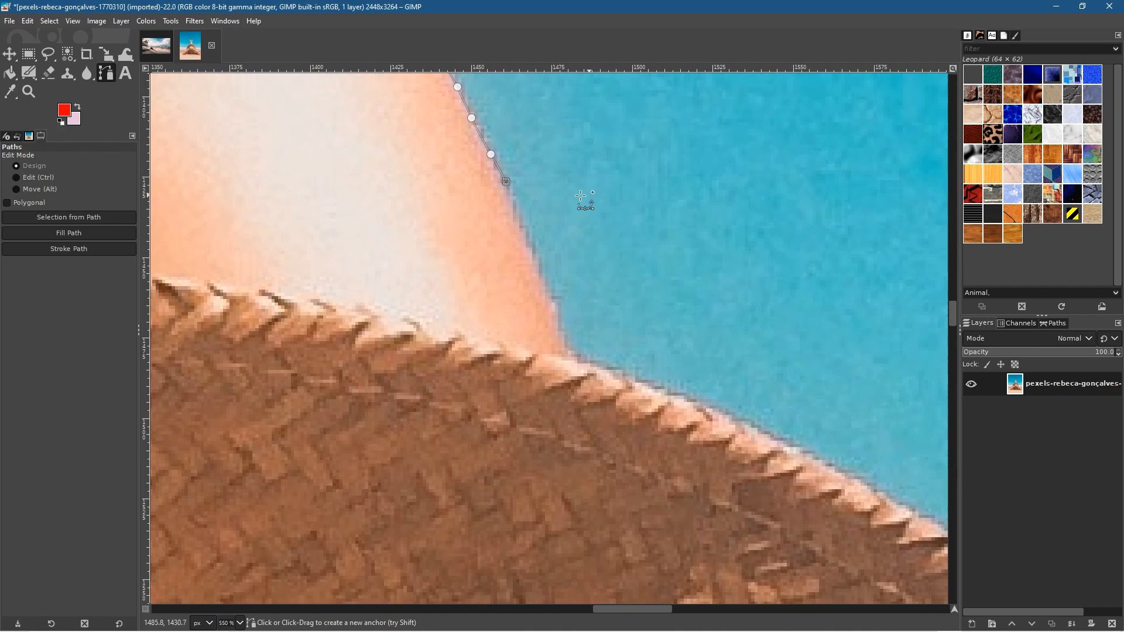
click(515, 207)
click(530, 249)
click(547, 281)
click(555, 308)
click(564, 338)
click(565, 353)
Trace the upper hat brim with two anchors and a curved segment, and pull the curve's leading handle back into its anchor
click(635, 377)
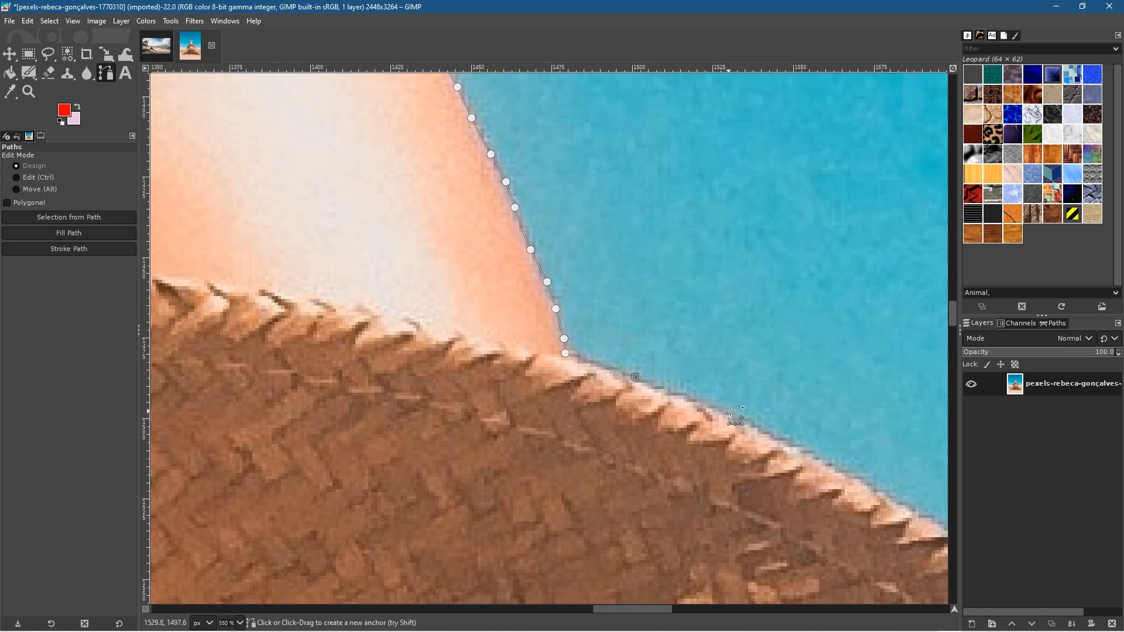
click(757, 422)
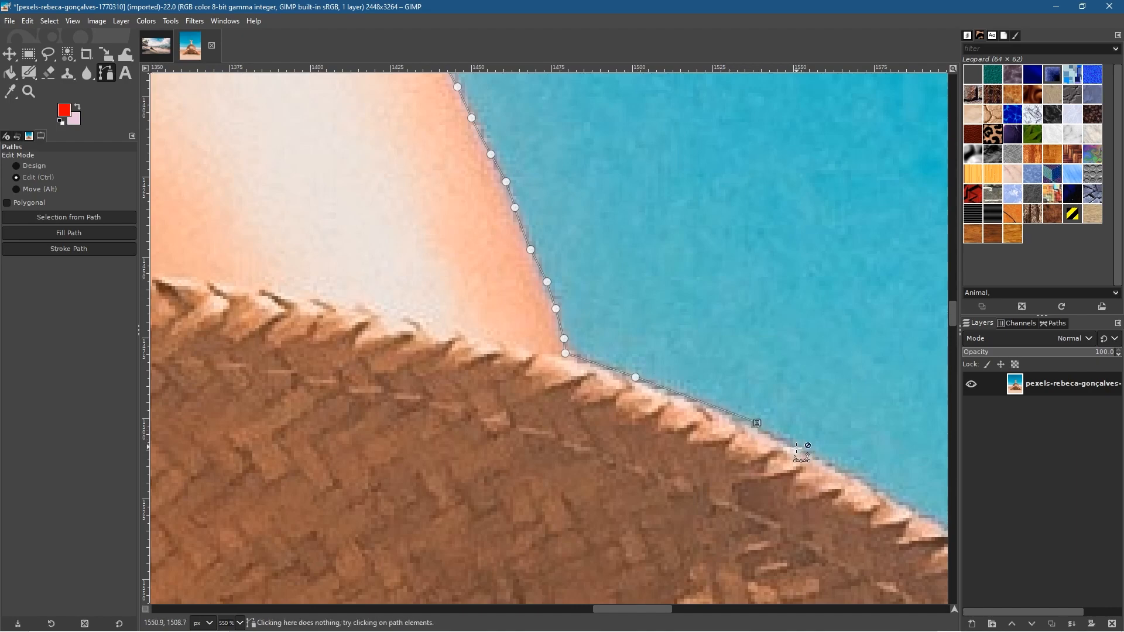
scroll(796, 440, down, 3)
drag(789, 502, 560, 209)
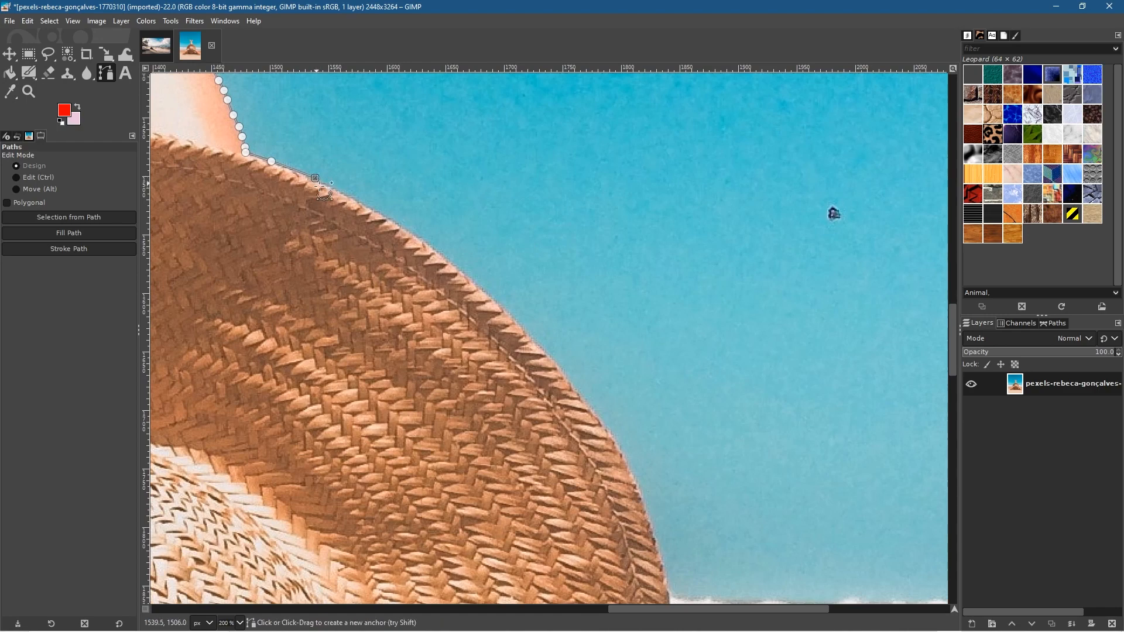
click(553, 356)
drag(555, 367, 659, 483)
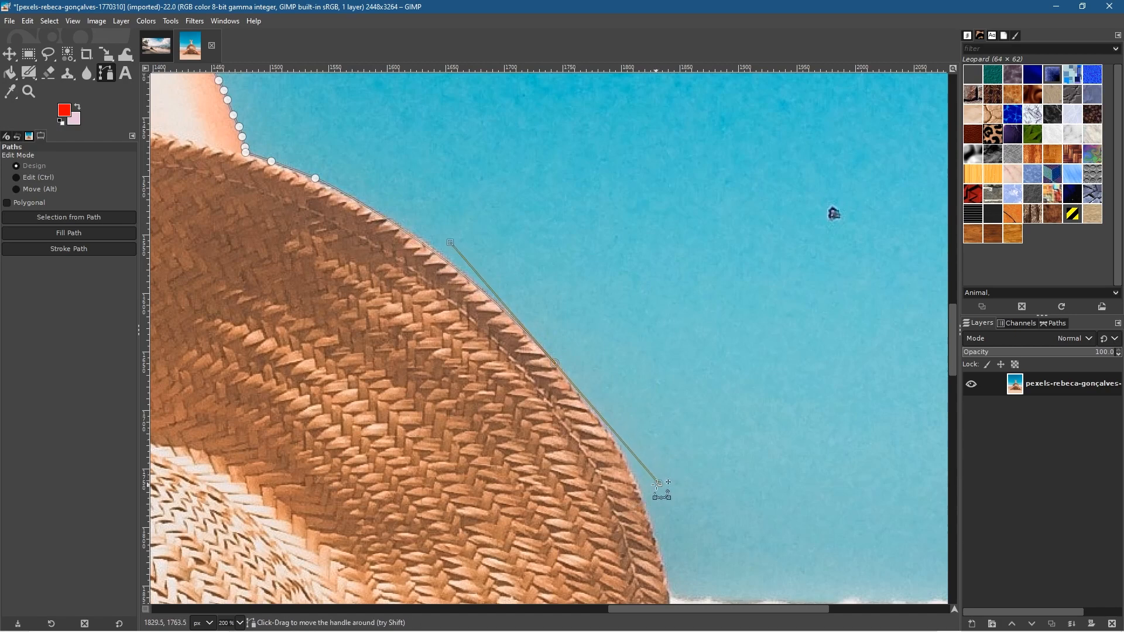
drag(659, 484, 564, 371)
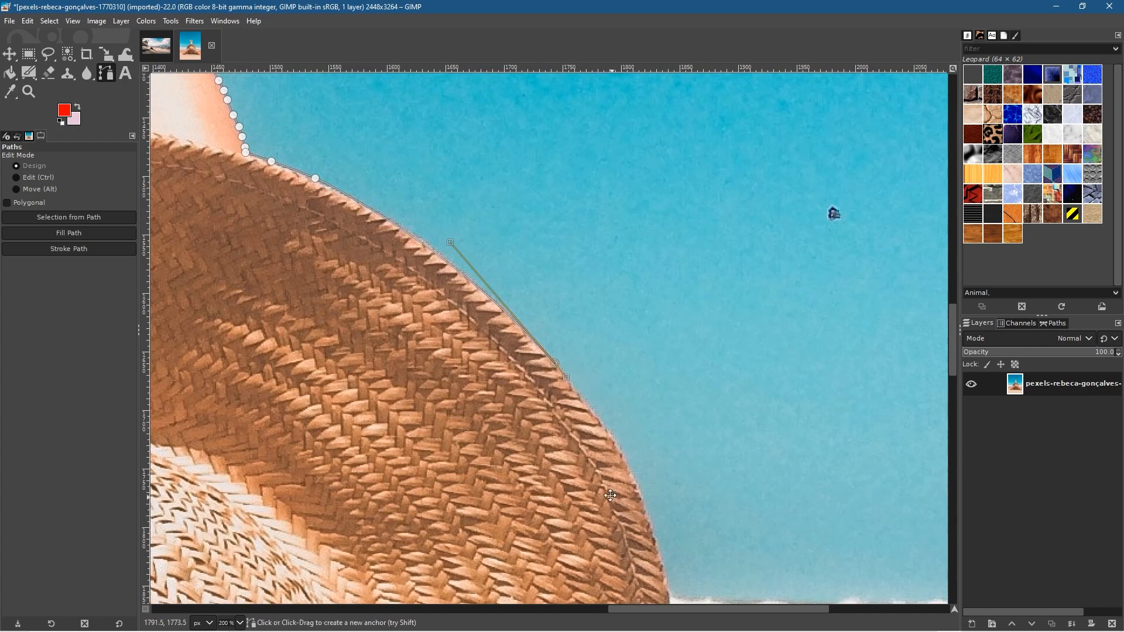
Add a curved segment along the brim to just below the sea horizon and retract its leading handle
scroll(411, 155, down, 5)
scroll(412, 156, right, 3)
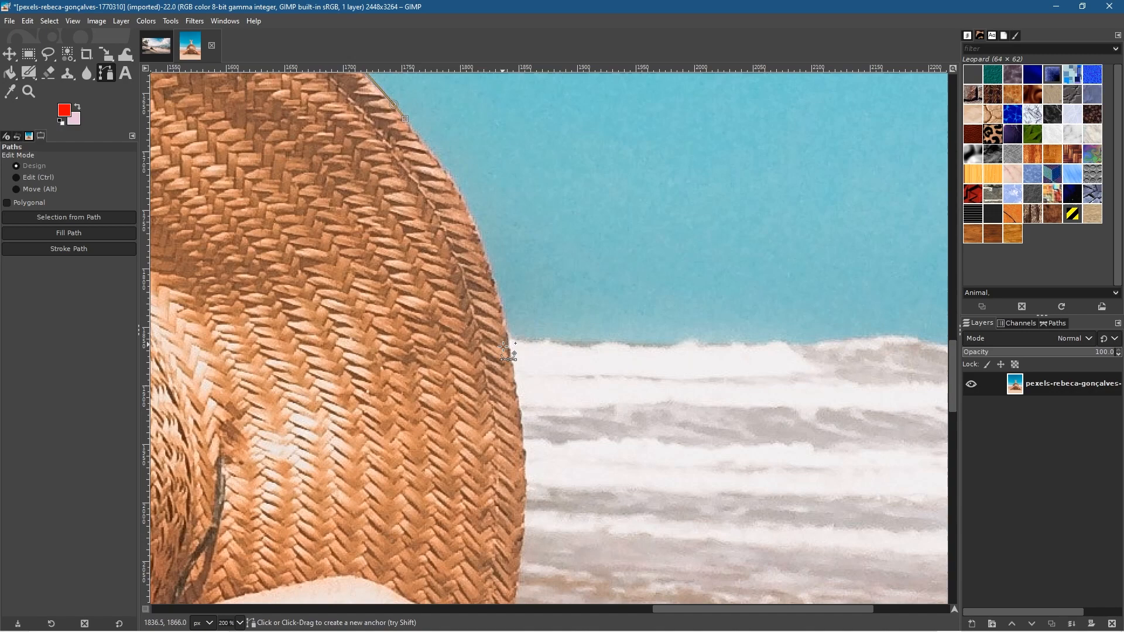
drag(514, 378, 529, 548)
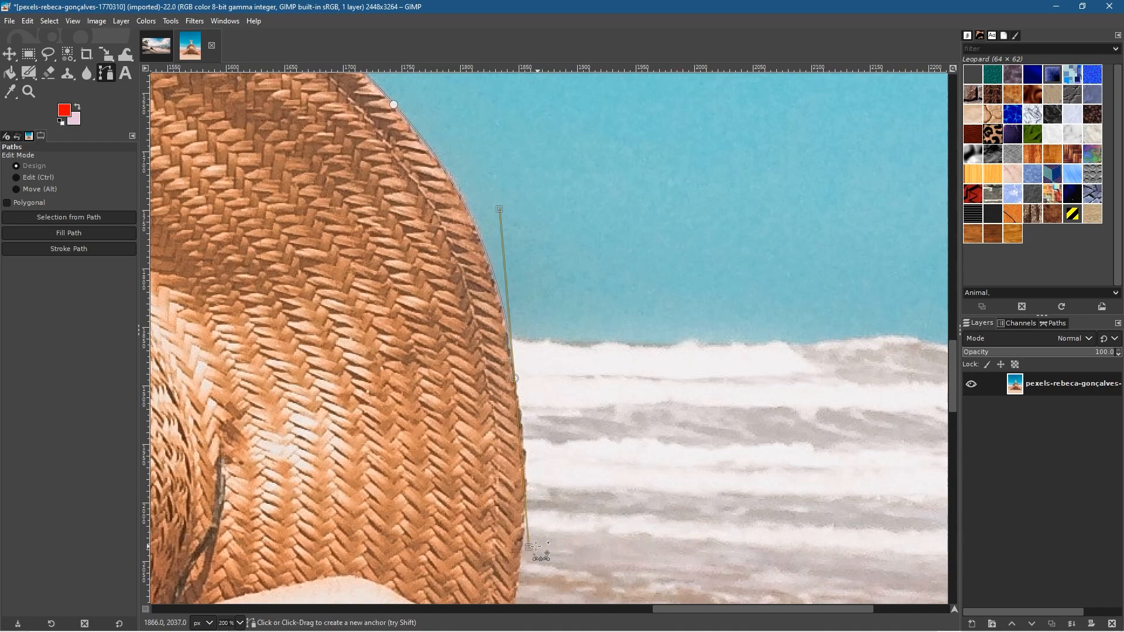
drag(529, 545, 515, 397)
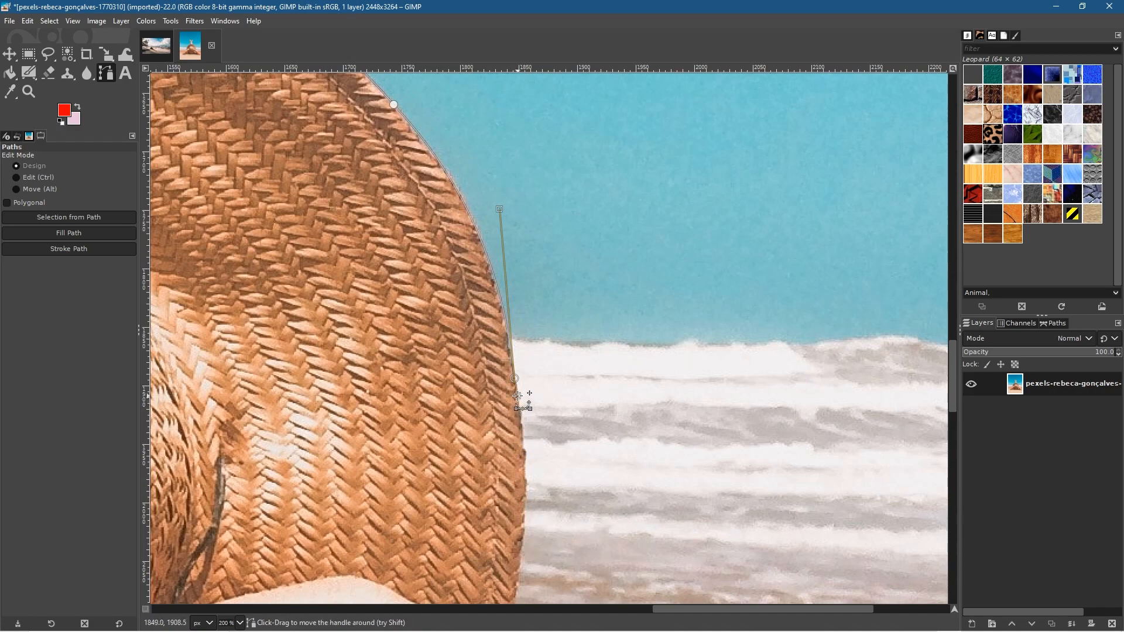
Curve the path down the lower brim and join it to the existing anchor where the hat meets the forearm
drag(522, 507, 589, 72)
drag(671, 208, 663, 172)
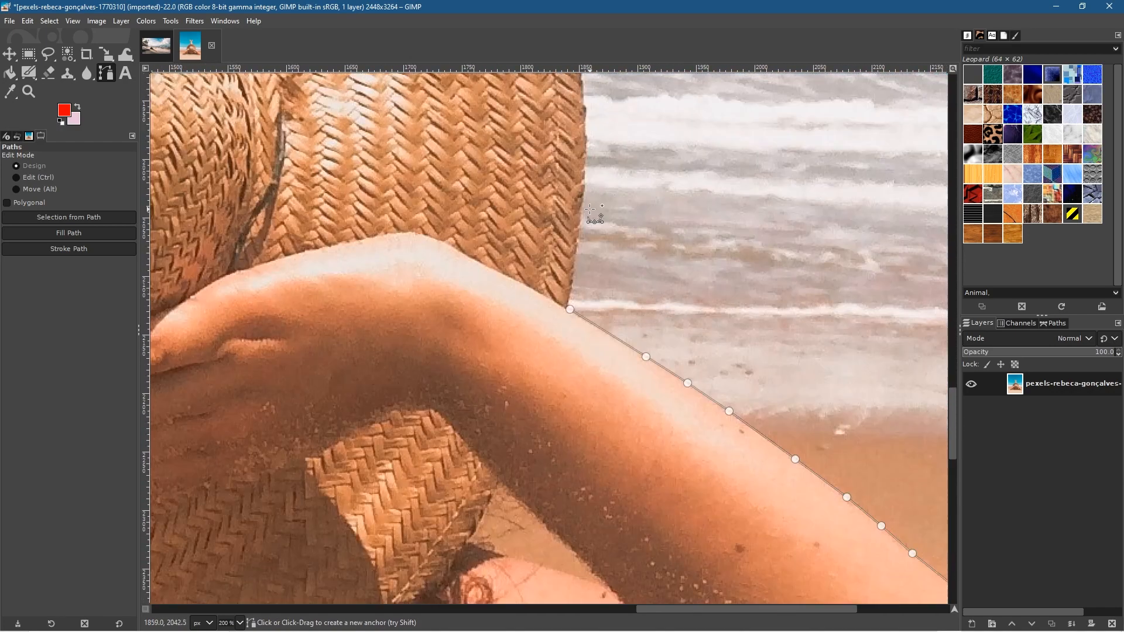
drag(642, 211, 644, 345)
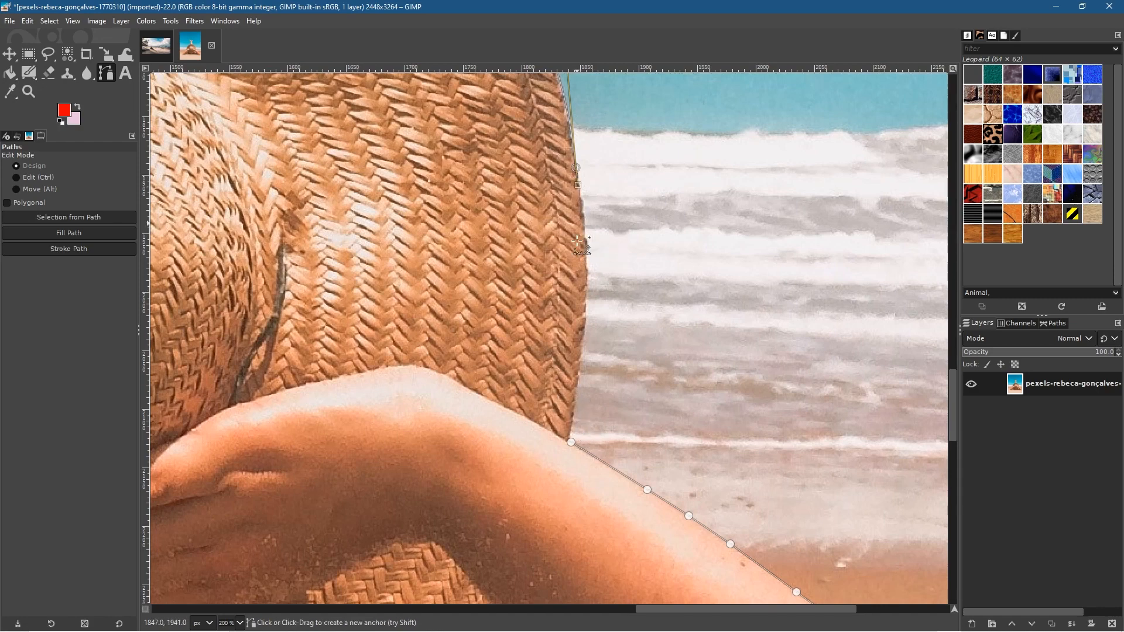
mouse_move(580, 345)
mouse_down()
mouse_move(567, 404)
mouse_move(576, 381)
mouse_up()
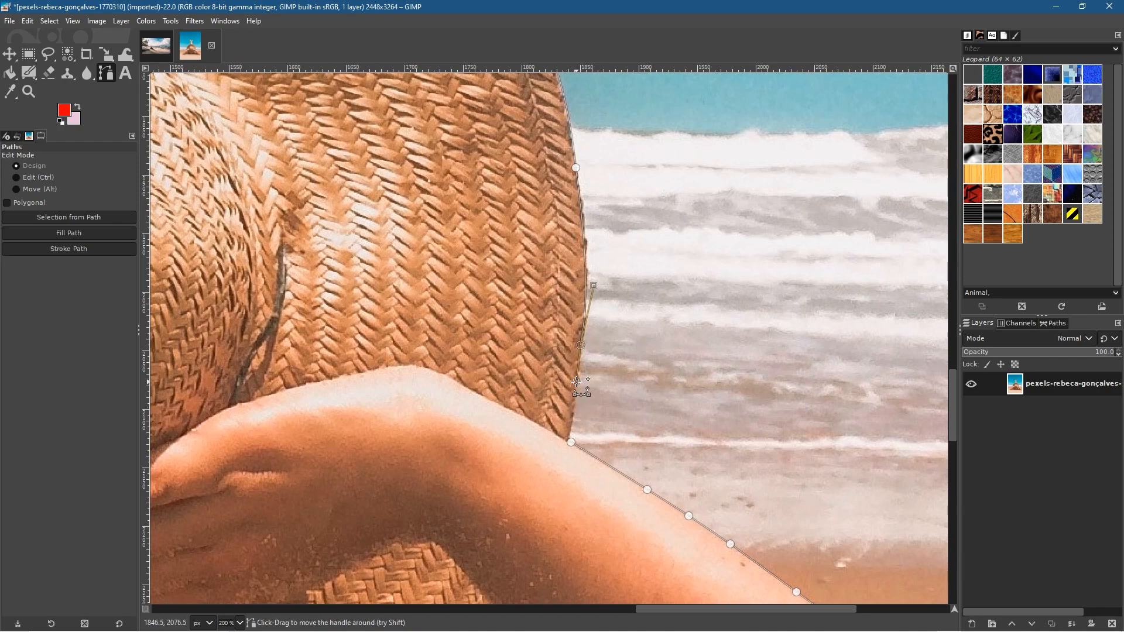
click(571, 442)
Create a selection from the path, inspect it around the whole figure, and deselect it
click(74, 216)
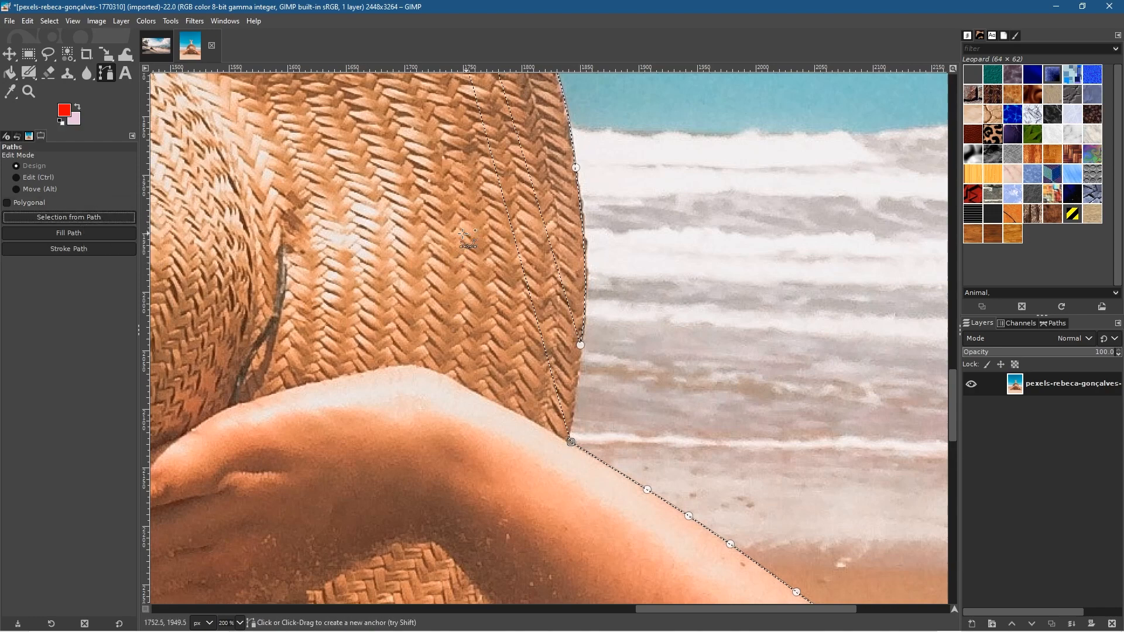
scroll(420, 246, down, 2)
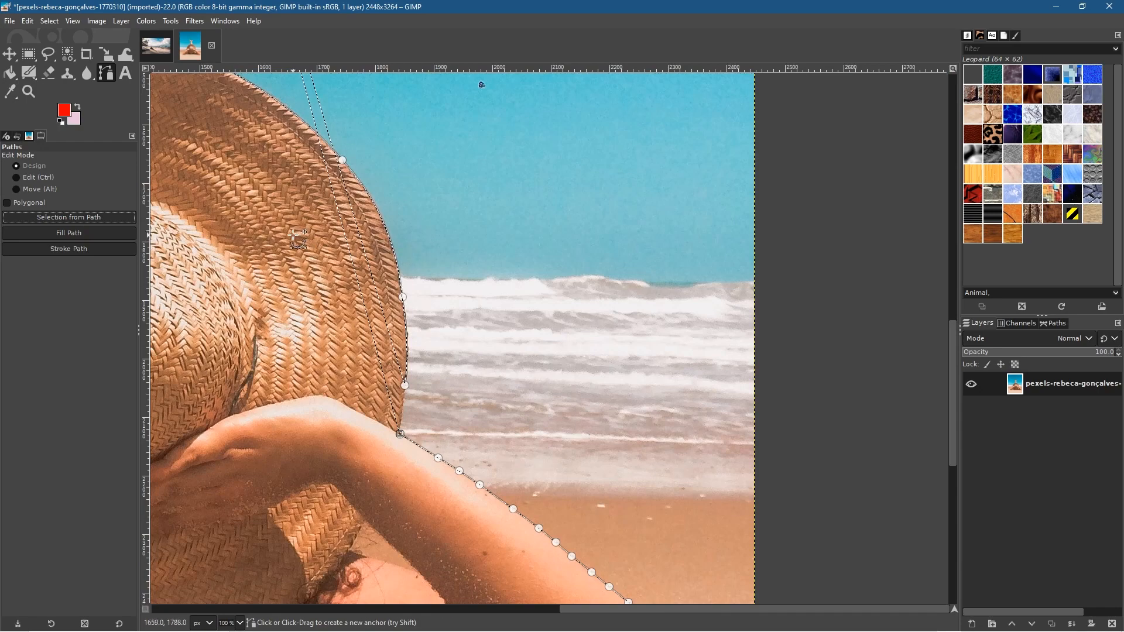
scroll(310, 245, down, 2)
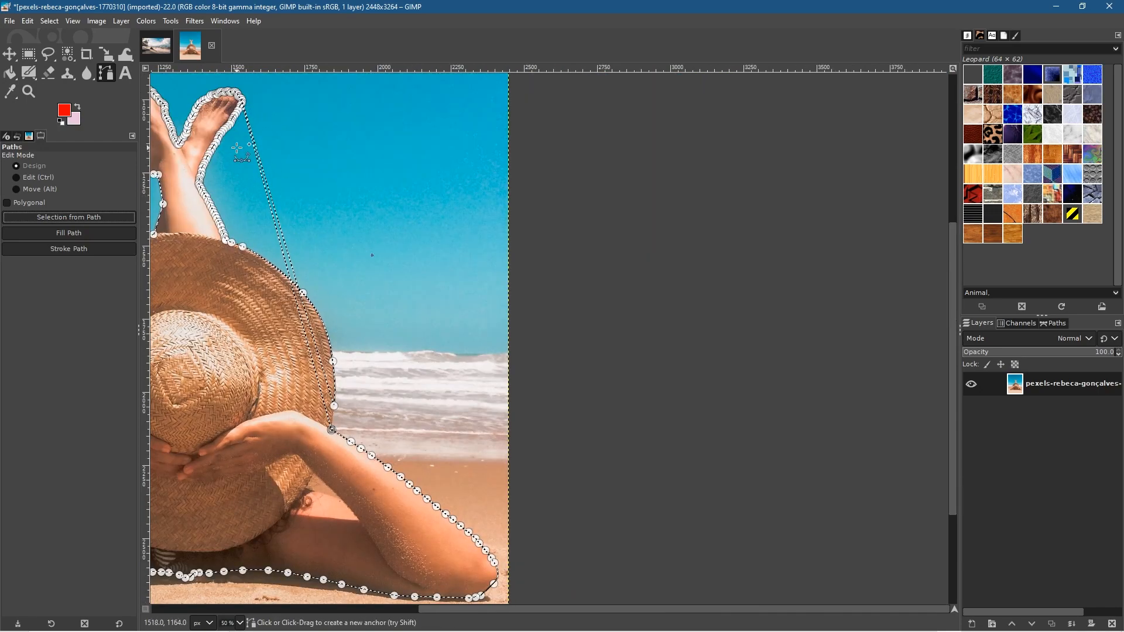
drag(423, 270, 712, 321)
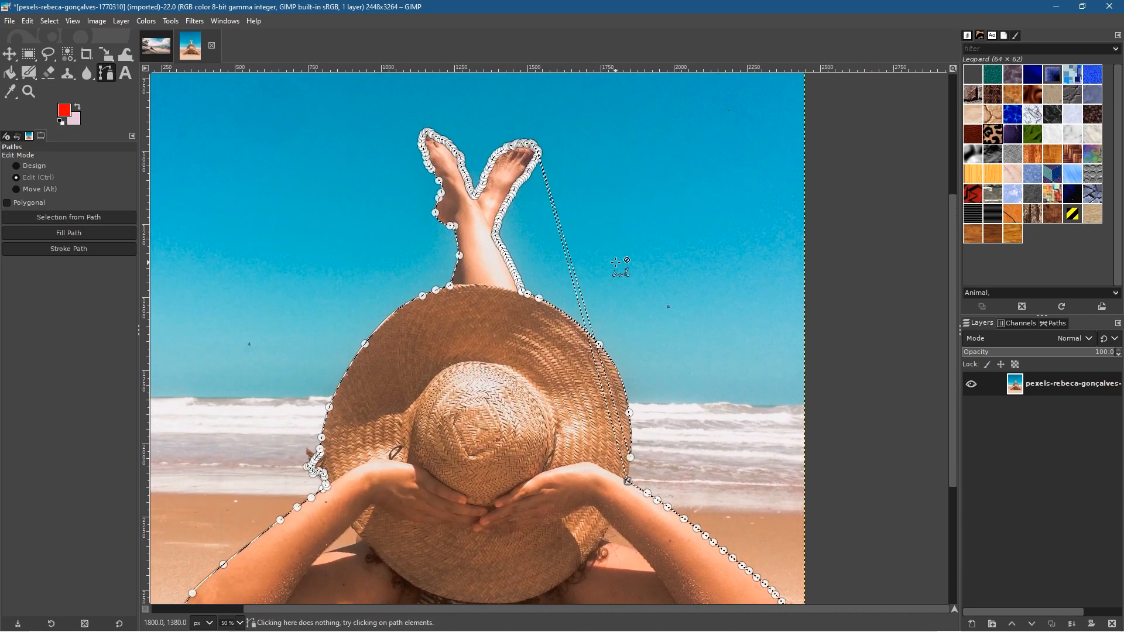
key(ctrl+shift+a)
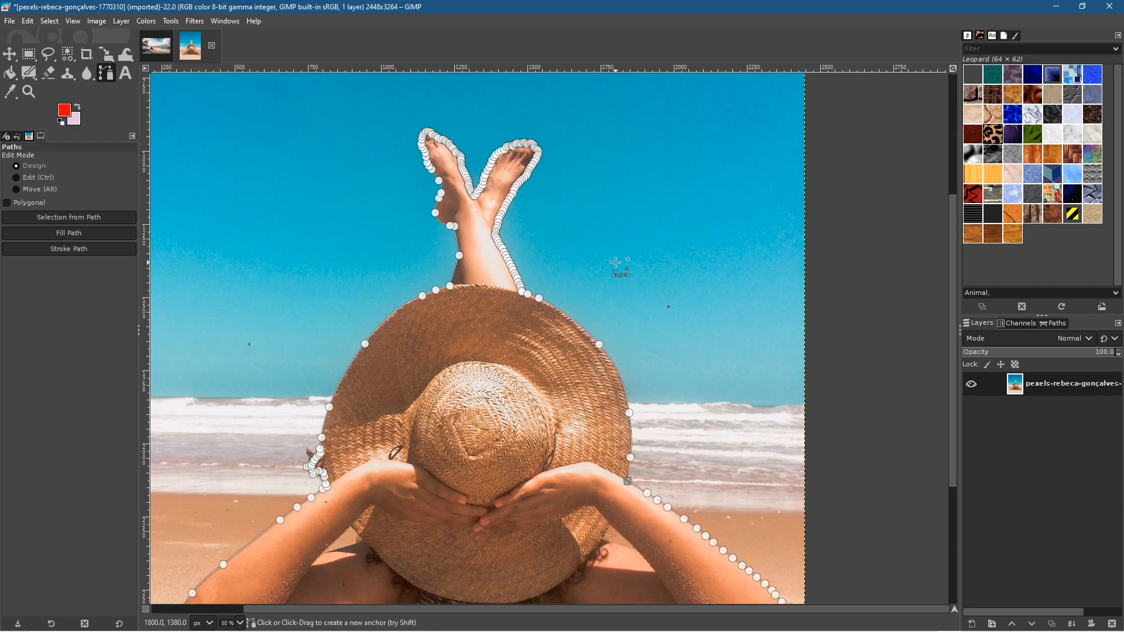
Turn the path into a selection again, examine its outline around the toes for stray edges, and clear the selection
scroll(568, 147, up, 3)
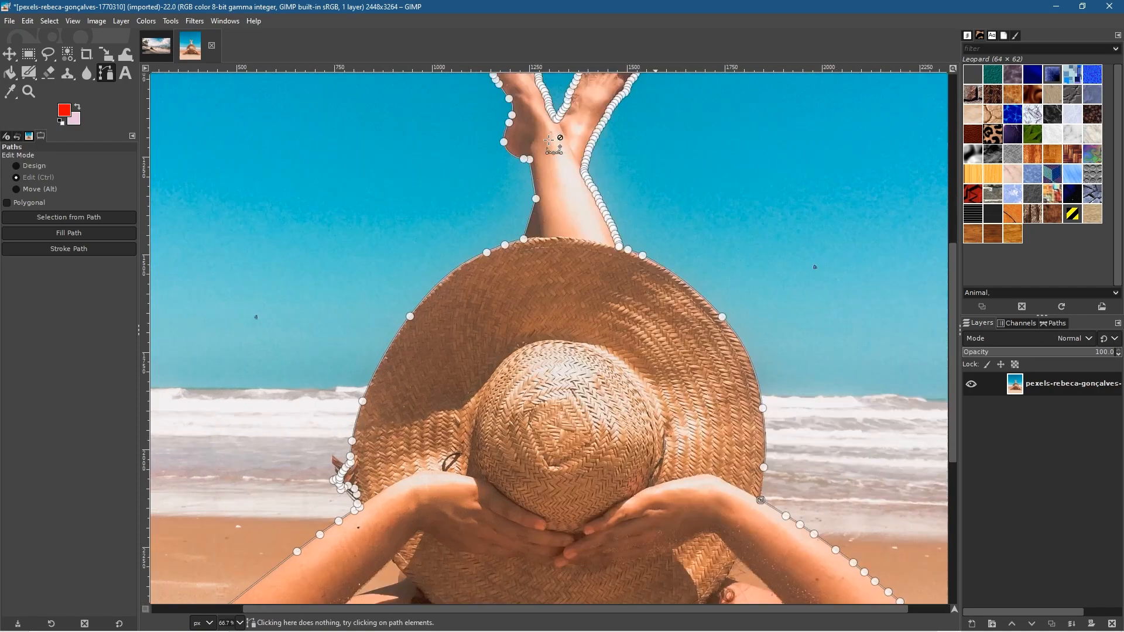
drag(646, 135, 175, 555)
drag(600, 229, 421, 586)
scroll(535, 437, up, 2)
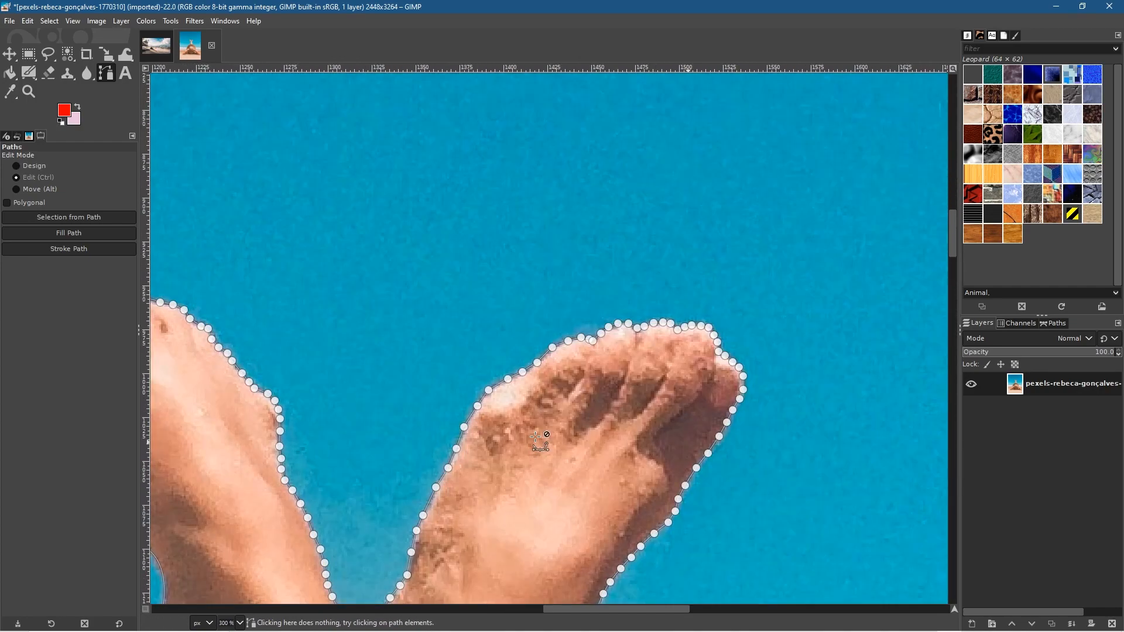
scroll(538, 439, up, 1)
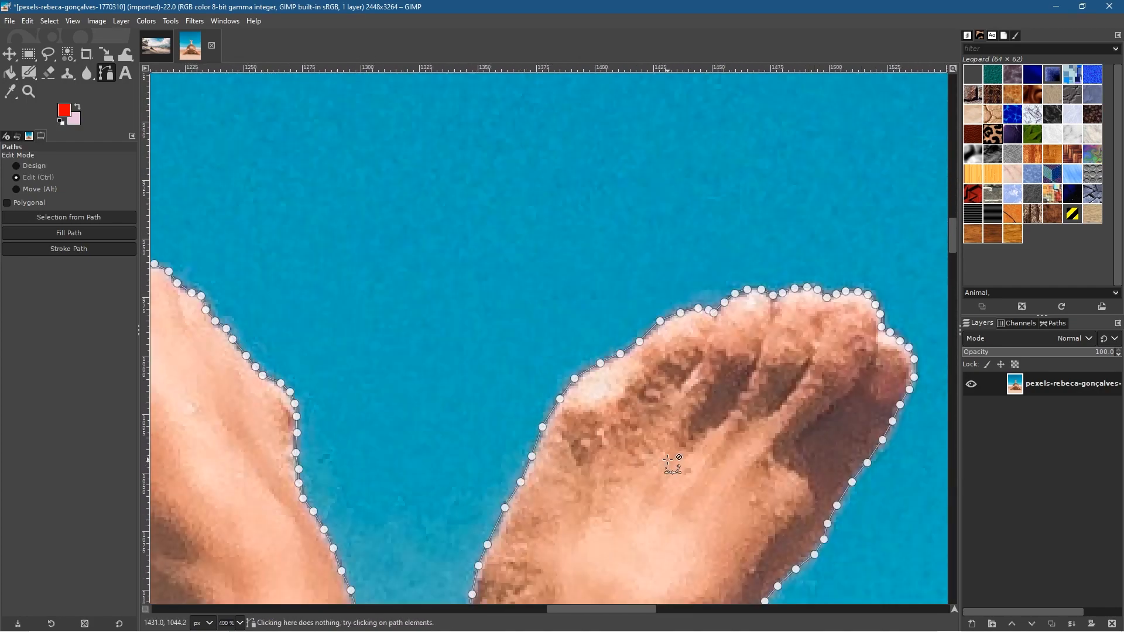
click(82, 220)
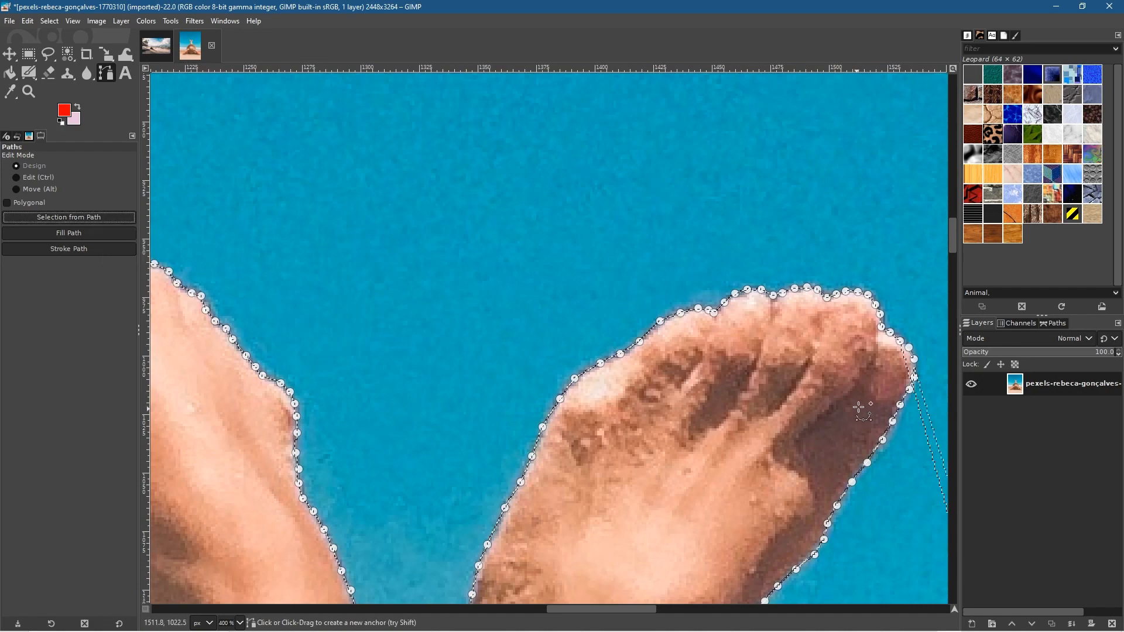
scroll(851, 388, up, 2)
drag(903, 389, 12, 296)
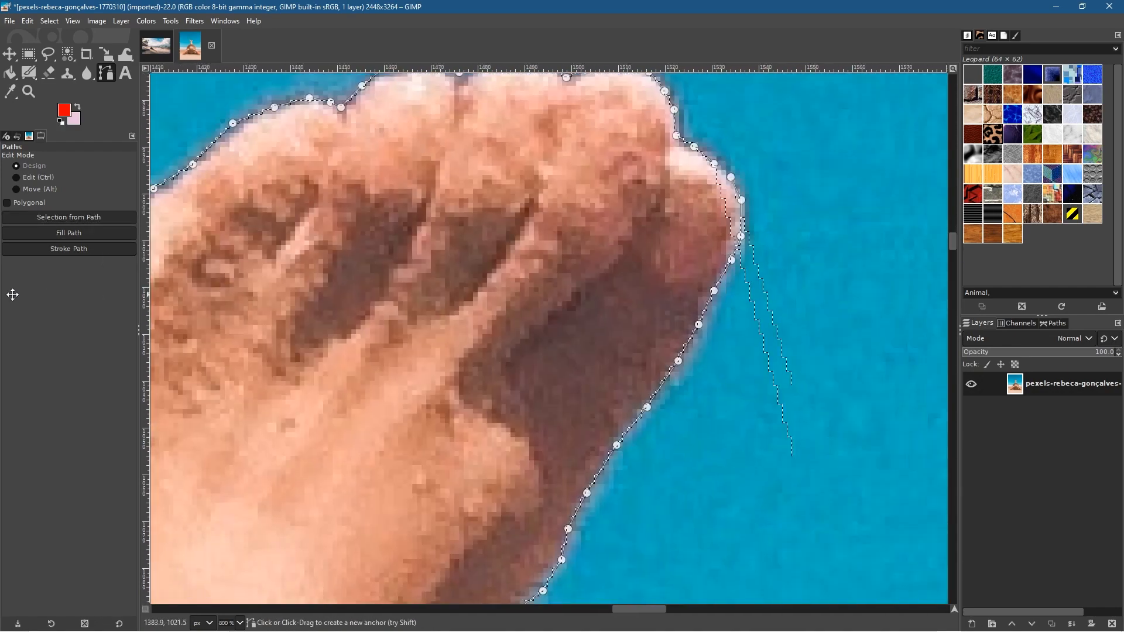
drag(552, 224, 363, 309)
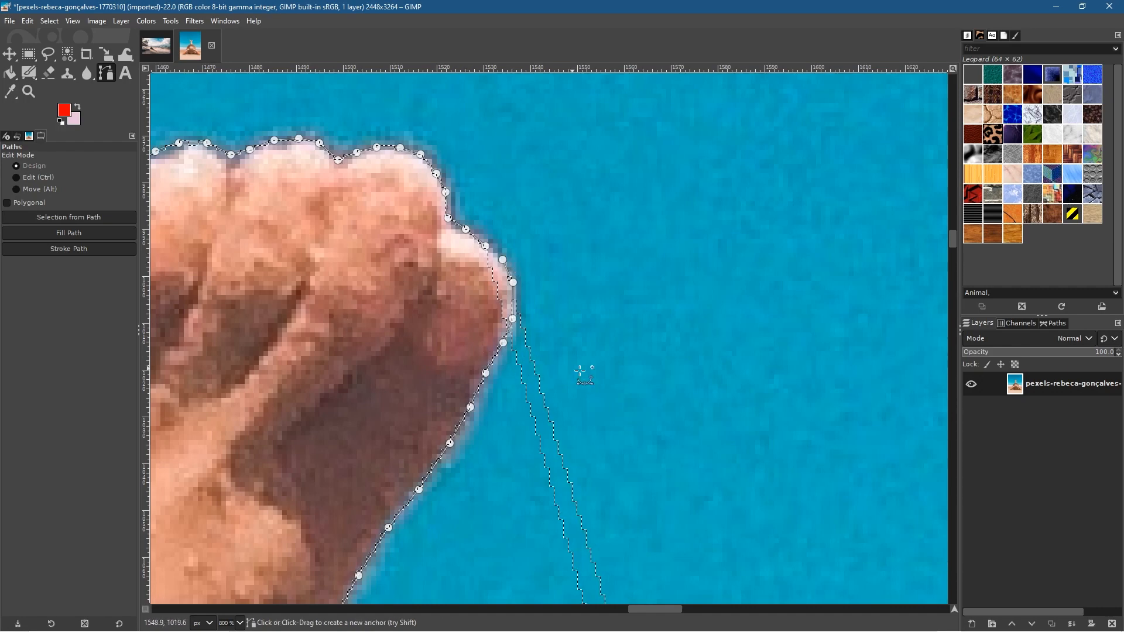
key(ctrl)
key(ctrl+shift+a)
Select the faulty anchor on the upper edge of the smallest toe and delete it from the path
click(486, 244)
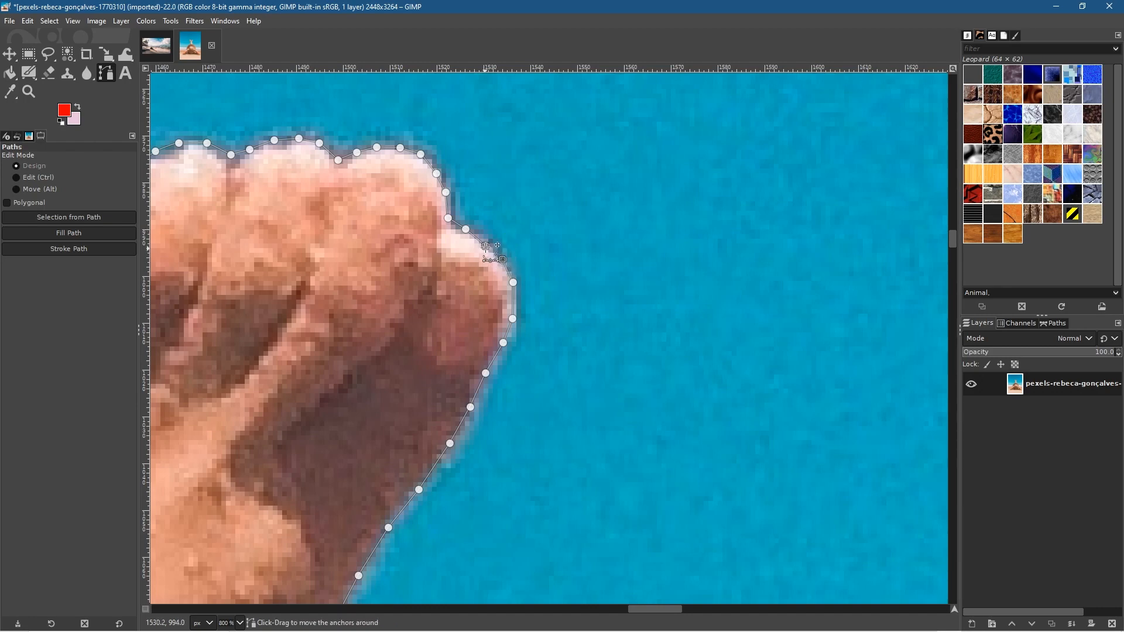
key(ctrl)
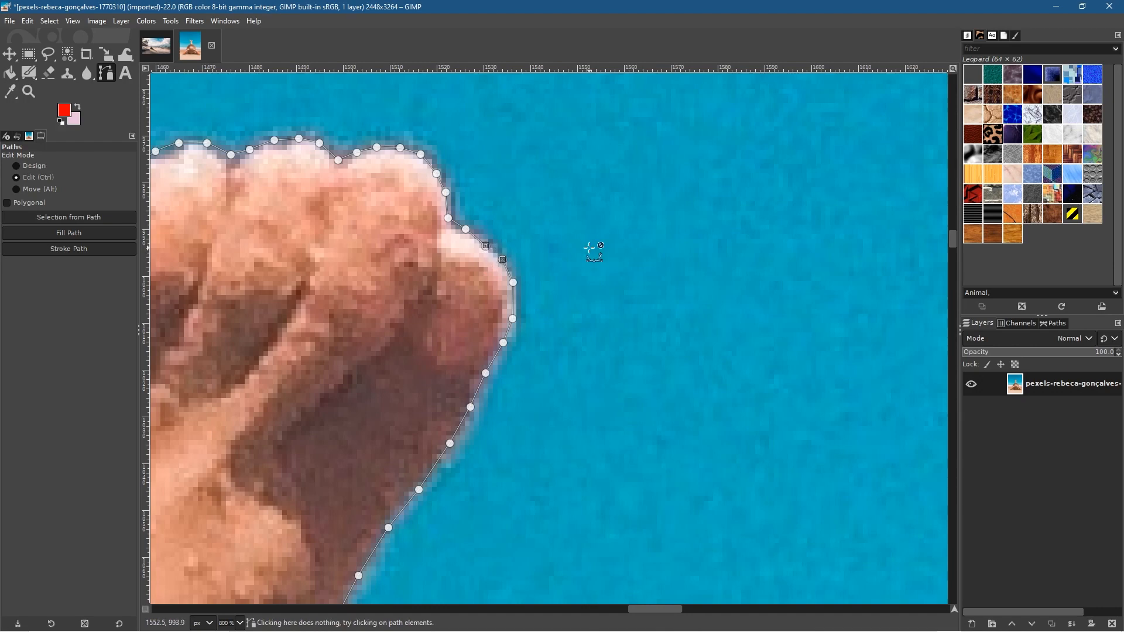
click(486, 246)
click(486, 245)
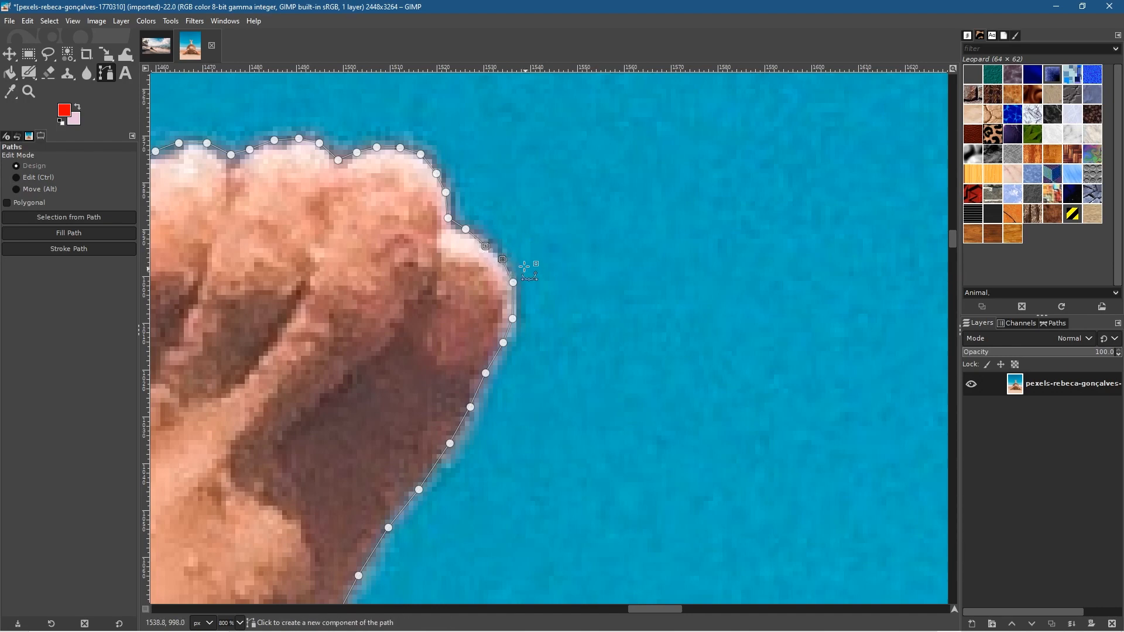
key(ctrl)
ctrl+click(502, 259)
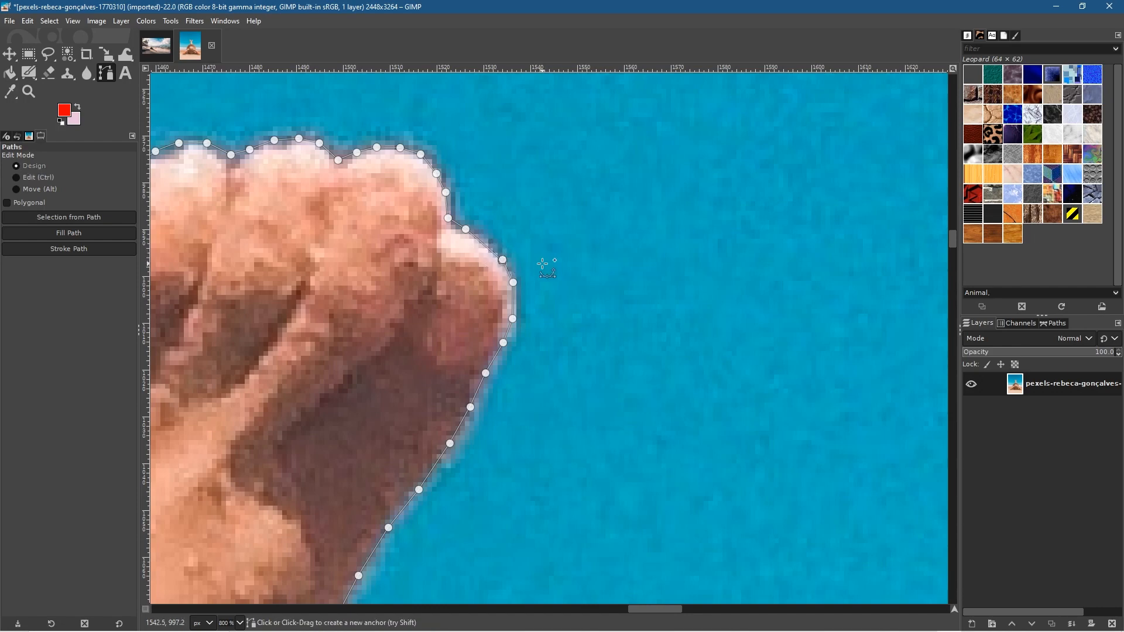
Move the neighbouring anchor on the smallest toe's outline closer to the adjoining toe
drag(502, 259, 479, 237)
key(ctrl)
click(479, 237)
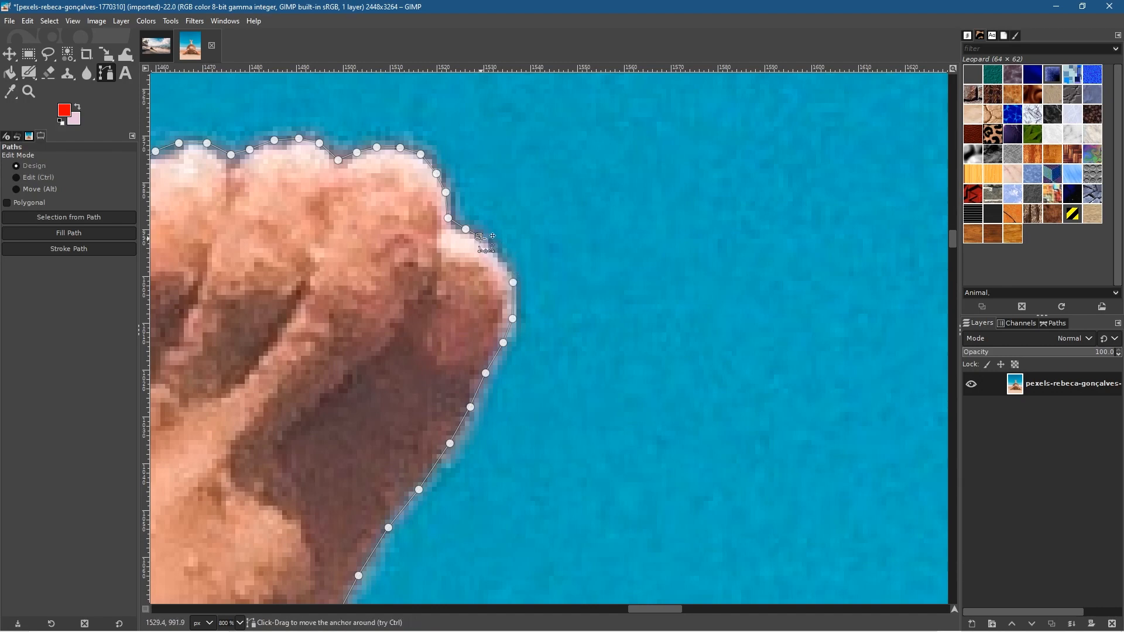
Insert two anchors along the smallest toe's upper edge and delete the one nearest the adjoining toe
click(502, 259)
click(479, 236)
click(502, 260)
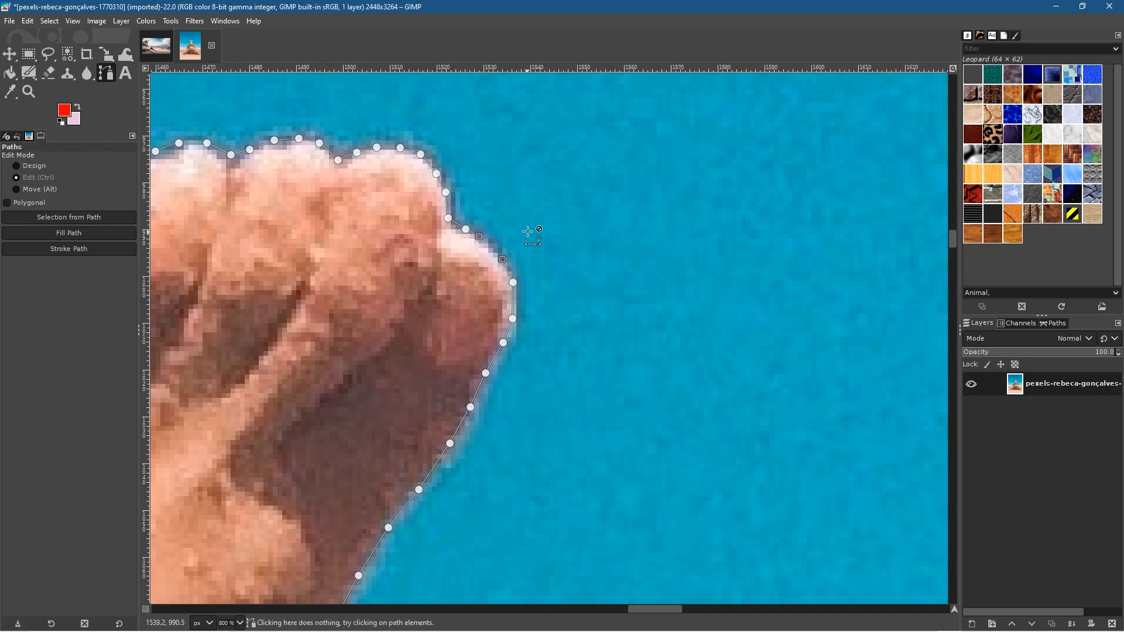
key(BackSpace)
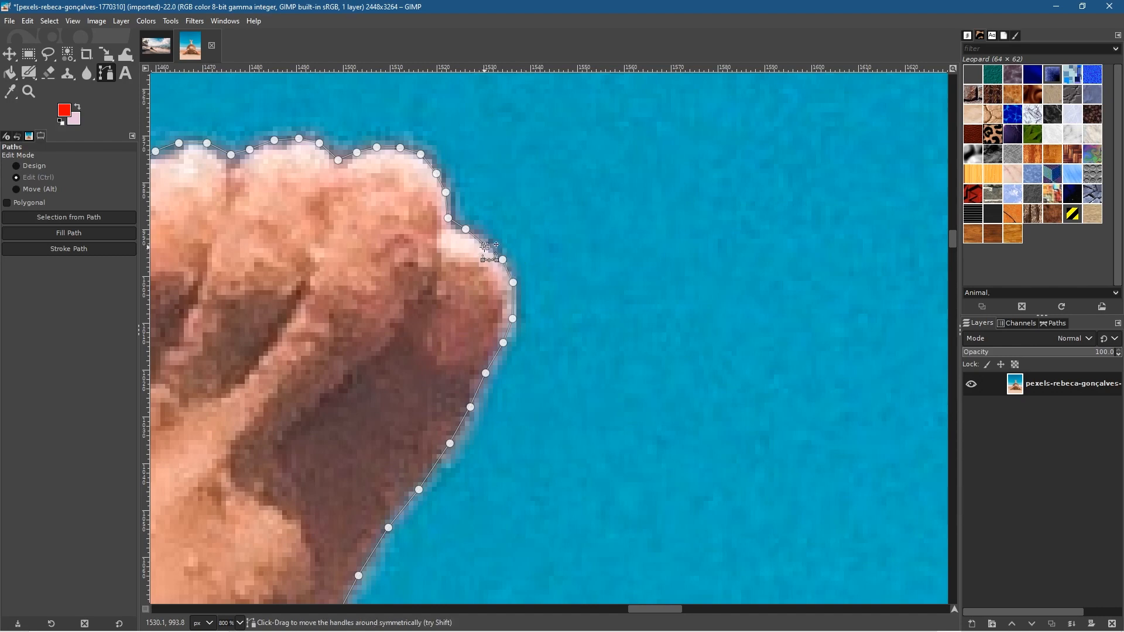
Insert a replacement anchor midway along the smallest toe's upper edge, return to Design mode and fine-tune the anchor beside it
drag(485, 246, 517, 239)
click(502, 259)
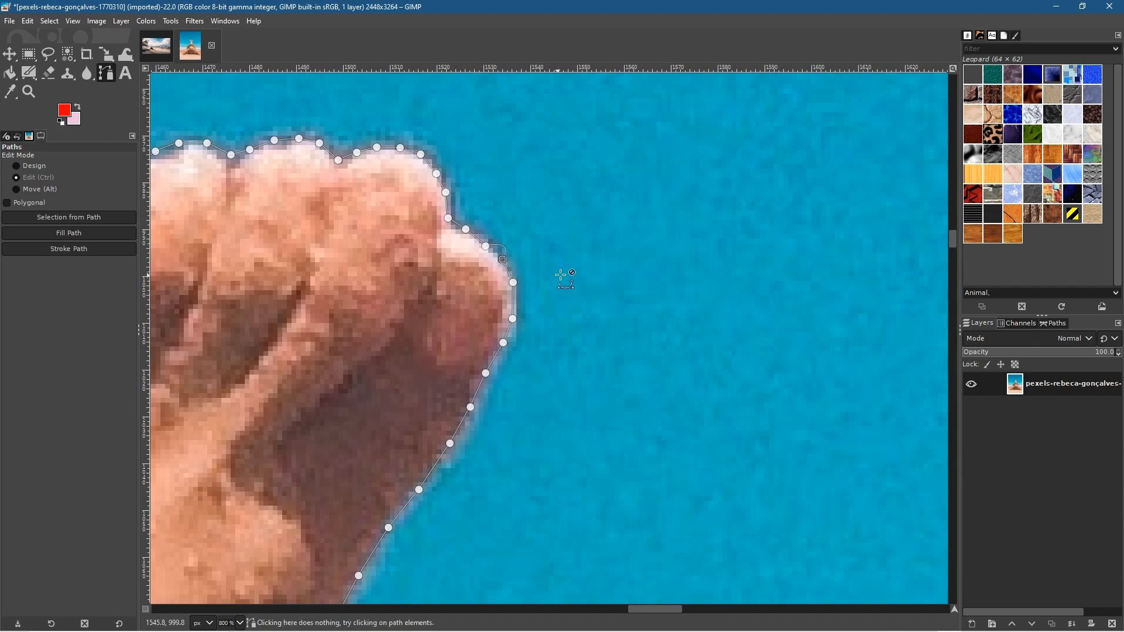
key(ctrl+z)
click(15, 178)
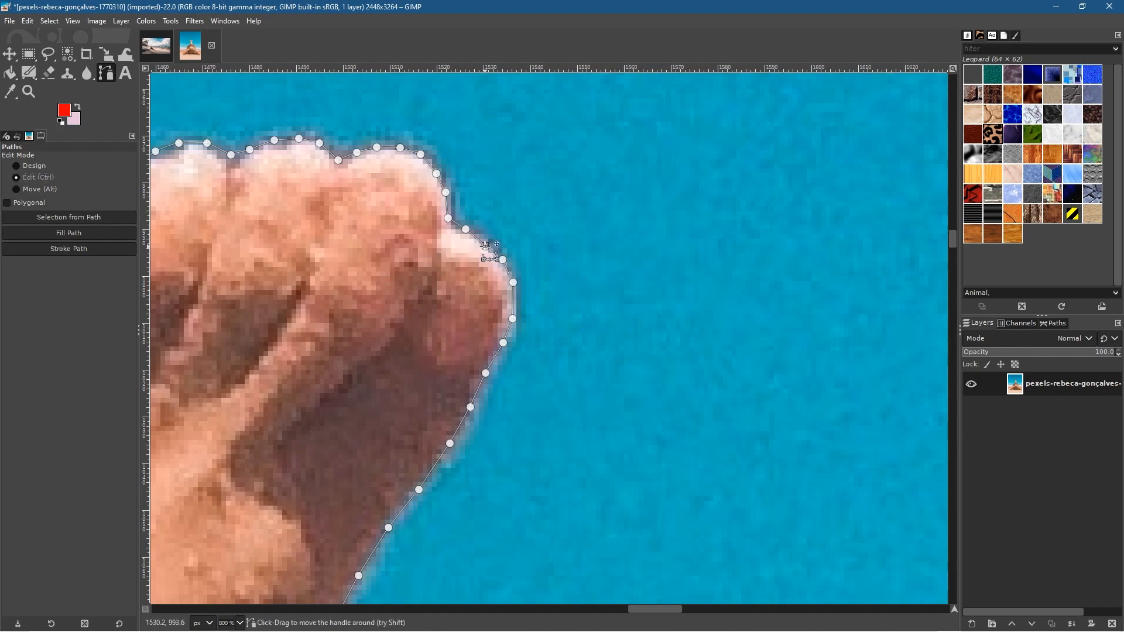
click(502, 259)
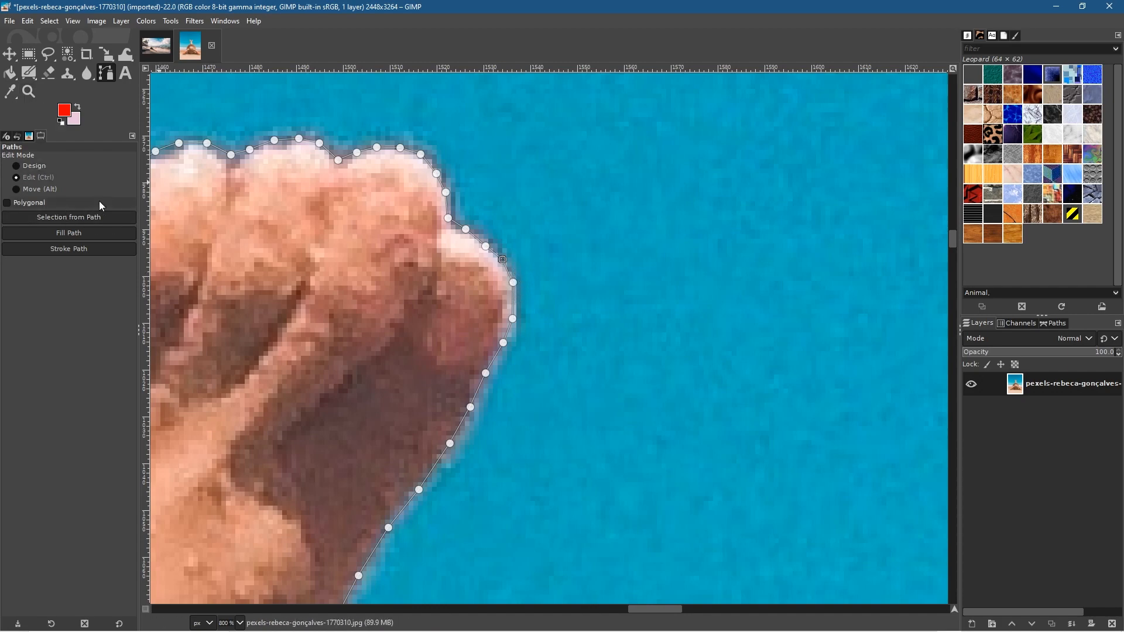
click(34, 166)
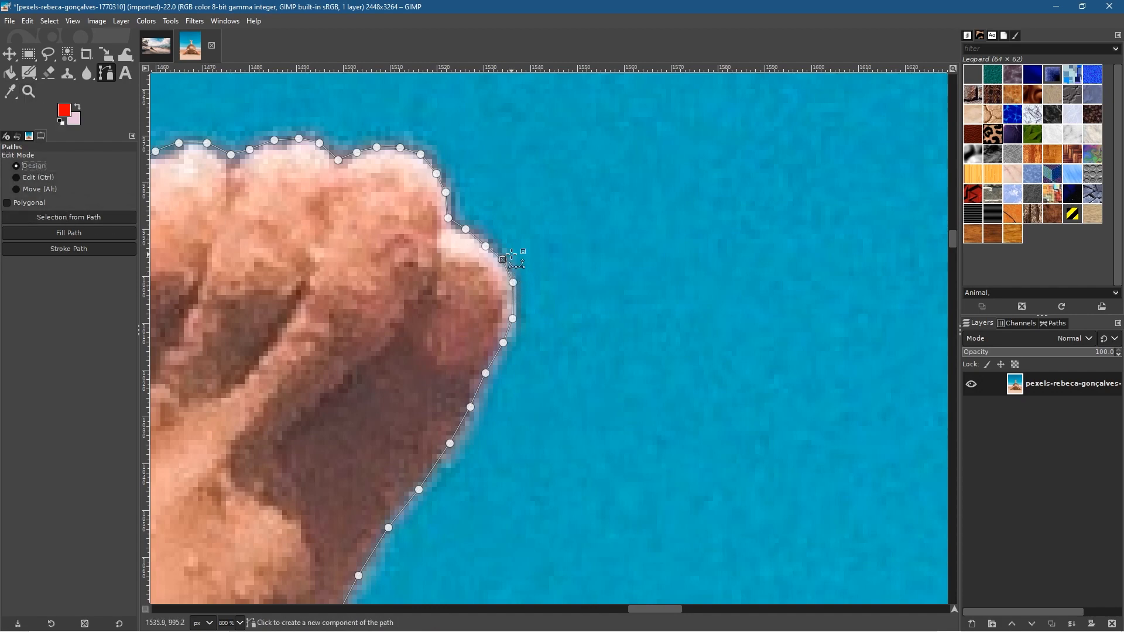
mouse_move(502, 259)
mouse_down()
mouse_move(521, 237)
mouse_move(502, 257)
mouse_up()
Follow the path to its end anchors where the hat brim meets the arm and examine how they fit the edge
scroll(595, 445, down, 3)
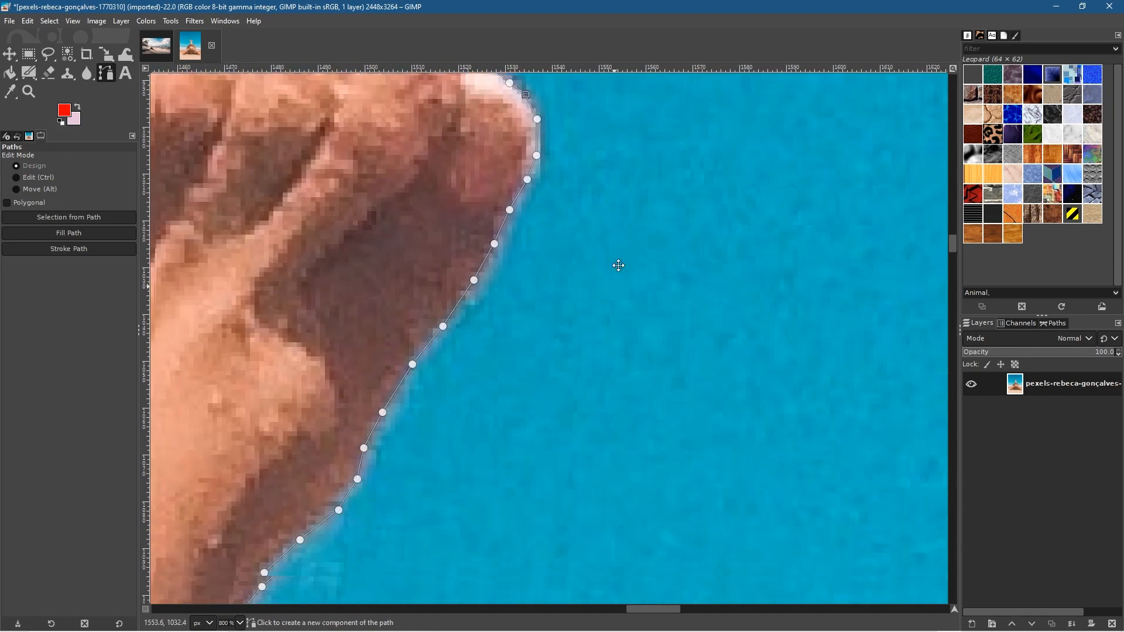
drag(371, 454, 663, 91)
drag(552, 445, 481, 104)
drag(529, 298, 398, 107)
drag(829, 388, 350, 144)
drag(603, 455, 460, 55)
drag(504, 373, 556, 70)
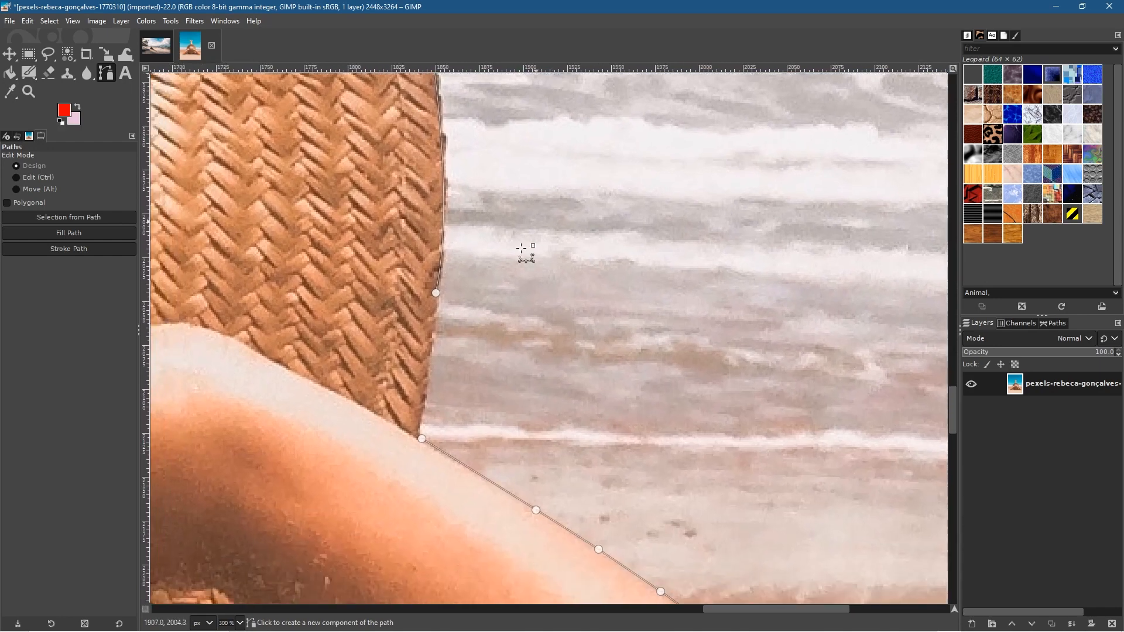
click(435, 292)
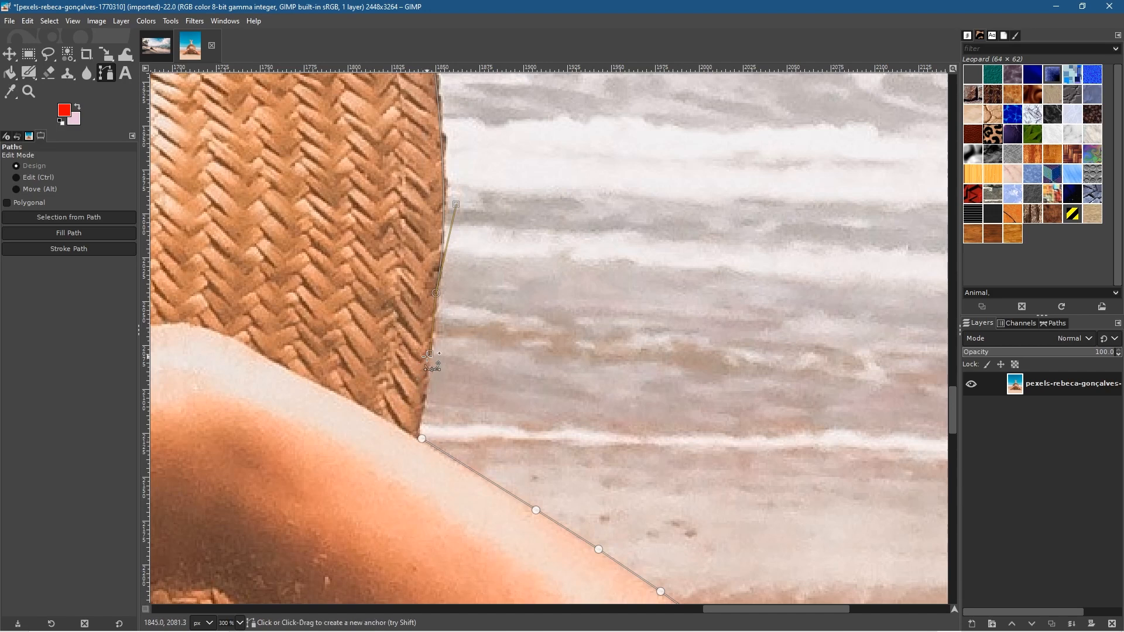
drag(430, 354, 431, 349)
click(421, 438)
Create a selection from the finished path and copy the selected woman from the photo layer
click(30, 216)
ctrl+scroll(550, 248, down, 6)
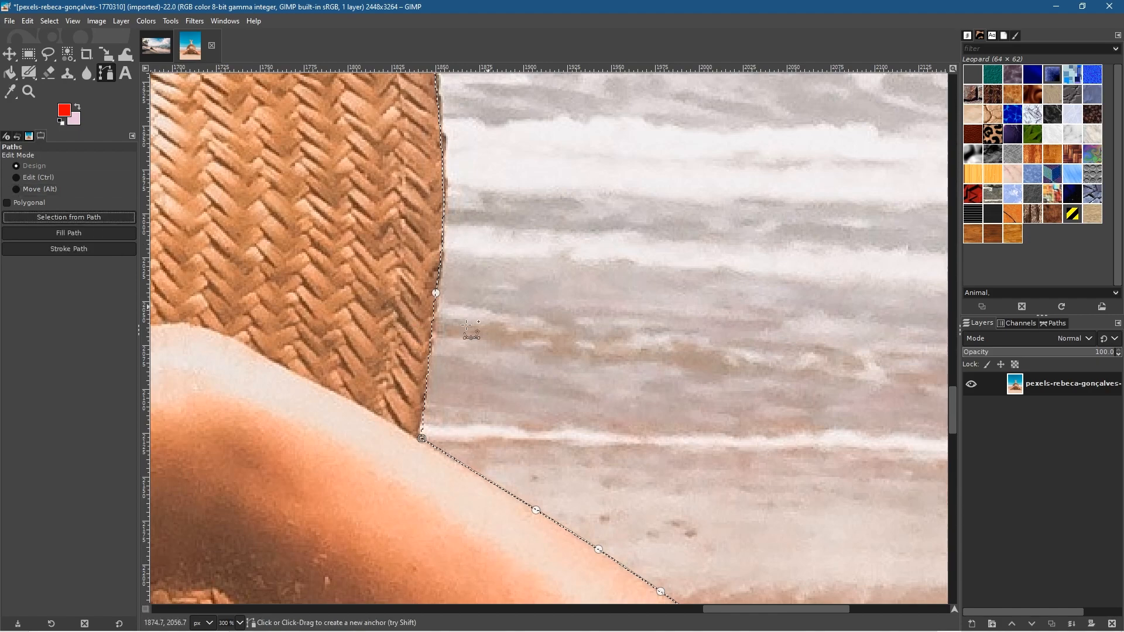
scroll(492, 343, down, 1)
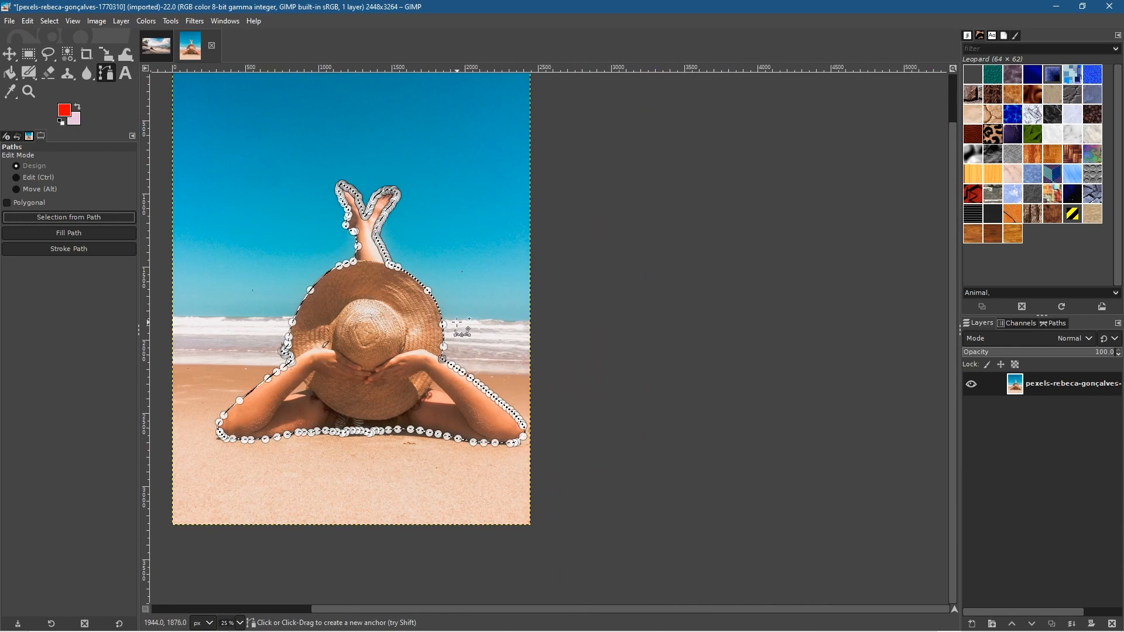
click(27, 19)
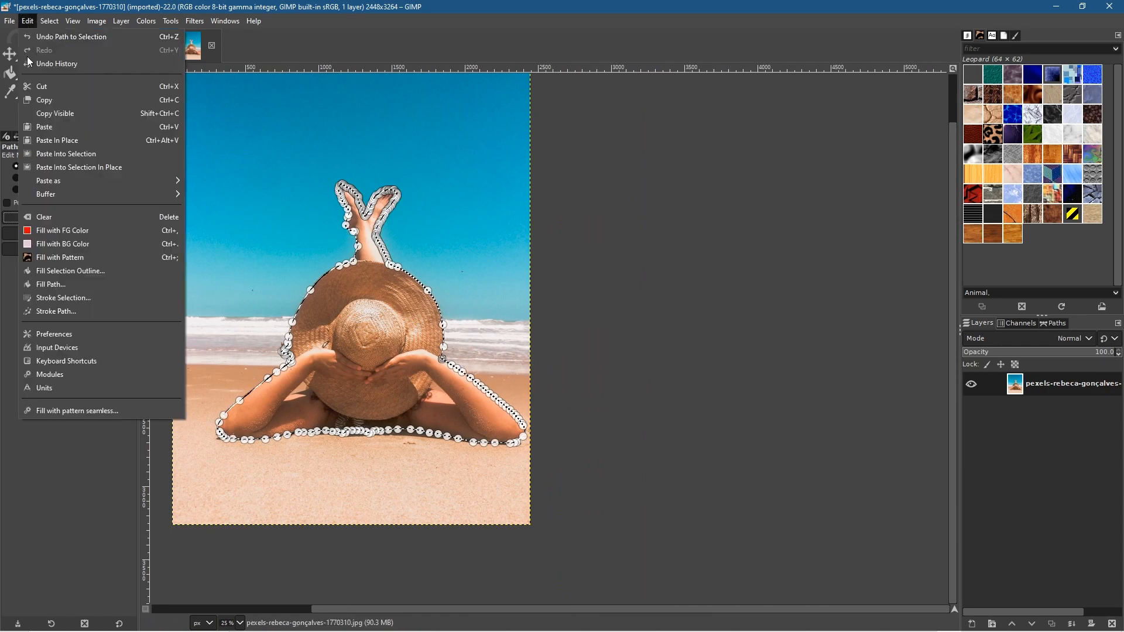
click(38, 101)
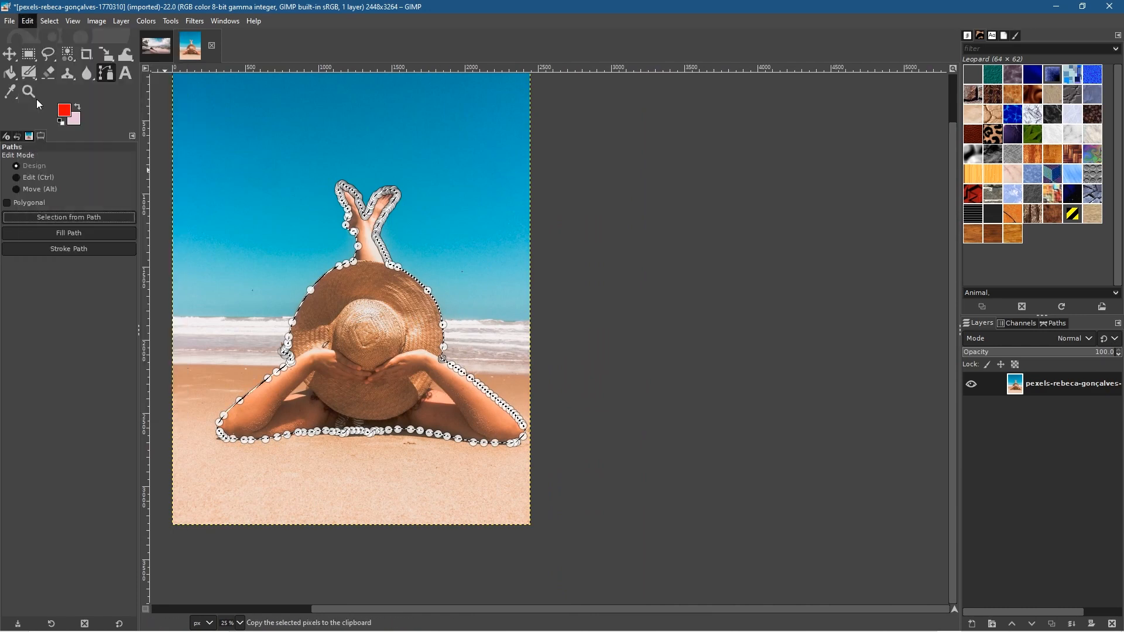
Paste the copied woman onto a new transparent layer, anchor the floating selection, and check the cutout with the photo layer briefly hidden
click(973, 625)
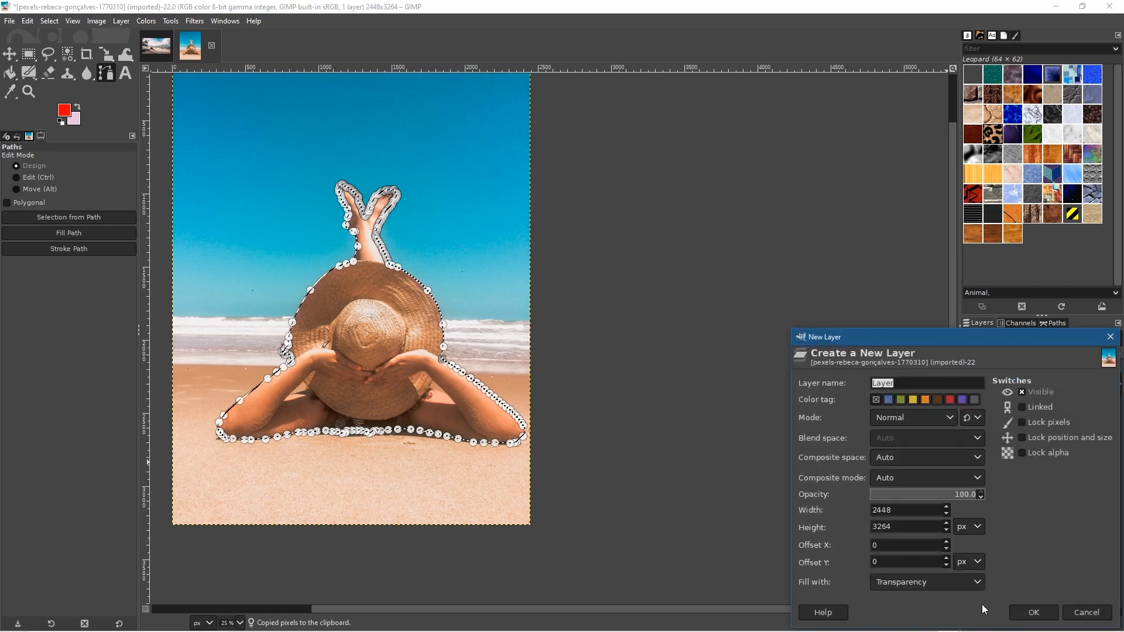
click(1034, 613)
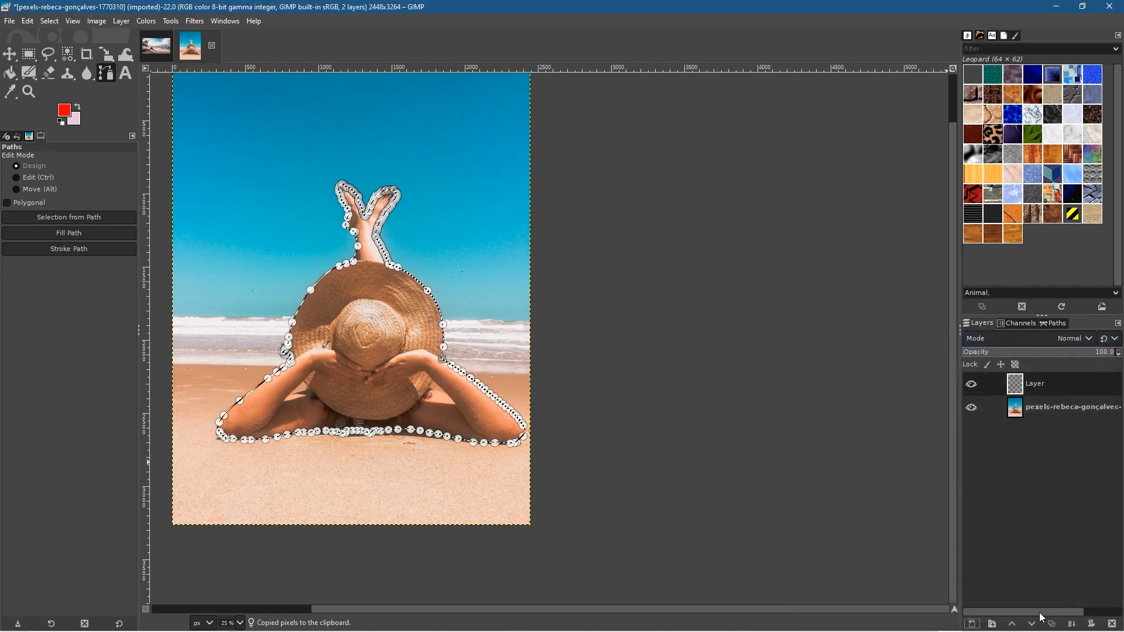
click(28, 22)
click(48, 126)
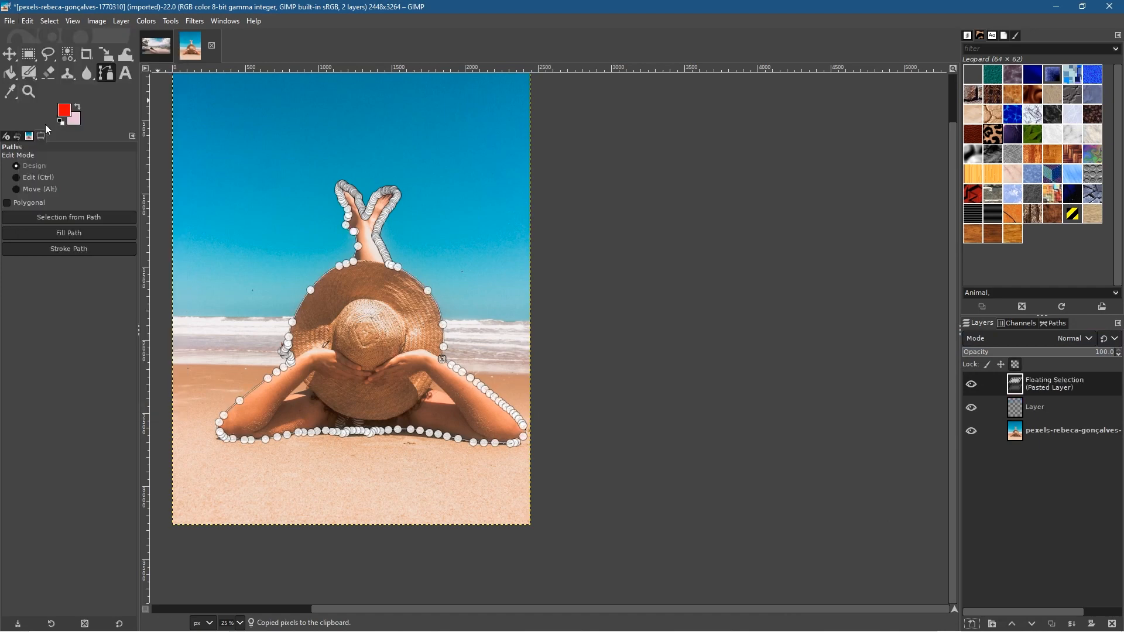
click(1072, 624)
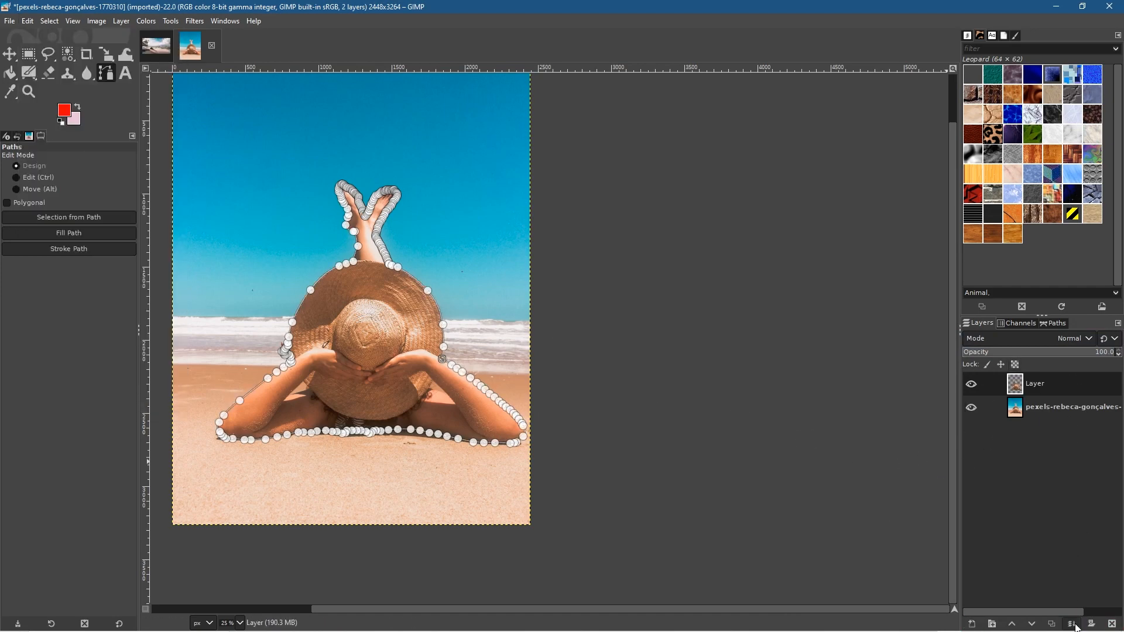
click(971, 406)
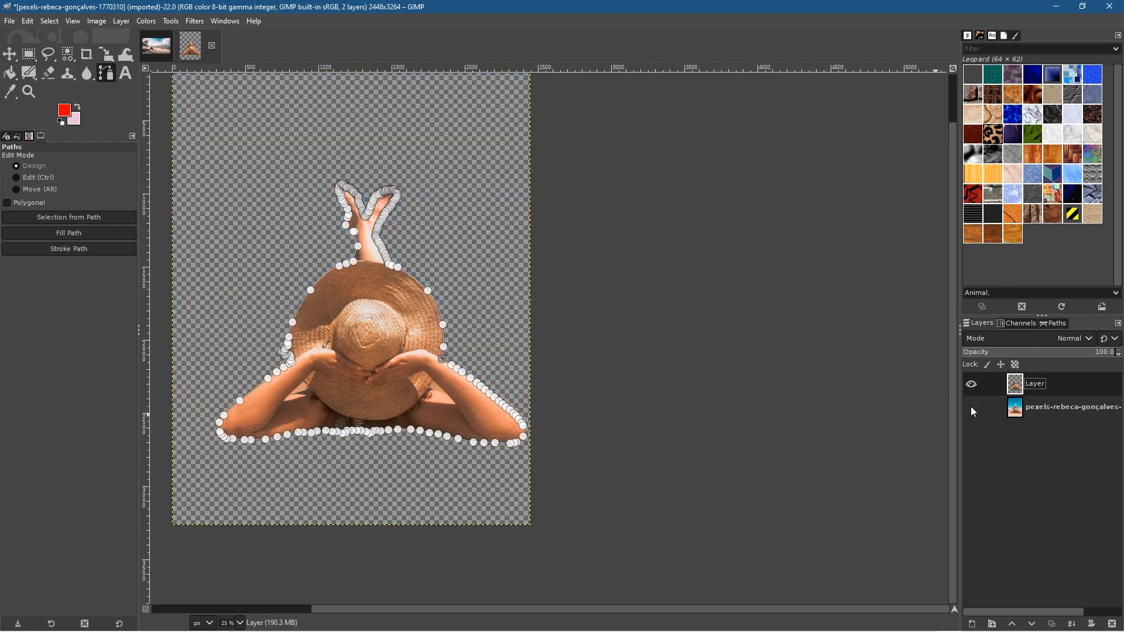
click(970, 407)
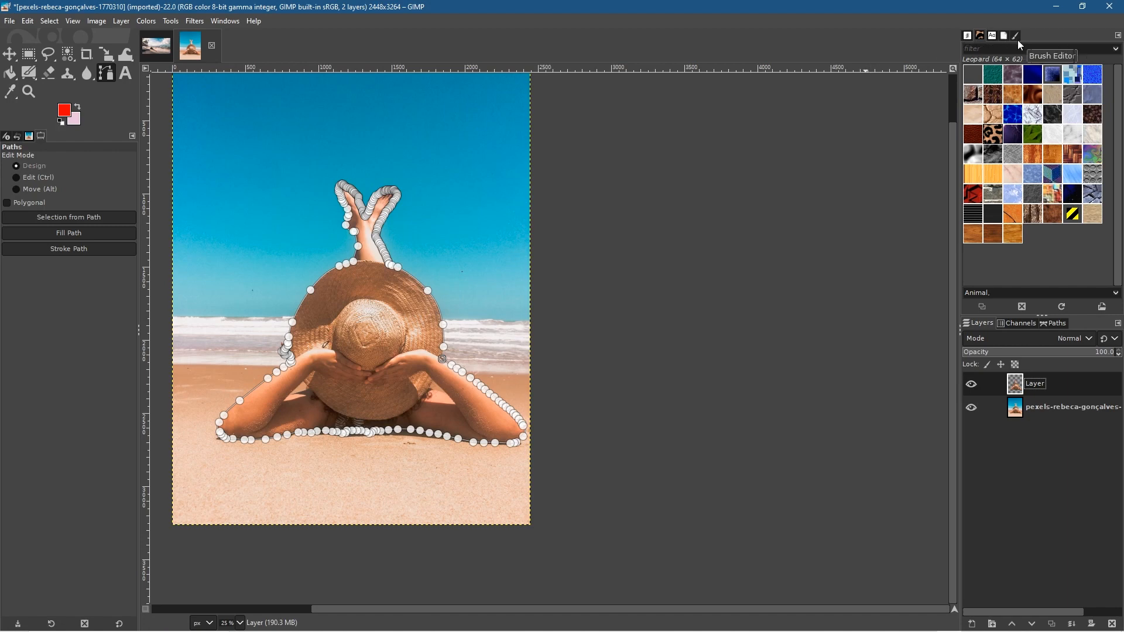
Export the path Unnamed #4 to the images folder under the name lady-path-01
click(1057, 324)
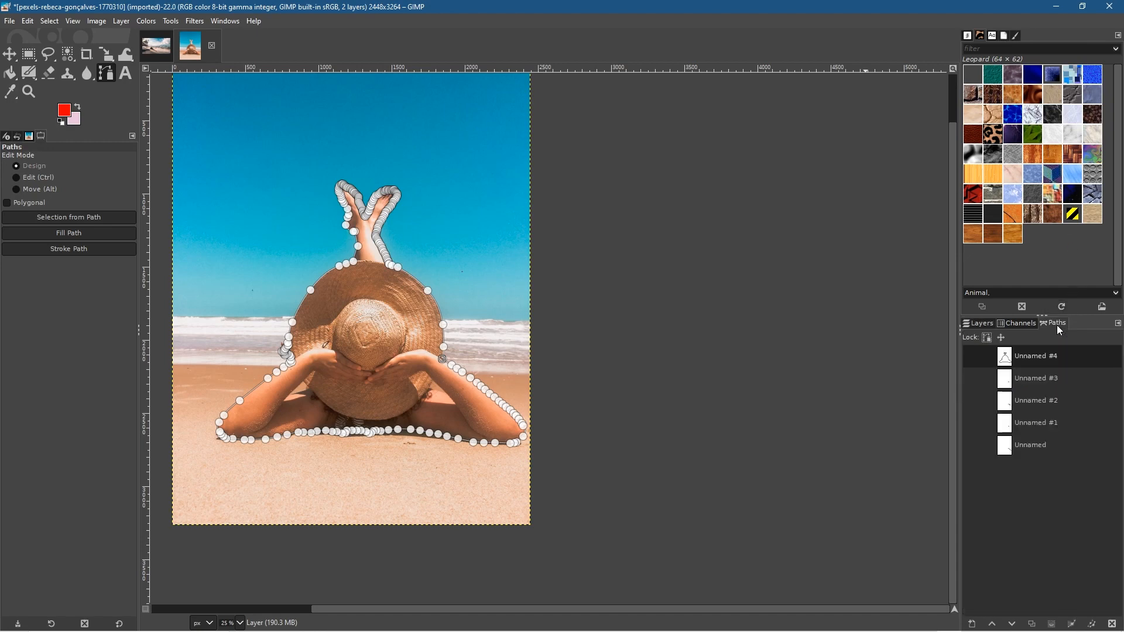
right_click(1036, 357)
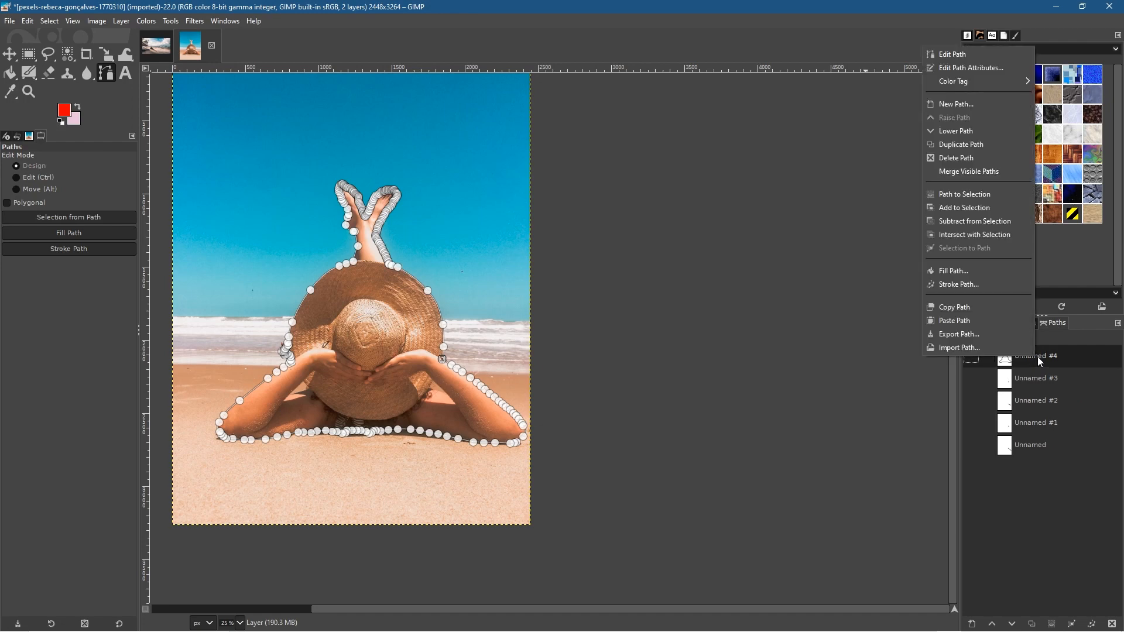
click(974, 336)
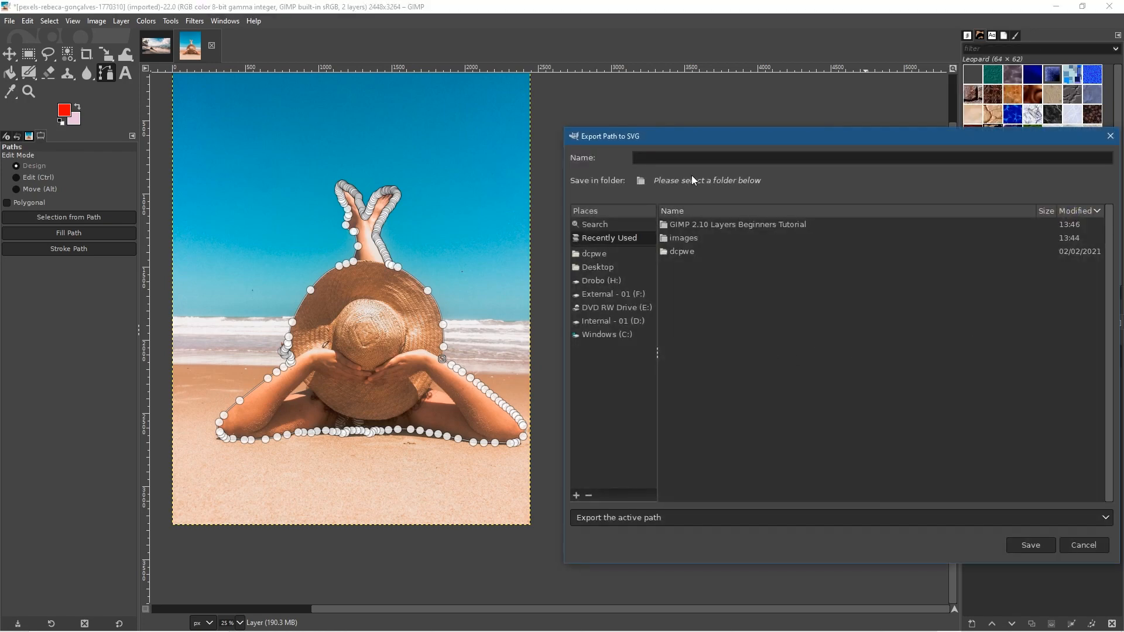
double_click(684, 239)
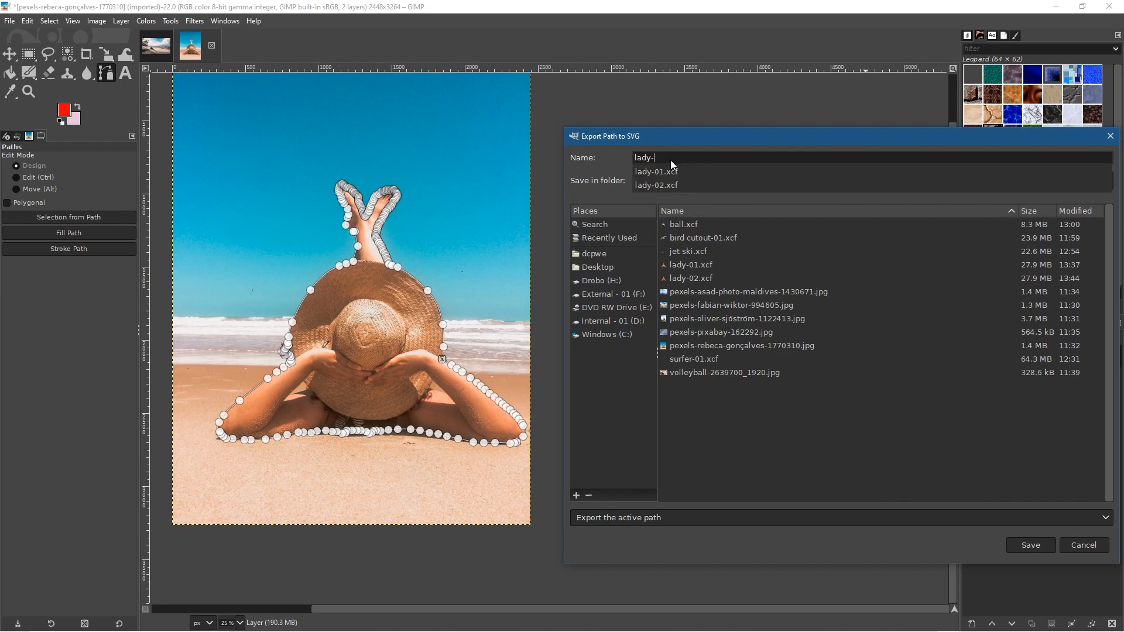
text(h-01)
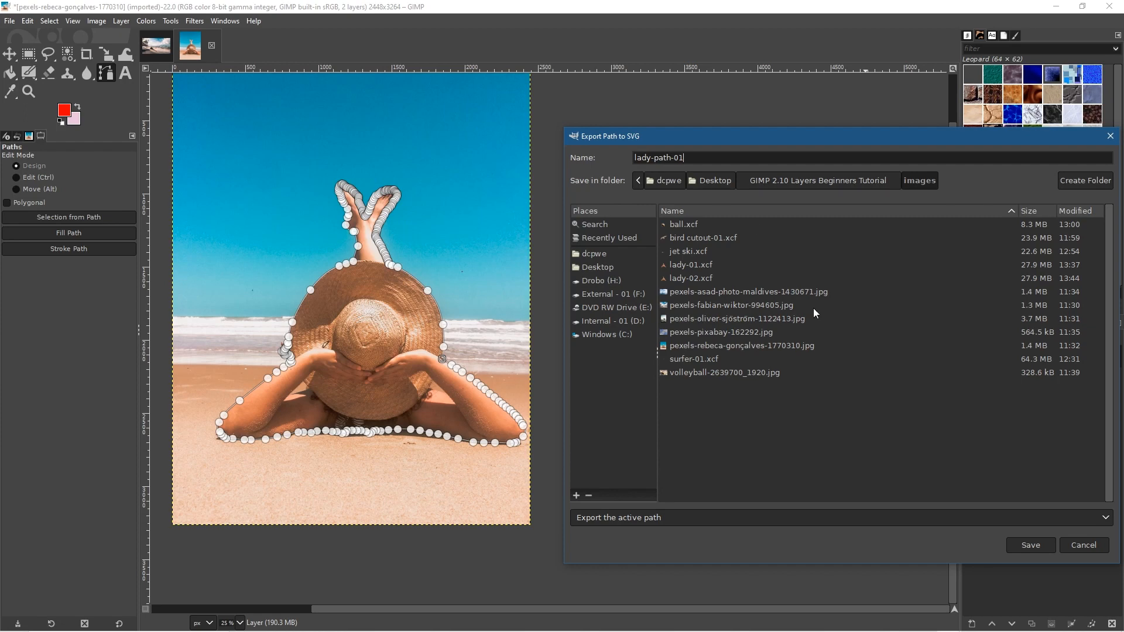
click(1026, 545)
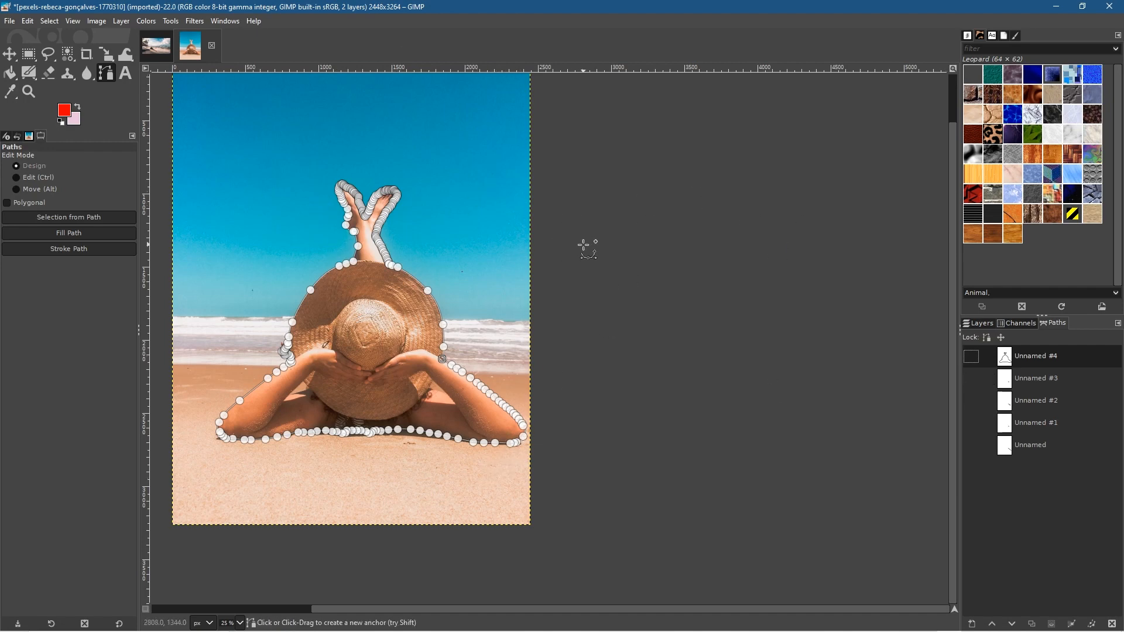
Hide the original photo layer and inspect the whole cutout against transparency
click(980, 324)
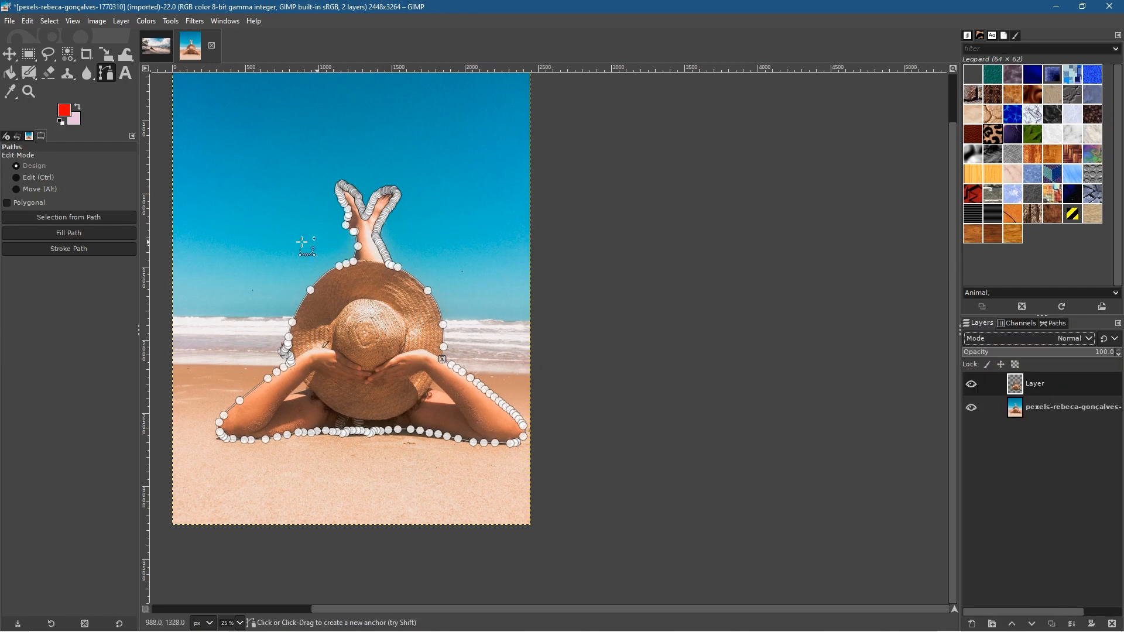
click(971, 407)
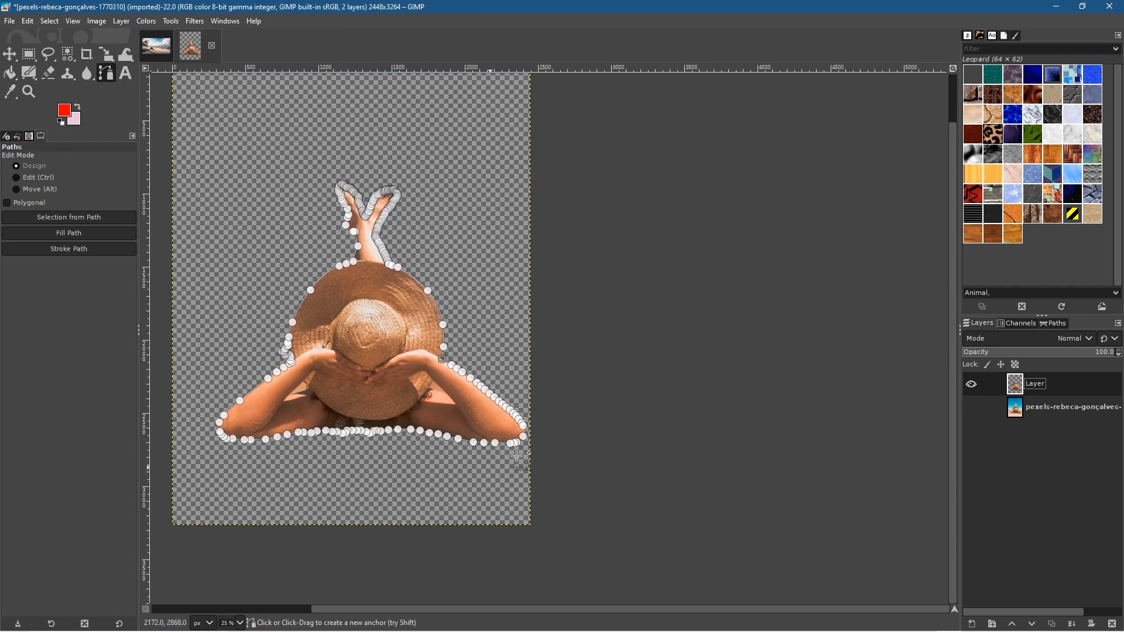
scroll(548, 301, down, 1)
scroll(603, 316, down, 2)
scroll(639, 321, up, 5)
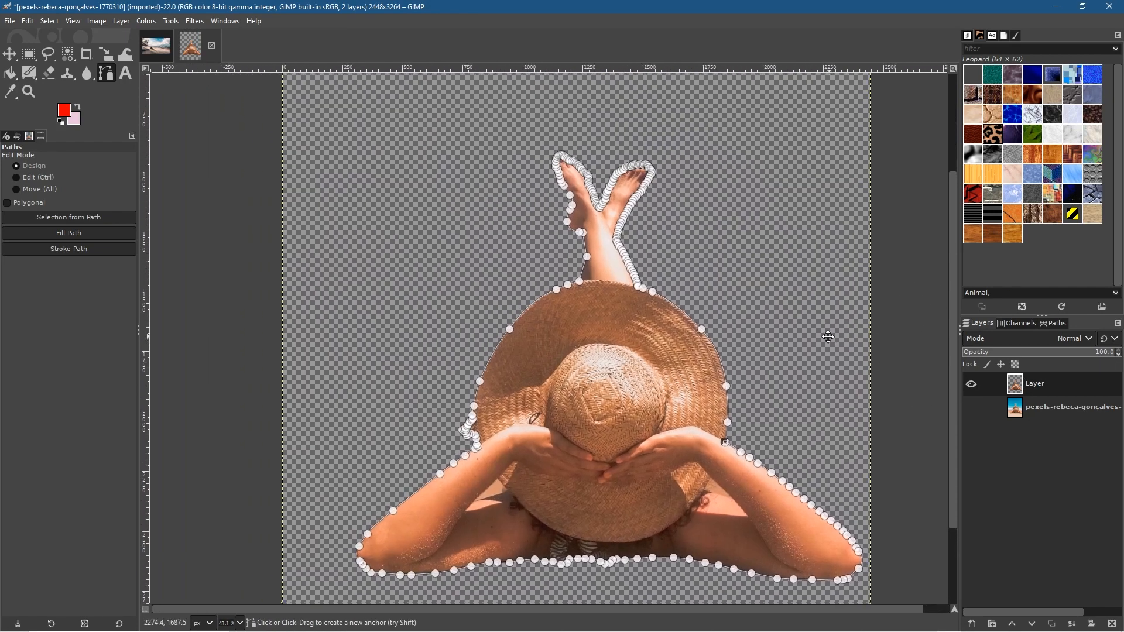
drag(828, 337, 814, 319)
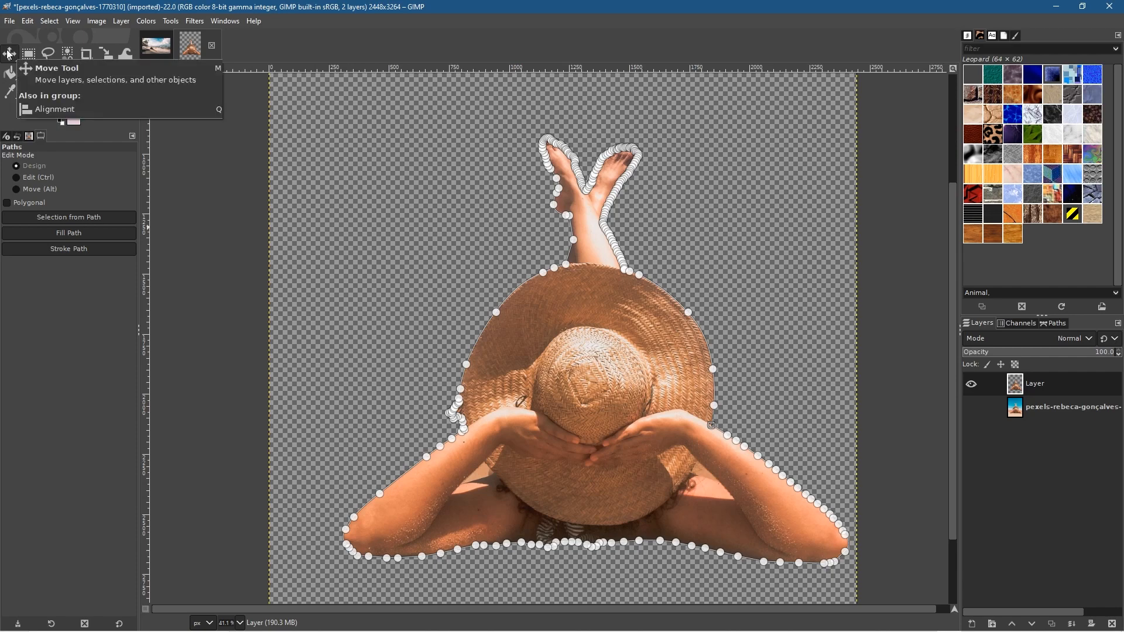
Save the project in the images folder as lady-03.xcf
click(10, 22)
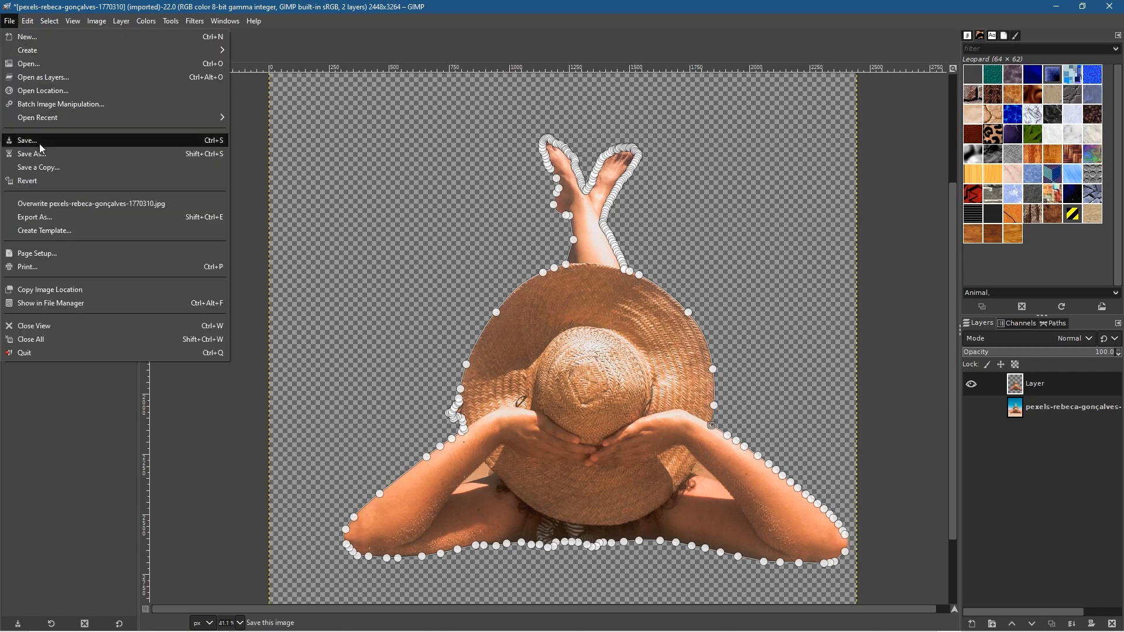
click(40, 158)
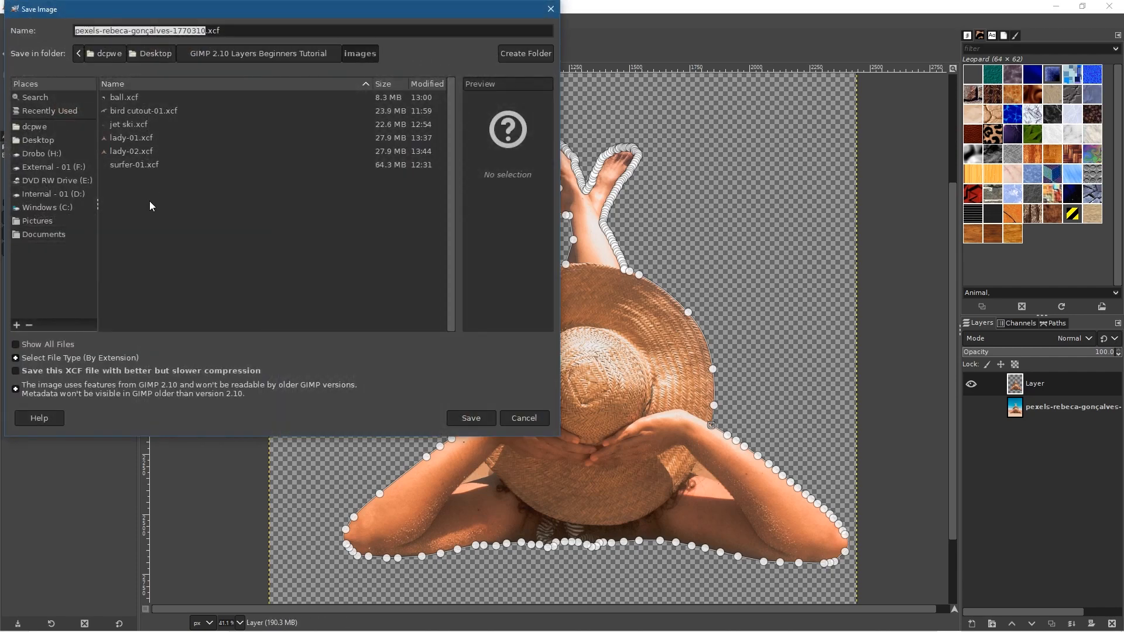
click(141, 153)
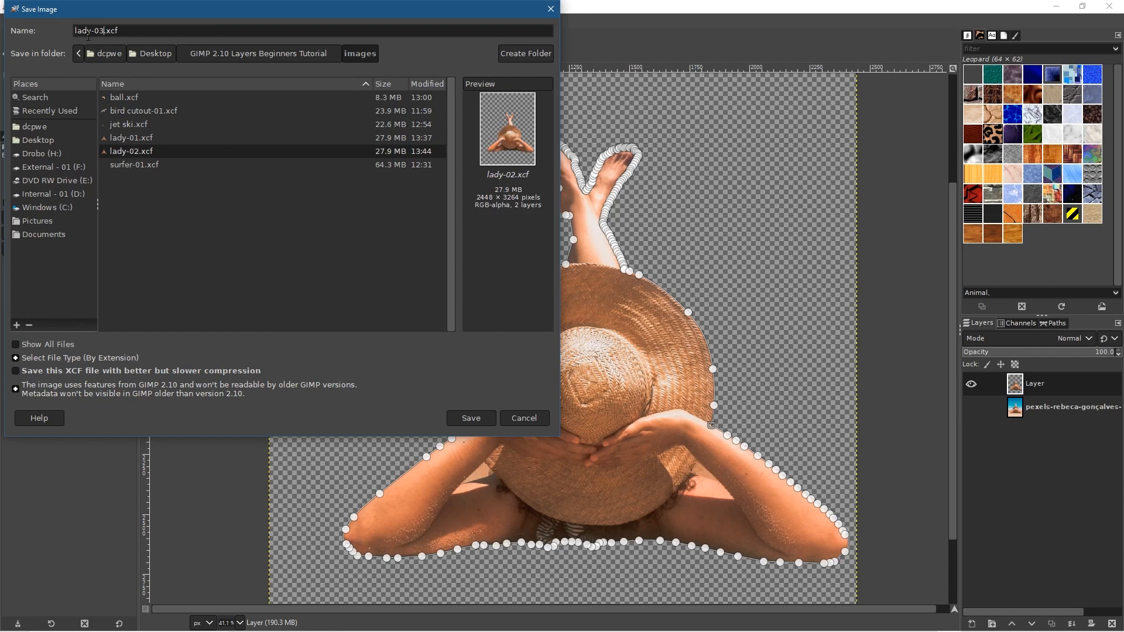
click(470, 418)
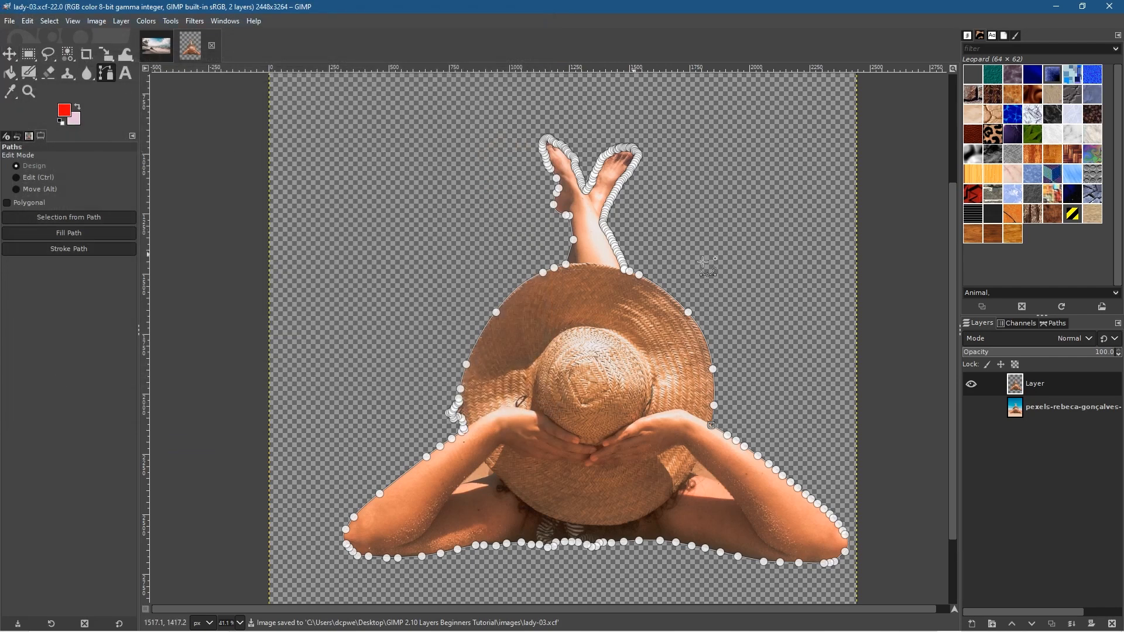
Outline the leftover sand patch between the left-hand arm, hat brim and shoulder with a closed Free Select polygon
click(8, 56)
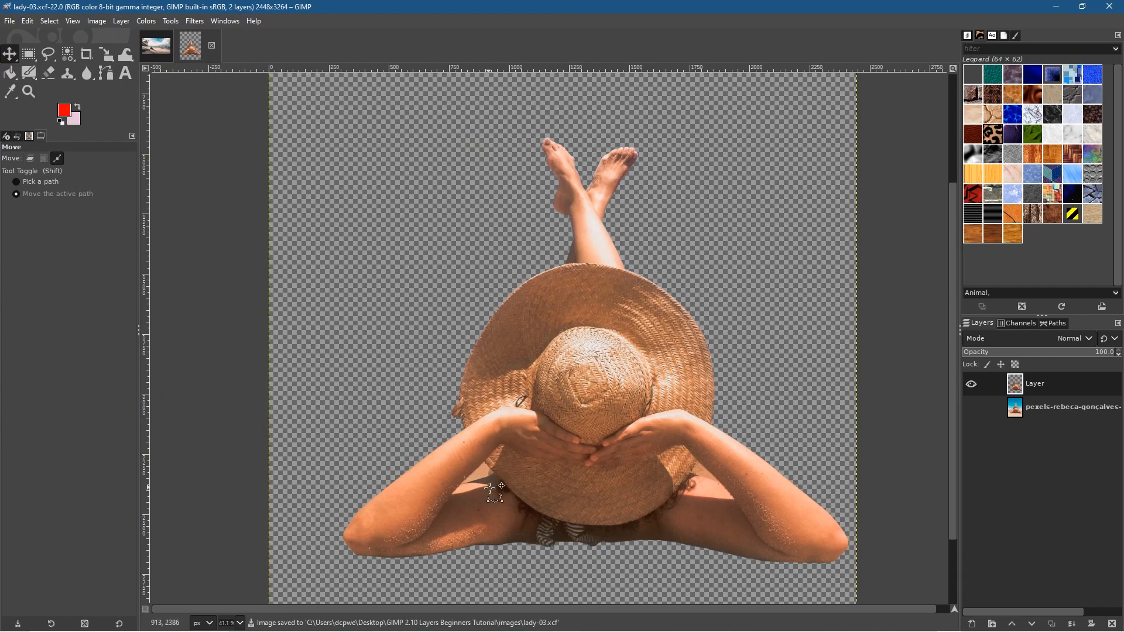
scroll(487, 487, up, 2)
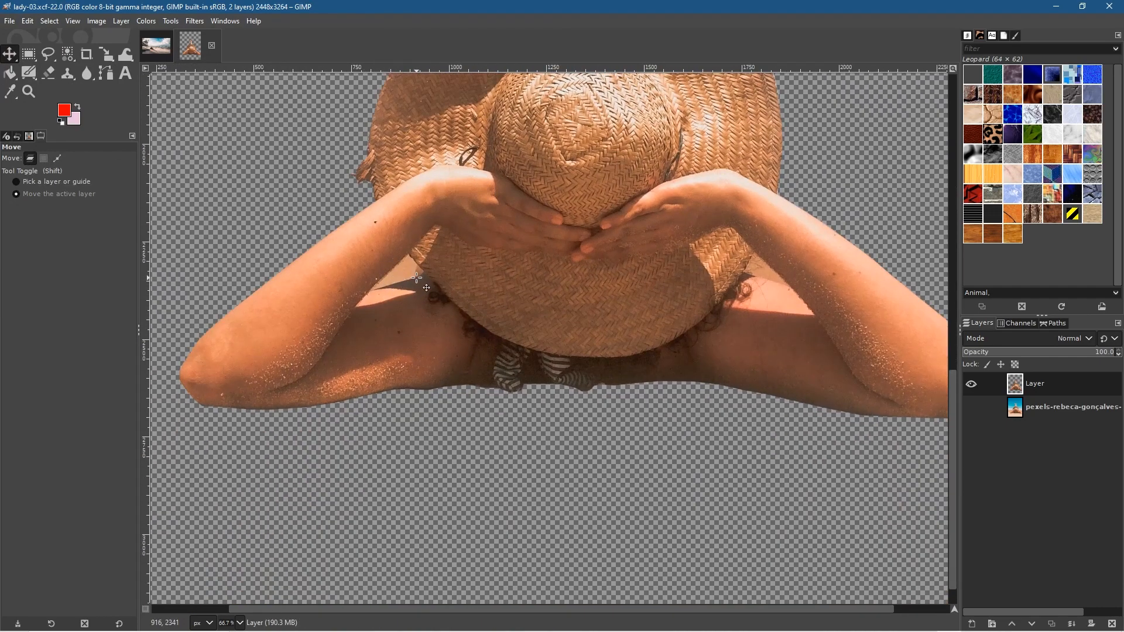
scroll(417, 277, up, 2)
scroll(574, 316, up, 2)
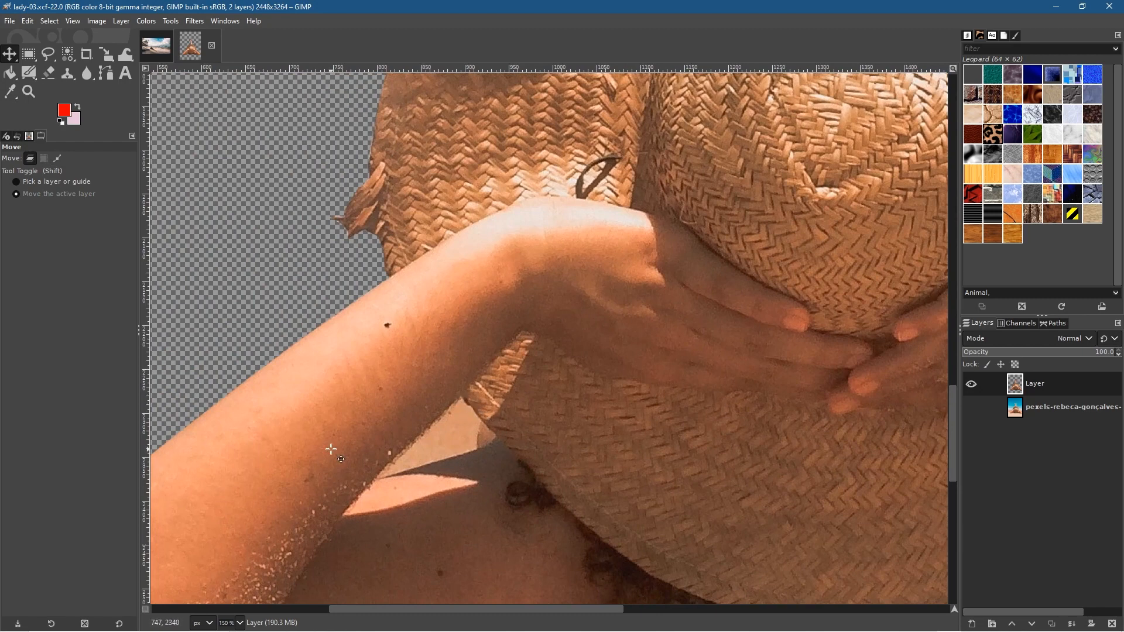
click(46, 55)
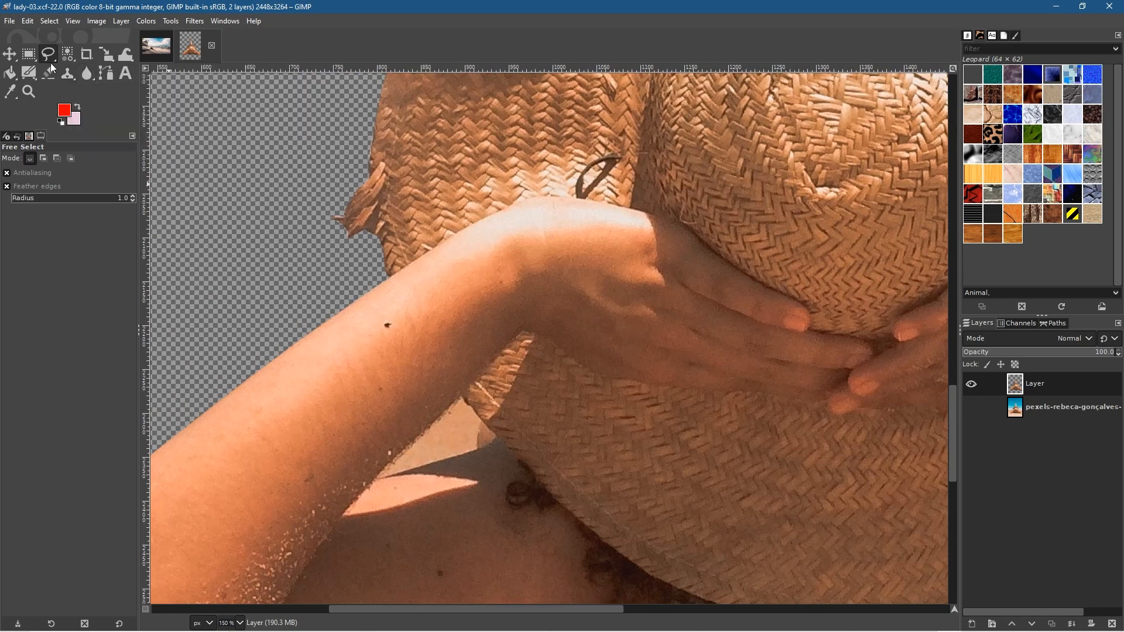
click(462, 398)
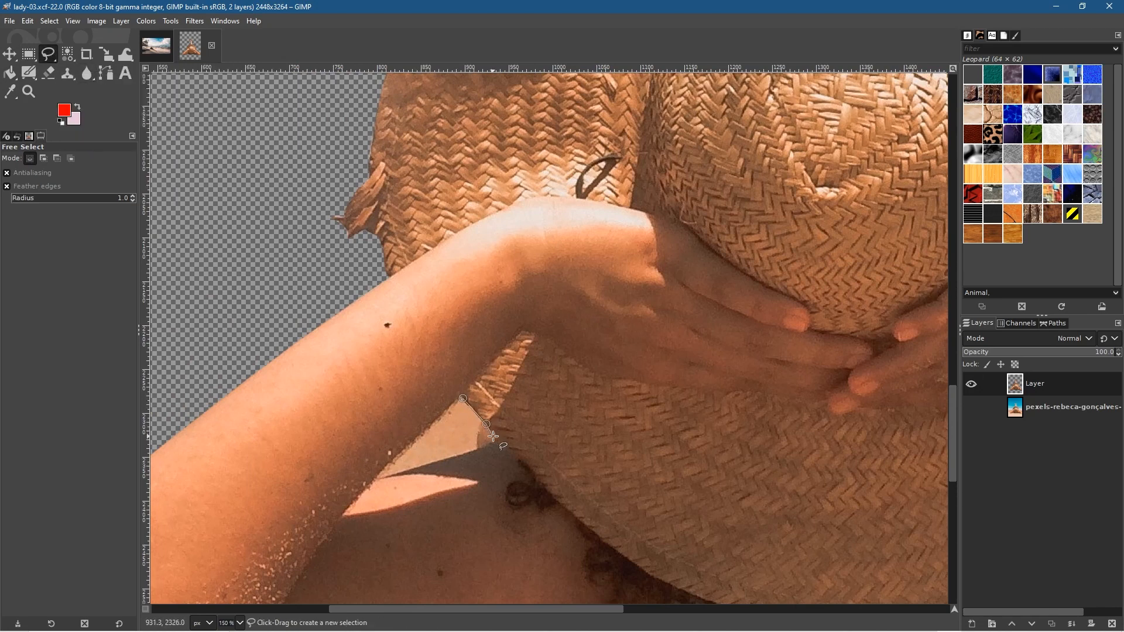
click(500, 436)
click(486, 448)
click(419, 466)
click(394, 475)
click(377, 480)
click(462, 399)
click(462, 398)
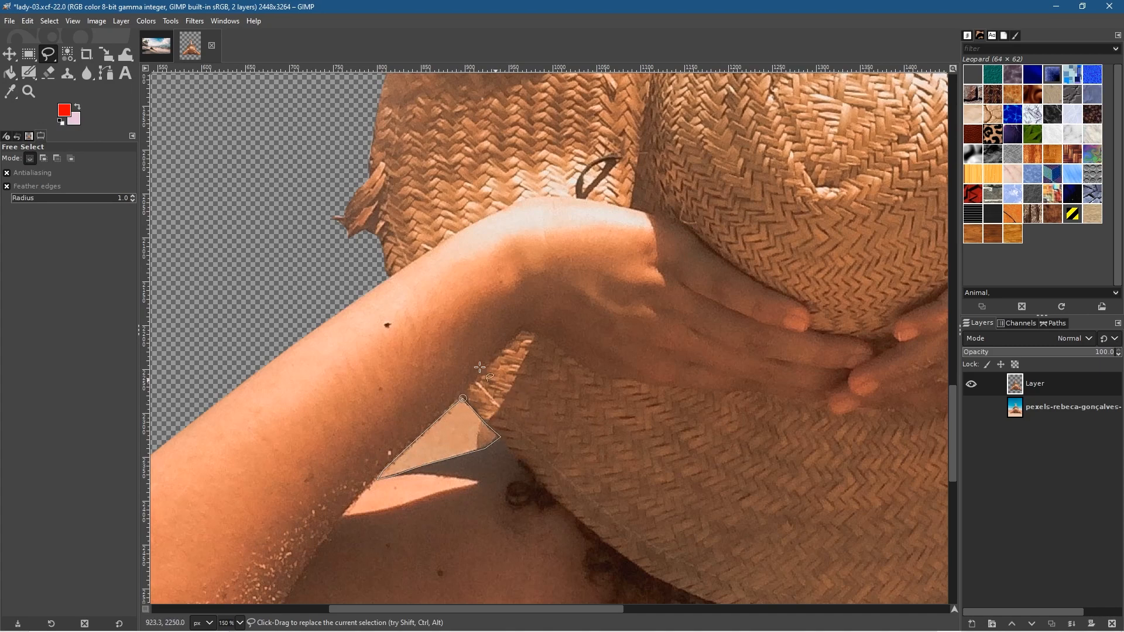
Cut the selected sand patch beside the left-hand arm out of the woman's layer and clear the selection
click(28, 21)
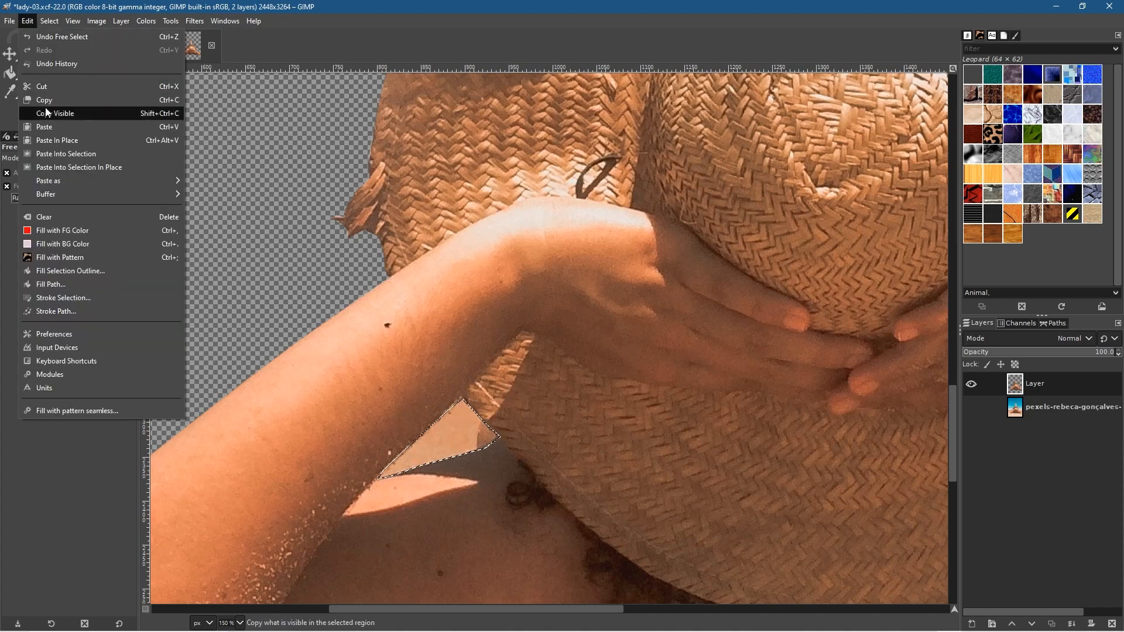
click(70, 87)
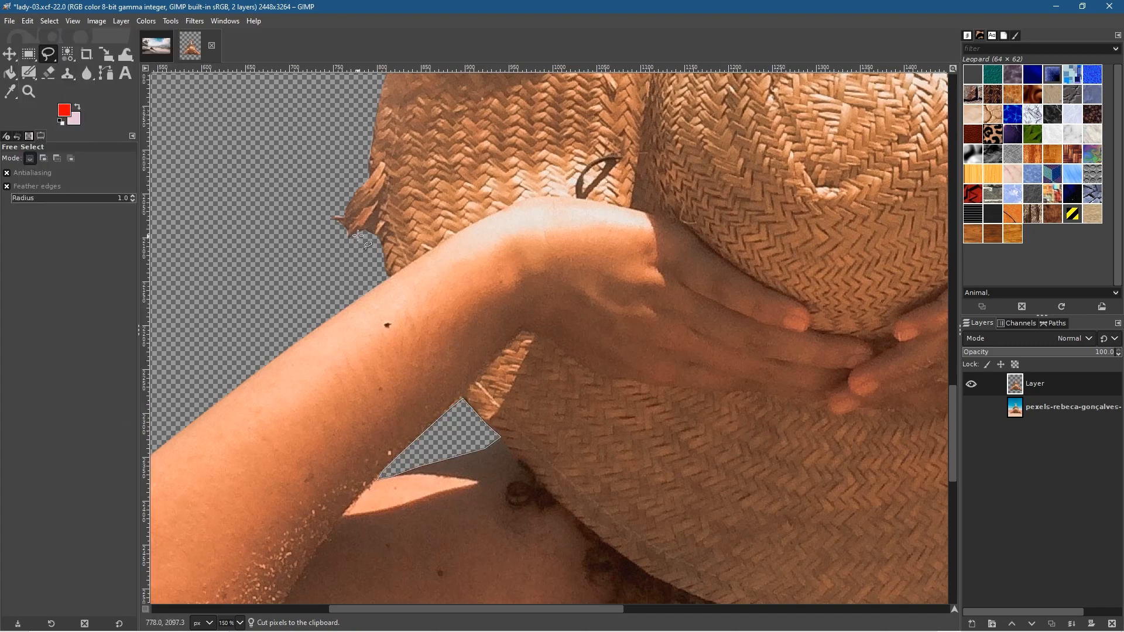
click(53, 21)
click(78, 66)
Outline the leftover sand patch between the hat brim and the right-hand arm with a closed Free Select polygon
drag(786, 369, 252, 332)
drag(691, 362, 544, 368)
click(543, 368)
click(571, 391)
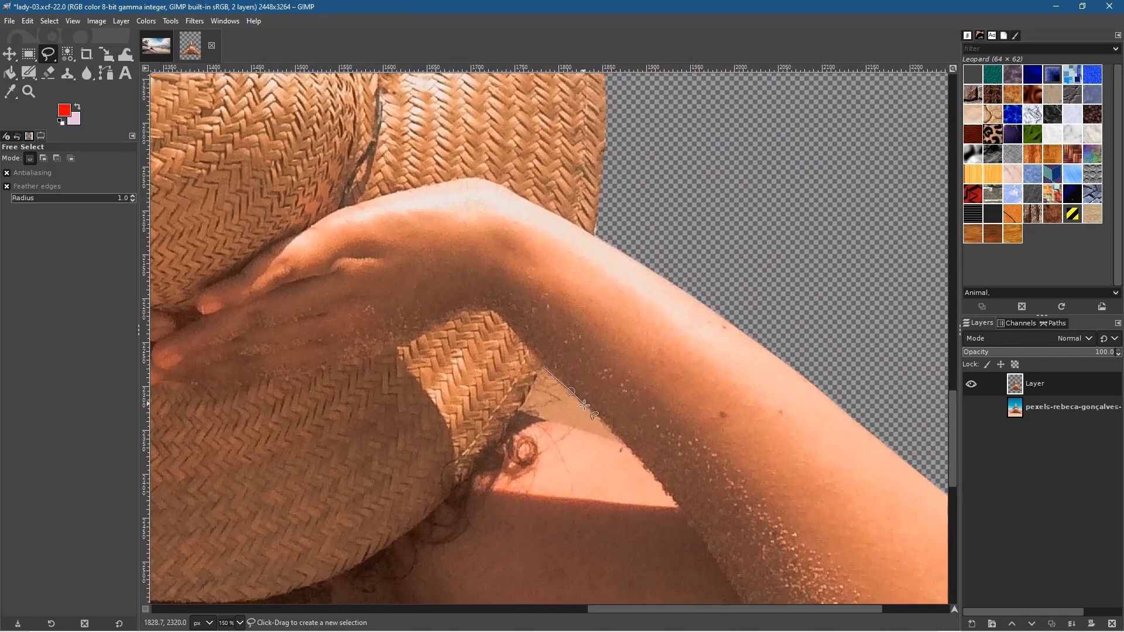
click(591, 413)
click(614, 433)
click(626, 445)
click(573, 429)
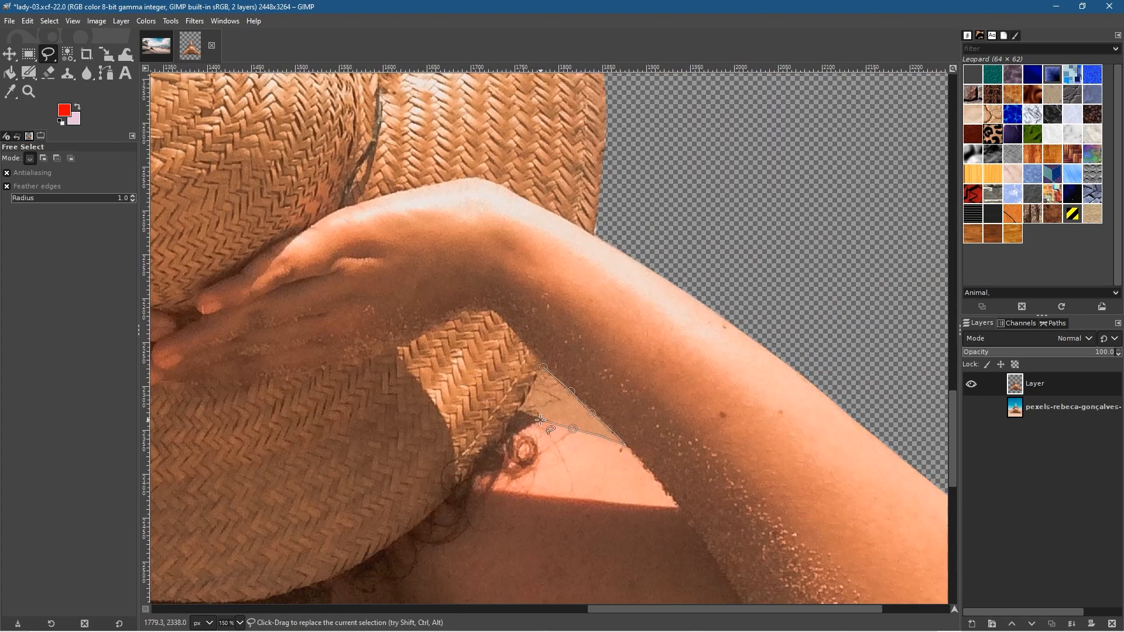
click(541, 419)
double_click(520, 411)
click(532, 390)
click(543, 367)
key(Return)
Cut the selected sand patch beside the right-hand arm to transparency and clear the selection
key(ctrl+x)
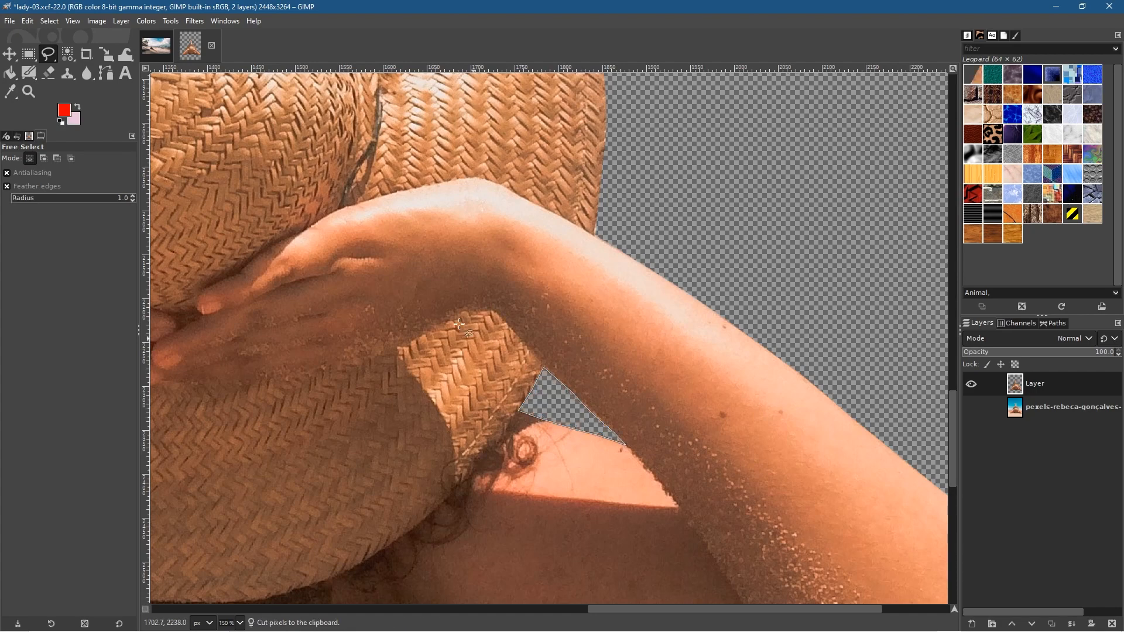
click(27, 20)
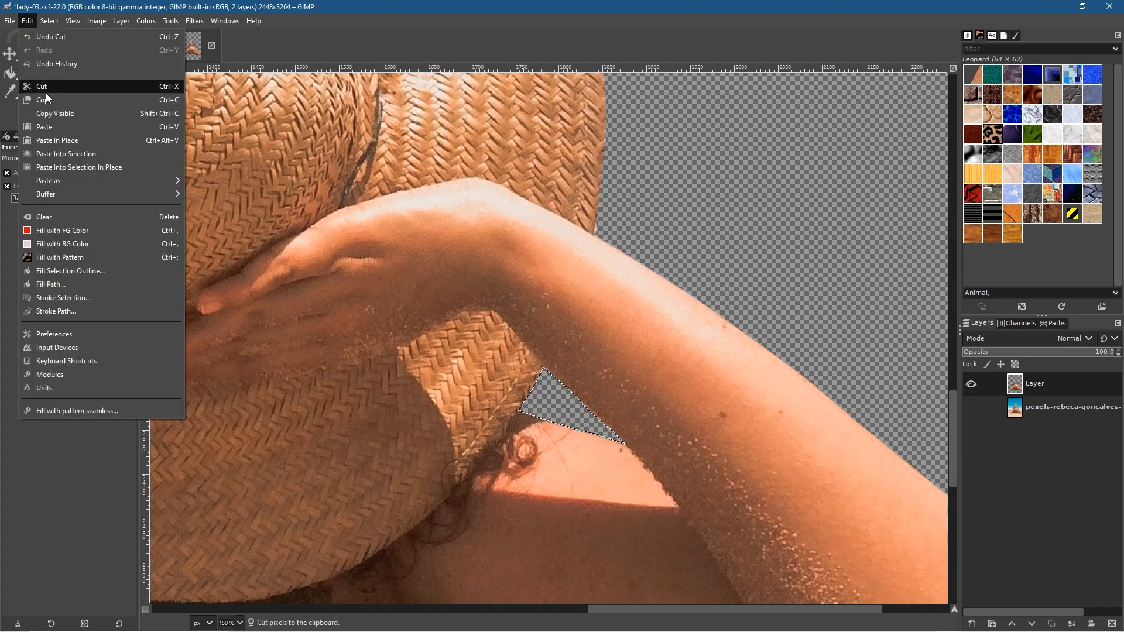
click(70, 21)
click(55, 21)
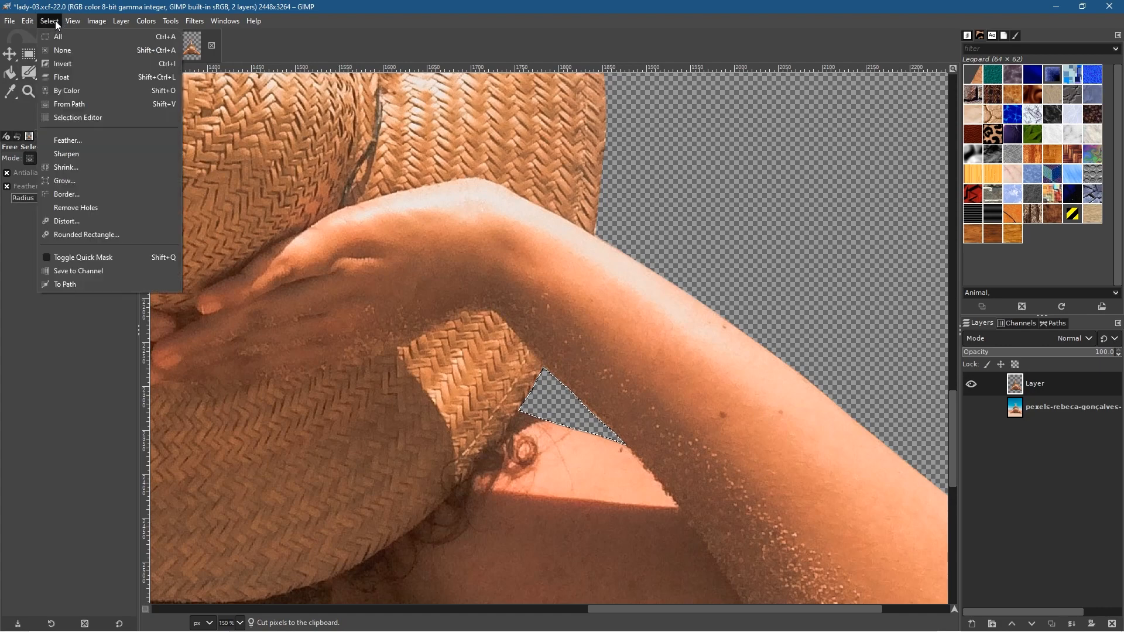
click(69, 50)
Copy the woman's finished cutout layer and save the changes to lady-03.xcf
scroll(593, 417, down, 6)
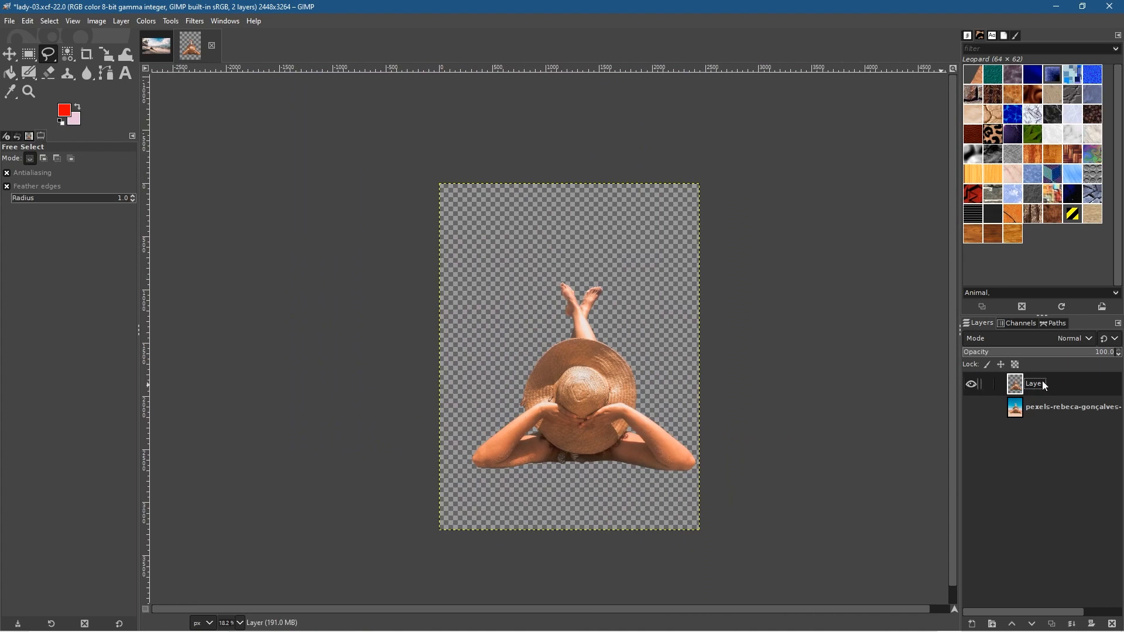
key(ctrl+c)
click(27, 21)
click(44, 100)
key(ctrl+s)
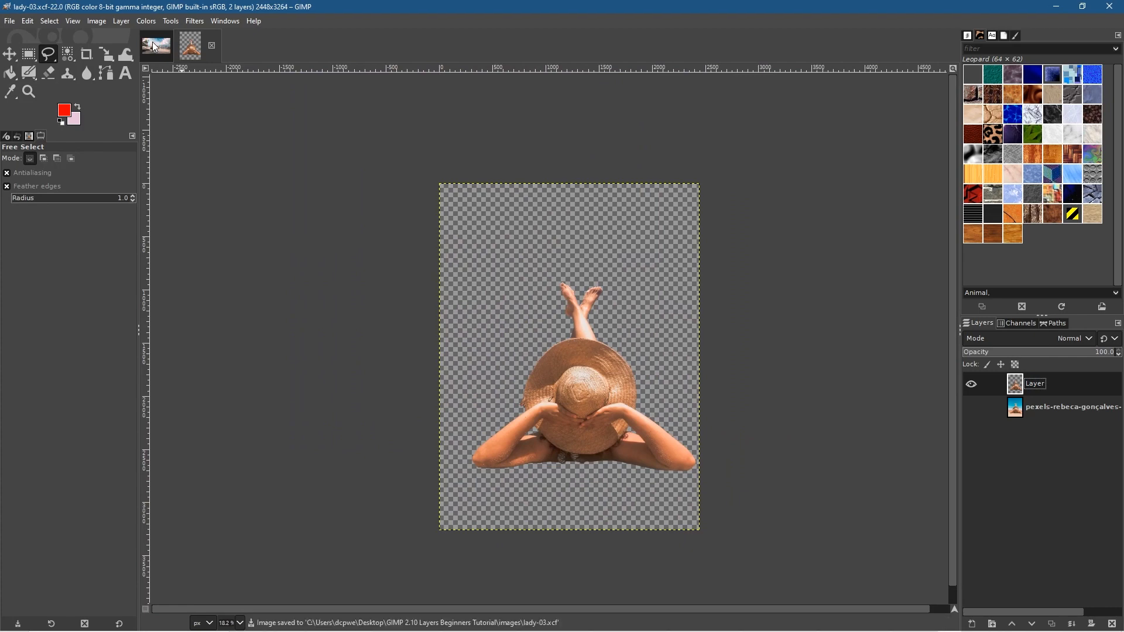
Switch to the layers-01 beach image and add a new 1920 × 1080 px transparent layer above rock
click(156, 47)
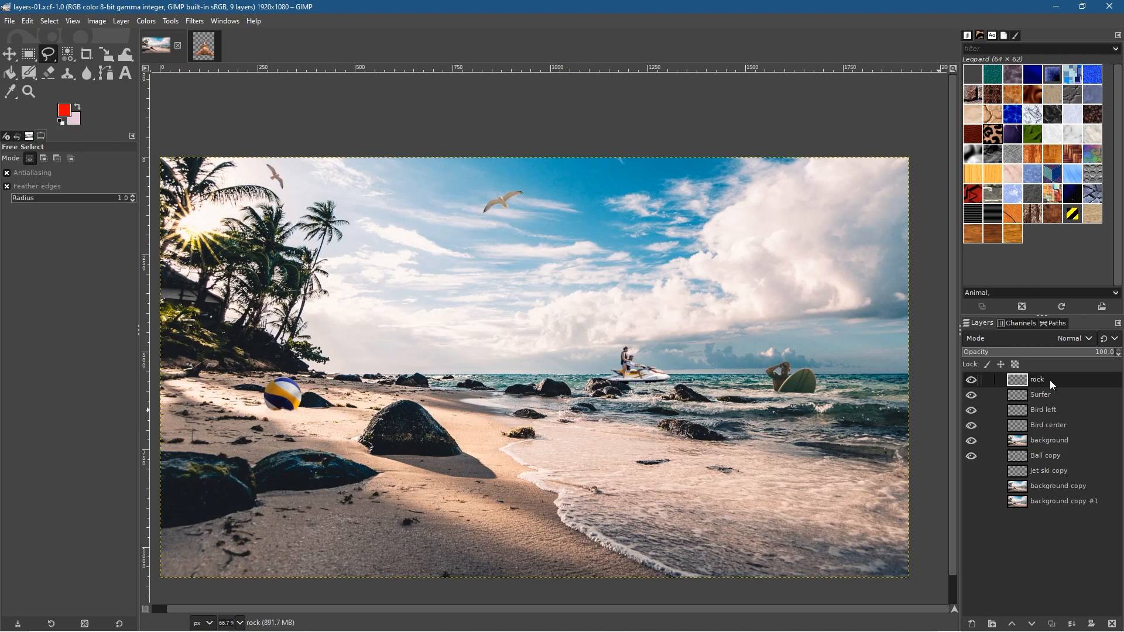
click(972, 624)
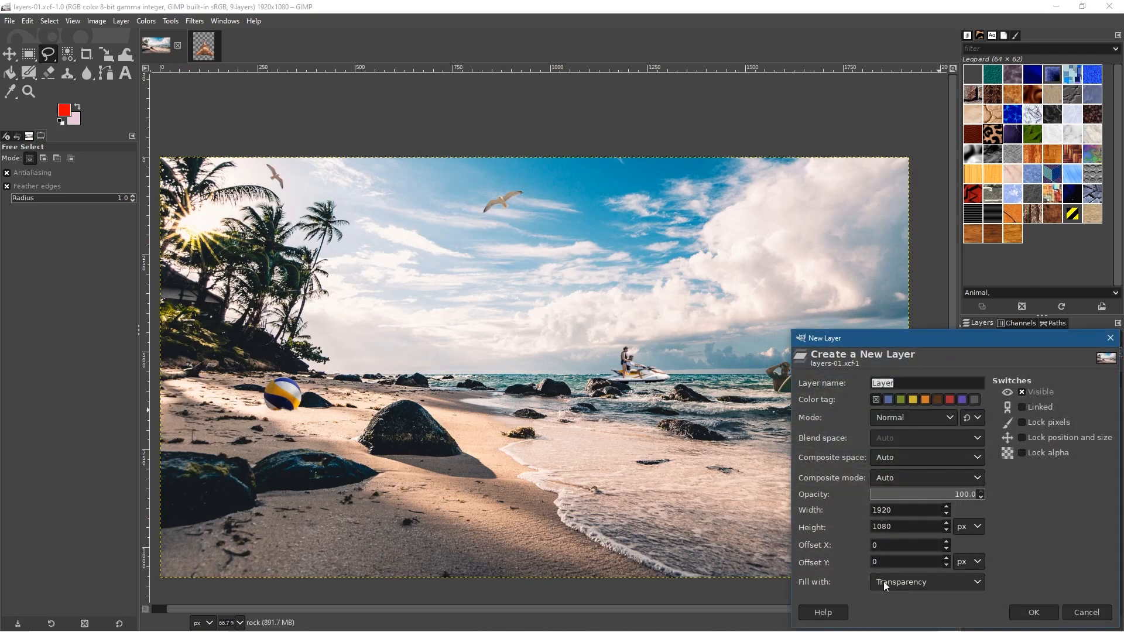
click(1086, 612)
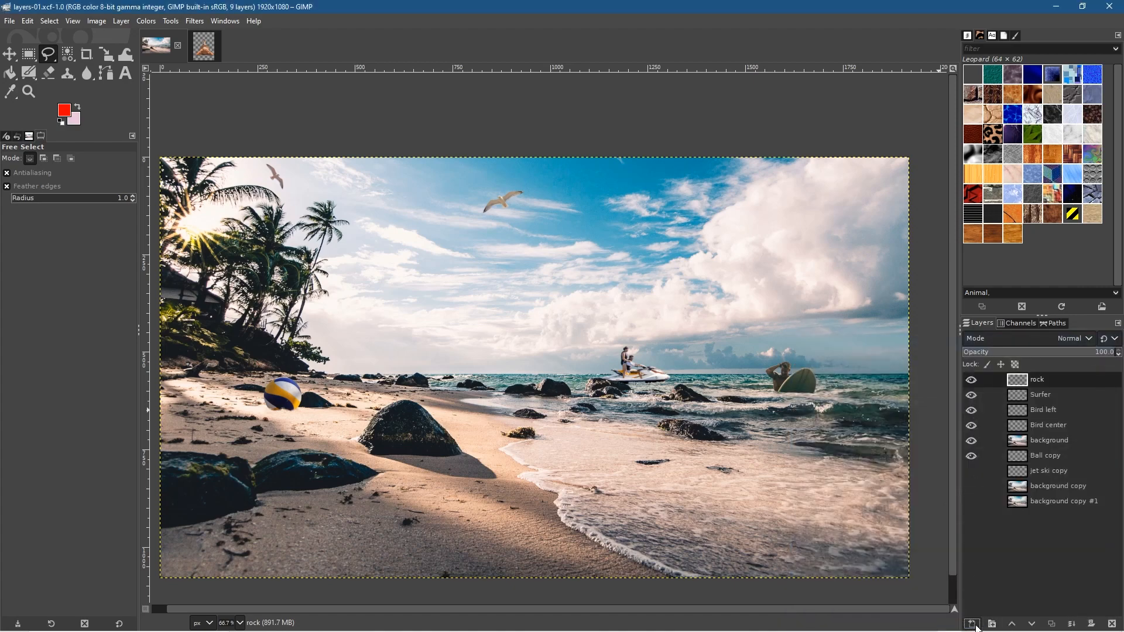
click(971, 624)
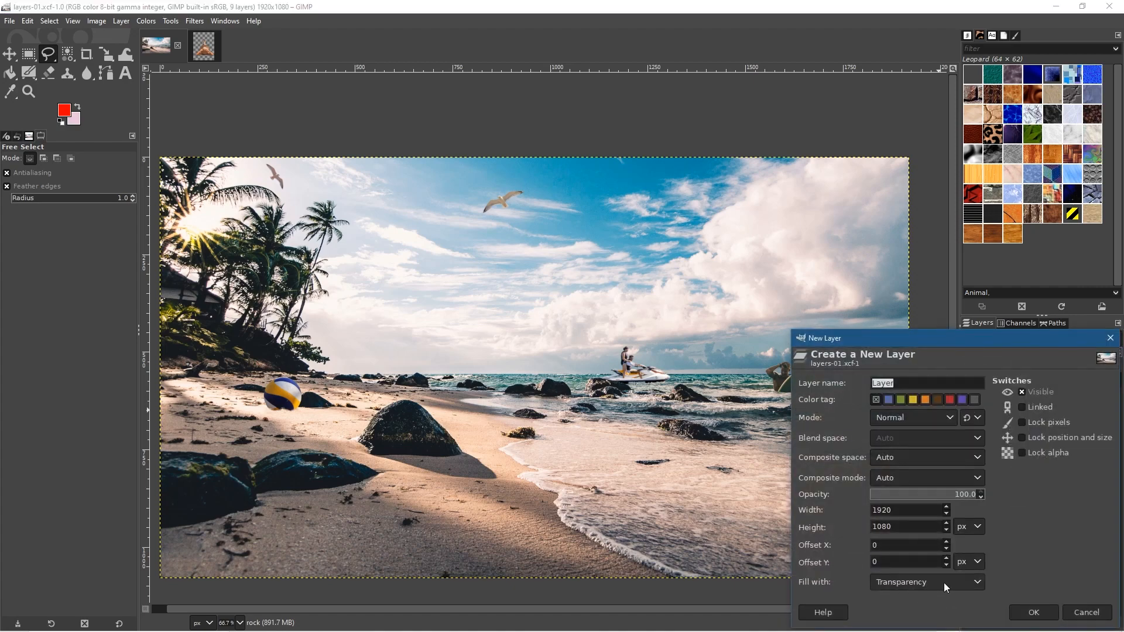
click(1033, 612)
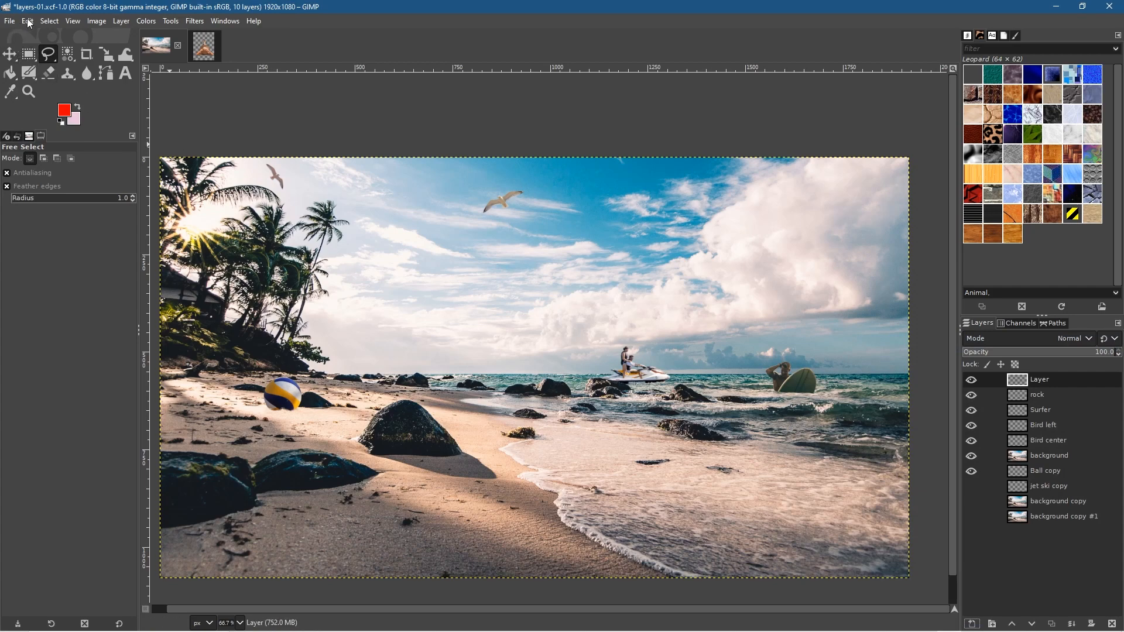
Paste and anchor the copied woman on the new layer and rename that layer Lady
click(27, 20)
click(44, 132)
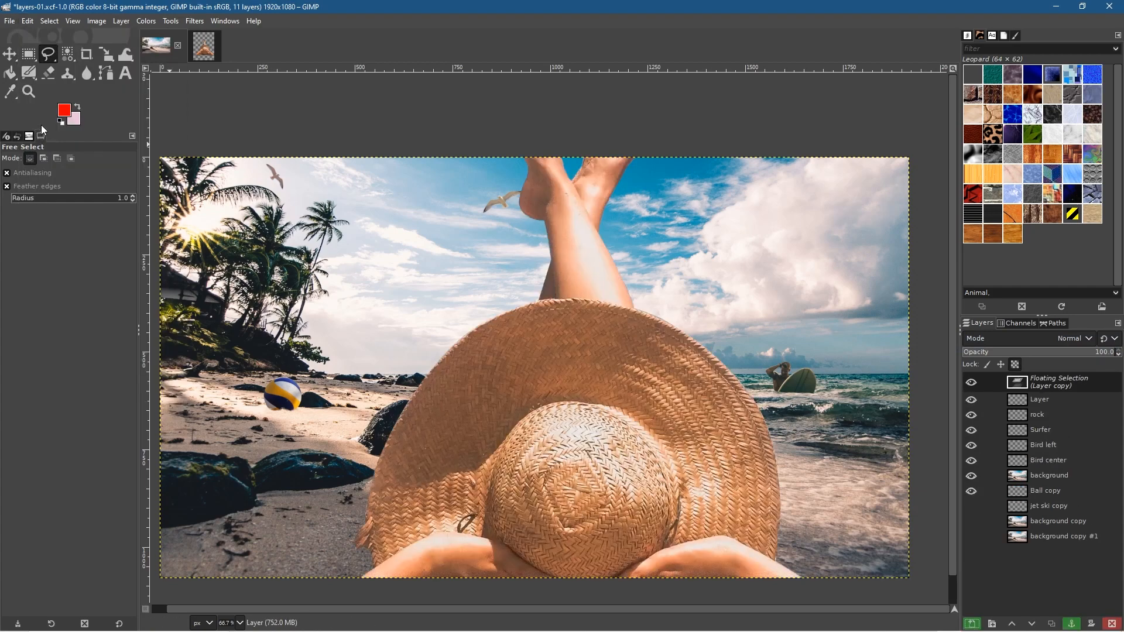
key(minus)
click(1073, 384)
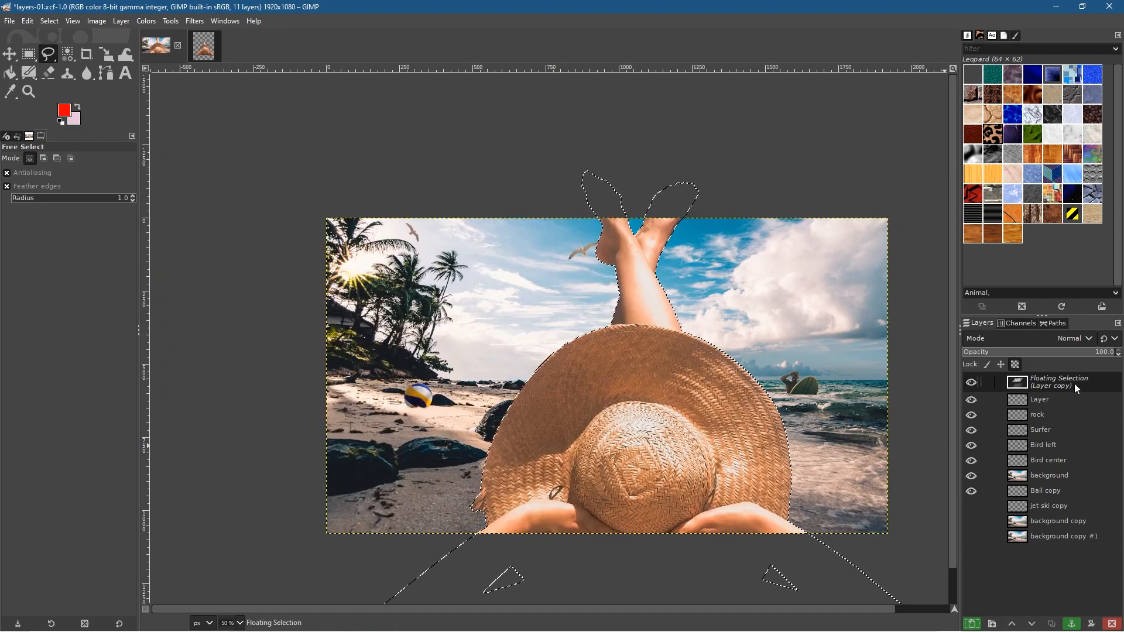
click(1075, 622)
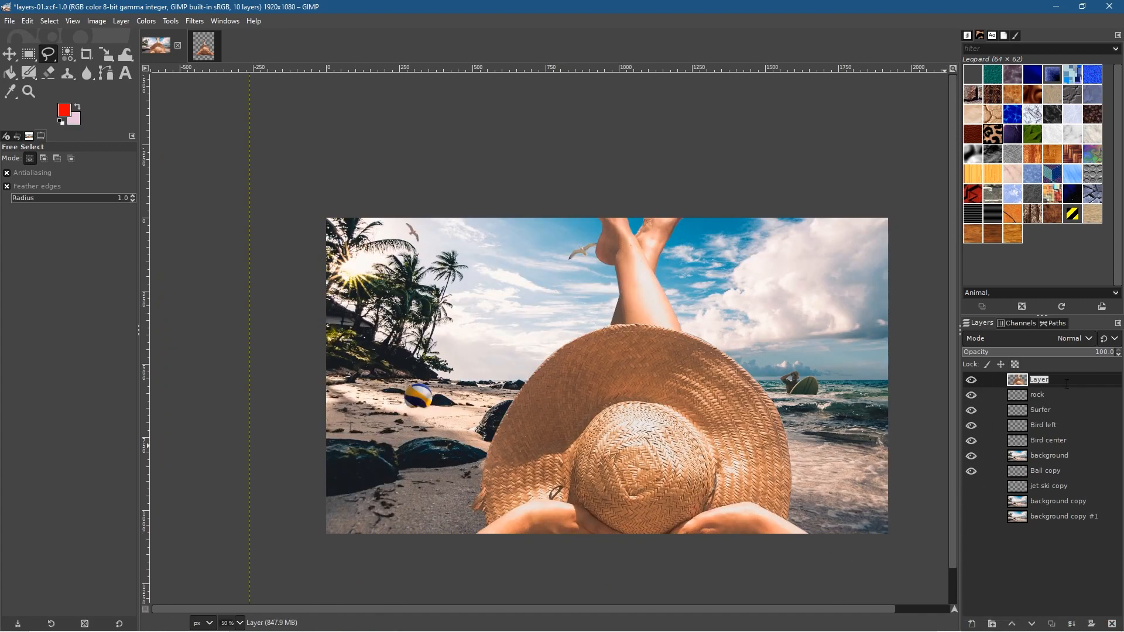
text(L)
key(Return)
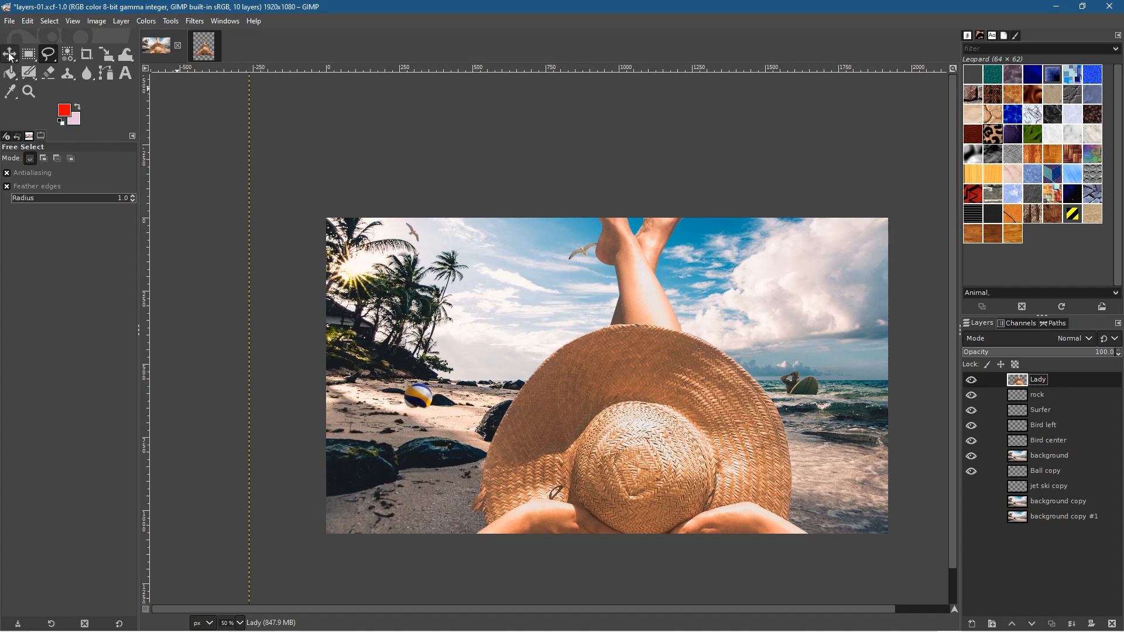
Scale the Lady layer down around its center to 771 × 1028 px, keeping the aspect ratio
click(107, 56)
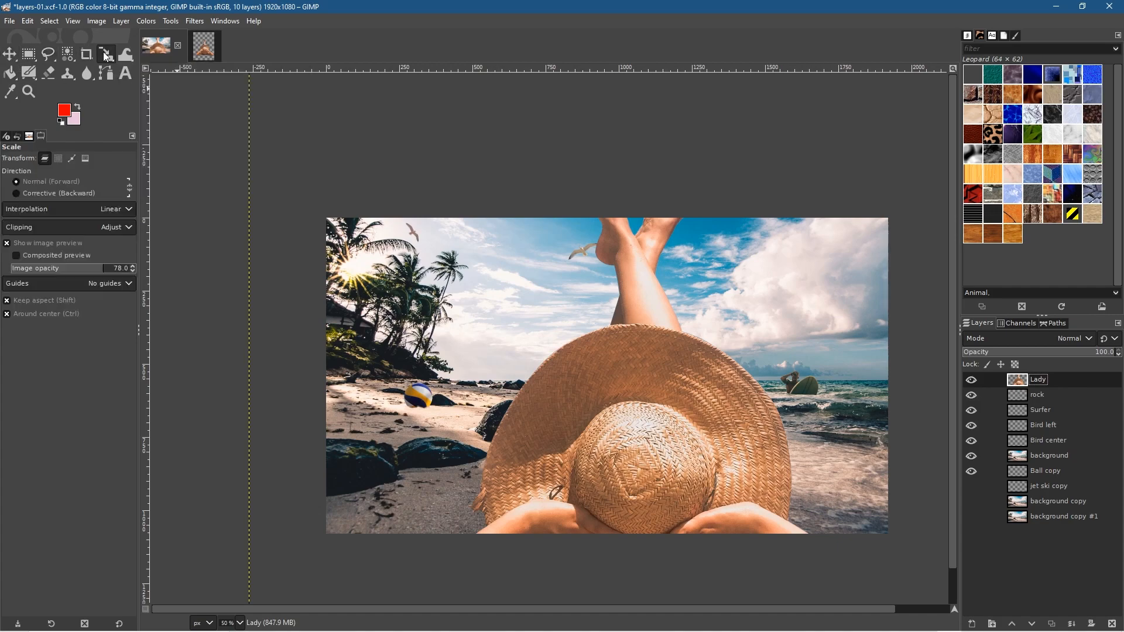
click(612, 361)
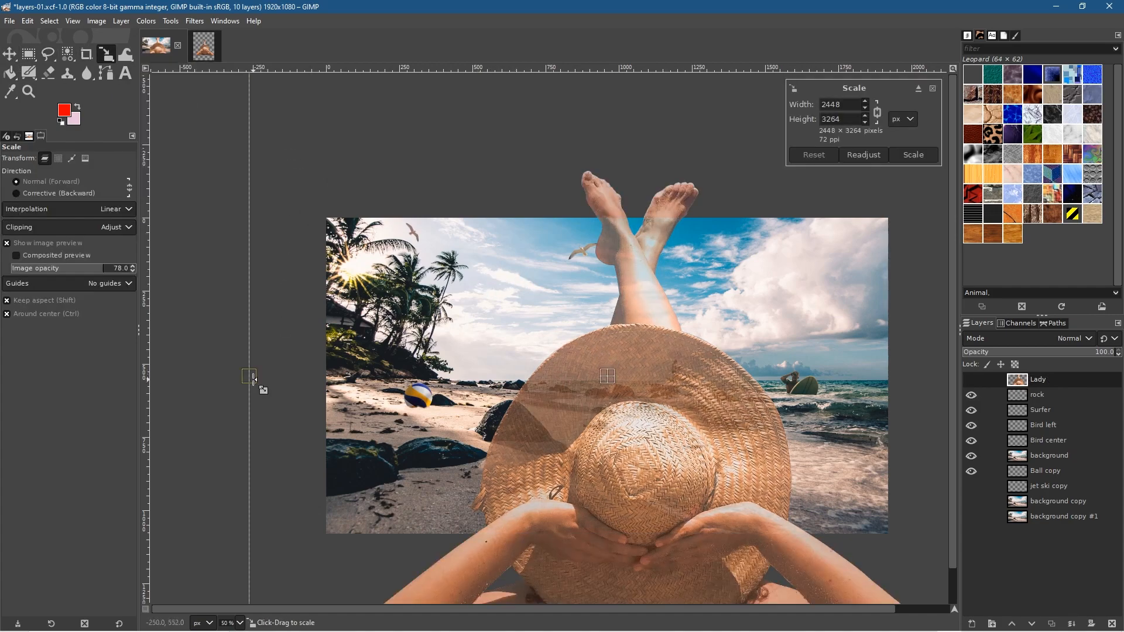
drag(254, 379, 497, 410)
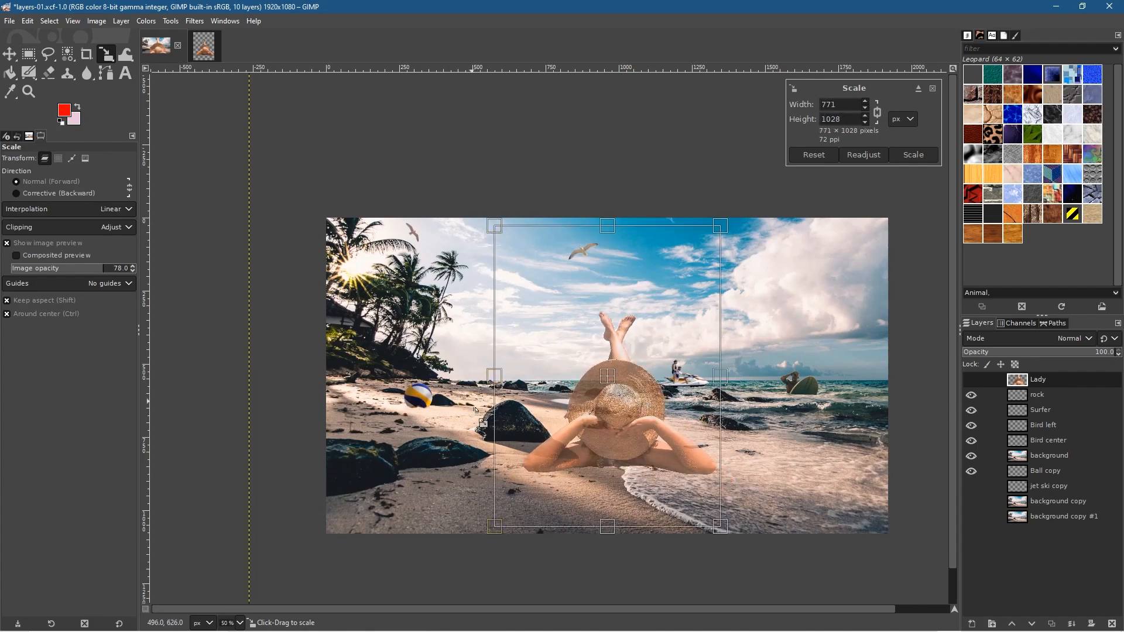
click(918, 153)
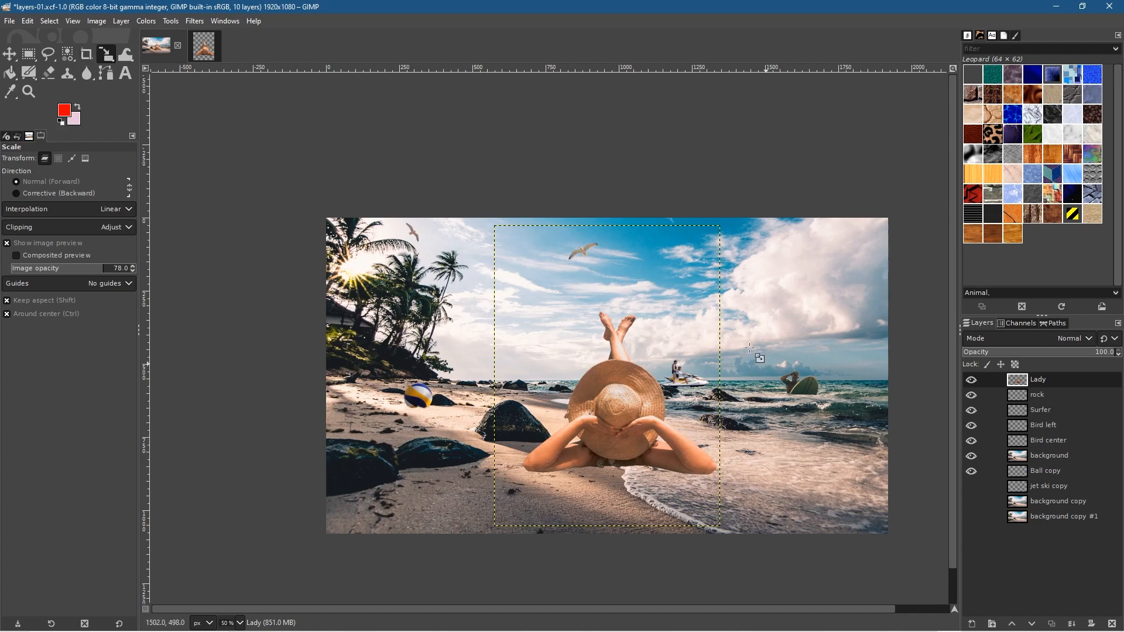
Draw a rectangular selection of about 800 × 676 px around the woman and crop the Lady layer to it
click(28, 57)
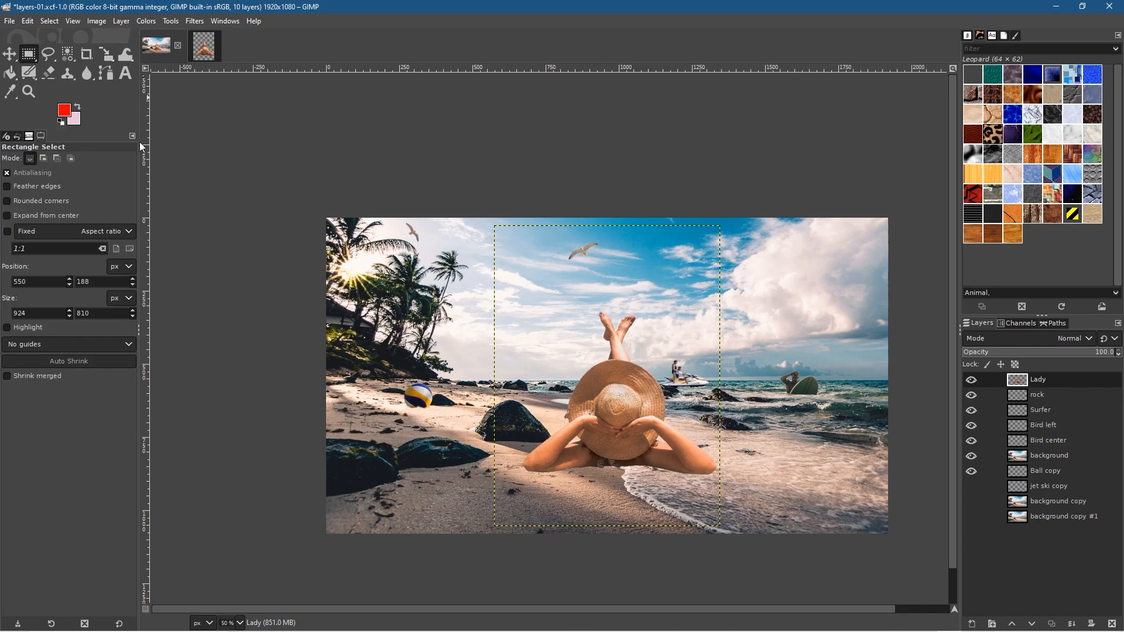
drag(496, 297, 730, 495)
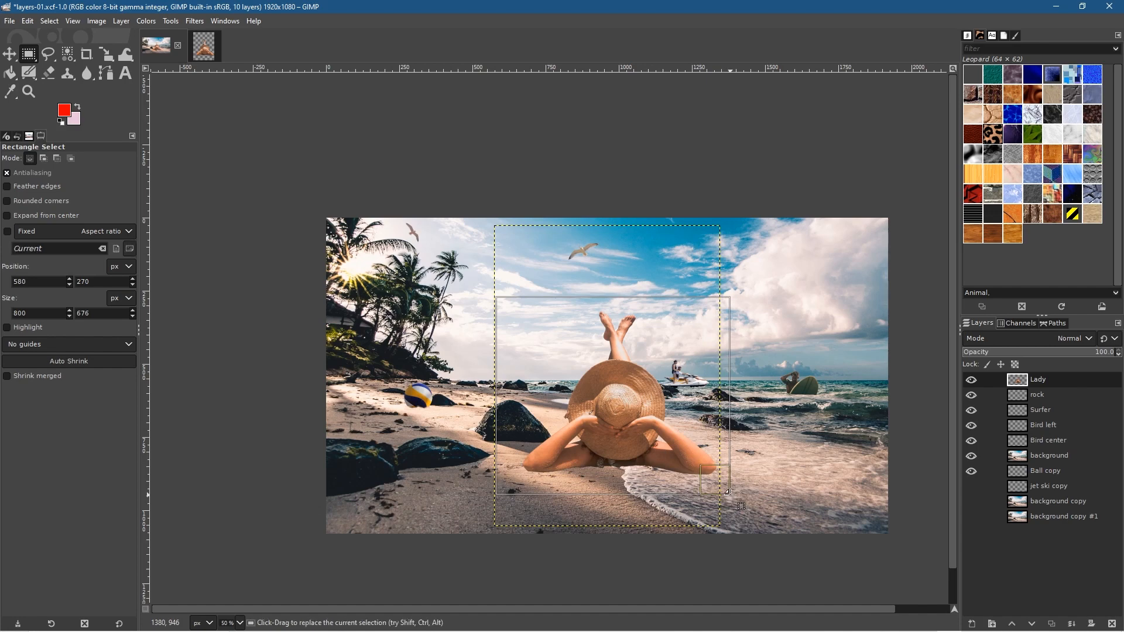
click(122, 25)
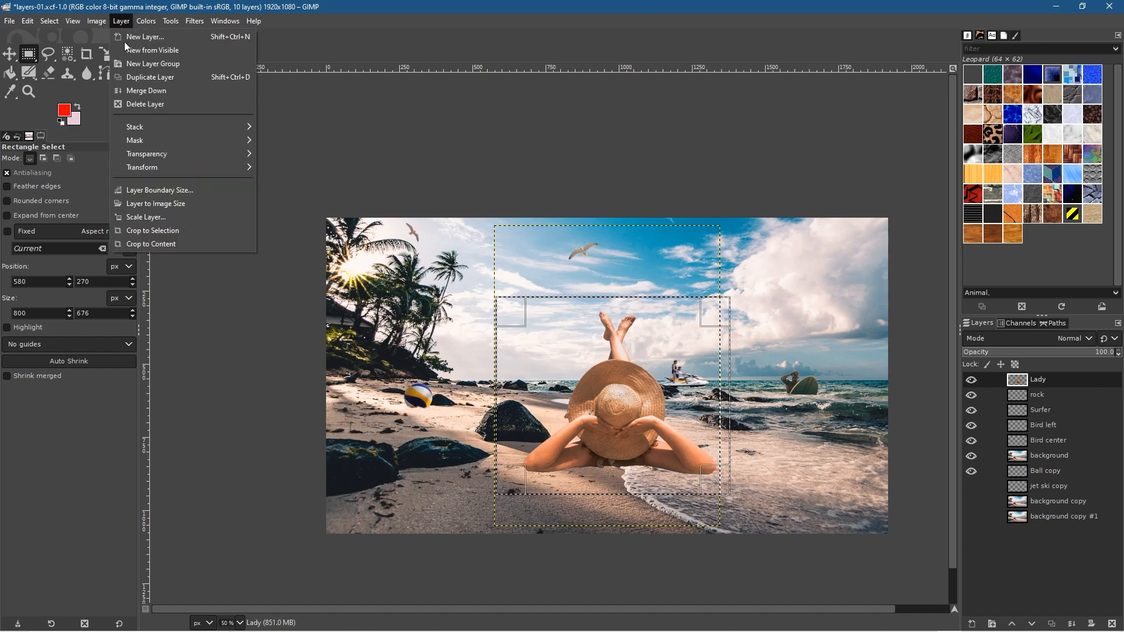
click(178, 232)
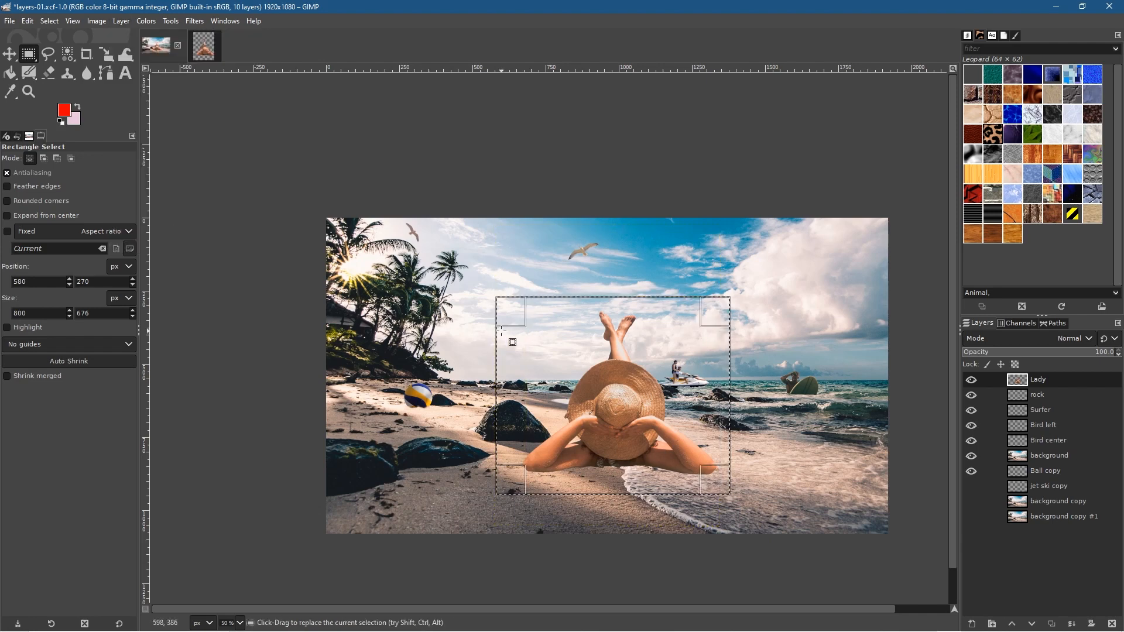
click(106, 55)
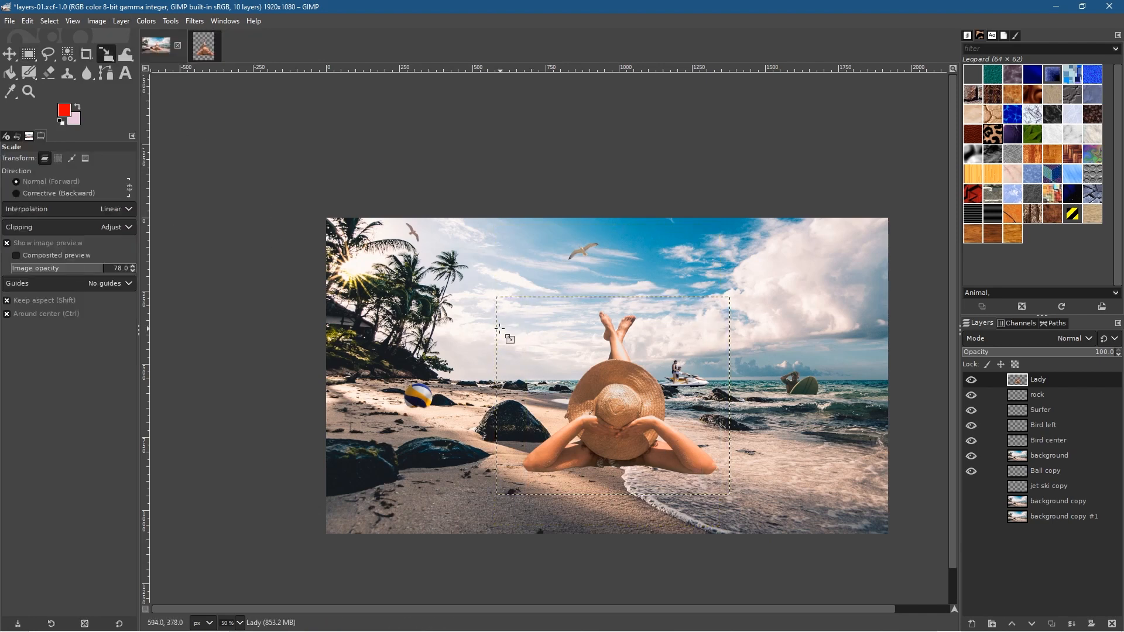
click(518, 338)
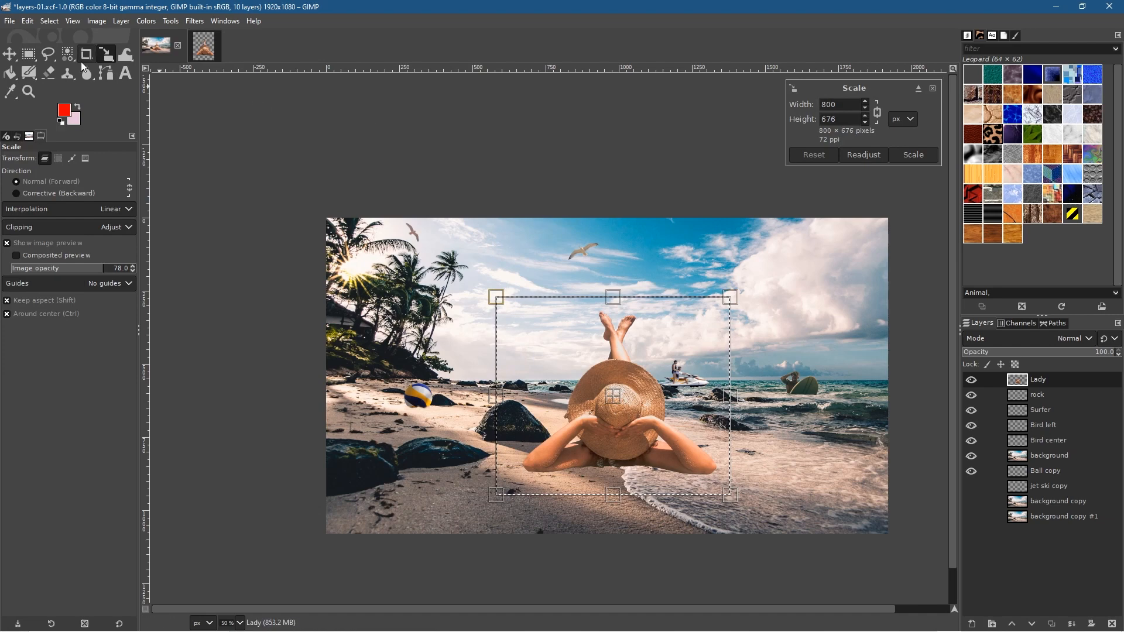
key(Escape)
Clear the selection, then scale the Lady layer to about 630 × 533 px and place it low on the sand, left of the waterline
click(49, 21)
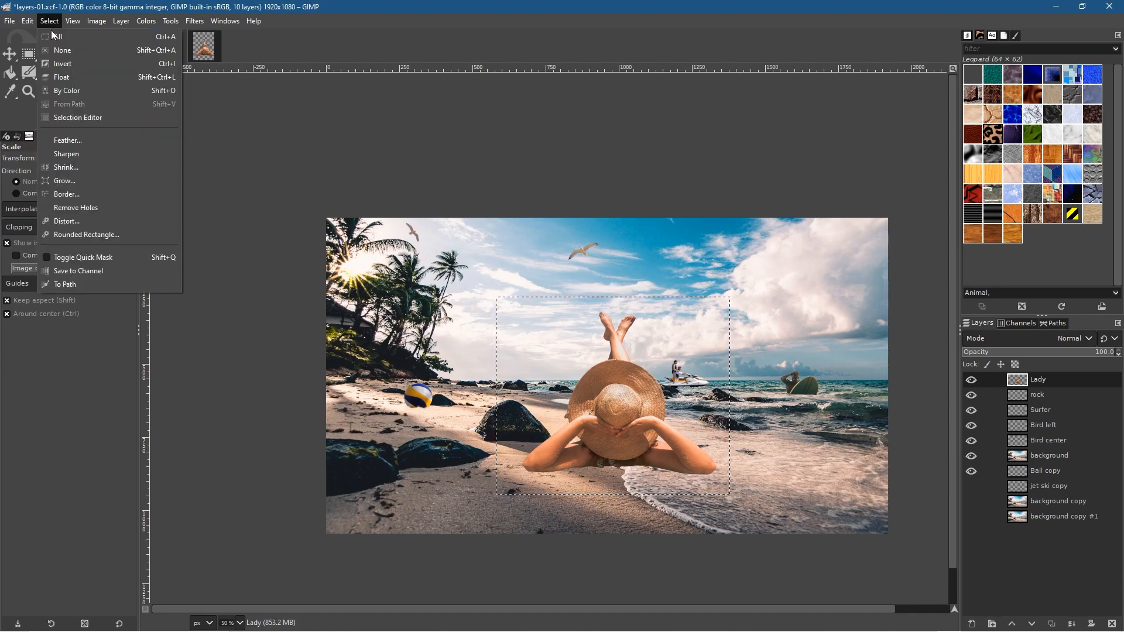
click(63, 50)
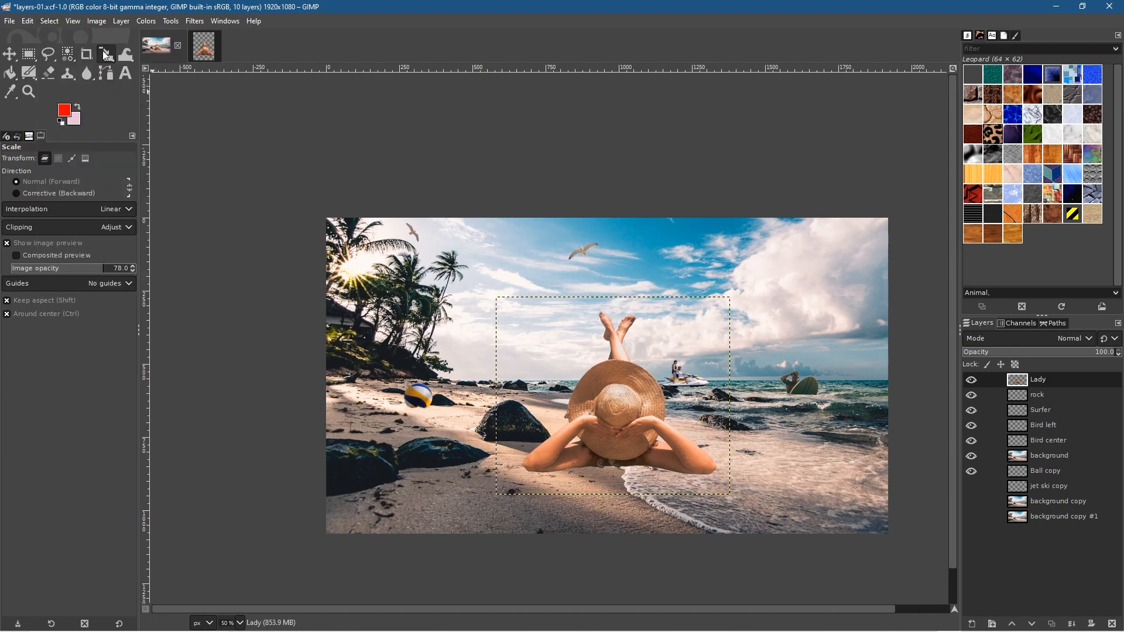
click(534, 350)
mouse_move(496, 302)
mouse_down()
mouse_move(476, 281)
mouse_move(498, 304)
mouse_up()
drag(613, 422, 557, 446)
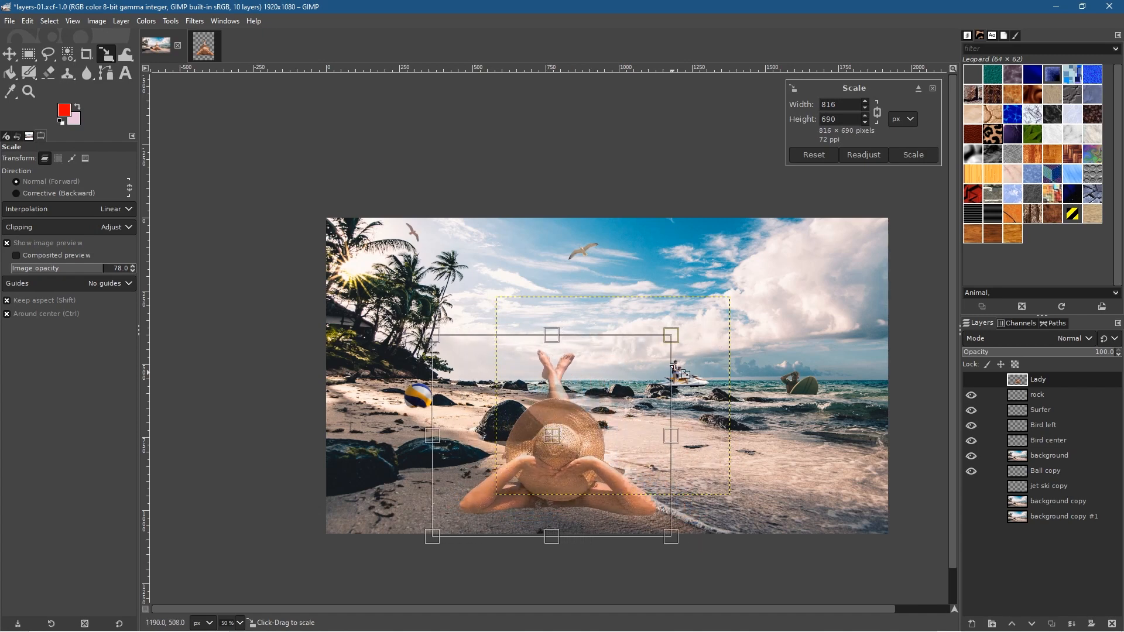
drag(671, 335, 644, 357)
drag(562, 445, 552, 460)
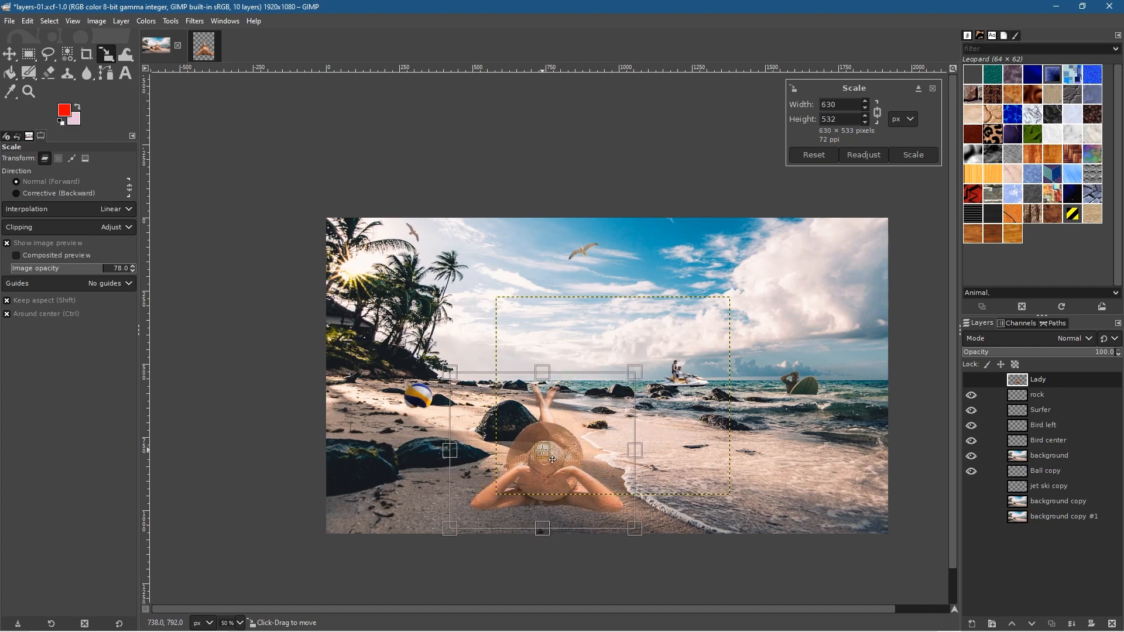
drag(552, 459, 548, 458)
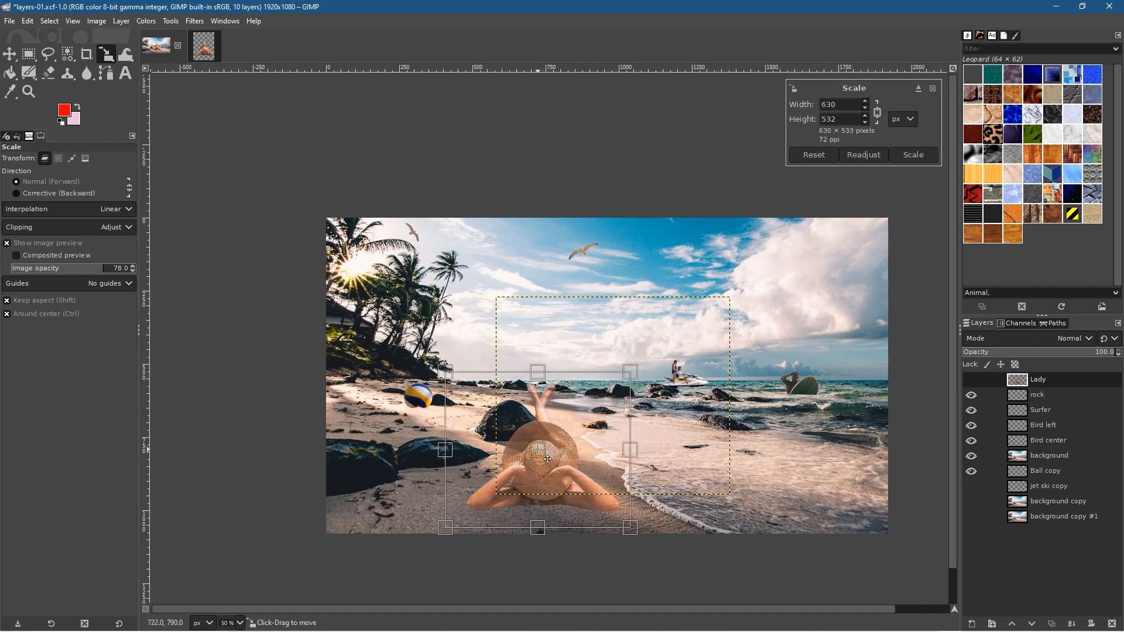
click(901, 155)
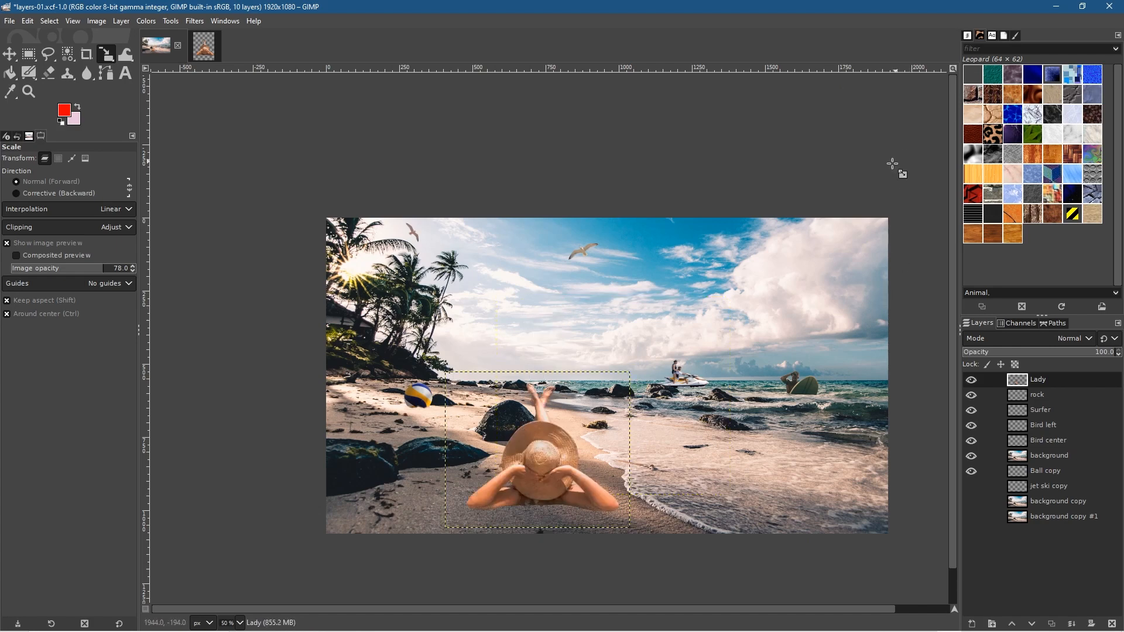
Duplicate the Lady layer, place the copy directly below the background layer and hide it as a backup
click(10, 53)
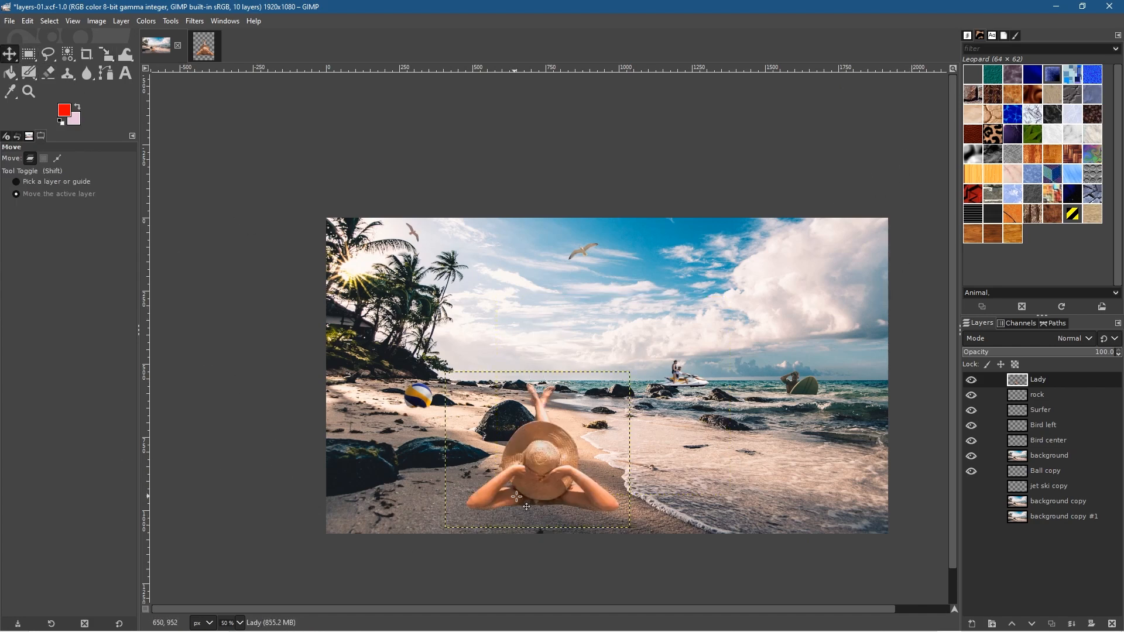
right_click(1045, 385)
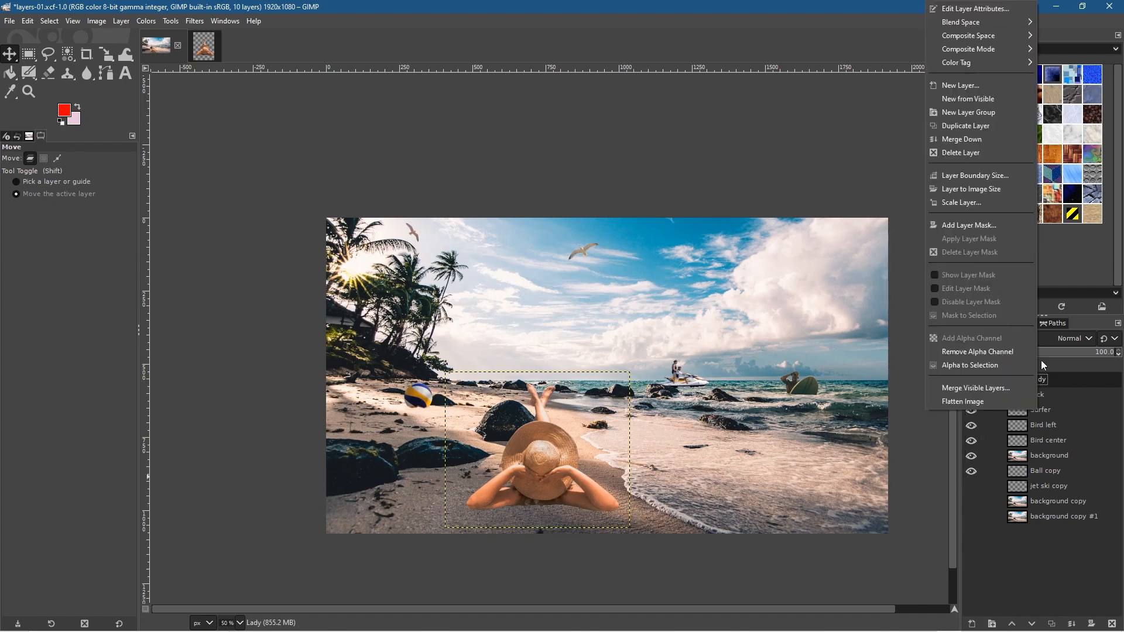
click(965, 125)
drag(1047, 386, 1052, 480)
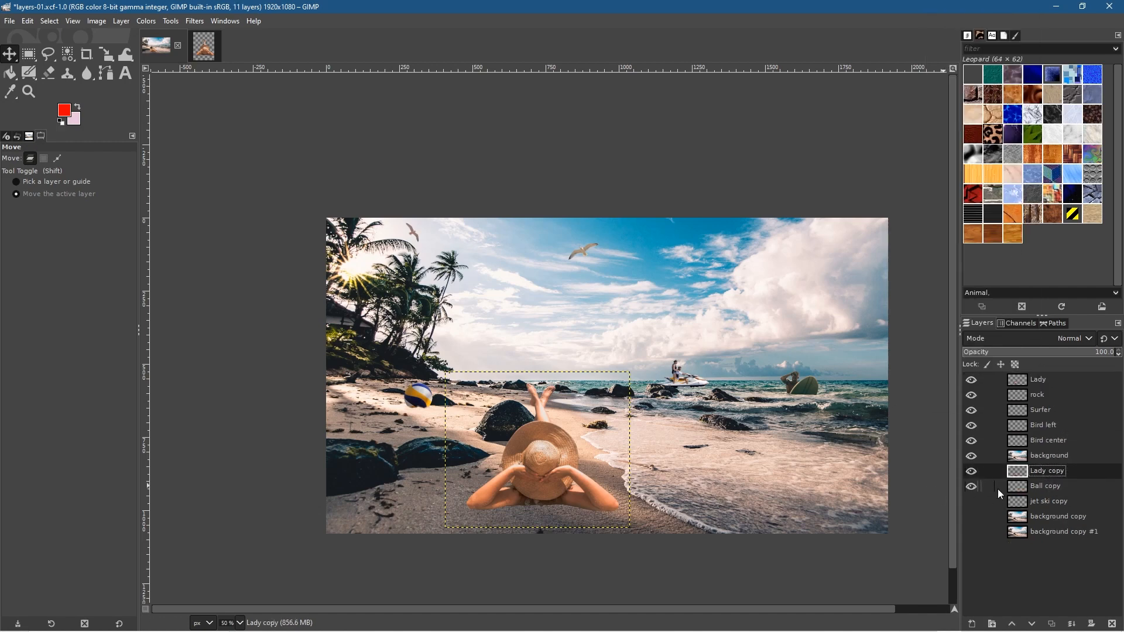
click(971, 470)
Duplicate the background layer as a hidden backup at the bottom of the stack and place the Lady layer directly above background
click(1045, 456)
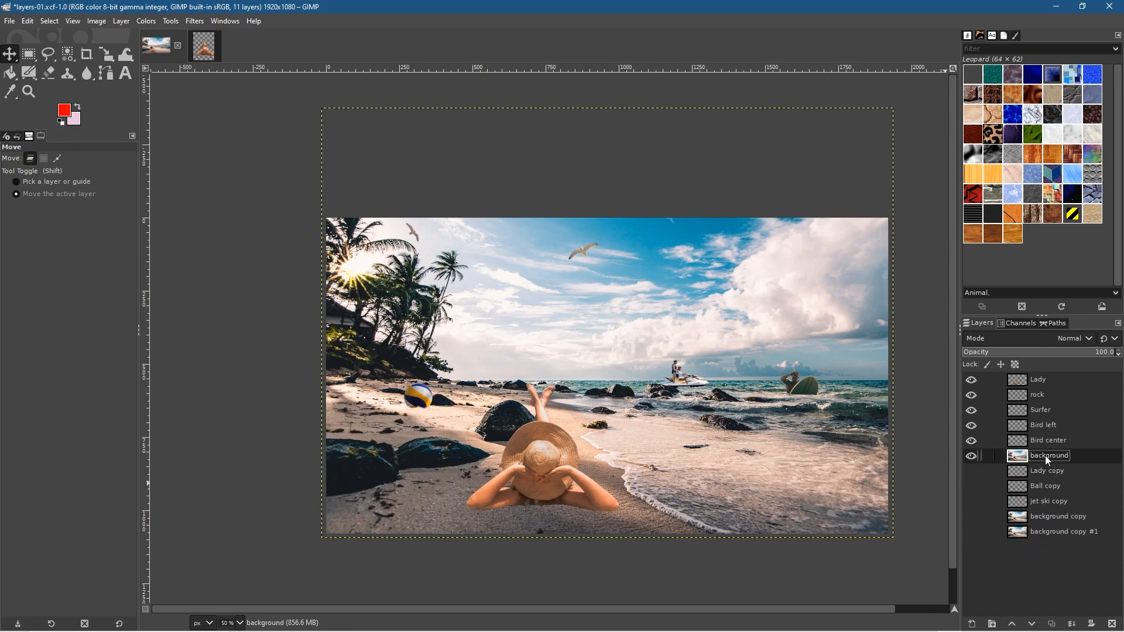
right_click(1041, 453)
click(970, 168)
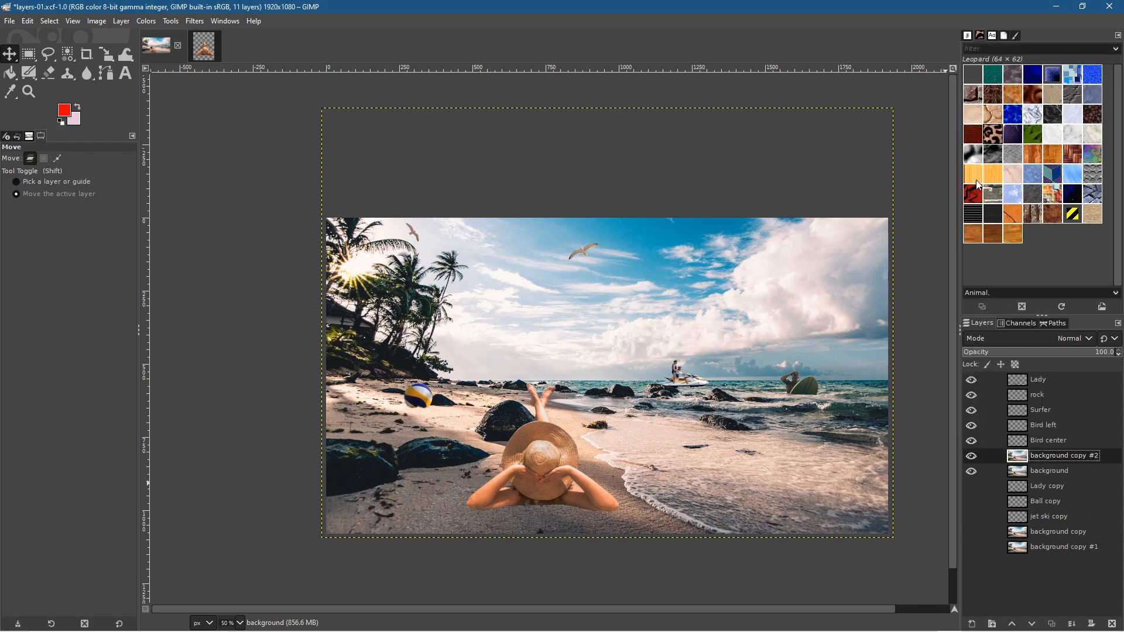
drag(1033, 455, 1031, 561)
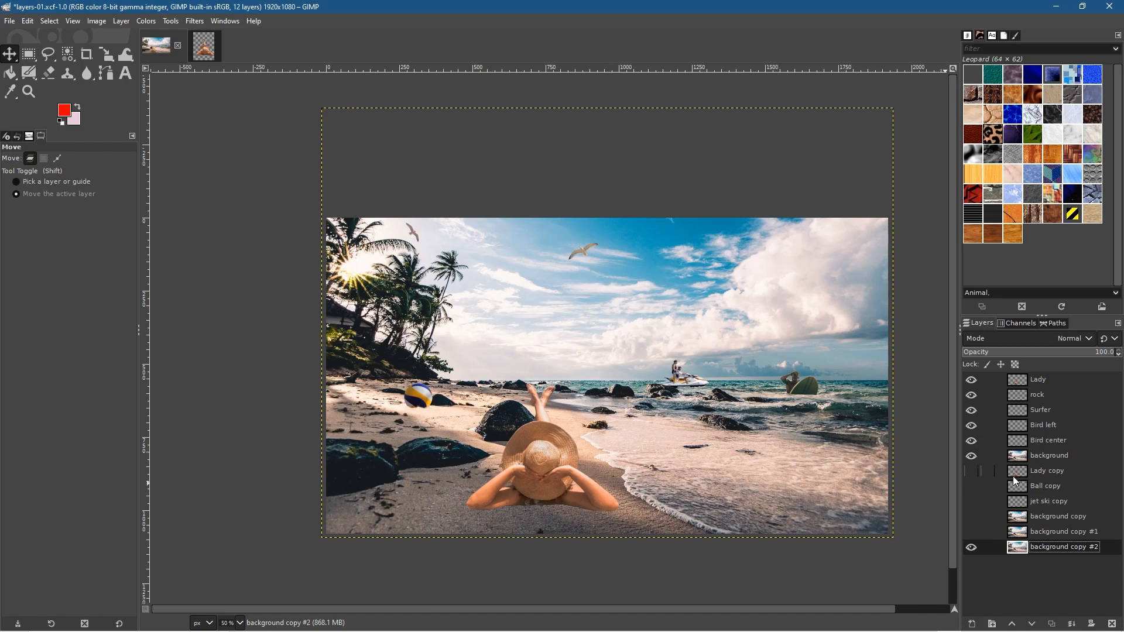
drag(1038, 377, 1042, 449)
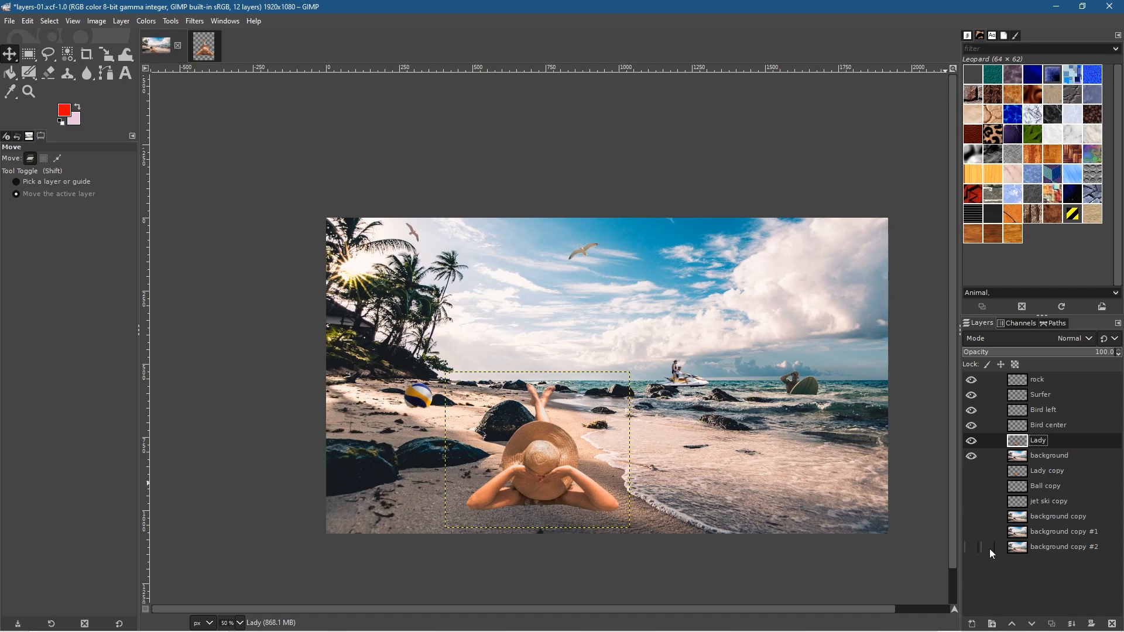
Toggle the background and Lady layers' visibility to examine which objects sit on separate layers before merging
click(971, 456)
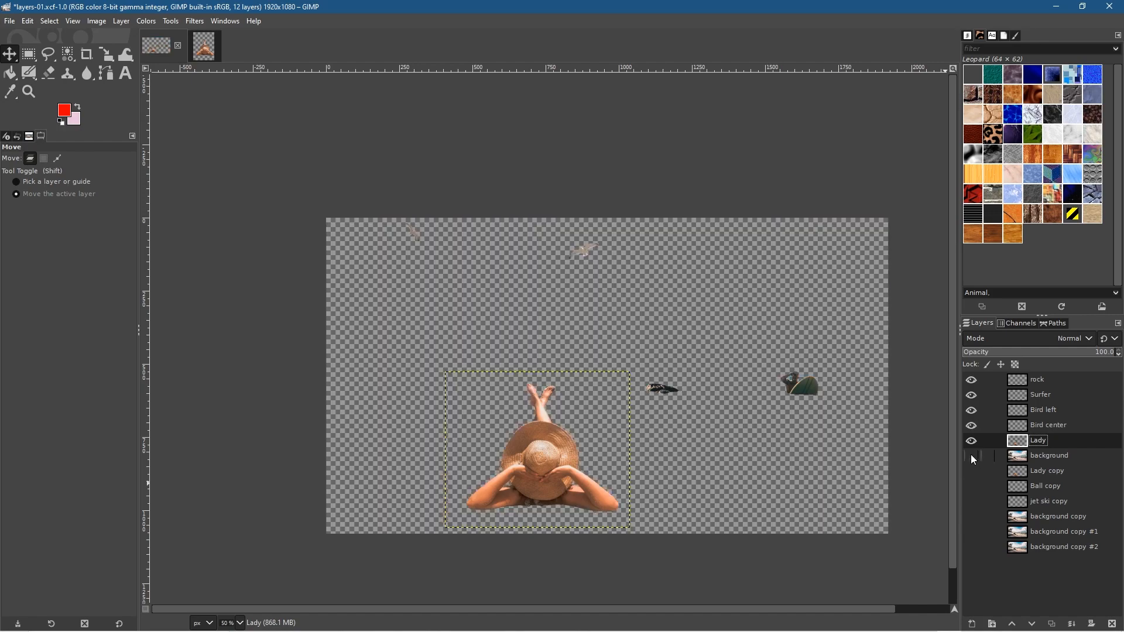
click(971, 456)
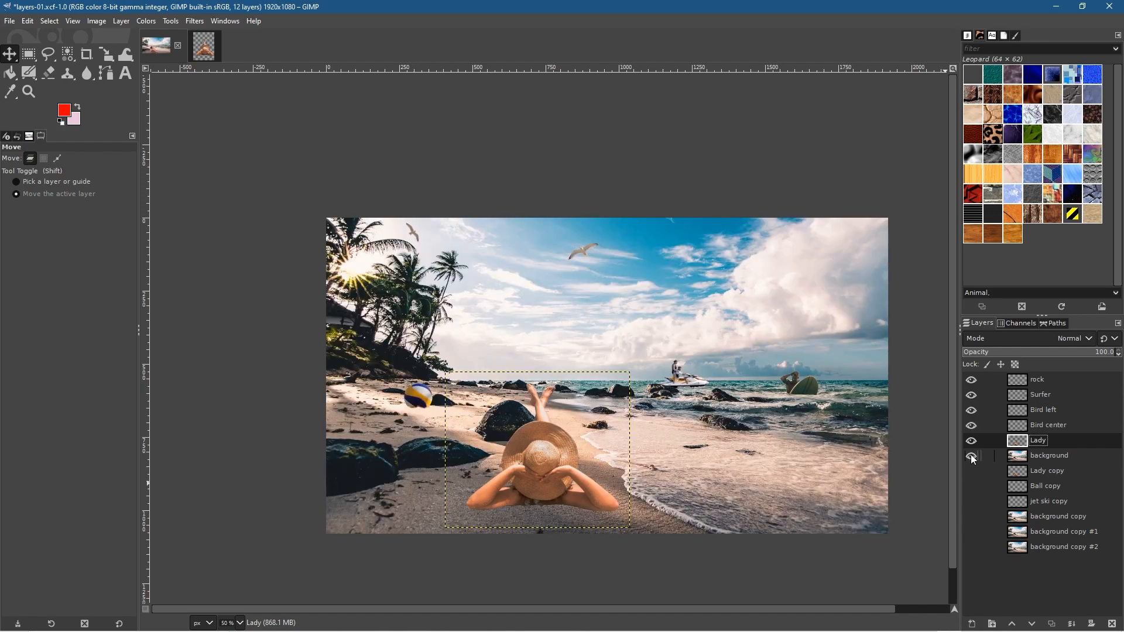
click(971, 456)
click(971, 456)
click(971, 455)
click(971, 456)
click(971, 456)
click(971, 456)
click(971, 456)
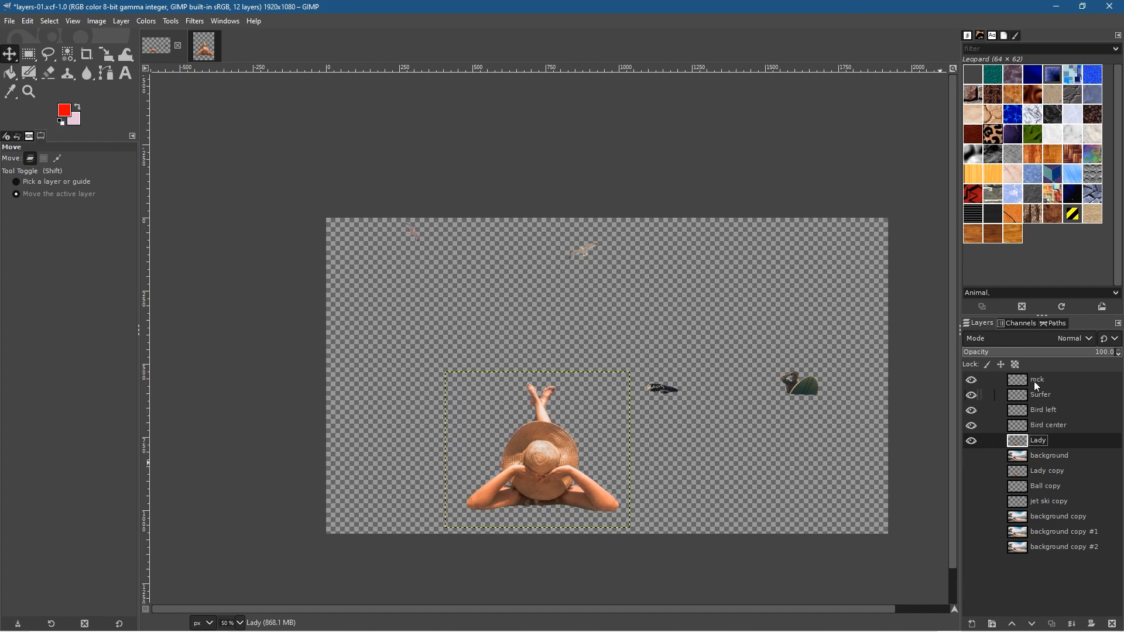
click(972, 441)
click(972, 456)
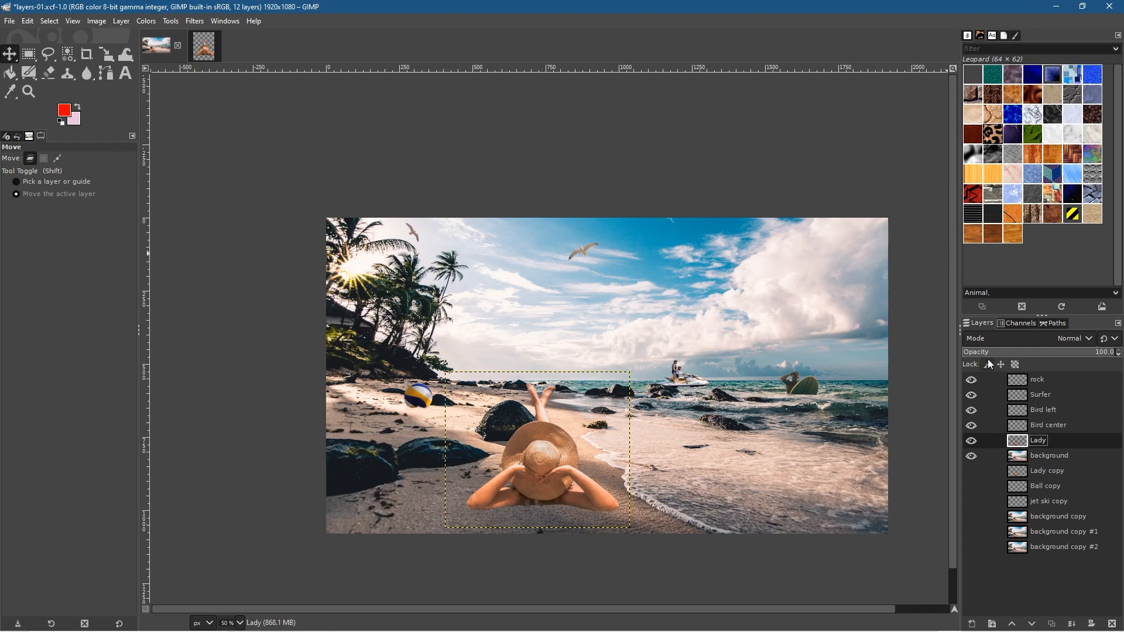
Merge the Lady layer down into the background layer
right_click(1037, 445)
click(964, 172)
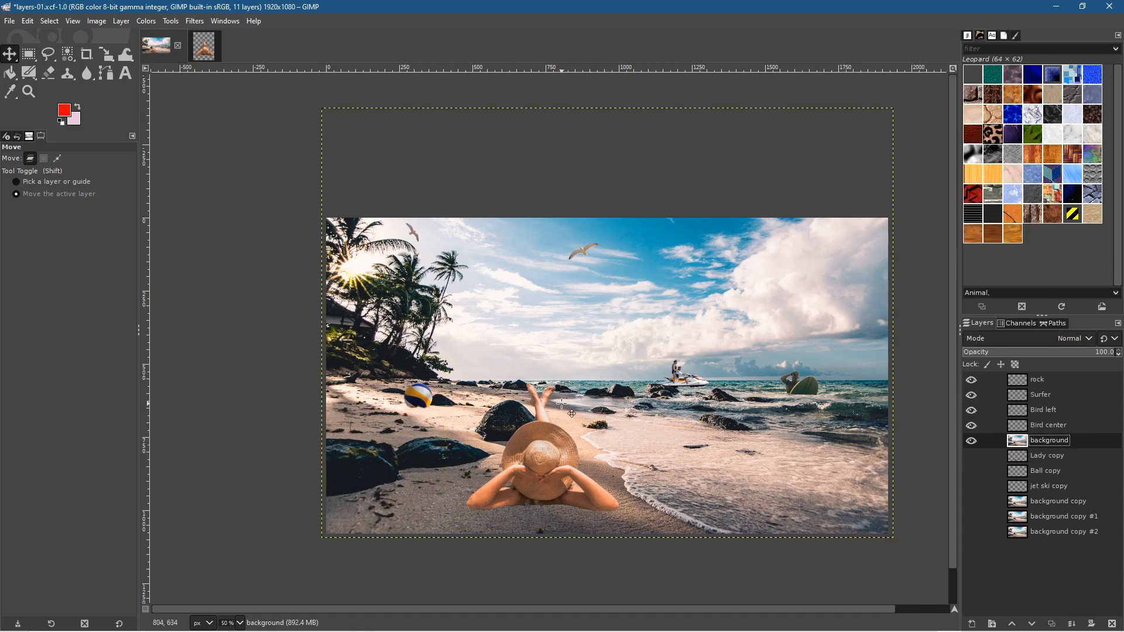
Set up the Clone tool with the Acrylic 03 brush at size 32 and sample the sand just below the woman's right-hand elbow
scroll(562, 404, up, 3)
scroll(727, 217, left, 10)
key(ctrl)
scroll(601, 360, up, 1)
scroll(601, 360, down, 1)
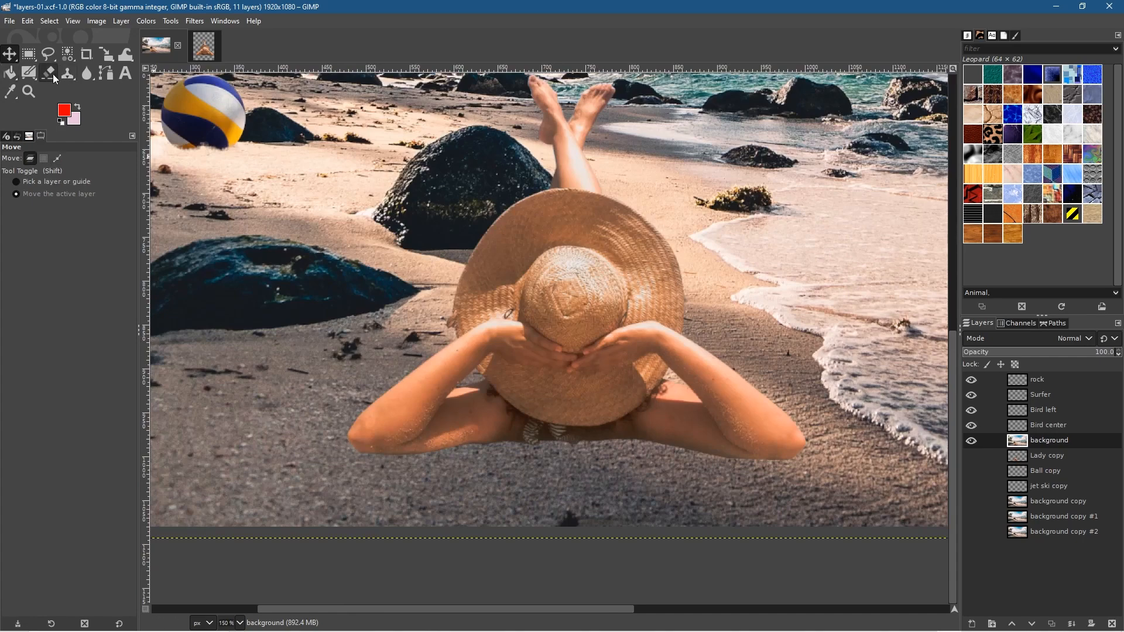
click(69, 72)
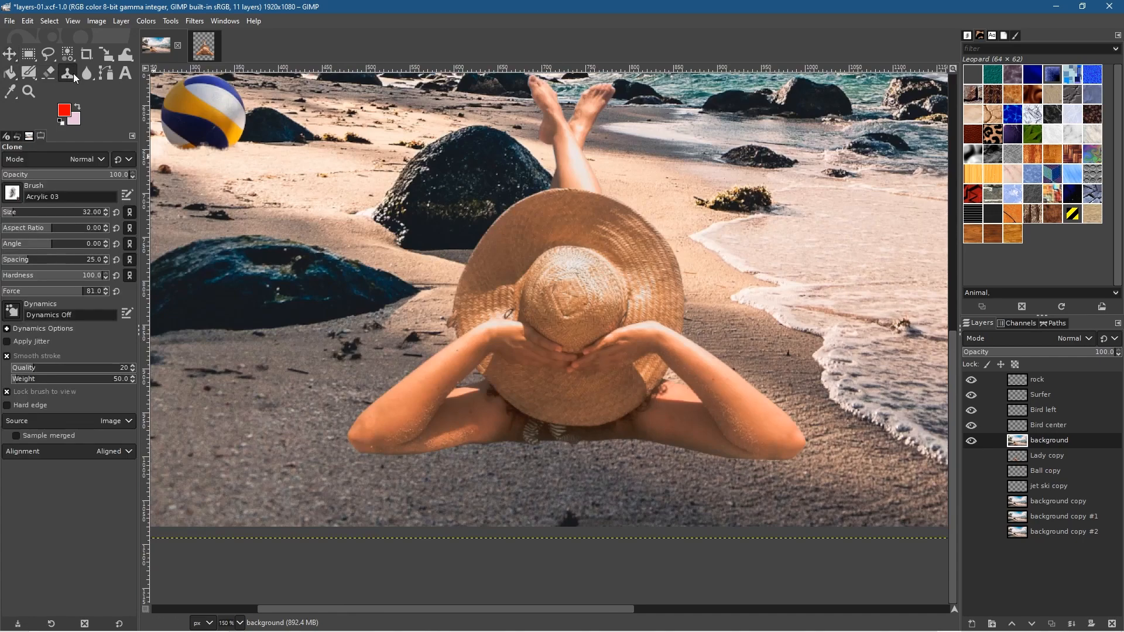
click(12, 193)
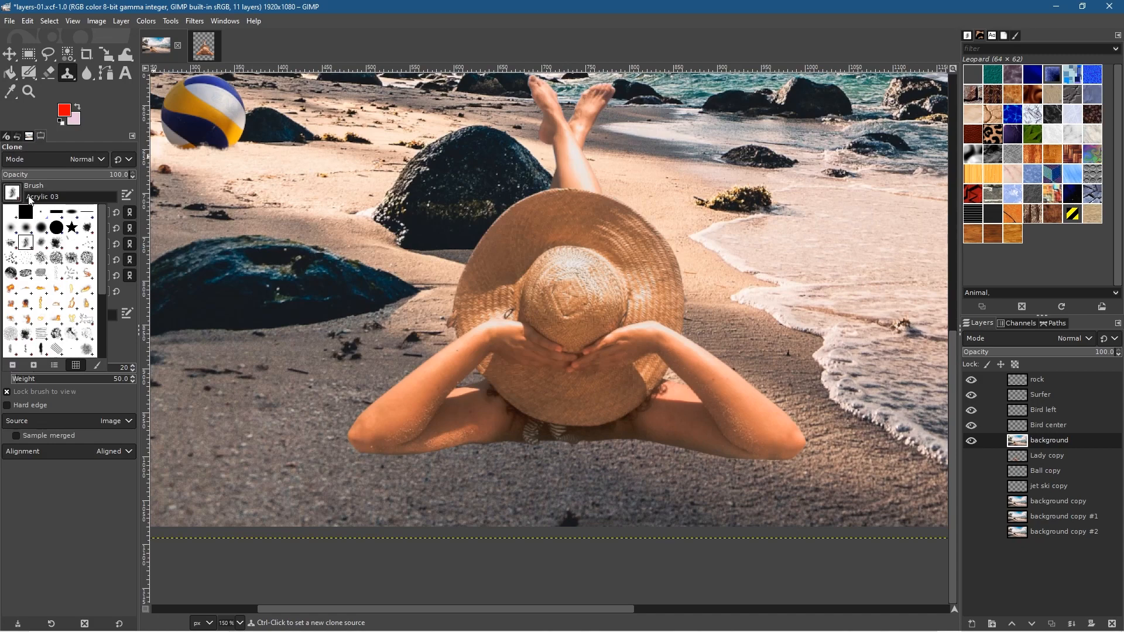
click(72, 196)
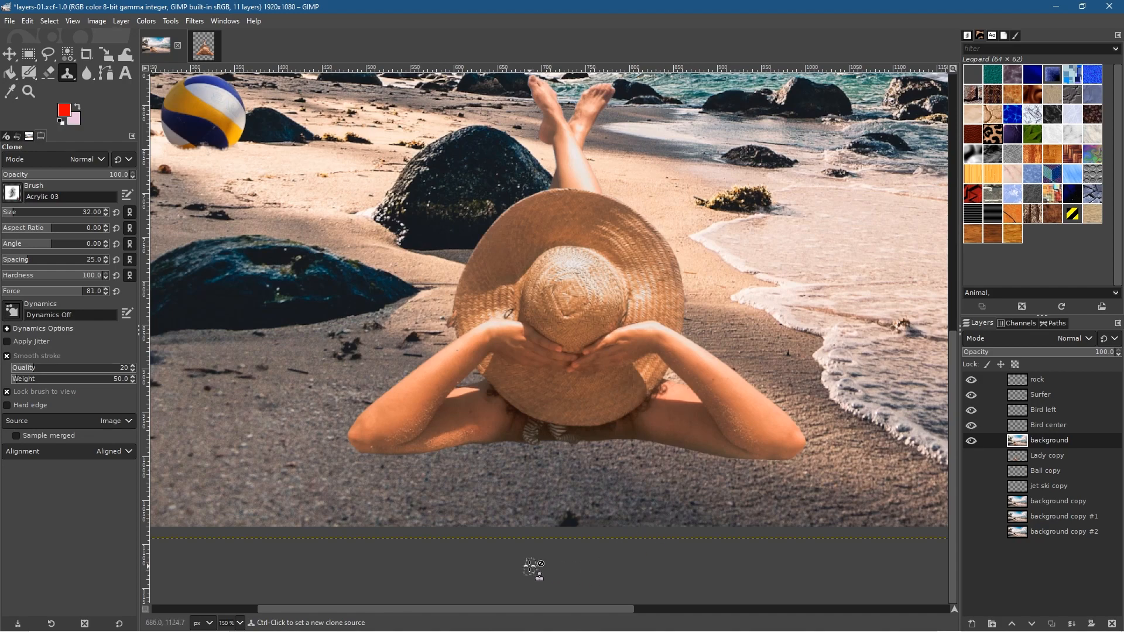
drag(866, 479, 773, 412)
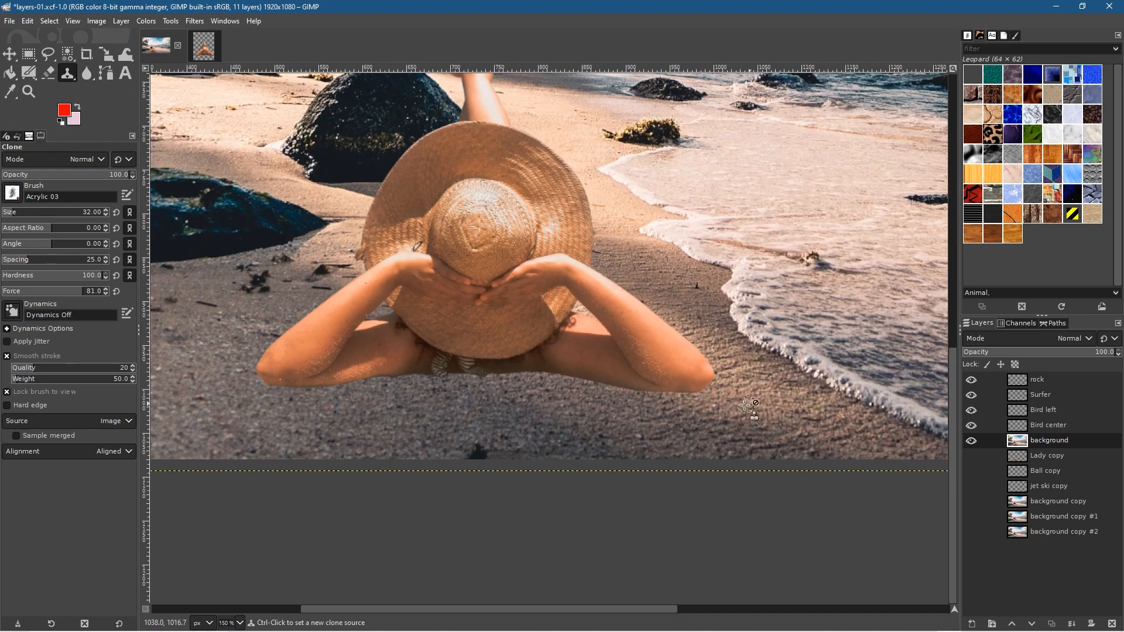
key(ctrl)
ctrl+click(703, 409)
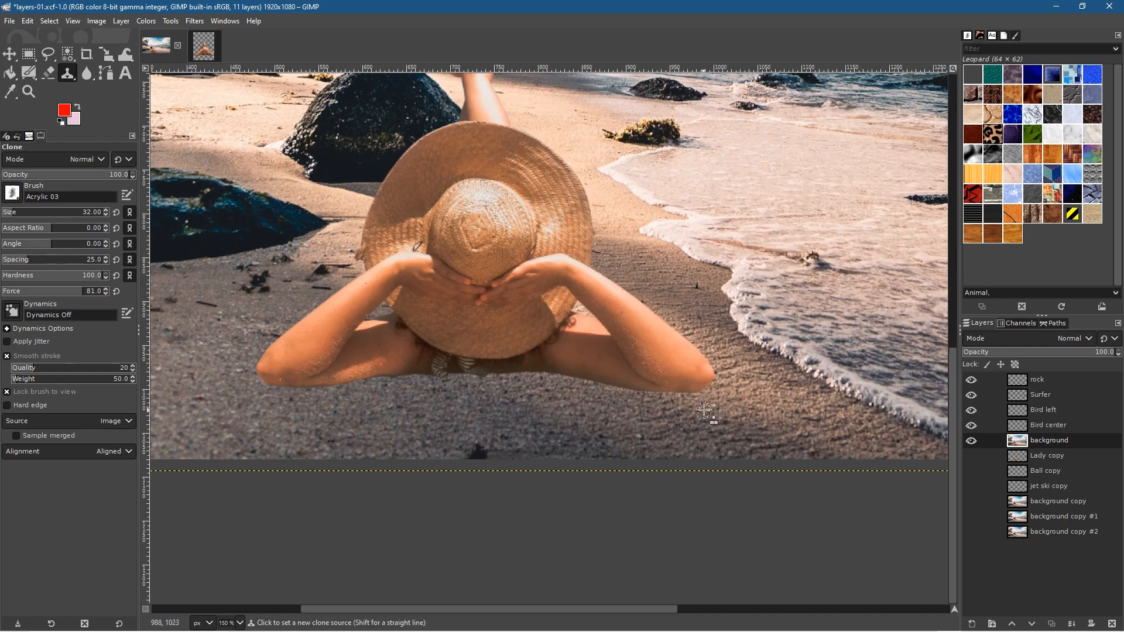
Clone sand over the lower edge of the woman's arm on the right, starting near the elbow, to blend it into the beach
ctrl+scroll(685, 406, down, 2)
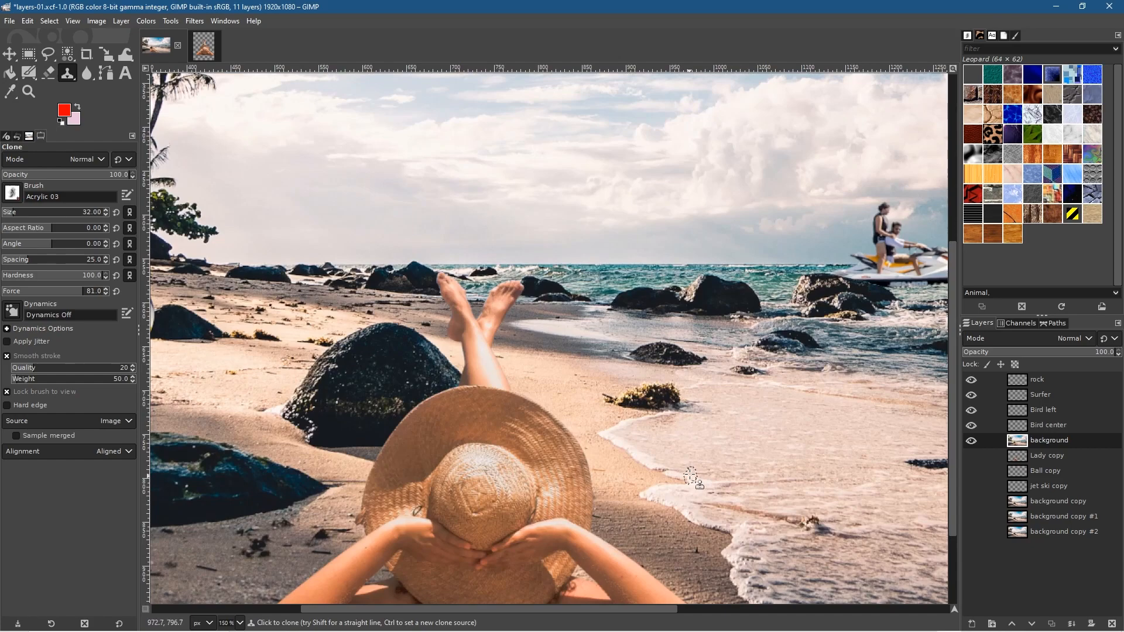
ctrl+scroll(686, 462, up, 4)
scroll(688, 475, down, 3)
ctrl+scroll(537, 340, up, 2)
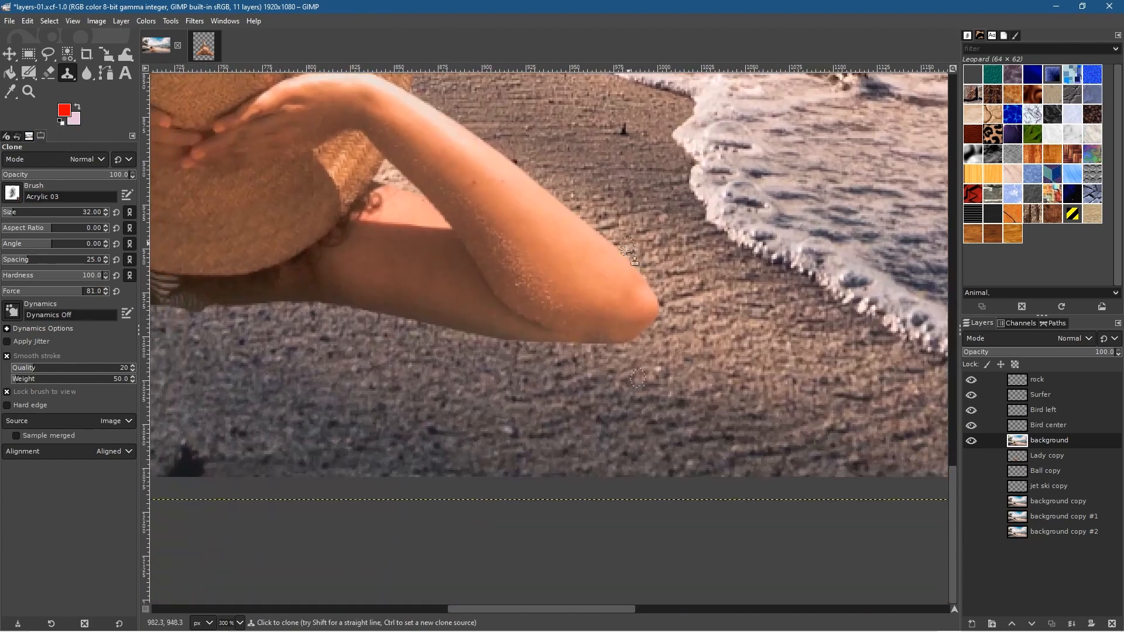
scroll(537, 339, left, 3)
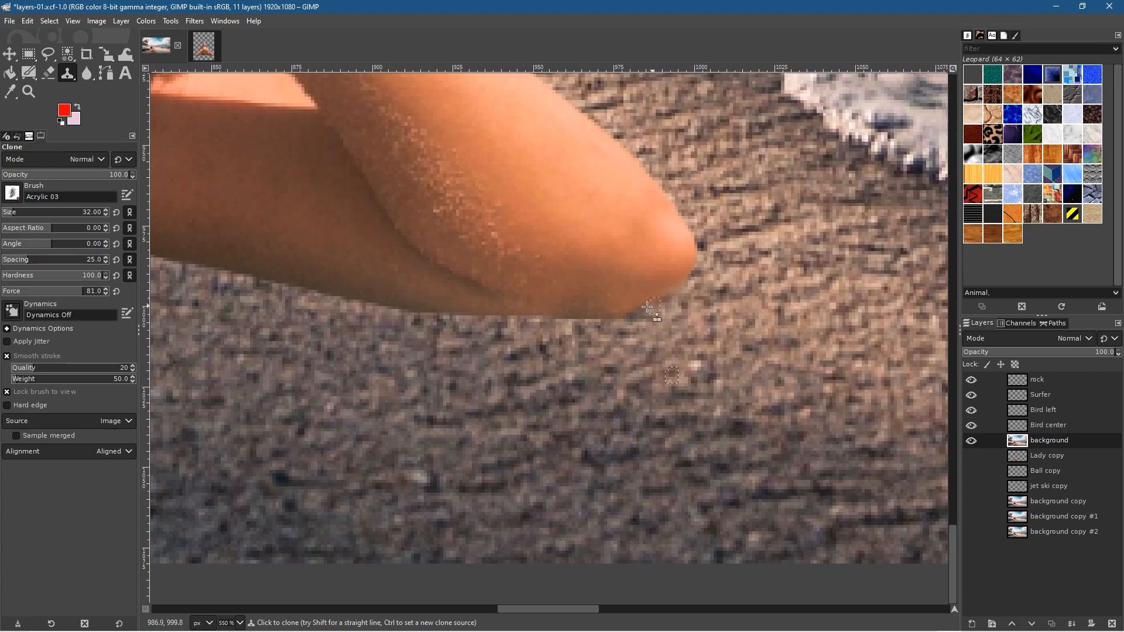
mouse_move(585, 316)
mouse_down()
mouse_move(532, 313)
mouse_move(635, 312)
mouse_move(616, 310)
mouse_move(694, 274)
mouse_move(660, 306)
mouse_move(622, 311)
mouse_move(648, 298)
mouse_move(629, 297)
mouse_move(595, 311)
mouse_move(704, 272)
mouse_move(555, 317)
mouse_move(431, 300)
mouse_move(415, 313)
mouse_move(514, 307)
mouse_move(467, 313)
mouse_move(316, 293)
mouse_move(422, 314)
mouse_move(369, 298)
mouse_move(415, 301)
mouse_move(324, 281)
mouse_move(327, 271)
mouse_move(298, 293)
mouse_move(296, 283)
mouse_move(269, 282)
mouse_up()
Clone sand along the lower edge of the woman's shoulders and back beneath the hat to roughen the hard cutout line
ctrl+scroll(453, 398, down, 4)
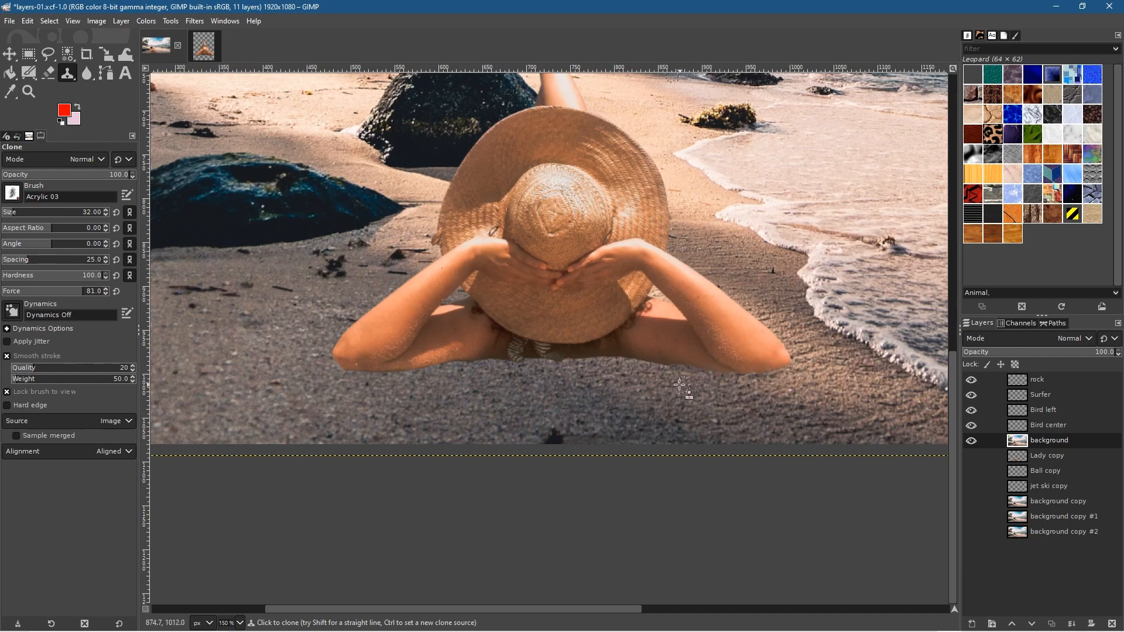
ctrl+scroll(631, 366, up, 2)
drag(442, 329, 578, 379)
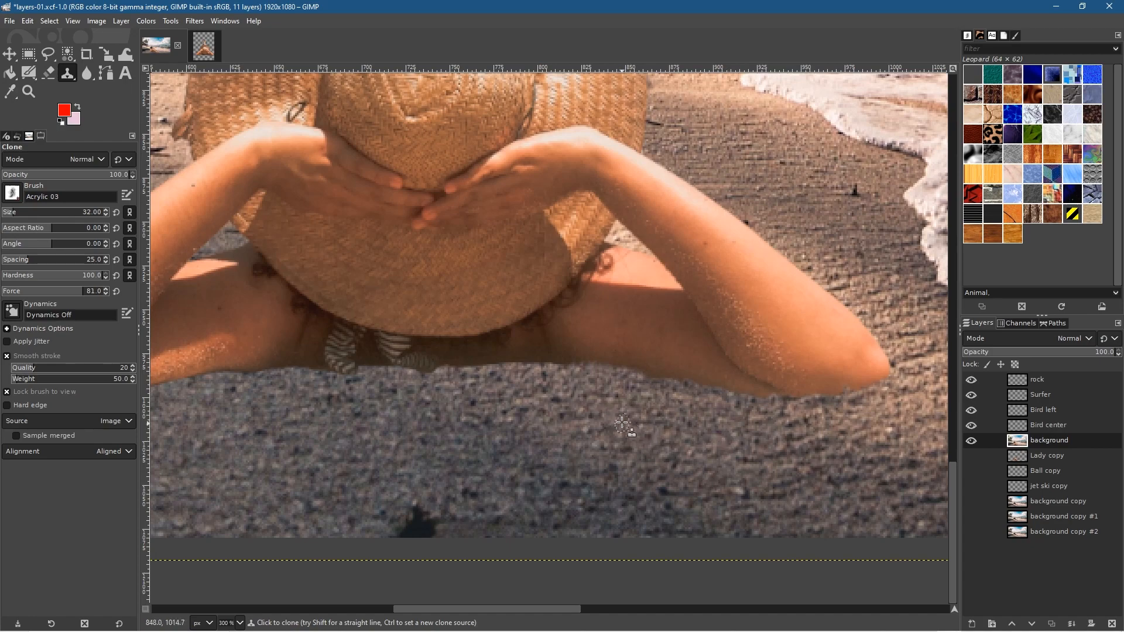
mouse_move(602, 369)
mouse_down()
mouse_move(535, 369)
mouse_move(658, 382)
mouse_move(514, 366)
mouse_move(391, 379)
mouse_move(380, 364)
mouse_move(333, 380)
mouse_move(297, 375)
mouse_move(321, 375)
mouse_move(303, 364)
mouse_move(196, 382)
mouse_up()
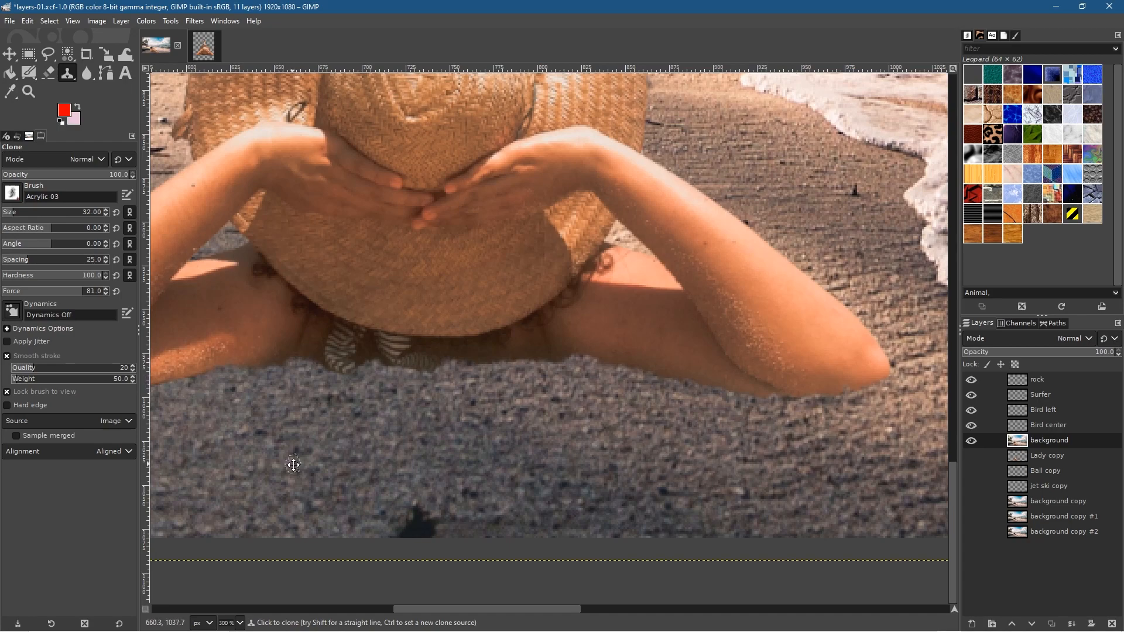
Clone sand along the lower edge of the woman's arm on the left as far as the elbow
drag(292, 464, 613, 476)
mouse_move(507, 392)
mouse_down()
mouse_move(524, 388)
mouse_move(392, 410)
mouse_move(448, 407)
mouse_move(416, 409)
mouse_move(317, 401)
mouse_up()
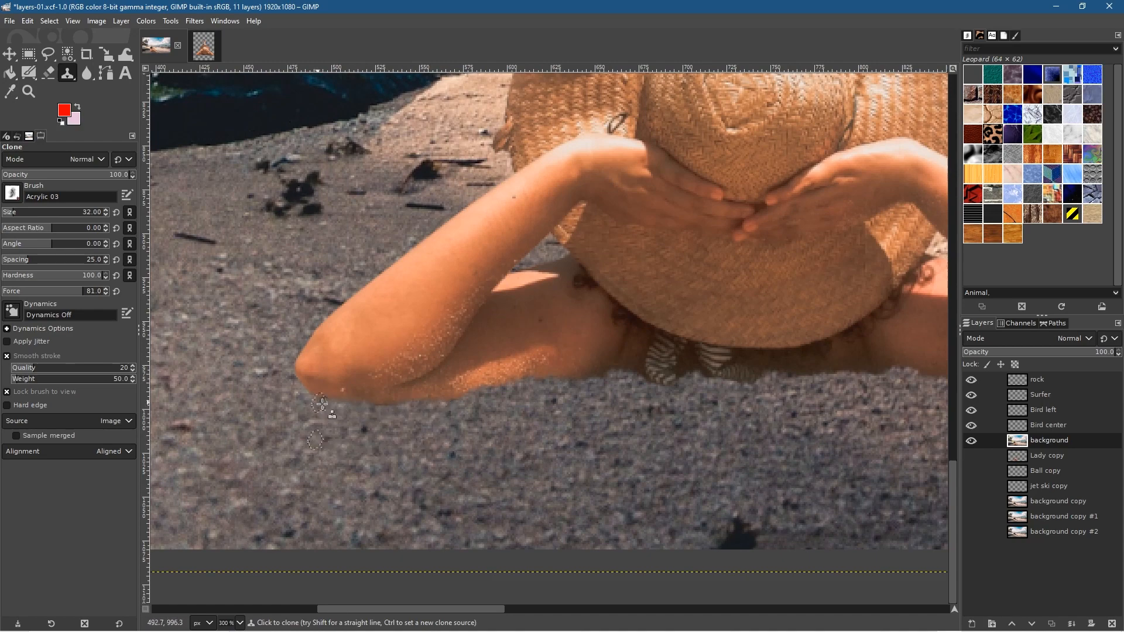
scroll(678, 446, down, 4)
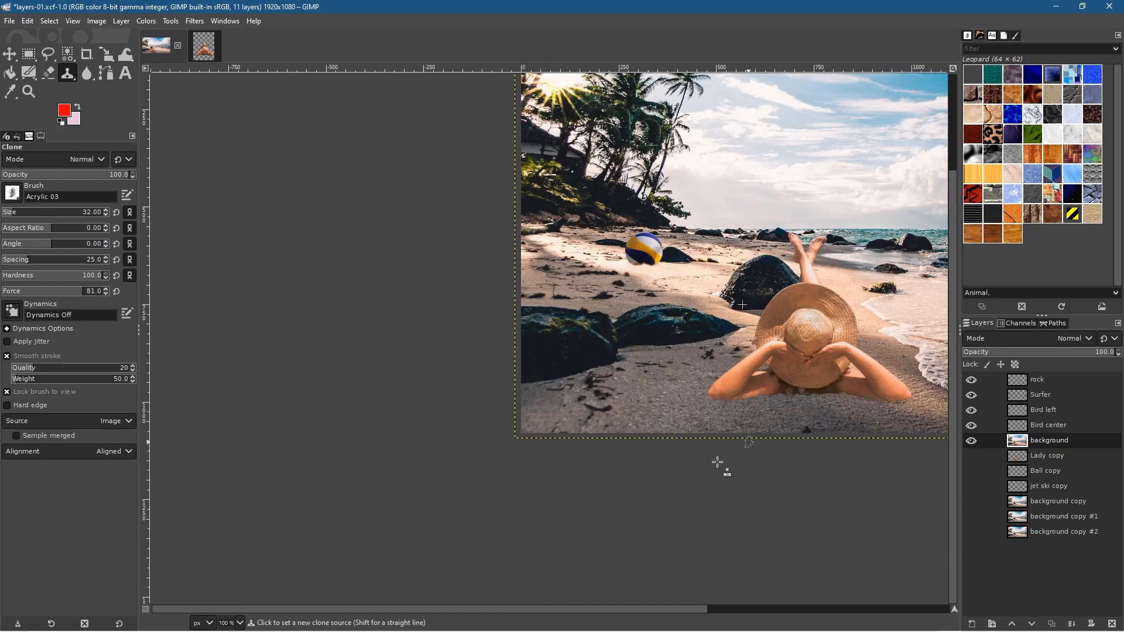
drag(803, 427, 471, 431)
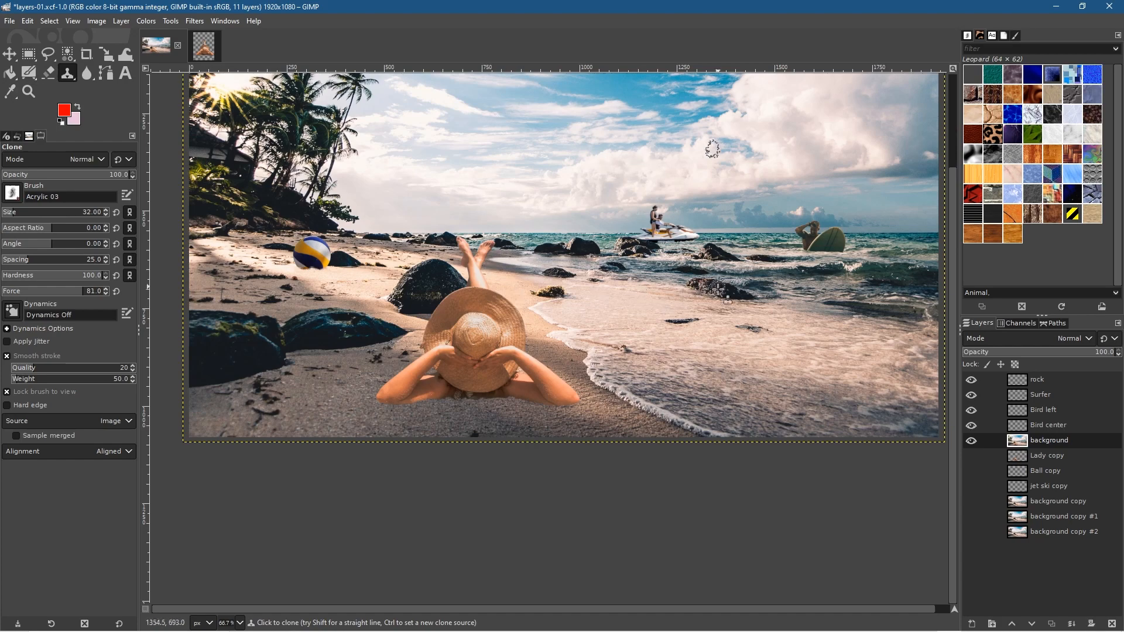
ctrl+scroll(727, 332, down, 1)
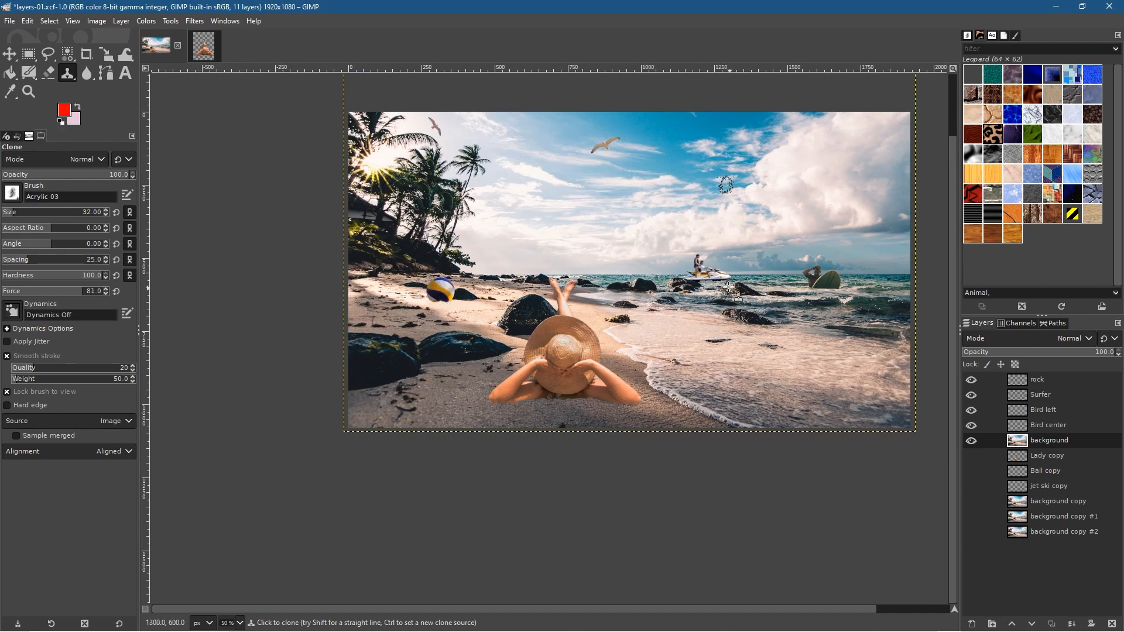
drag(681, 309, 600, 394)
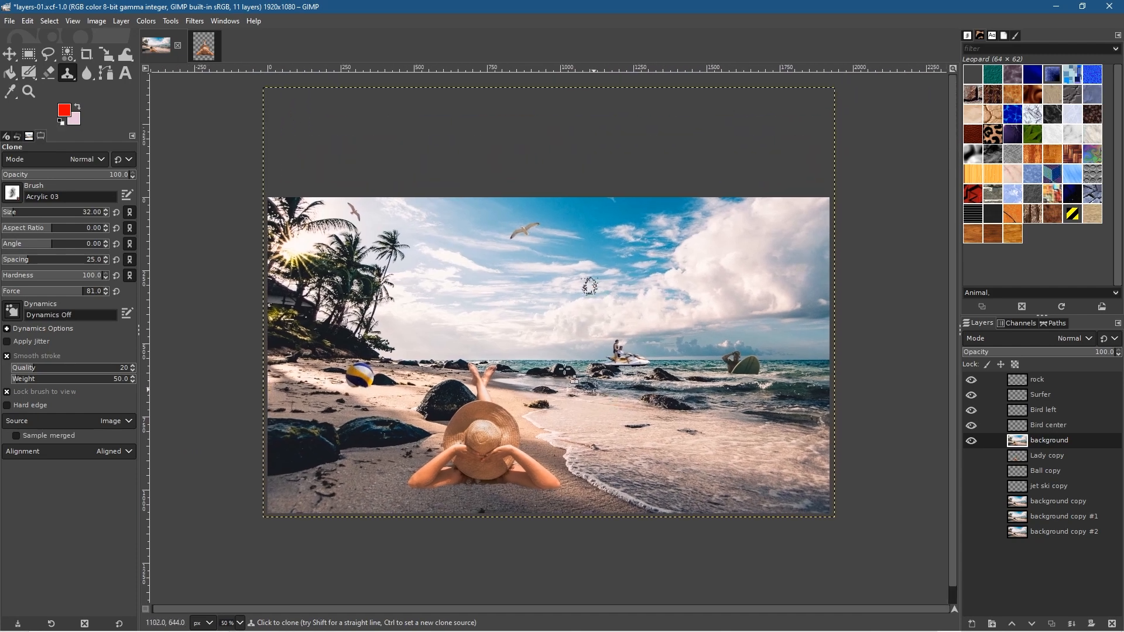
Save the layers-01 composite, and save and close the lady-03 image
click(10, 21)
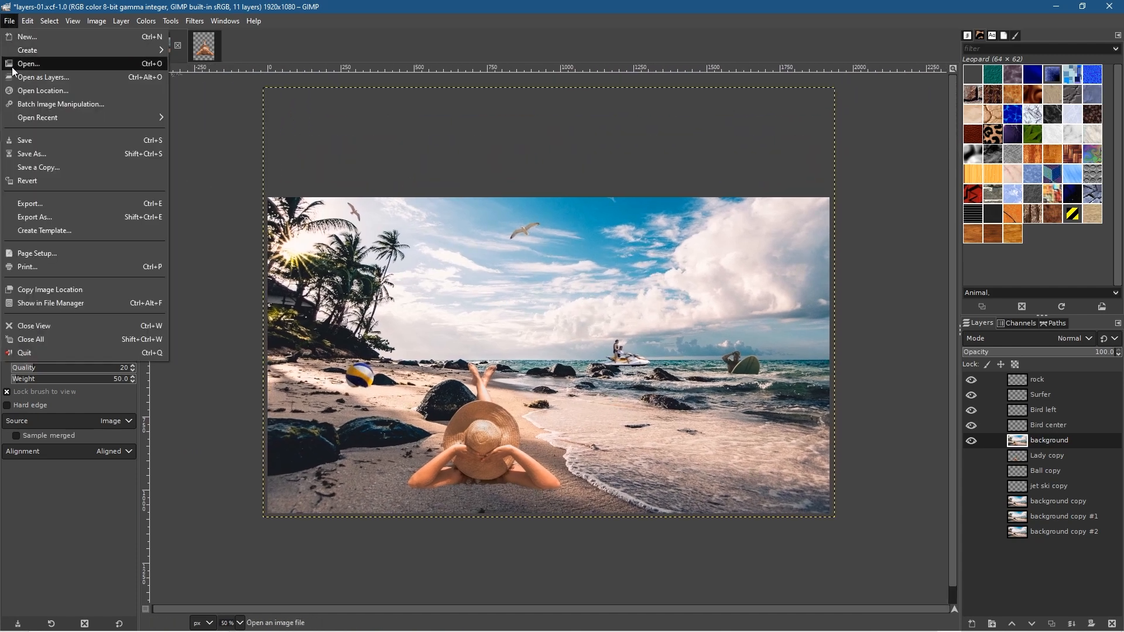
click(33, 140)
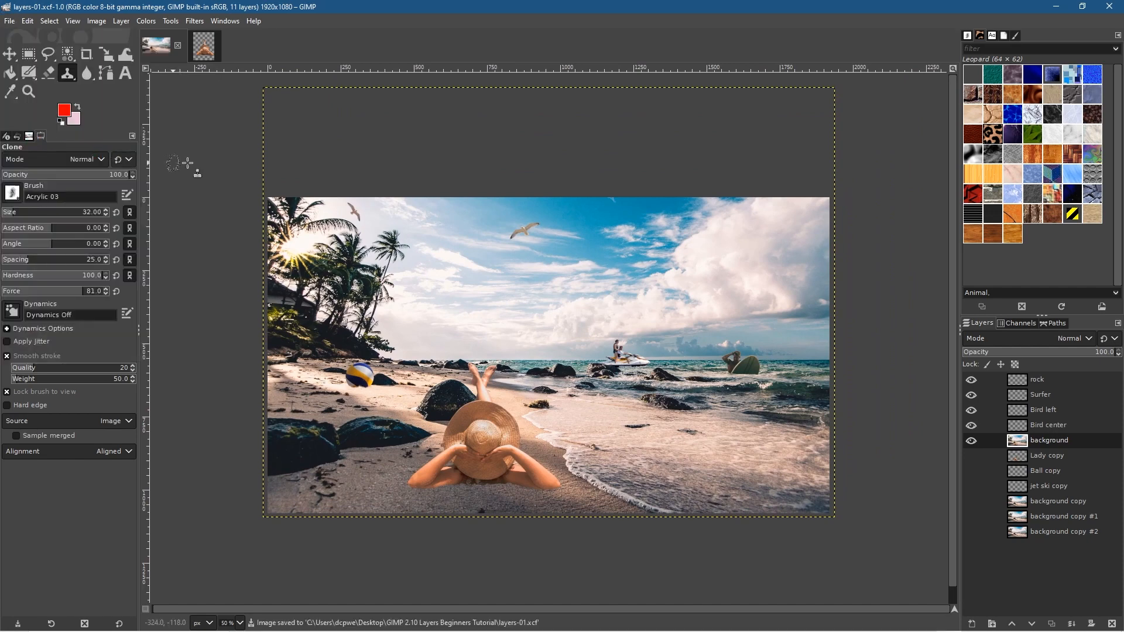
click(202, 45)
key(ctrl+s)
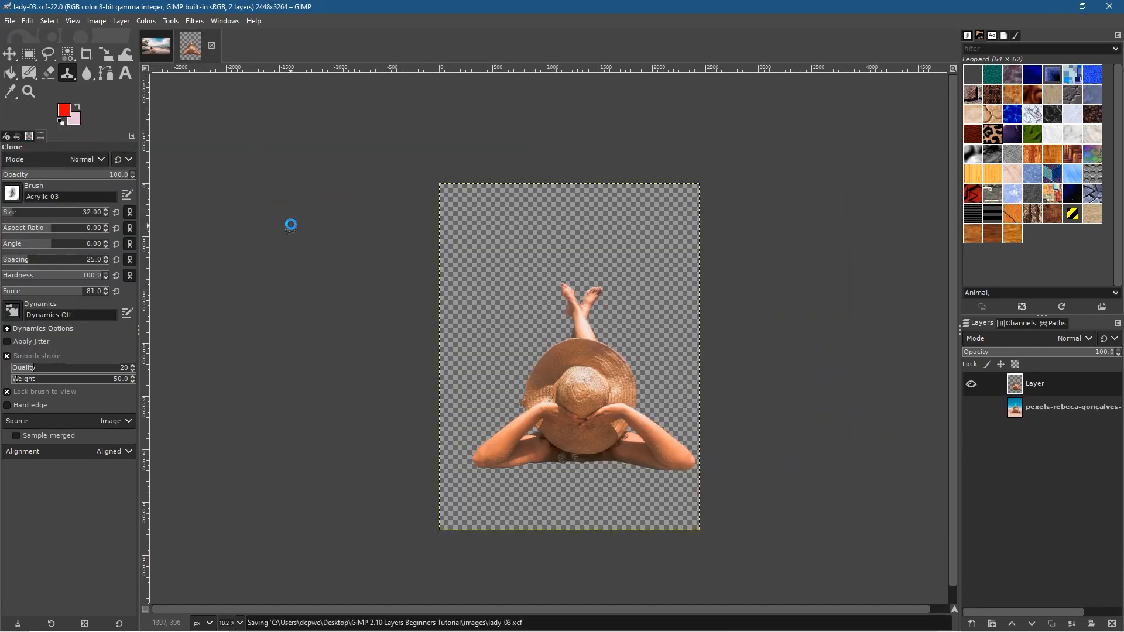
click(210, 45)
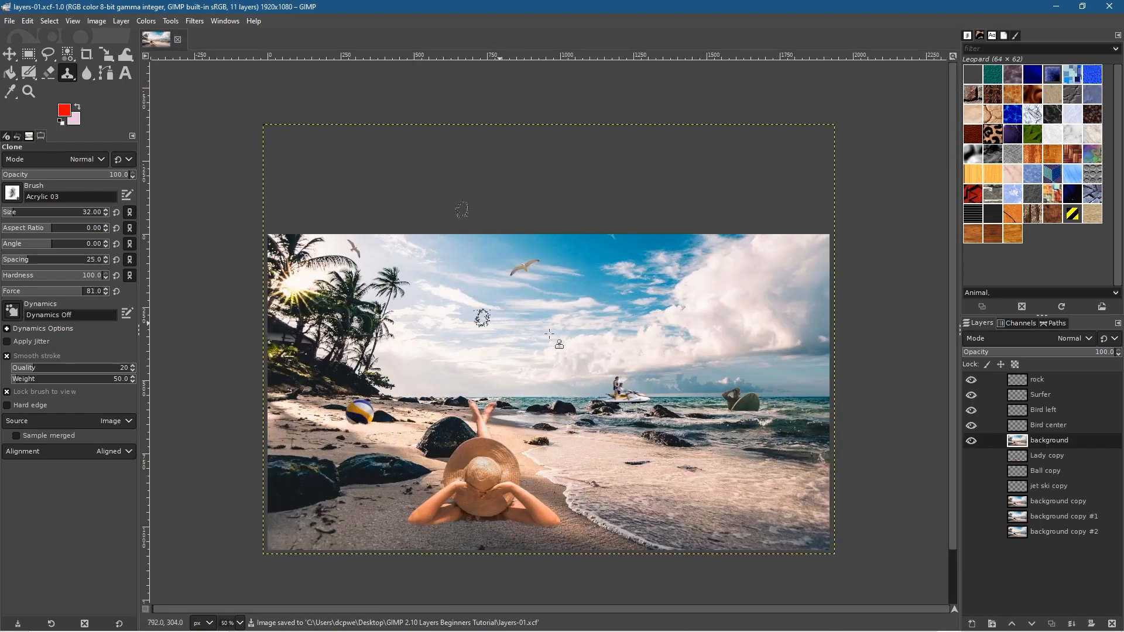
Select the background layer in the layers-01 composite and save the image again
click(1082, 536)
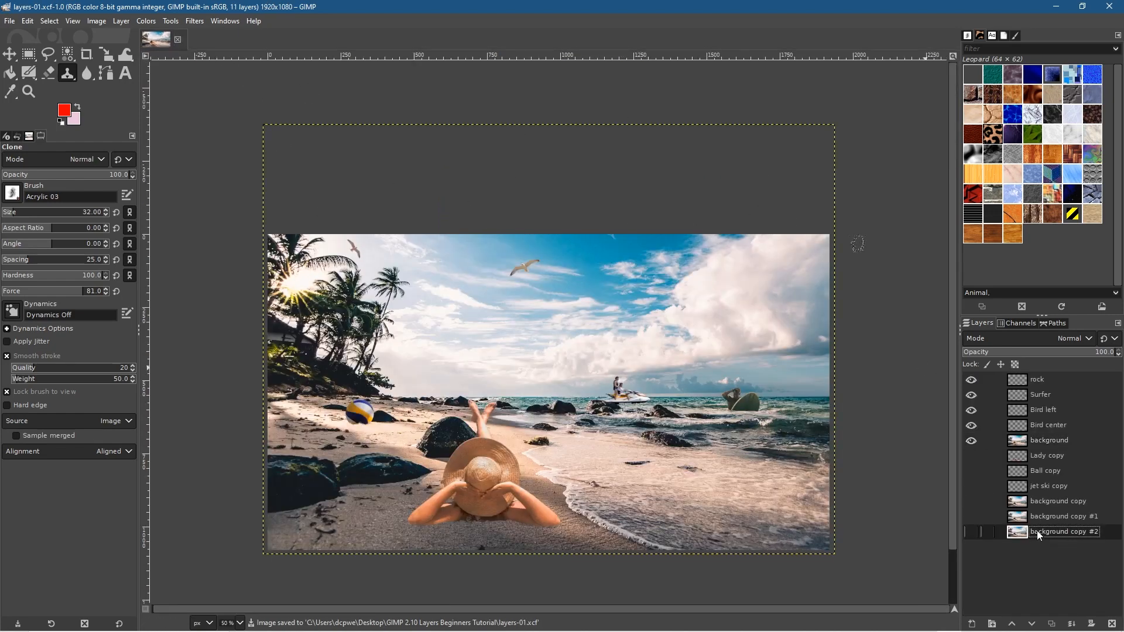
scroll(636, 464, up, 3)
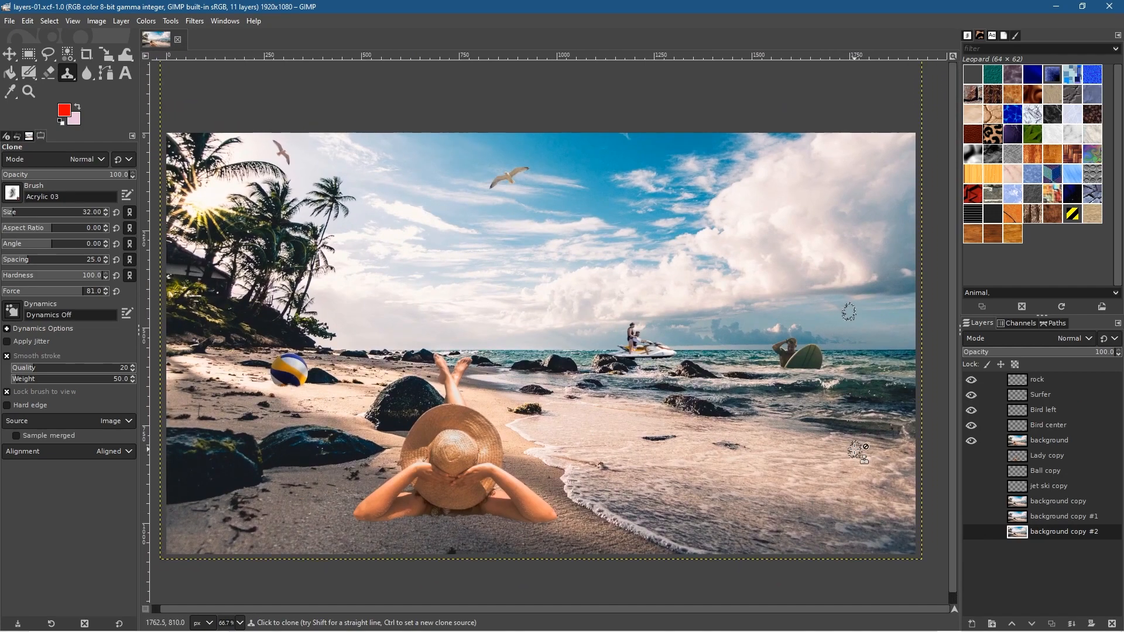
mouse_move(714, 458)
mouse_down()
mouse_move(733, 465)
mouse_move(722, 460)
mouse_up()
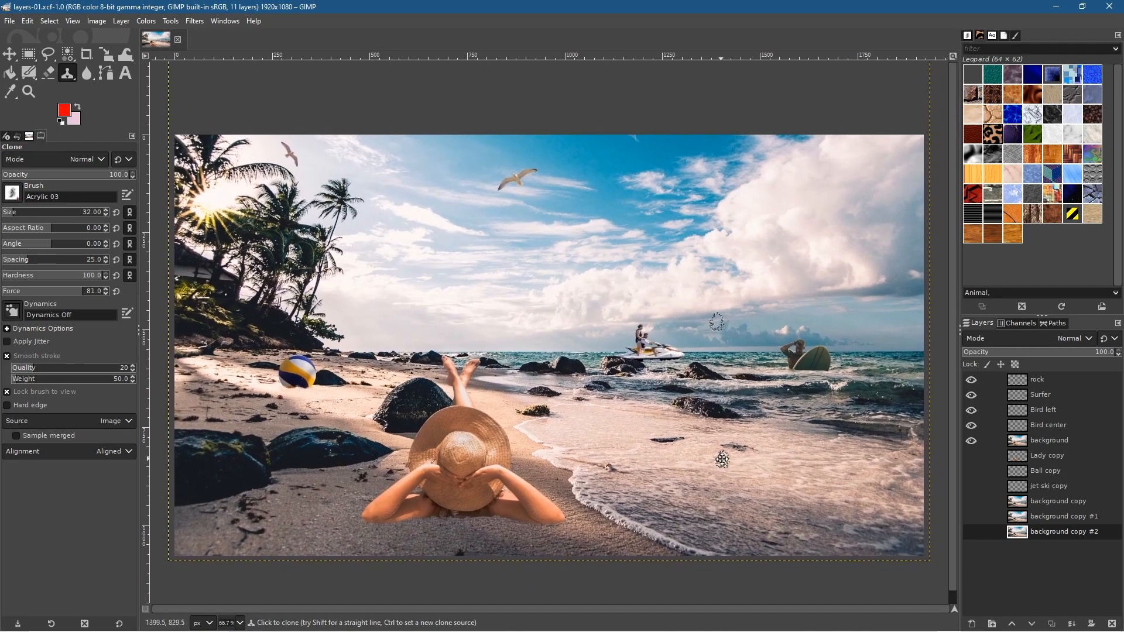
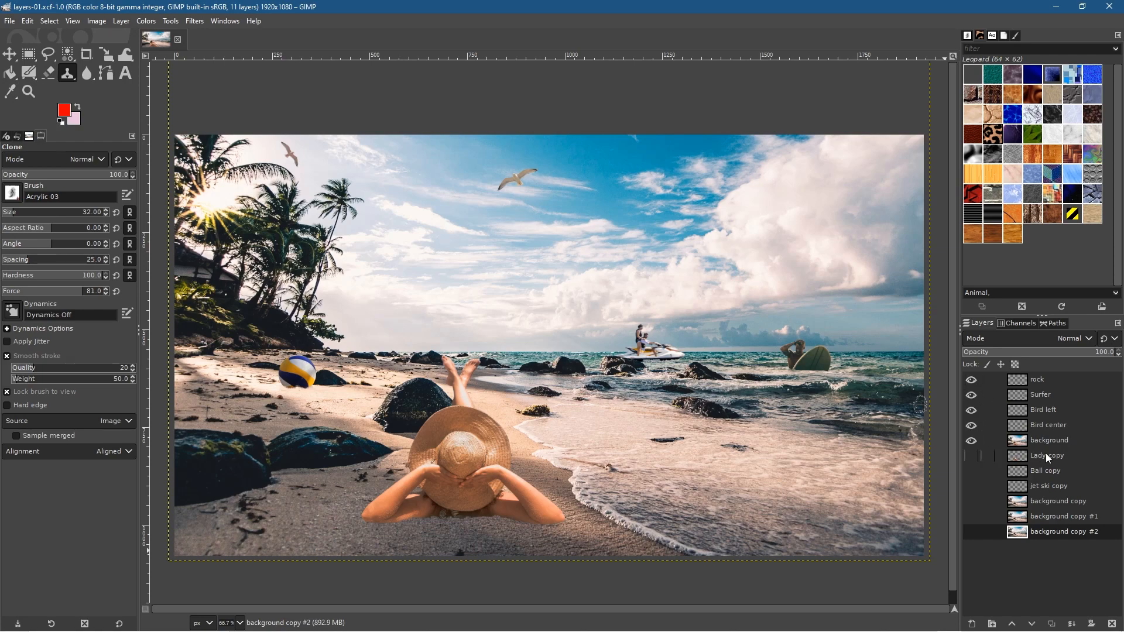
click(1051, 425)
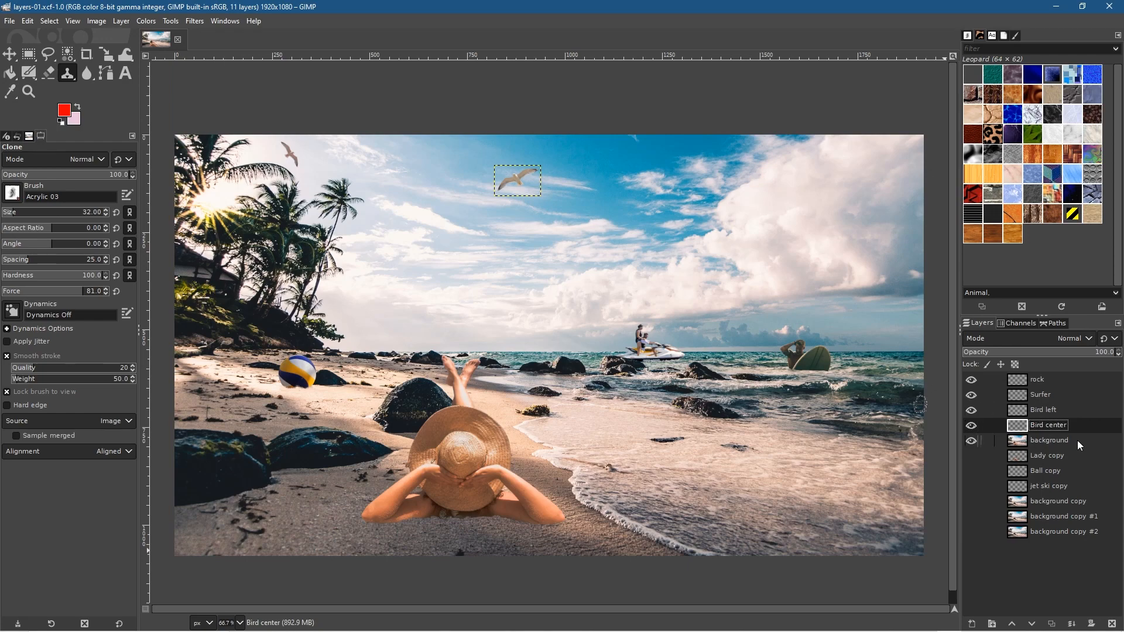
click(1045, 441)
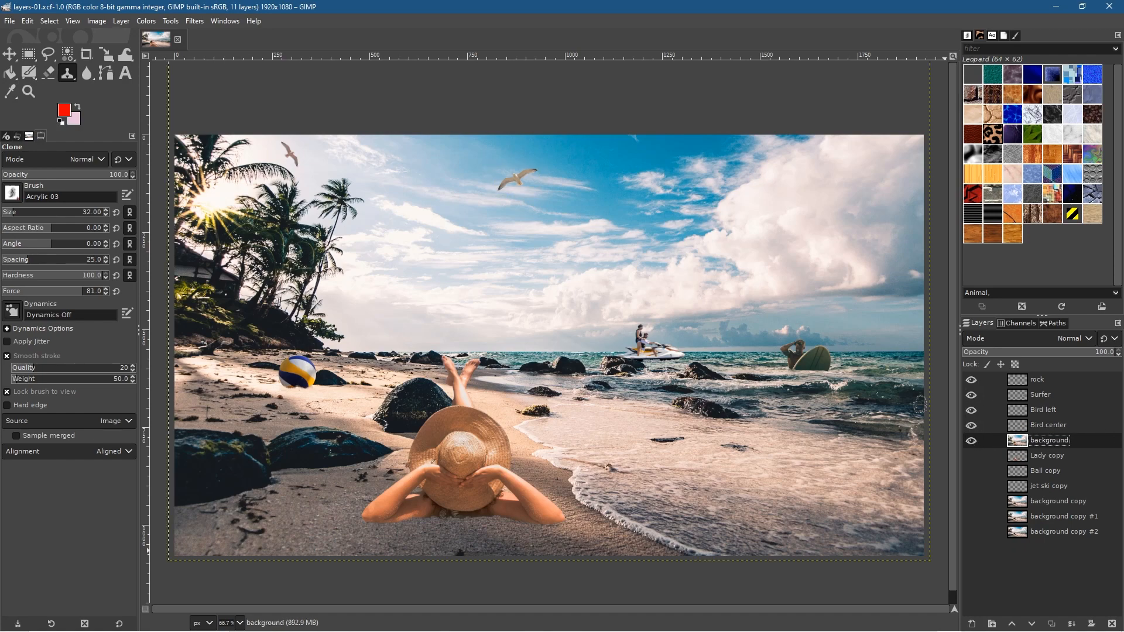
key(ctrl+s)
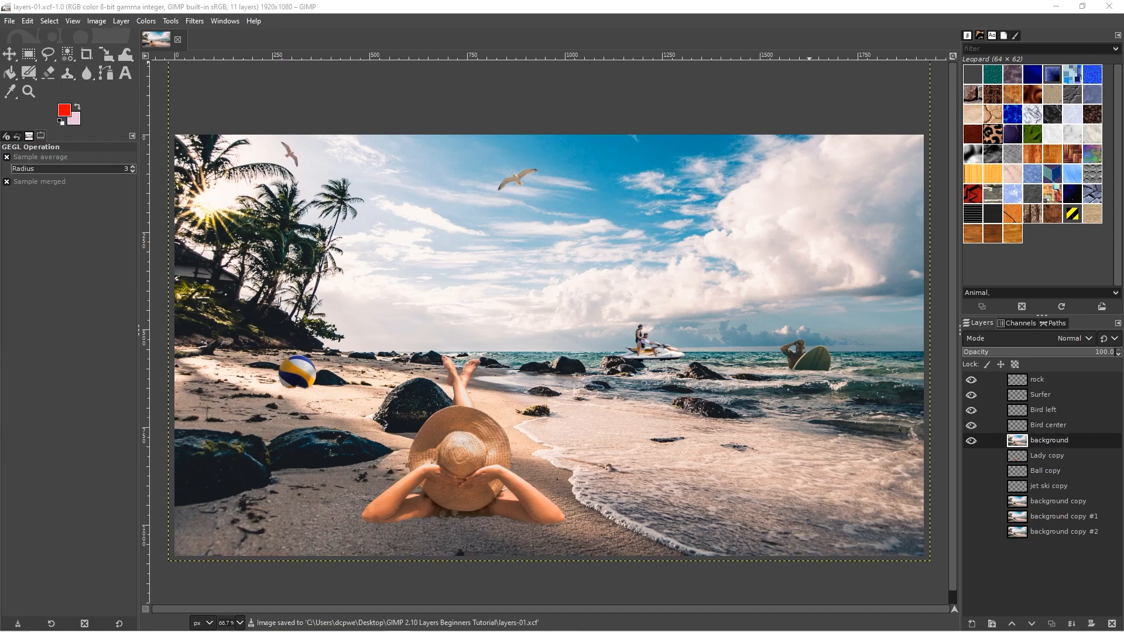
Duplicate the background layer and move the hidden copy to the bottom of the layer stack as a backup
click(1059, 441)
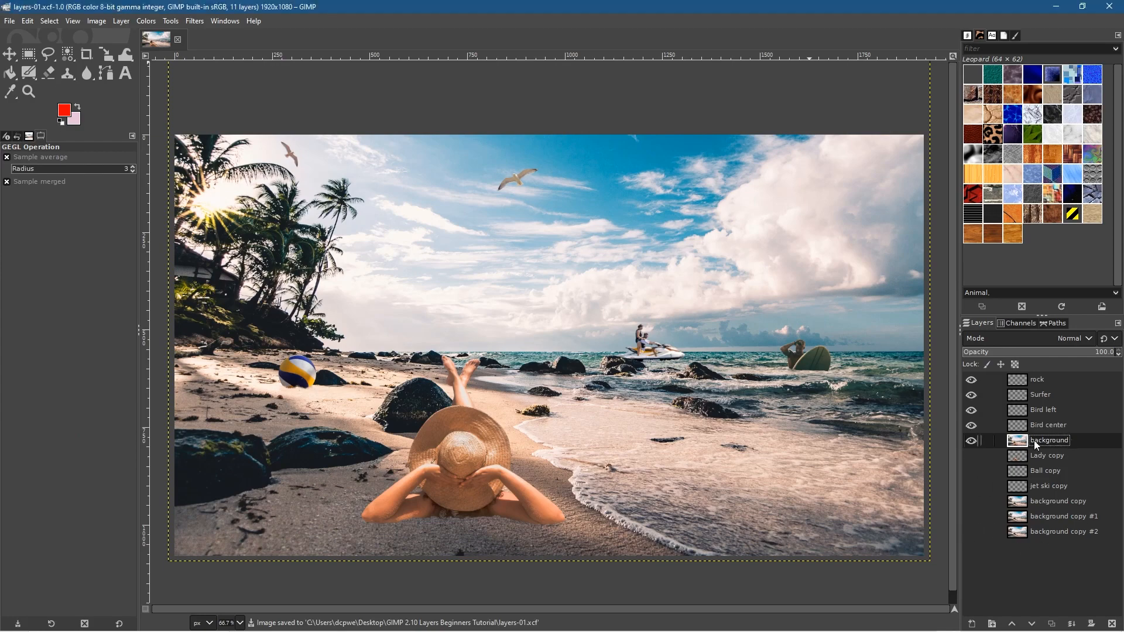
right_click(1033, 440)
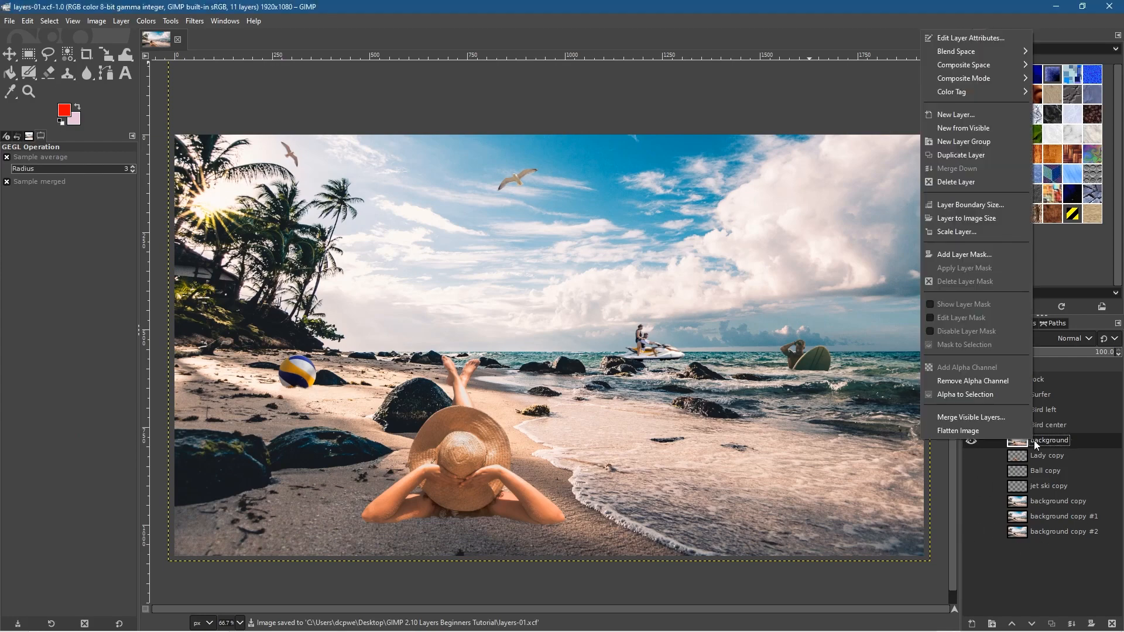
click(974, 154)
drag(1059, 438, 1044, 552)
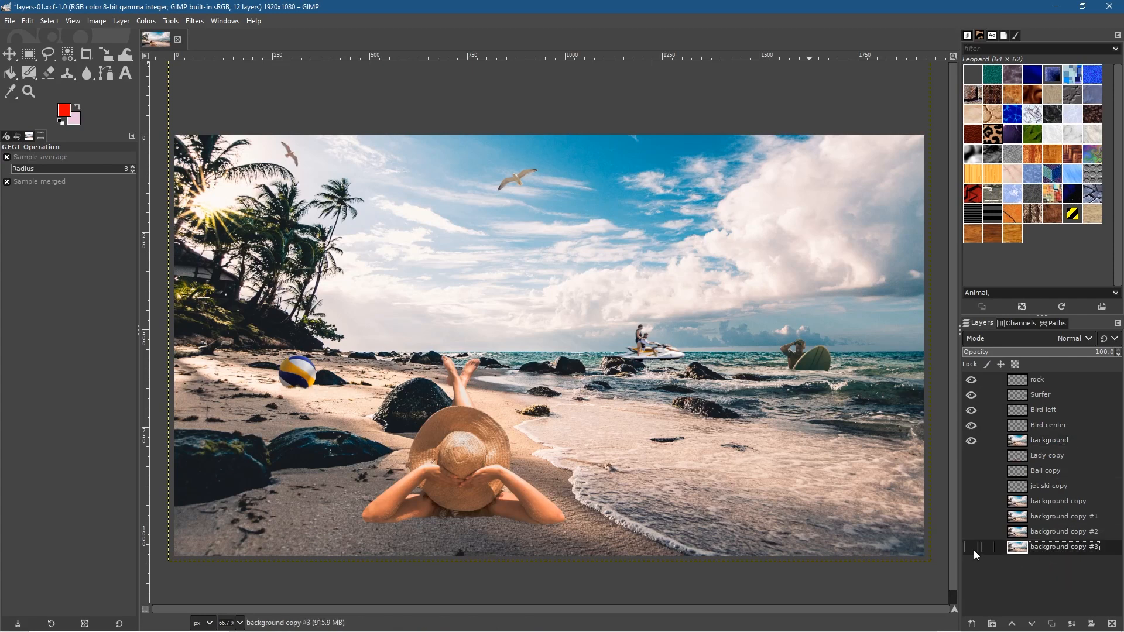
Open the Lens Flare filter on the original background layer and place the flare's centre on the sun behind the palm trees
click(1050, 441)
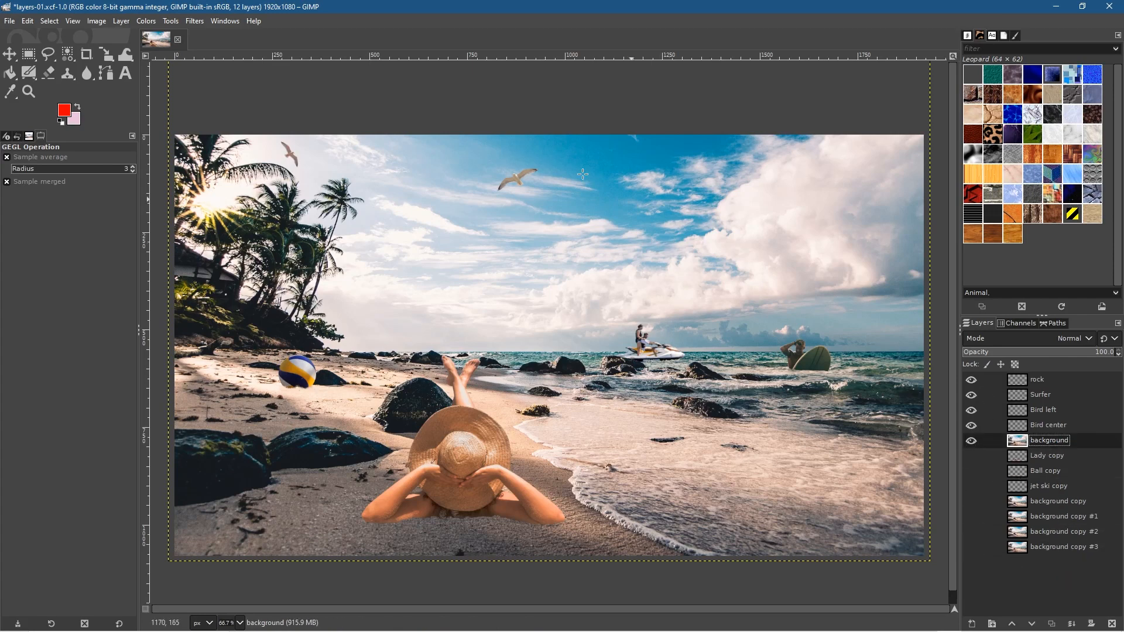
click(194, 21)
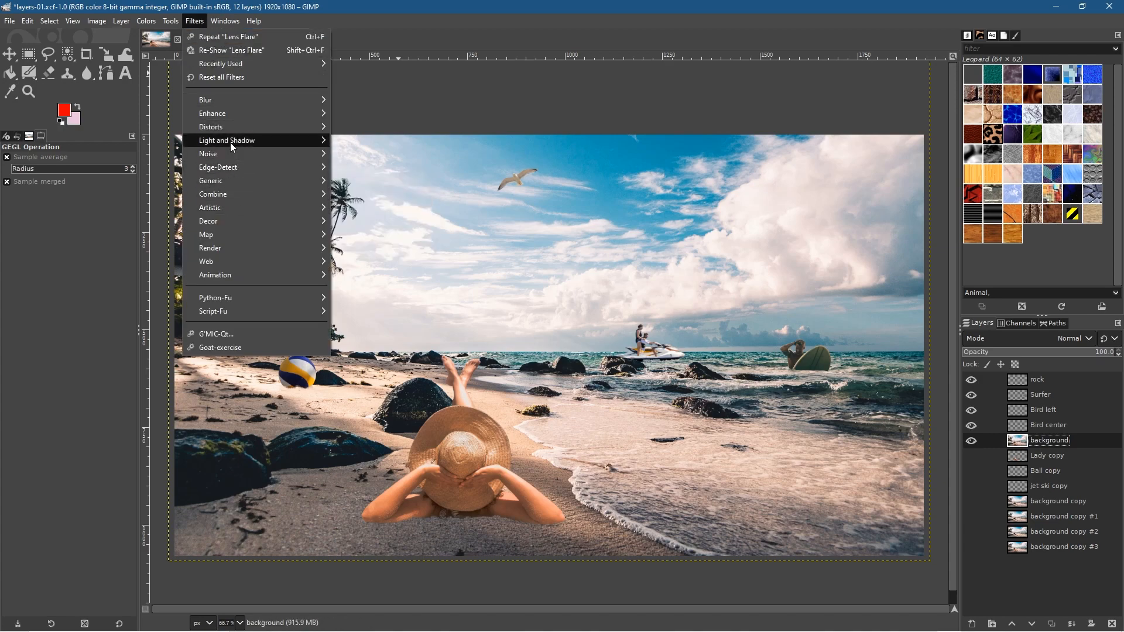
mouse_move(230, 143)
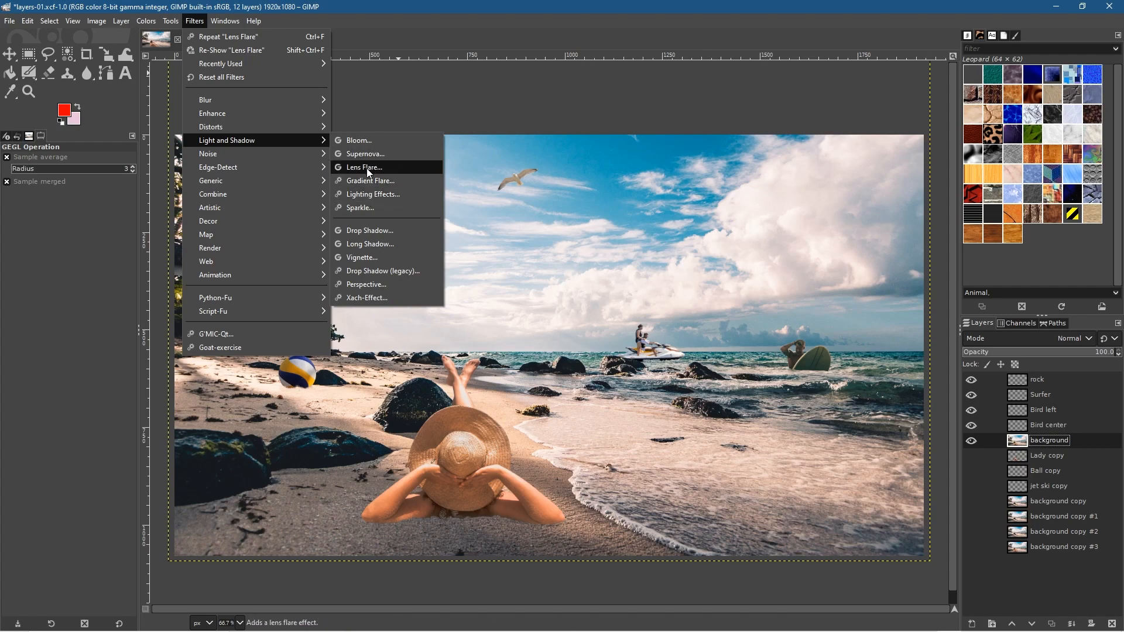
click(369, 172)
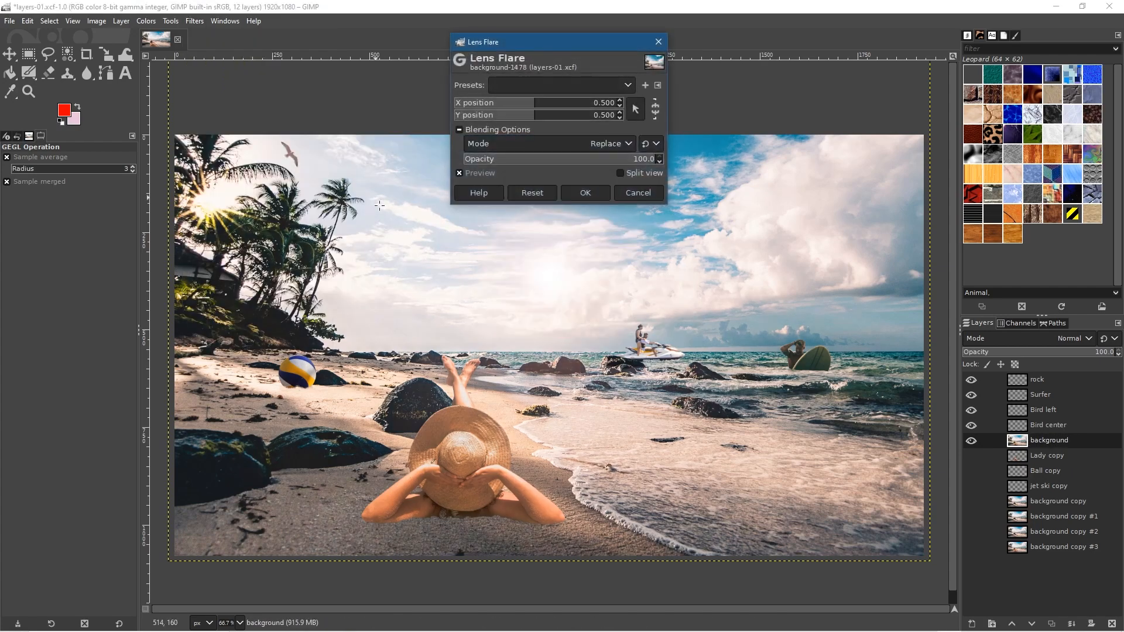
click(637, 106)
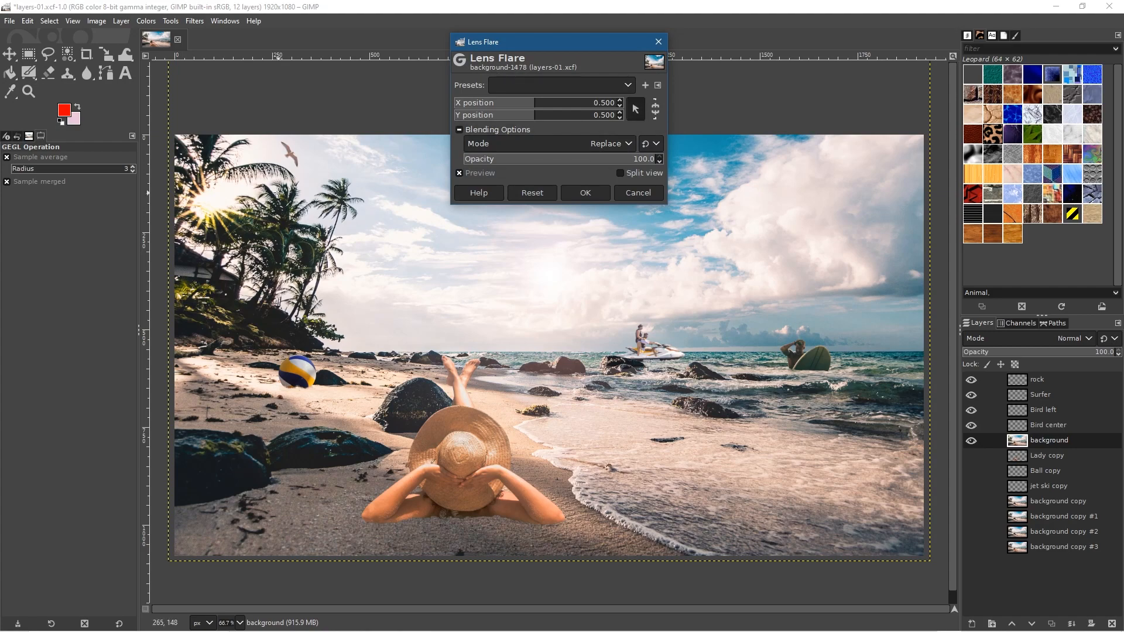
click(212, 202)
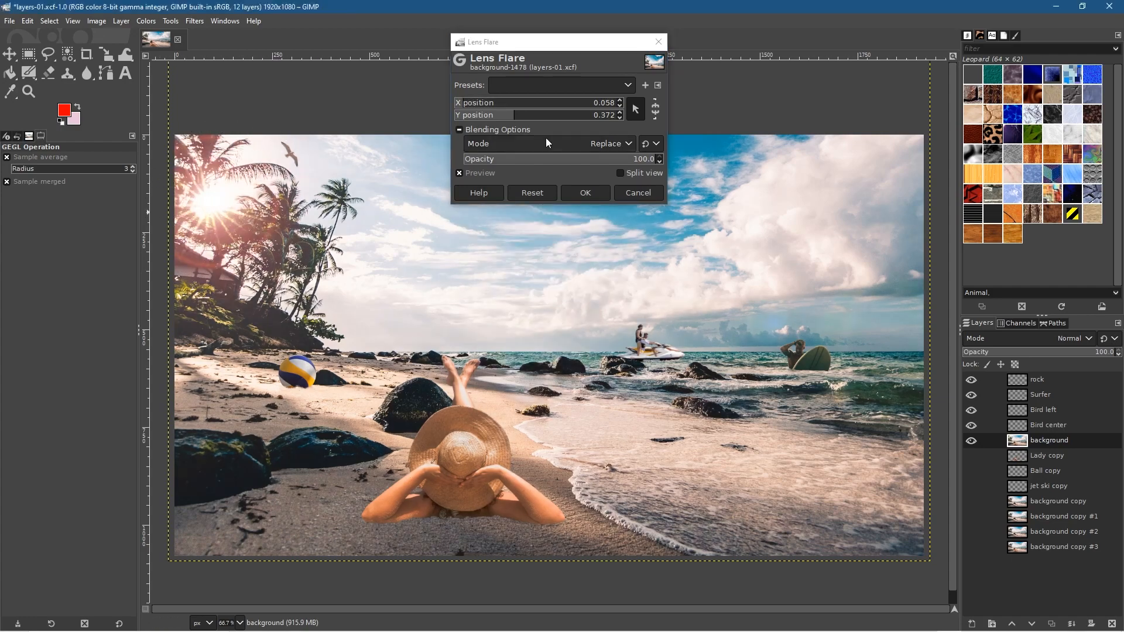
click(627, 86)
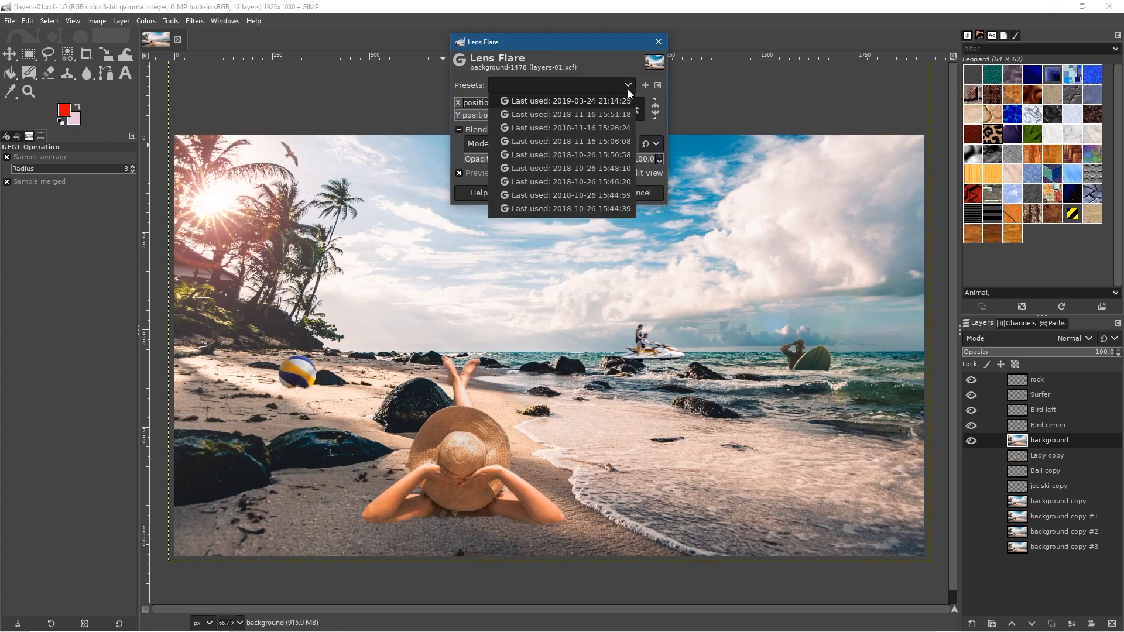
click(544, 159)
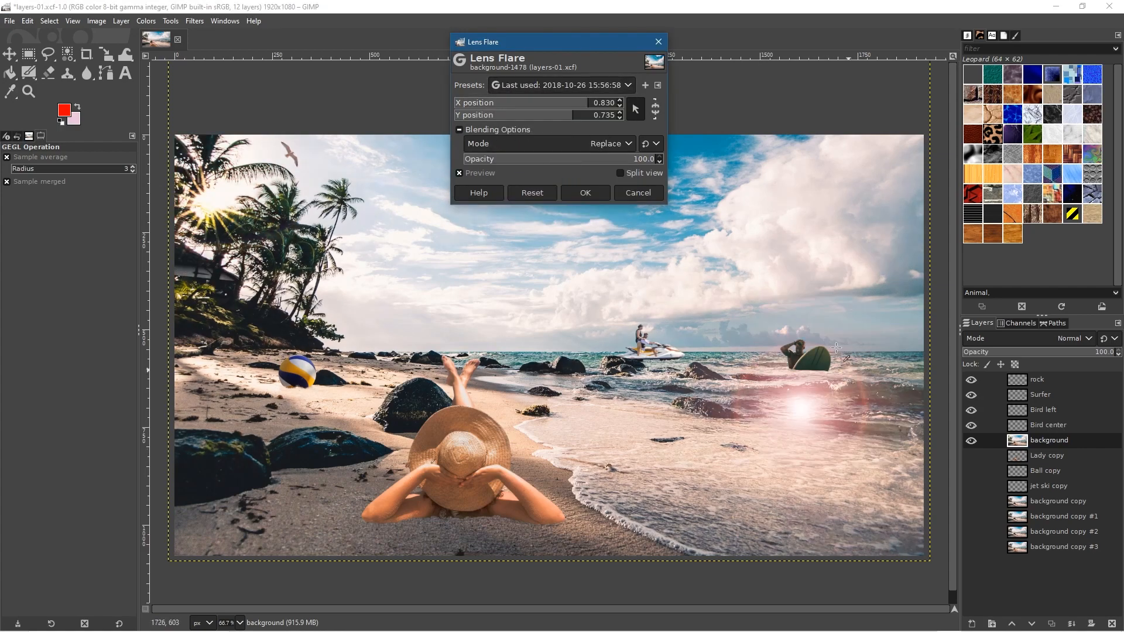
click(629, 83)
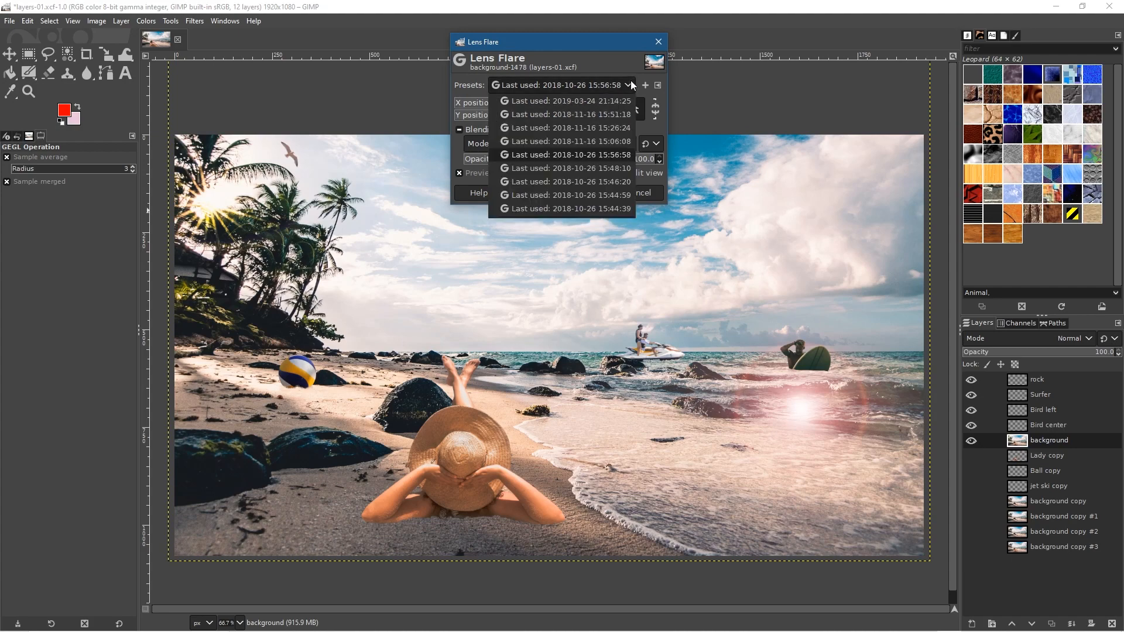
click(585, 184)
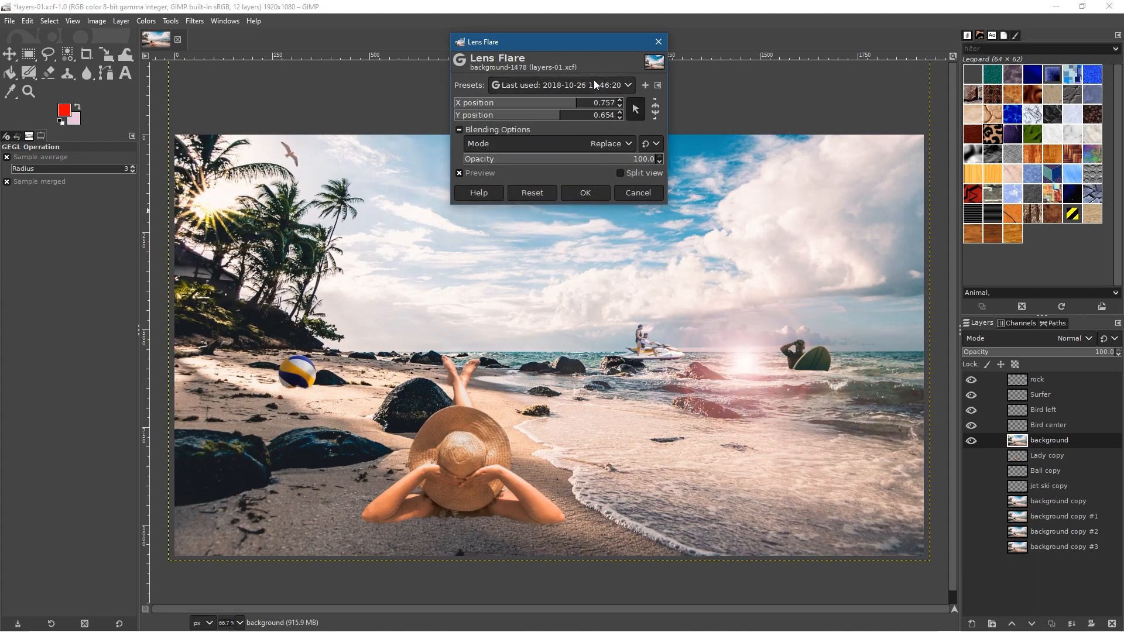
click(594, 82)
click(571, 208)
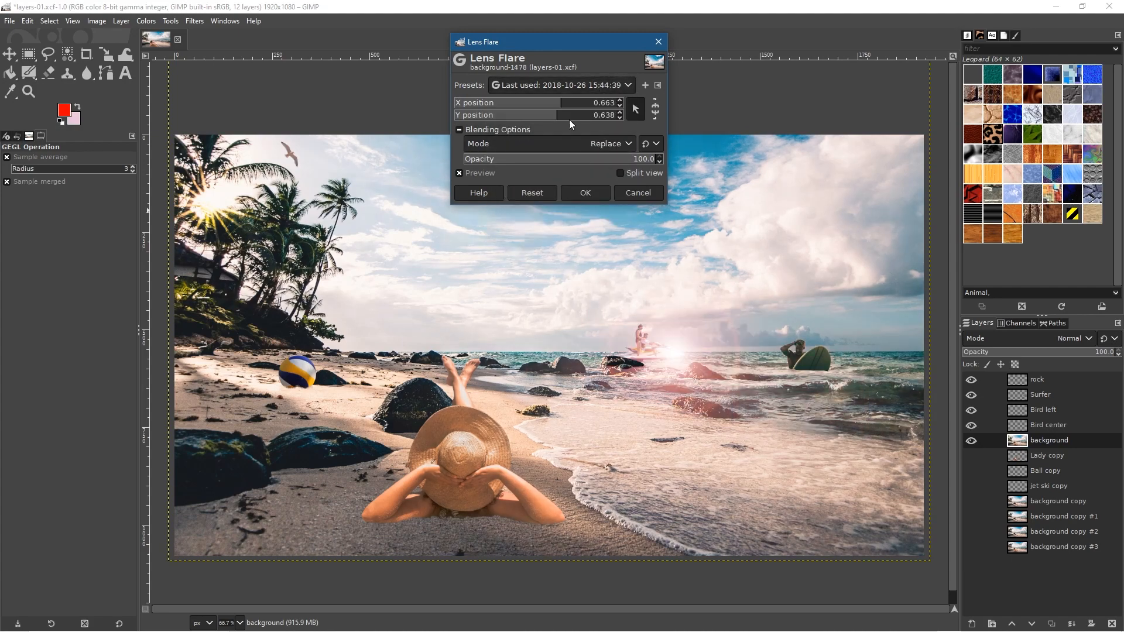
click(570, 86)
click(569, 104)
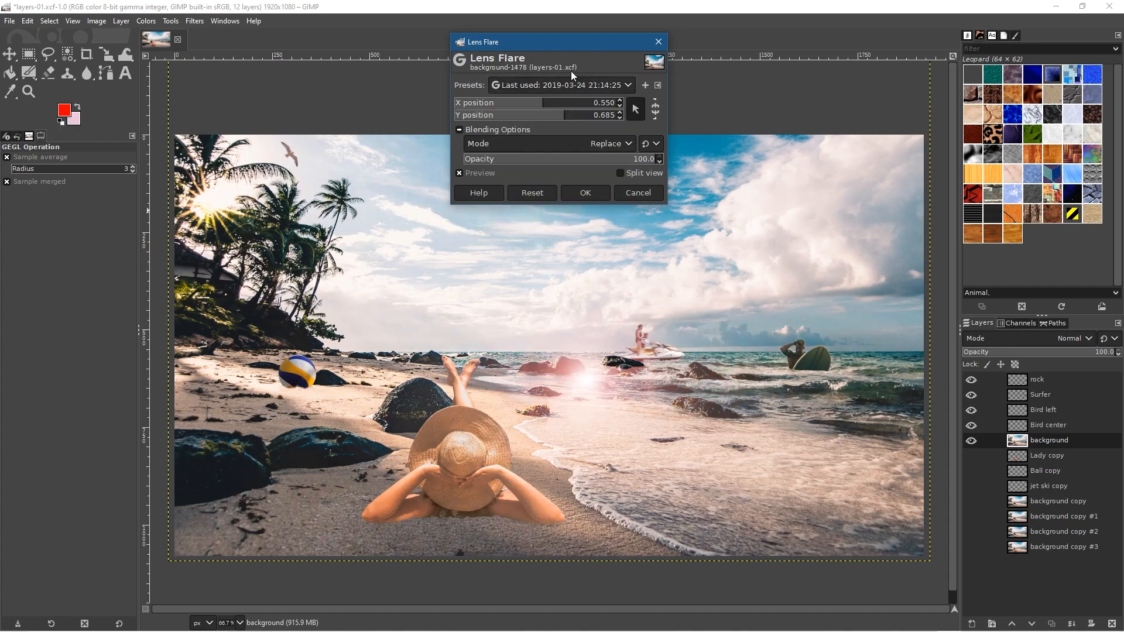
click(570, 79)
click(556, 190)
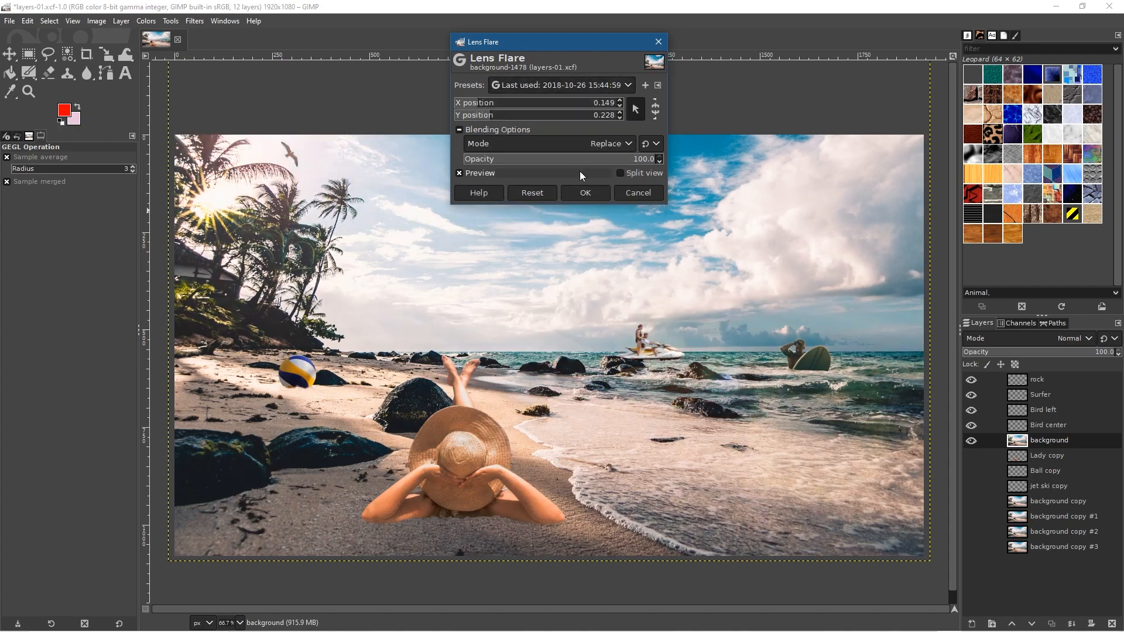
click(557, 87)
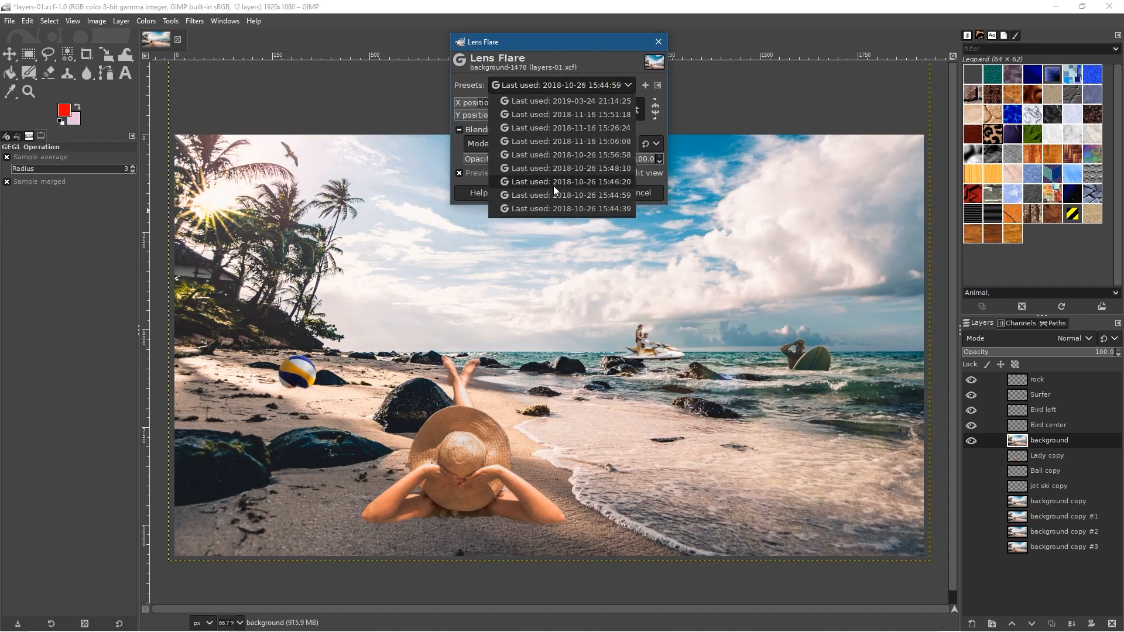
click(553, 194)
click(561, 85)
click(557, 115)
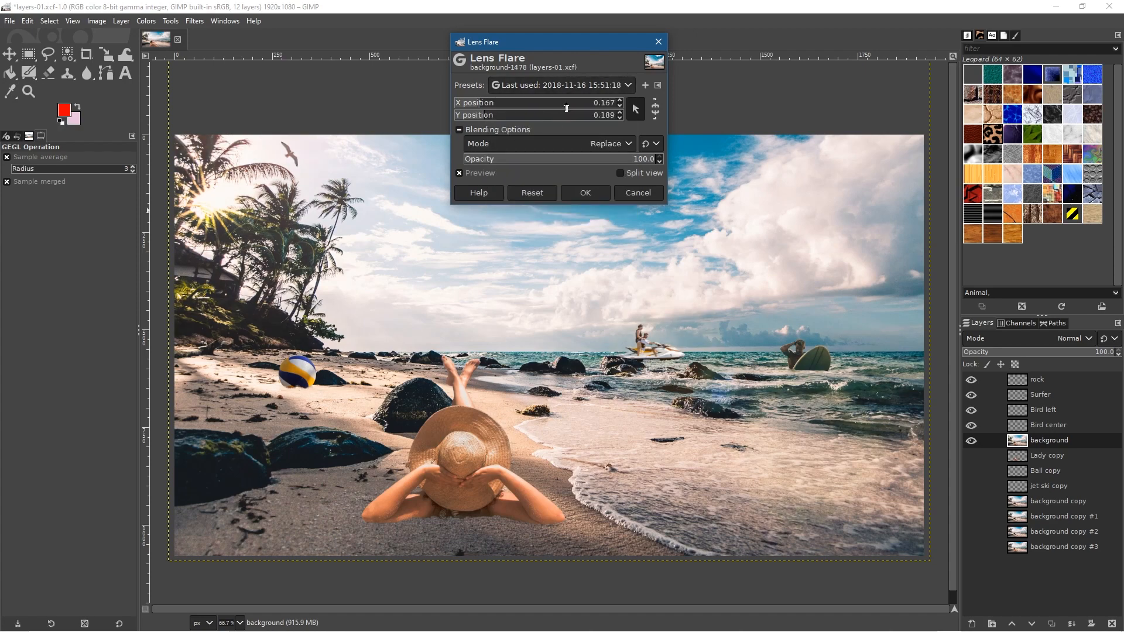
click(571, 80)
click(571, 139)
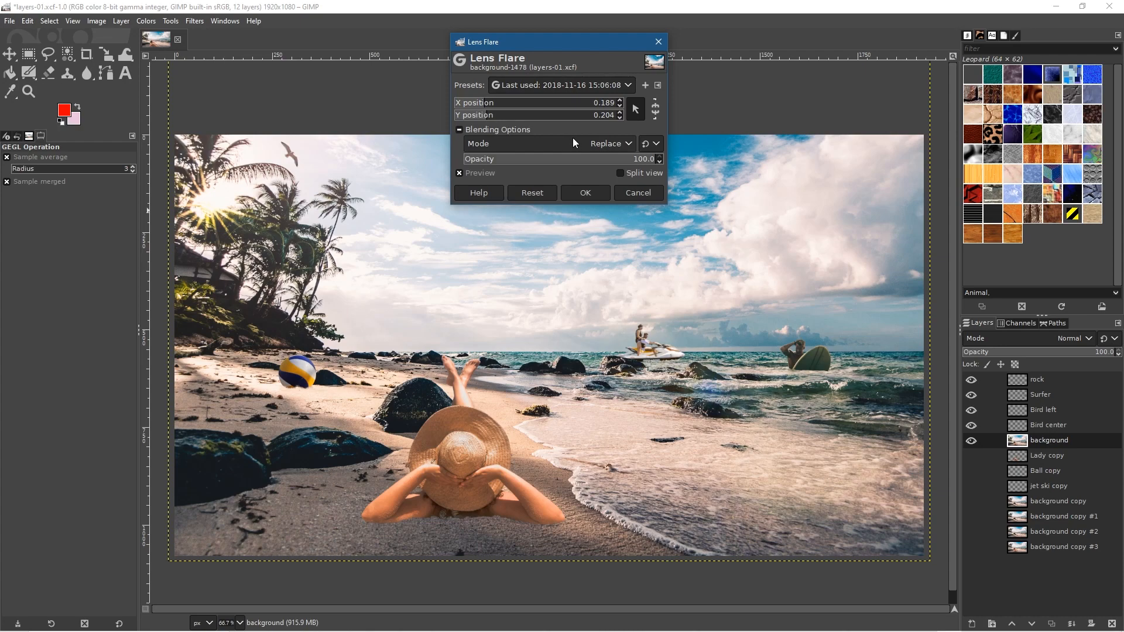
click(584, 81)
click(566, 102)
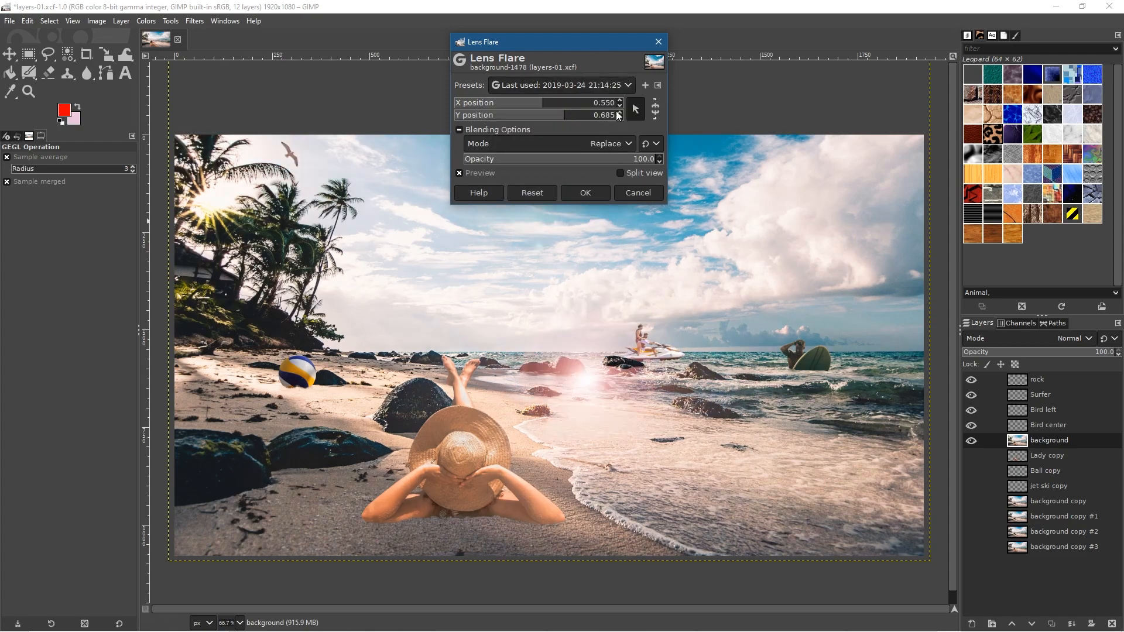
Try the flare's centre at several spots over the sky, sea and sand, ending on the sun at X 0.055, Y 0.368
click(765, 336)
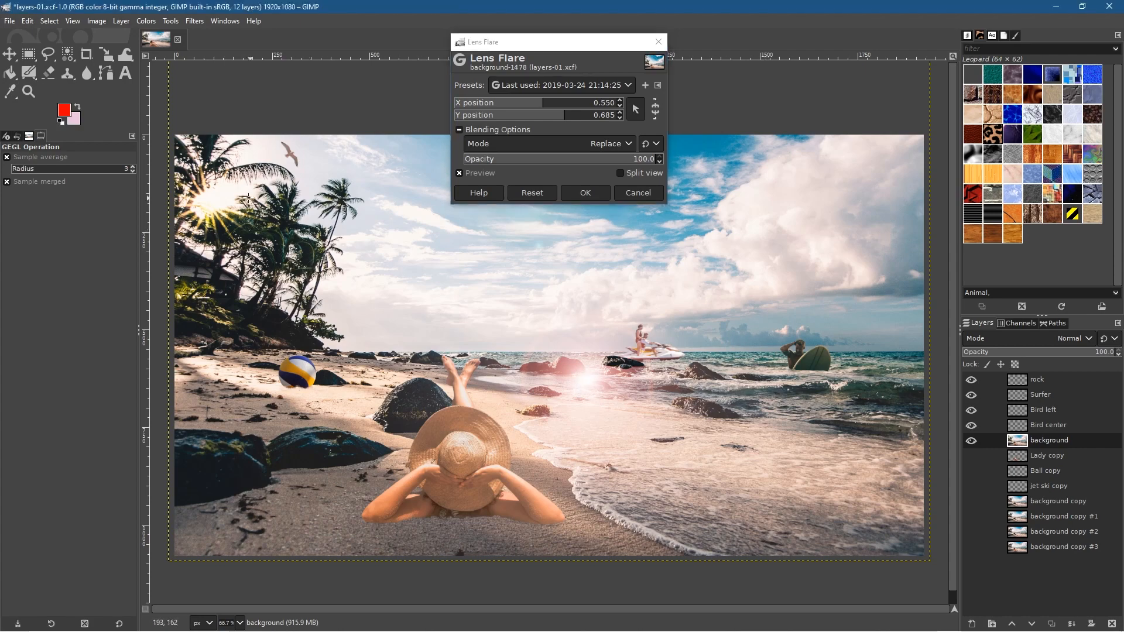
click(635, 109)
click(682, 354)
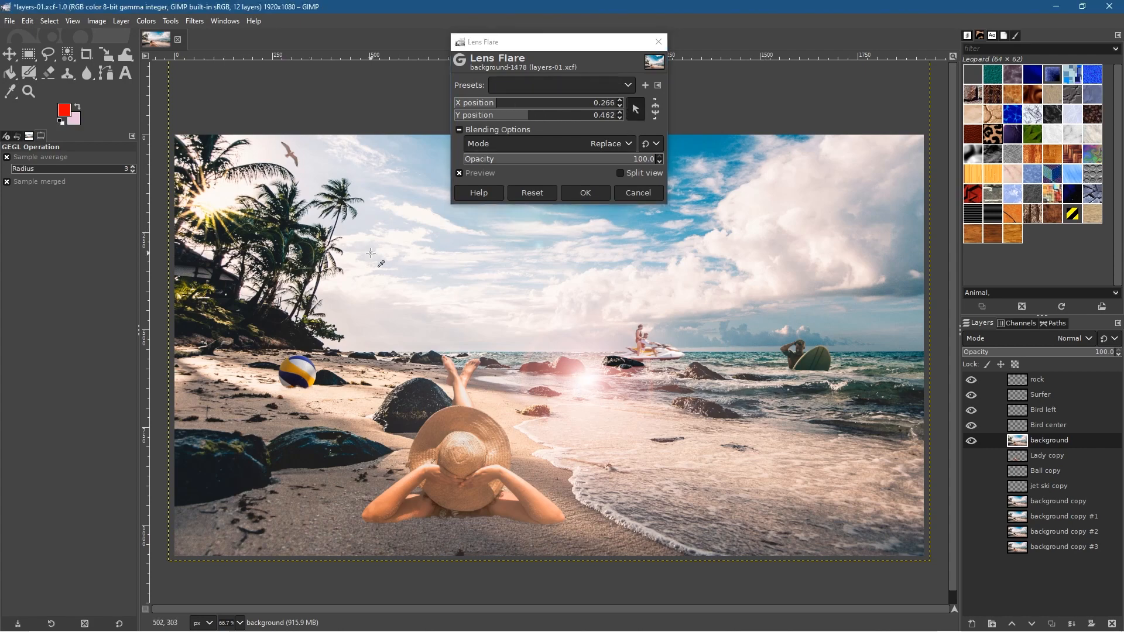
click(833, 307)
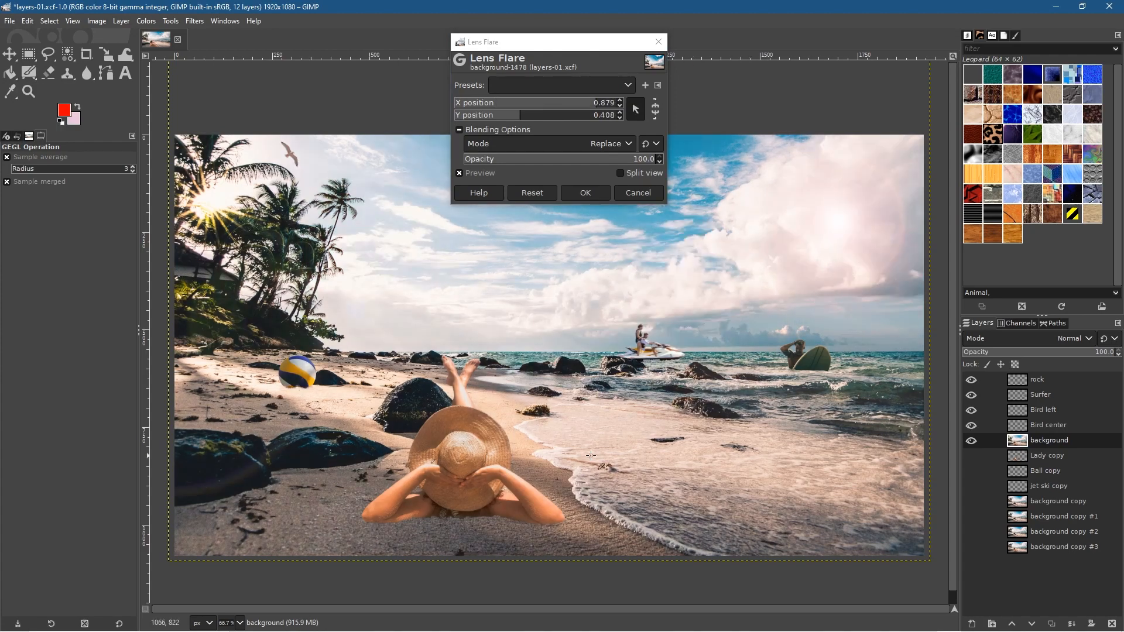
click(794, 460)
click(508, 428)
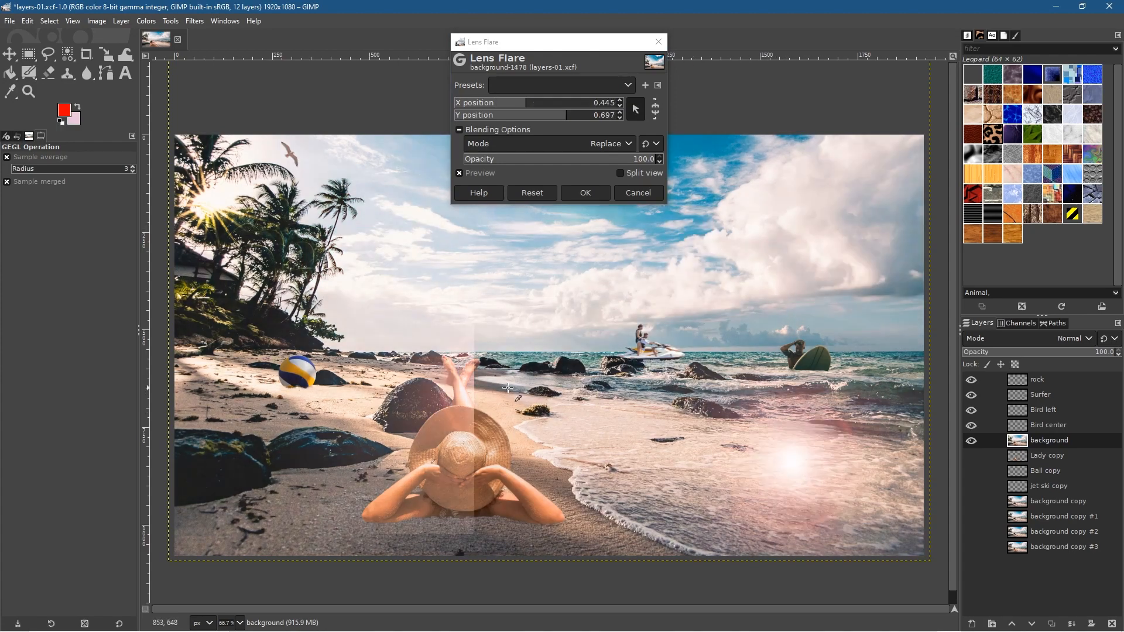
click(285, 273)
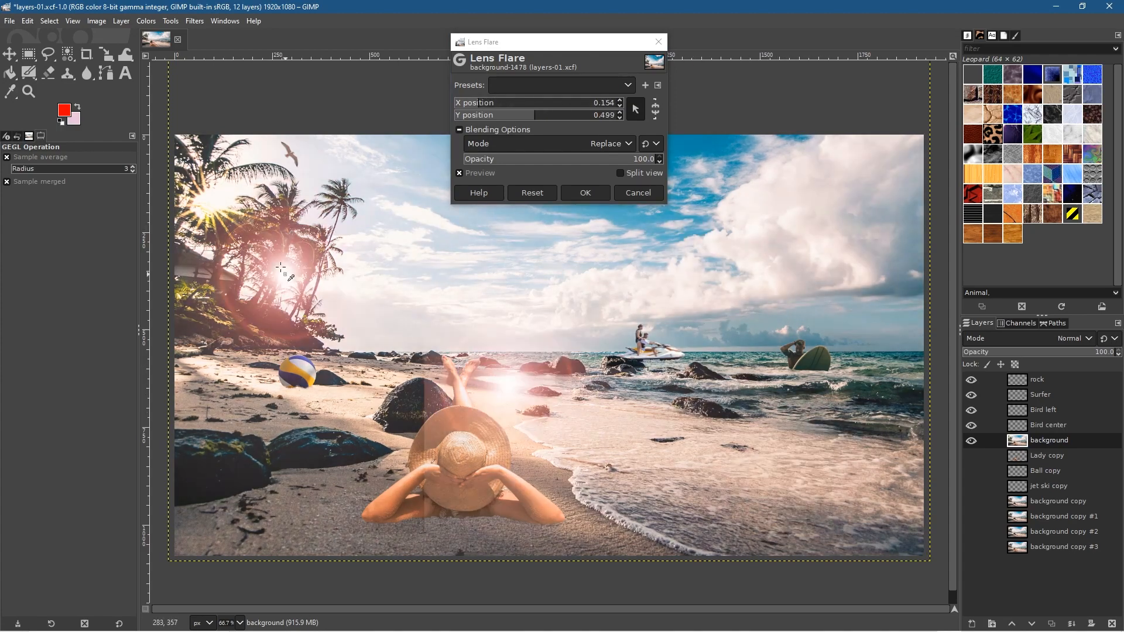
click(215, 197)
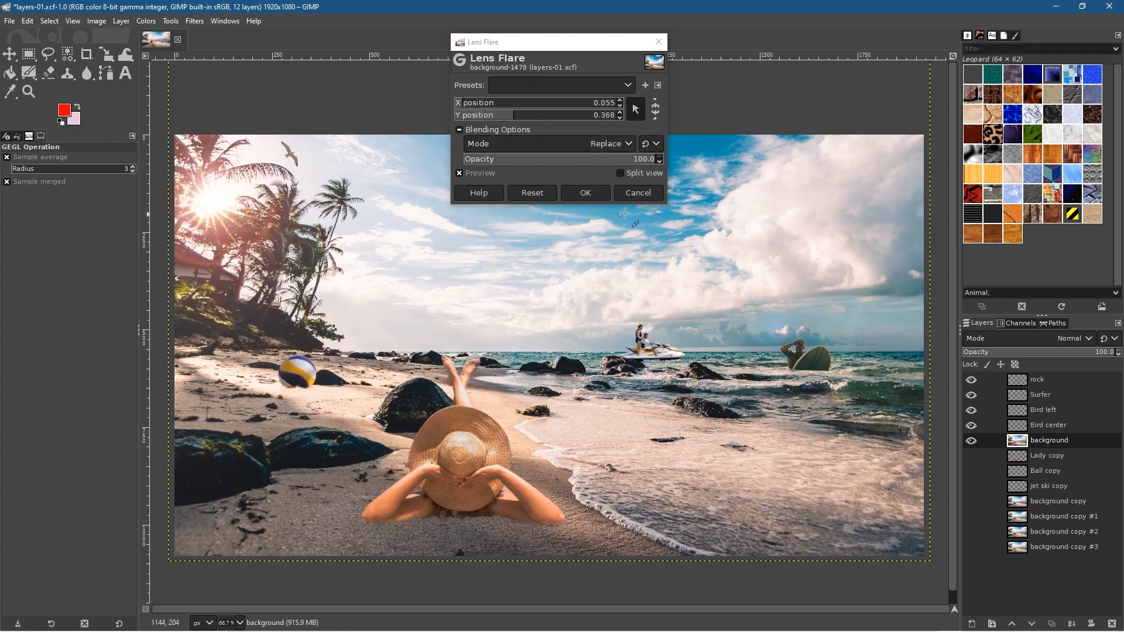
Compare the flare with the original in split view, turn the split off and apply the Lens Flare filter
click(621, 173)
click(621, 174)
click(621, 173)
click(621, 173)
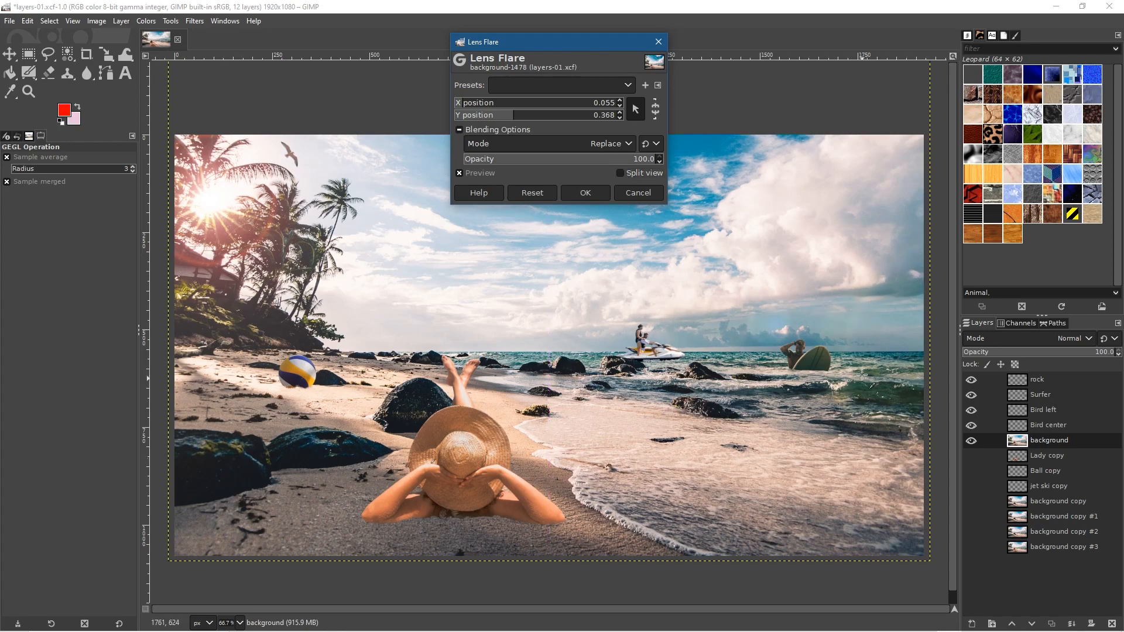
click(621, 173)
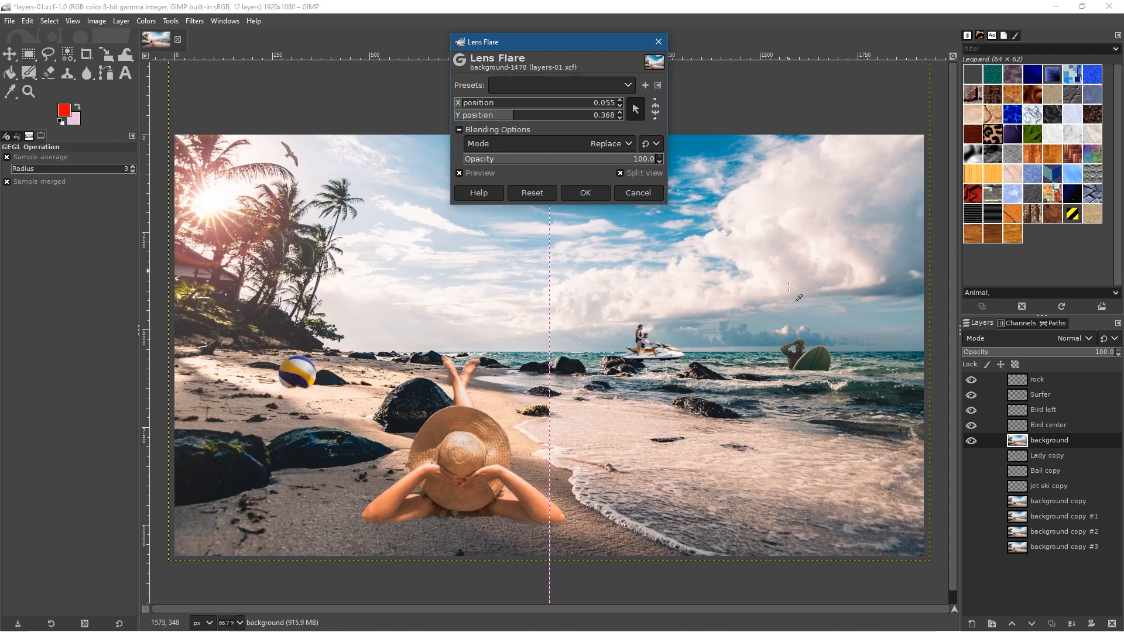
click(619, 173)
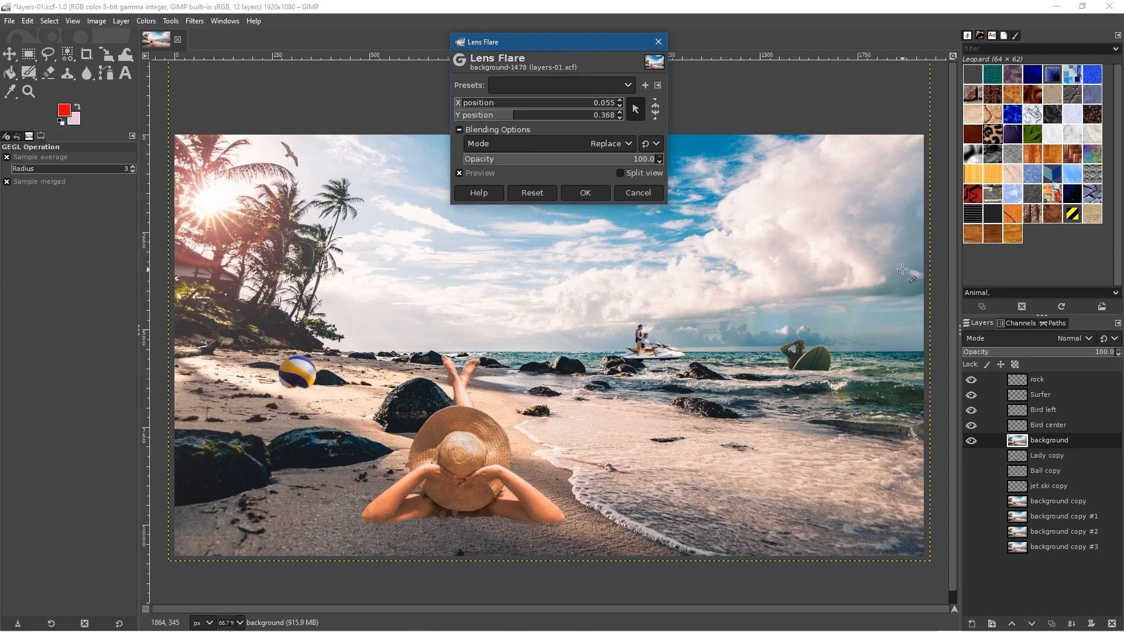
click(588, 199)
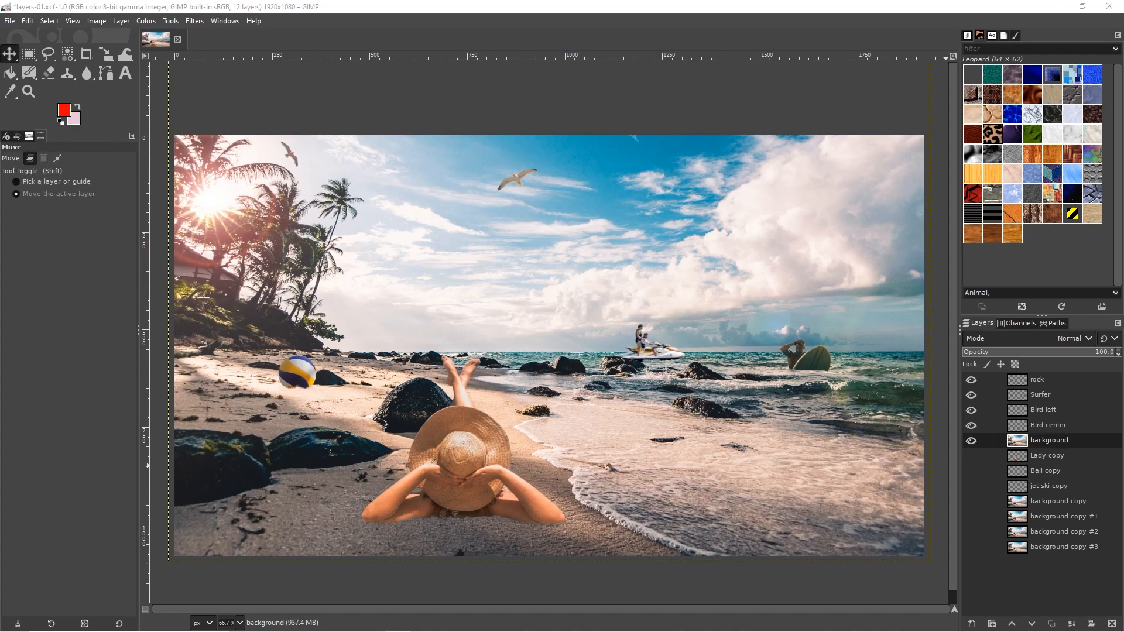
Duplicate the Lady copy layer and move the duplicate directly above the background layer
click(1051, 456)
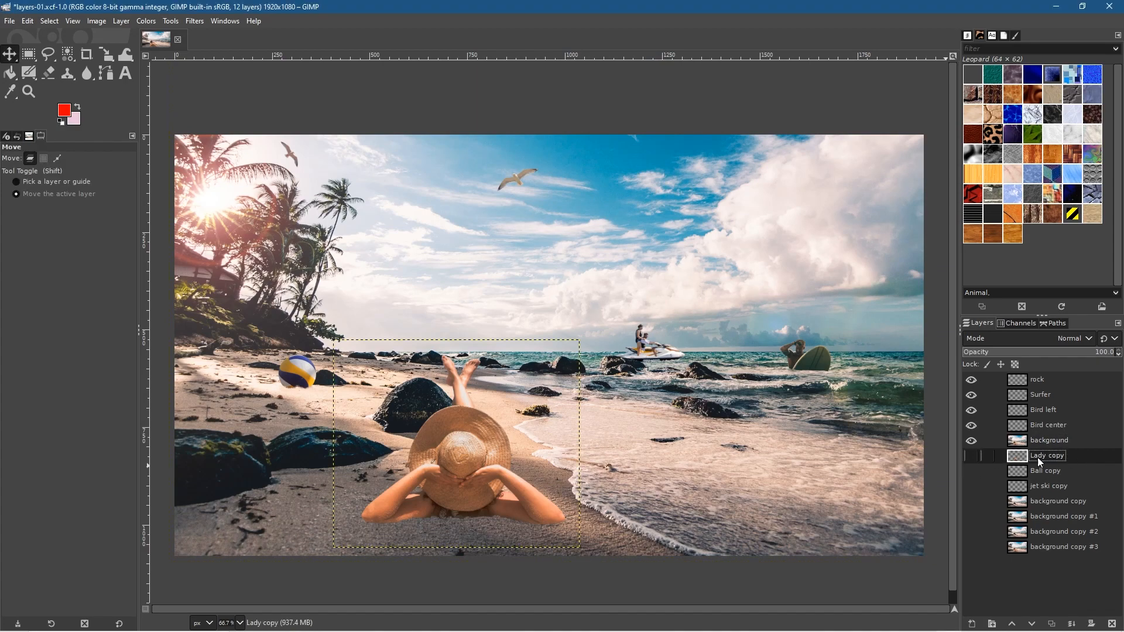
right_click(1046, 455)
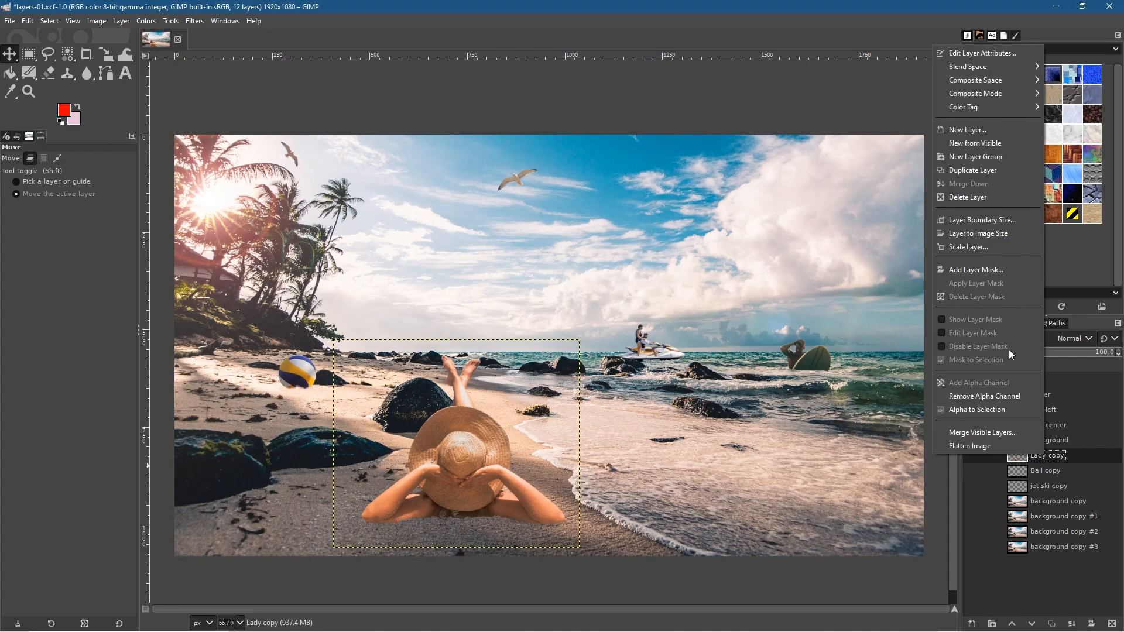
click(974, 170)
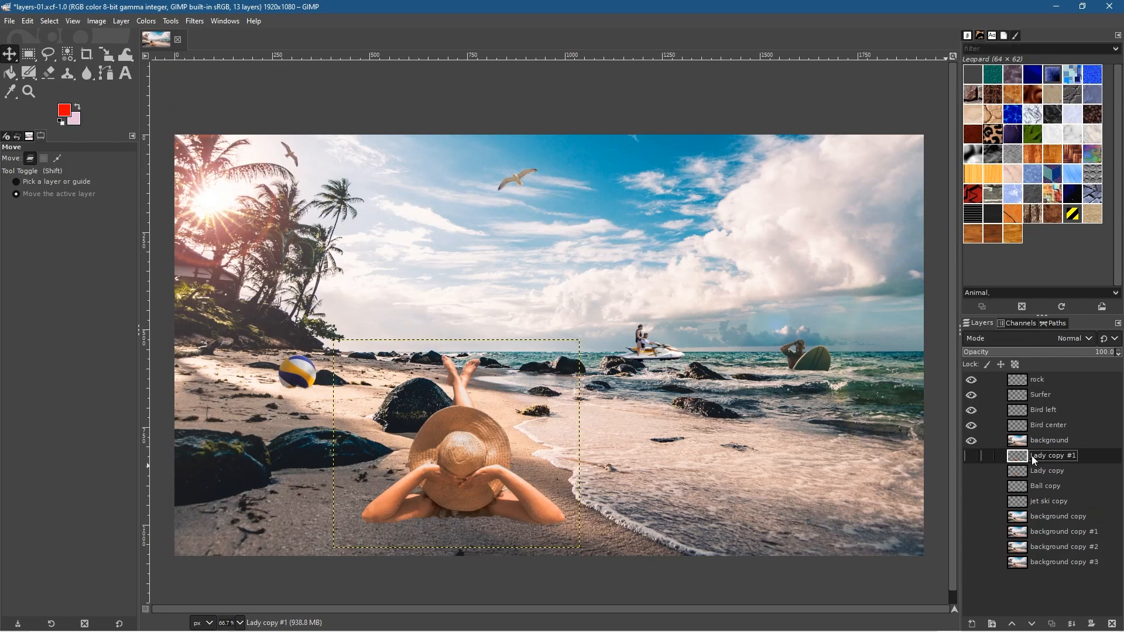
drag(1044, 455, 1036, 440)
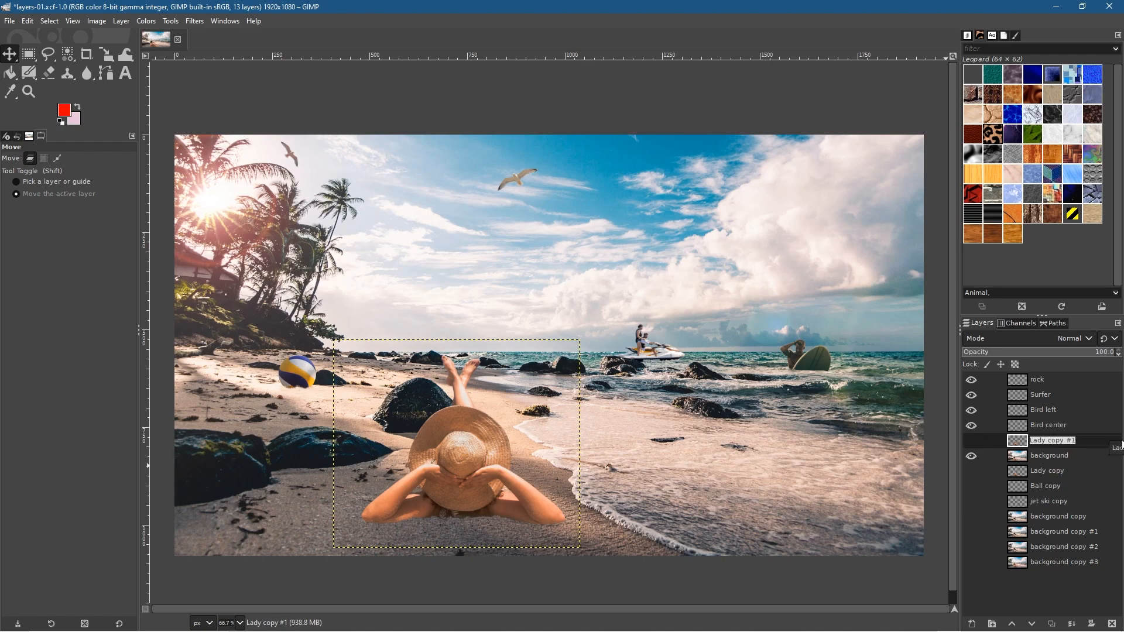
Rename the duplicated lady layer as Lady shadow and make it visible with the background layer hidden
click(1063, 440)
text(shadow)
key(Return)
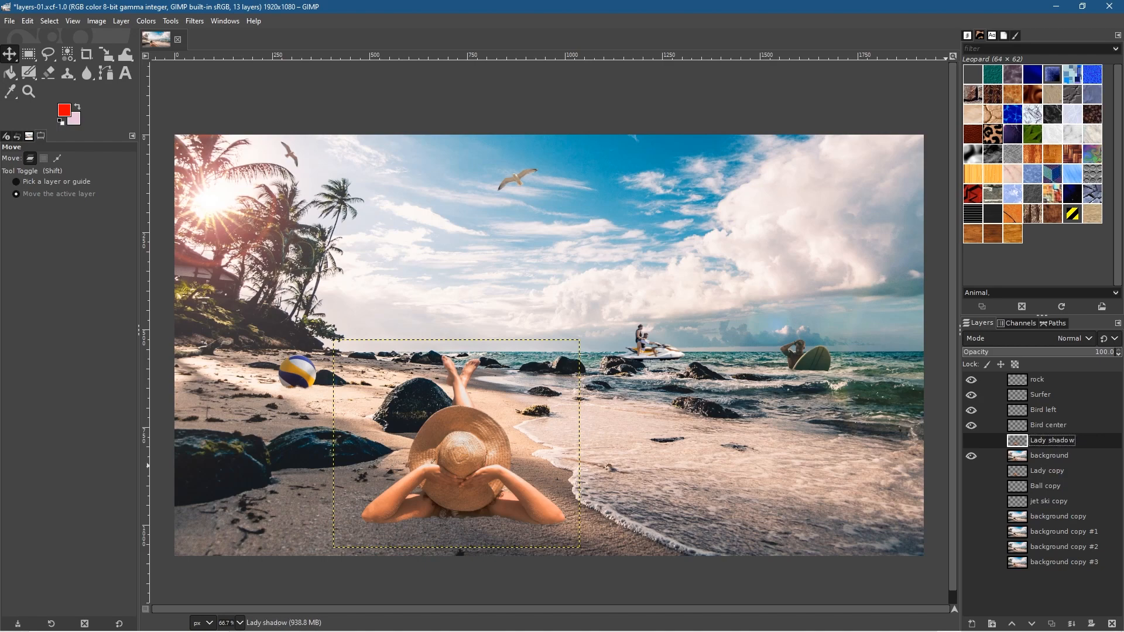
click(971, 457)
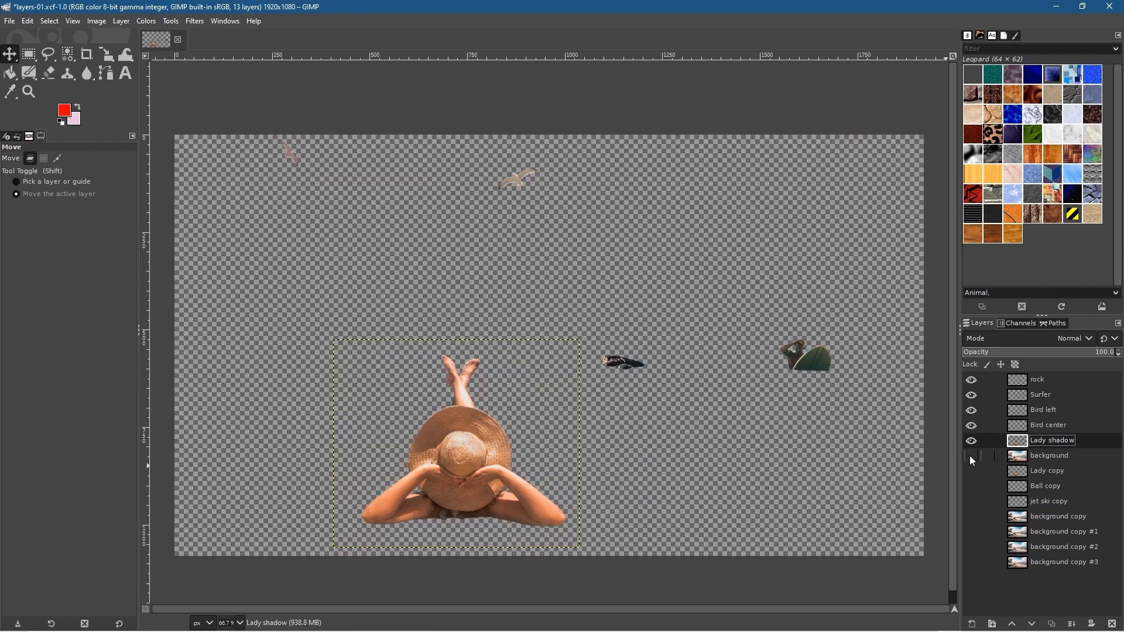
Erase the legs and parts of the hat and arms on the Lady shadow layer with the Acrylic 03 brush at size 32
click(49, 74)
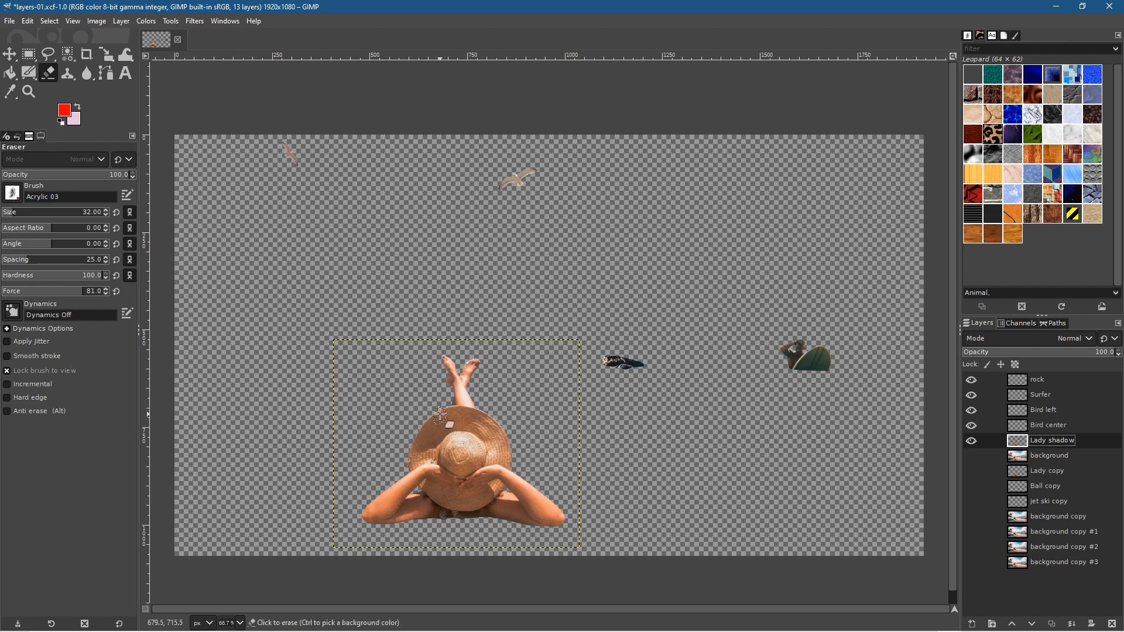
mouse_move(433, 361)
mouse_down()
mouse_move(466, 363)
mouse_move(402, 363)
mouse_move(470, 366)
mouse_move(501, 379)
mouse_move(426, 401)
mouse_move(433, 415)
mouse_move(477, 424)
mouse_move(467, 402)
mouse_move(529, 406)
mouse_move(462, 381)
mouse_move(433, 397)
mouse_move(486, 417)
mouse_move(493, 436)
mouse_move(386, 434)
mouse_move(514, 438)
mouse_move(566, 456)
mouse_move(414, 452)
mouse_move(533, 473)
mouse_move(381, 464)
mouse_move(574, 494)
mouse_move(359, 473)
mouse_move(539, 478)
mouse_move(414, 463)
mouse_move(515, 467)
mouse_move(480, 470)
mouse_move(426, 443)
mouse_move(499, 452)
mouse_move(434, 448)
mouse_move(386, 468)
mouse_move(380, 483)
mouse_move(525, 487)
mouse_move(431, 463)
mouse_move(470, 432)
mouse_move(449, 439)
mouse_move(364, 421)
mouse_move(540, 489)
mouse_move(453, 467)
mouse_move(555, 493)
mouse_move(355, 499)
mouse_move(564, 507)
mouse_move(494, 515)
mouse_up()
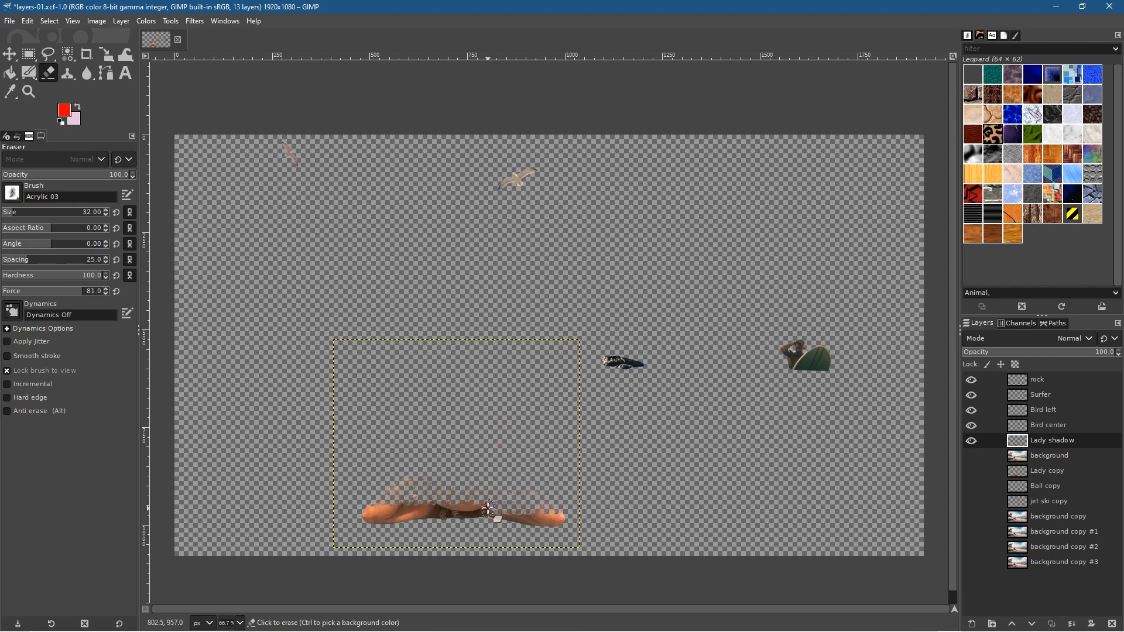
key(ctrl+z)
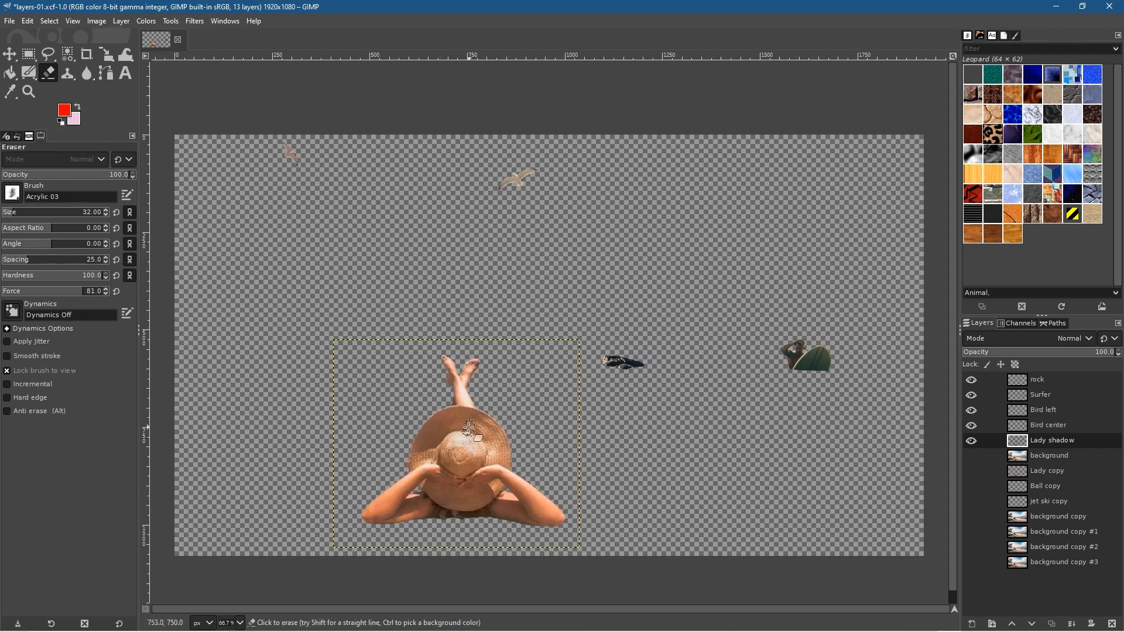
scroll(470, 426, up, 2)
drag(470, 426, 800, 311)
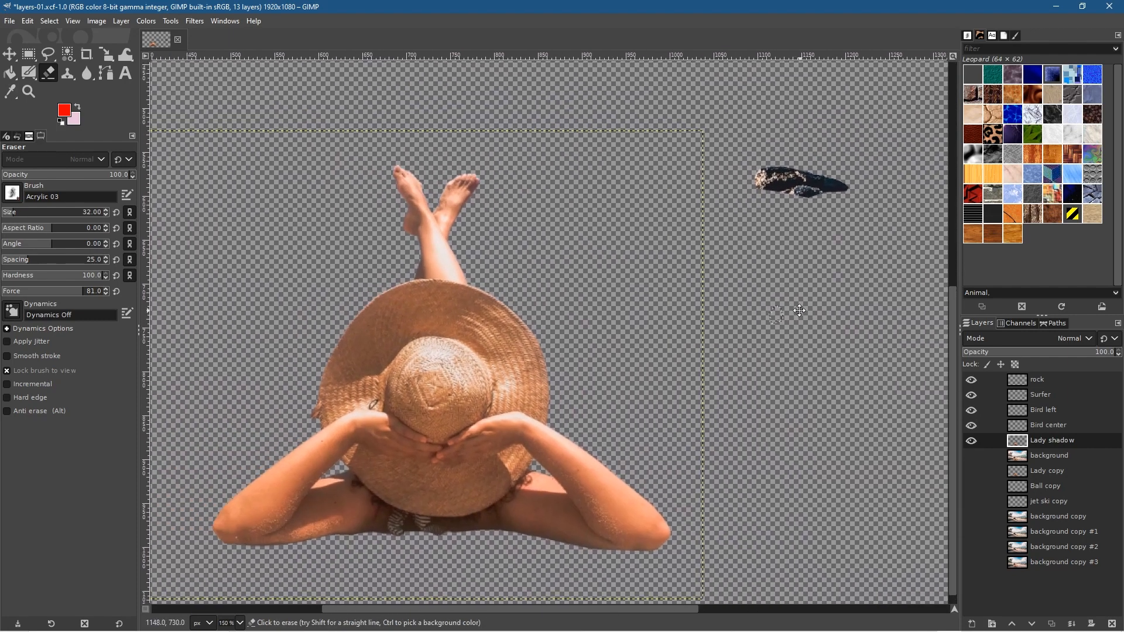
mouse_move(387, 182)
mouse_down()
mouse_move(412, 174)
mouse_move(360, 176)
mouse_move(509, 182)
mouse_move(311, 166)
mouse_move(512, 191)
mouse_move(445, 198)
mouse_move(399, 231)
mouse_move(321, 229)
mouse_move(374, 205)
mouse_move(417, 208)
mouse_move(374, 214)
mouse_move(419, 221)
mouse_move(412, 234)
mouse_move(467, 250)
mouse_move(399, 260)
mouse_move(318, 215)
mouse_move(352, 213)
mouse_move(403, 256)
mouse_move(499, 283)
mouse_move(371, 266)
mouse_move(514, 306)
mouse_move(330, 287)
mouse_move(441, 295)
mouse_move(502, 201)
mouse_move(505, 245)
mouse_move(465, 231)
mouse_move(434, 252)
mouse_move(395, 309)
mouse_move(571, 329)
mouse_move(444, 330)
mouse_move(340, 365)
mouse_move(558, 435)
mouse_move(328, 435)
mouse_move(569, 446)
mouse_move(326, 453)
mouse_move(217, 510)
mouse_move(455, 497)
mouse_move(671, 517)
mouse_up()
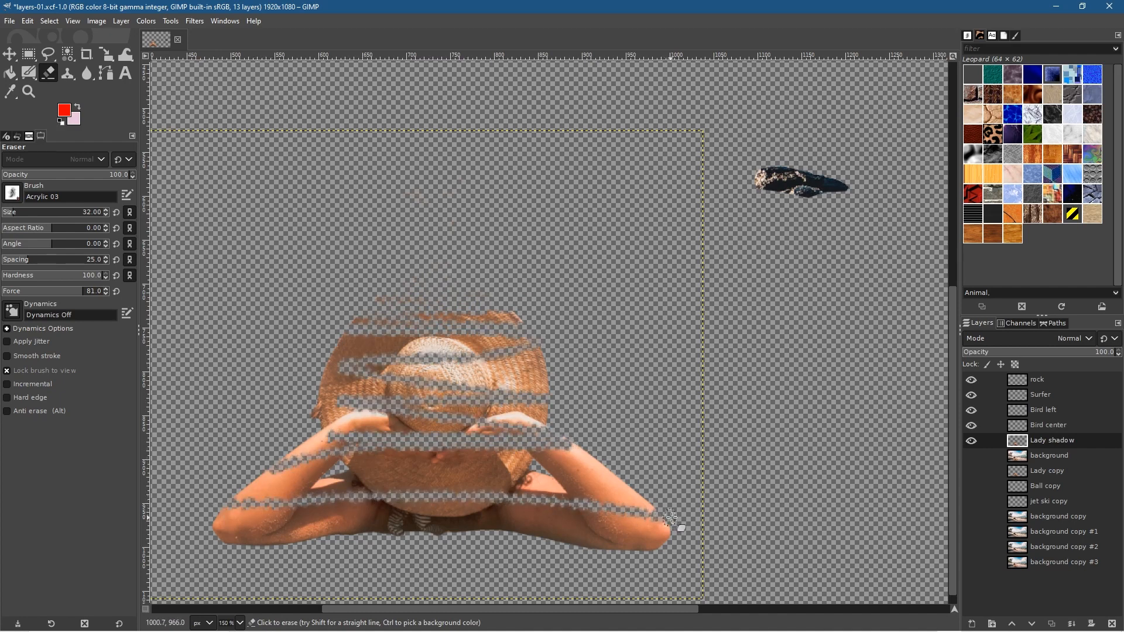
mouse_move(672, 534)
mouse_down()
mouse_move(489, 509)
mouse_move(196, 534)
mouse_up()
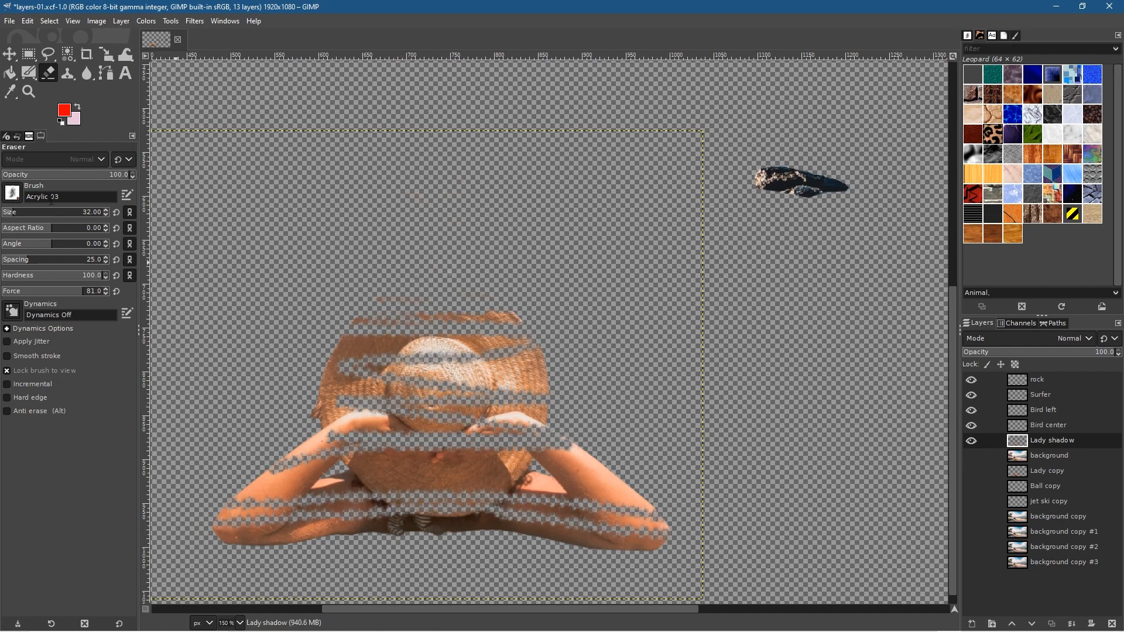
Switch the Eraser to the 2. Hardness 100 brush at size 144 and erase all but a thin strip along the lady's lower edge
click(12, 194)
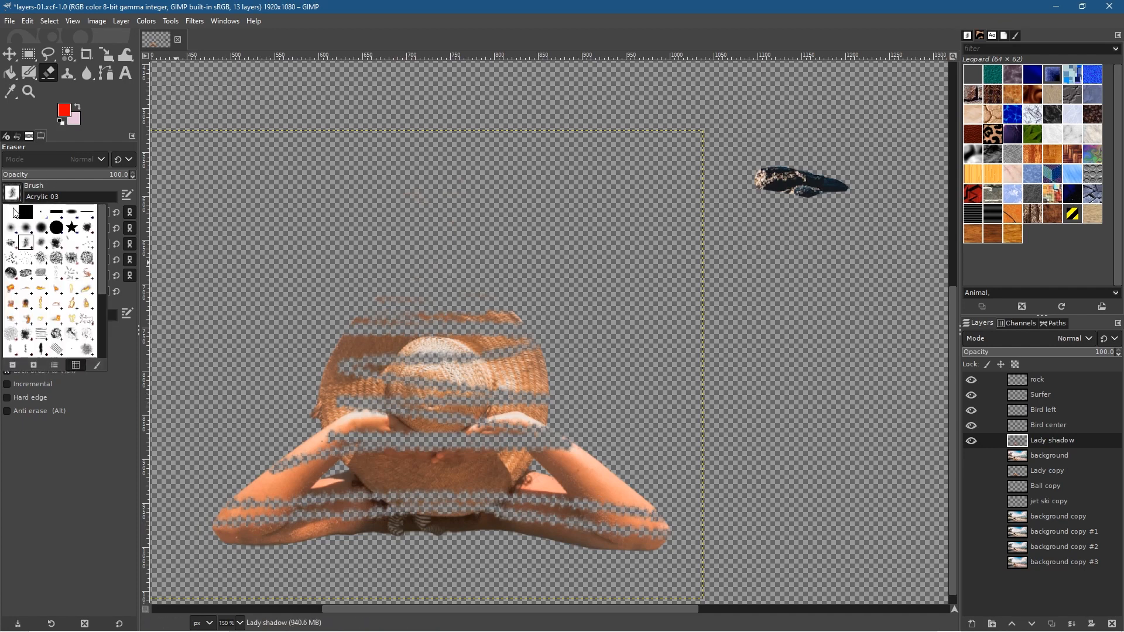
click(56, 227)
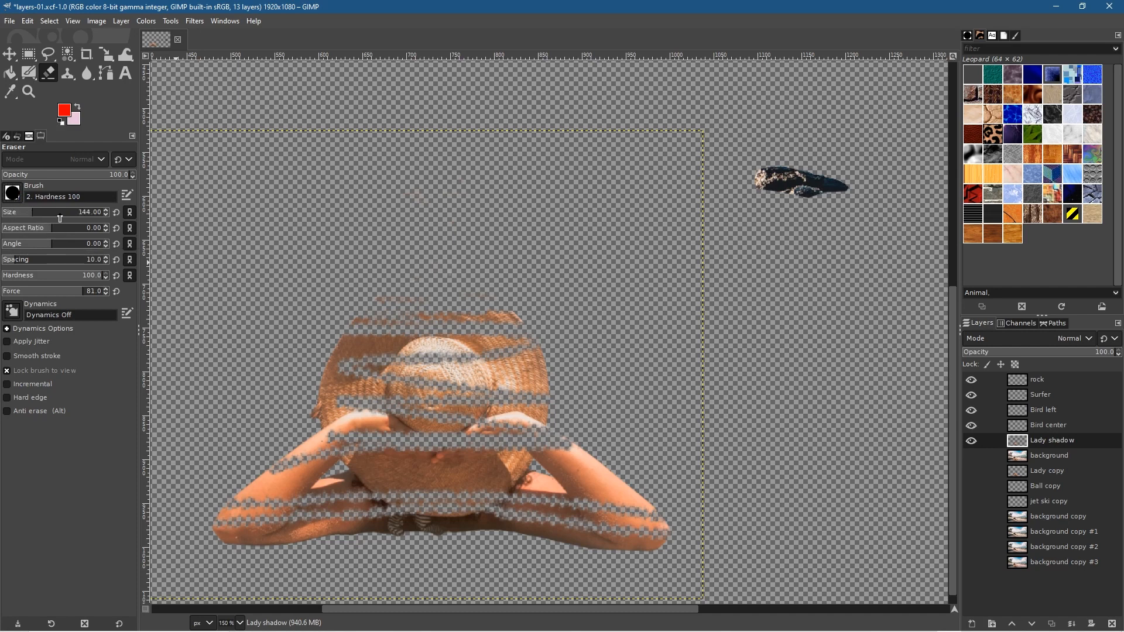
mouse_move(386, 351)
mouse_down()
mouse_move(504, 335)
mouse_move(551, 348)
mouse_move(472, 366)
mouse_move(333, 336)
mouse_move(322, 375)
mouse_move(489, 392)
mouse_move(561, 415)
mouse_move(310, 425)
mouse_move(249, 443)
mouse_move(224, 477)
mouse_move(530, 463)
mouse_move(672, 491)
mouse_move(446, 459)
mouse_up()
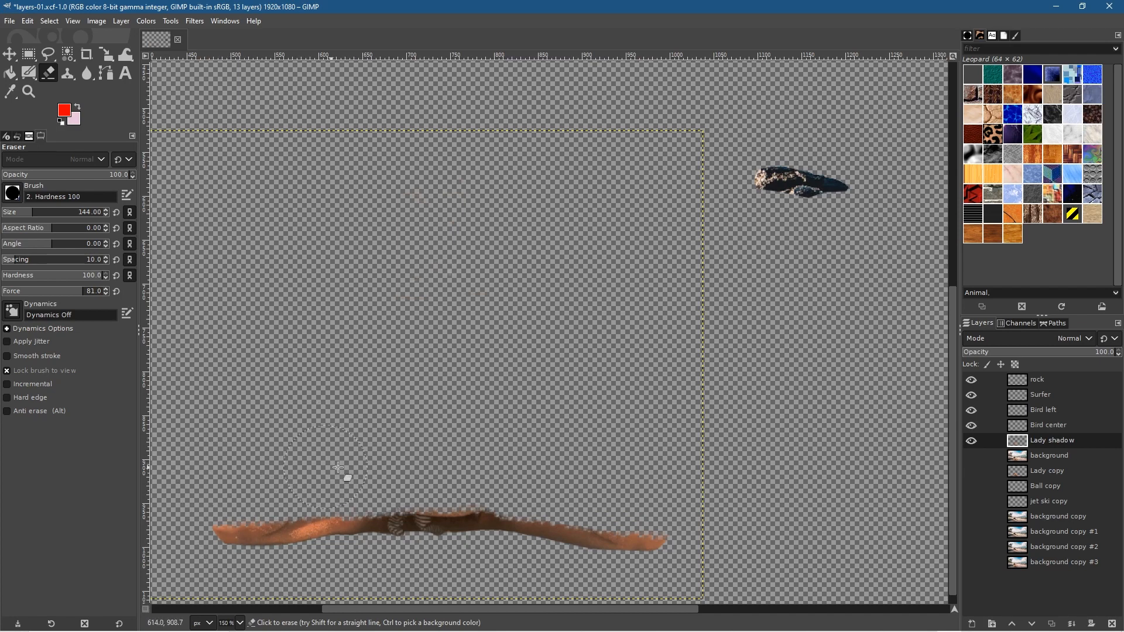
scroll(527, 388, down, 3)
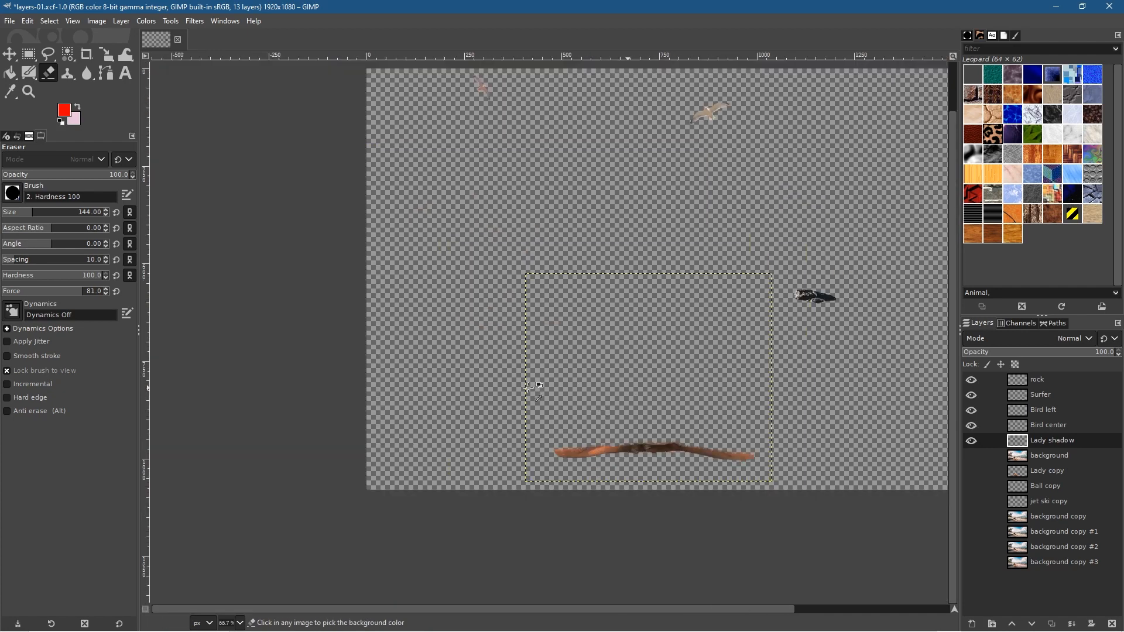
scroll(689, 341, up, 2)
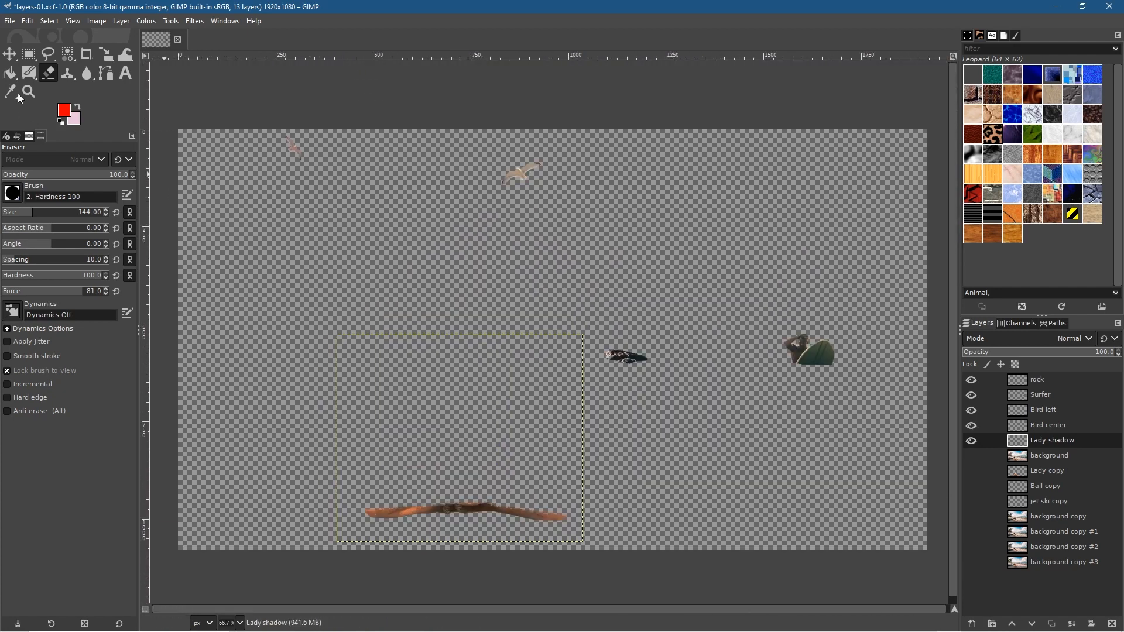
Show the background layer and toggle the Lady shadow layer's visibility to check the strip against the beach scene
click(9, 54)
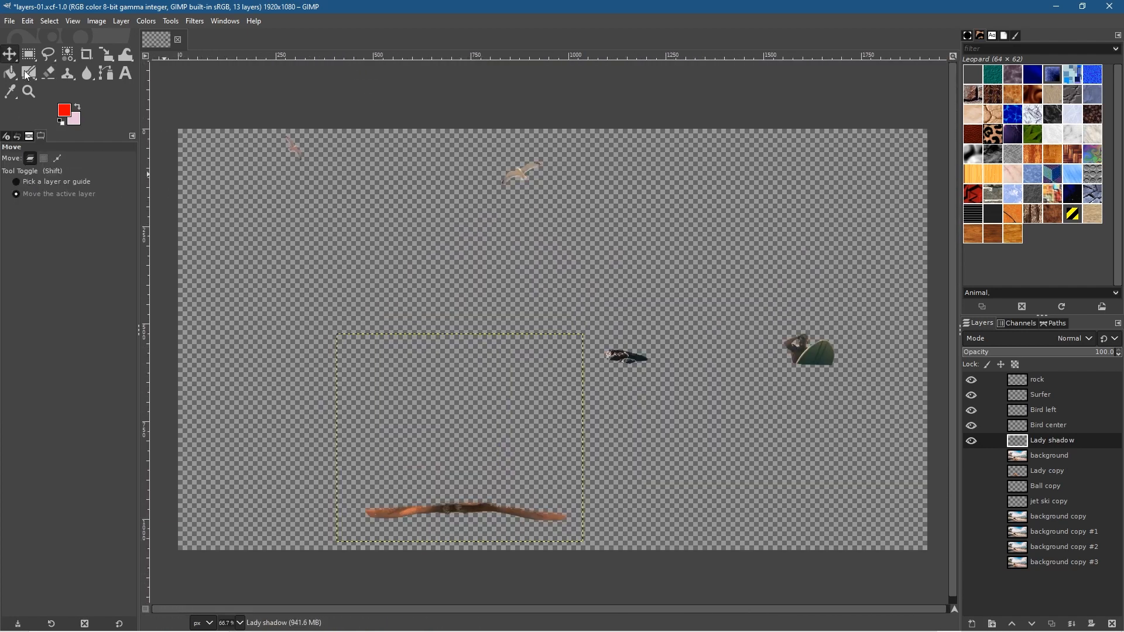
click(971, 456)
click(971, 442)
click(969, 442)
click(969, 442)
click(969, 441)
click(969, 442)
click(969, 442)
click(969, 442)
click(971, 442)
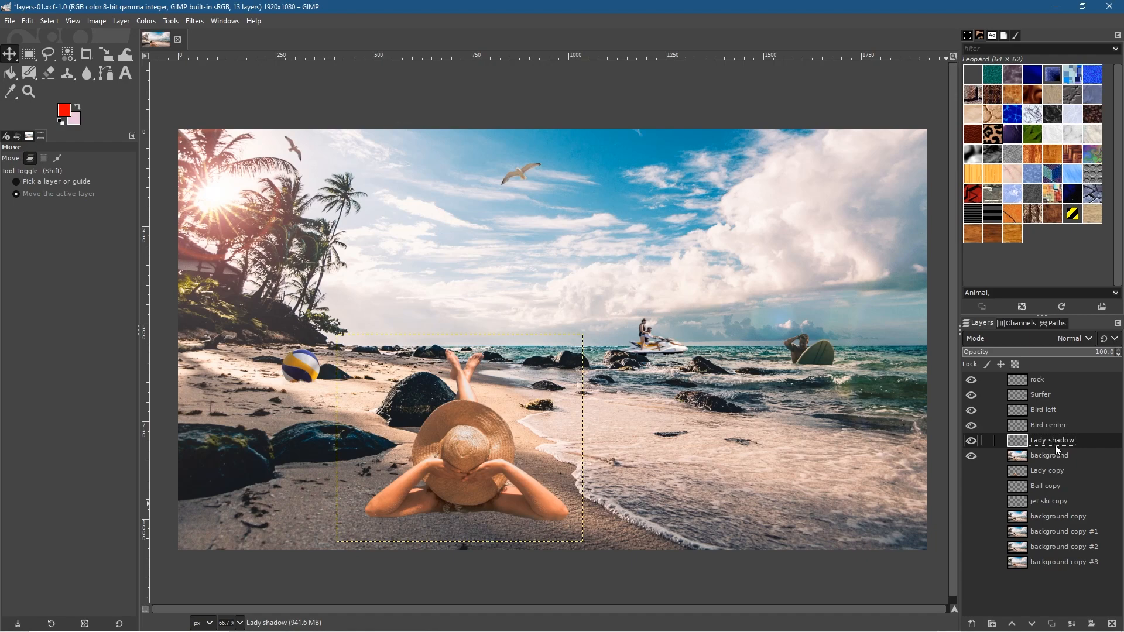
With the background hidden, blacken the Lady shadow strip using Levels with the low input at 255, and show the background again
click(971, 456)
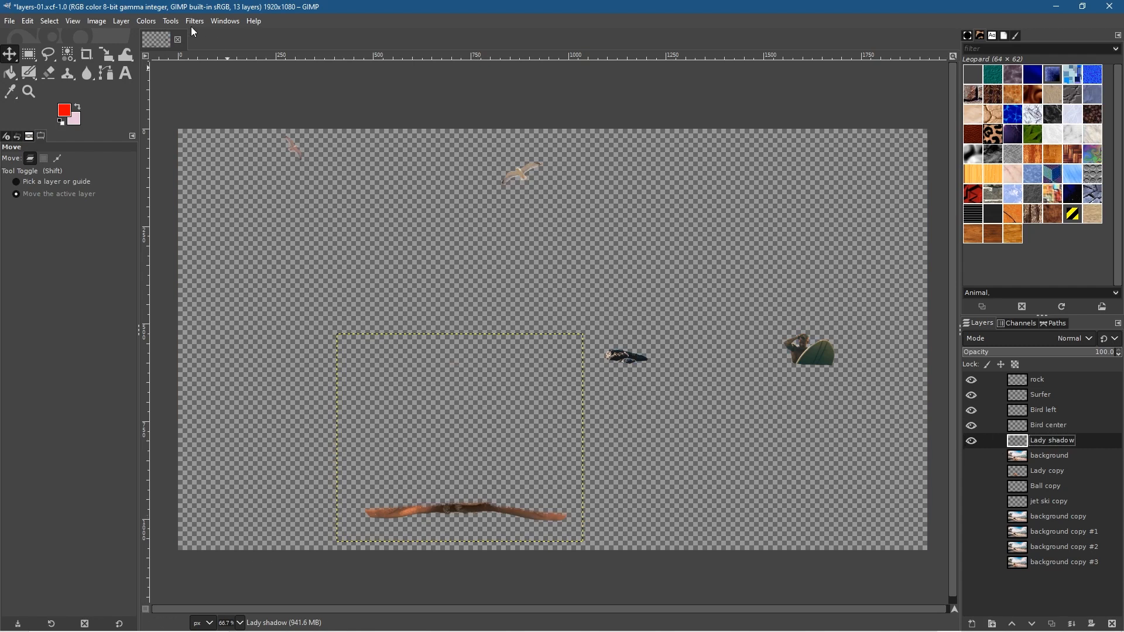
click(145, 21)
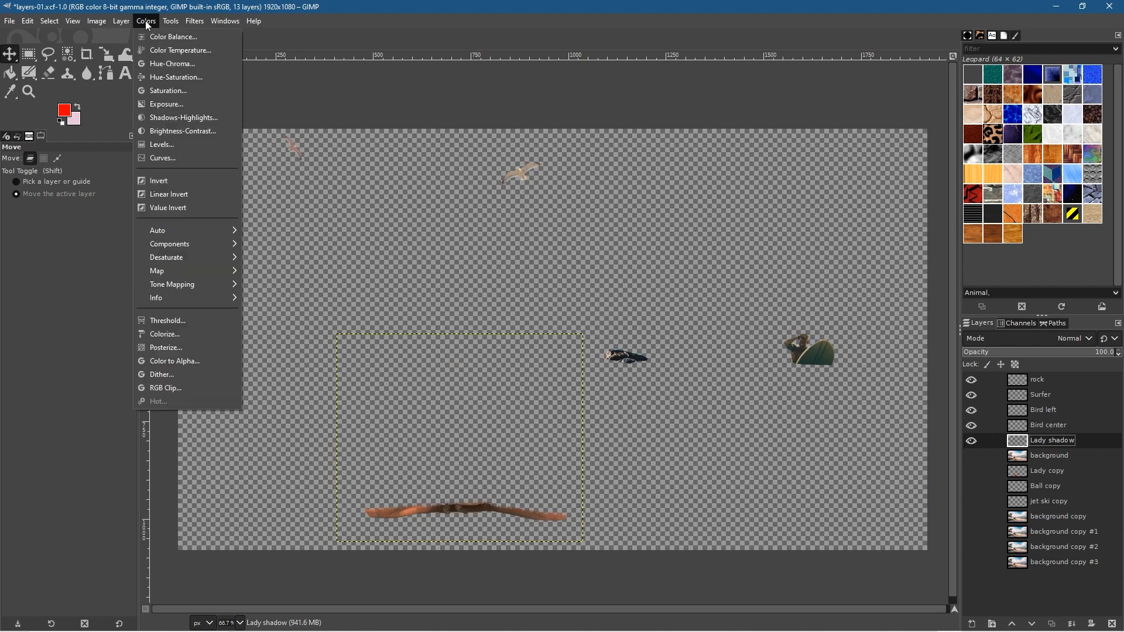
click(167, 145)
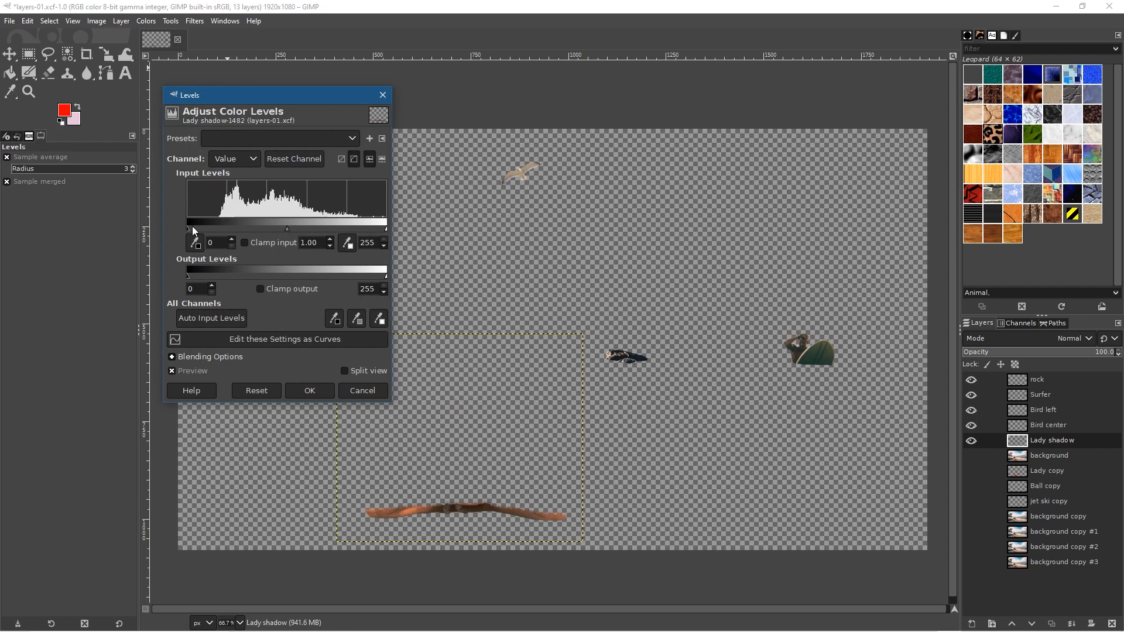
drag(187, 229, 386, 228)
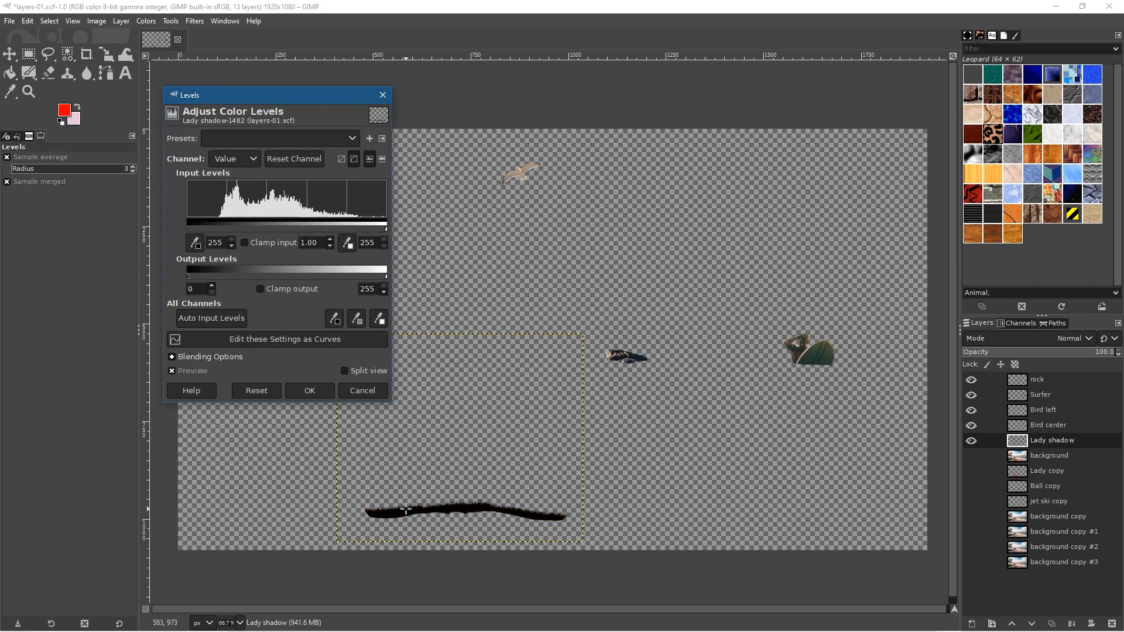
click(319, 391)
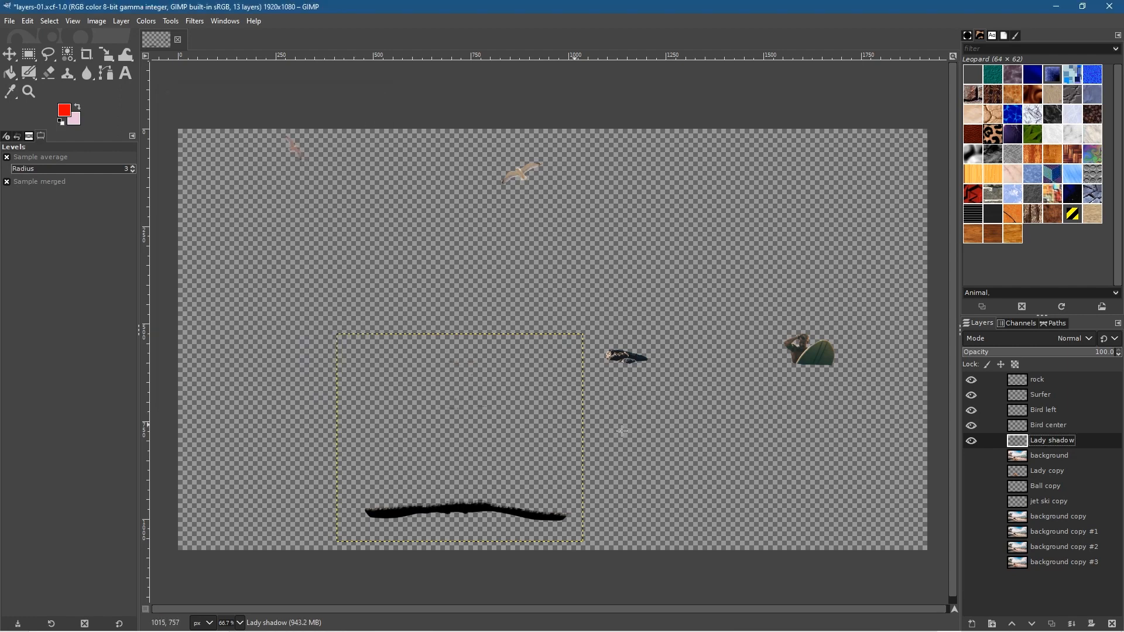
click(971, 455)
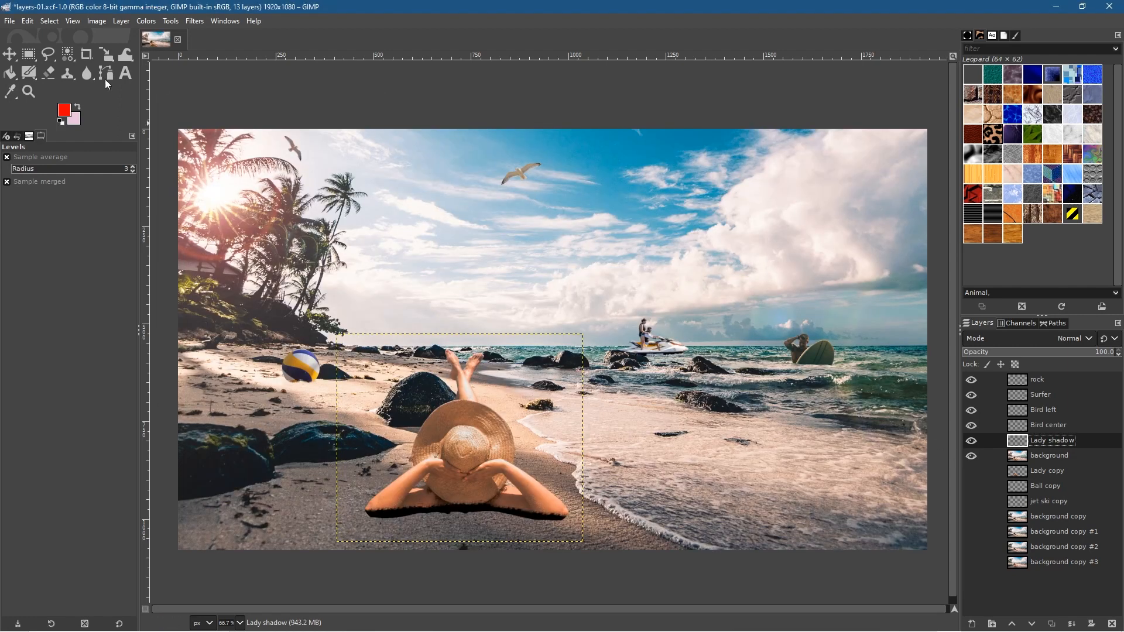
Save the layers-01 composite
click(9, 21)
click(27, 137)
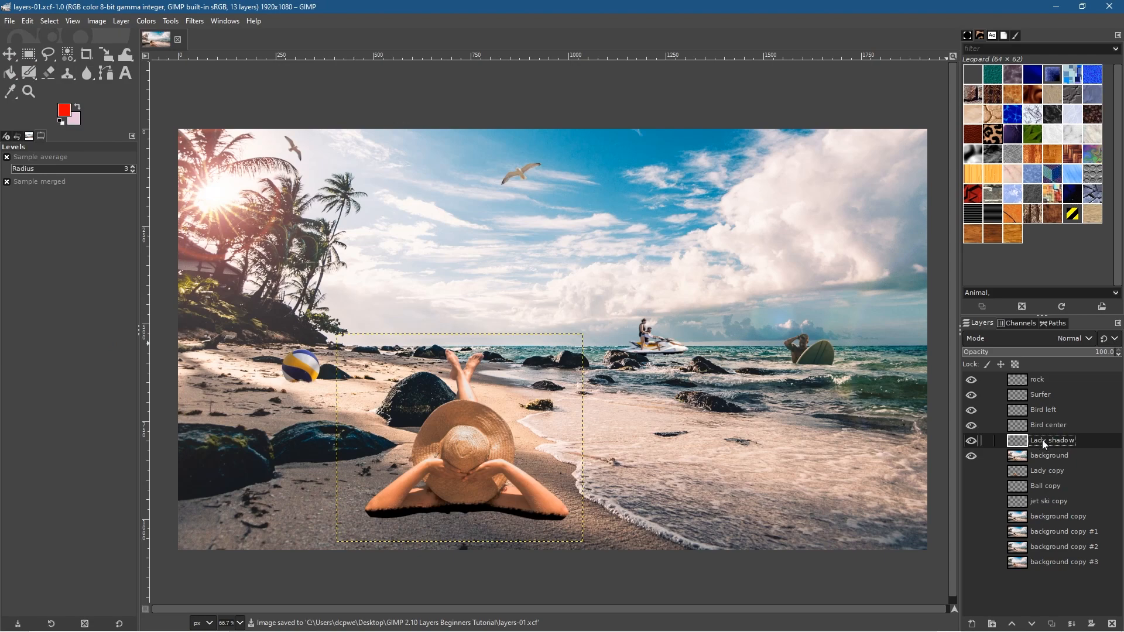
Soften the Lady shadow layer with a Gaussian Blur of size 7.91 and activate the Move tool
click(171, 20)
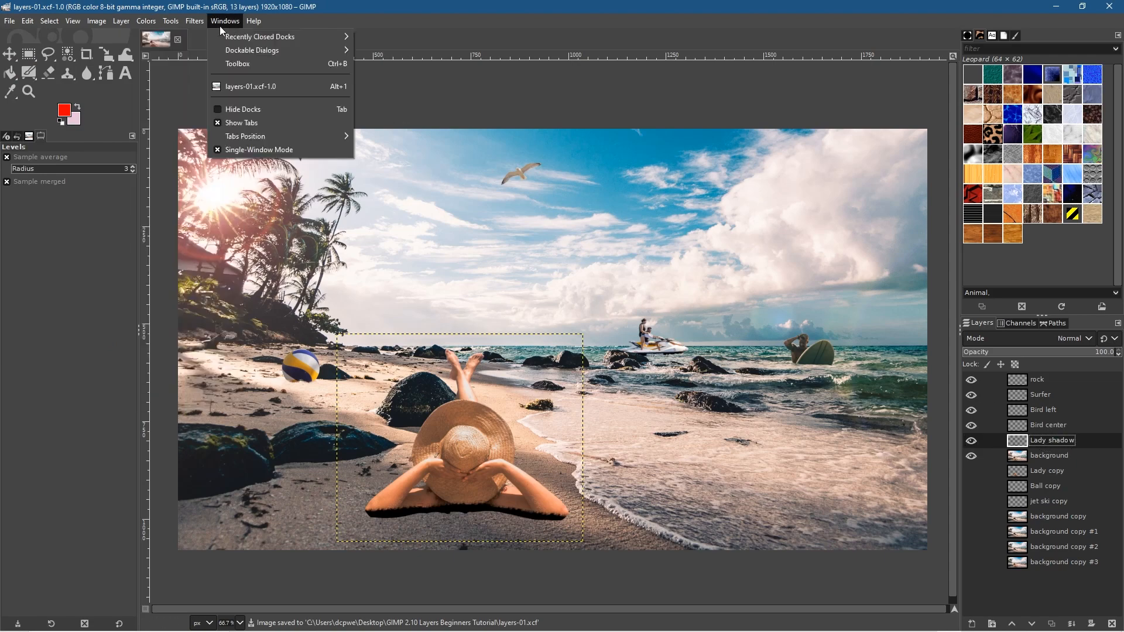
mouse_move(290, 103)
click(352, 111)
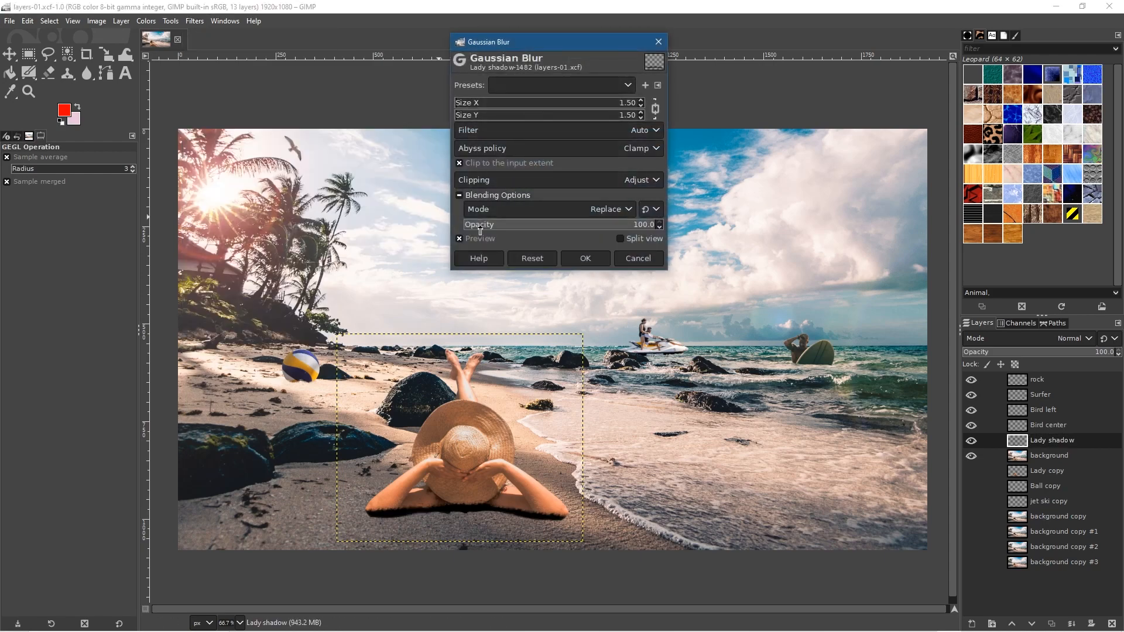
mouse_move(468, 103)
mouse_down()
mouse_move(482, 105)
mouse_move(468, 105)
mouse_up()
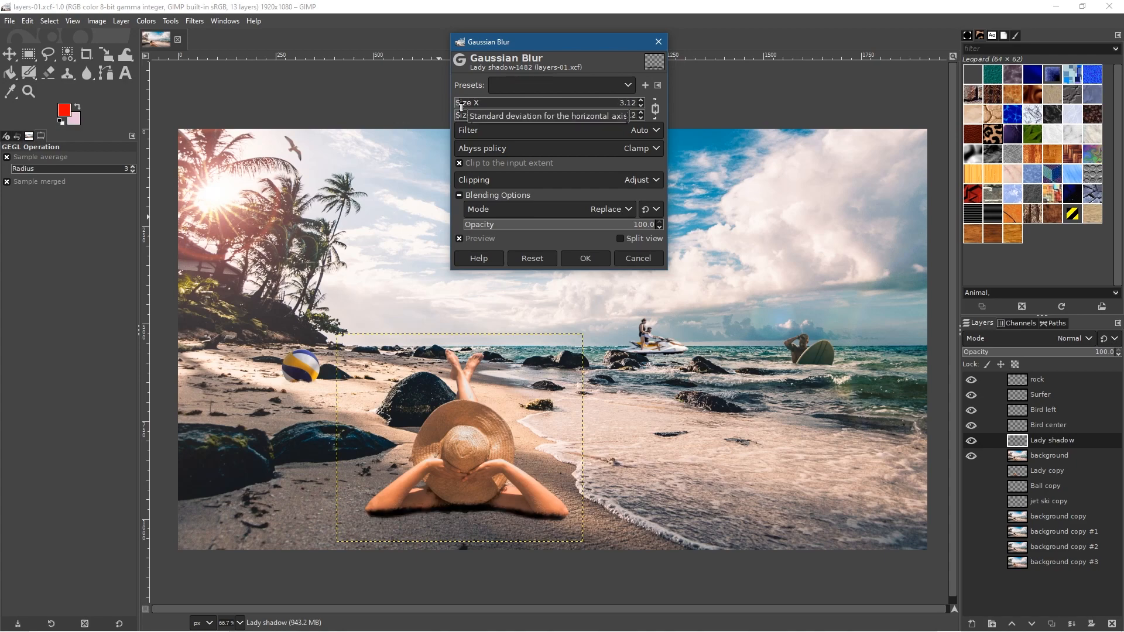
drag(467, 109, 469, 111)
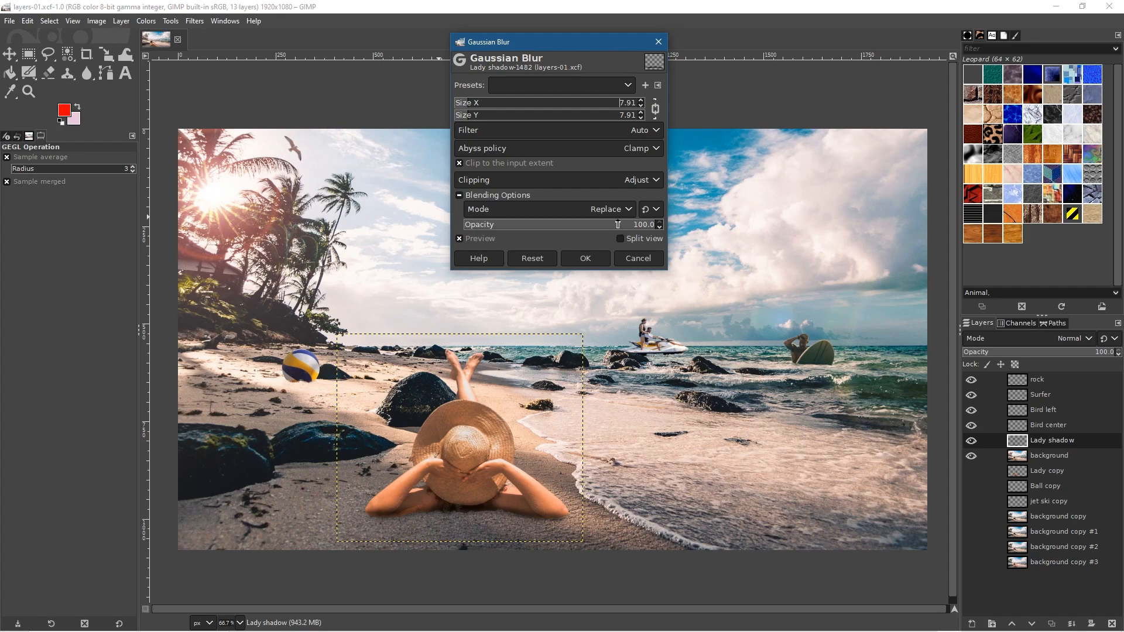
drag(544, 222, 680, 234)
click(591, 260)
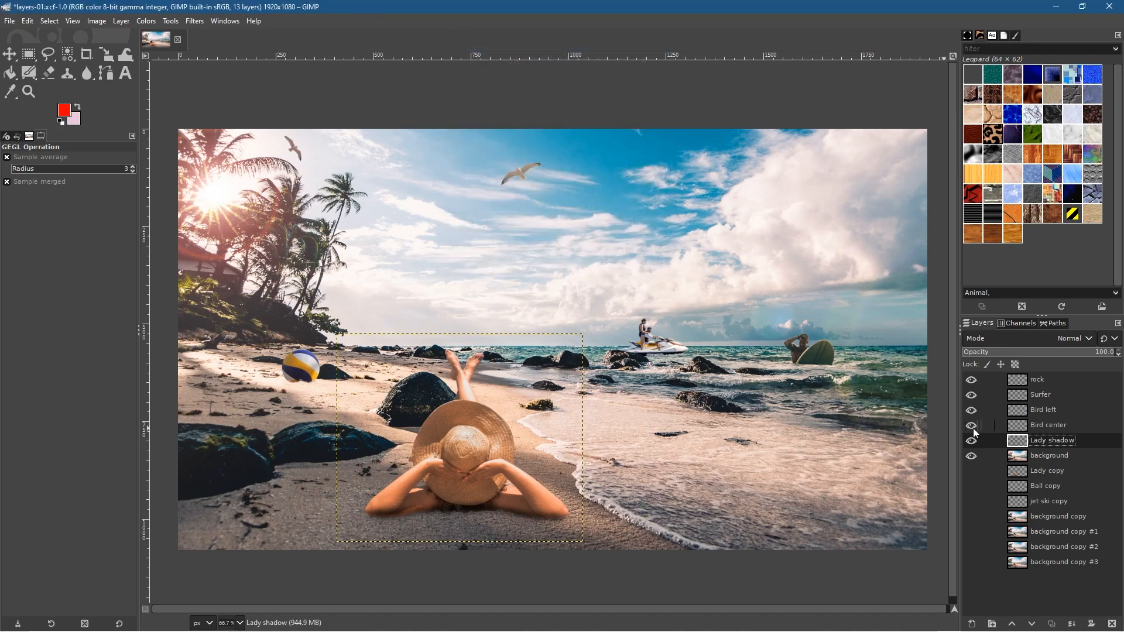
click(10, 53)
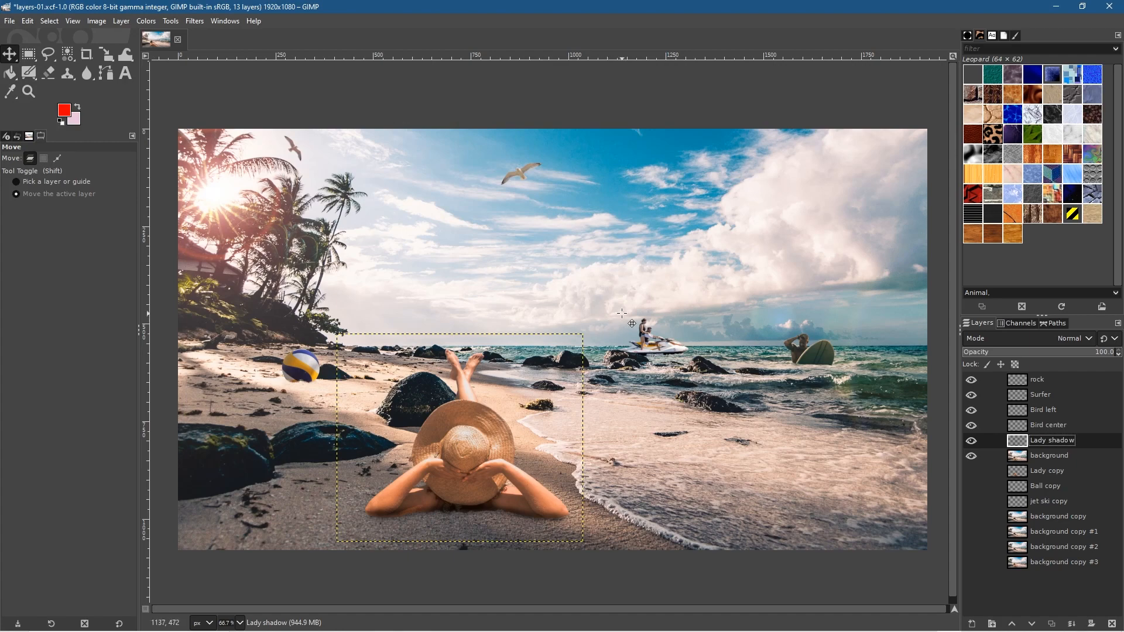
key(Page_Down)
key(Page_Down)
key(Page_Down)
key(Page_Down)
key(Page_Up)
key(Page_Up)
key(Page_Up)
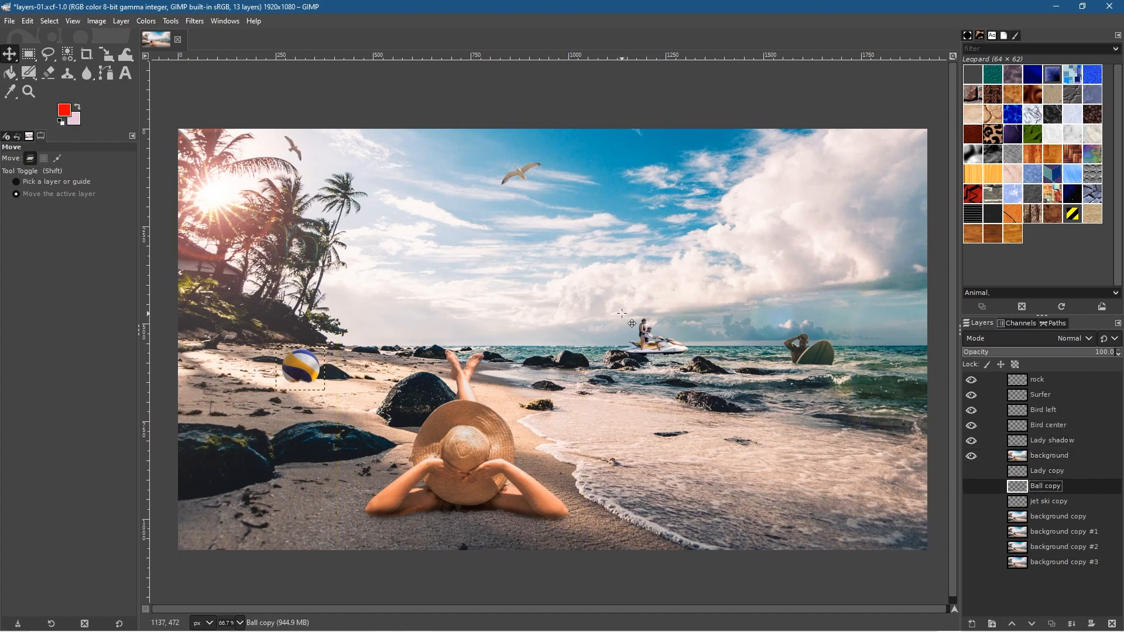
click(1053, 441)
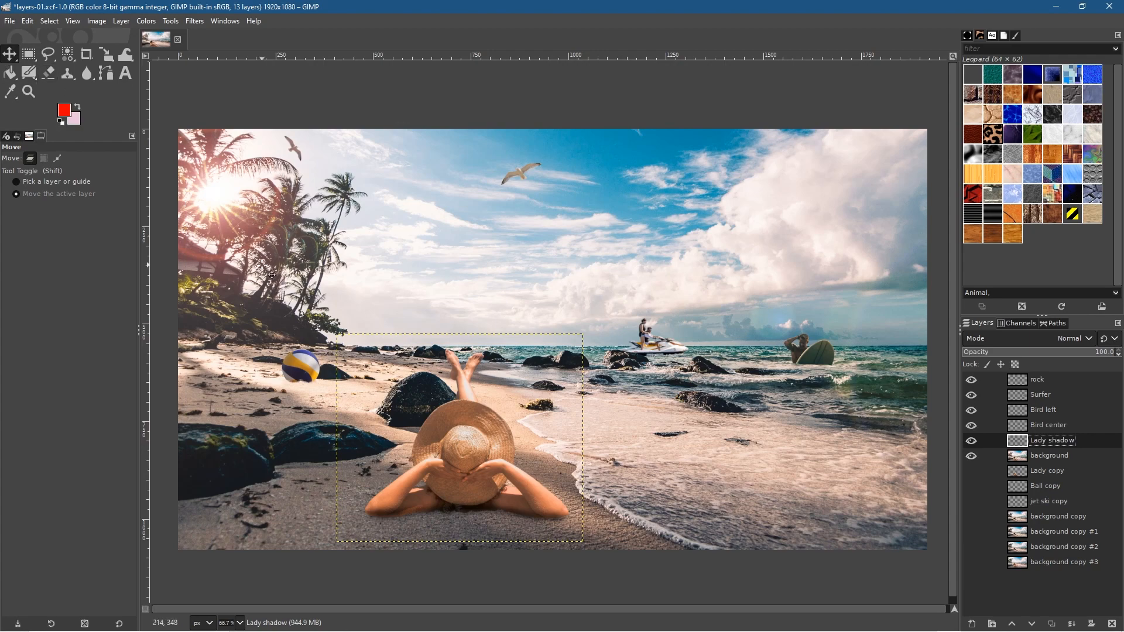
key(Page_Down)
key(Page_Down)
key(Page_Up)
key(Page_Up)
Shift the Lady shadow layer slightly down and fine-tune its vertical position beneath the lady's arms
click(461, 502)
drag(459, 478, 461, 484)
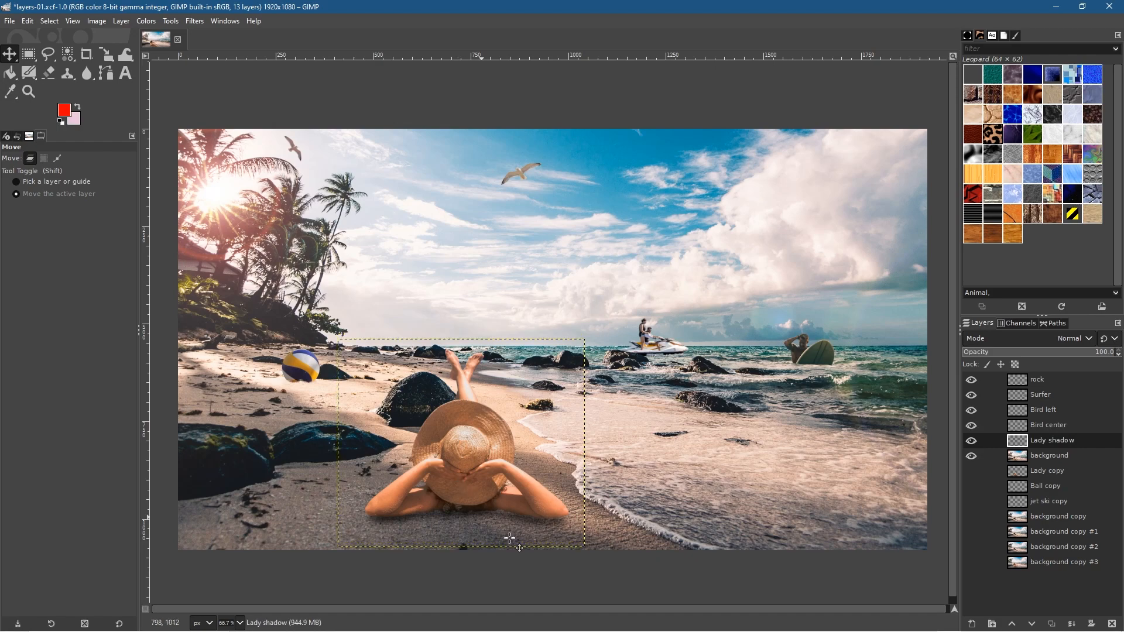
key(Down)
key(Down)
key(Down)
key(Down)
key(Down)
key(Down)
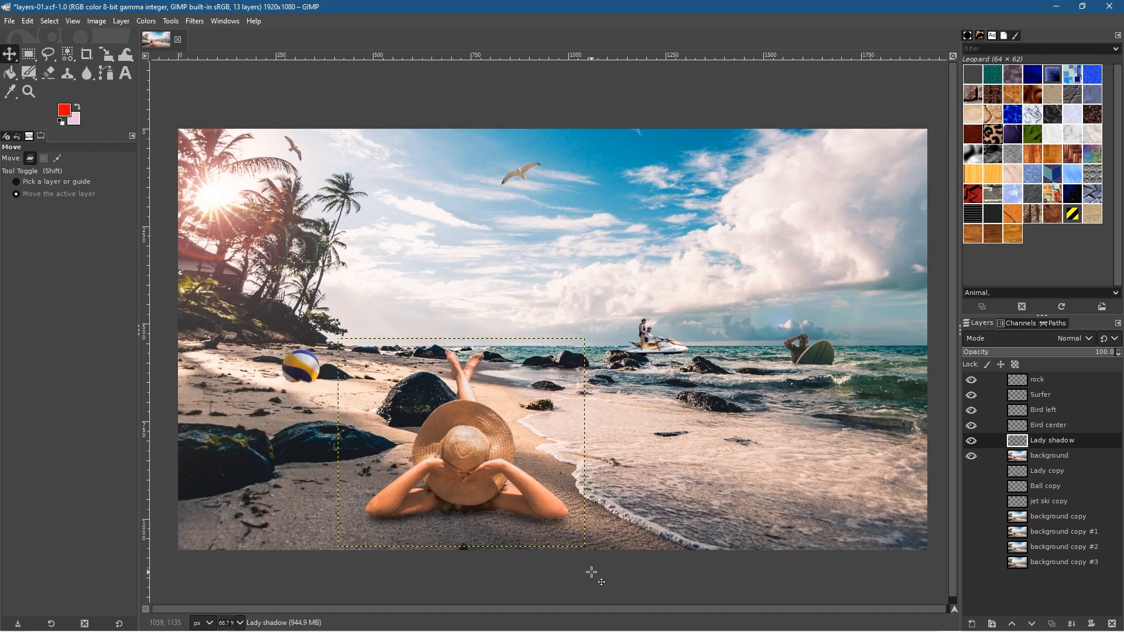
key(Down)
key(Down)
key(Down)
key(Down)
key(Down)
key(Down)
key(Down)
key(Down)
key(Down)
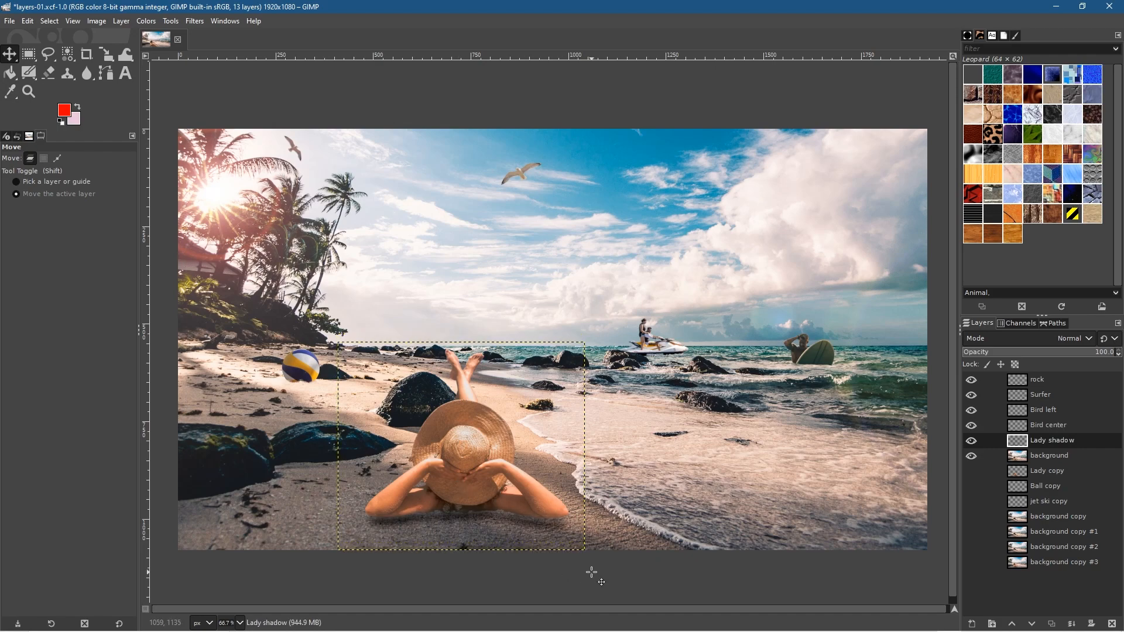
key(Up)
key(Up)
key(Up)
key(Up)
key(Up)
key(Up)
key(Up)
key(Up)
key(Up)
key(Up)
key(Up)
key(Up)
key(Up)
key(Up)
key(Up)
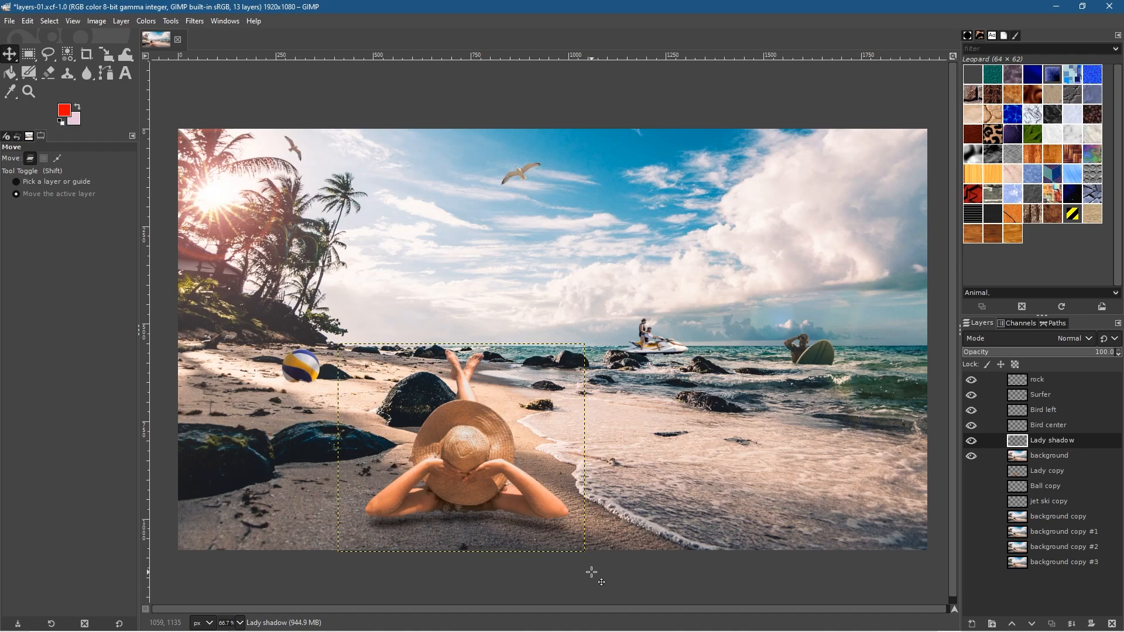
key(Up)
key(Up)
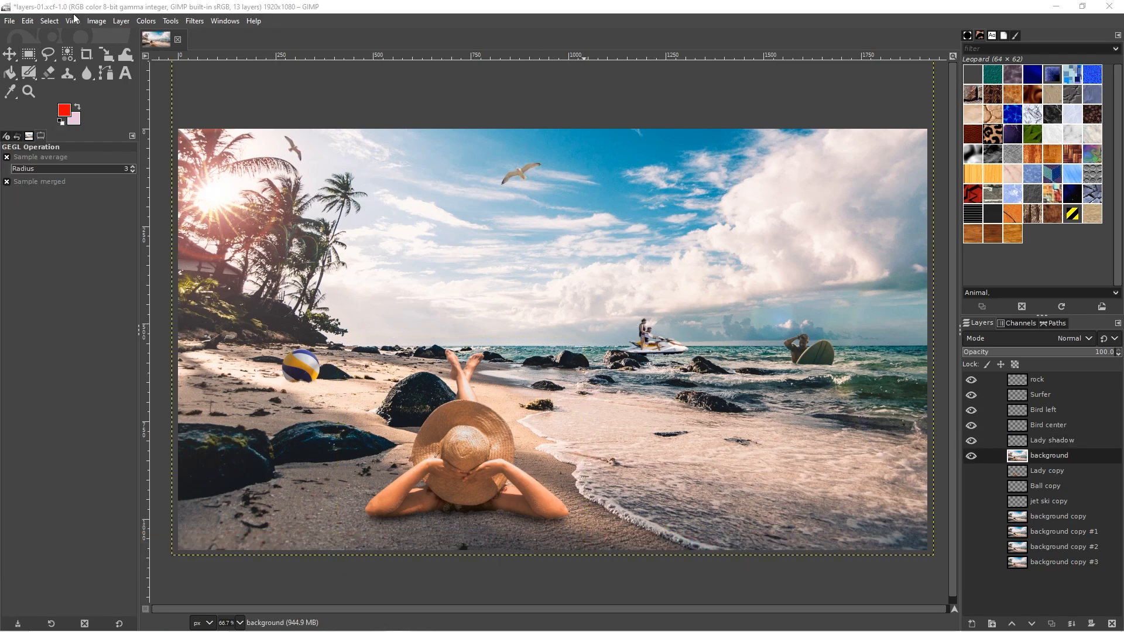
Save the image and export it as the JPEG file layers-01.jpg at quality 90
click(10, 21)
click(28, 140)
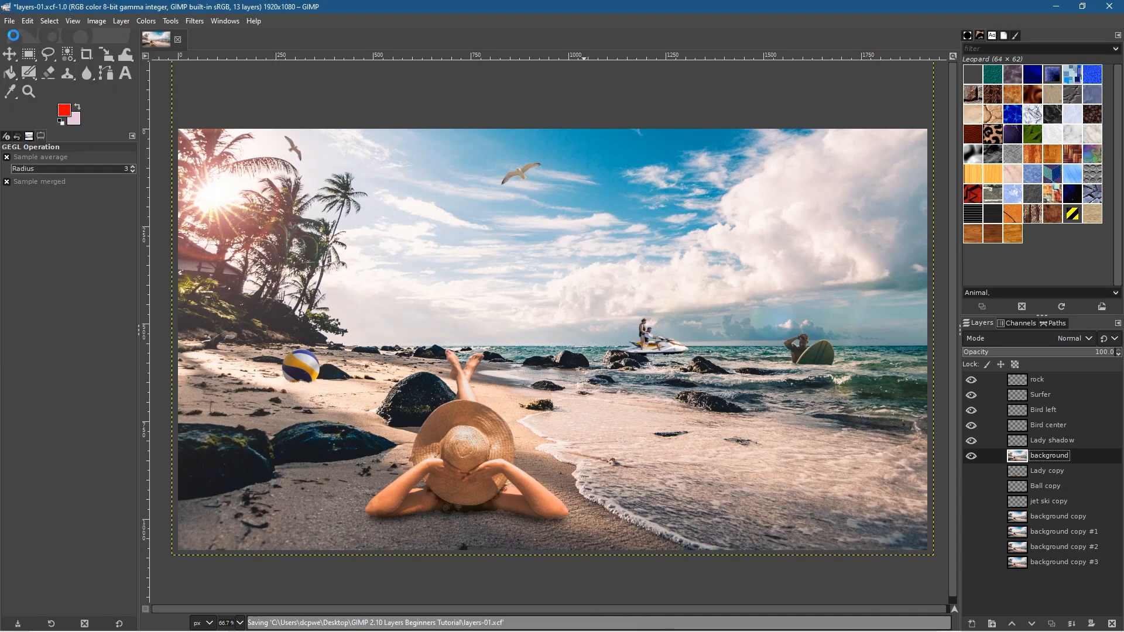
click(9, 21)
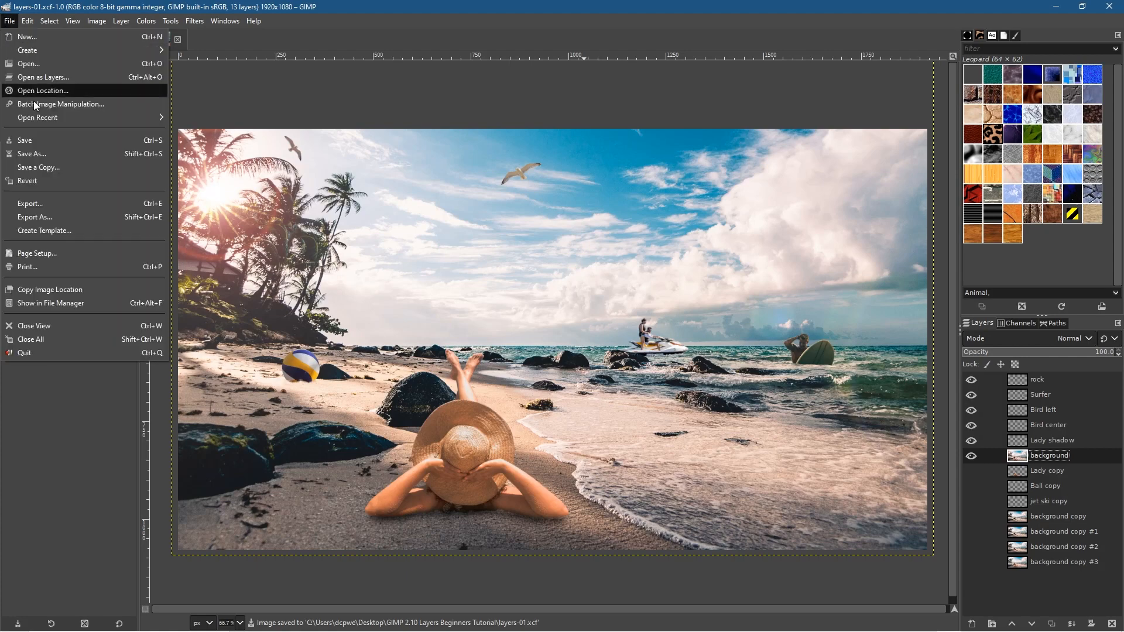
click(37, 216)
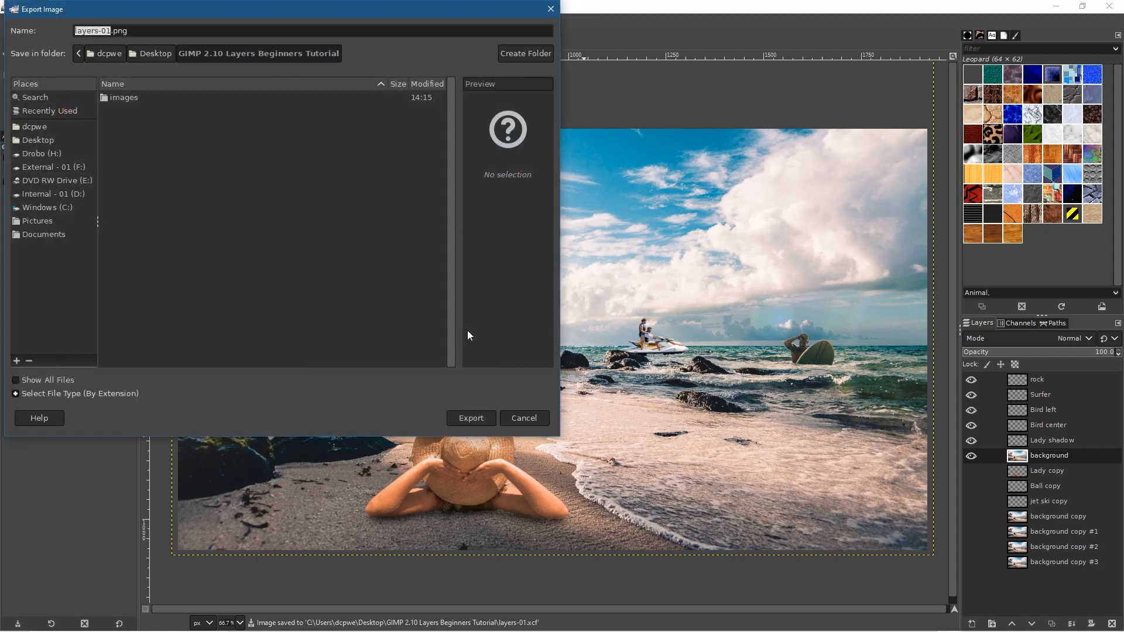
click(50, 394)
scroll(60, 367, down, 3)
scroll(61, 367, down, 4)
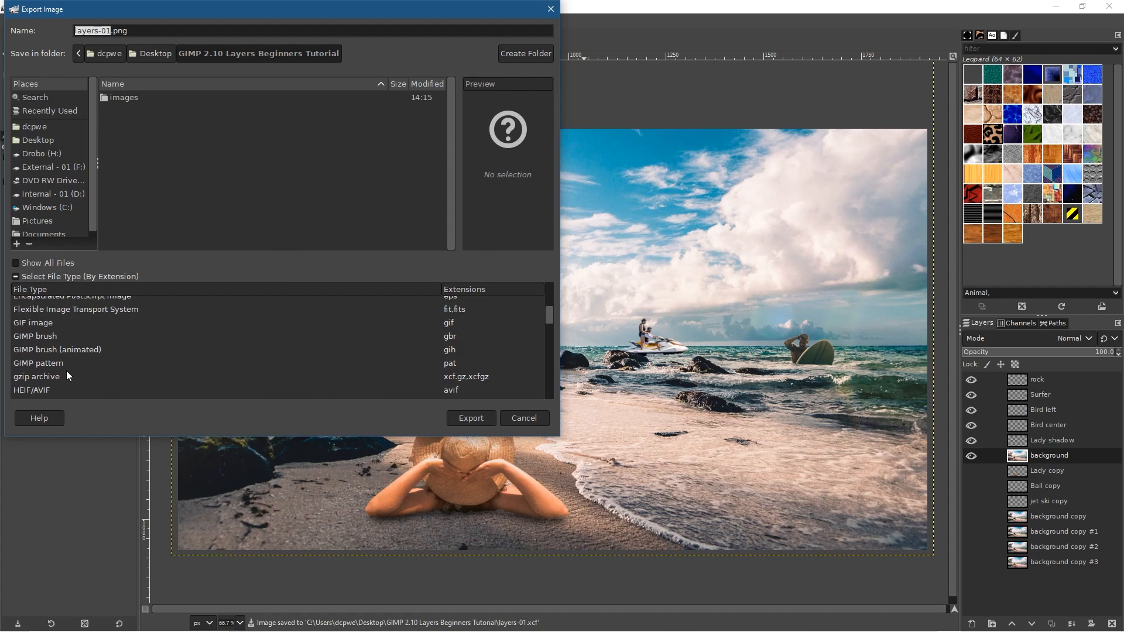
click(38, 373)
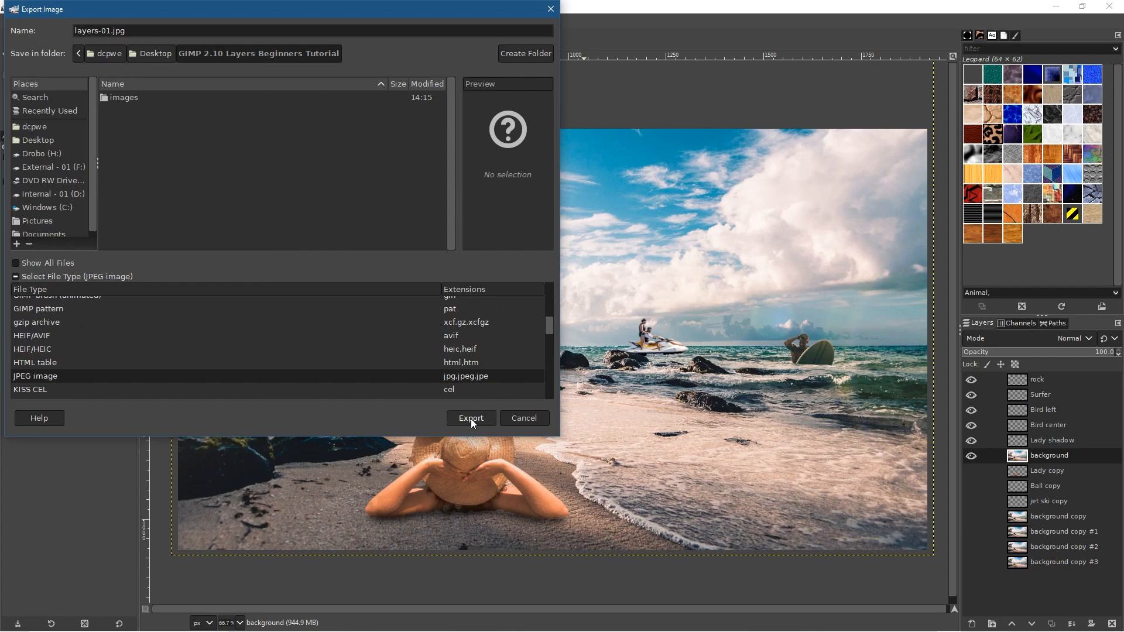
drag(111, 30, 24, 37)
click(111, 31)
click(471, 417)
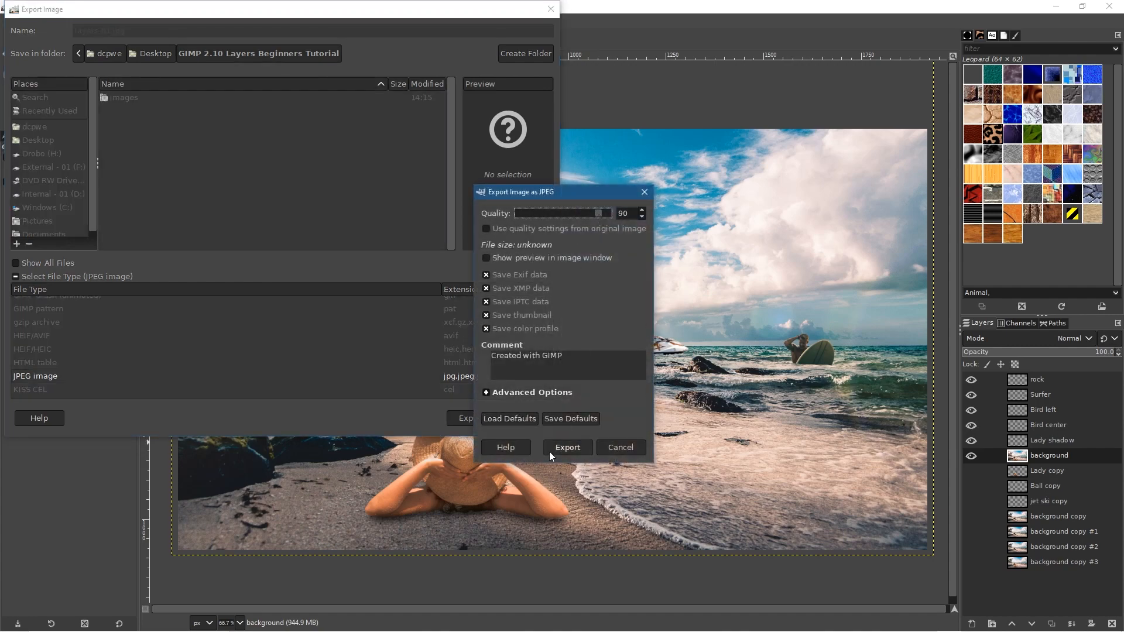
click(553, 447)
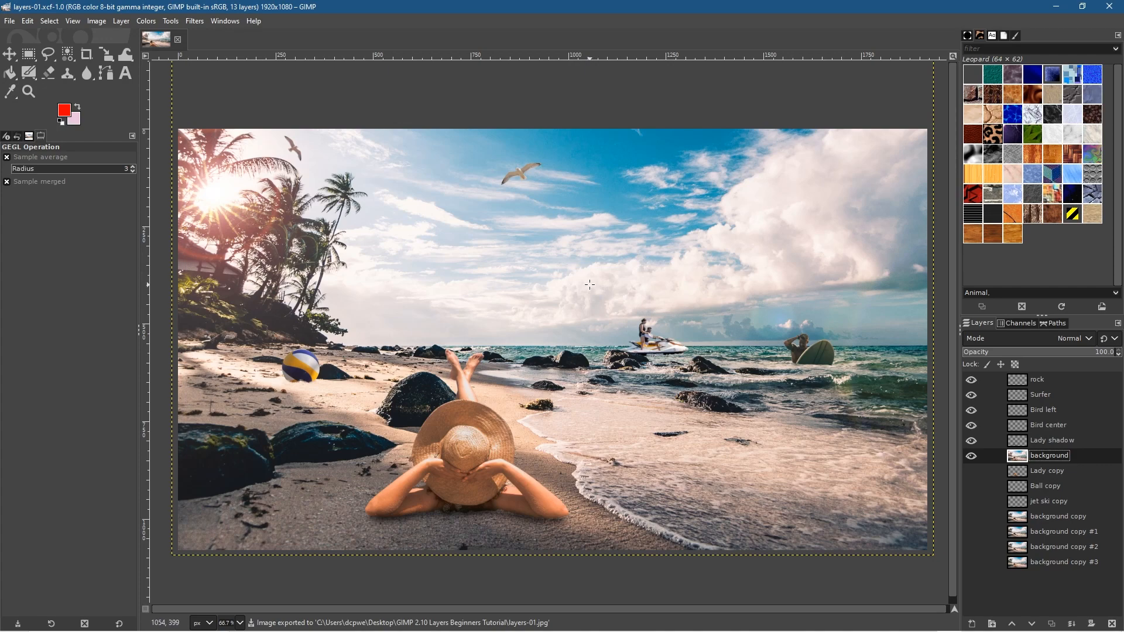
Save a copy of the project under the new name layers-02.xcf
click(9, 21)
click(37, 143)
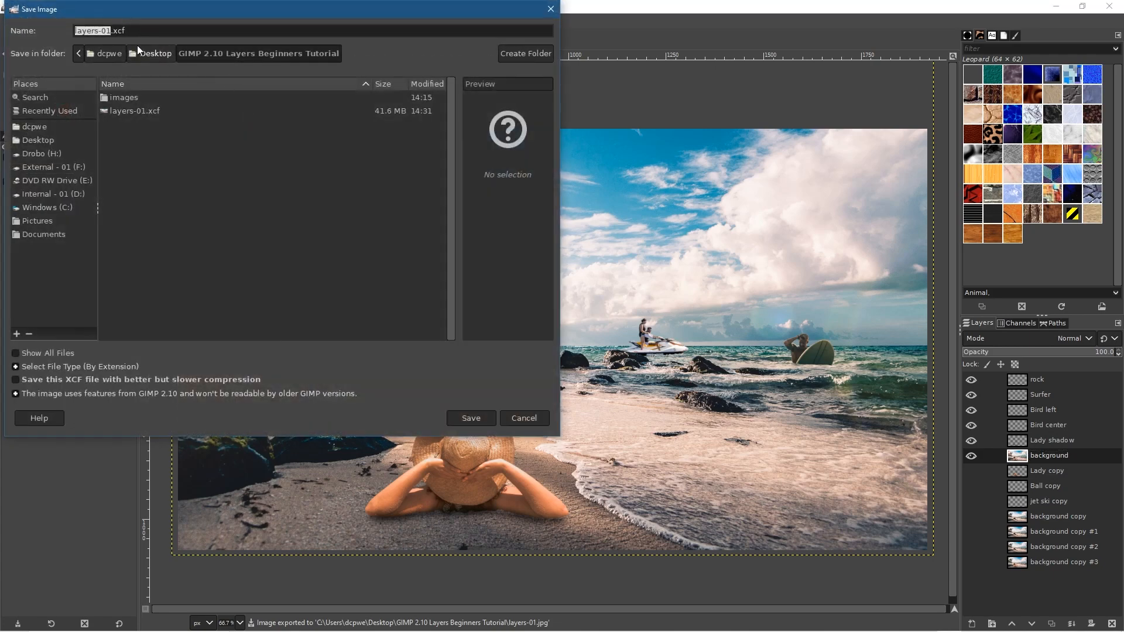
click(105, 31)
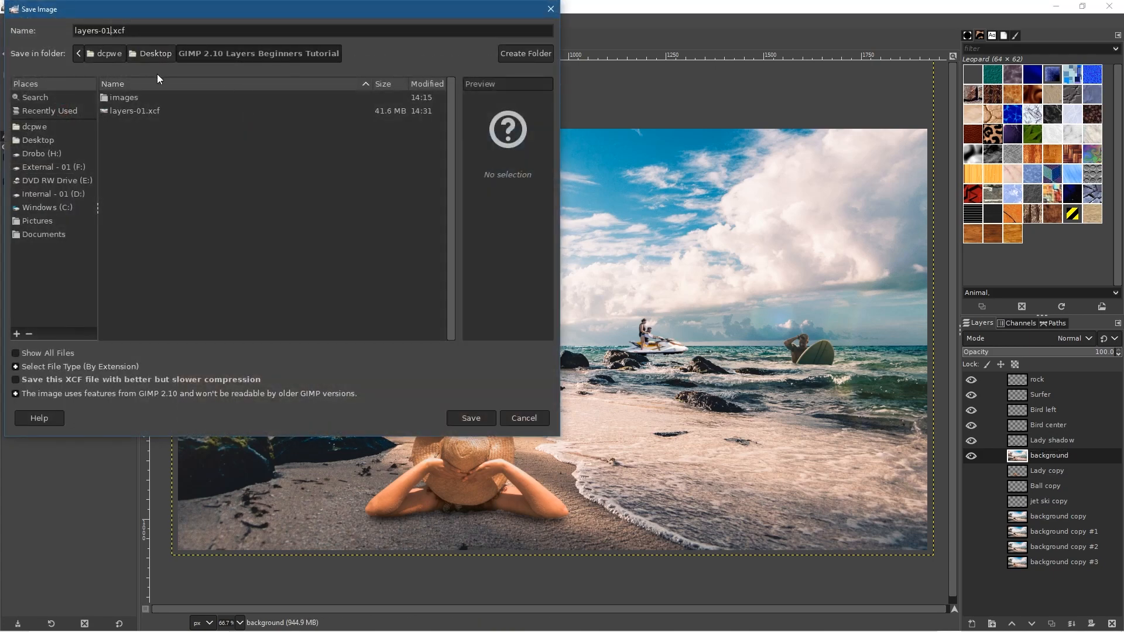
text(2)
click(468, 418)
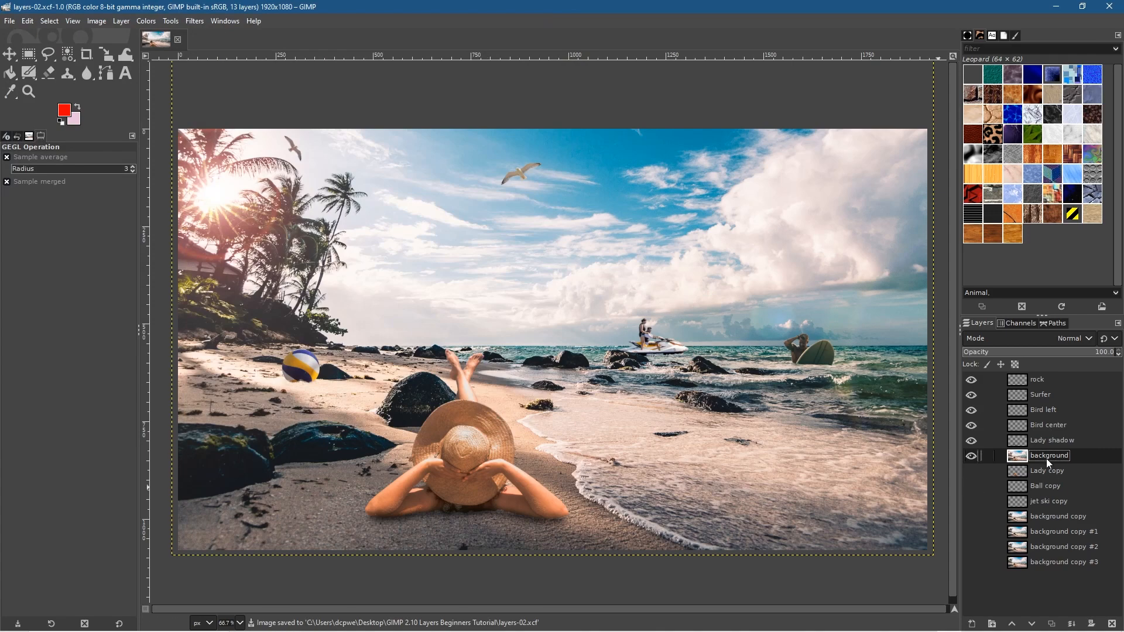
Set up the Bloom filter on the background layer with preview enabled and Strength at 20.06
click(194, 21)
mouse_move(229, 140)
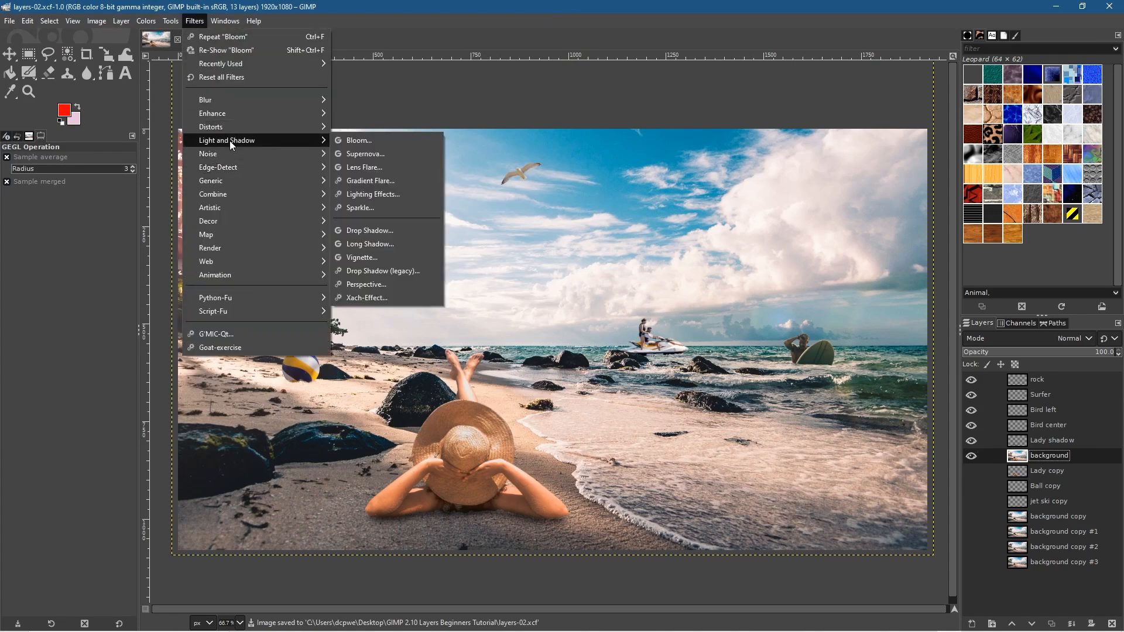
click(352, 140)
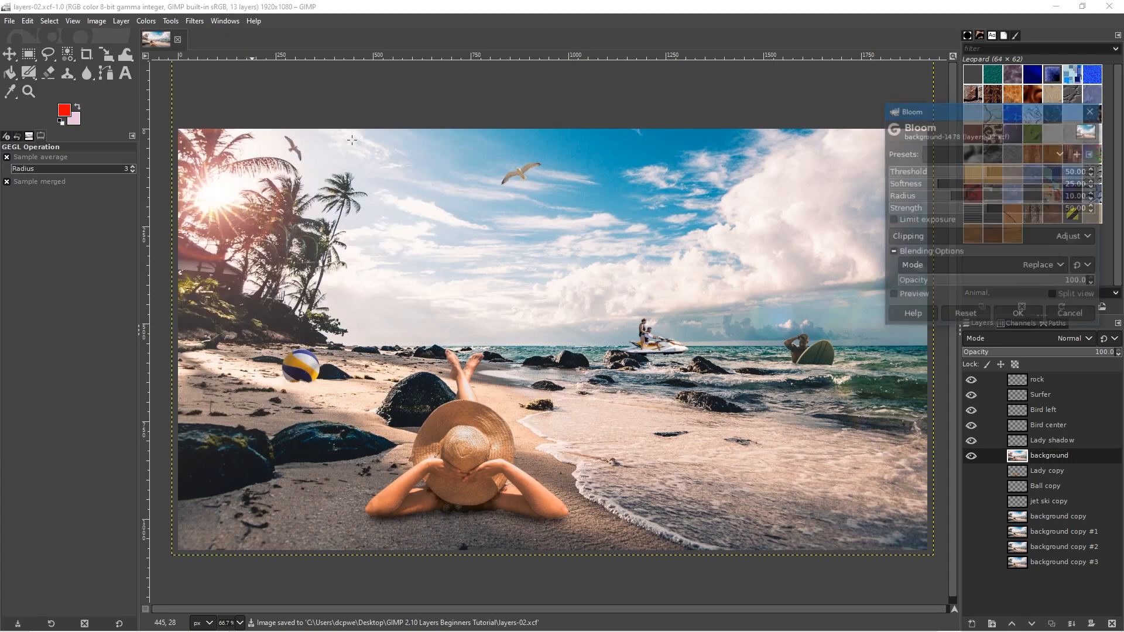
click(893, 296)
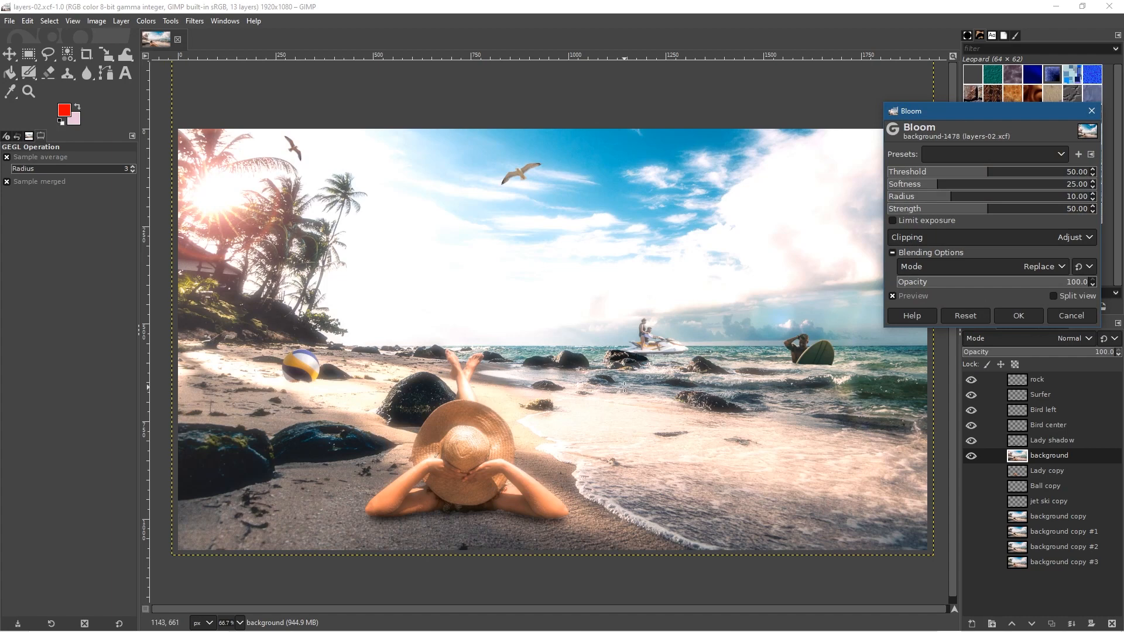
drag(957, 108, 981, 51)
drag(998, 152, 952, 153)
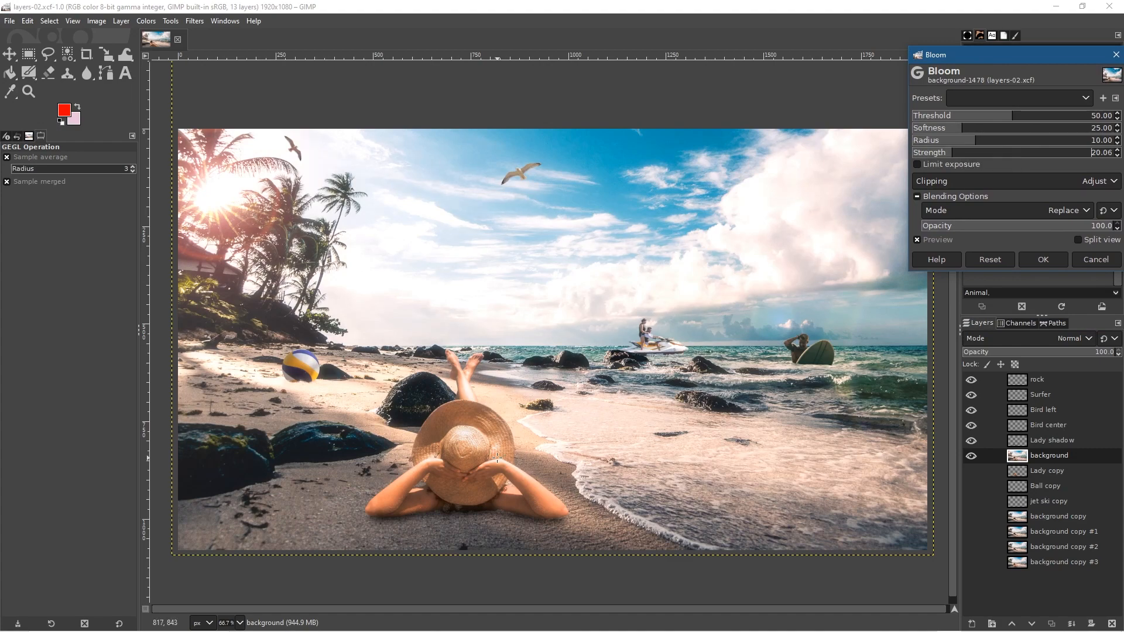
Compare the beach scene with and without the Bloom effect using the preview and split view
click(916, 240)
click(916, 240)
click(916, 240)
click(916, 240)
click(916, 239)
click(916, 239)
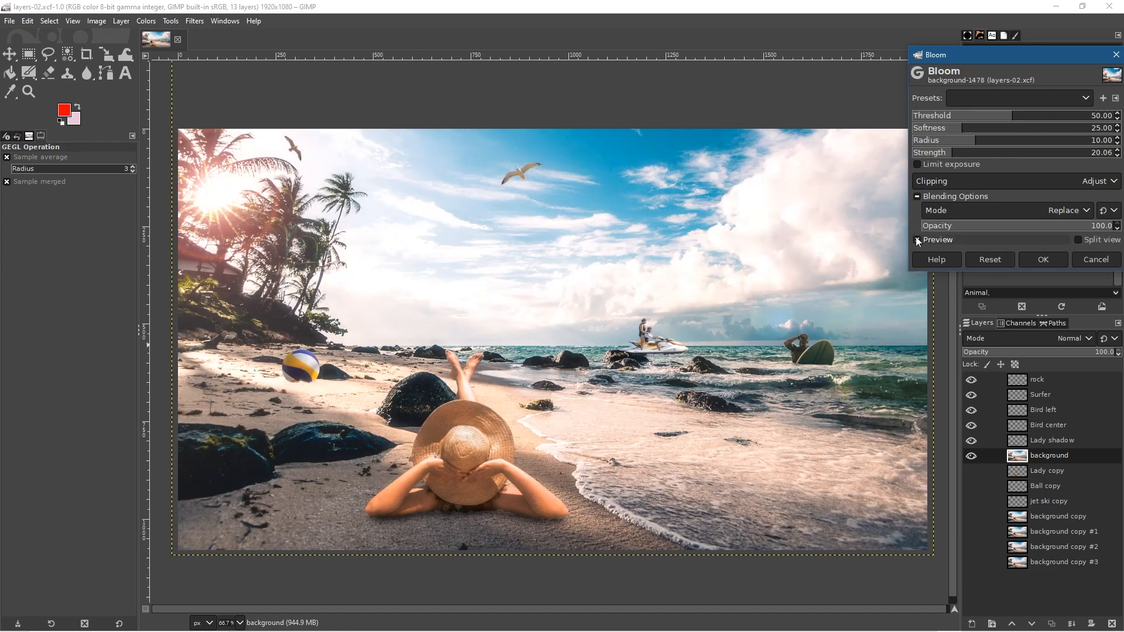
click(916, 239)
click(916, 239)
click(916, 240)
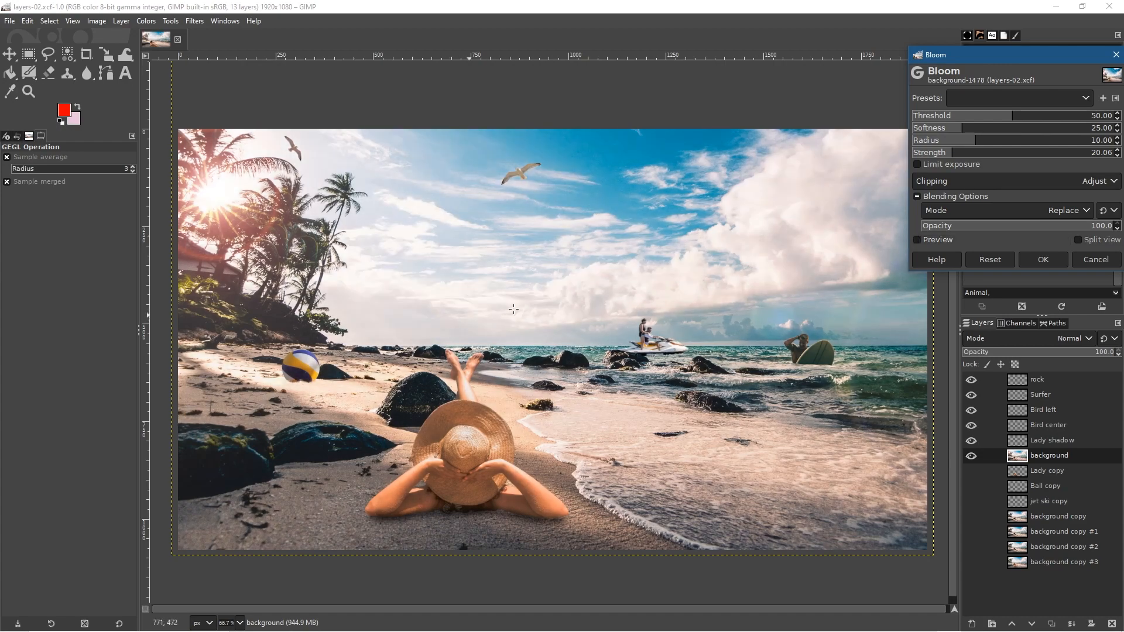
click(917, 239)
click(917, 239)
click(917, 240)
click(917, 240)
click(917, 240)
click(1025, 261)
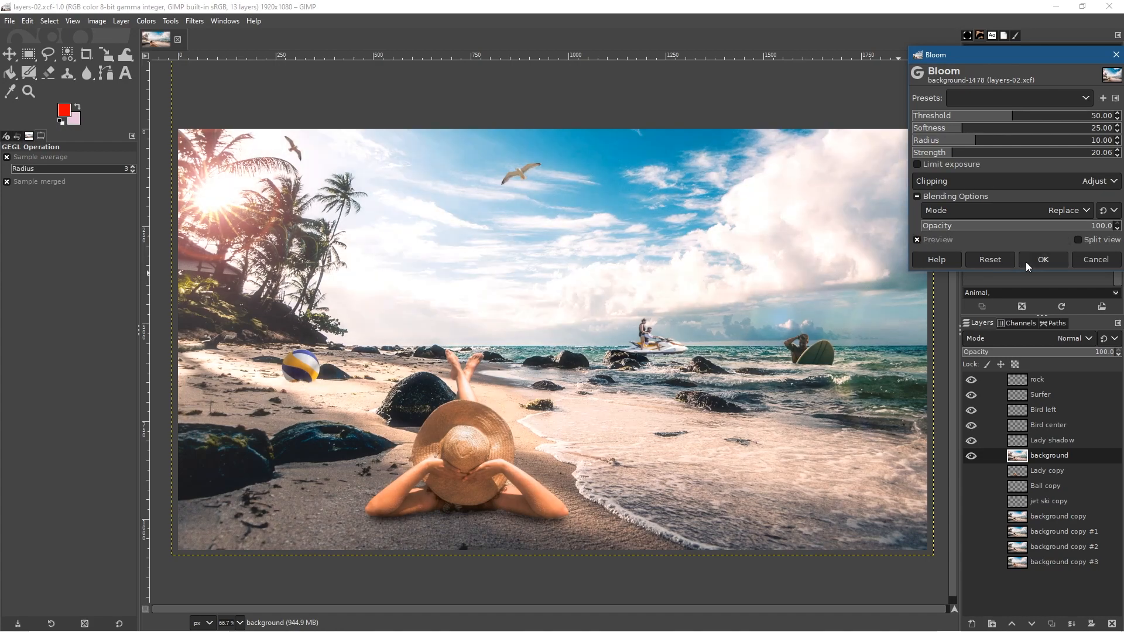
click(1076, 240)
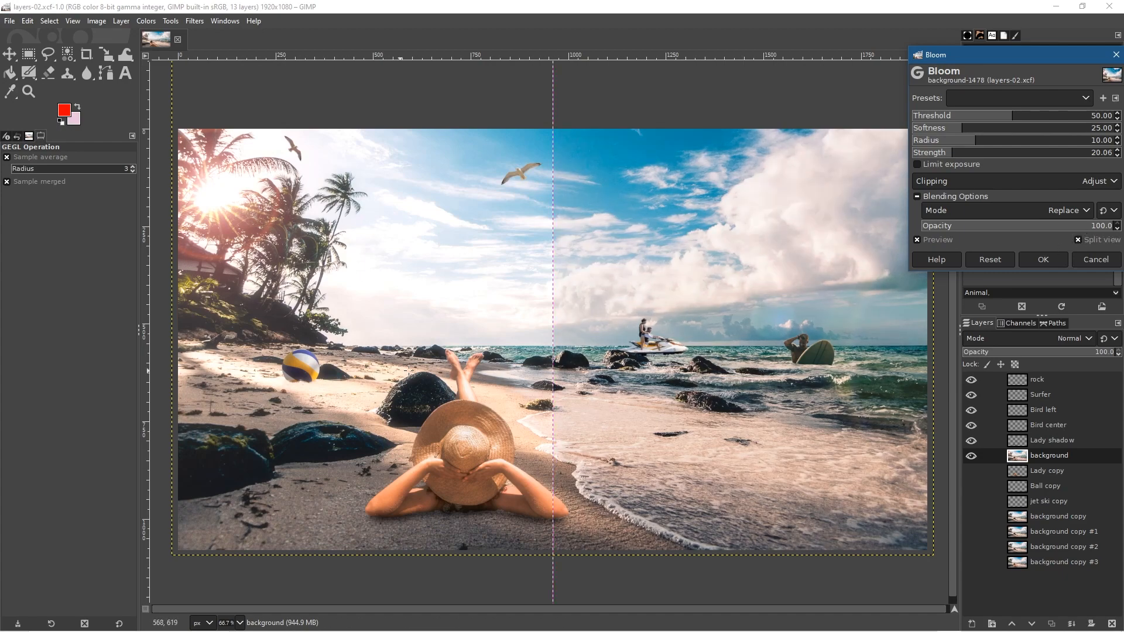
click(1077, 239)
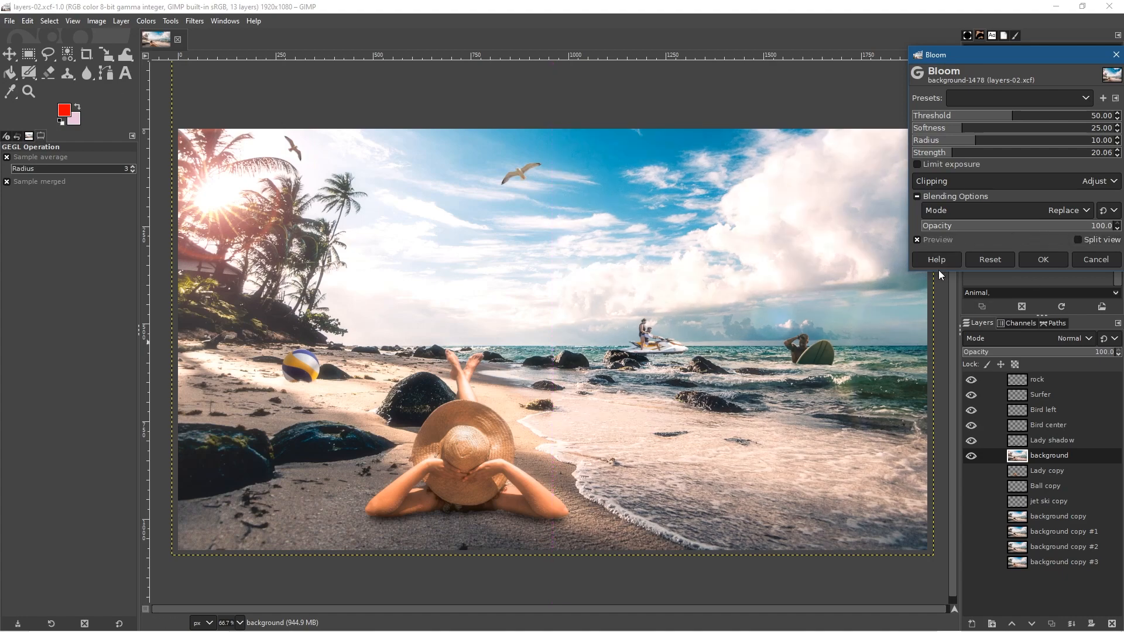
Apply the Bloom effect to the background layer and save the image
click(1050, 267)
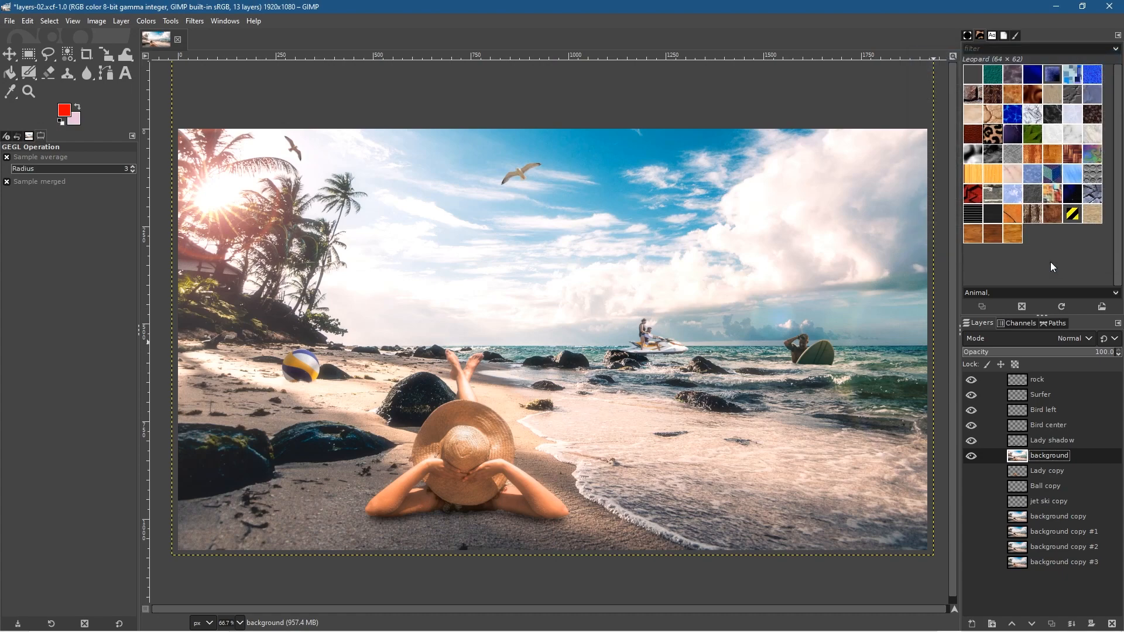
click(8, 25)
click(18, 143)
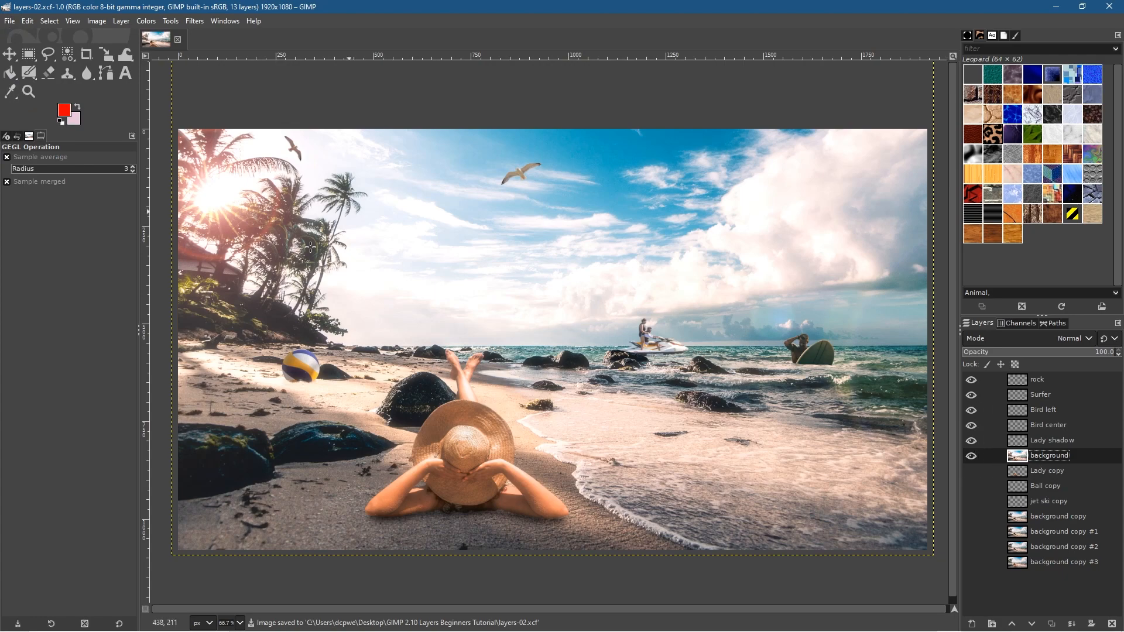
Export the image as layers-02.jpg into the GIMP 2.10 Layers Beginners Tutorial folder and close the project
click(9, 21)
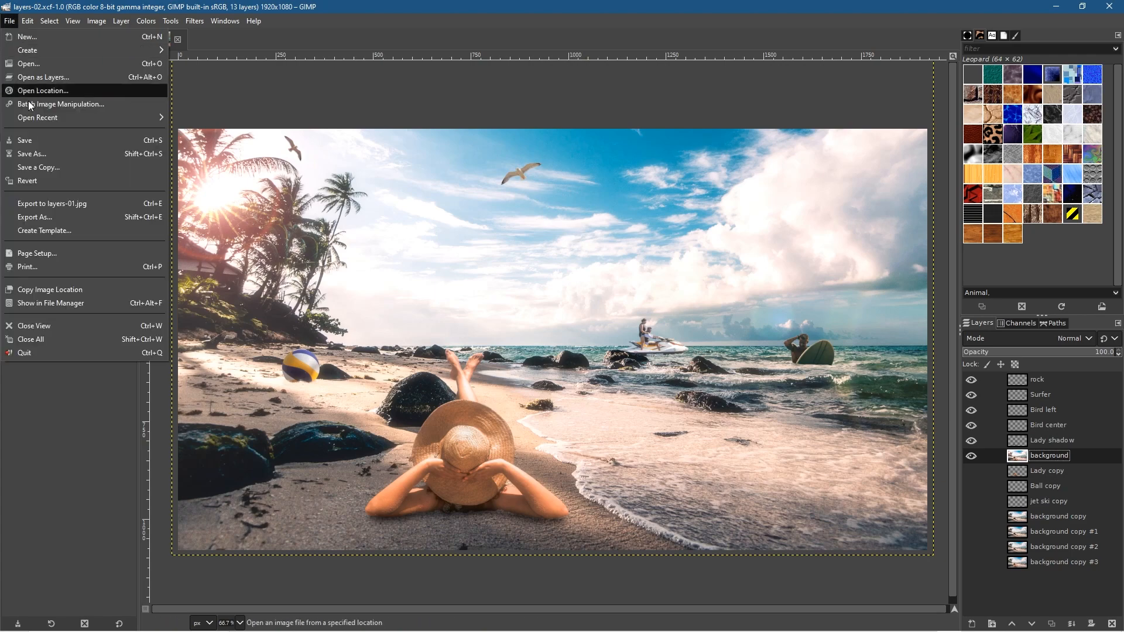
click(48, 219)
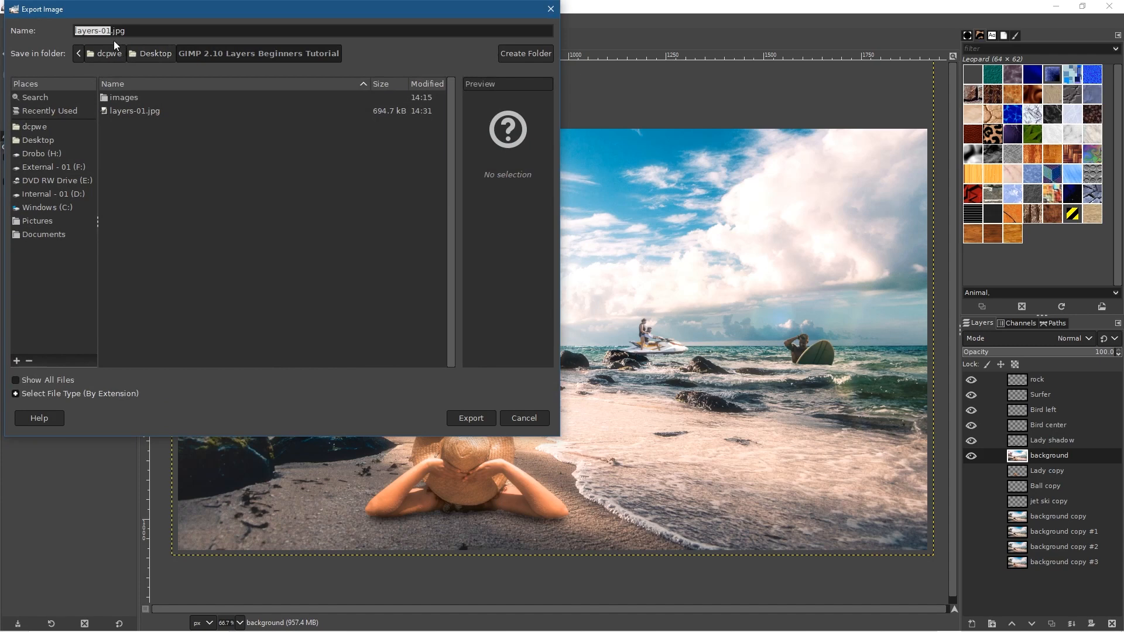
click(111, 31)
key(BackSpace)
text(2)
click(469, 417)
click(475, 417)
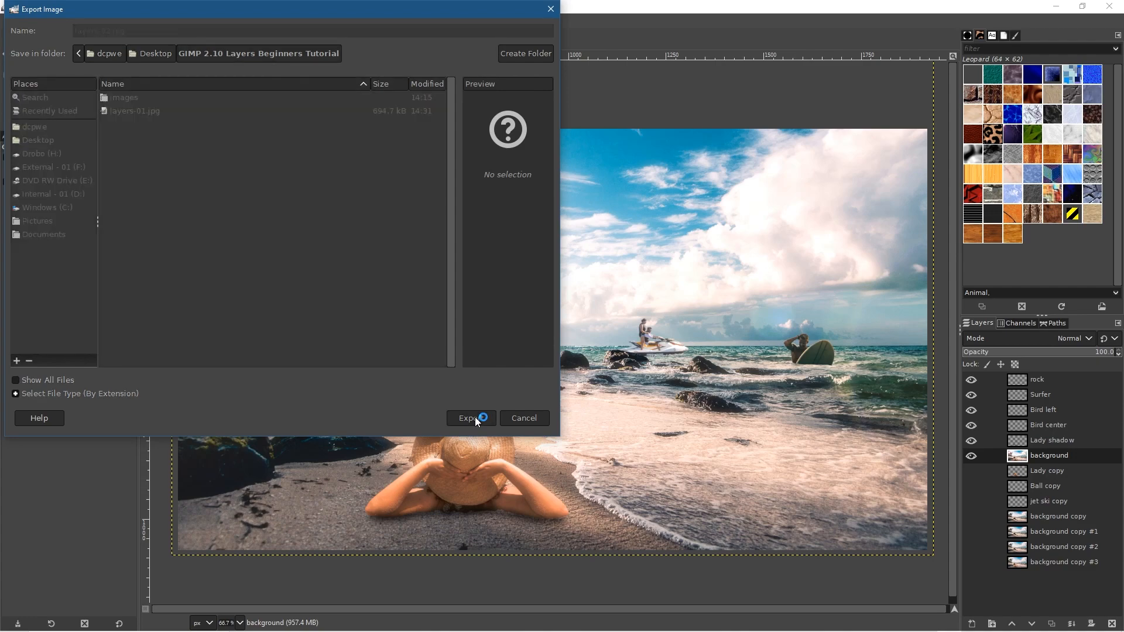
click(568, 447)
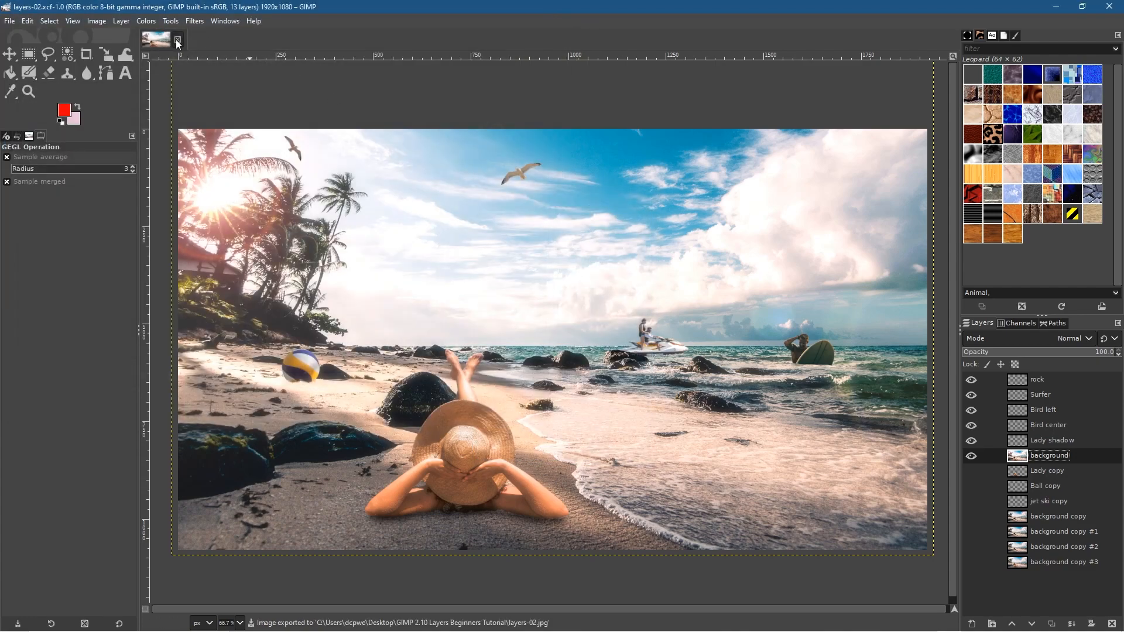
click(177, 40)
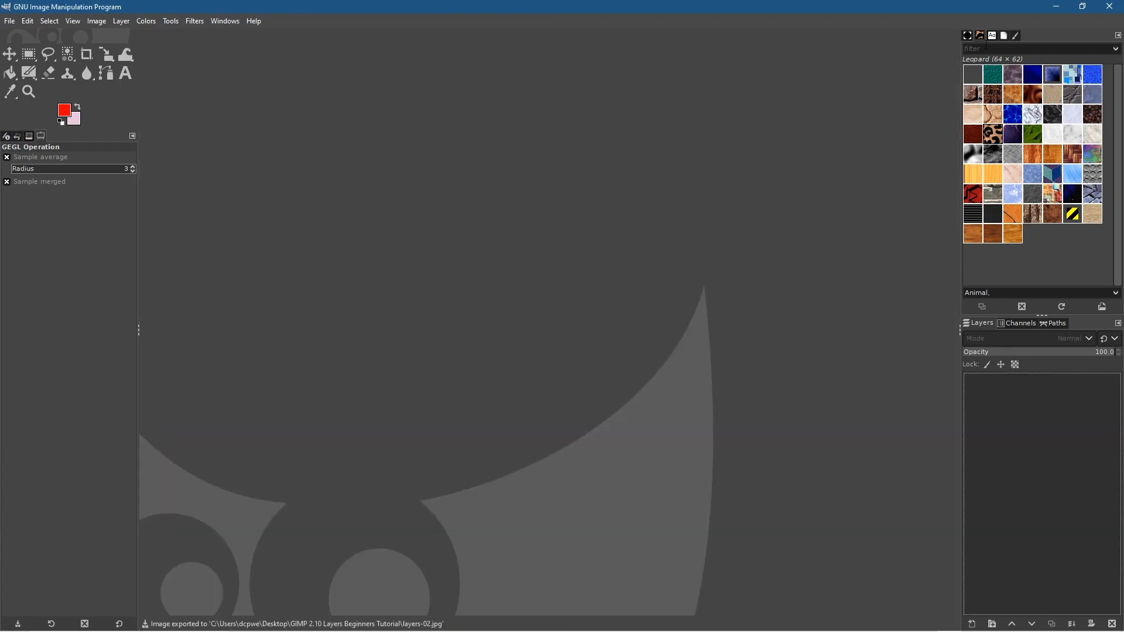
Switch to File Explorer and look over the saved layers-01 and layers-02 files in the GIMP 2.10 Layers Beginners Tutorial folder
click(1055, 7)
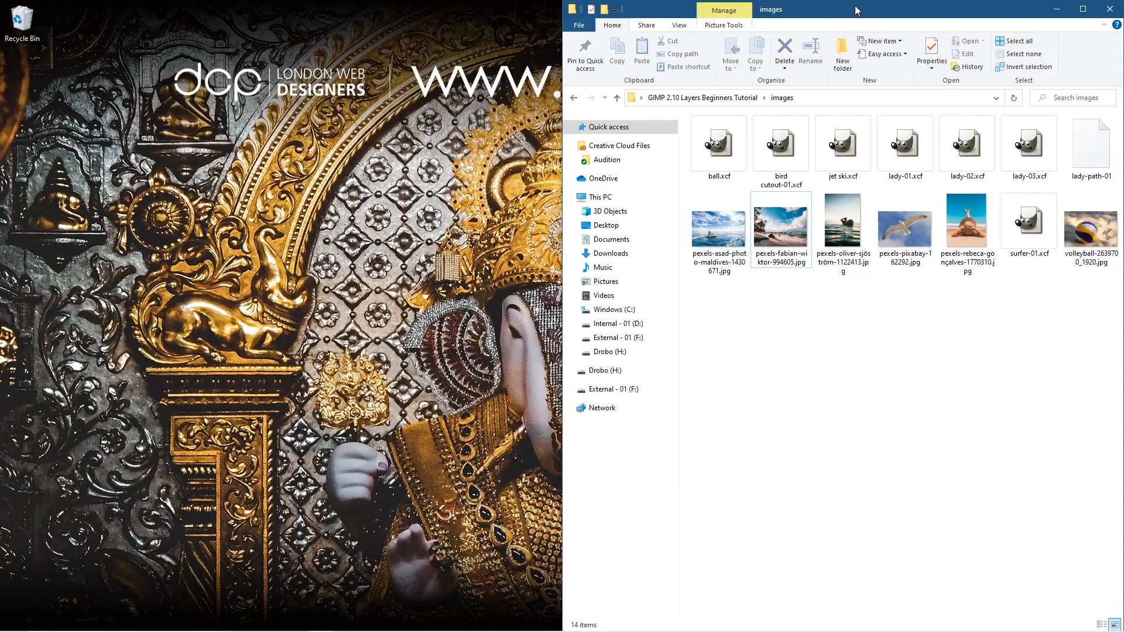
double_click(855, 11)
double_click(844, 91)
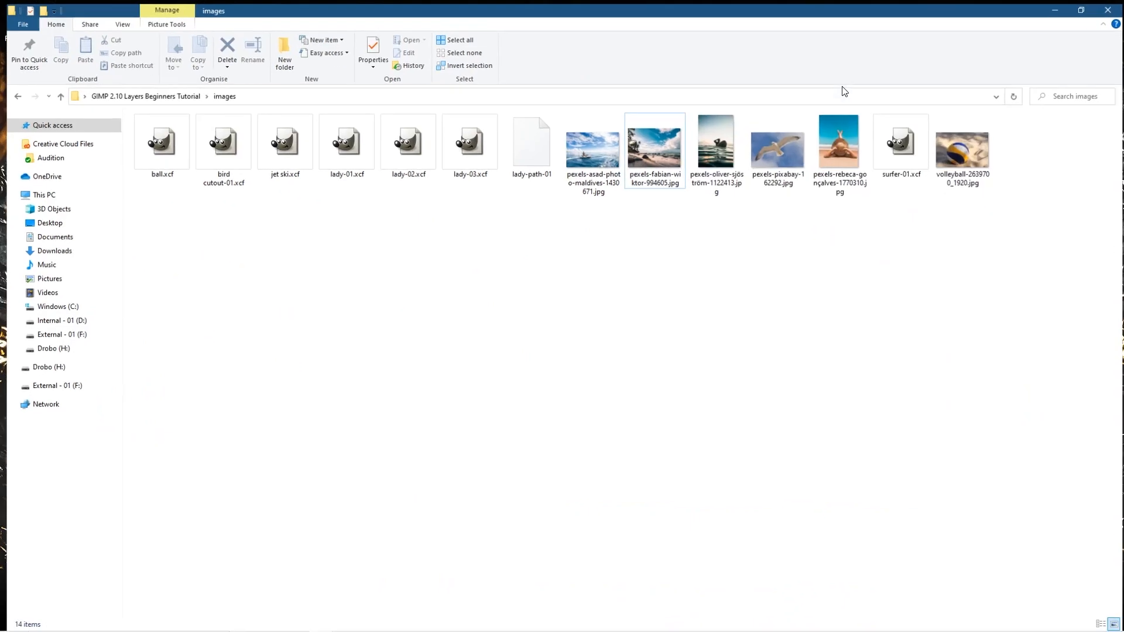
click(12, 95)
click(271, 252)
click(233, 174)
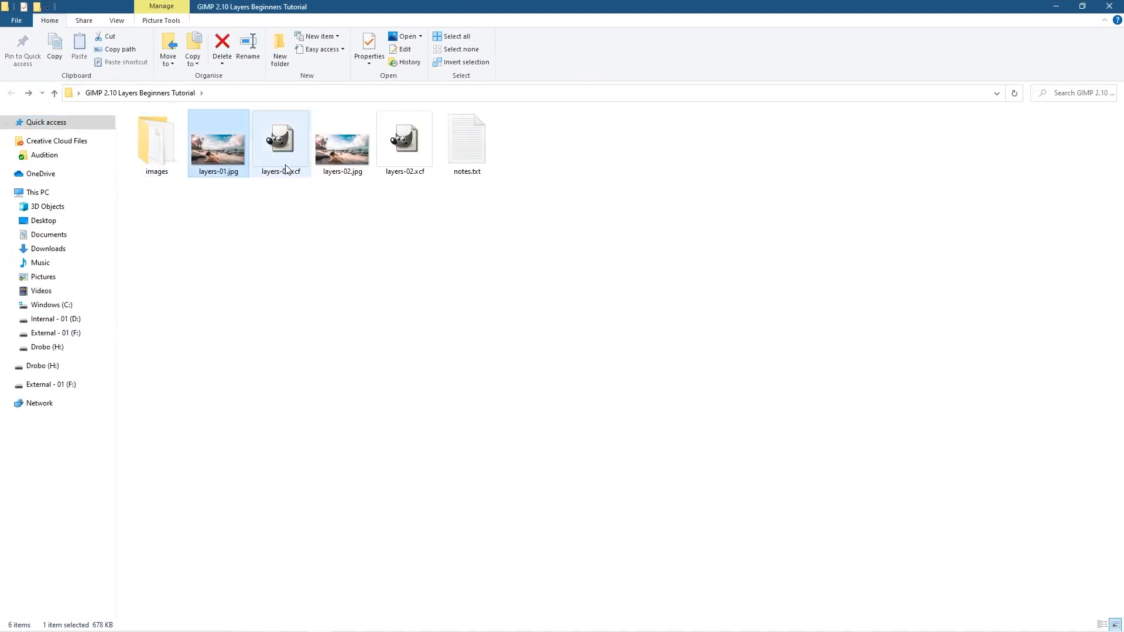
click(283, 171)
click(406, 179)
click(276, 139)
Open layers-01.jpg in the Photos viewer and compare it back and forth with layers-02.jpg
double_click(220, 148)
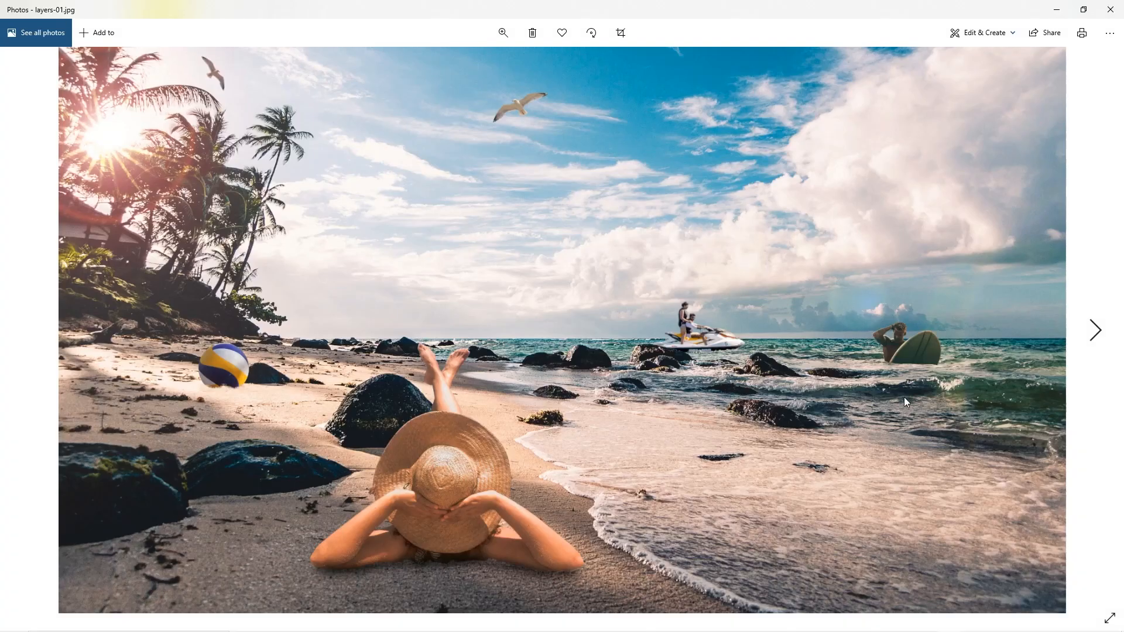
click(1095, 331)
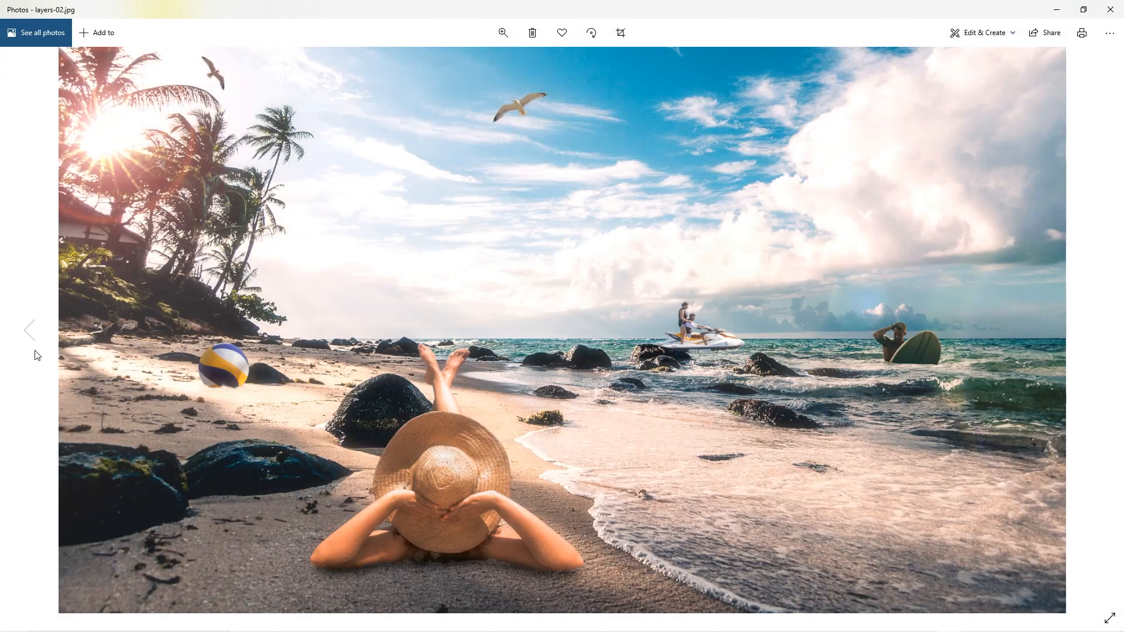
click(30, 330)
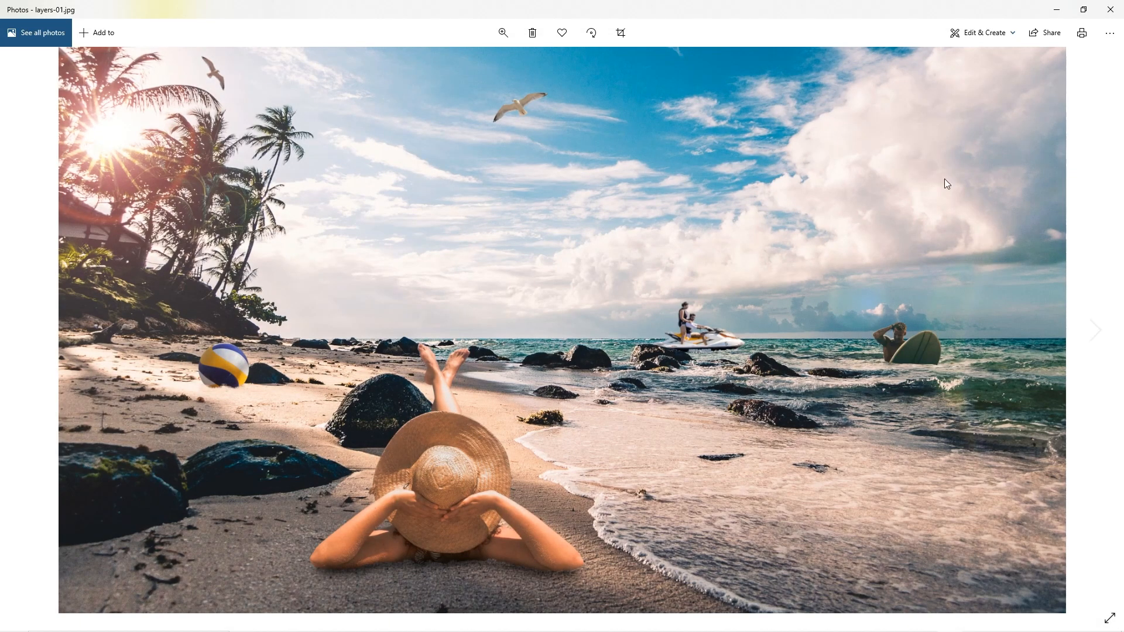
click(1095, 331)
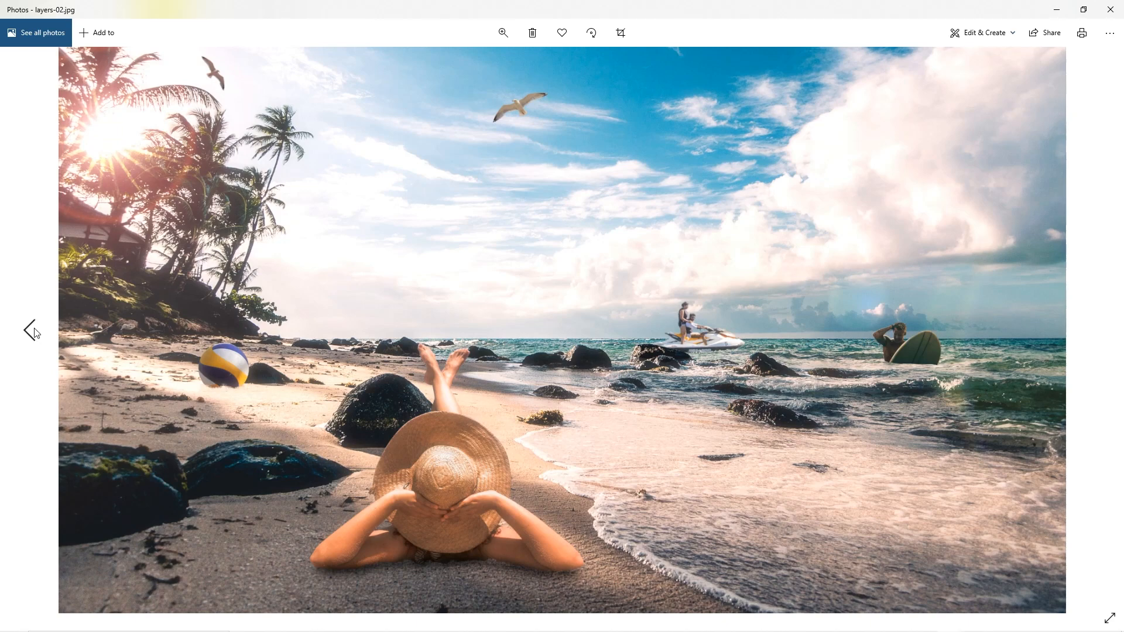
click(37, 333)
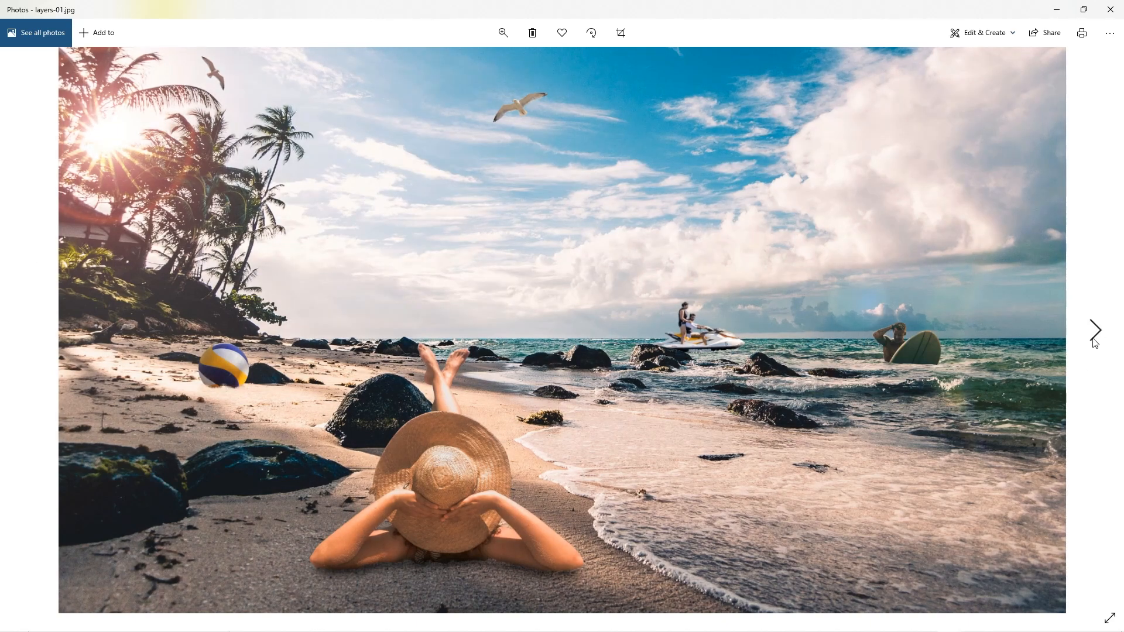
click(1101, 334)
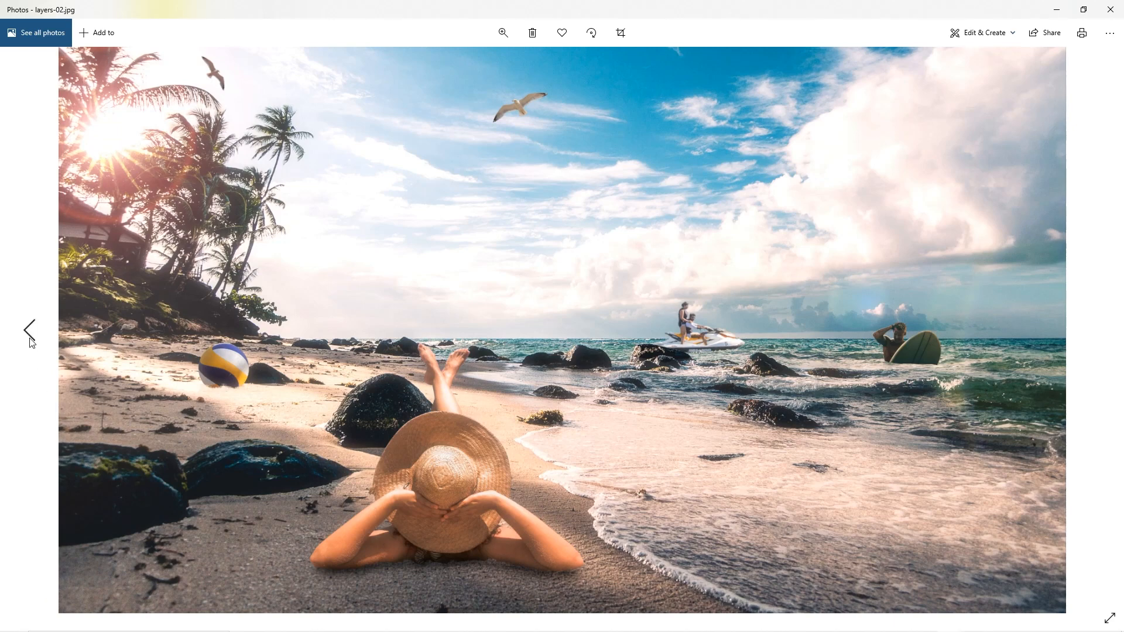
click(30, 341)
click(1085, 335)
Examine layers-02.jpg up close around the jet ski, and close the photo viewer and the project folder window
scroll(666, 345, up, 3)
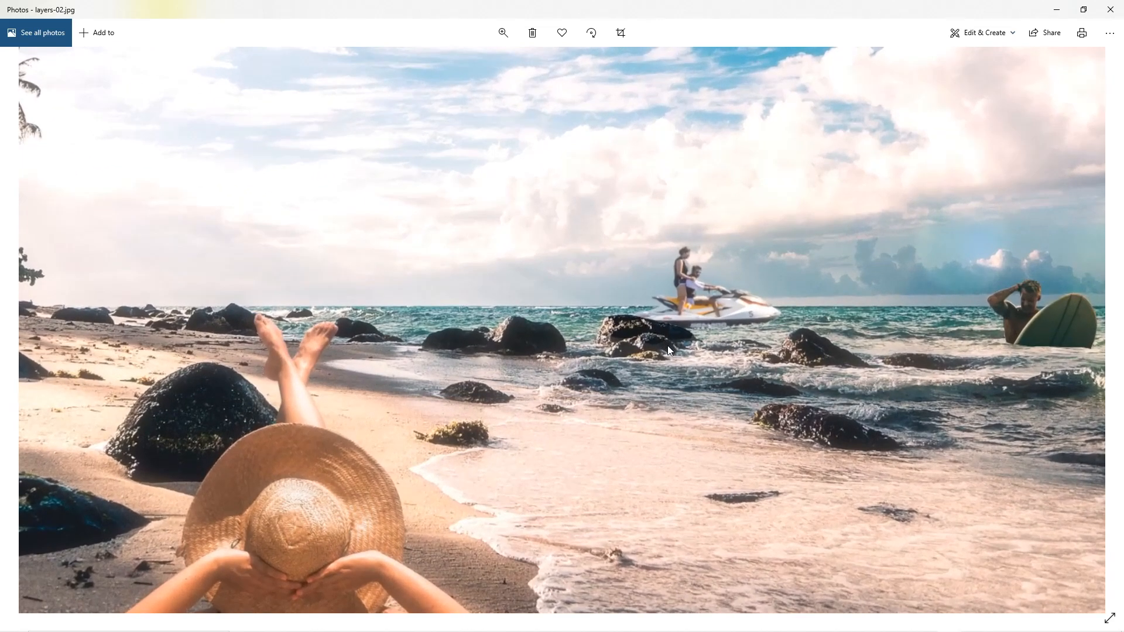
scroll(647, 310, down, 3)
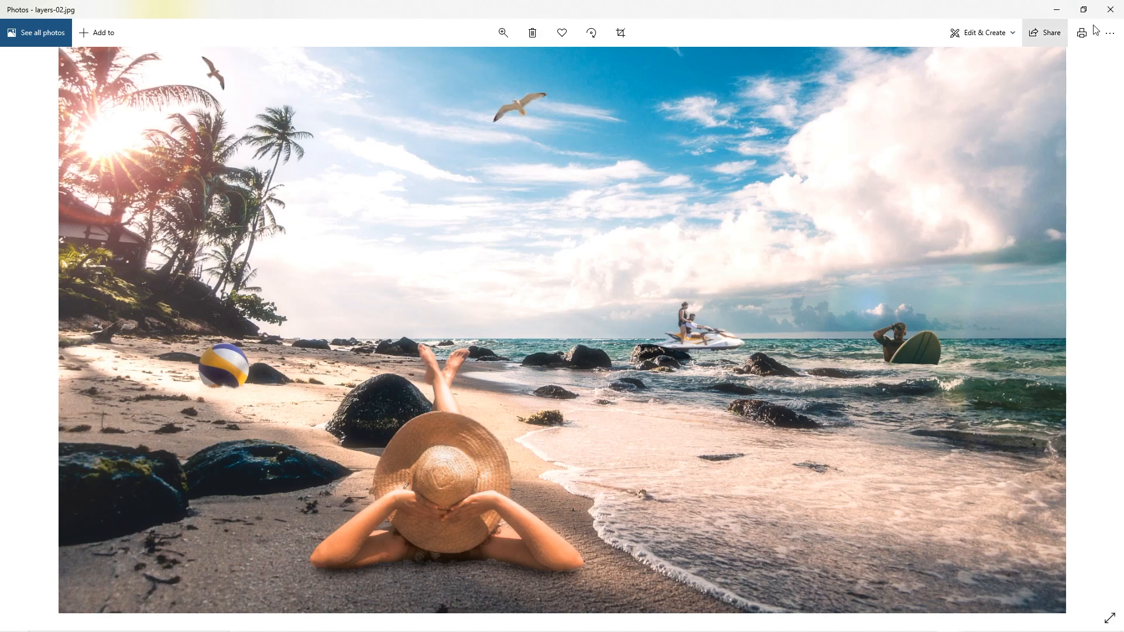
click(1108, 9)
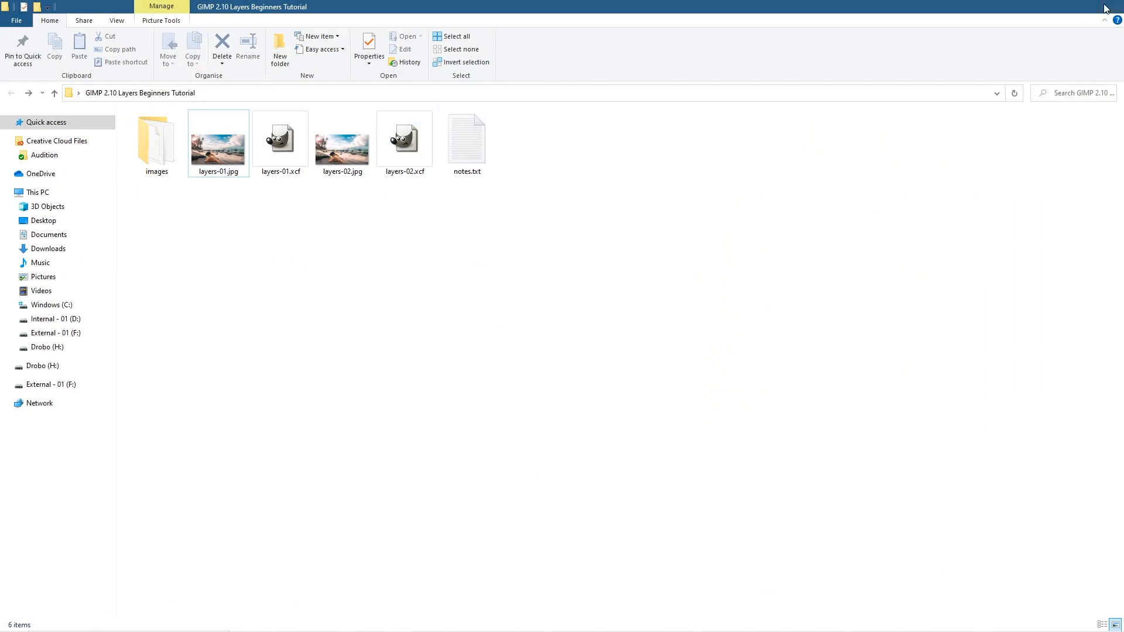
click(1108, 7)
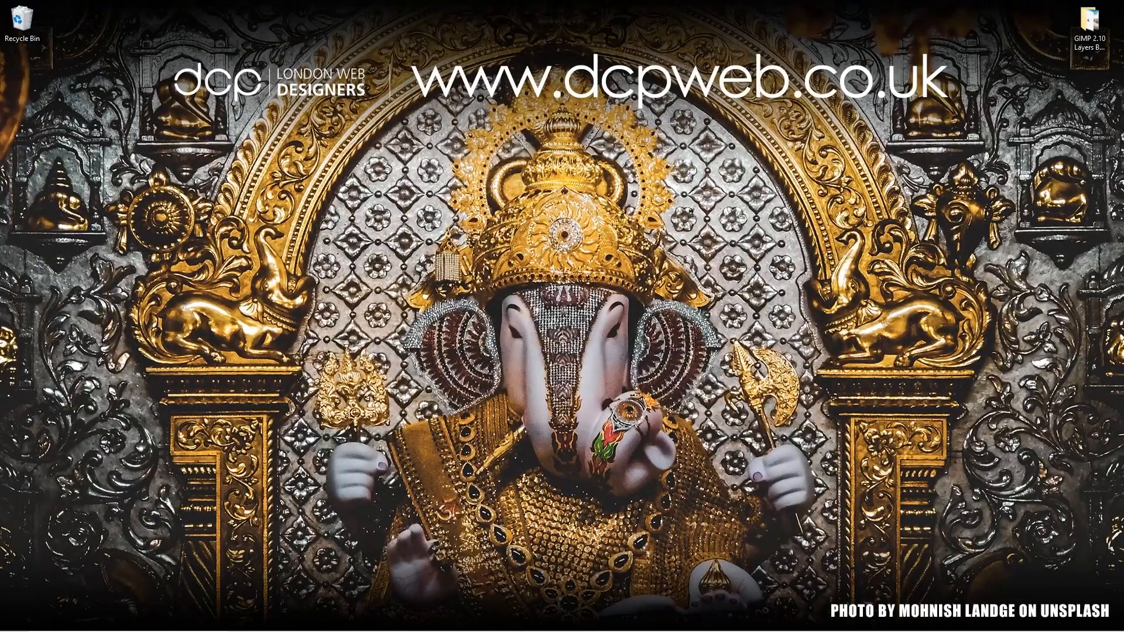